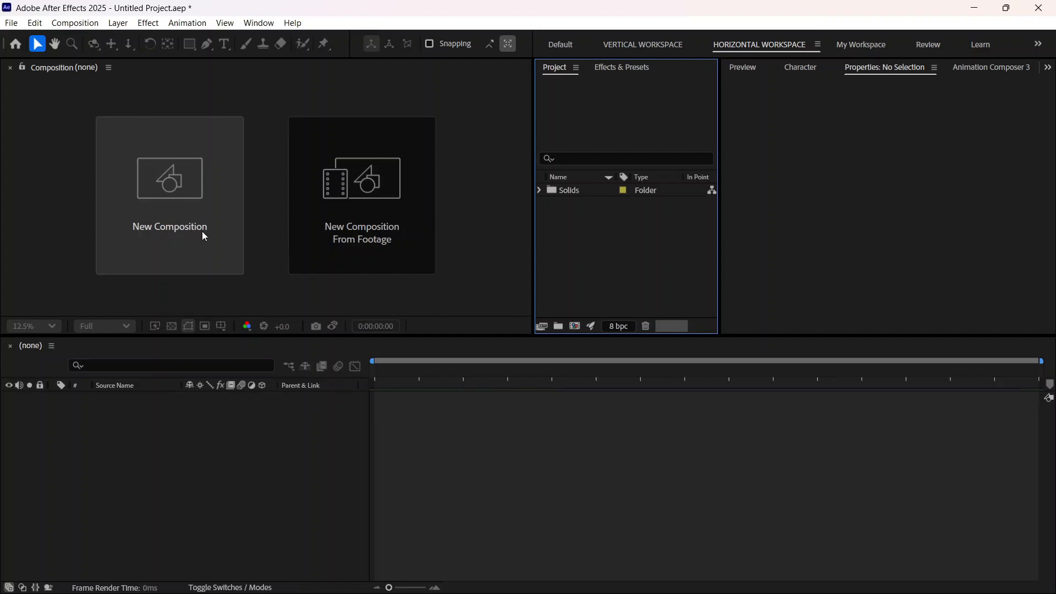
Step: Create a new composition named Main at 1920x1080 and 30 fps
click(192, 199)
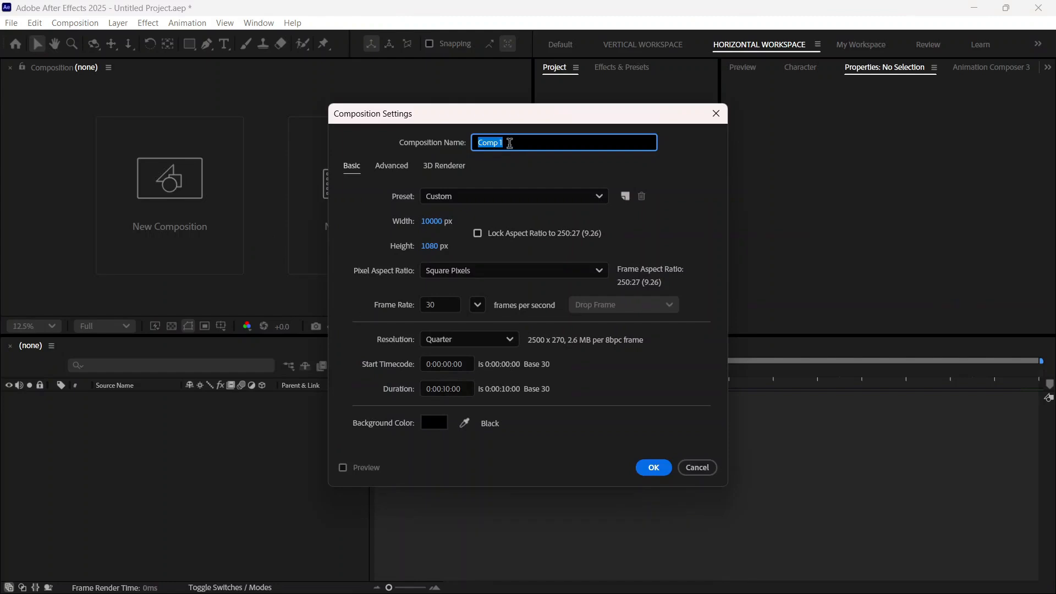
text(Main)
click(433, 221)
text(1)
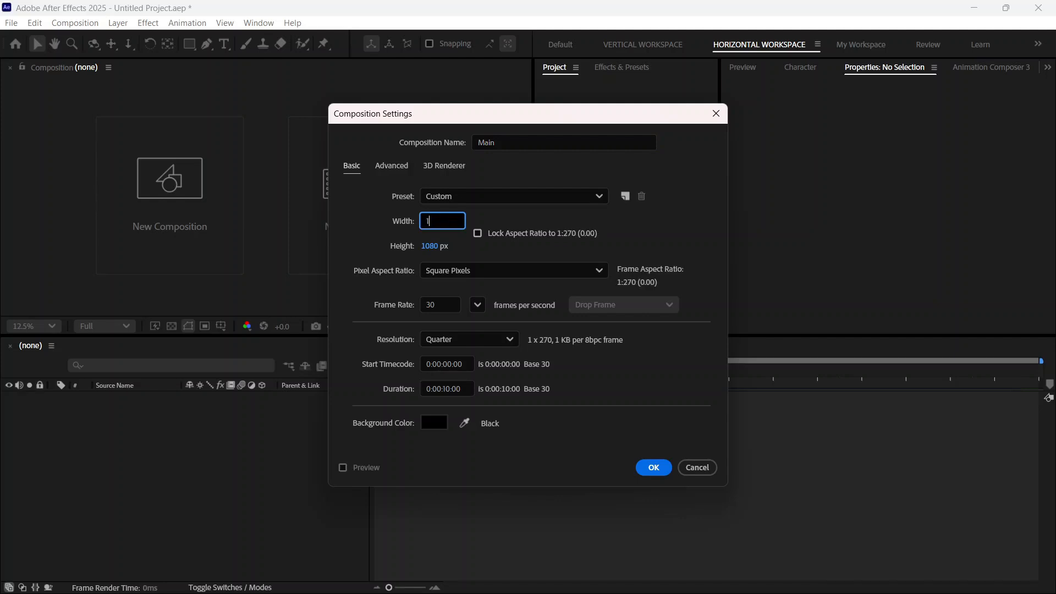
text(920)
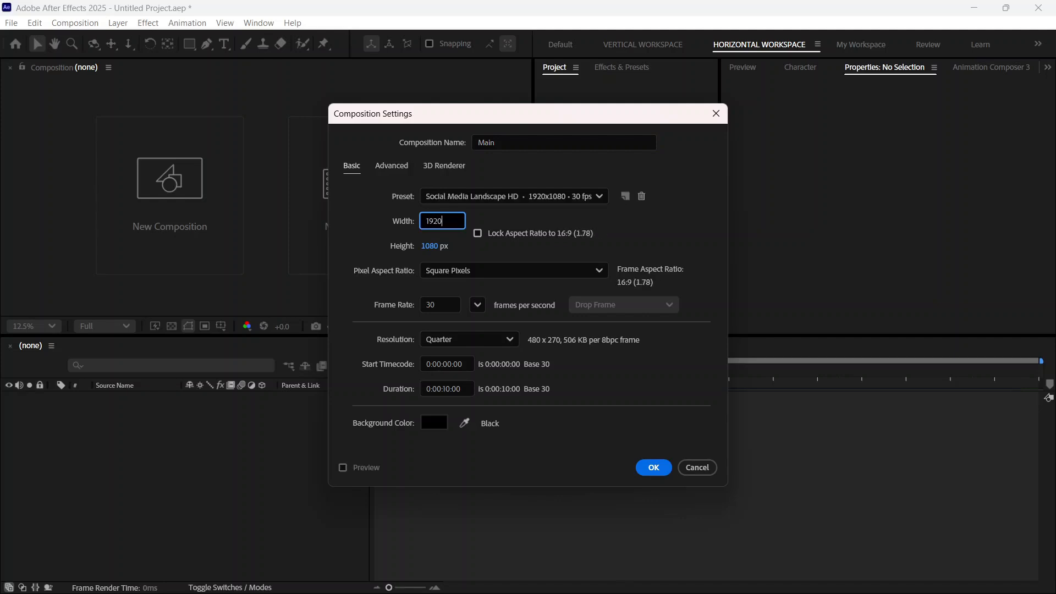
click(485, 197)
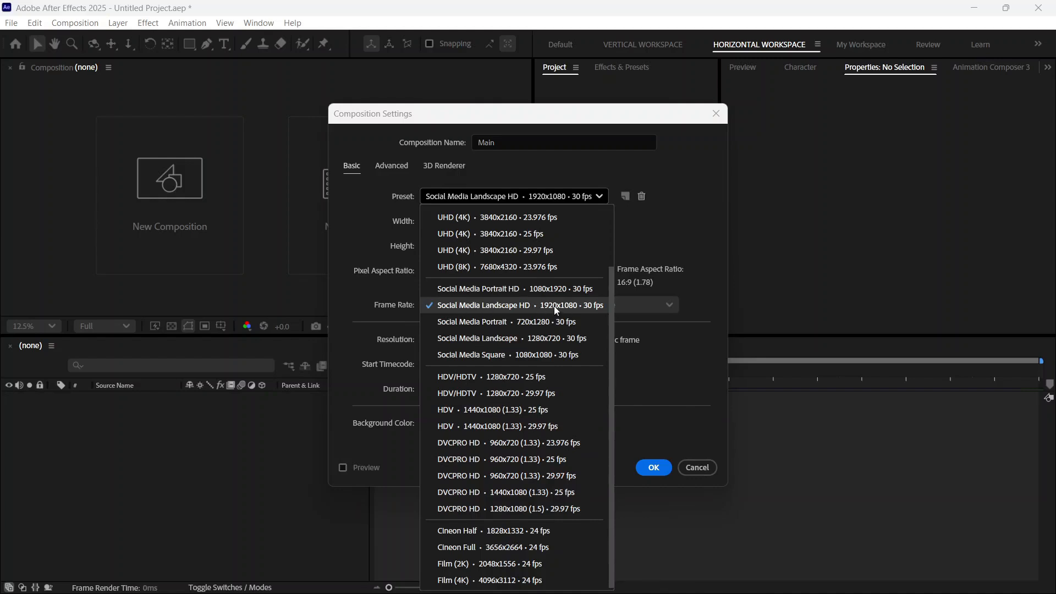
click(654, 468)
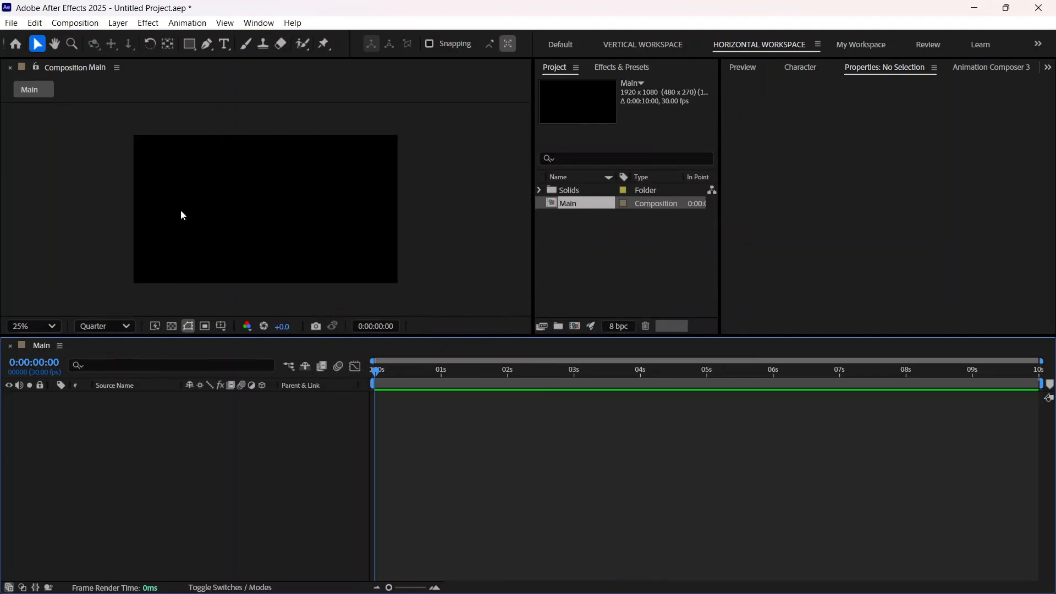
Step: Set the Main composition's background color to light gray EDEDED
click(64, 24)
click(159, 434)
key(ctrl+k)
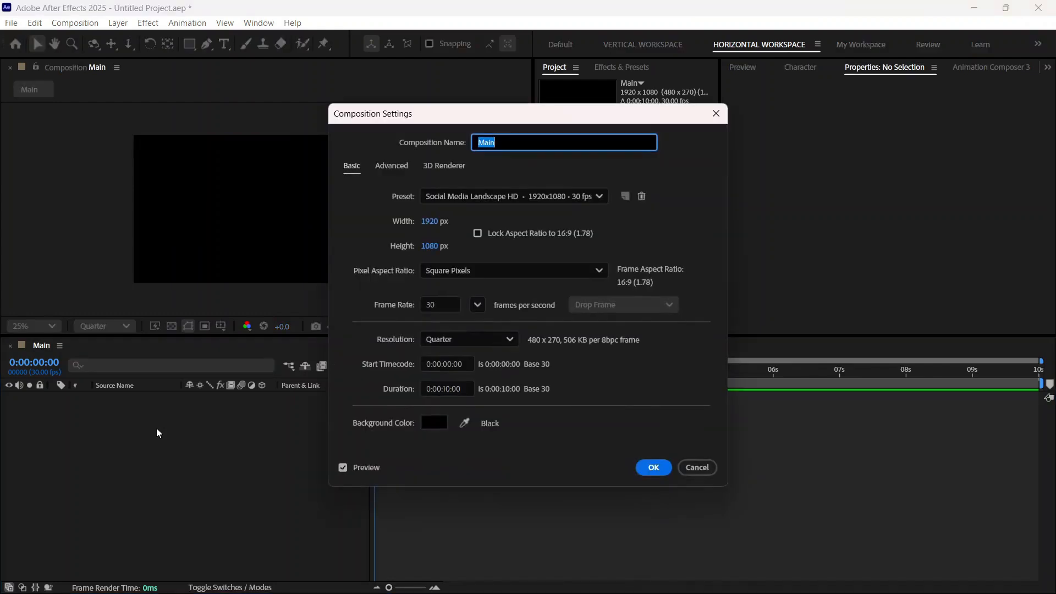
click(434, 421)
mouse_move(434, 361)
mouse_down()
mouse_move(365, 212)
mouse_move(360, 236)
mouse_move(355, 228)
mouse_up()
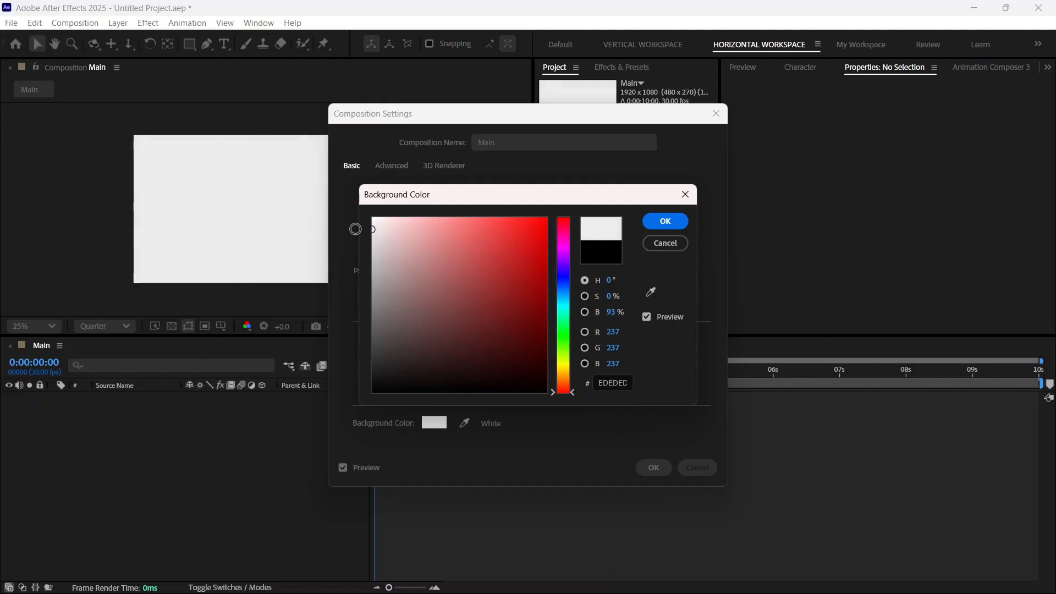
click(607, 381)
double_click(607, 382)
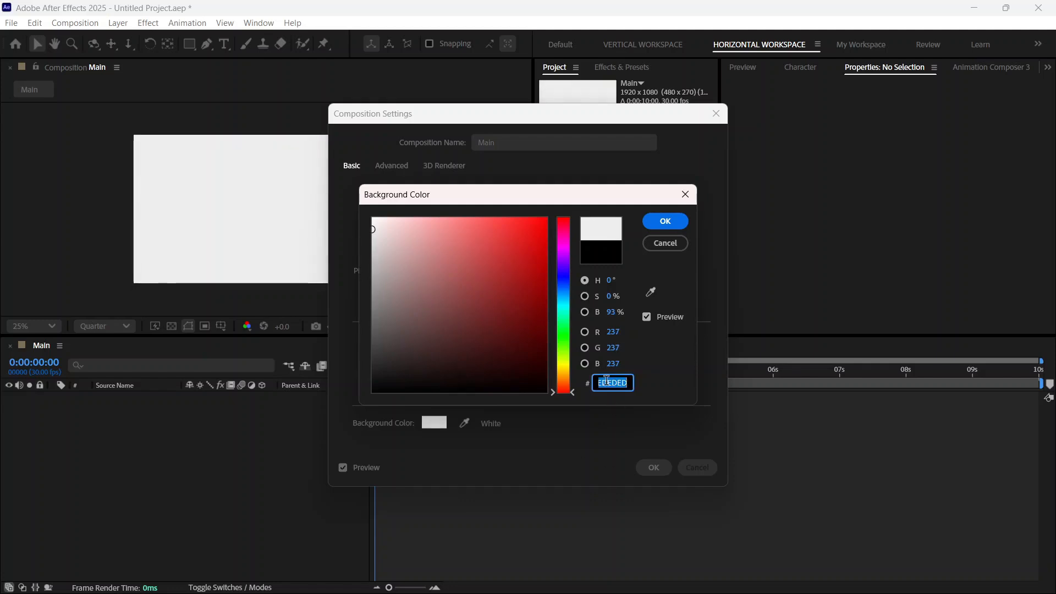
click(664, 222)
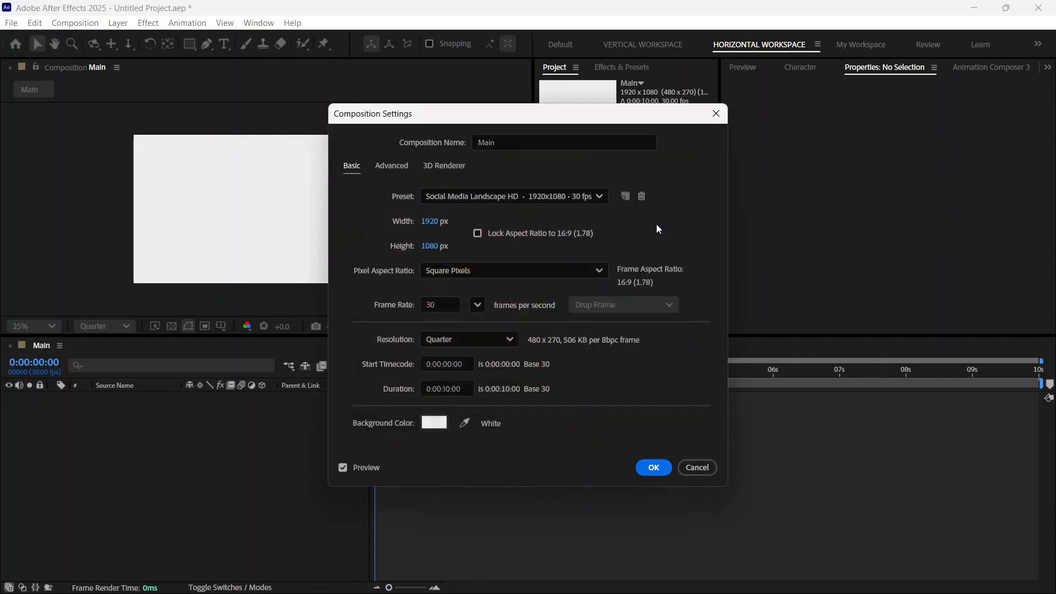
click(652, 468)
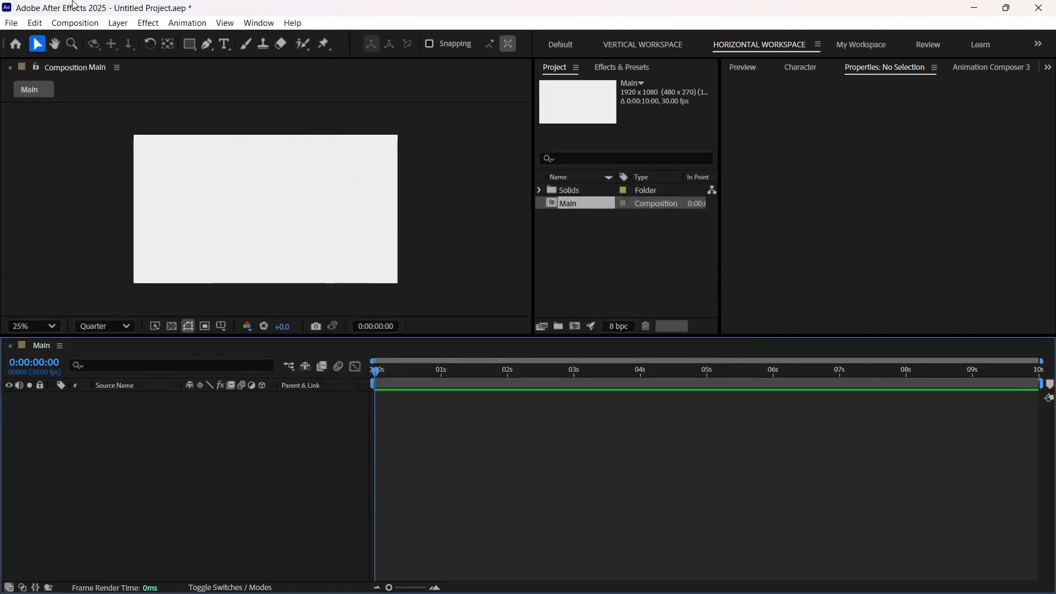
Step: Start another new composition named Animation with a width of 10000 px
click(71, 23)
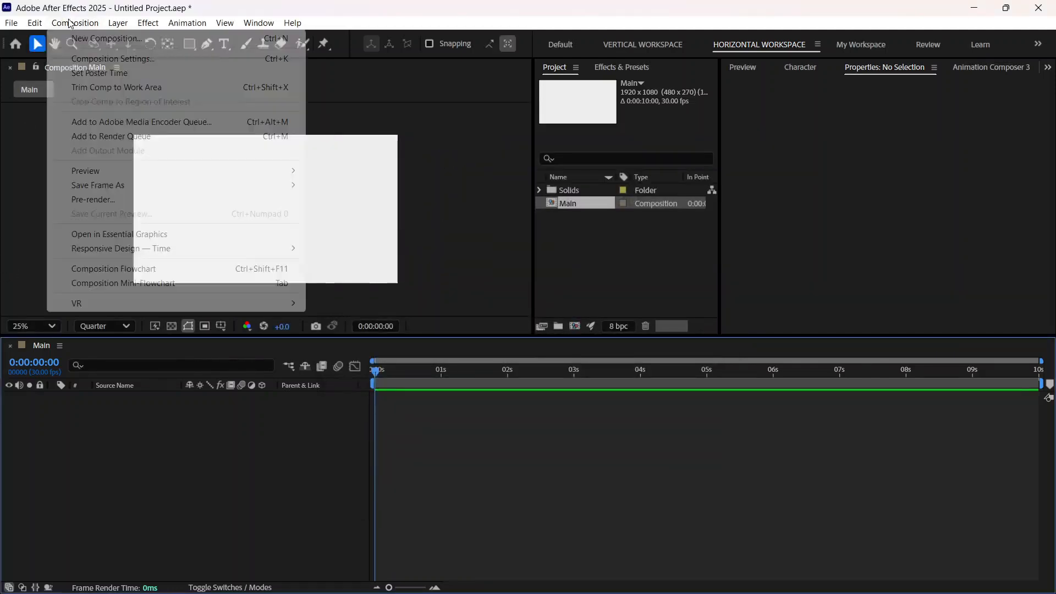
click(112, 44)
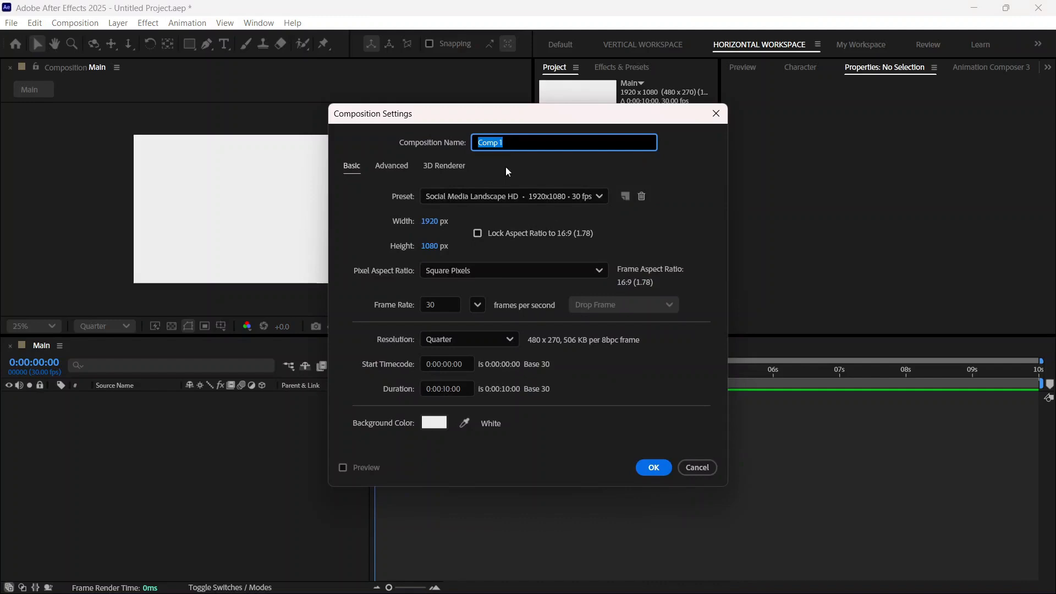
text(Animation)
click(437, 221)
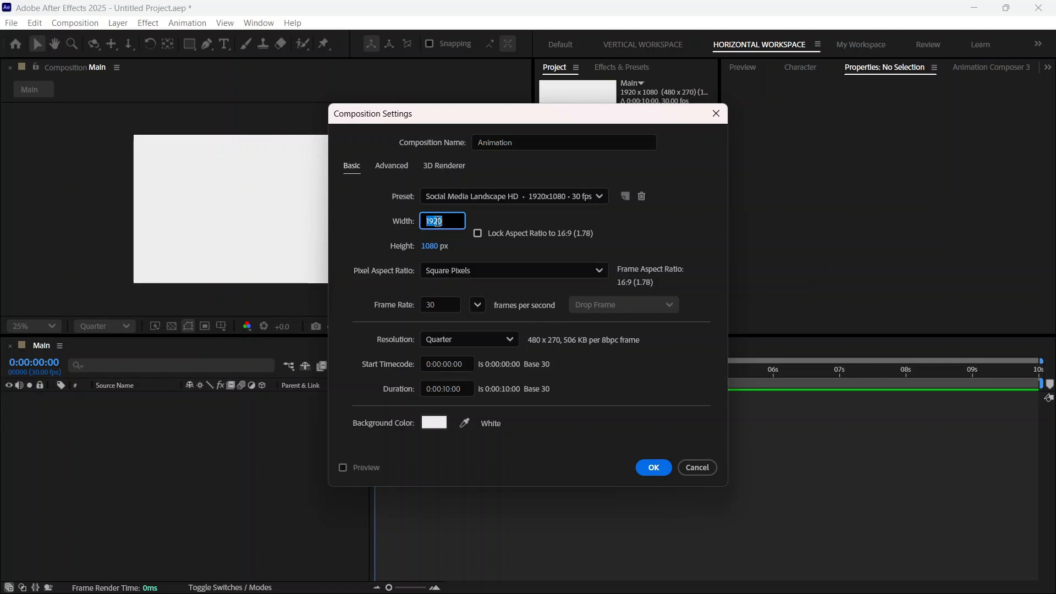
text(10)
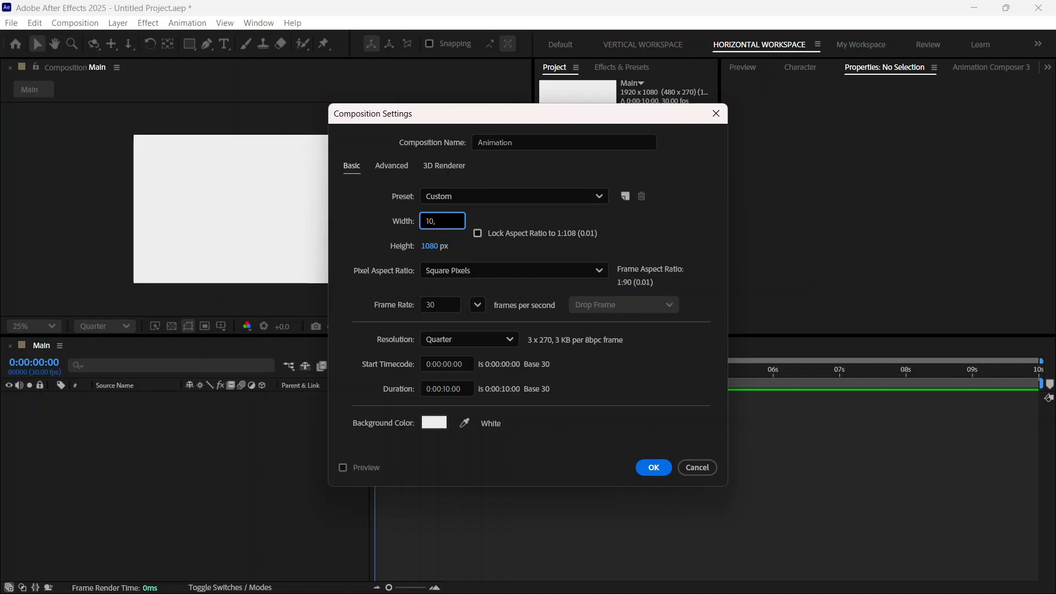
text(000)
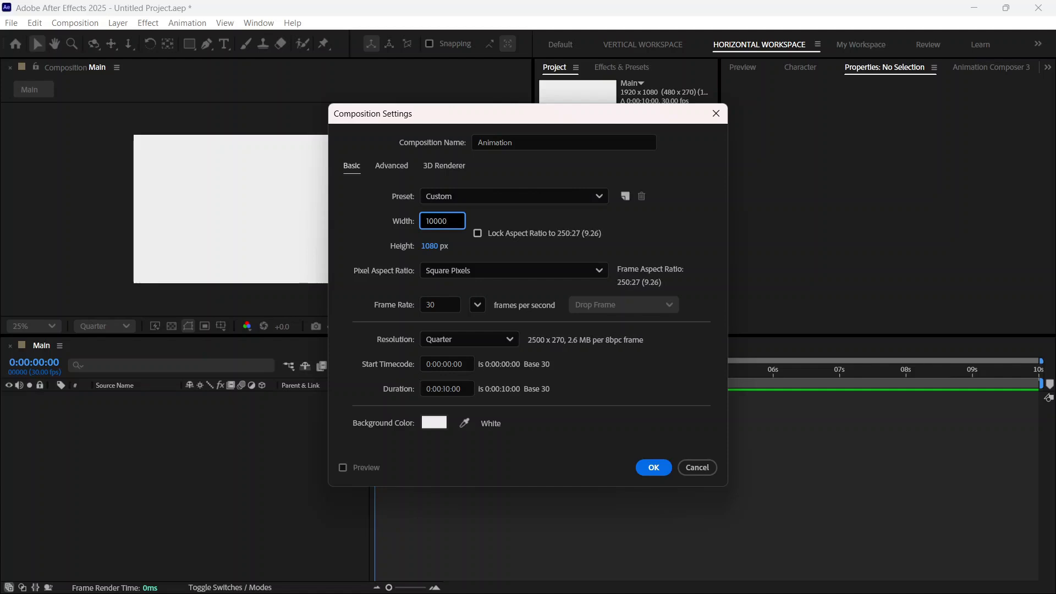
Step: Use EDEDED as the new composition's background color and create the composition
click(434, 422)
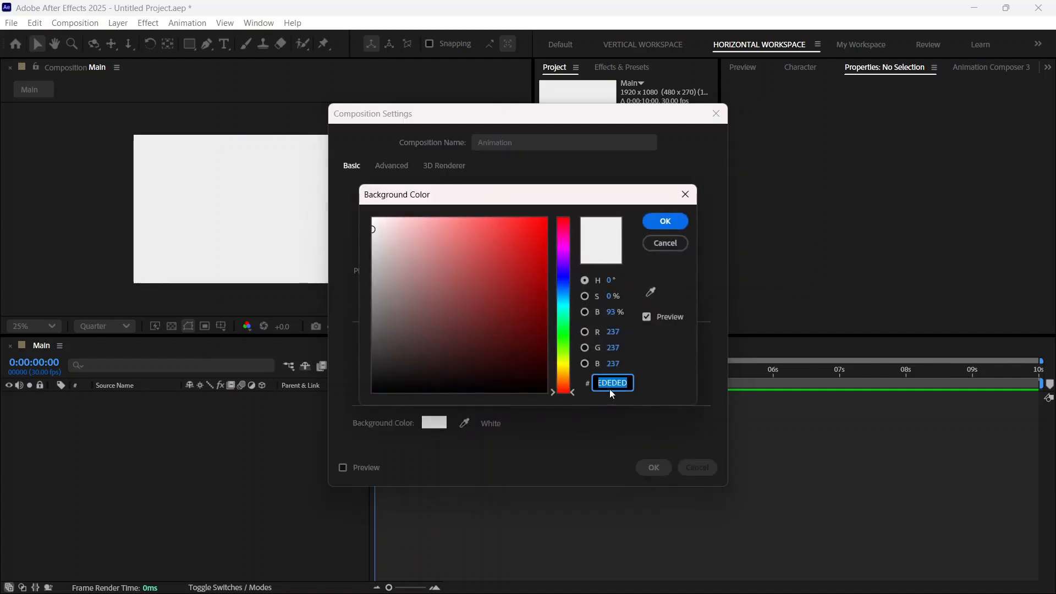
click(610, 383)
double_click(610, 383)
text(FFFFFF)
click(659, 225)
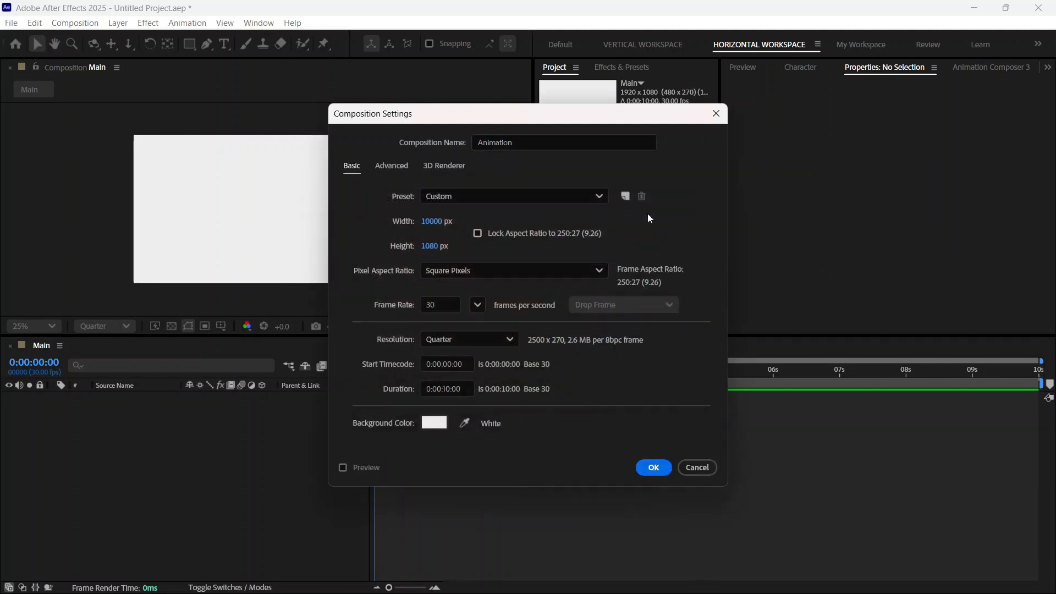
click(652, 467)
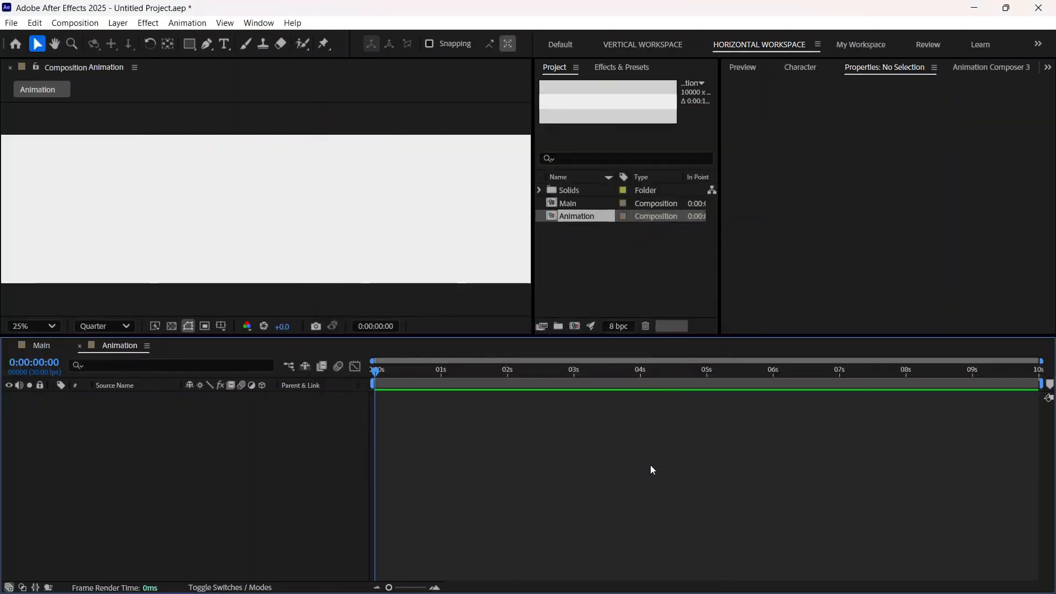
Step: Widen the composition viewer and frame the left end of the Animation composition in it
click(54, 44)
drag(82, 161, 471, 137)
drag(75, 182, 158, 215)
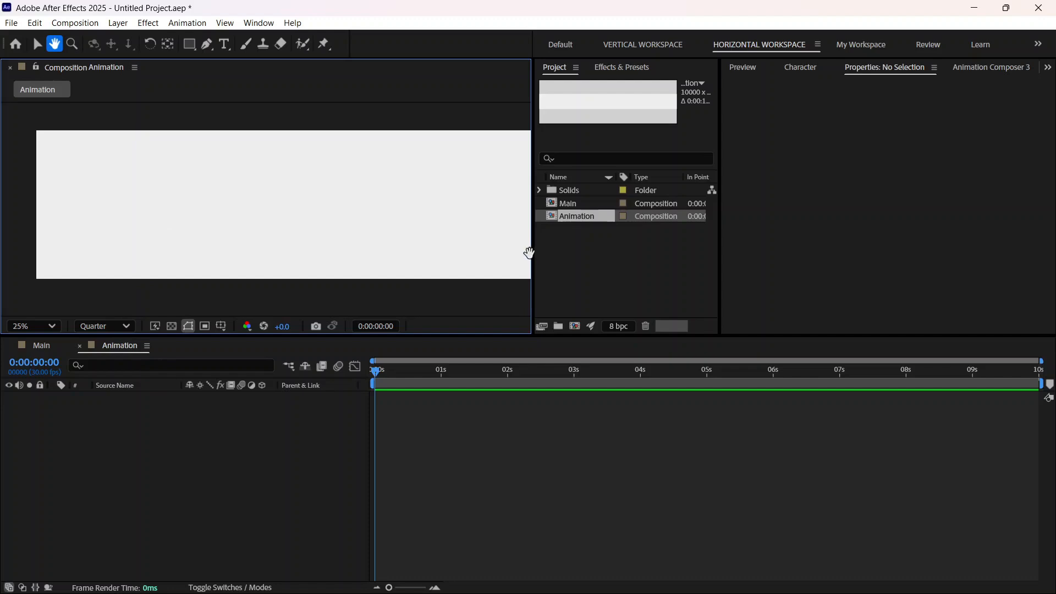
drag(531, 254, 620, 251)
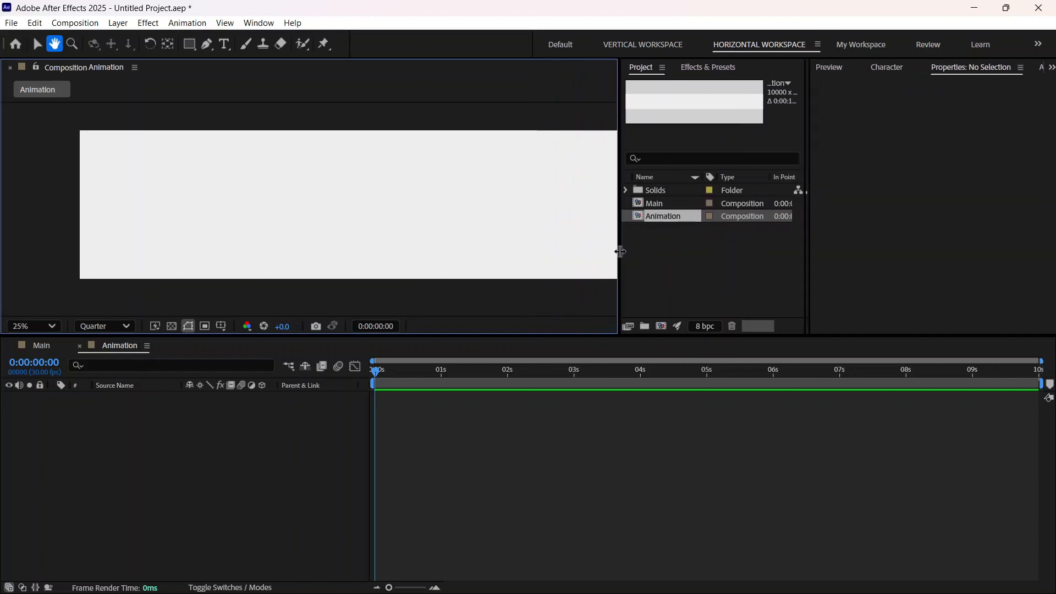
drag(415, 215, 379, 210)
click(200, 454)
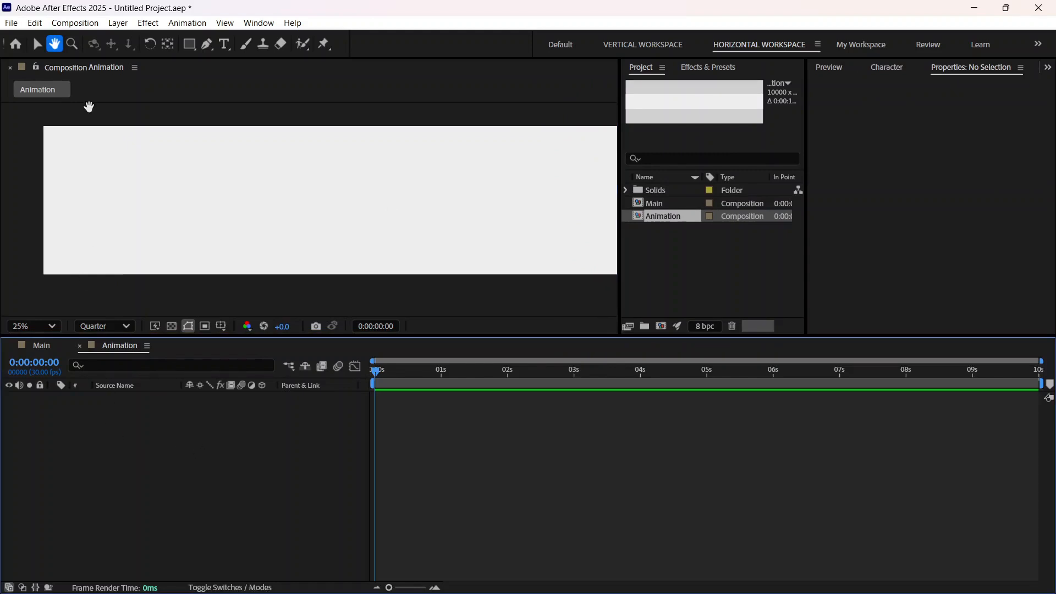
drag(126, 205, 114, 201)
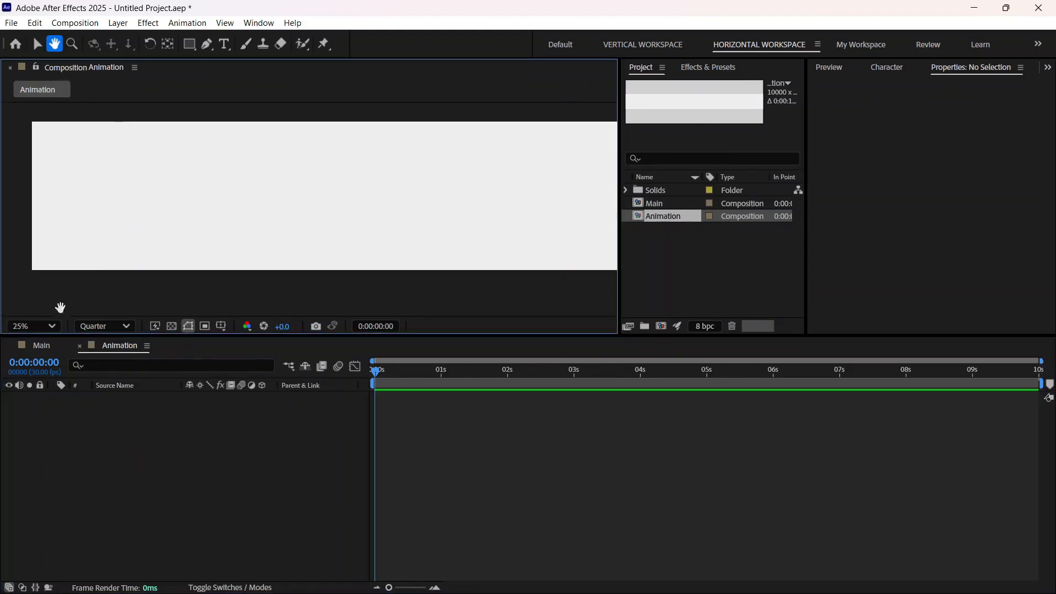
click(37, 43)
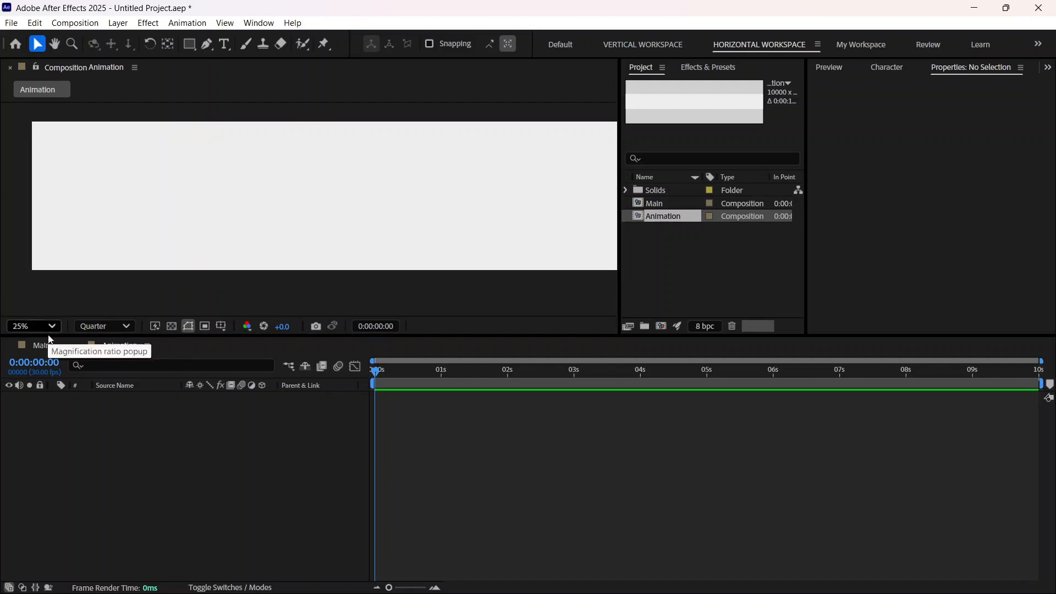
Step: Add a text layer reading "is the result" near the left end of the Animation composition
click(47, 347)
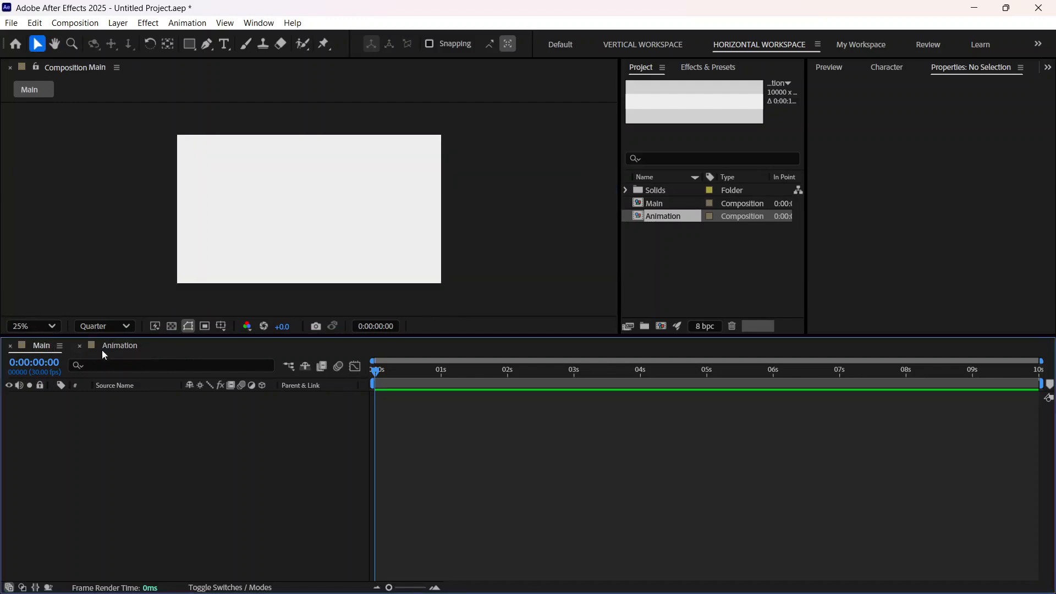
click(113, 347)
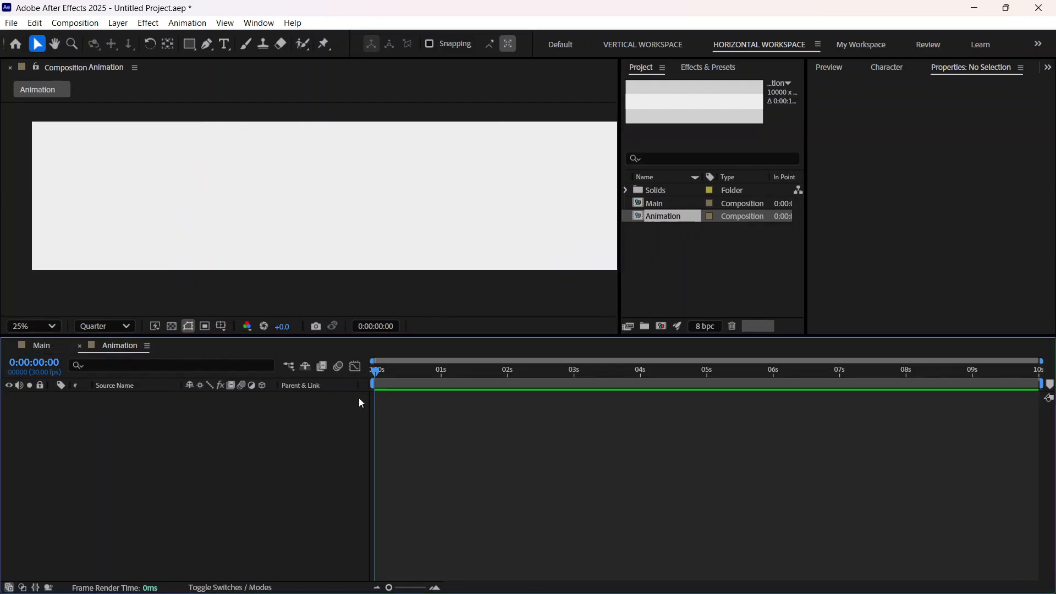
click(224, 44)
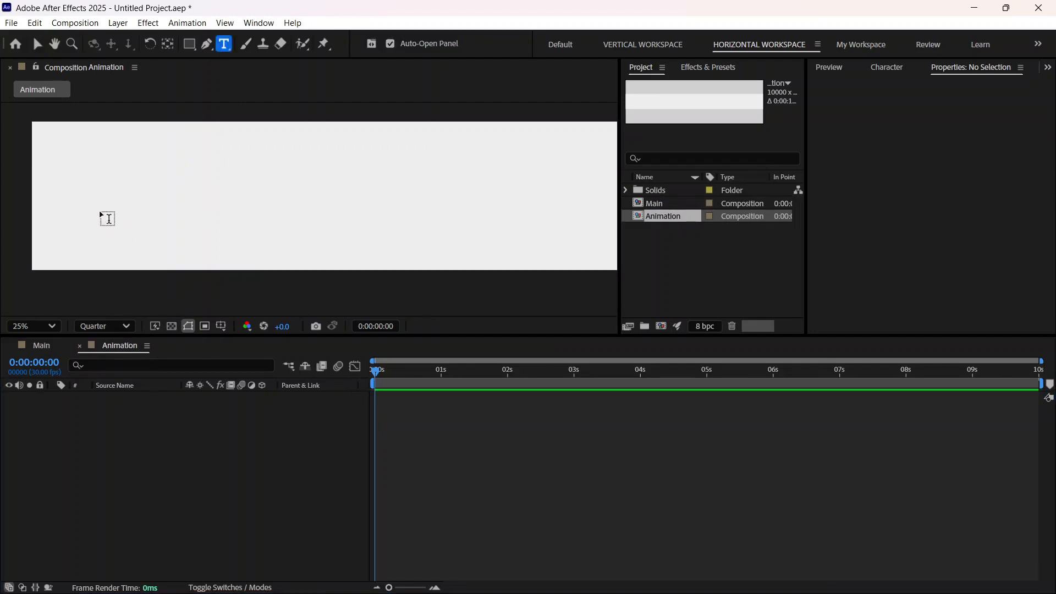
click(89, 189)
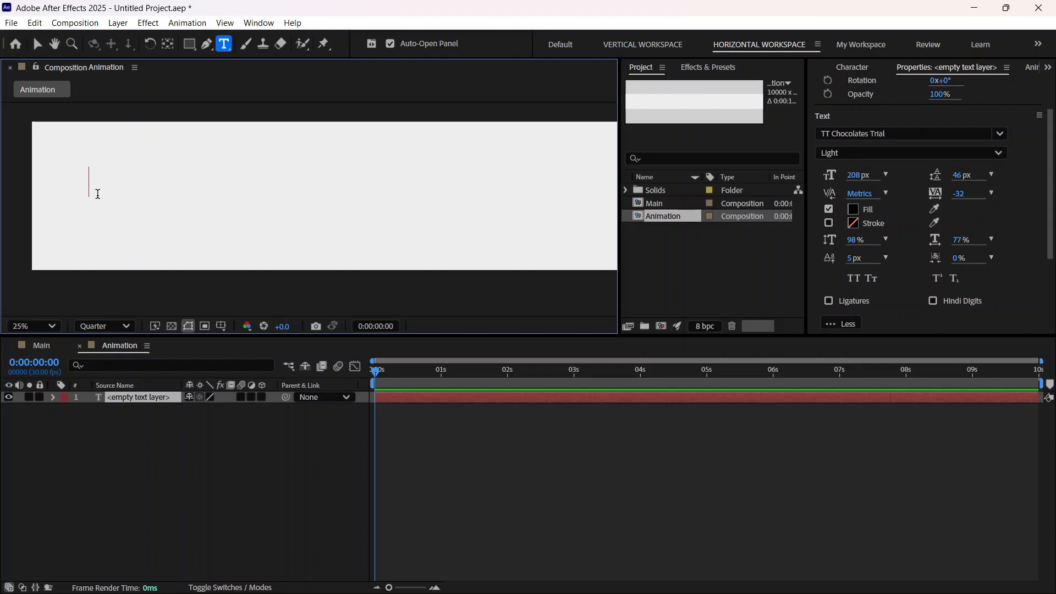
text(is)
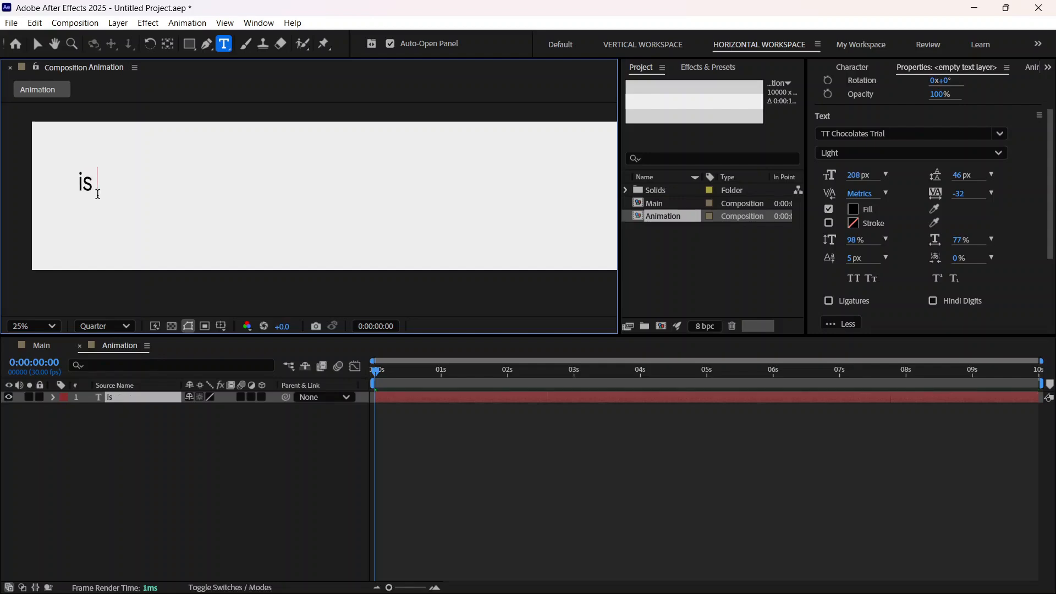
text( the result)
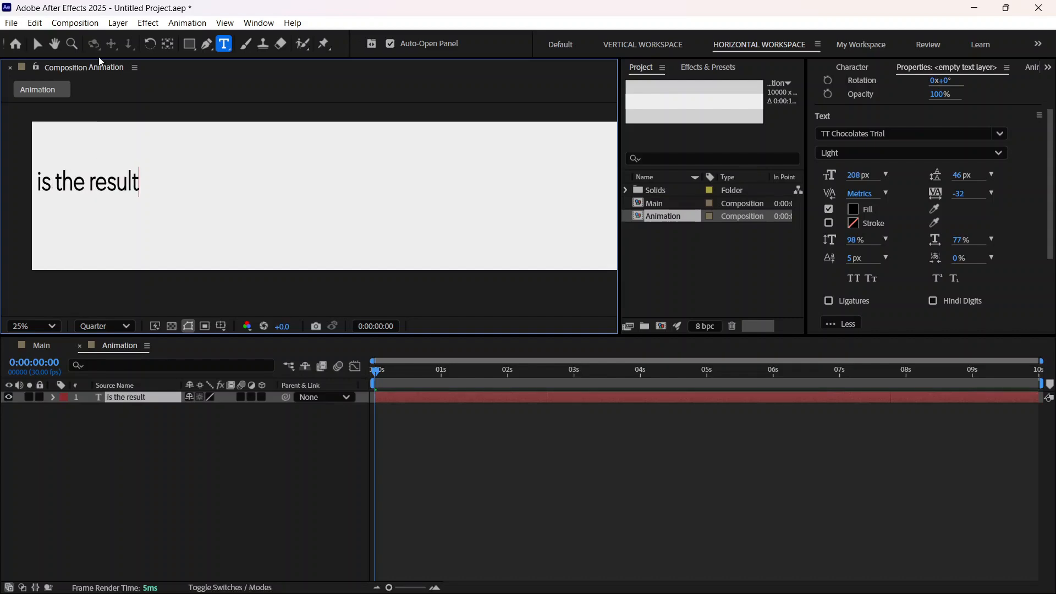
key(Escape)
key(v)
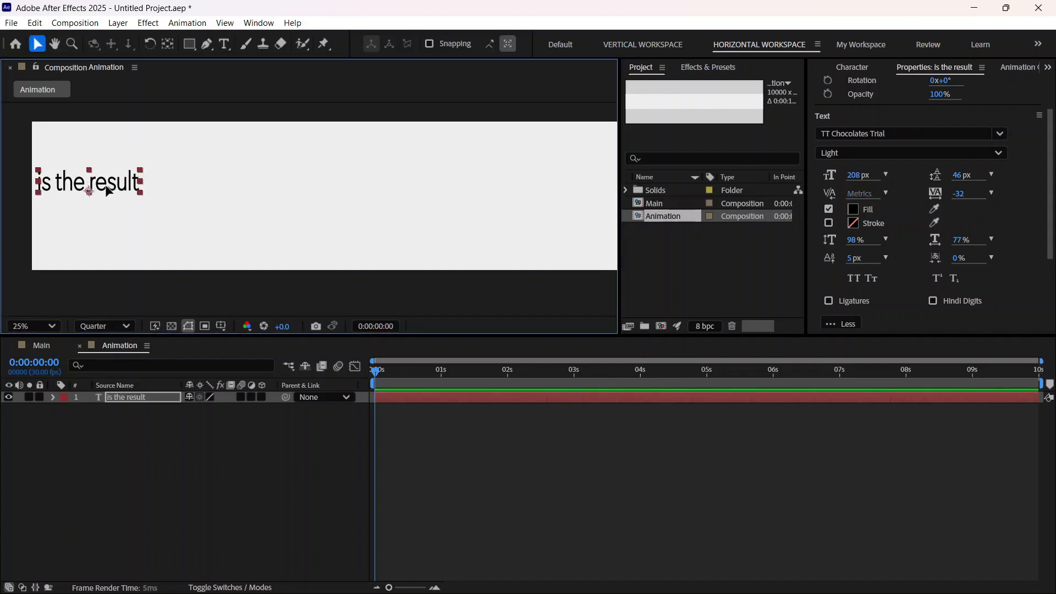
Step: Scale the "is the result" text to 65% and shift it slightly right and down from its initial place
drag(96, 188, 158, 190)
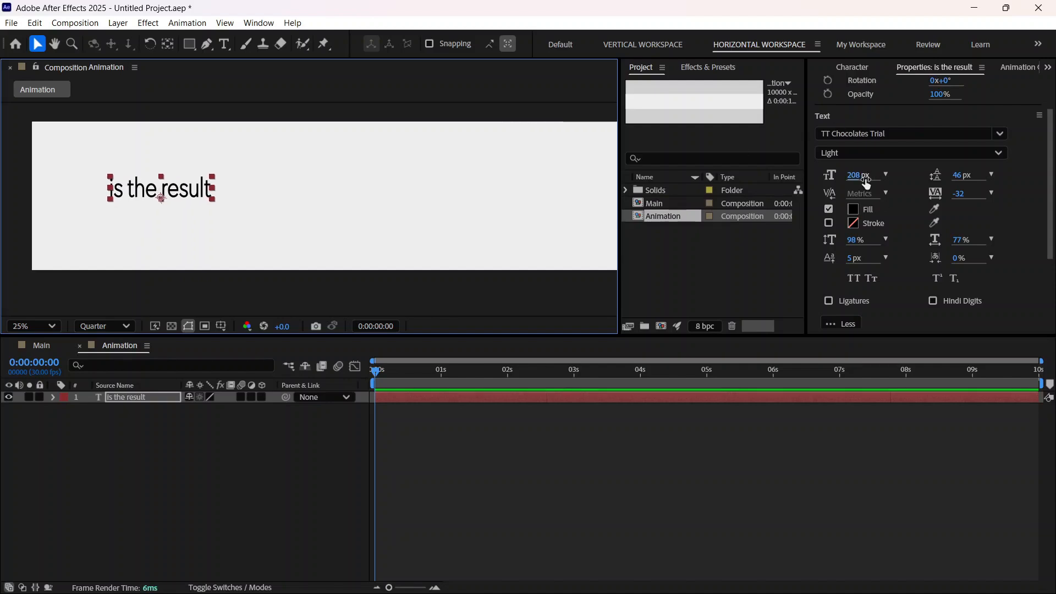
click(137, 397)
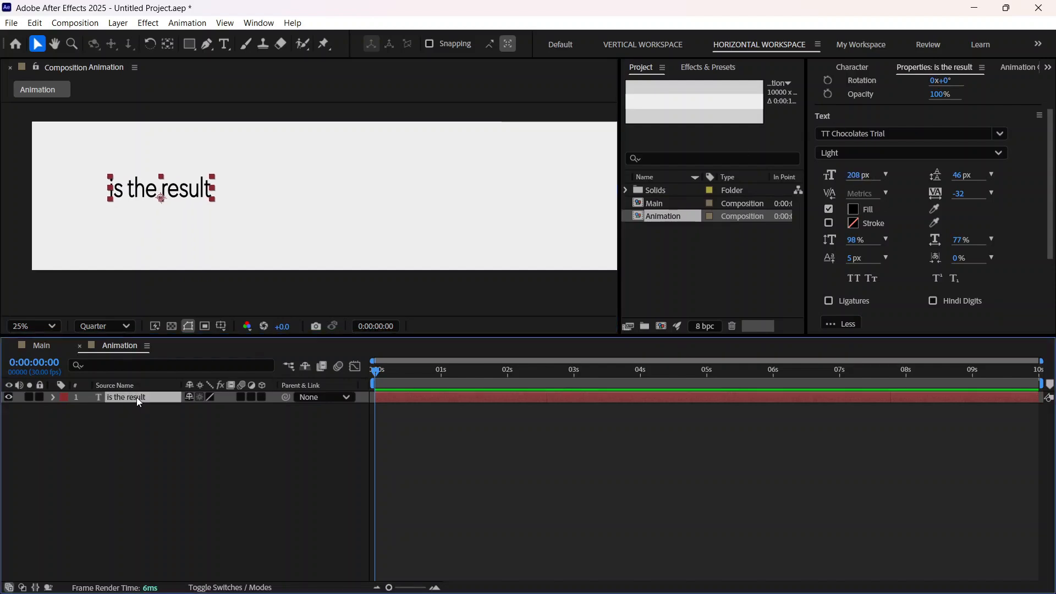
key(s)
click(207, 409)
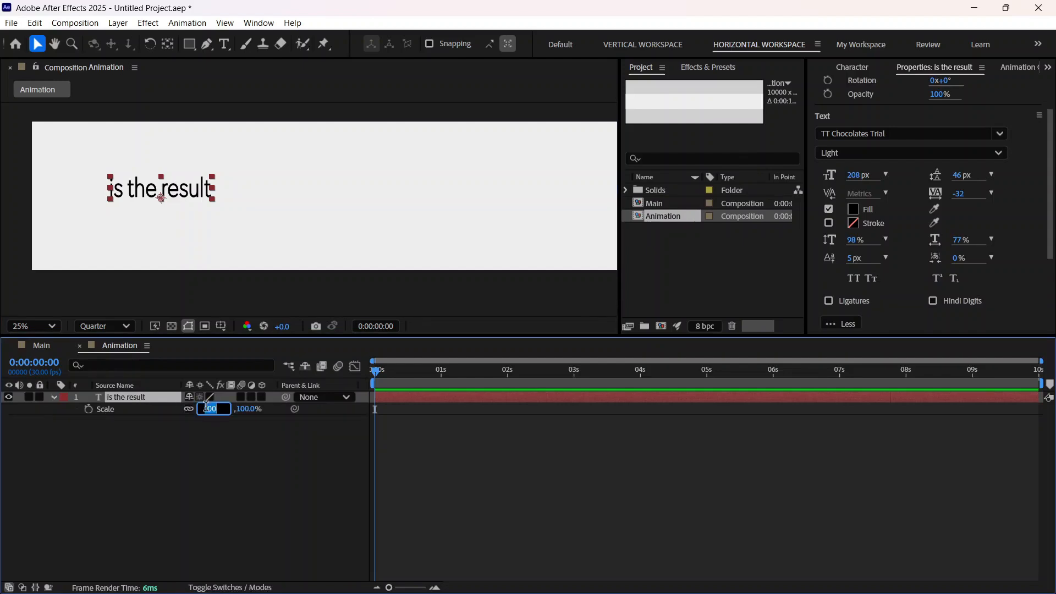
text(65)
key(Return)
drag(177, 194, 172, 197)
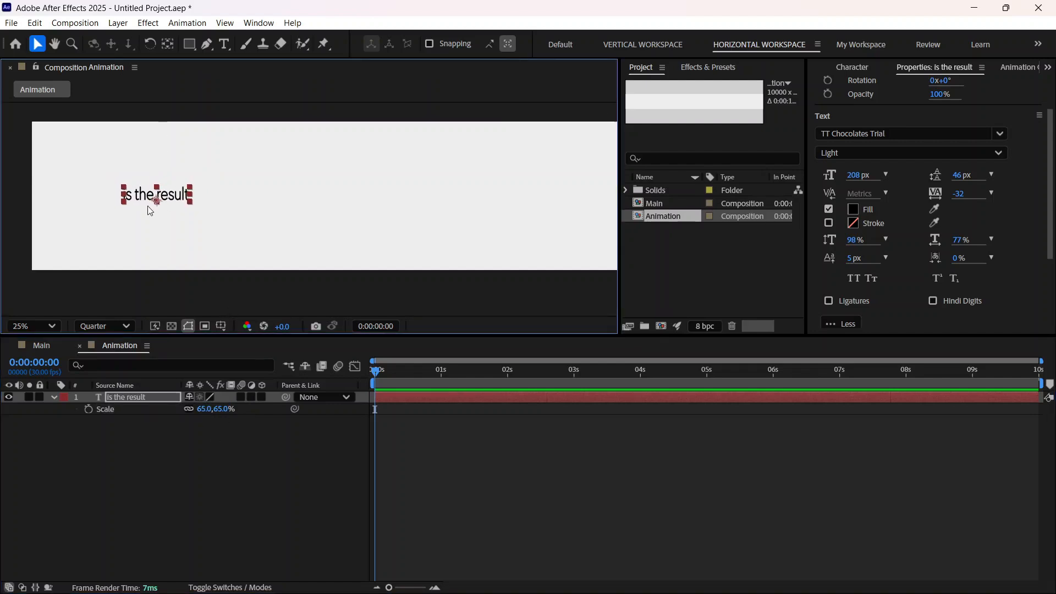
Step: Center the anchor point of the "is the result" text and align the layer to the vertical center of the composition
click(1047, 67)
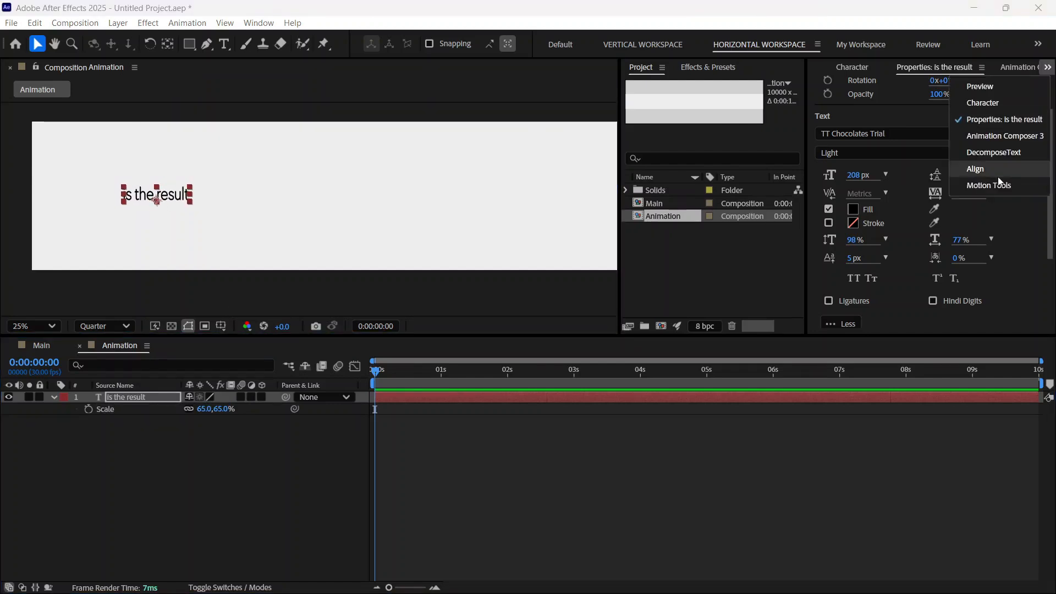
click(992, 189)
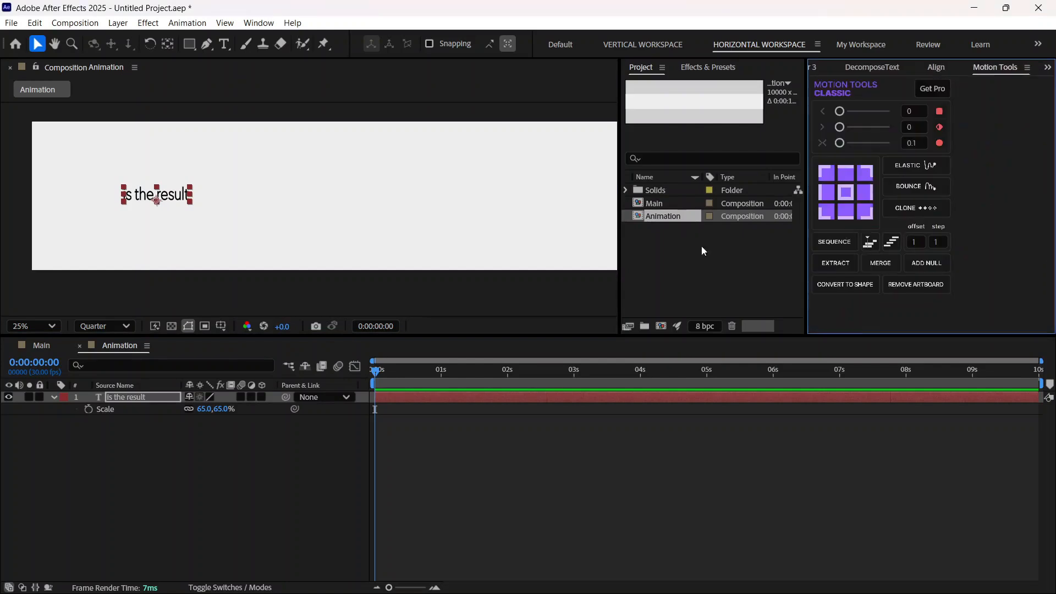
click(843, 196)
click(1045, 69)
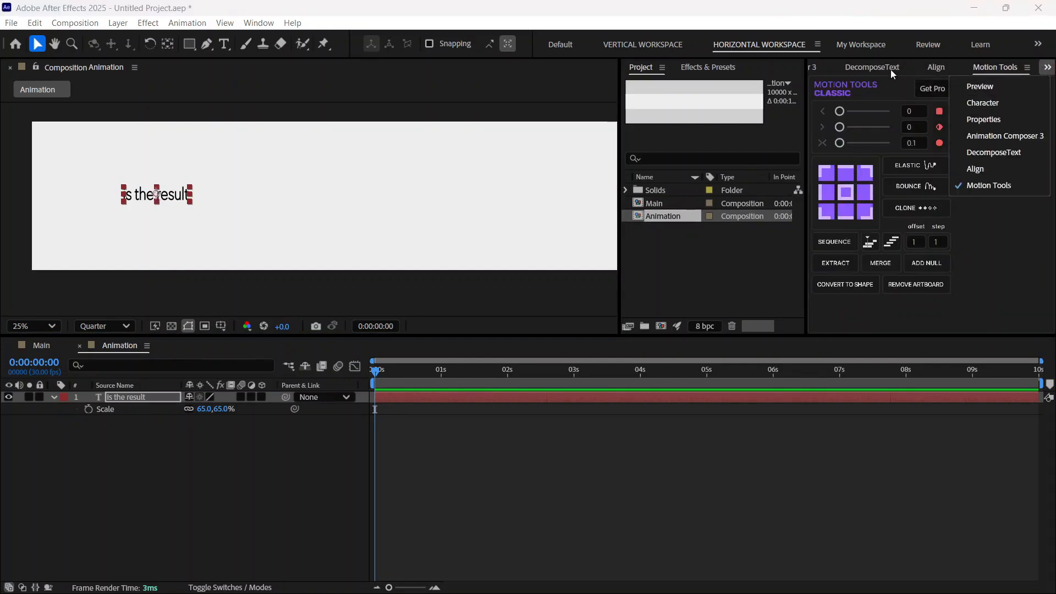
click(937, 68)
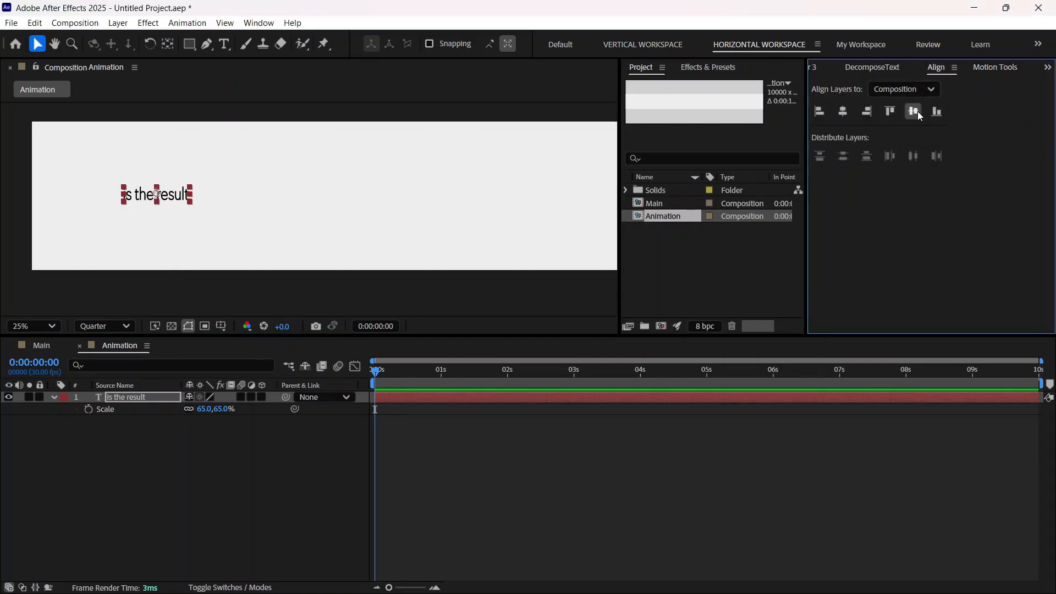
click(914, 113)
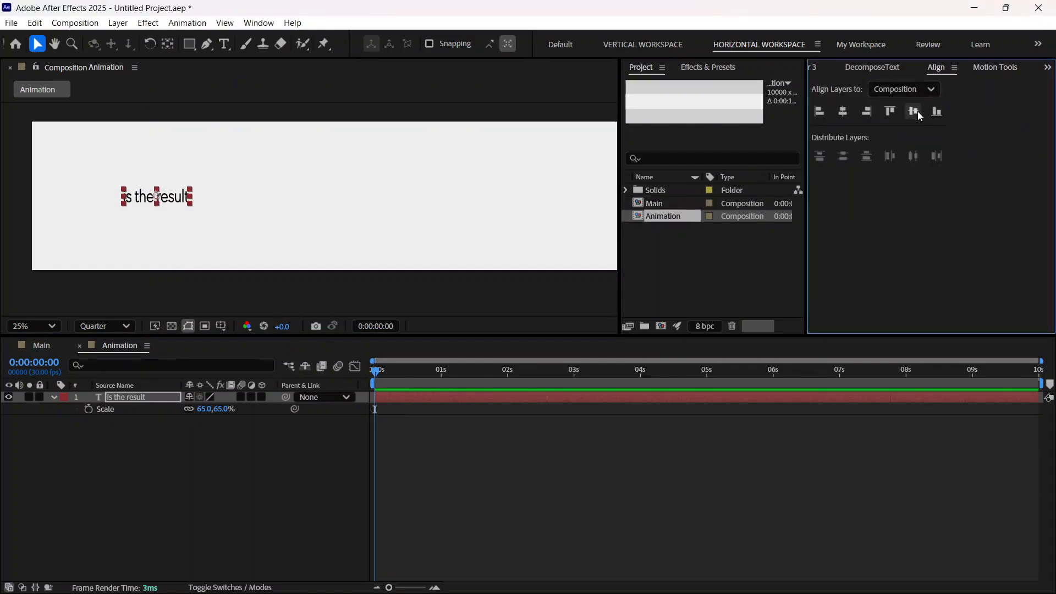
click(836, 68)
click(819, 67)
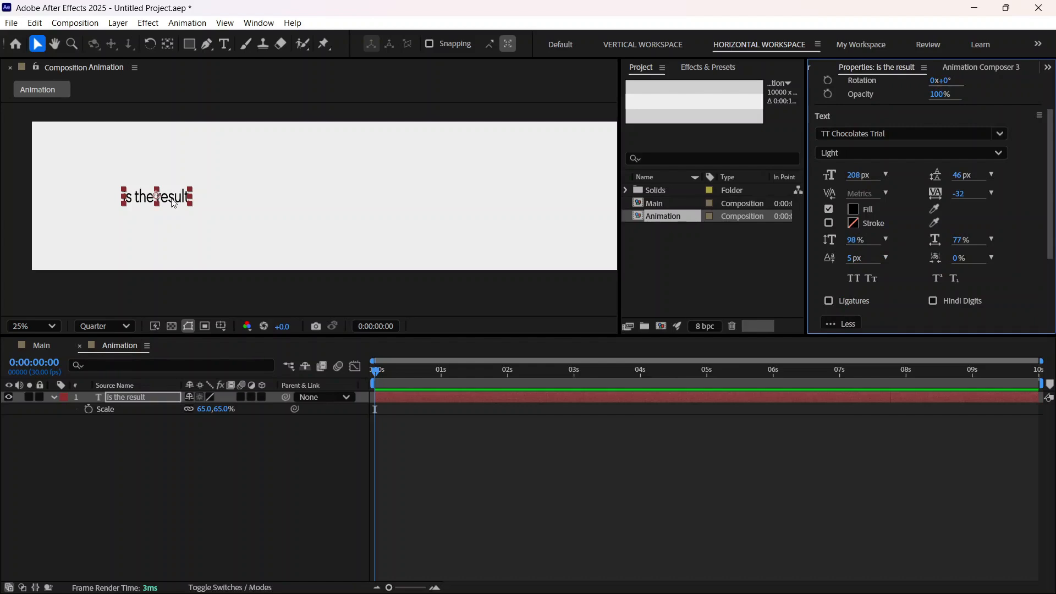
Step: Duplicate the "is the result" text layer and change the copy's text to "commitment"
click(147, 399)
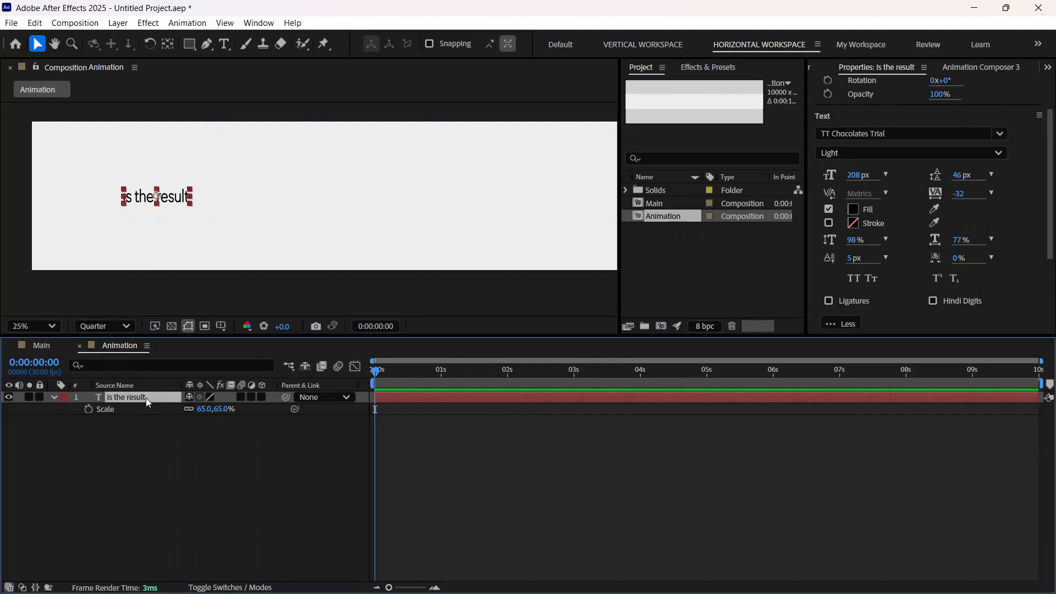
key(ctrl+d)
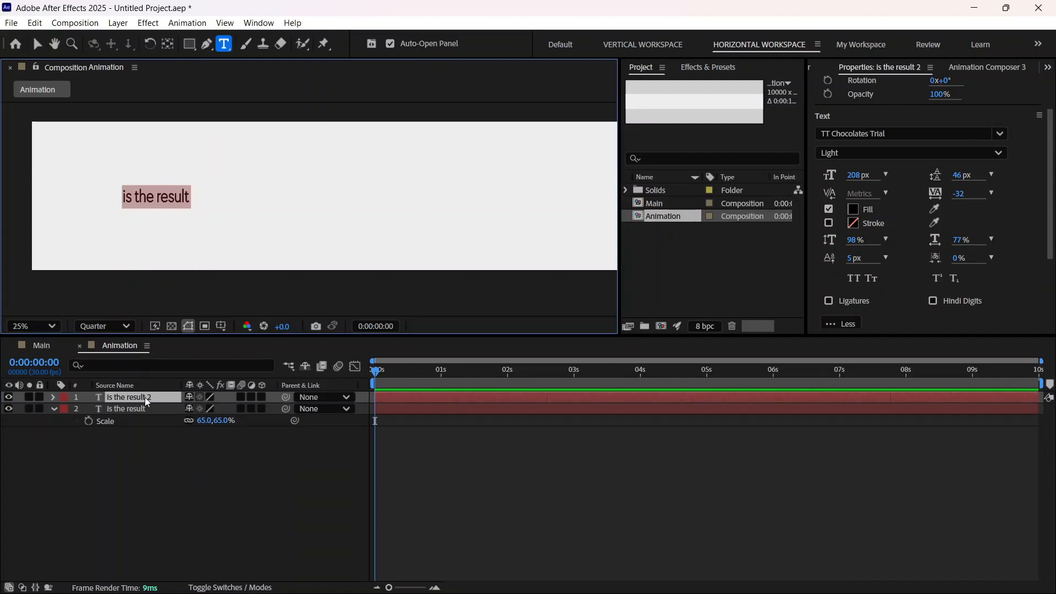
text(commitment)
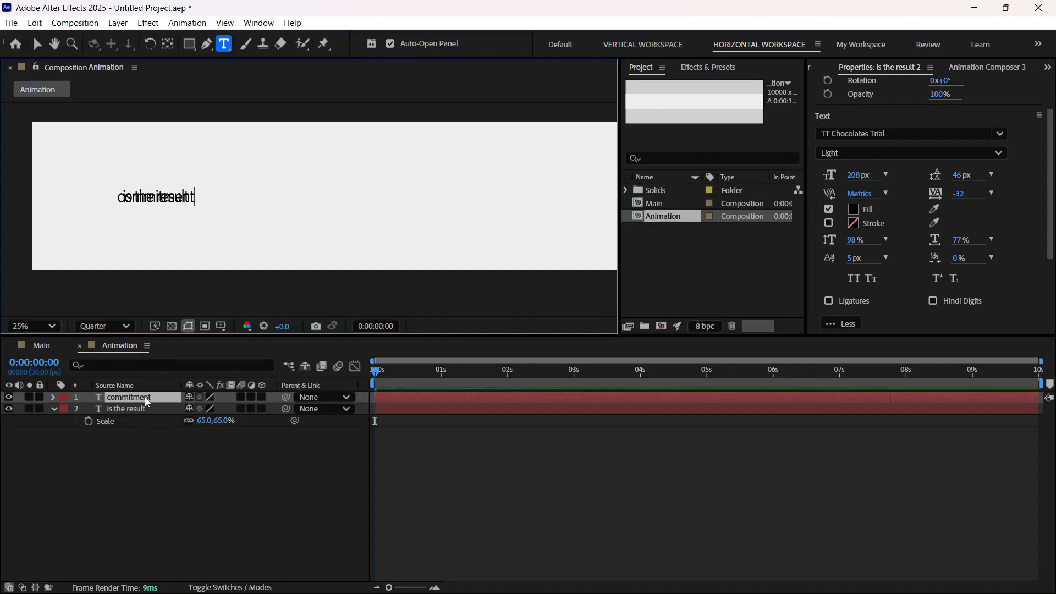
click(57, 409)
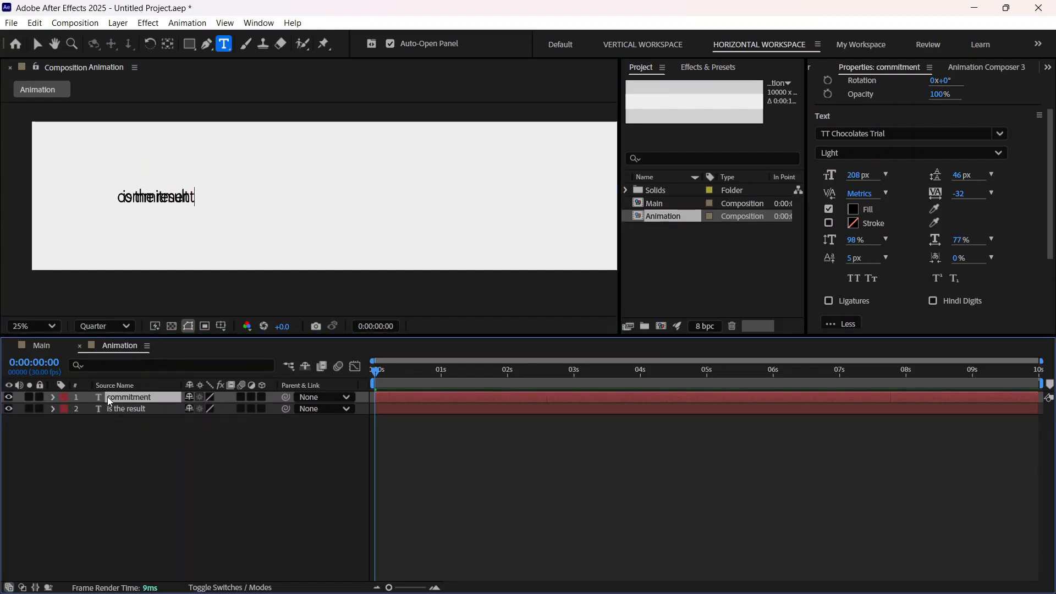
text(p)
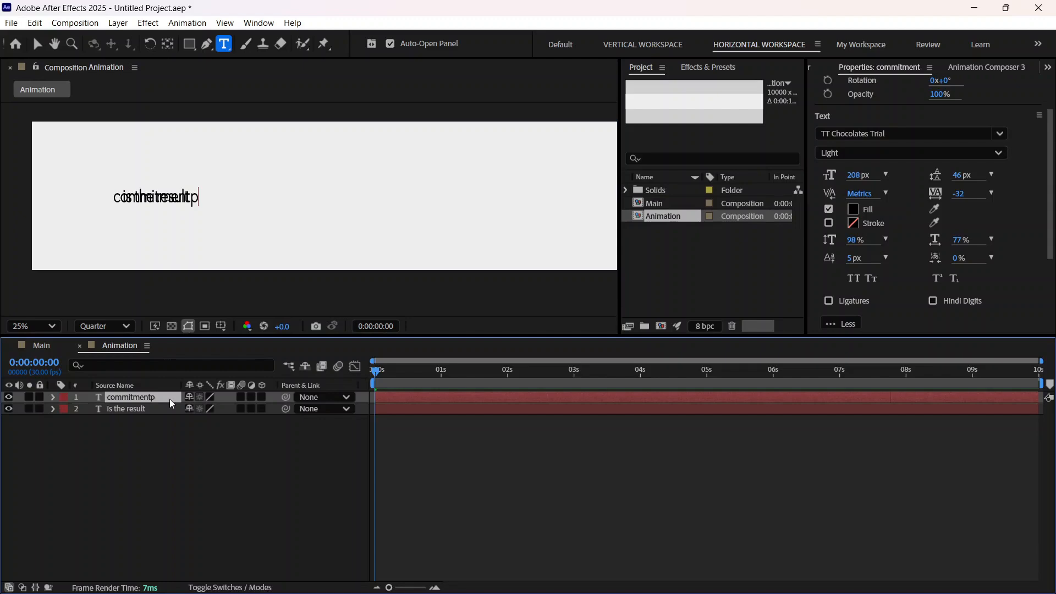
key(BackSpace)
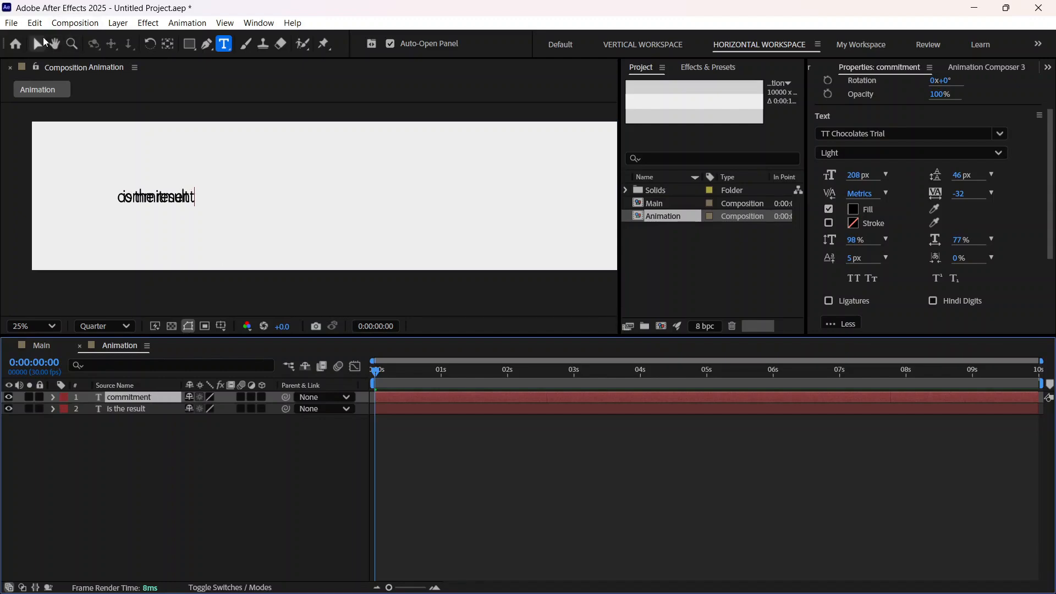
key(Escape)
key(v)
Step: Move the "commitment" text horizontally away from "is the result", to position 2304.7, 540
click(155, 396)
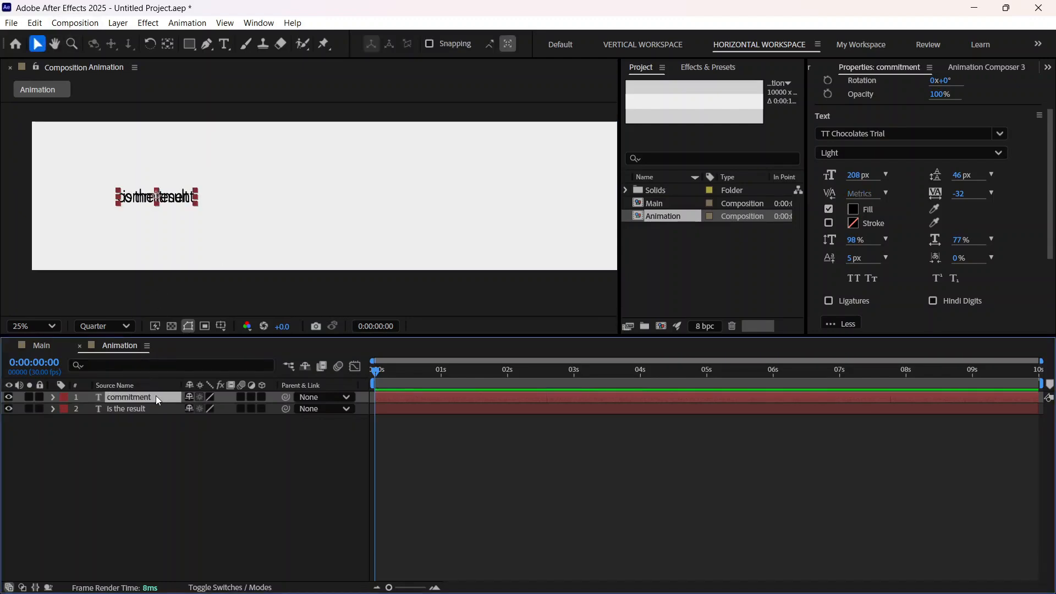
key(p)
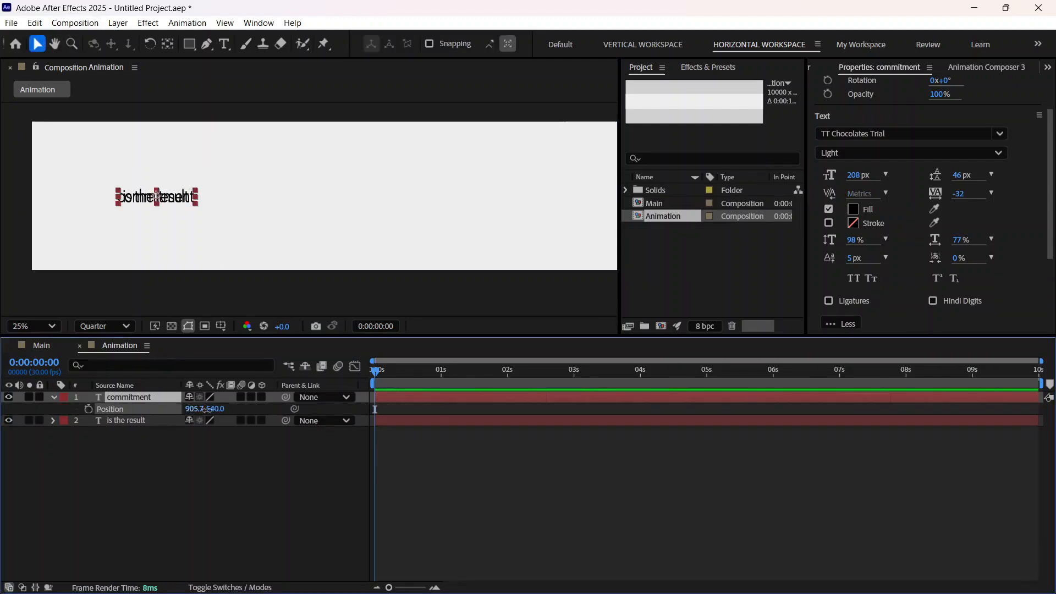
drag(195, 409, 1053, 356)
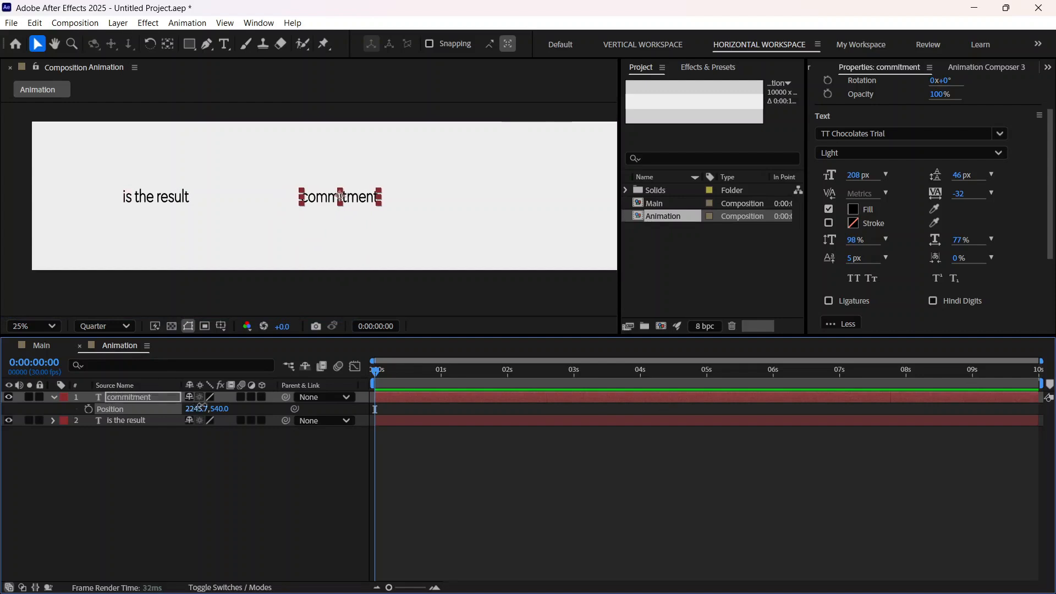
drag(198, 408, 235, 399)
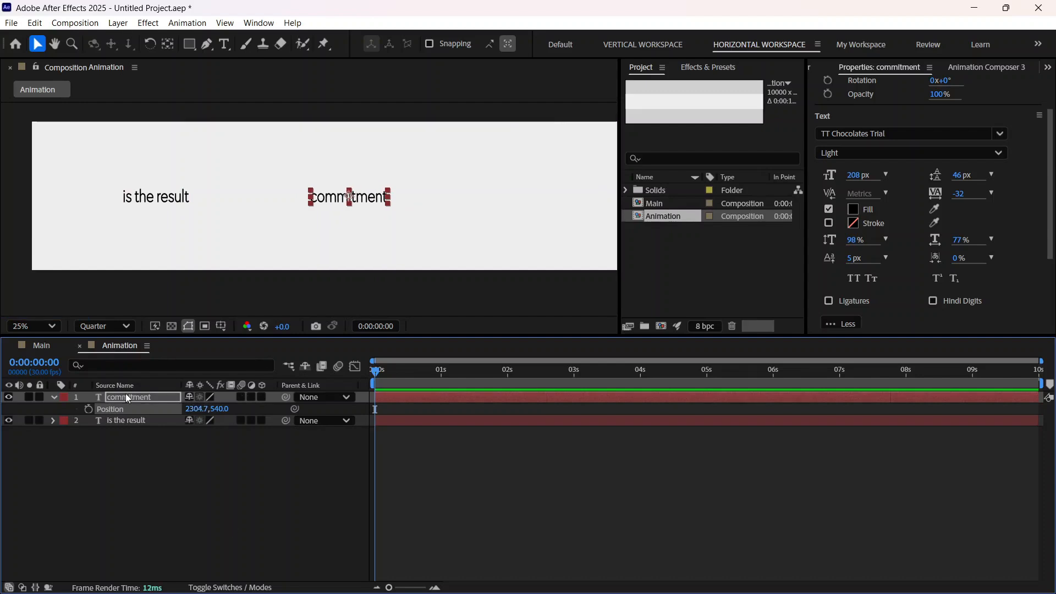
Step: Add the Animation composition as a layer in the Main composition
click(44, 342)
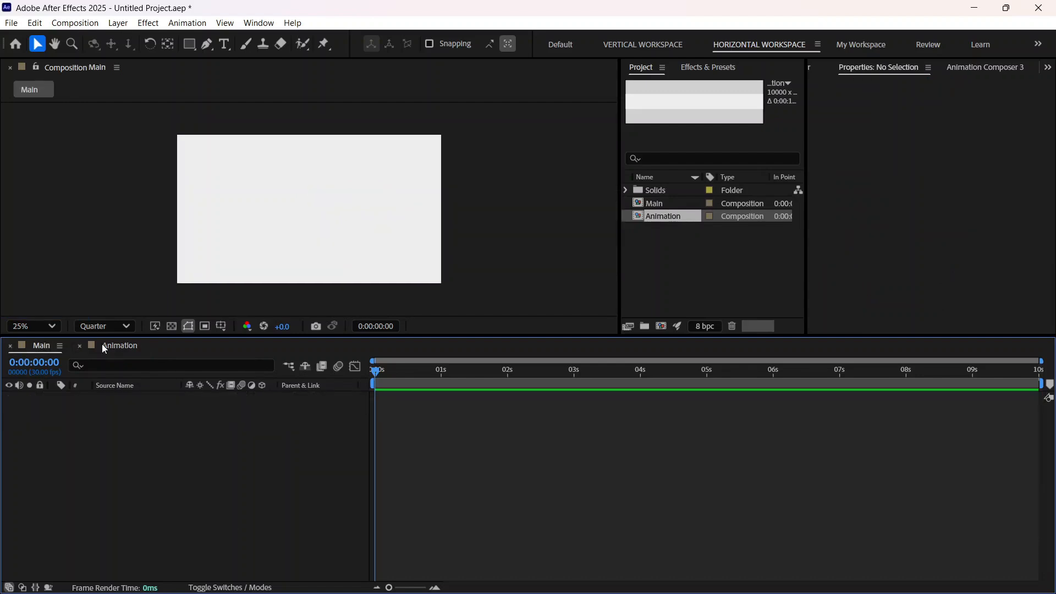
click(113, 348)
click(34, 348)
drag(662, 216, 222, 431)
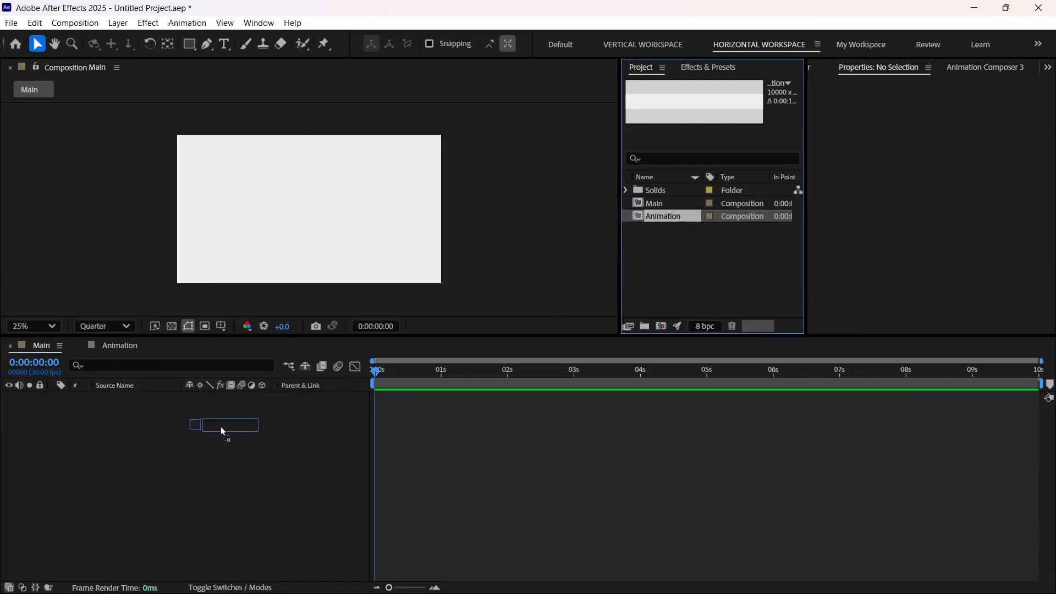
drag(118, 423, 116, 423)
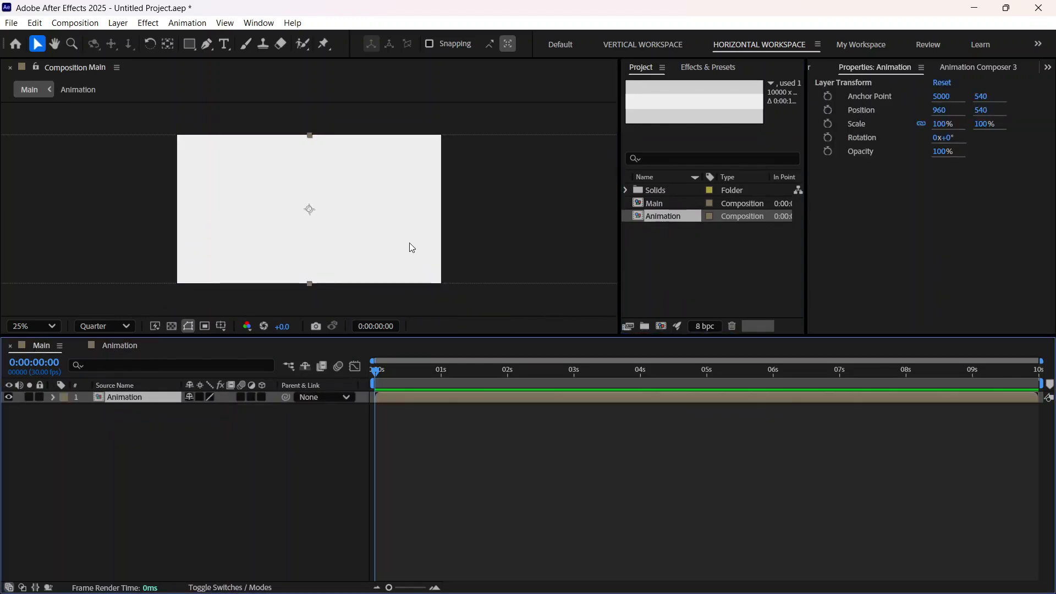
Step: Align the left edge of the nested Animation layer with the left edge of the Main composition
click(1043, 69)
click(984, 172)
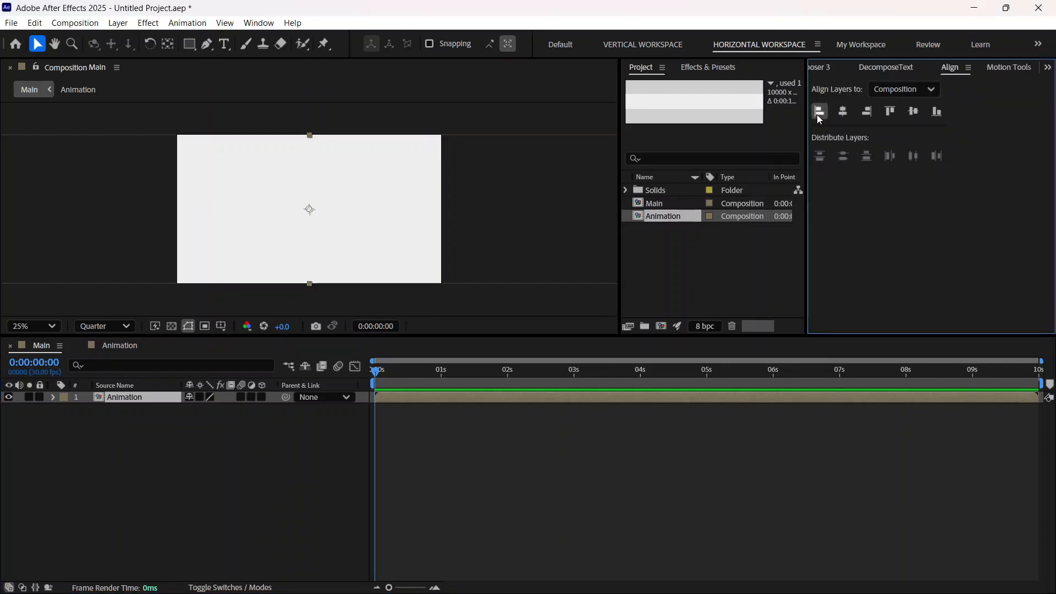
click(818, 112)
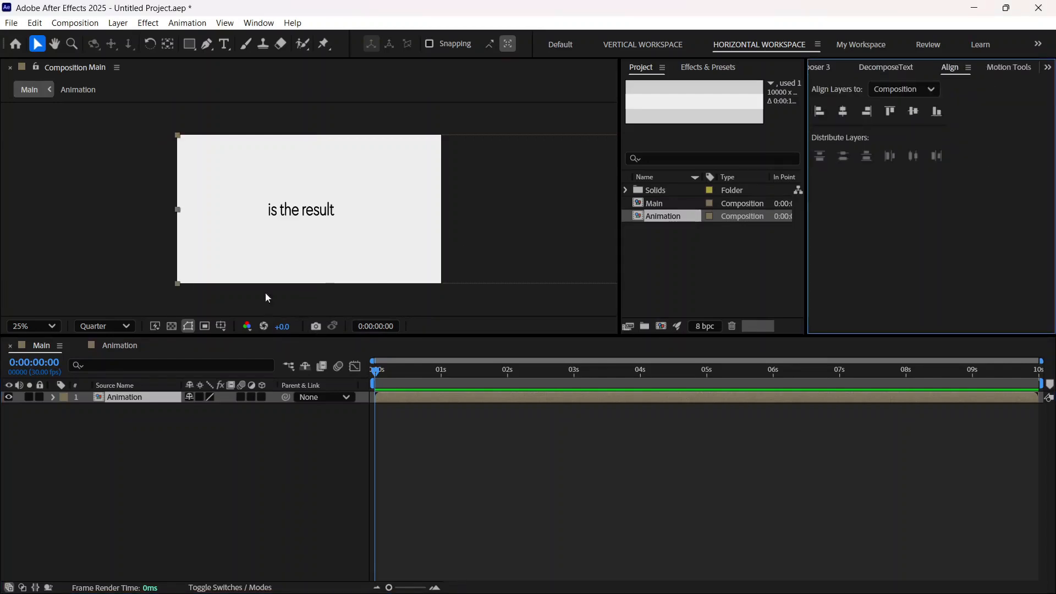
Step: Show the Title/Action Safe guides in Main and shift the "is the result" text in Animation to position 922.7, 540 to center it
click(221, 327)
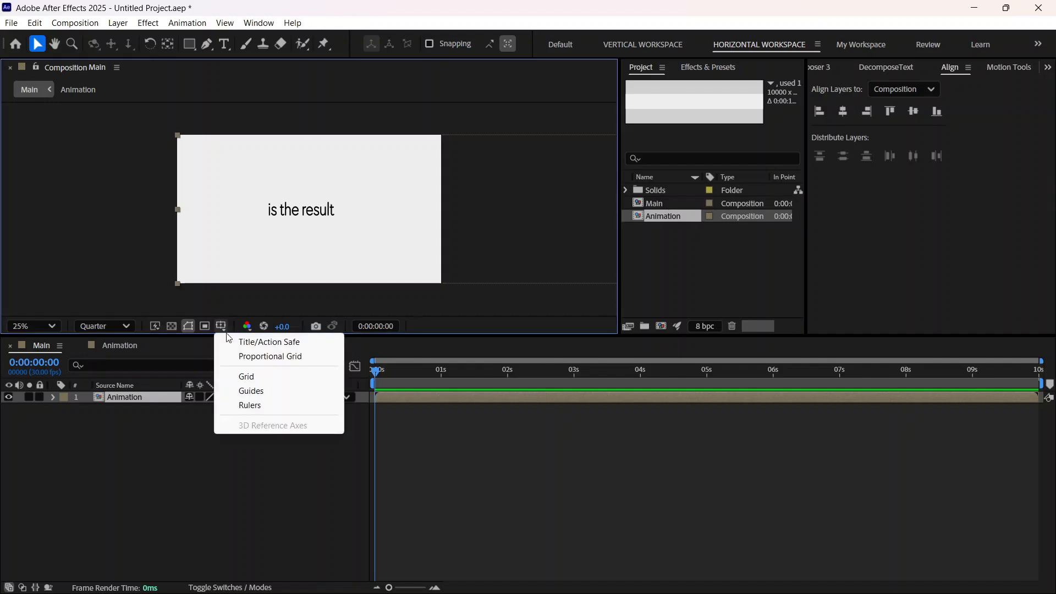
click(278, 347)
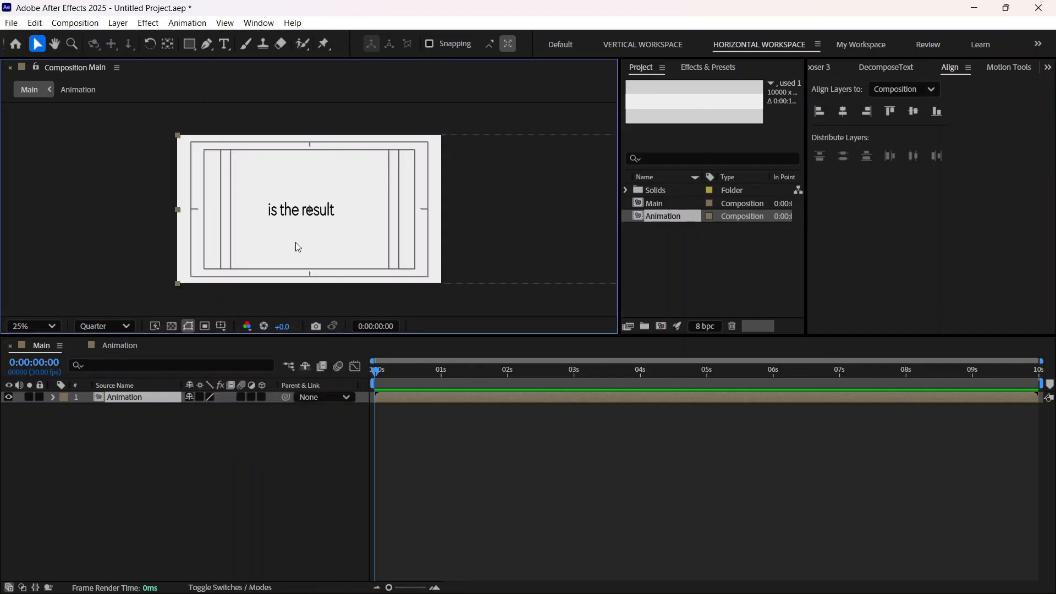
click(114, 345)
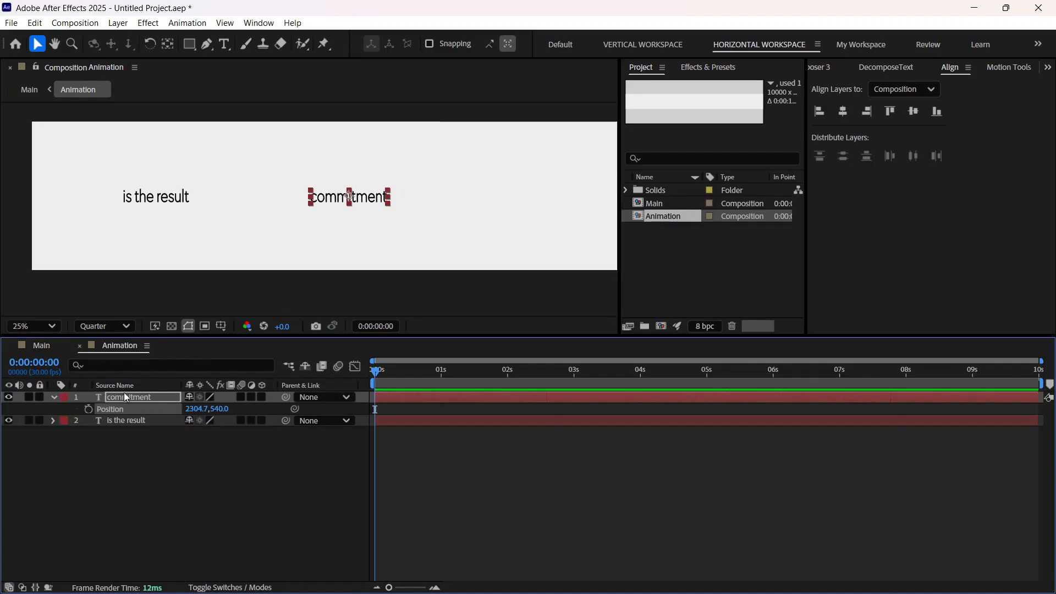
click(111, 420)
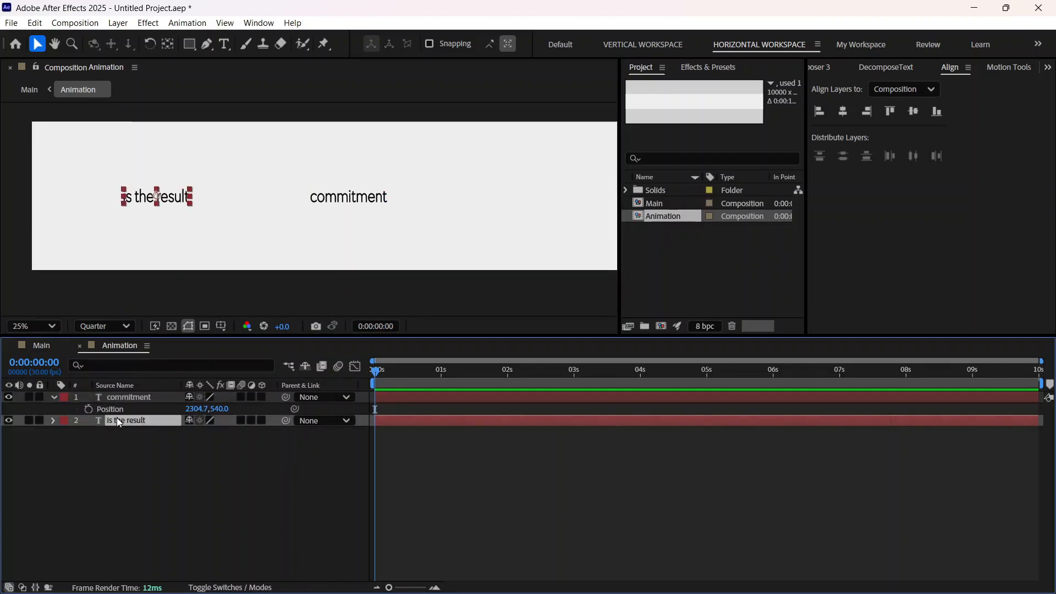
key(p)
drag(190, 432, 200, 433)
click(35, 348)
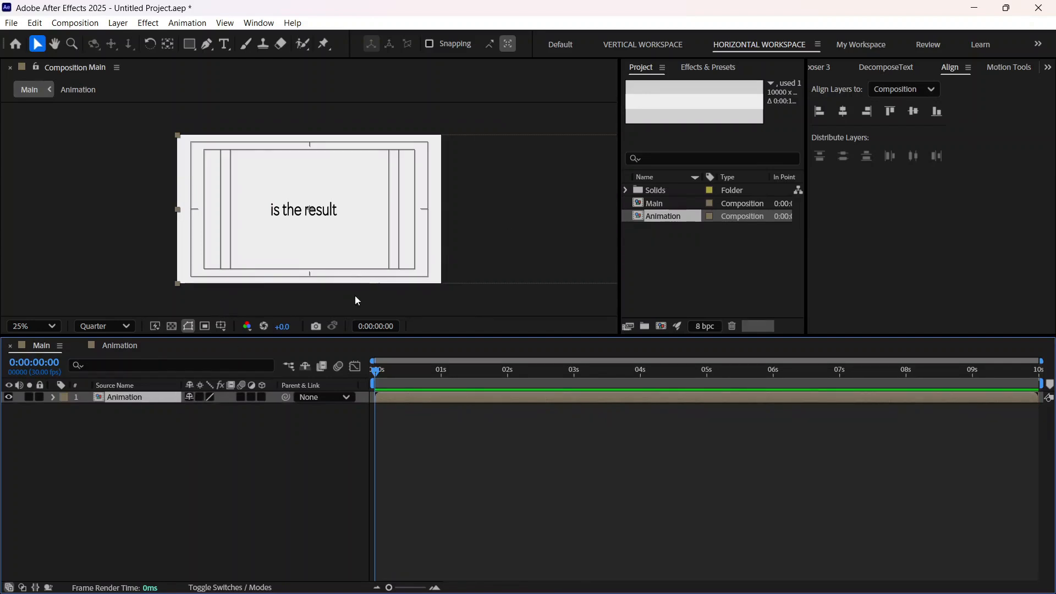
Step: Duplicate the "commitment" layer in the Animation composition and move the copy to the right and lower, to position 3637.7, 781
click(110, 347)
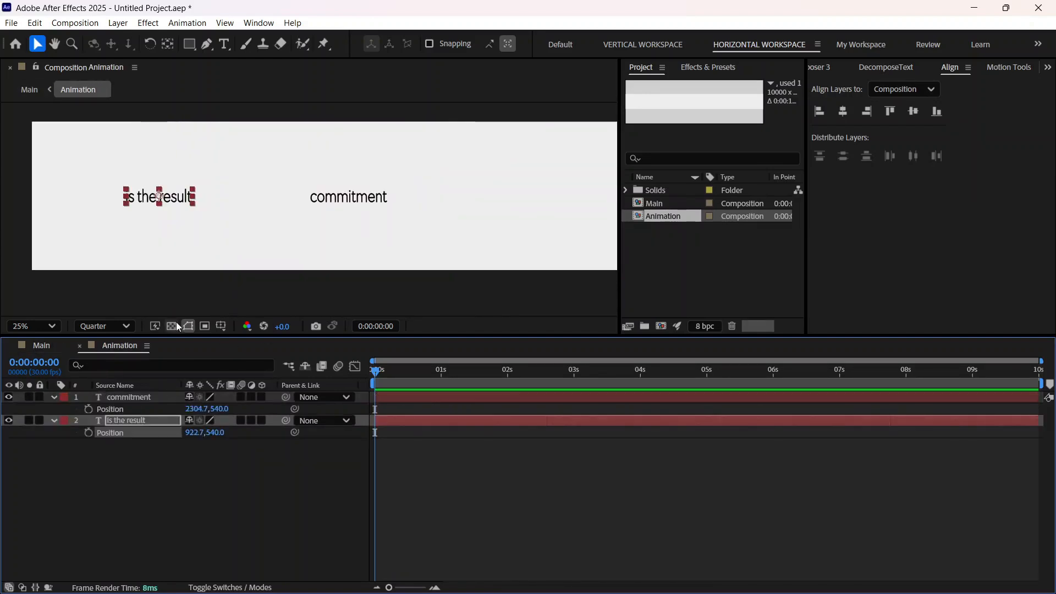
click(356, 202)
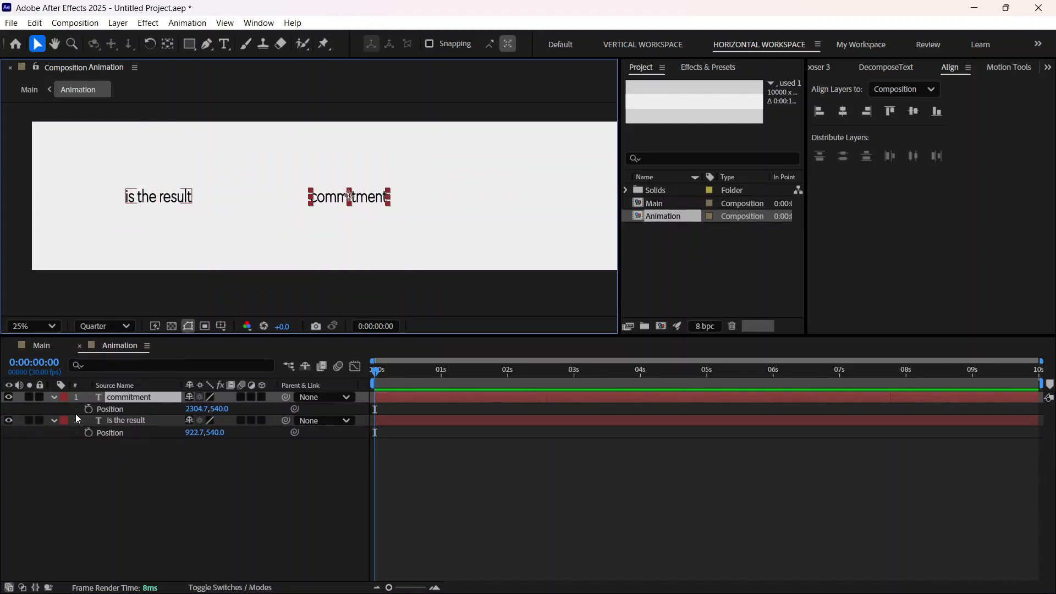
key(p)
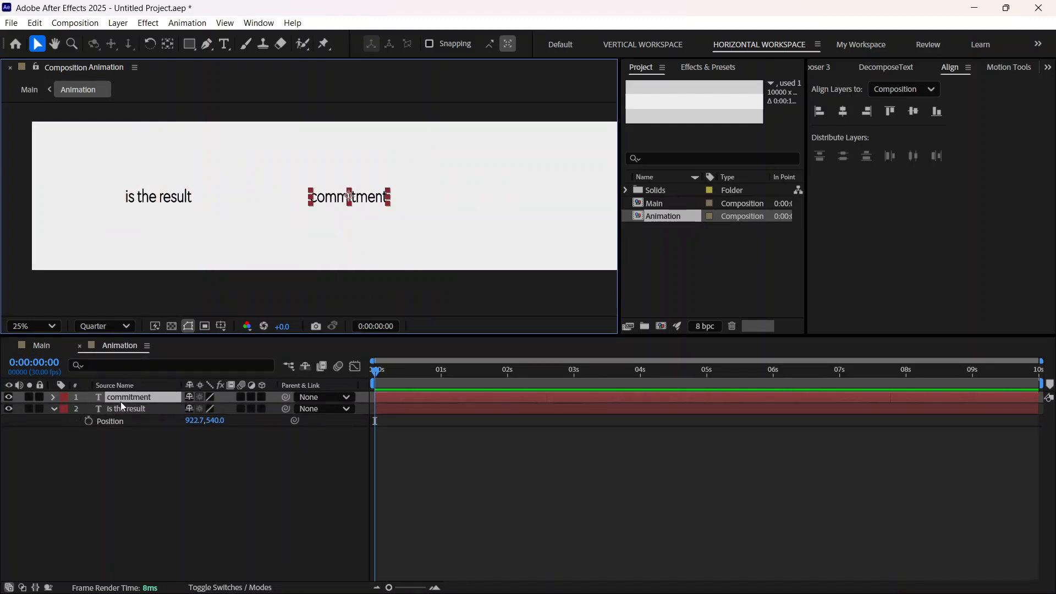
key(ctrl+d)
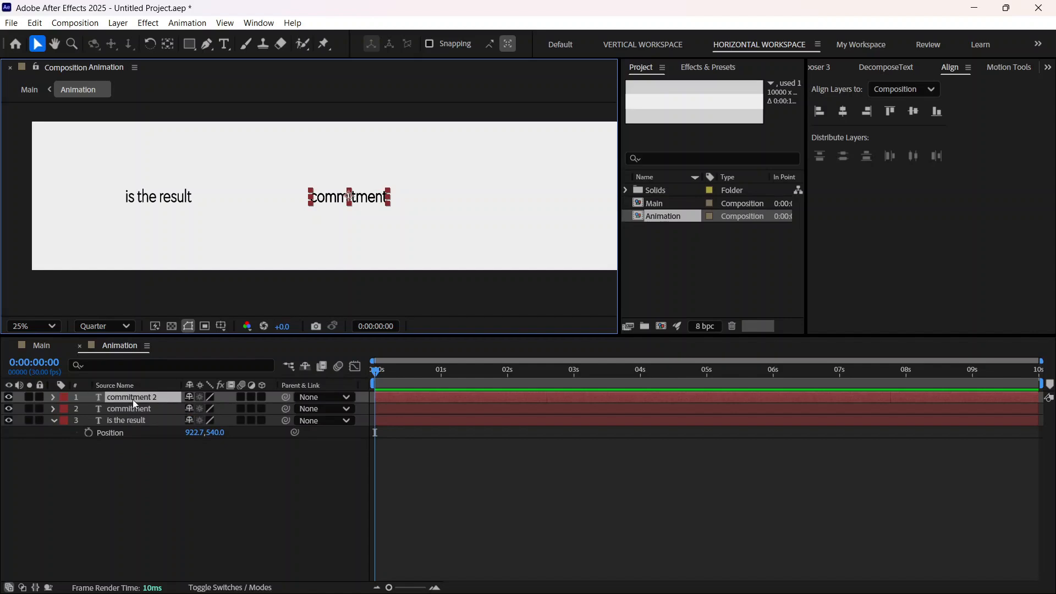
key(p)
drag(192, 409, 1049, 397)
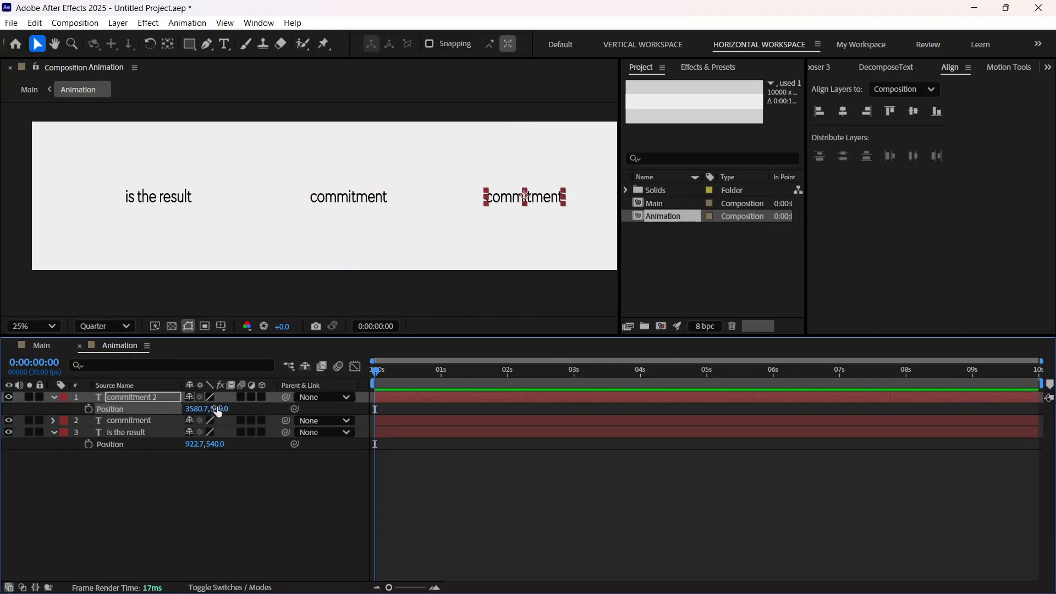
drag(218, 409, 414, 382)
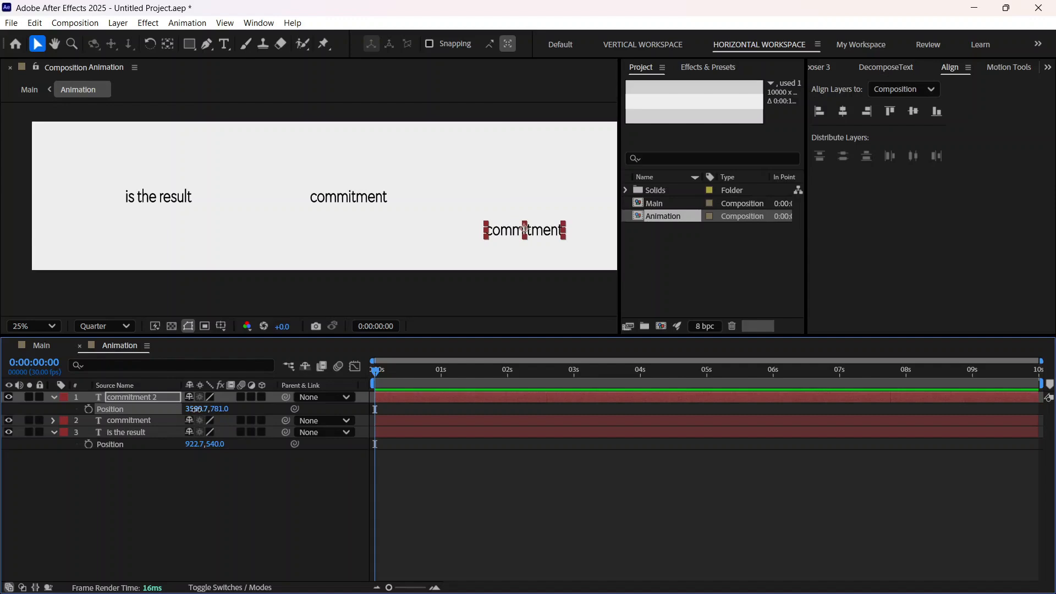
drag(196, 409, 234, 409)
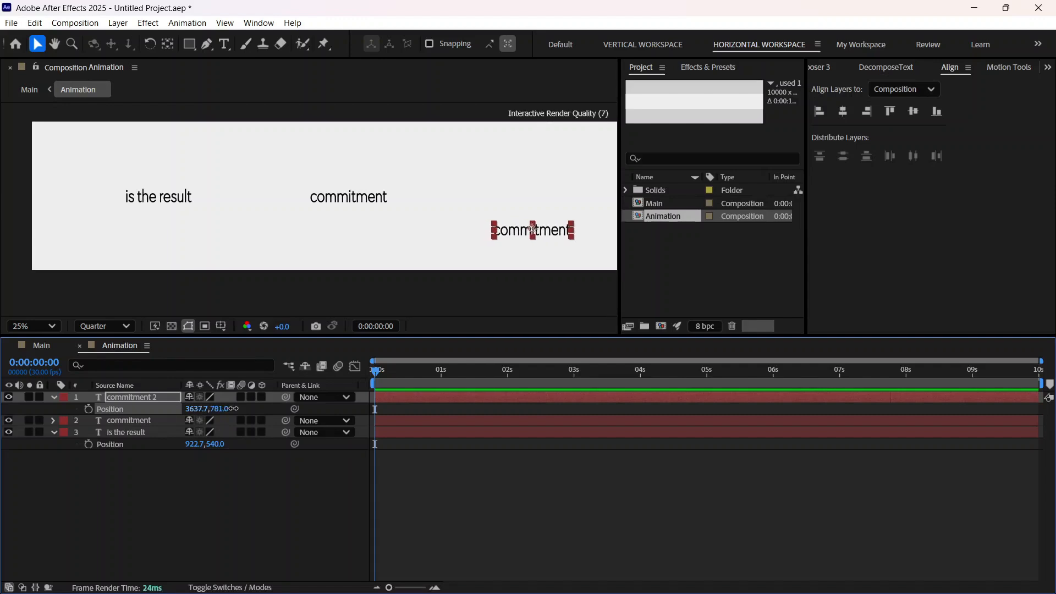
Step: Replace the text of the duplicated "commitment 2" layer with "Consistency"
double_click(164, 396)
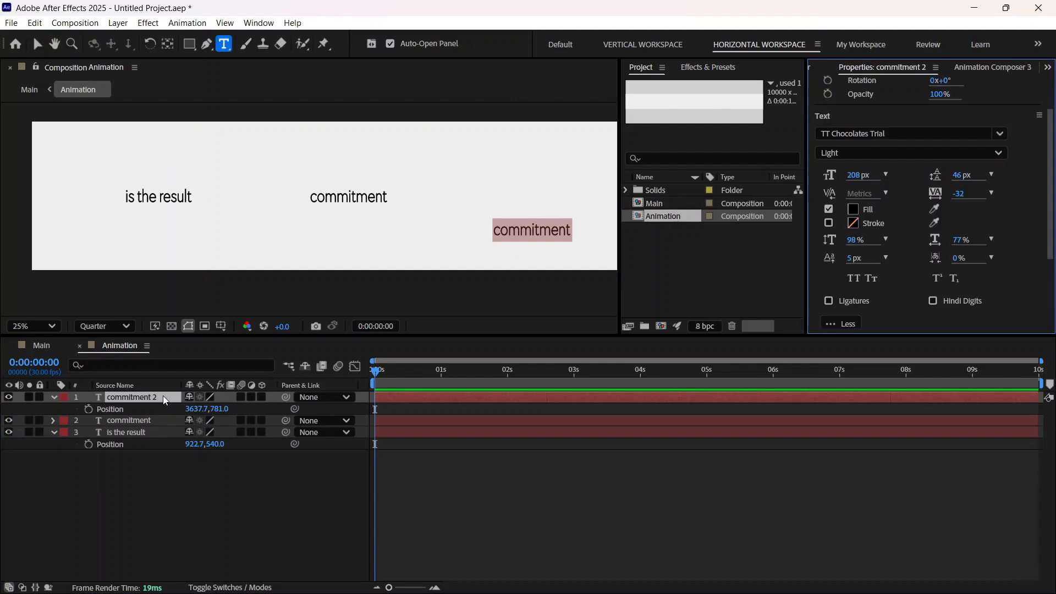
text(C)
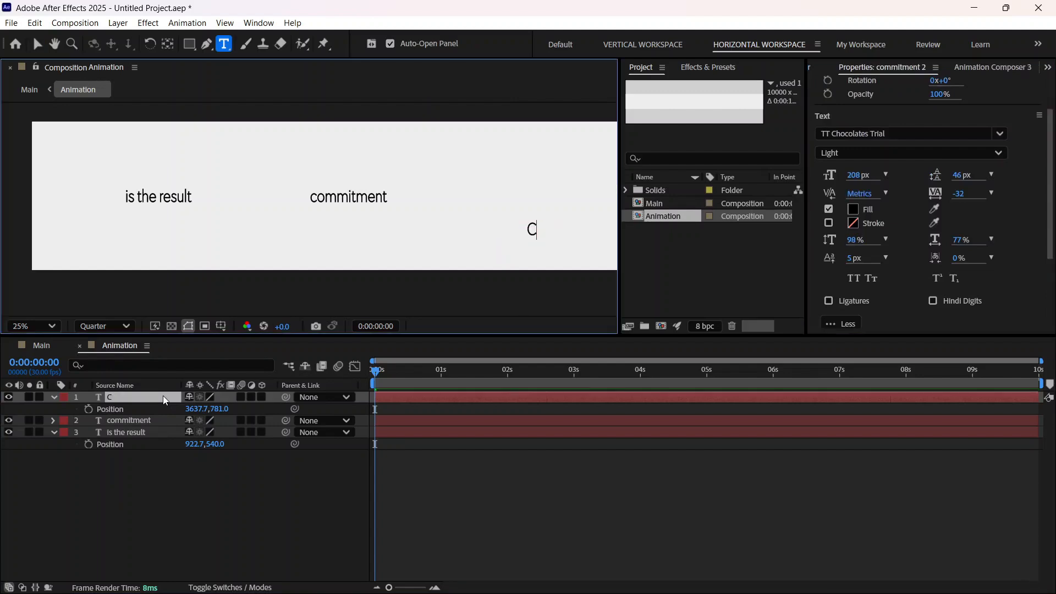
text(onsist)
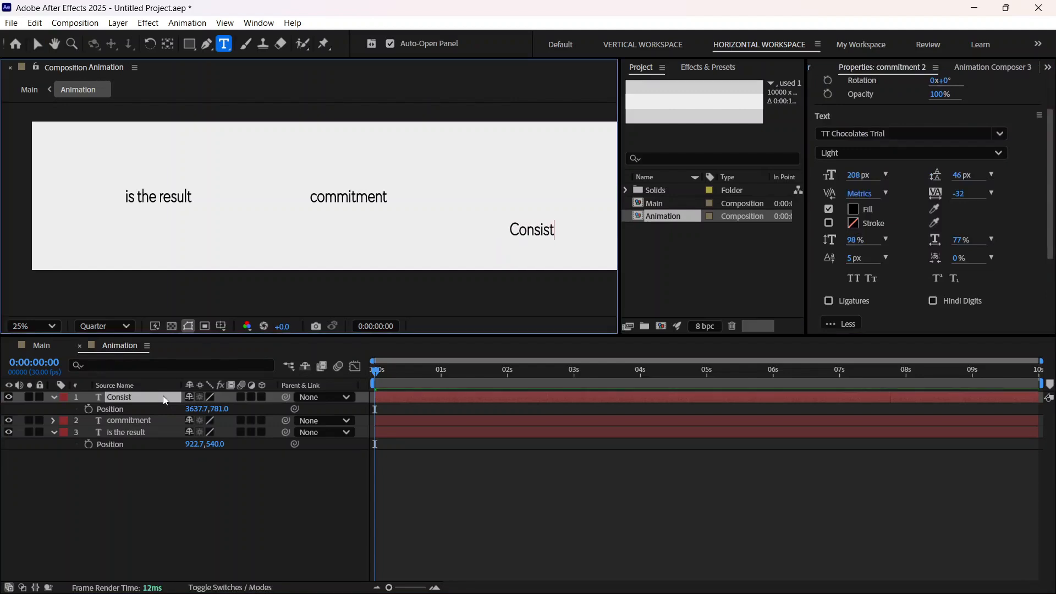
text(ency)
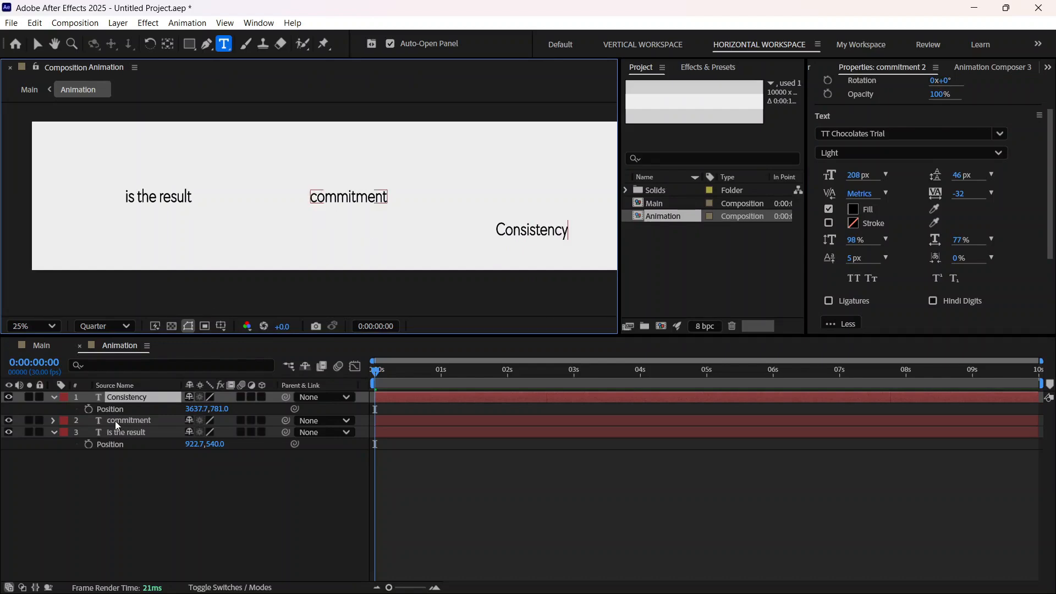
Step: Capitalize the first letter of the "commitment" text so it reads "Commitment", and collapse the expanded layer properties
click(140, 421)
click(140, 420)
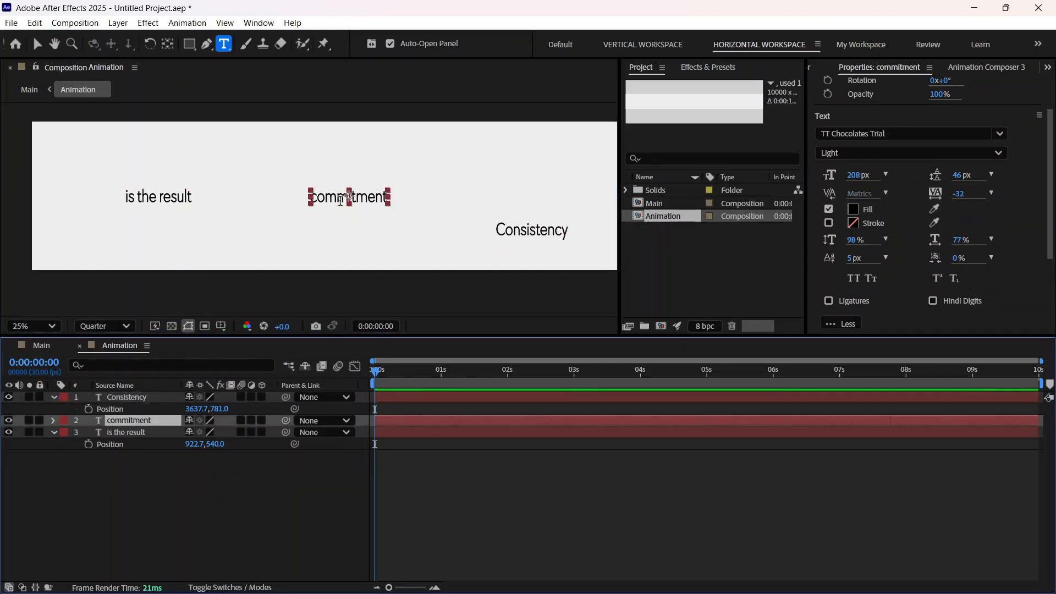
click(317, 196)
key(BackSpace)
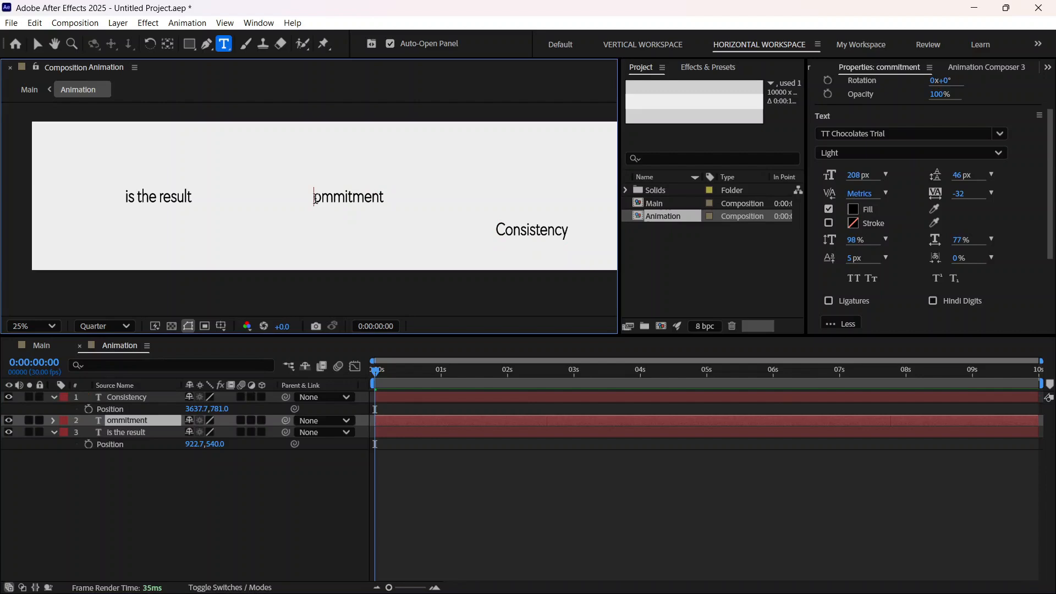
text(C)
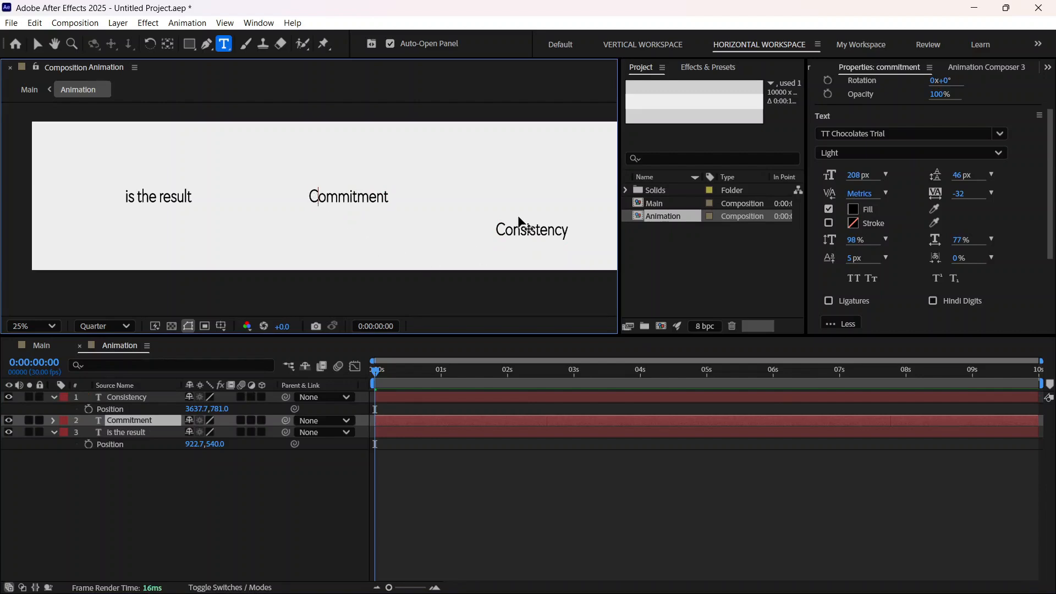
click(54, 397)
click(54, 420)
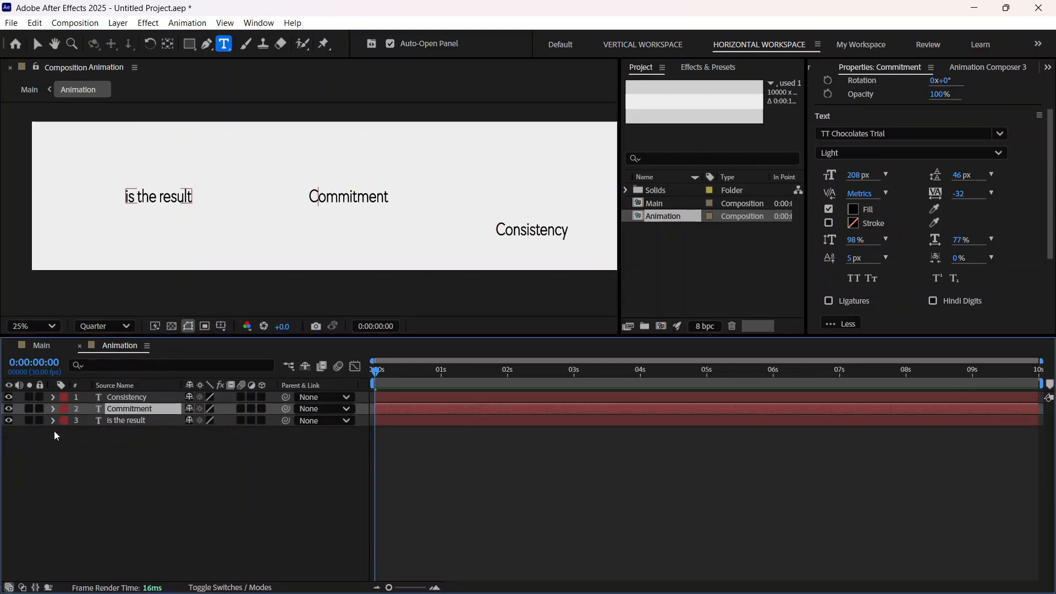
Step: Duplicate the "Consistency" text layer and change the copy's text to "Dedication"
click(127, 397)
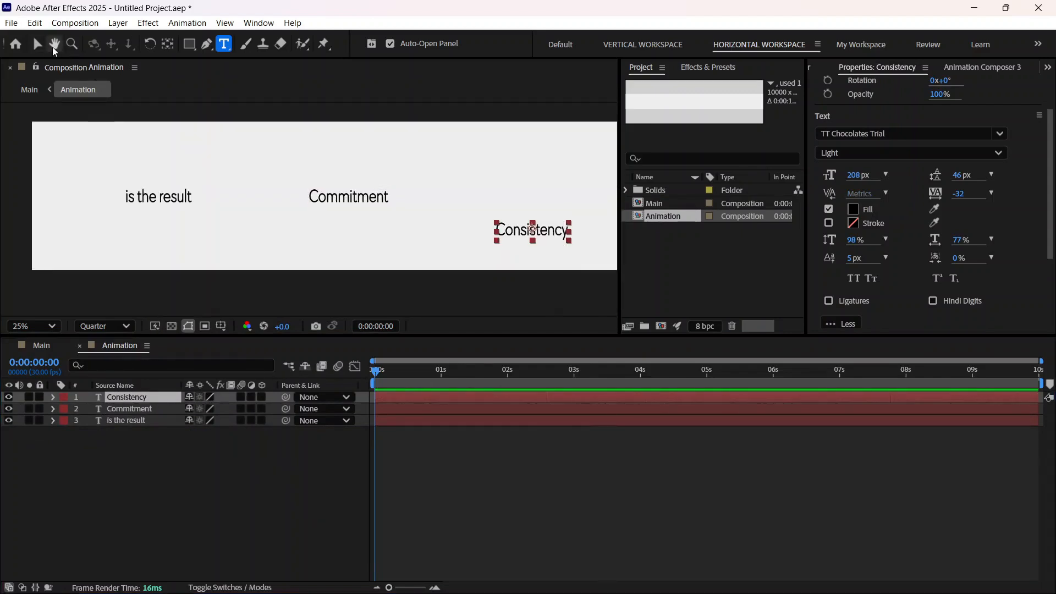
click(54, 44)
drag(362, 239, 92, 231)
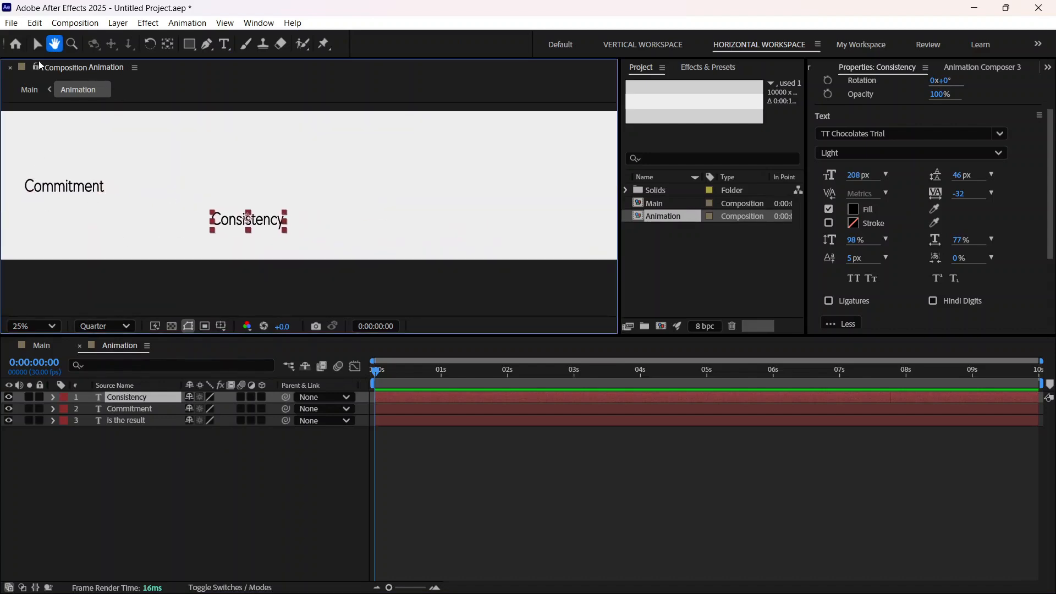
key(v)
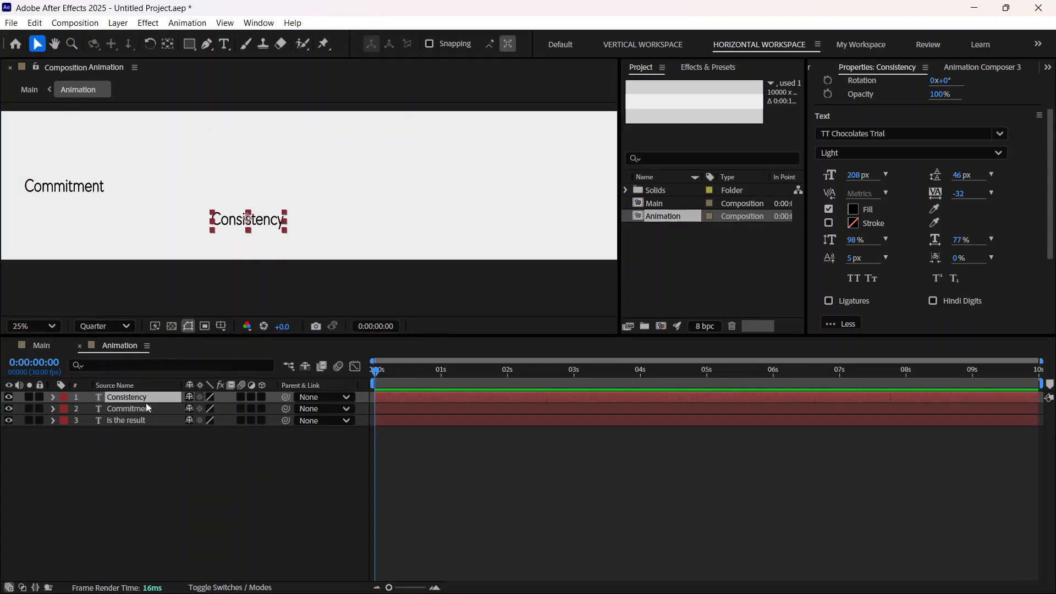
key(ctrl+d)
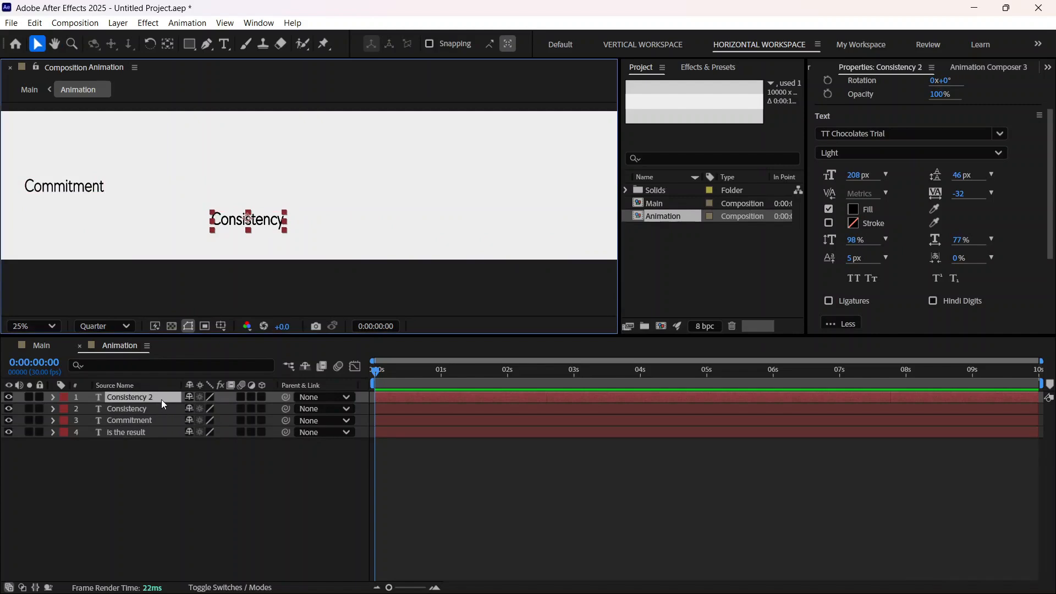
double_click(162, 399)
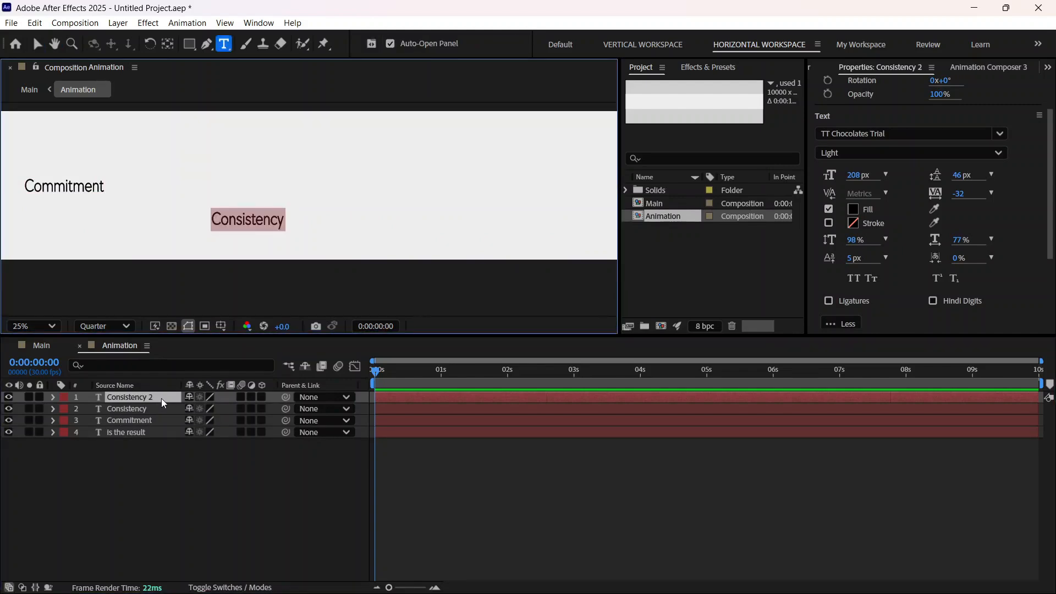
text(Dedication)
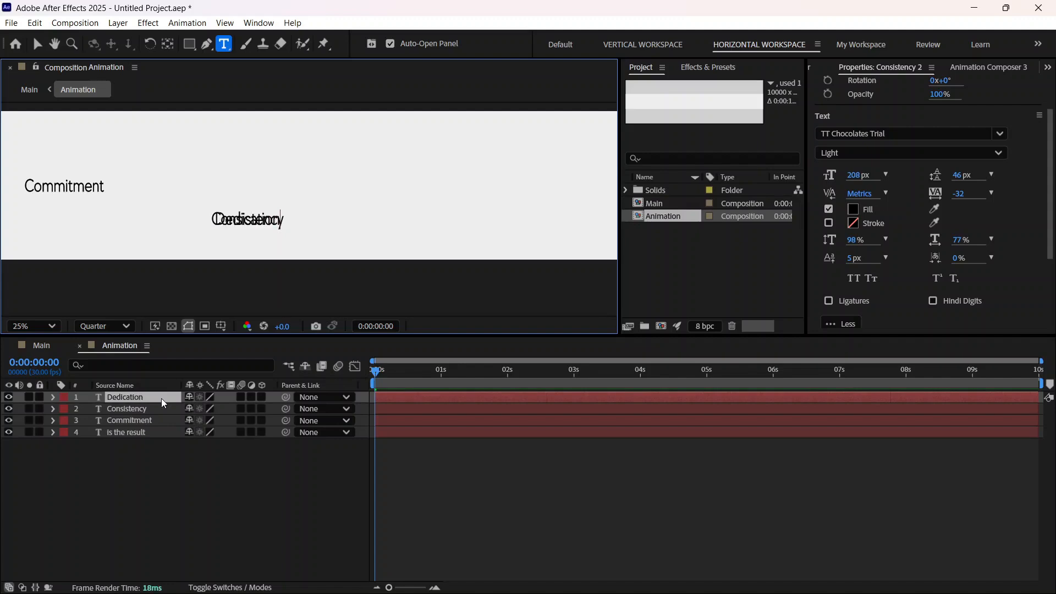
click(53, 397)
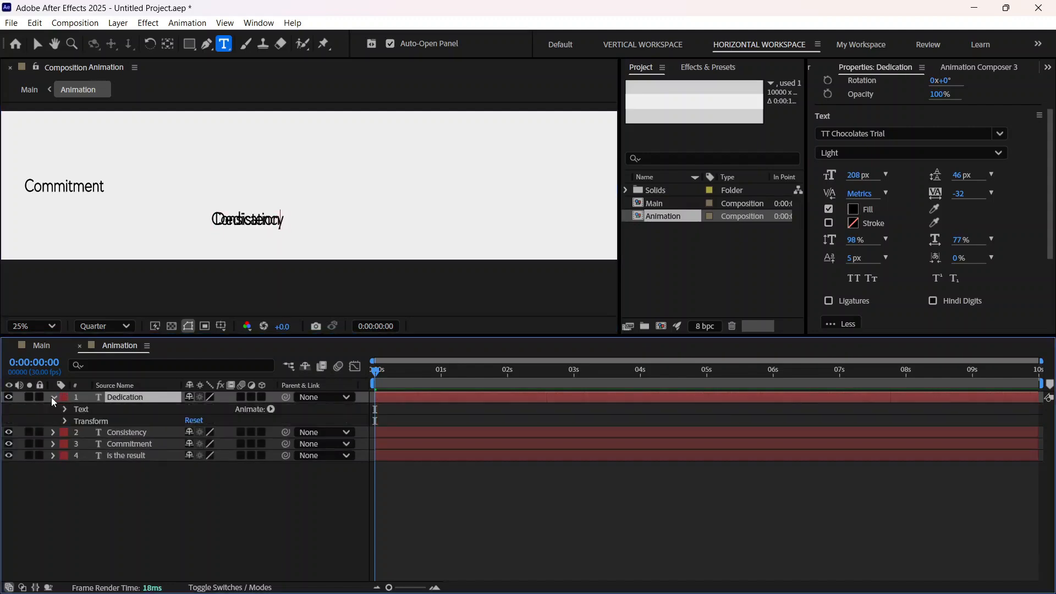
click(53, 397)
text(p)
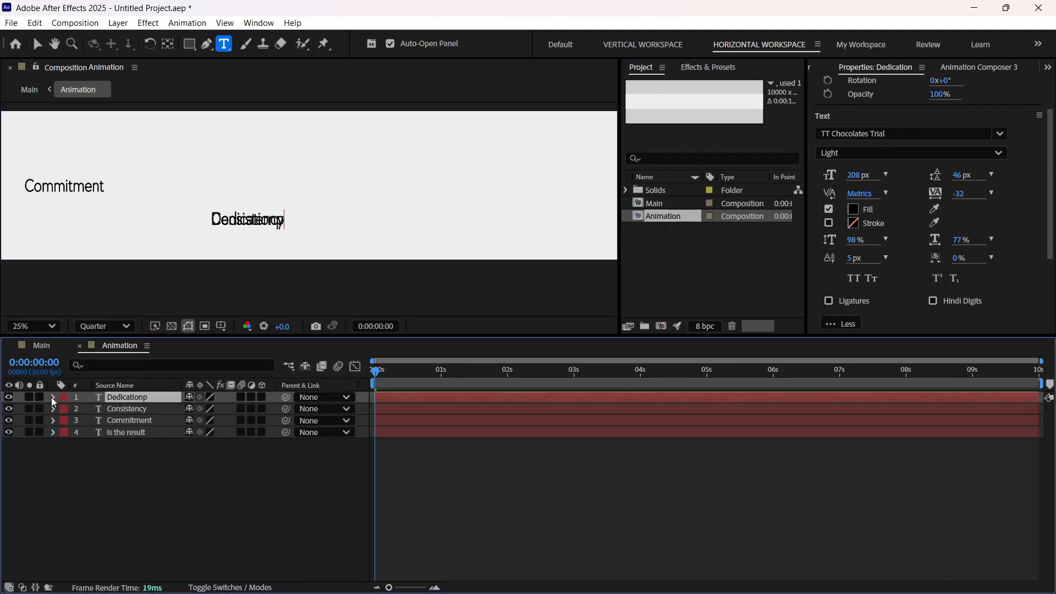
key(BackSpace)
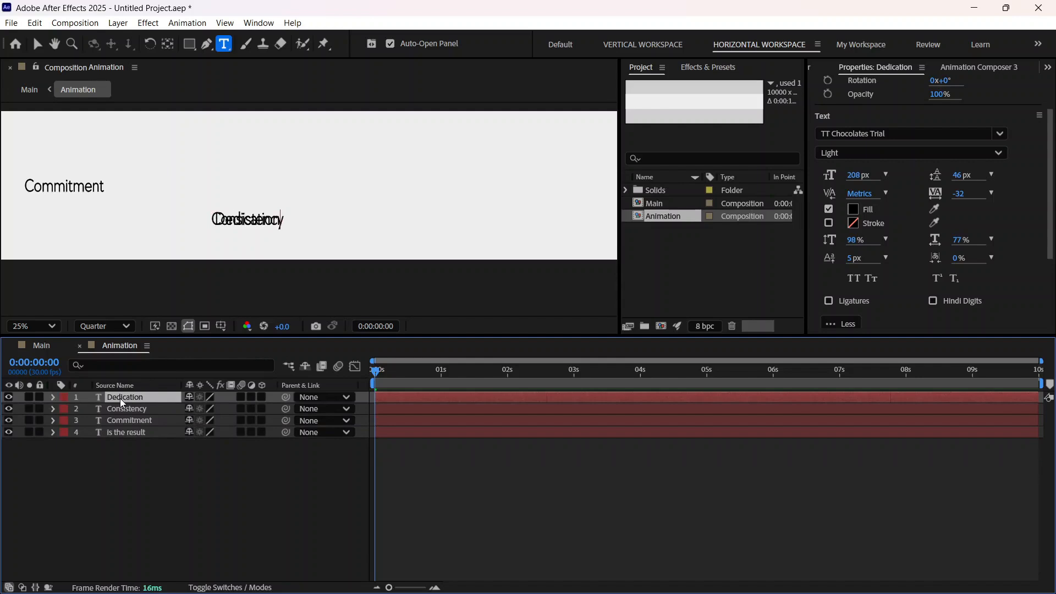
Step: Move the "Dedication" layer to the right of "Consistency" and higher, to position 4938.7, 558
click(37, 44)
click(145, 397)
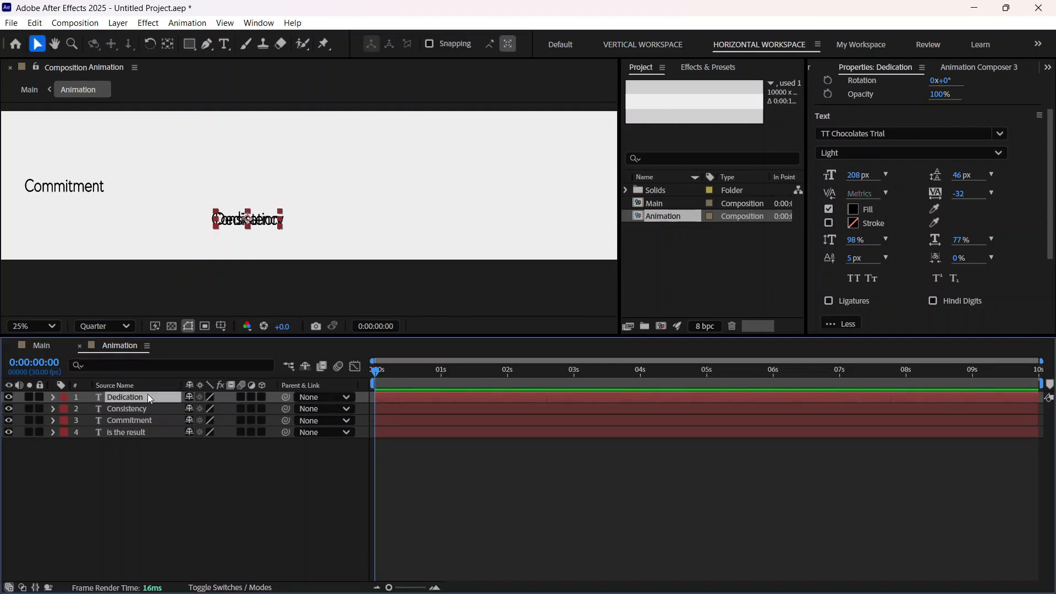
key(p)
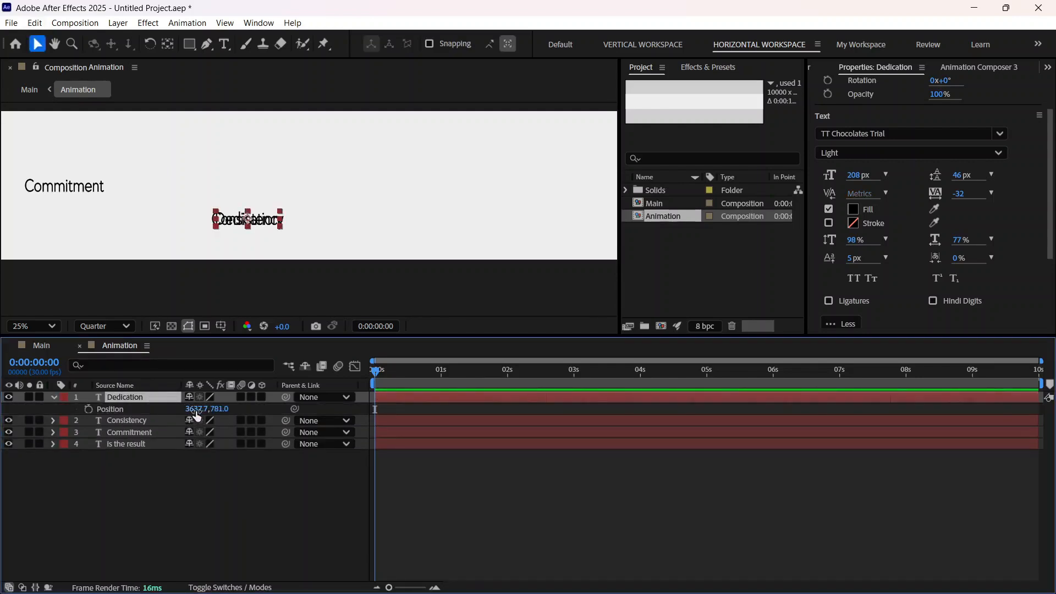
drag(195, 409, 835, 405)
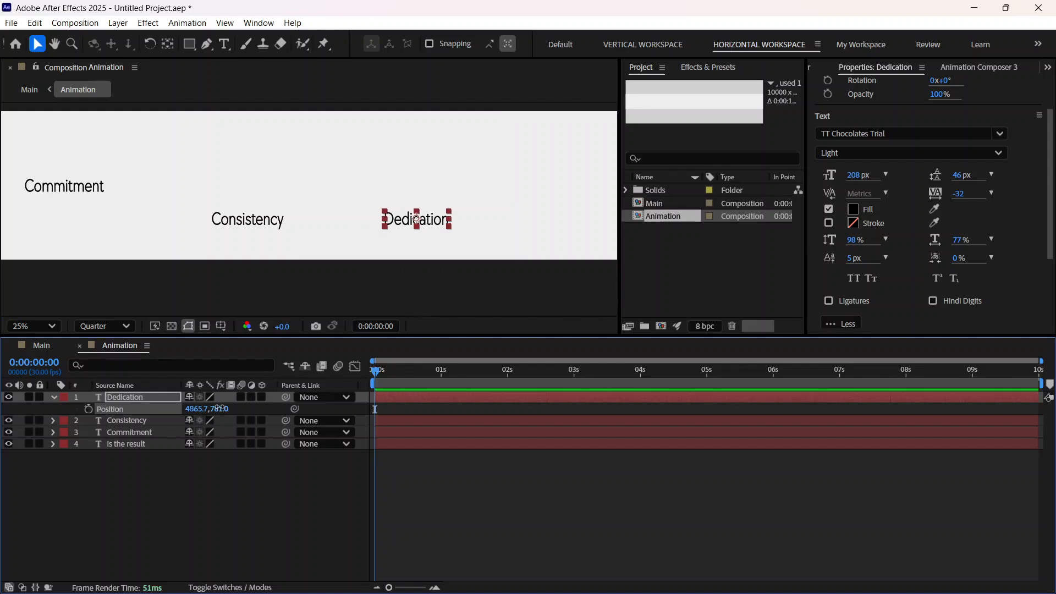
drag(218, 408, 172, 408)
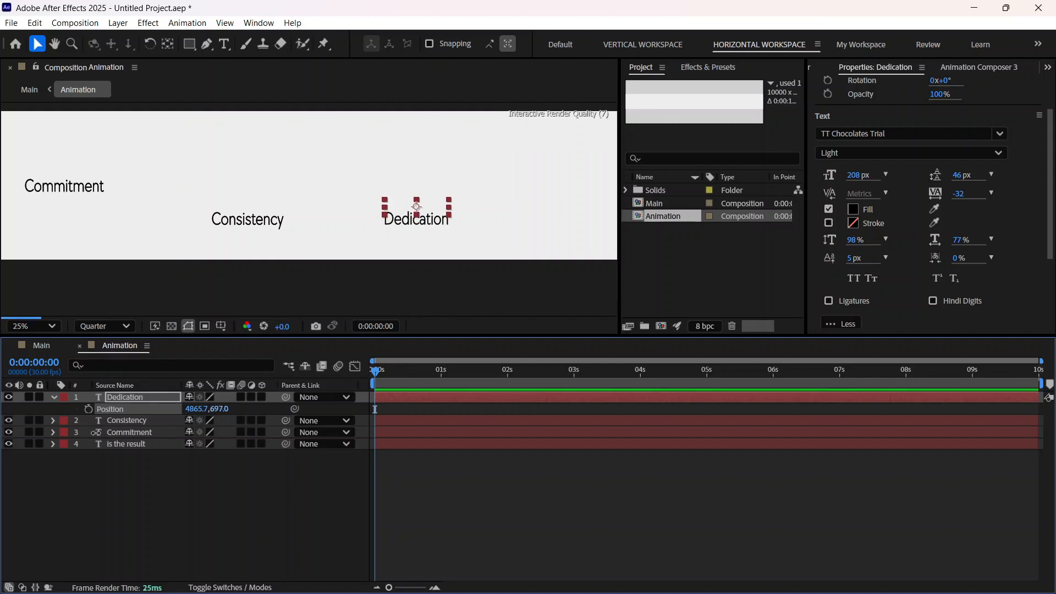
drag(96, 433, 22, 450)
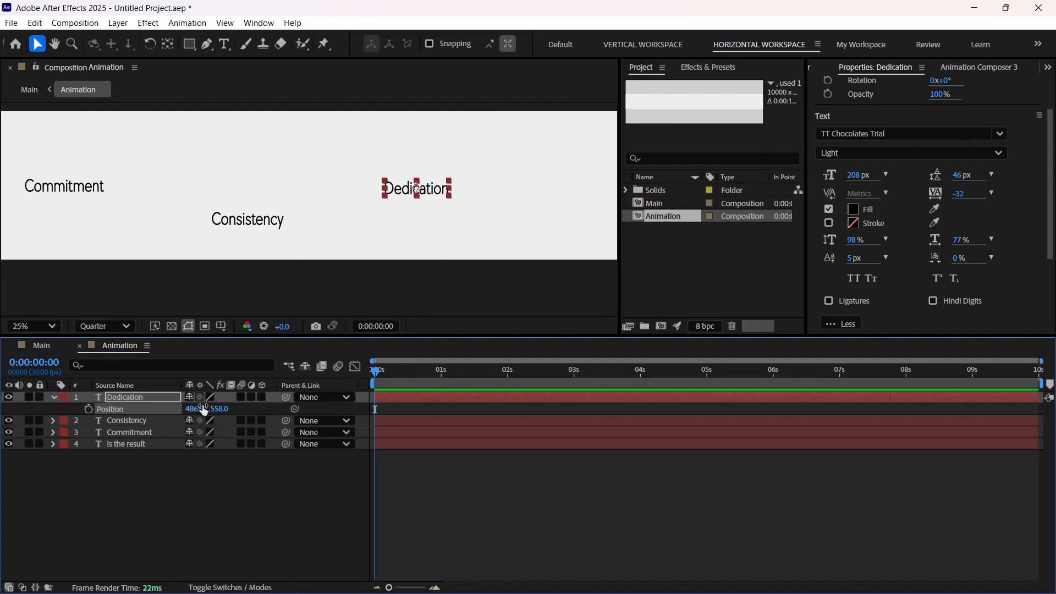
drag(204, 410, 246, 411)
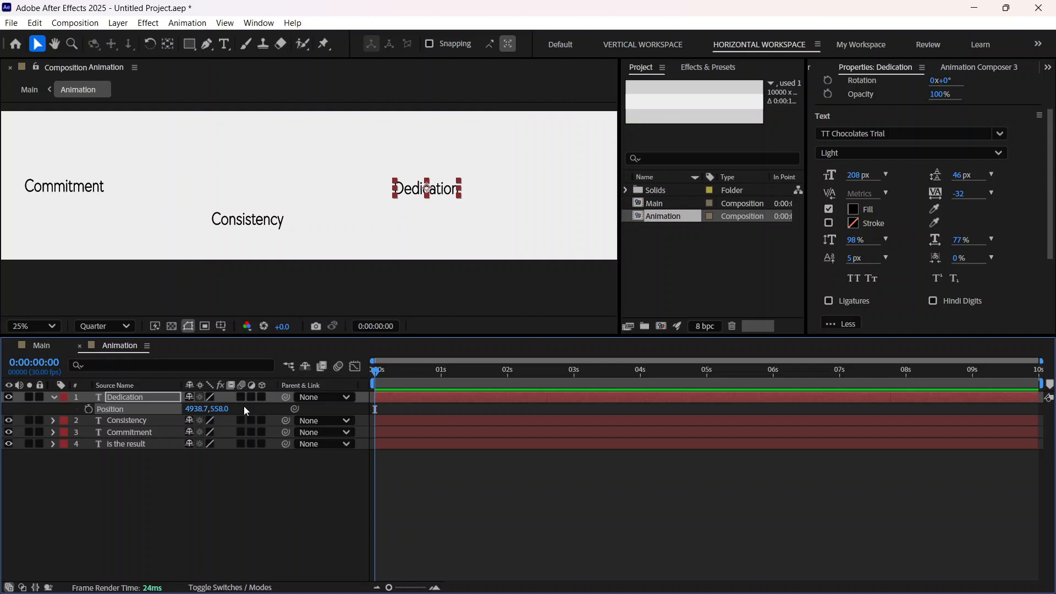
Step: Shift the "Consistency" layer slightly to the right, to an X position of 3675.7
click(118, 422)
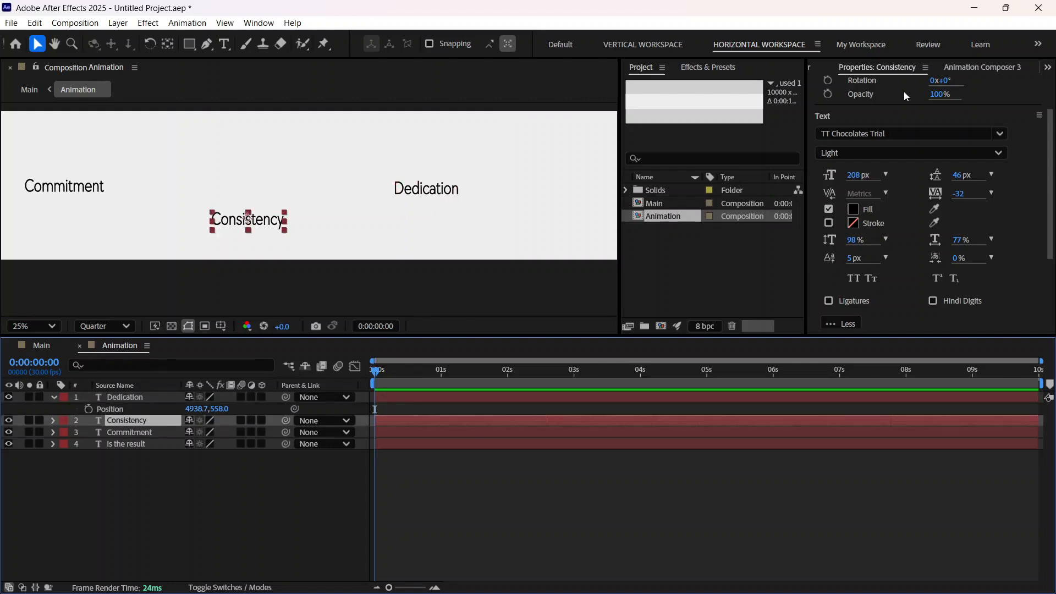
scroll(906, 95, up, 3)
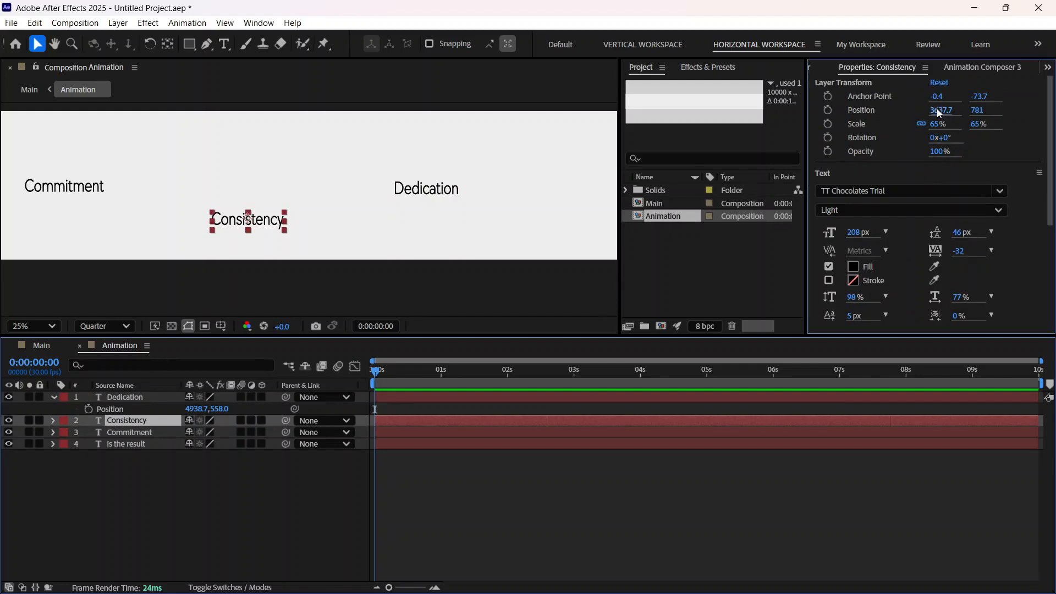
drag(940, 110, 965, 106)
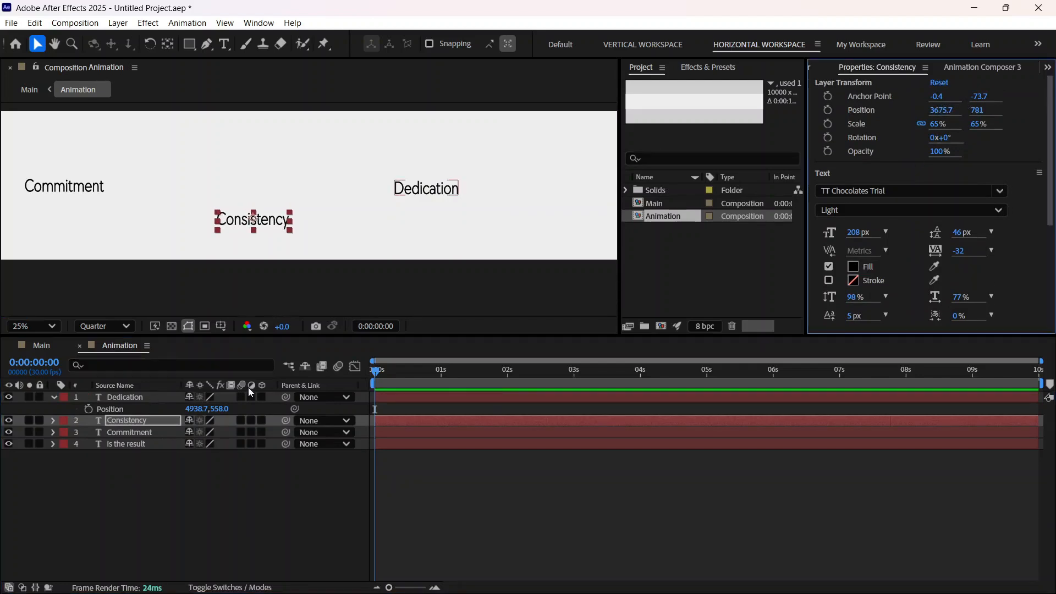
Step: Fine-tune the "Dedication" layer's position to 4968.7, 548 and collapse its properties
click(154, 397)
drag(941, 110, 971, 110)
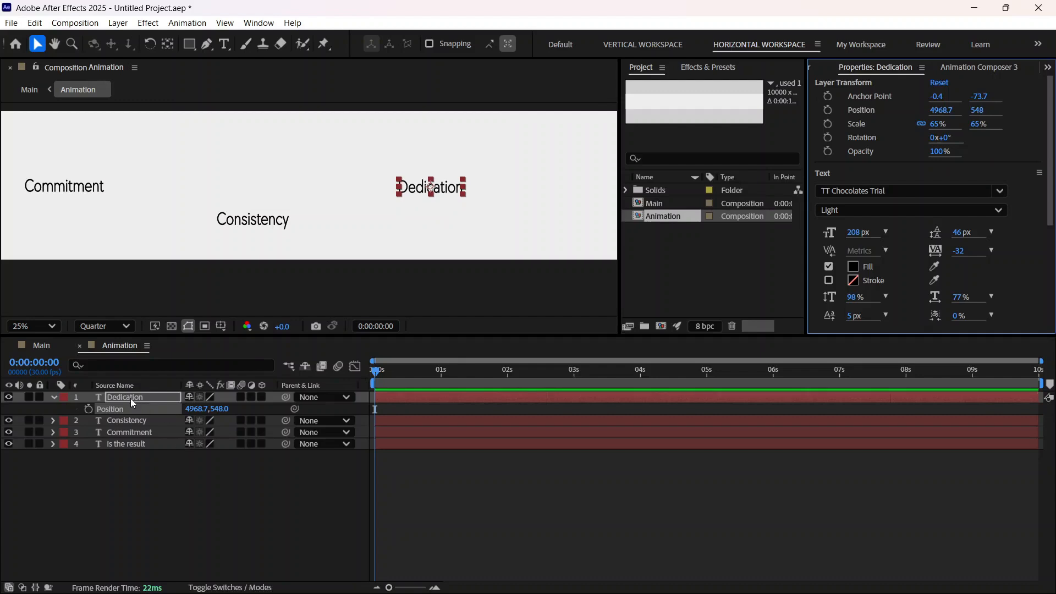
click(54, 398)
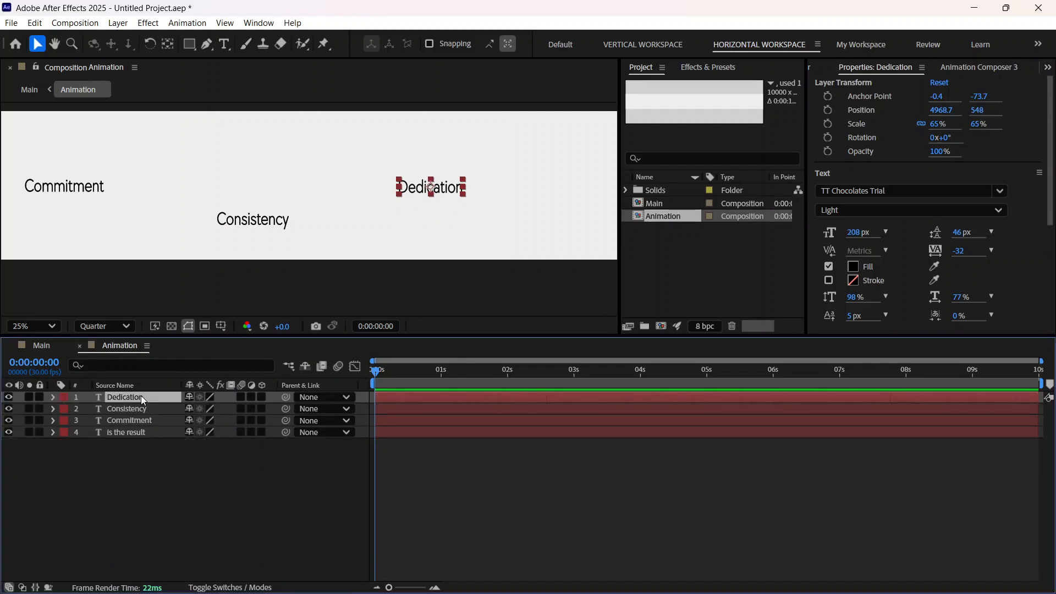
Step: Duplicate the "Dedication" text layer and change the copy's text to "Handwork"
key(ctrl+d)
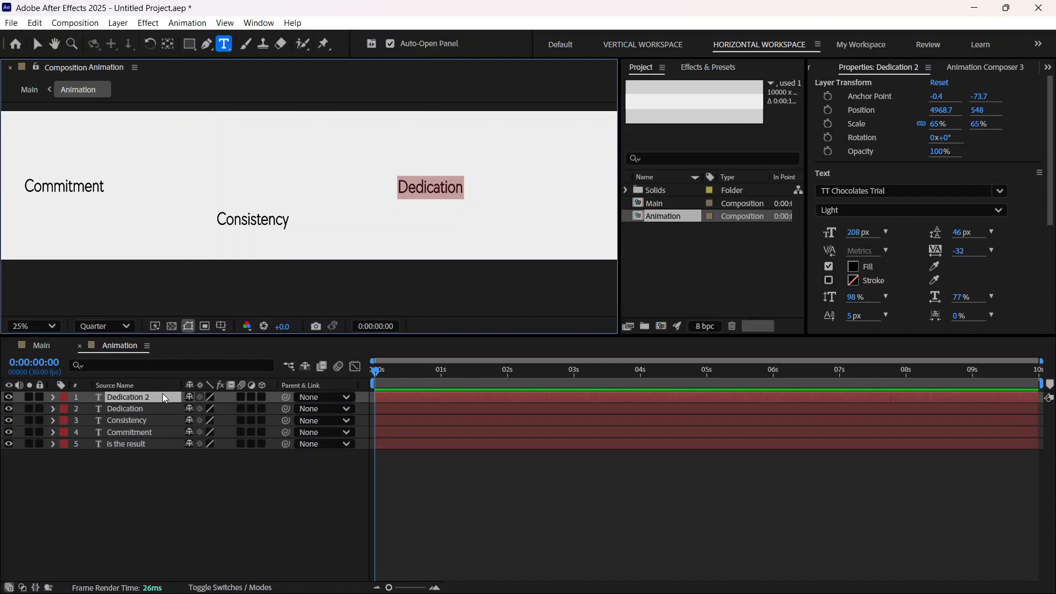
text(H)
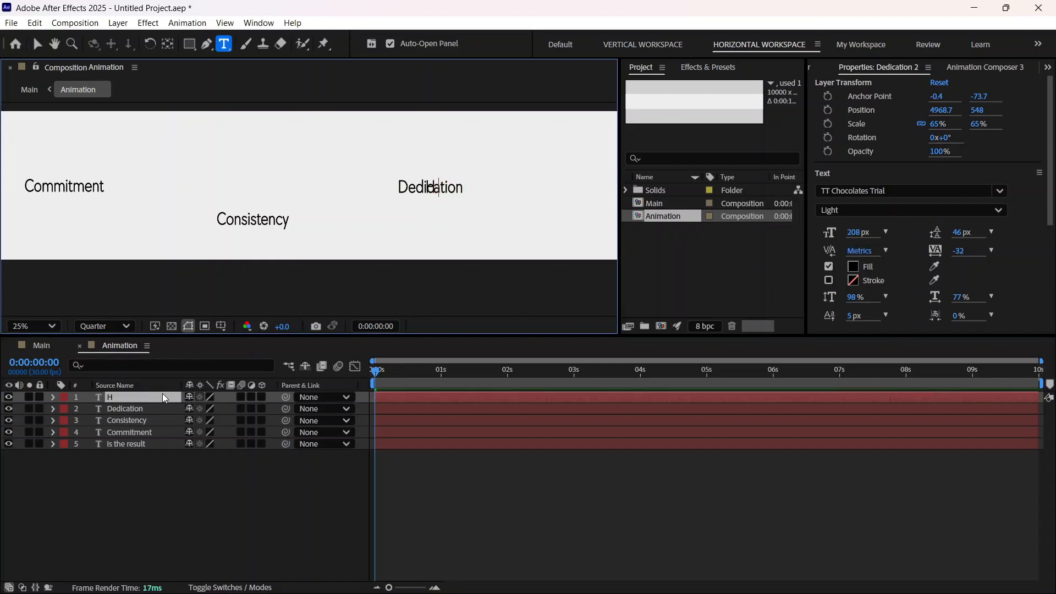
text(andwork)
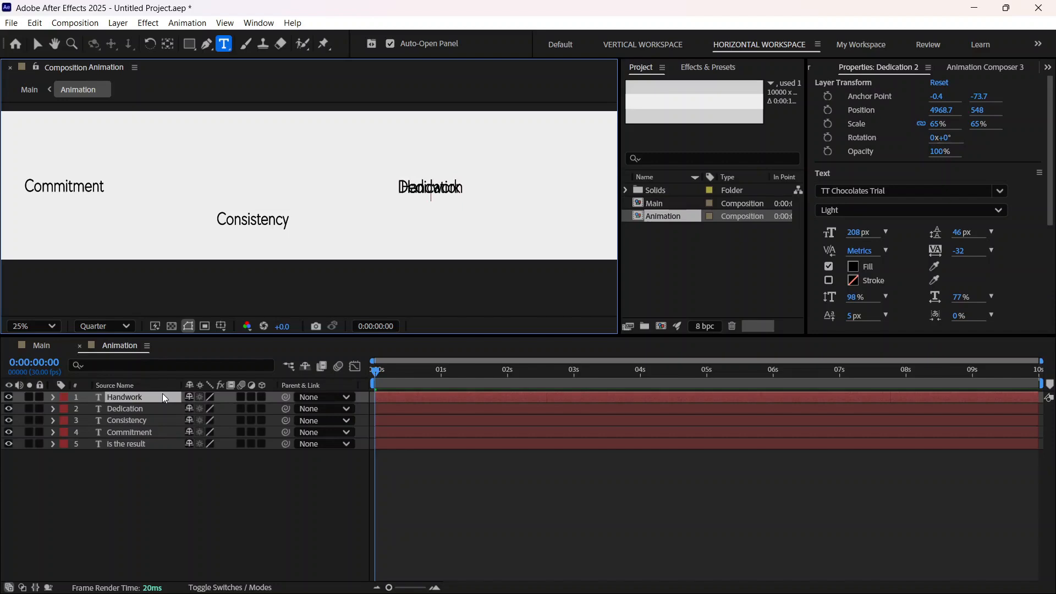
Step: Move the "Handwork" layer to the right of "Dedication", to position 6766.7, 596
click(37, 44)
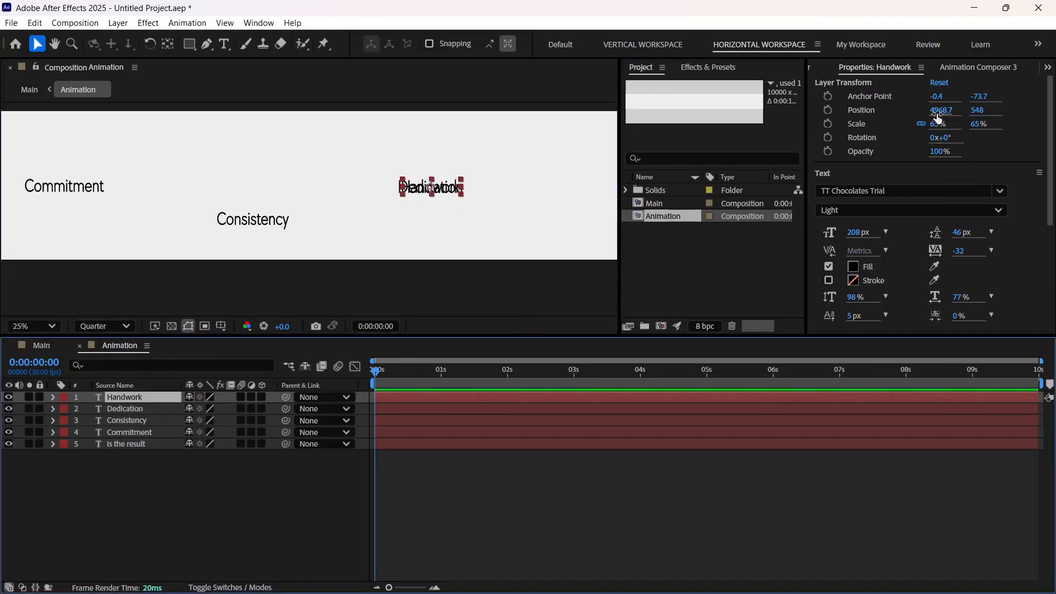
drag(941, 110, 1054, 111)
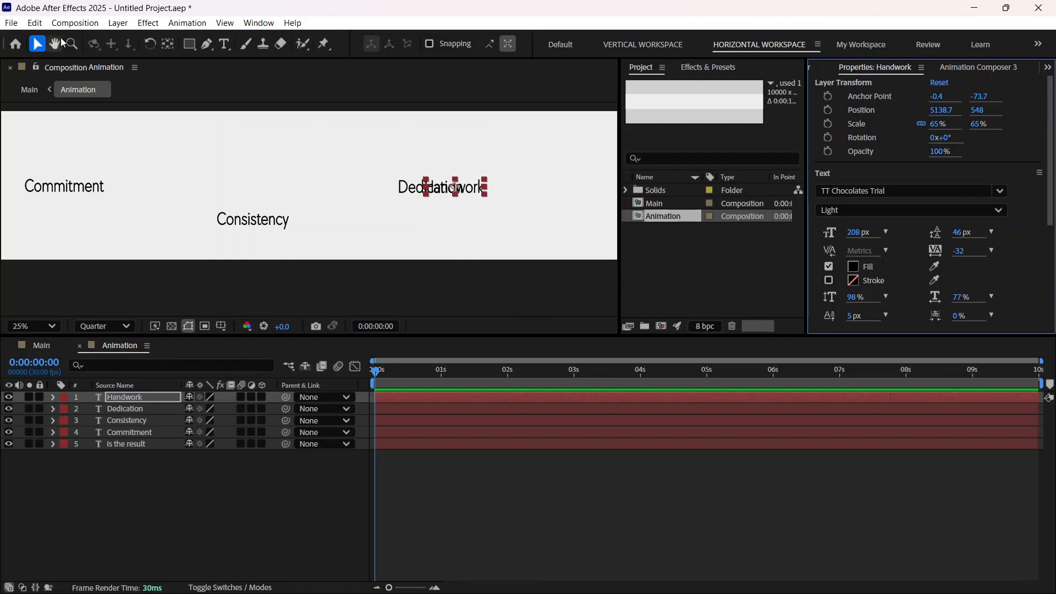
click(56, 43)
drag(349, 207, 137, 212)
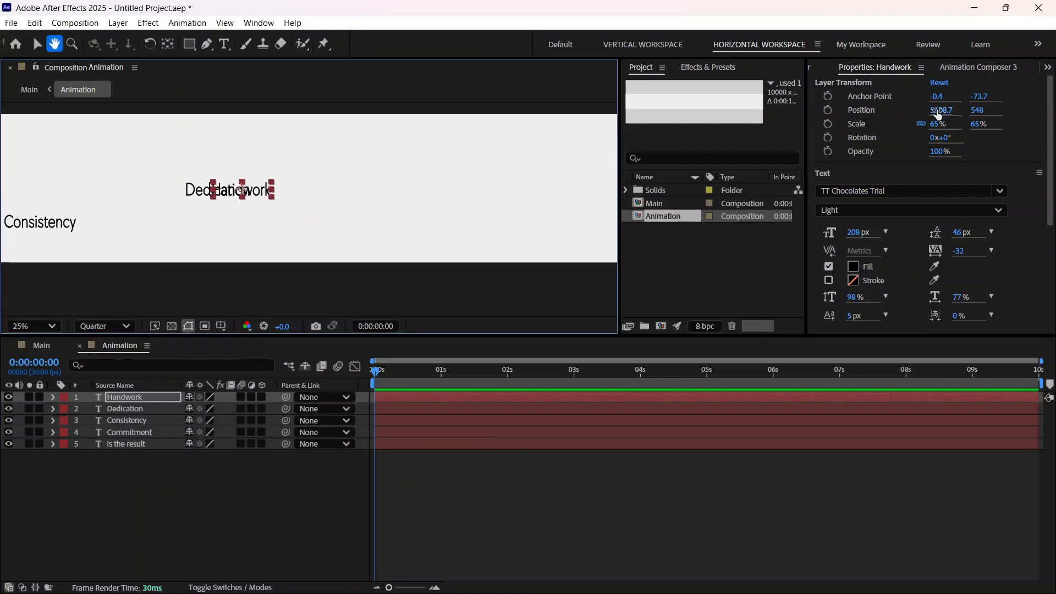
drag(937, 112, 1030, 106)
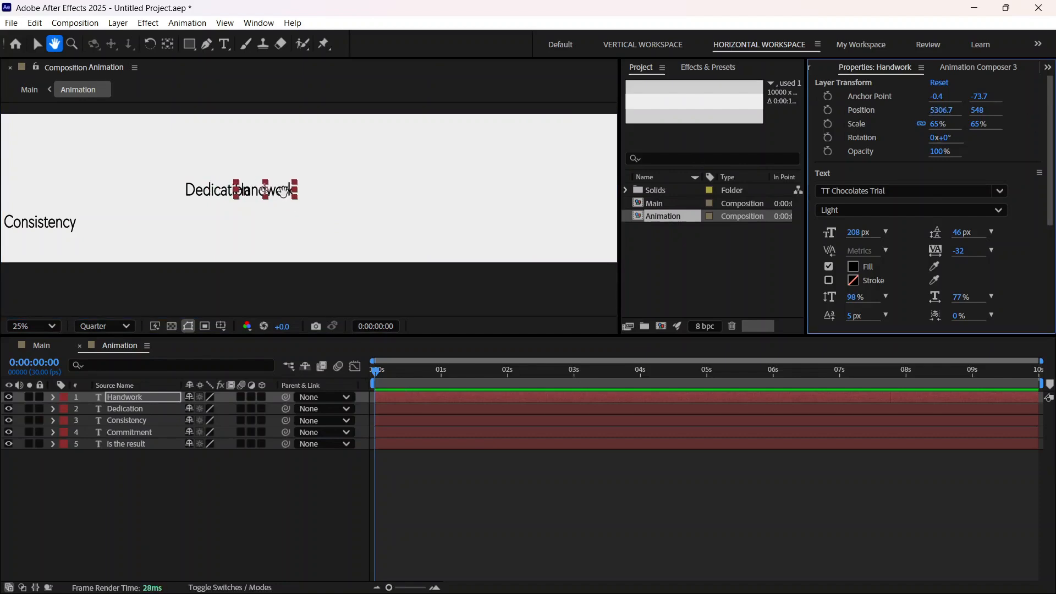
key(v)
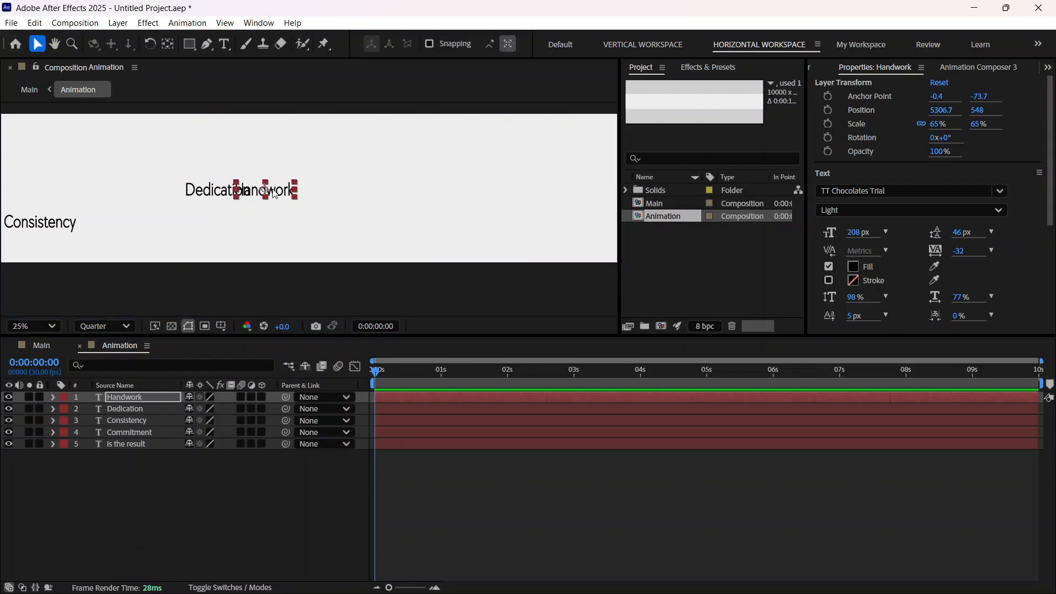
drag(274, 194, 480, 200)
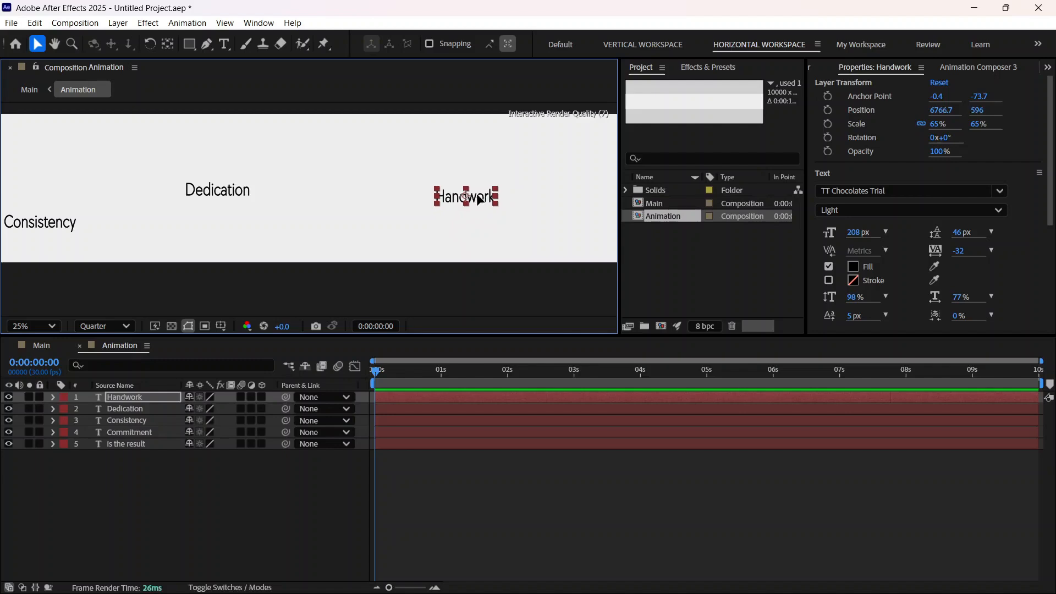
Step: Shift the "Consistency" layer to position 3755.7, 781 and the "Dedication" layer to 5128.7, 532
key(comma)
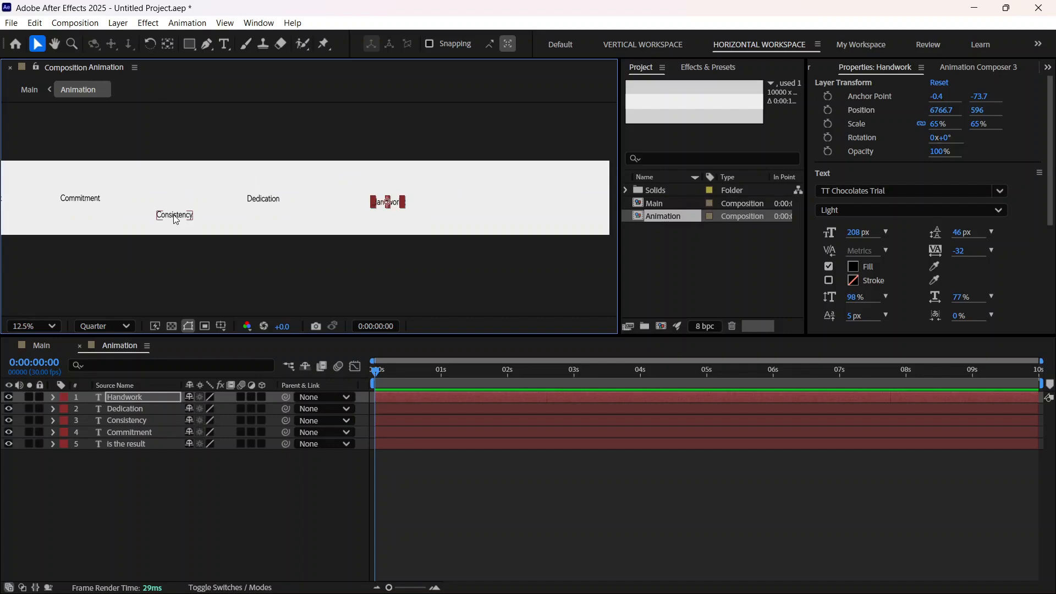
drag(175, 216, 181, 219)
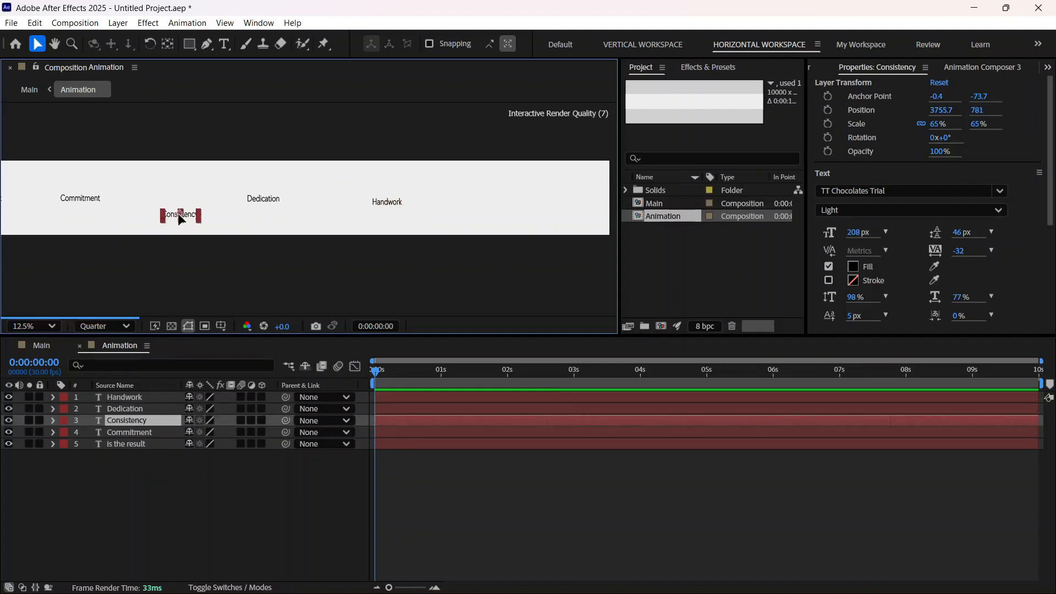
drag(262, 202, 267, 195)
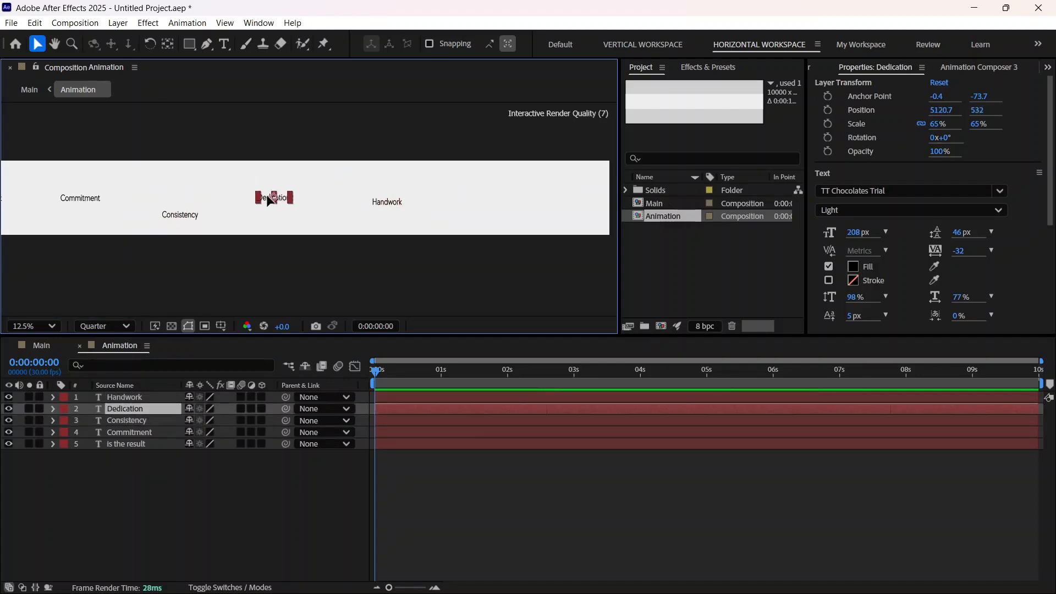
click(185, 222)
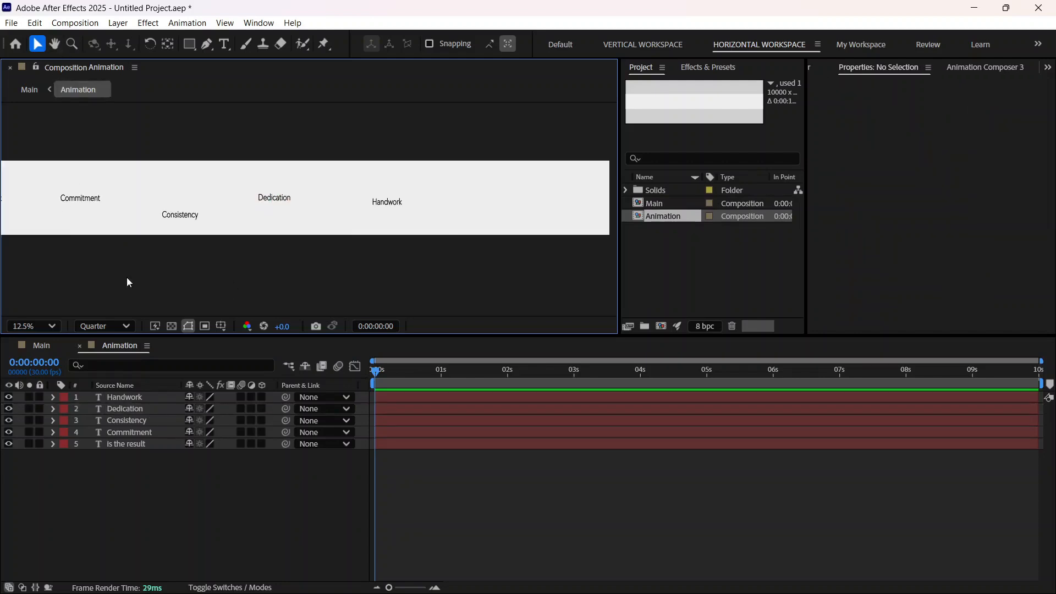
Step: Shift the "Handwork", "Dedication", "Consistency" and "Commitment" layers together 75 px to the right and deselect them
click(37, 326)
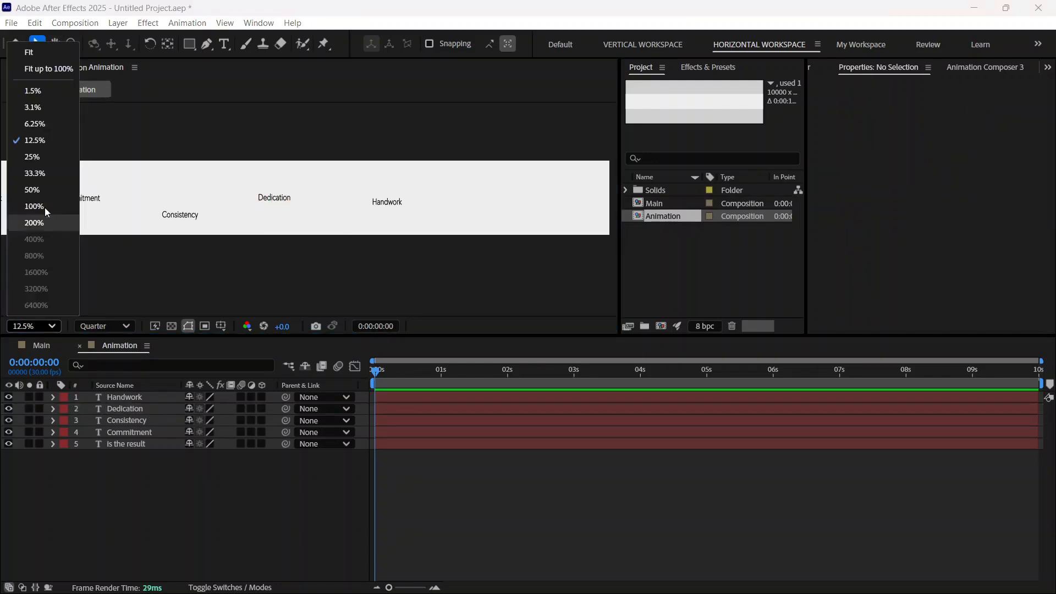
click(38, 71)
scroll(59, 220, up, 3)
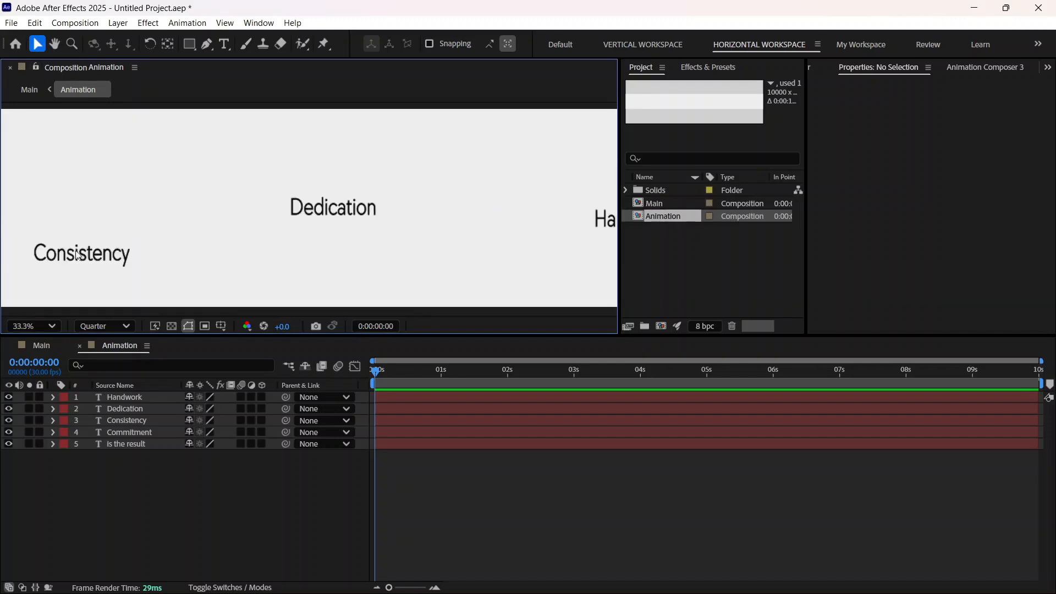
click(55, 44)
drag(107, 222, 504, 245)
drag(146, 209, 209, 197)
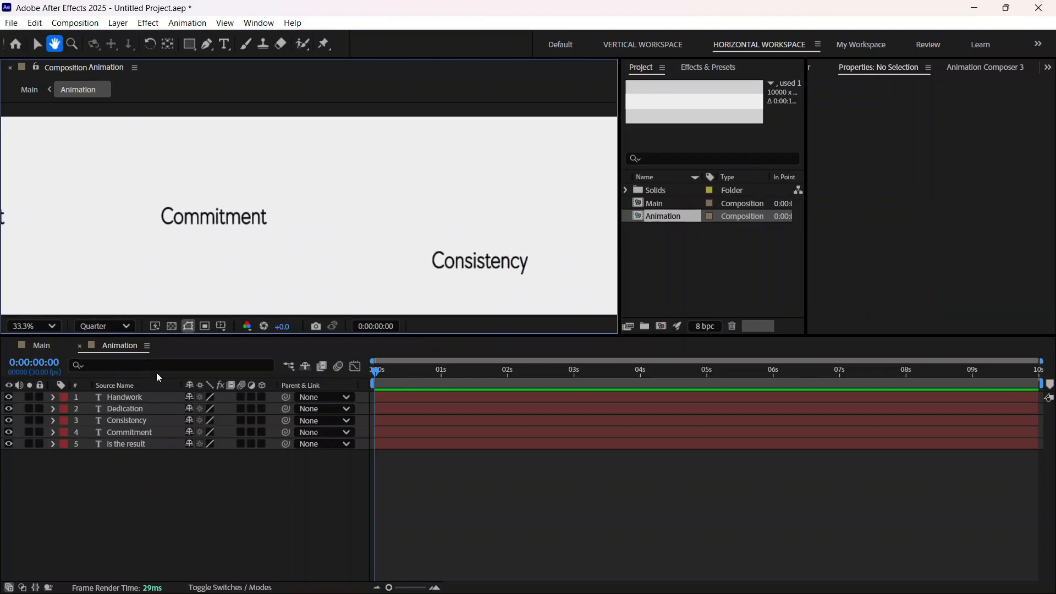
click(38, 45)
click(130, 396)
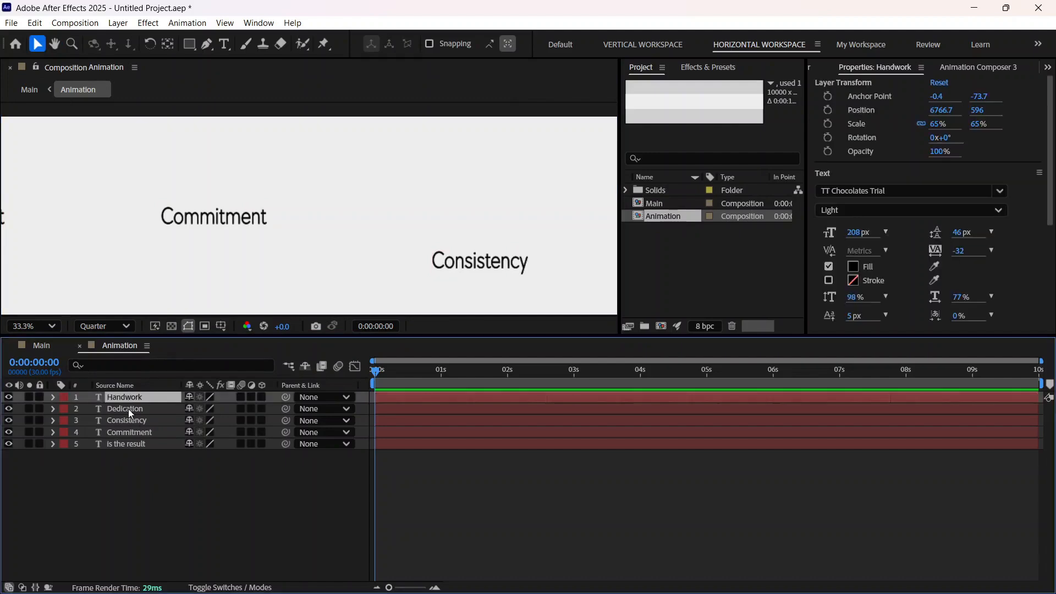
shift+click(127, 408)
shift+click(126, 419)
shift+click(124, 432)
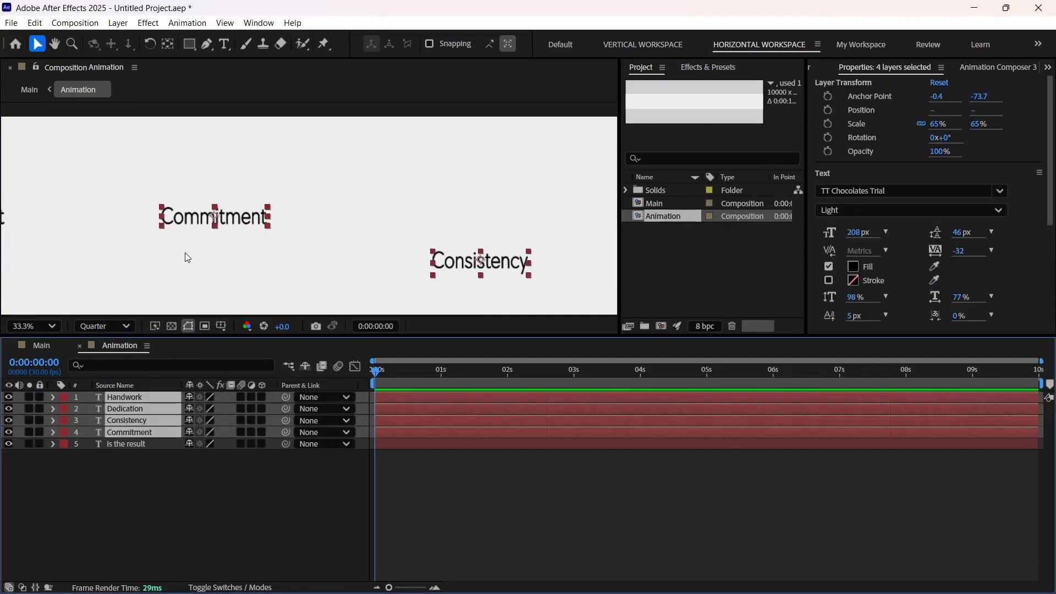
scroll(184, 252, down, 4)
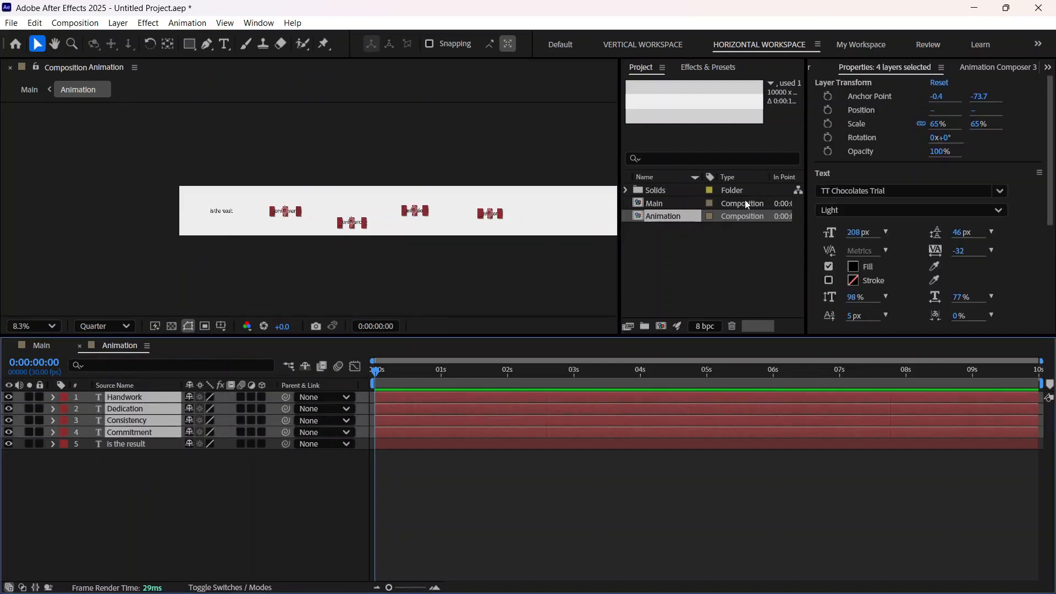
drag(938, 111, 979, 106)
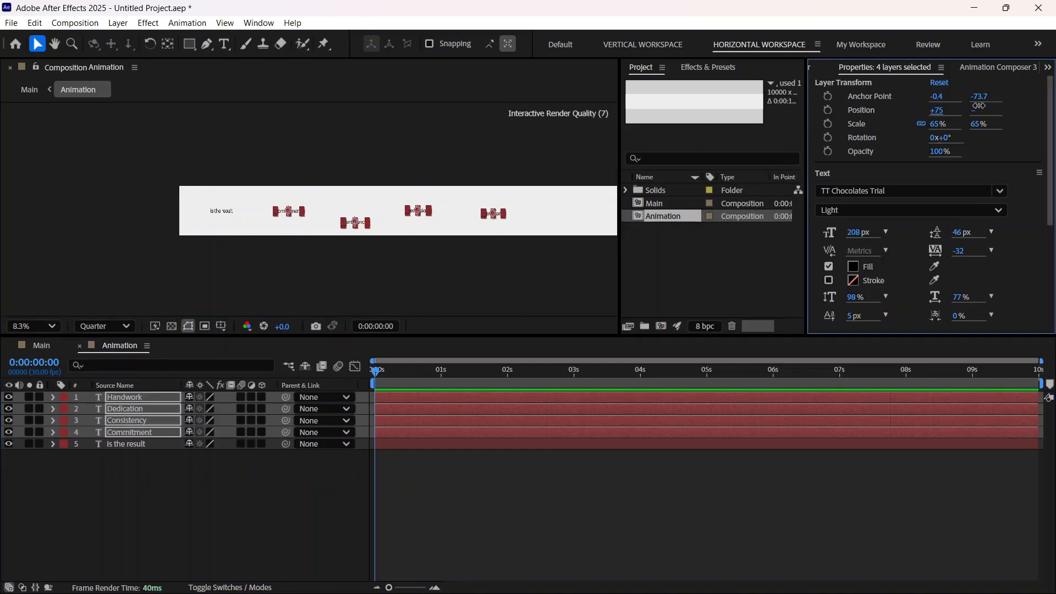
click(113, 464)
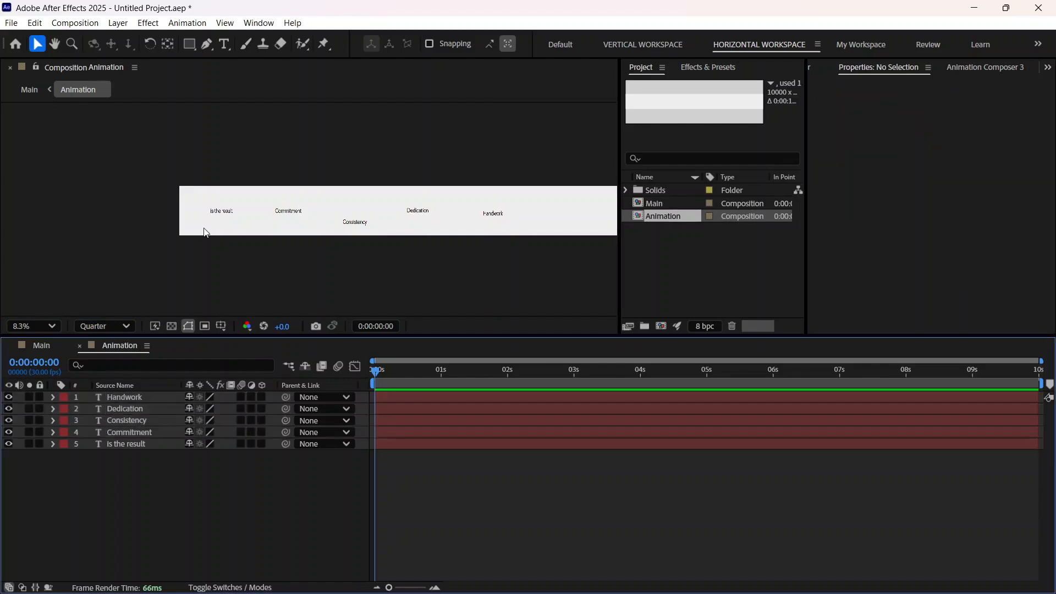
Step: Check the text framing in the Main composition and return to the gap between "is the result" and "Commitment" in the Animation composition
scroll(205, 232, up, 2)
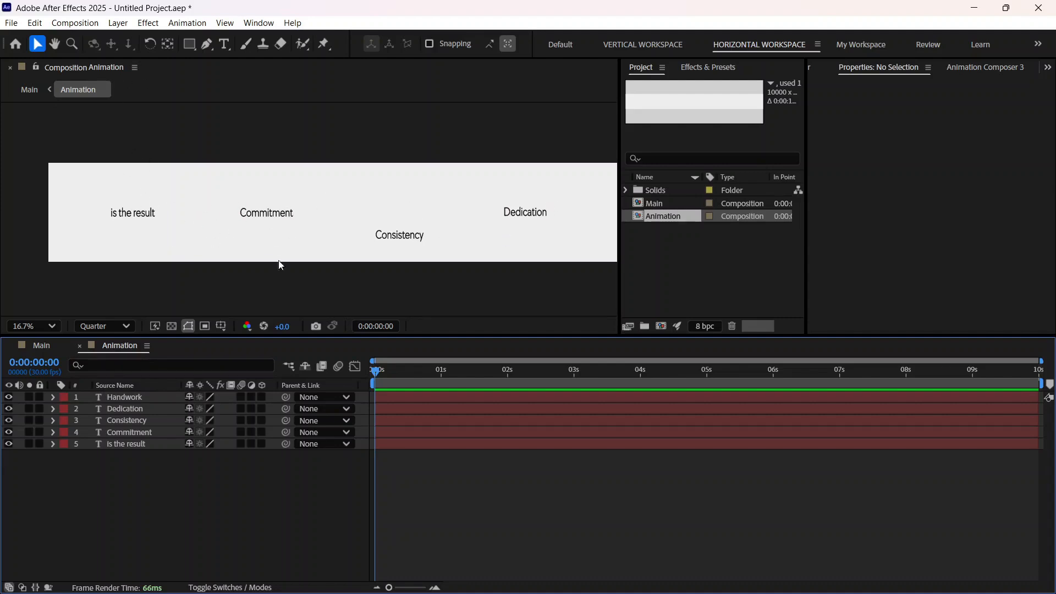
scroll(128, 220, up, 1)
scroll(163, 225, down, 1)
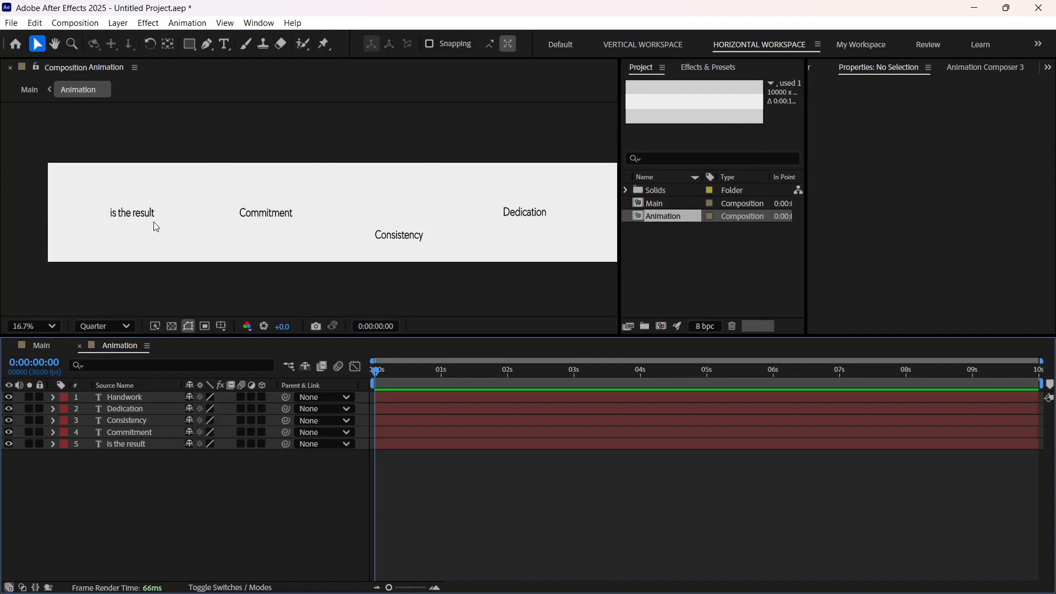
click(41, 346)
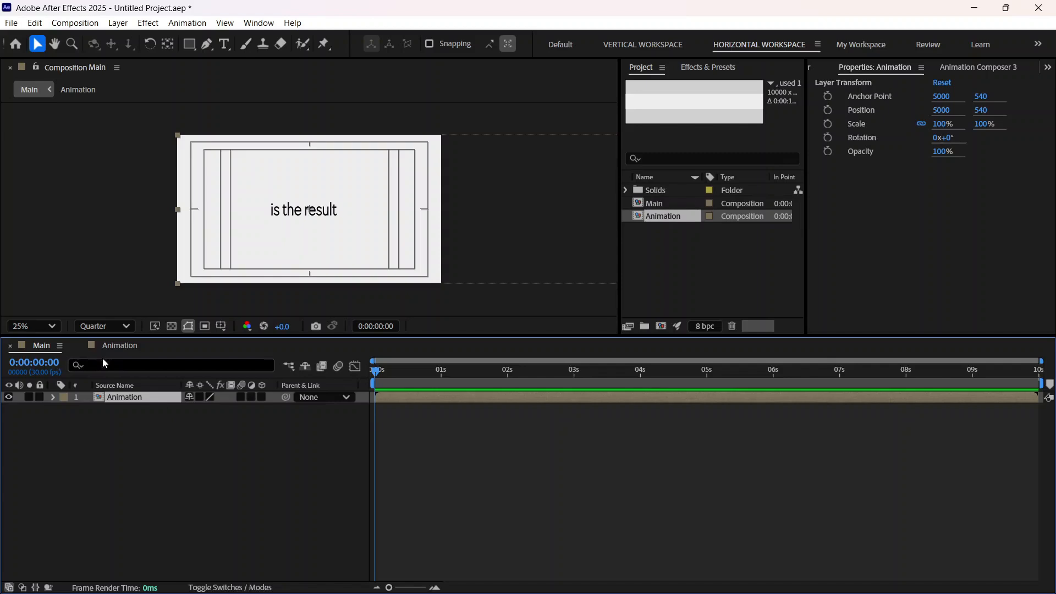
click(110, 344)
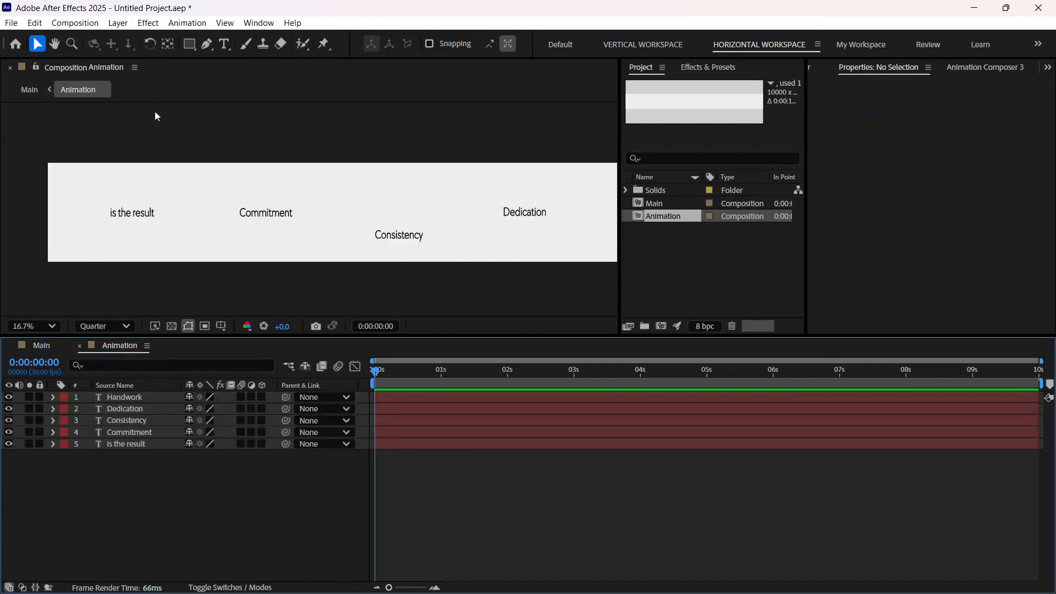
scroll(171, 200, up, 4)
scroll(117, 145, down, 1)
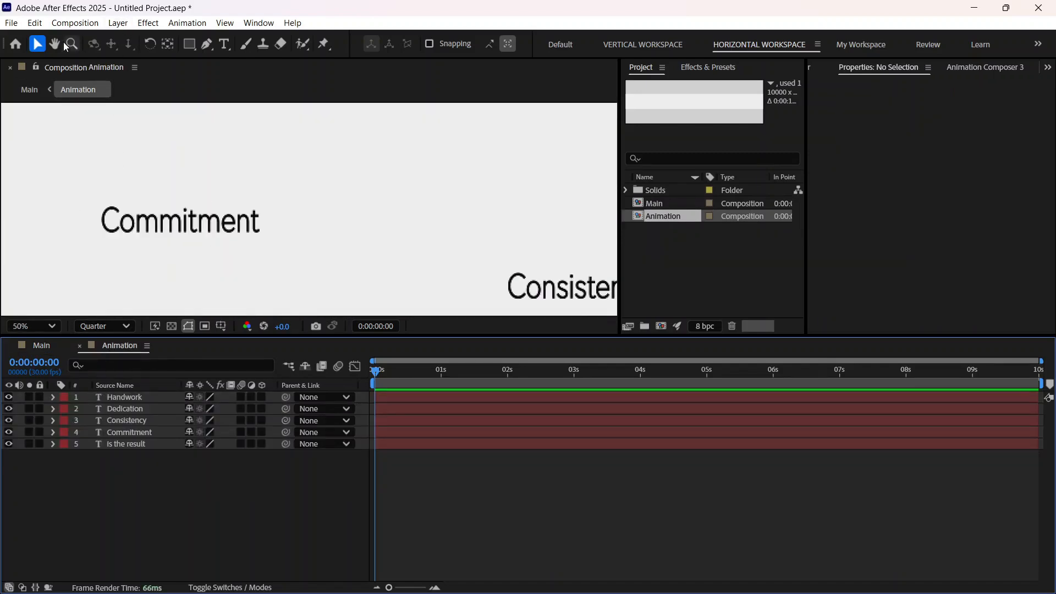
click(55, 44)
drag(65, 233, 349, 224)
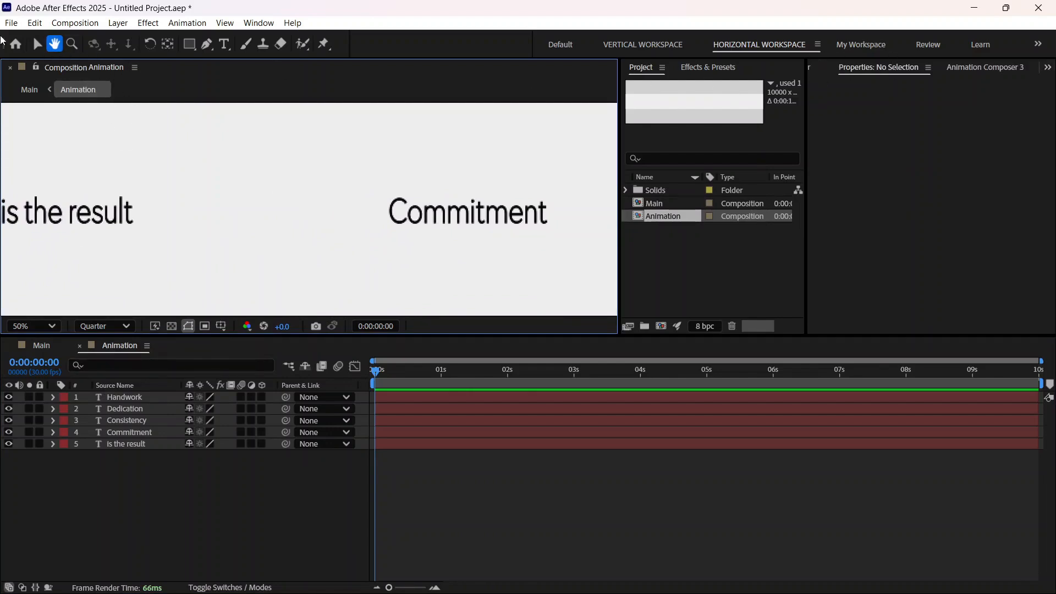
click(37, 44)
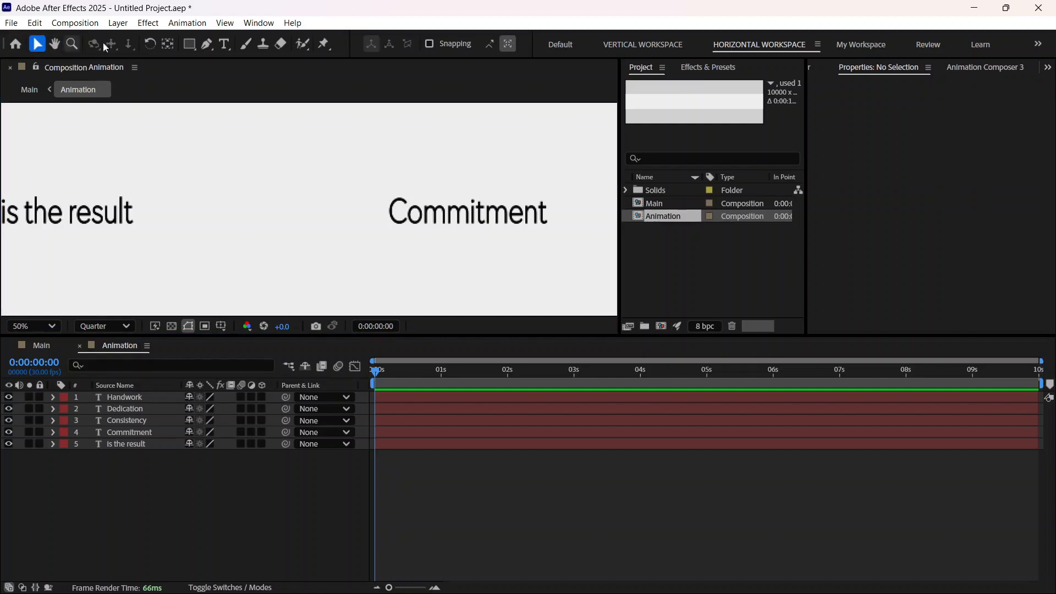
Step: Review the preview resolution options, keeping Quarter, and leave all layers deselected
click(816, 74)
click(816, 67)
click(923, 234)
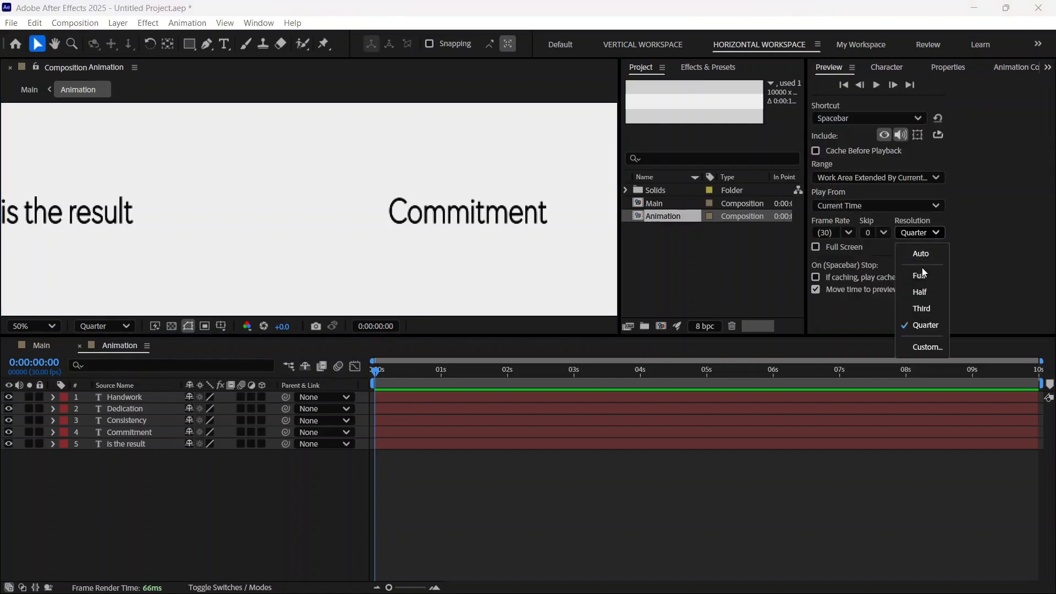
click(929, 325)
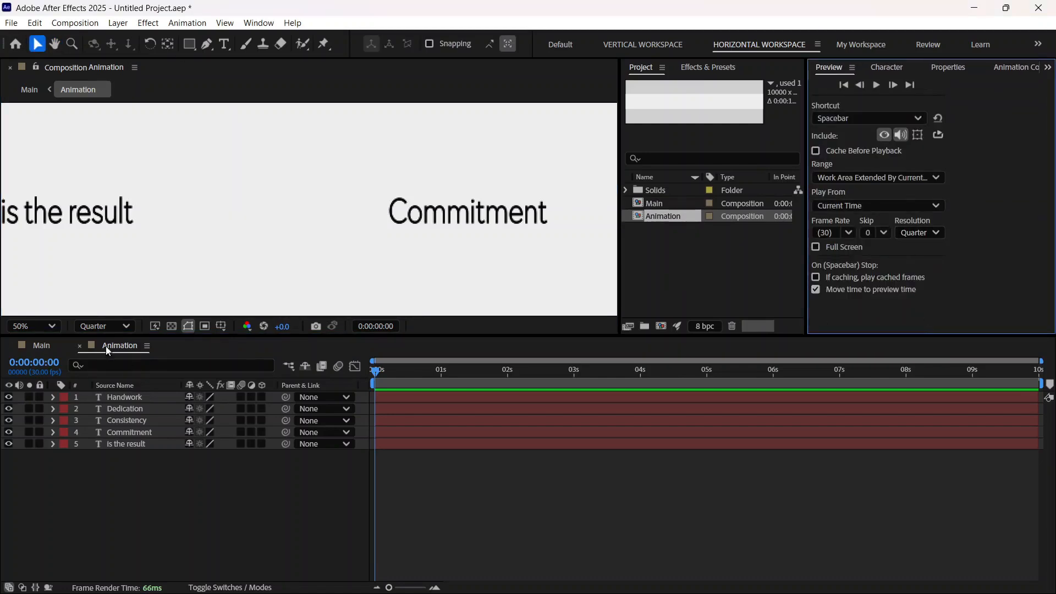
click(107, 326)
click(97, 419)
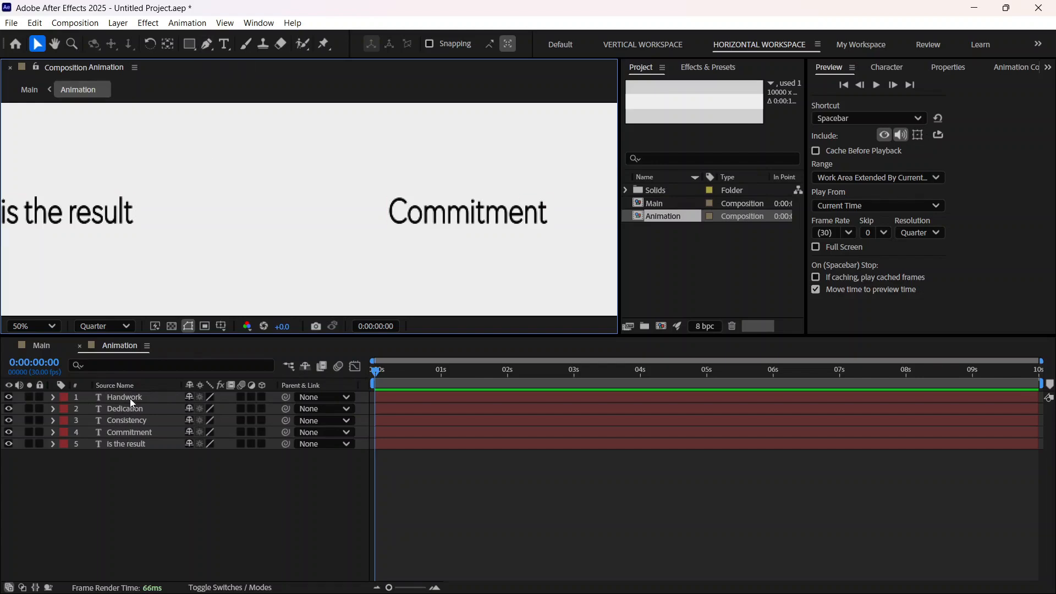
click(122, 466)
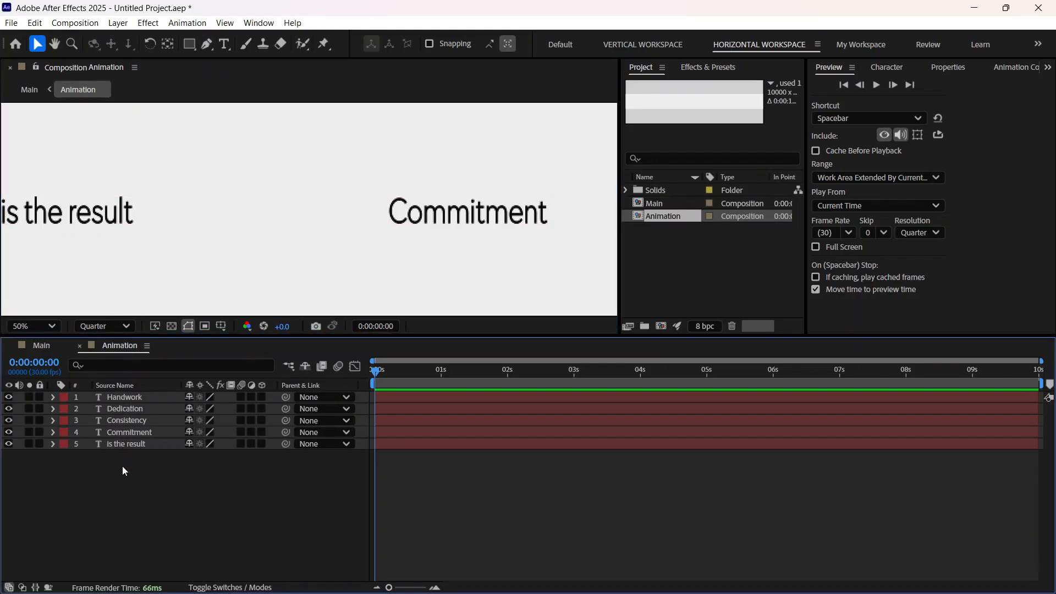
Step: Draw an arrow with the Pen tool, using a 28 px red stroke, from "is the result" to "Commitment" and align its tip
click(210, 44)
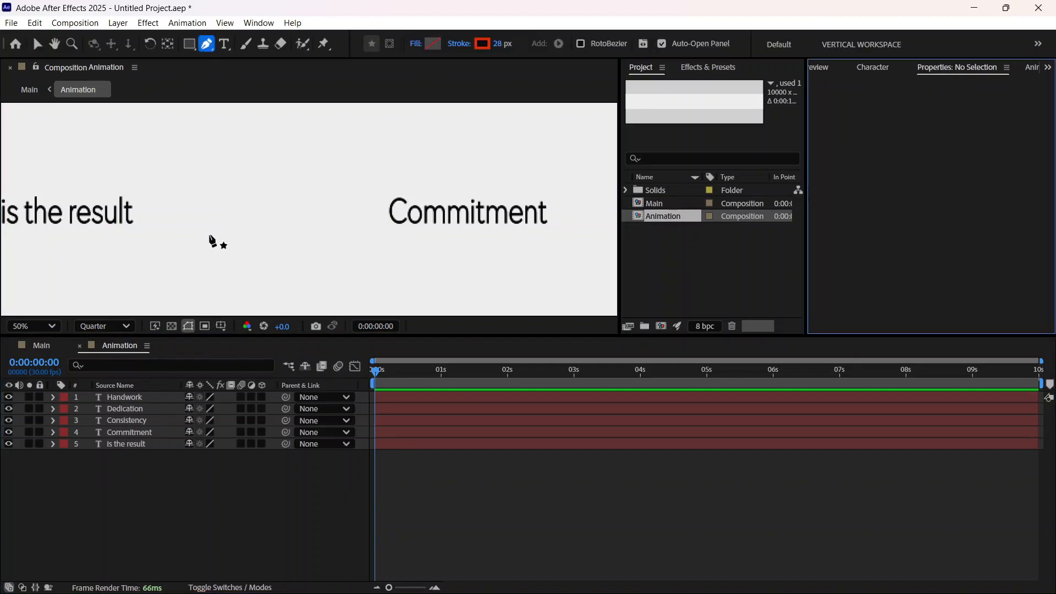
click(146, 212)
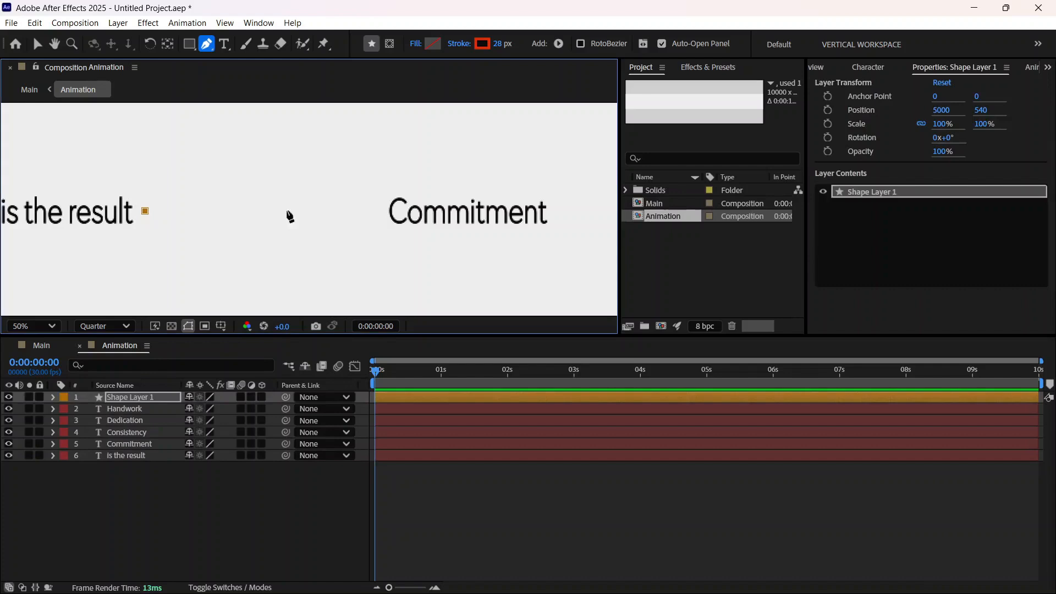
click(373, 211)
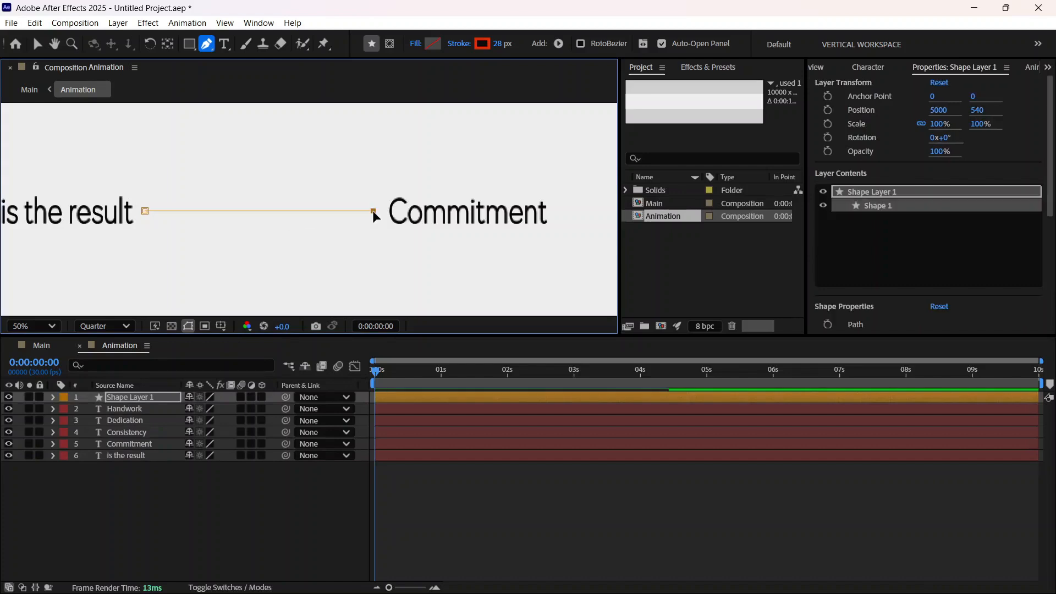
click(350, 185)
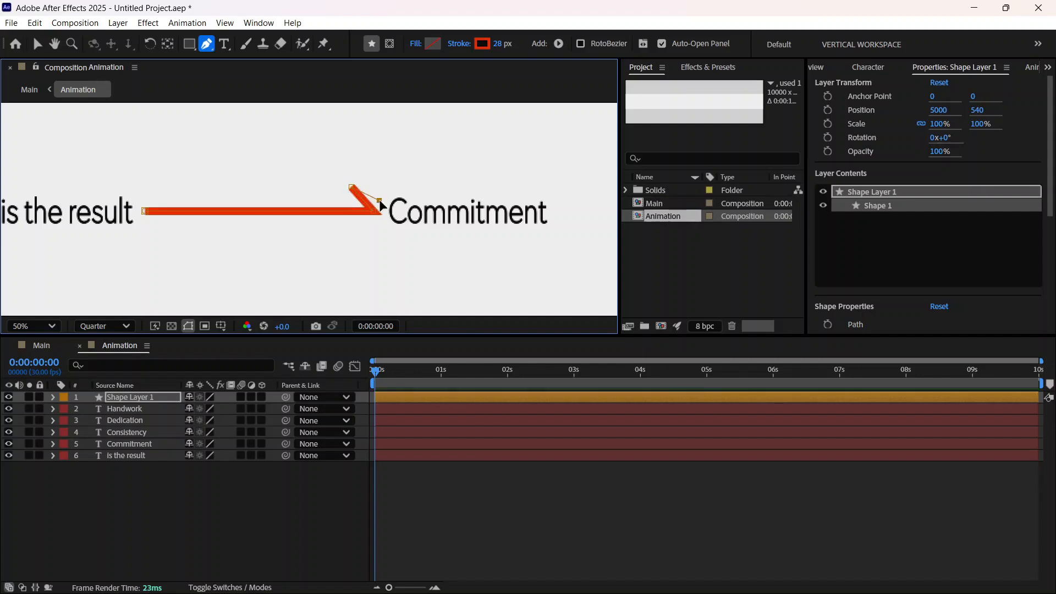
click(381, 206)
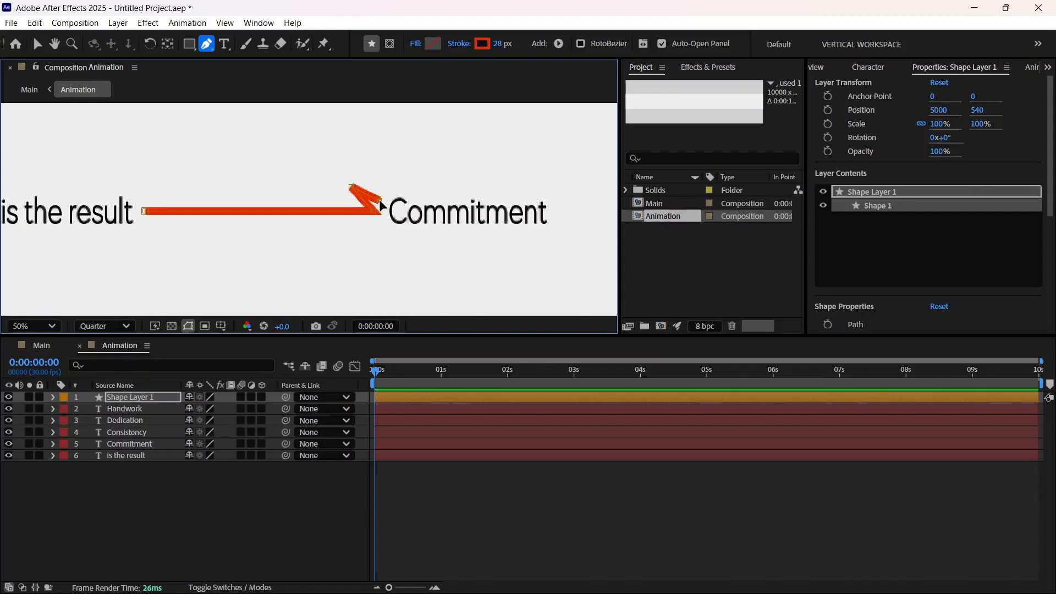
click(353, 226)
mouse_move(379, 201)
mouse_down()
mouse_move(352, 228)
mouse_move(370, 211)
mouse_move(379, 217)
mouse_move(368, 212)
mouse_up()
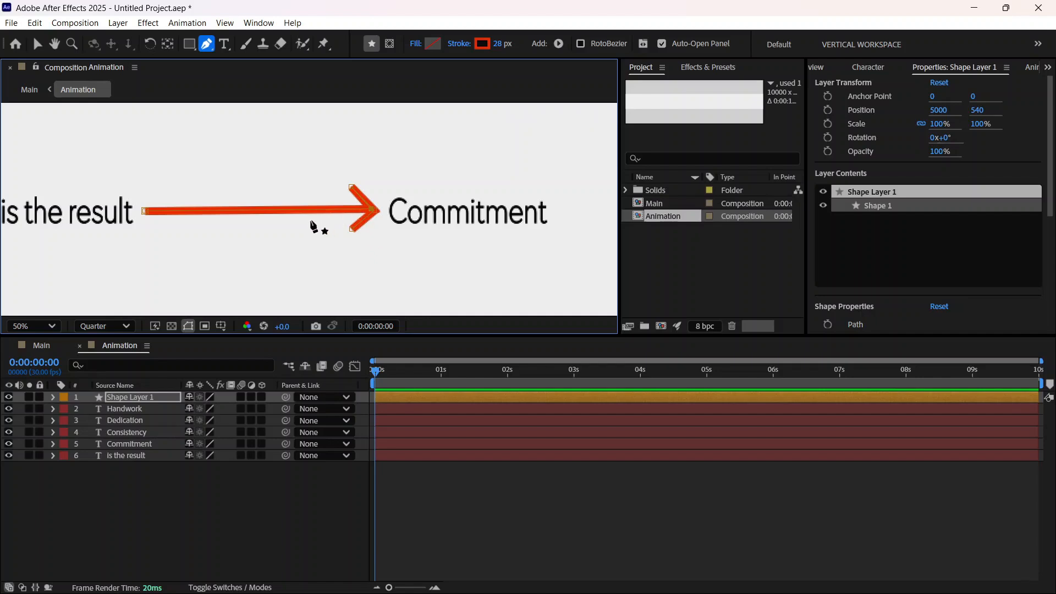
Step: Set the line cap of the arrow's stroke in Shape Layer 1 to Round Cap
click(138, 400)
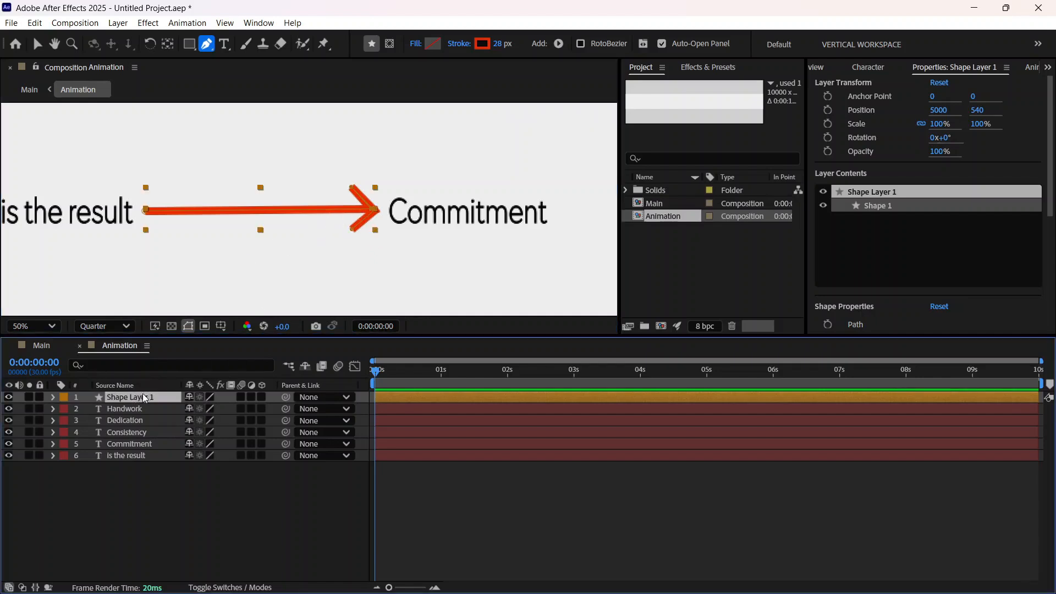
click(136, 366)
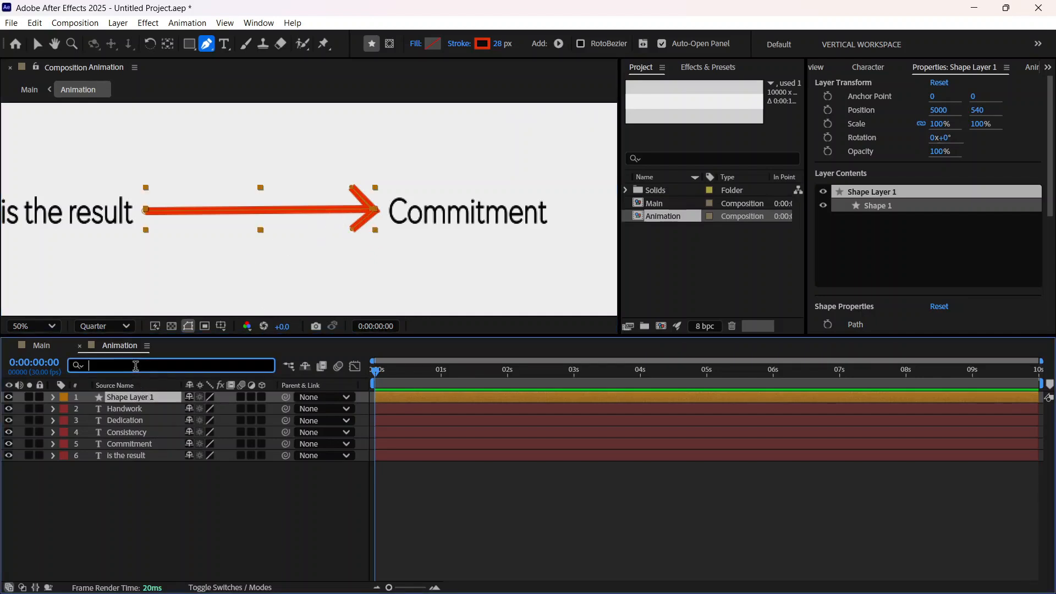
text(Cap)
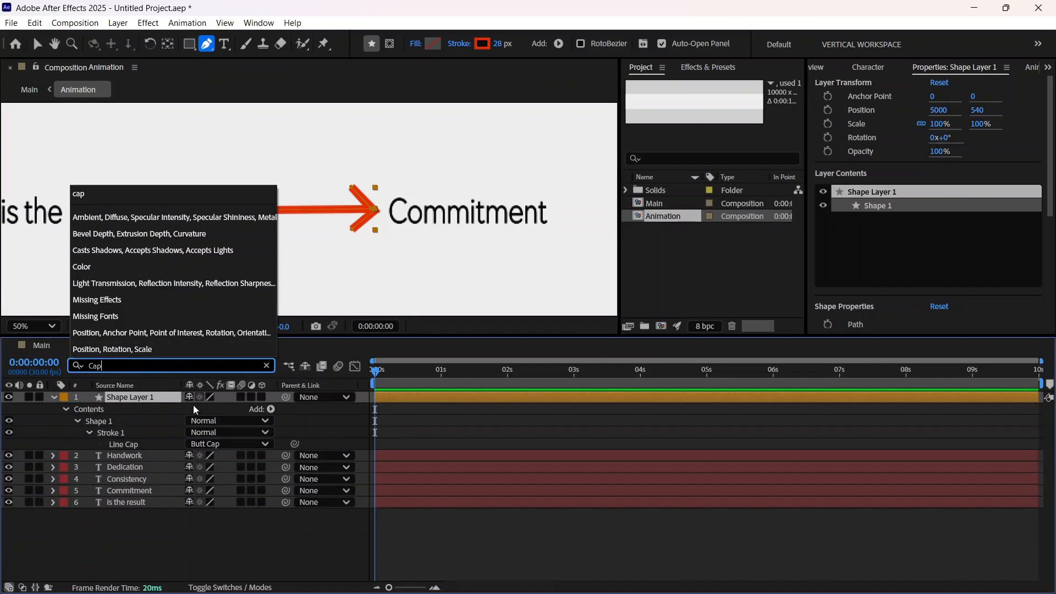
click(193, 444)
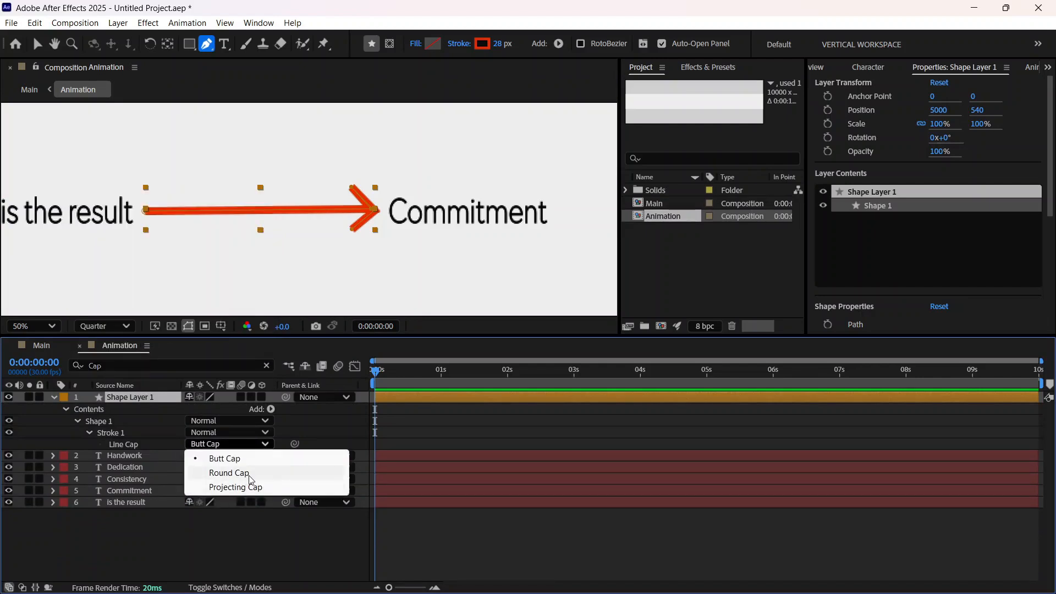
click(226, 476)
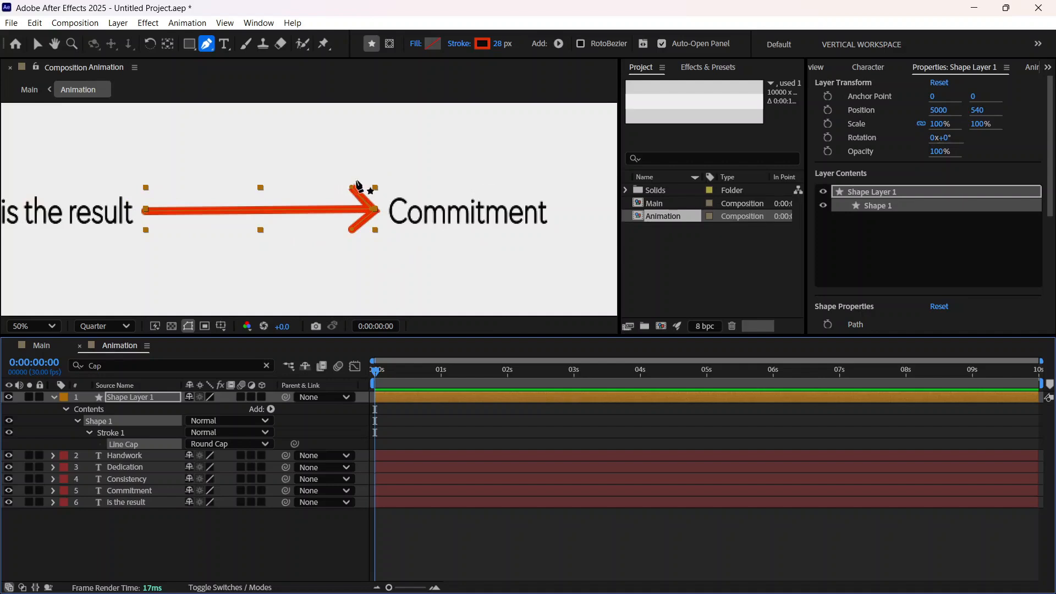
Step: Adjust the upper end point of the arrowhead so both barbs match, and deselect the arrow to check its shape
key(period)
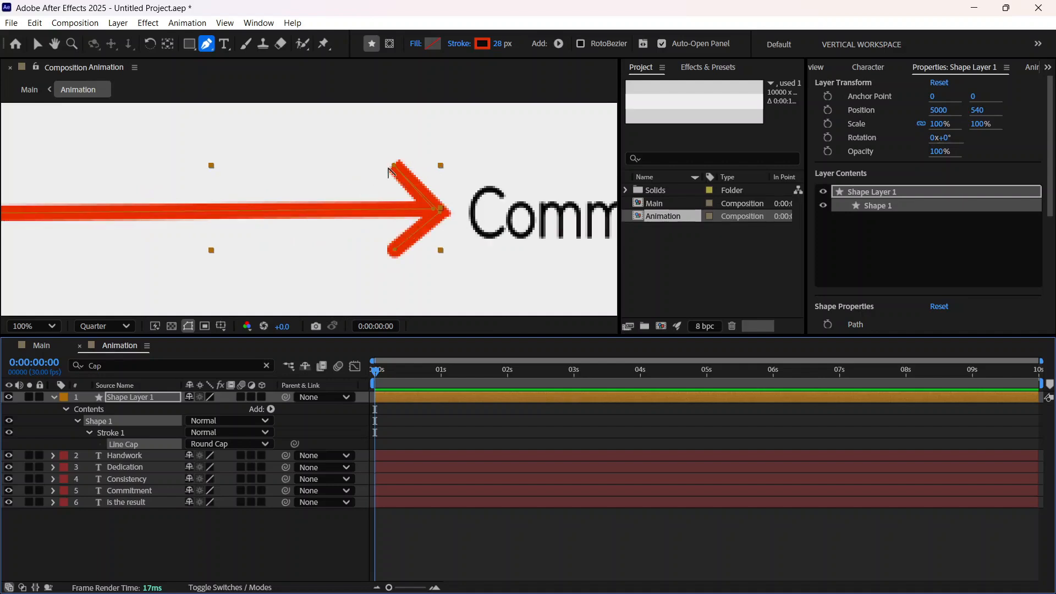
drag(393, 166, 409, 184)
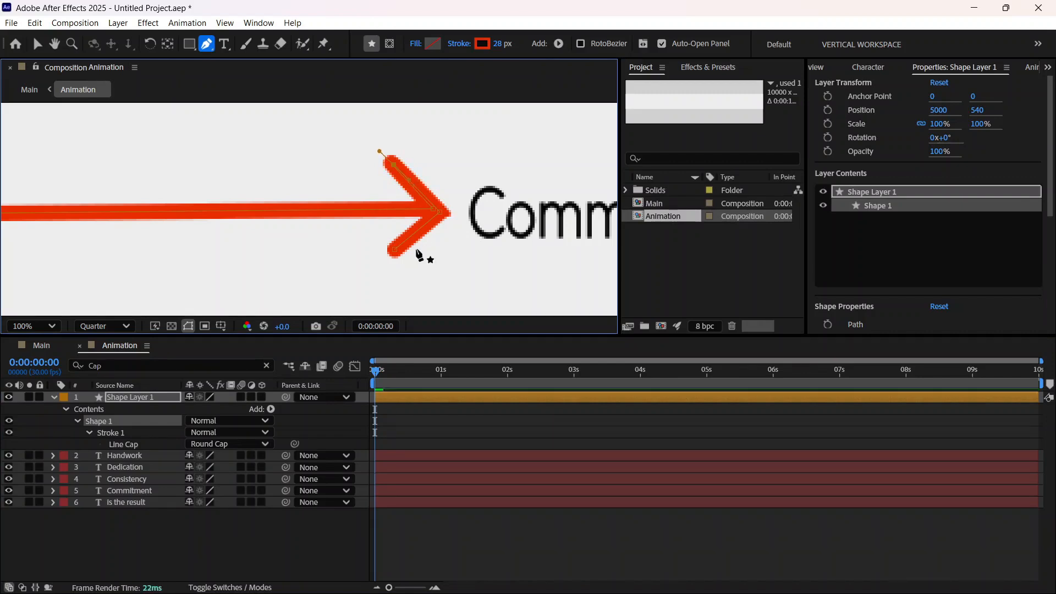
key(comma)
key(comma)
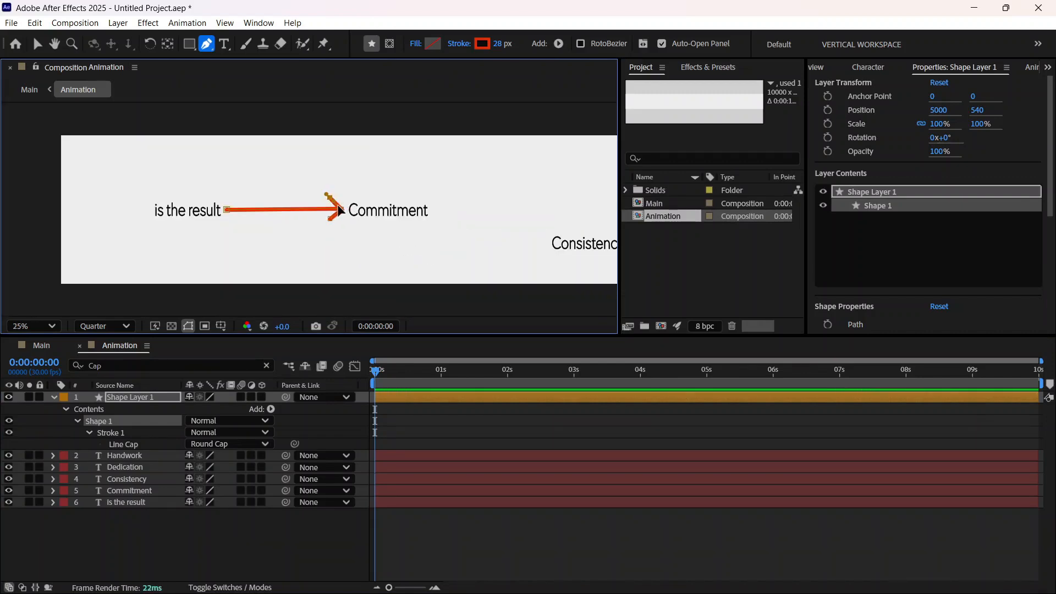
click(38, 44)
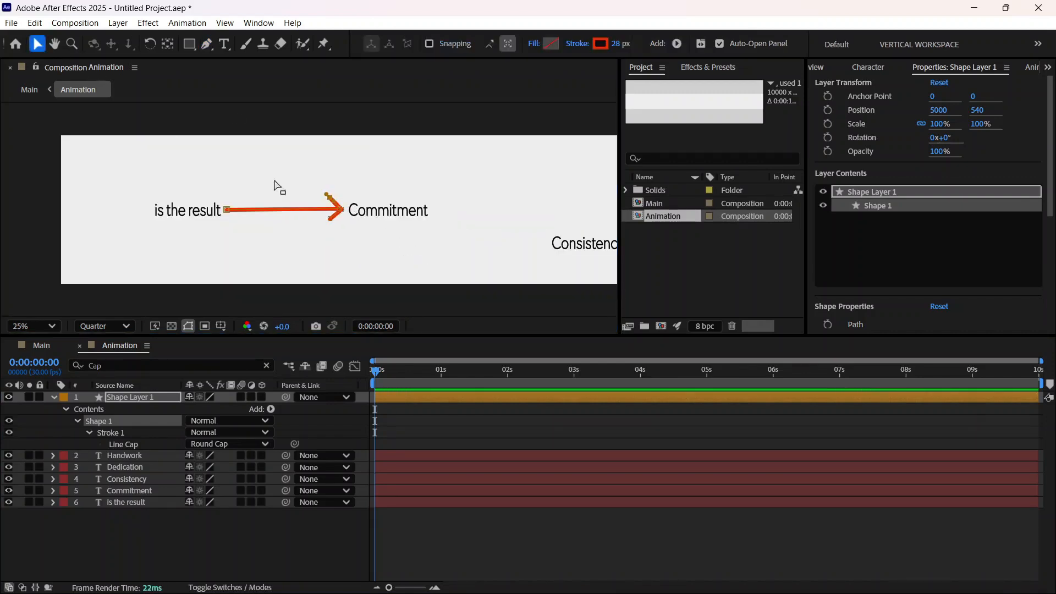
click(353, 235)
click(357, 245)
key(period)
key(period)
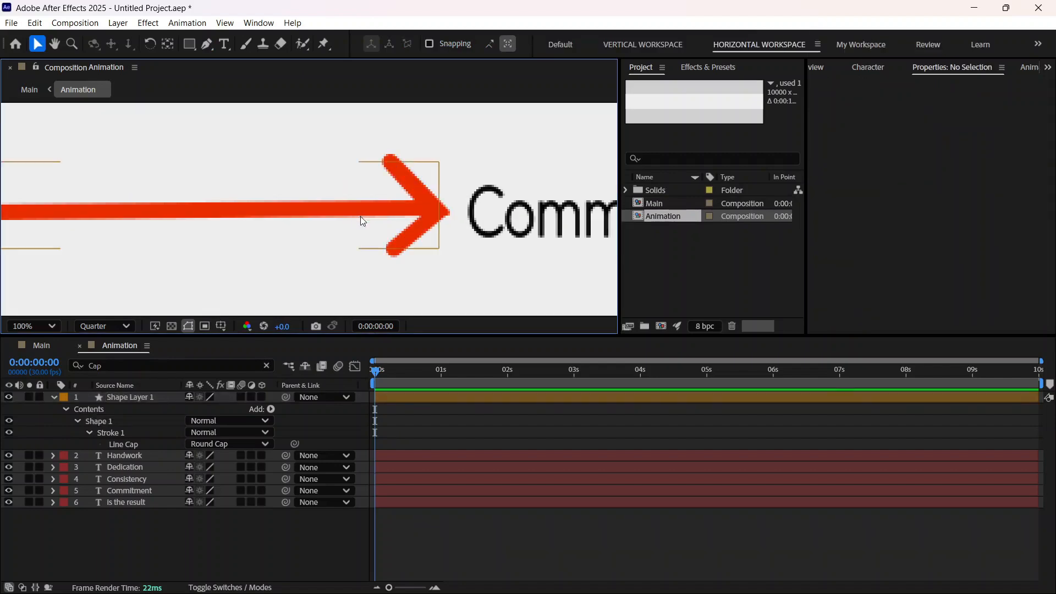
key(comma)
key(comma)
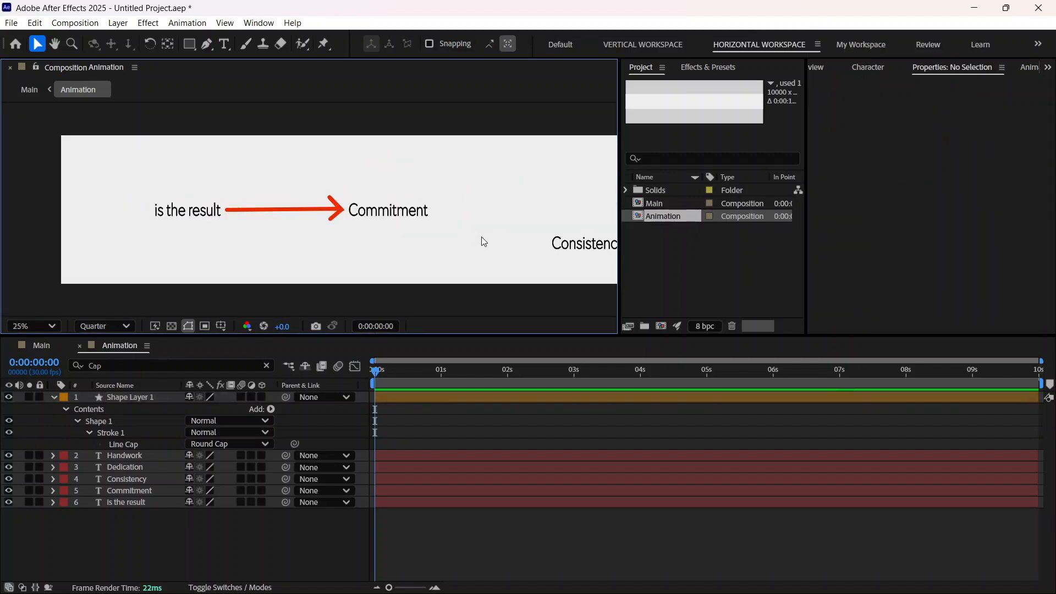
Step: Set the stroke width of the arrow between "is the result" and "Commitment" to 15 px
click(313, 216)
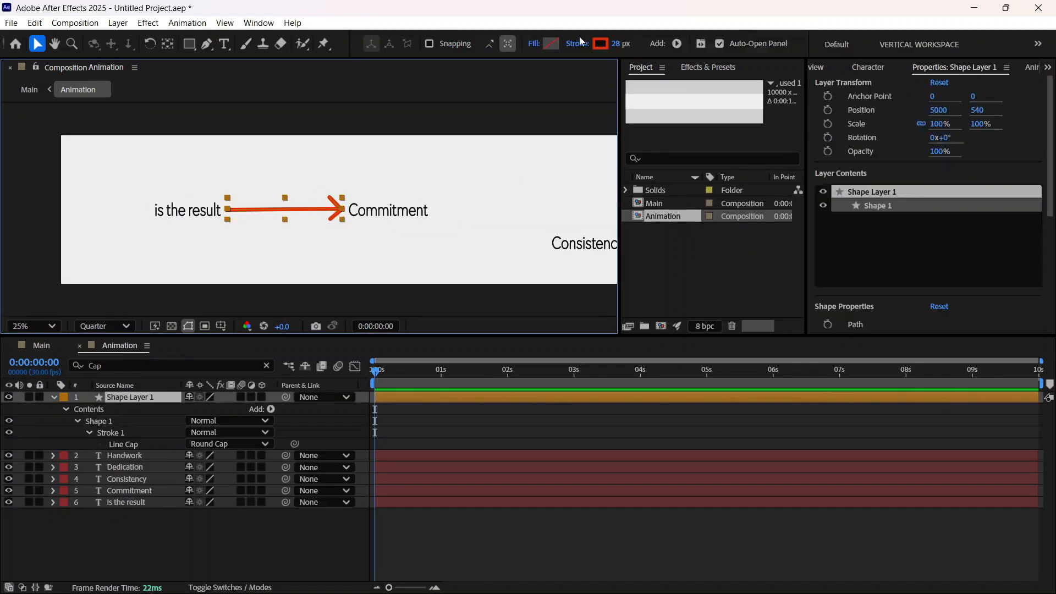
drag(612, 46, 606, 45)
scroll(219, 232, up, 2)
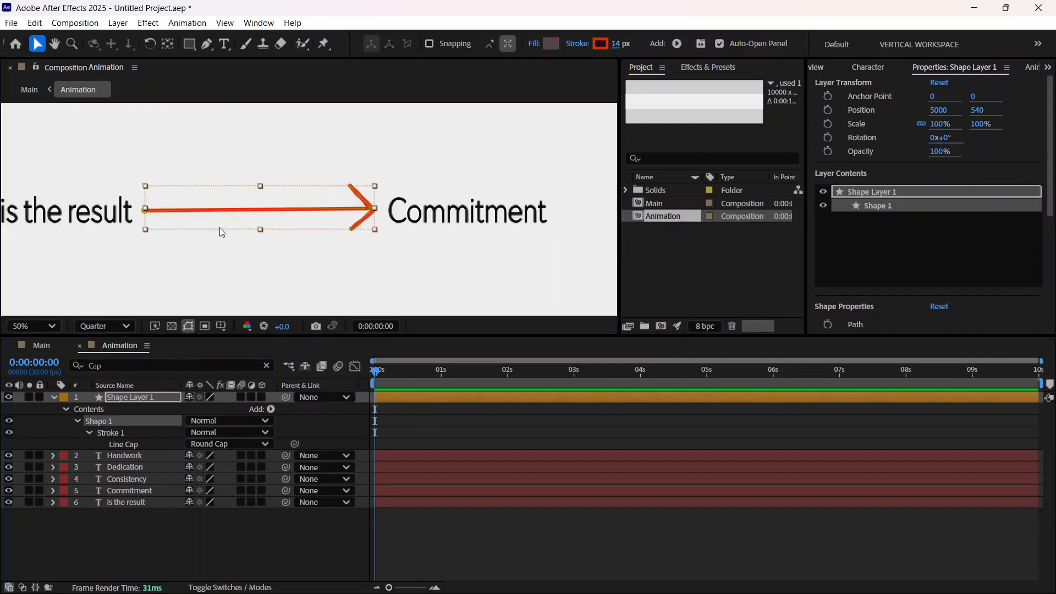
click(617, 43)
text(15)
key(Return)
scroll(406, 197, down, 2)
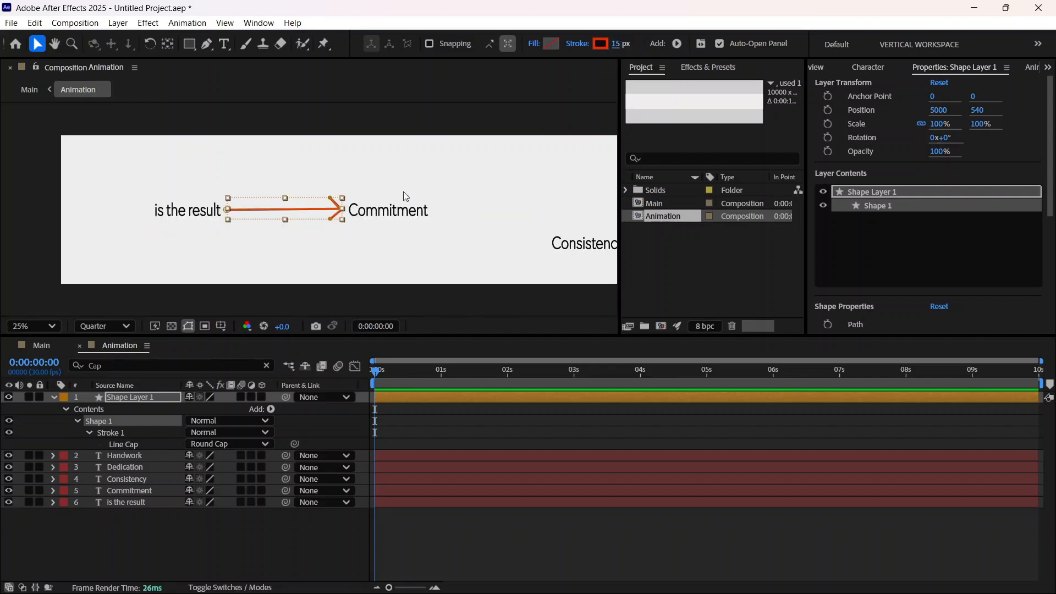
Step: Try to flatten the whole arrow by reducing its path's height, and undo the change
scroll(328, 242, up, 2)
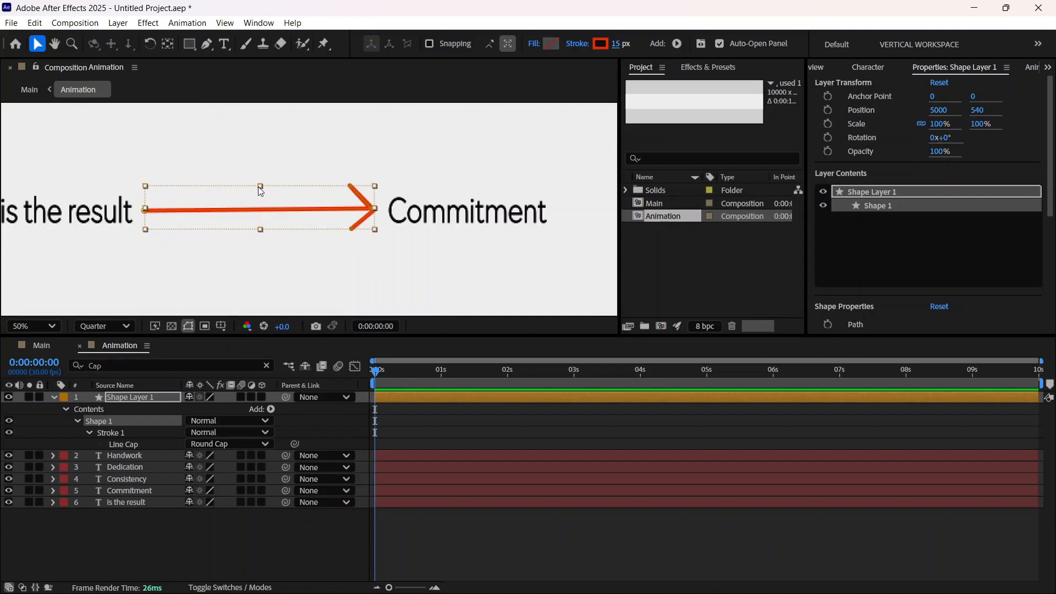
drag(258, 187, 256, 193)
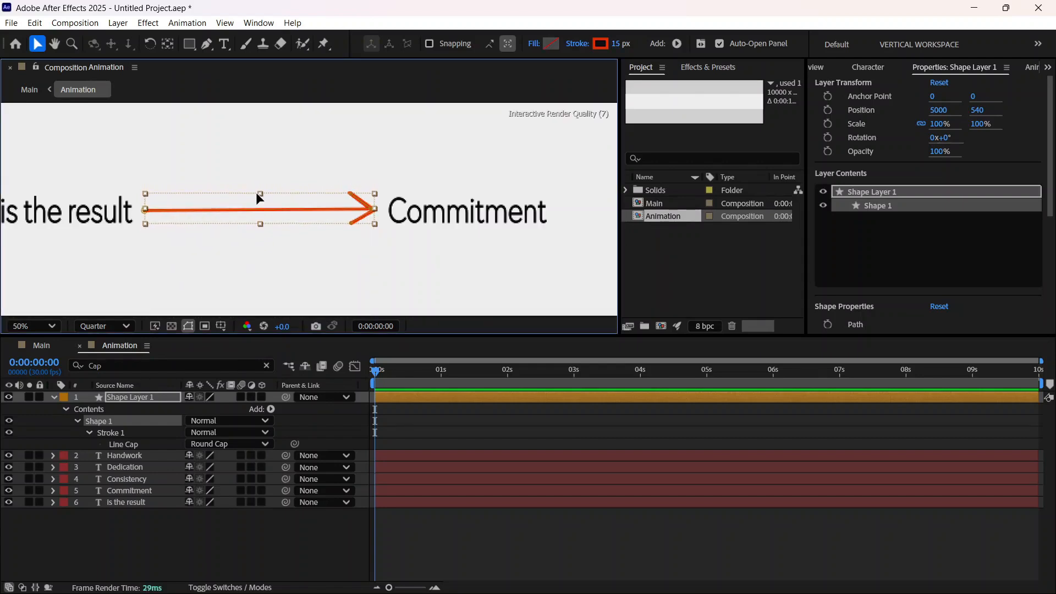
click(276, 267)
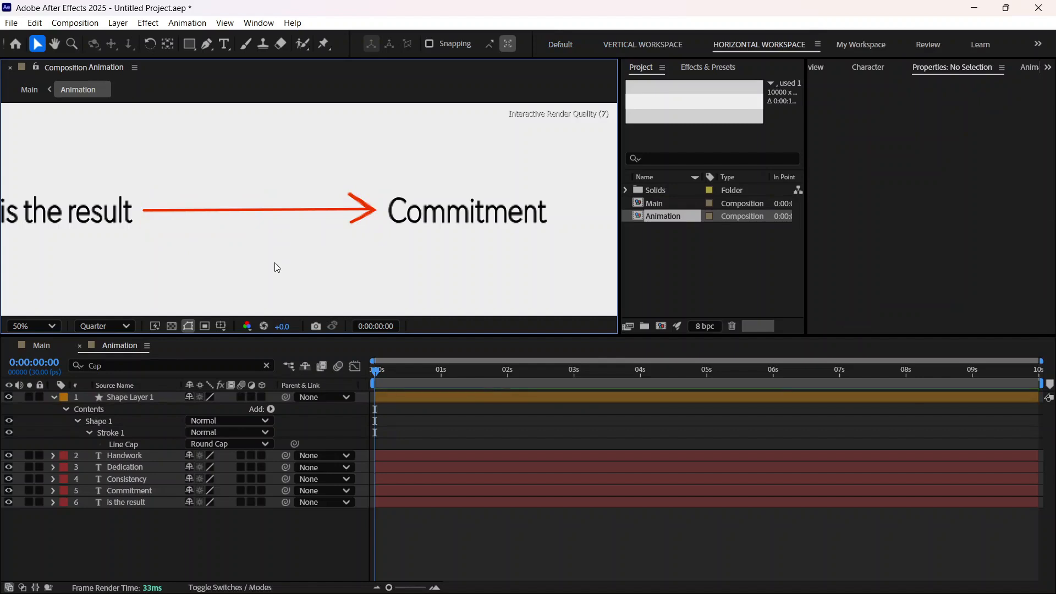
key(ctrl+z)
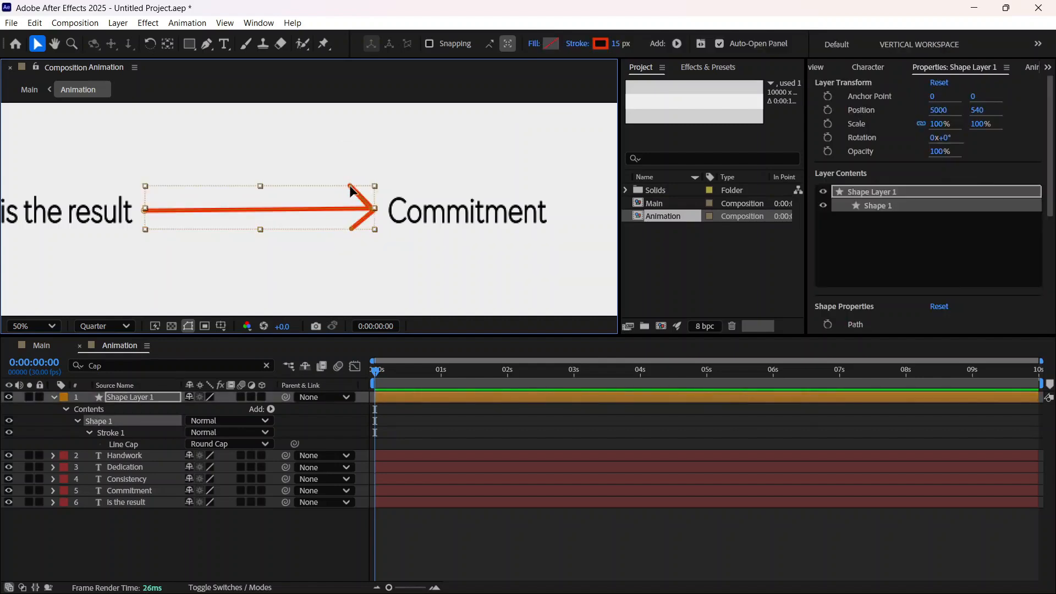
Step: Narrow the arrowhead by moving its upper and lower end points closer to the shaft, and deselect the arrow
drag(352, 191, 352, 222)
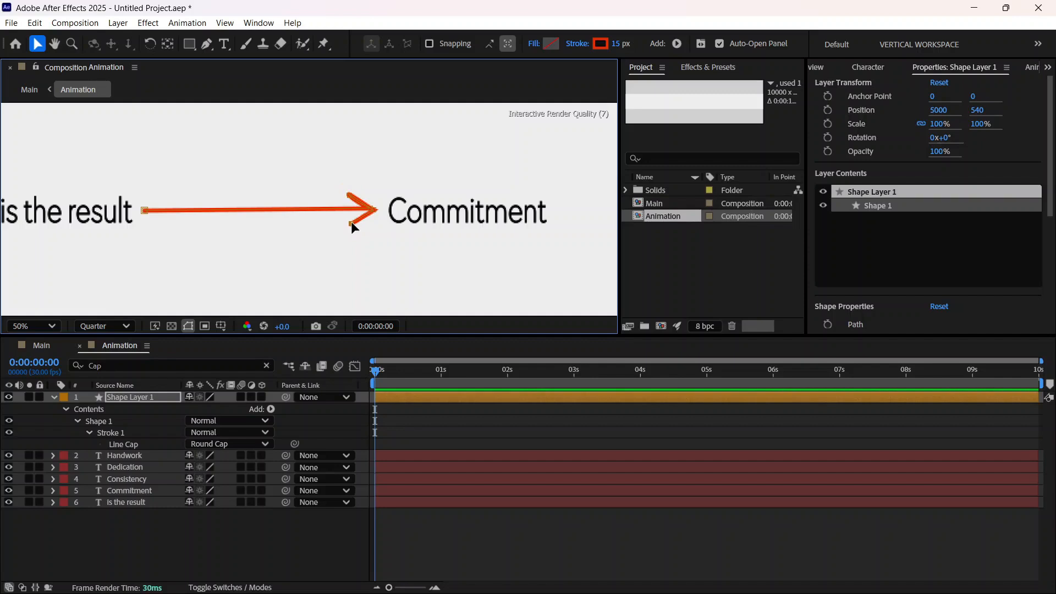
key(comma)
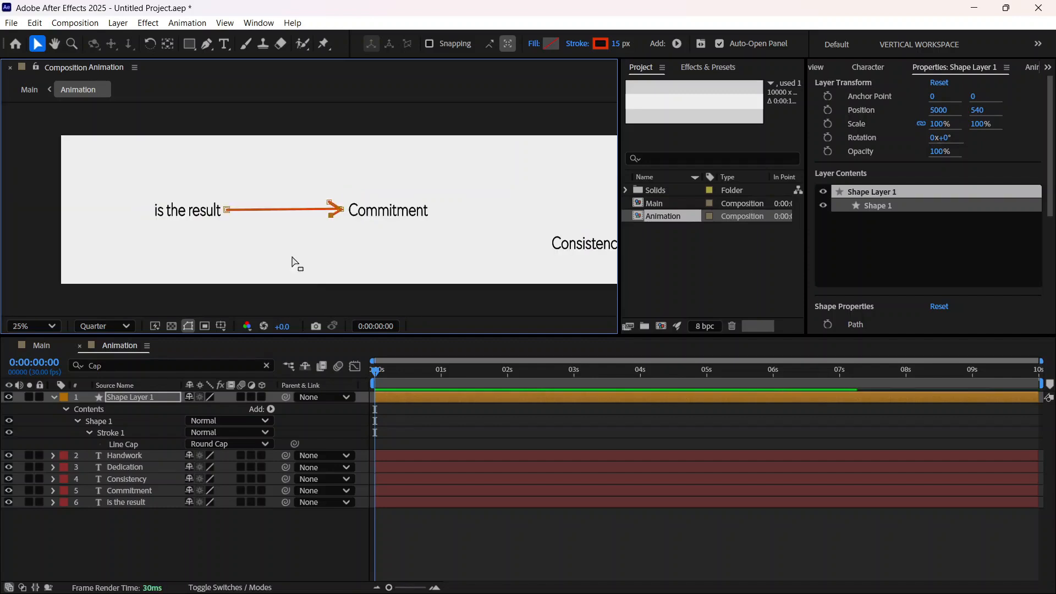
click(271, 252)
click(266, 246)
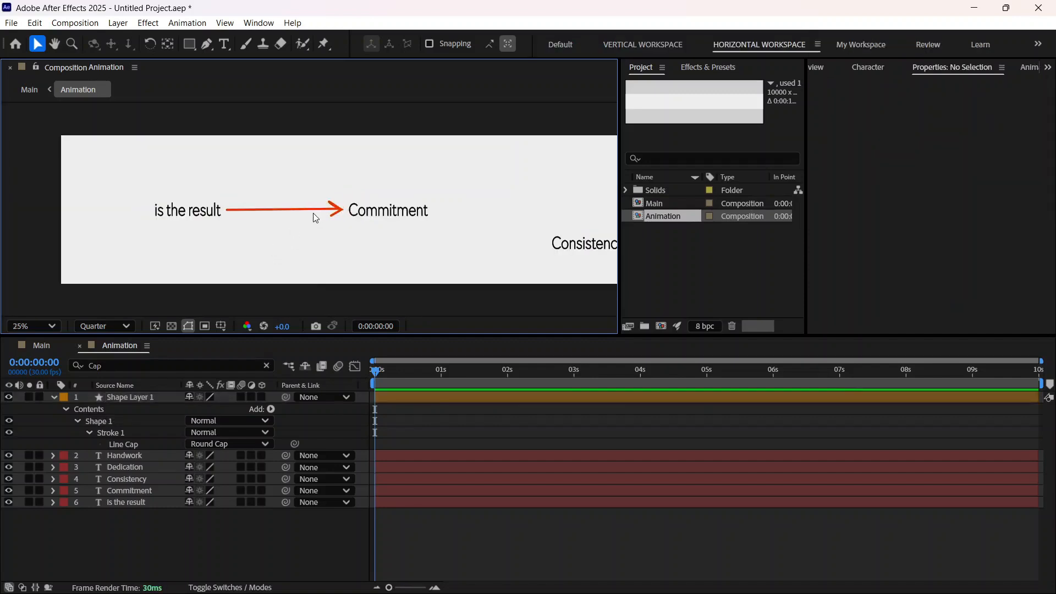
Step: Try to pull the arrow's tip slightly back from "Commitment", first with the Selection tool and again with the Pen tool
key(slash)
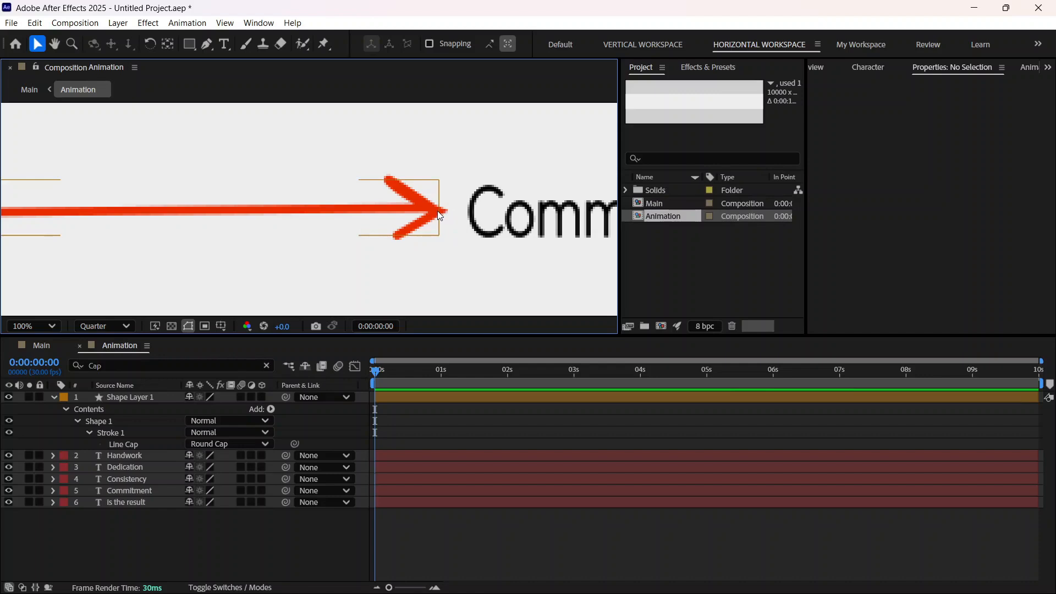
click(435, 213)
drag(437, 209, 419, 208)
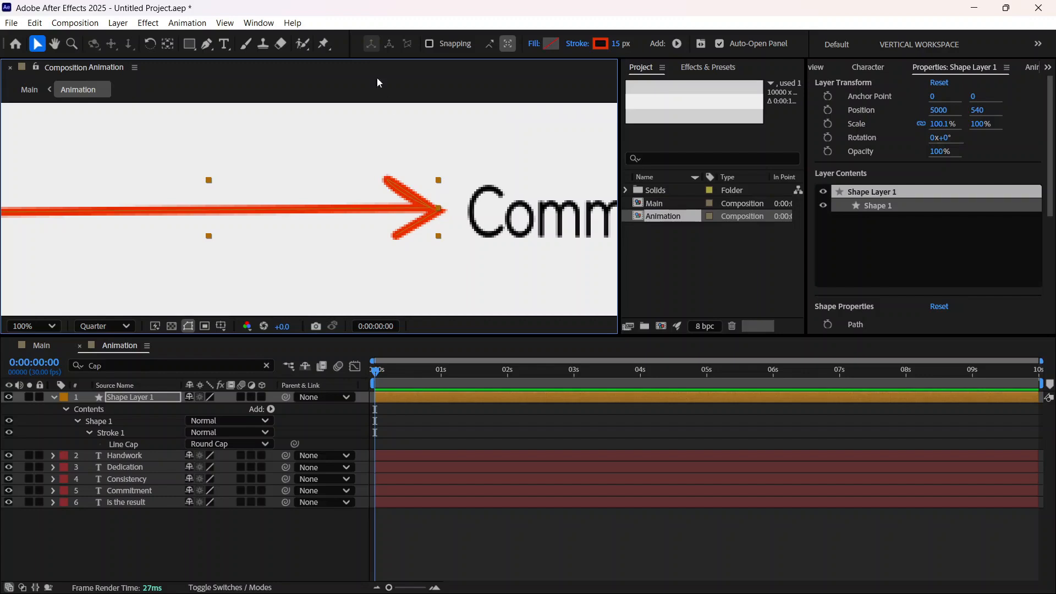
click(207, 43)
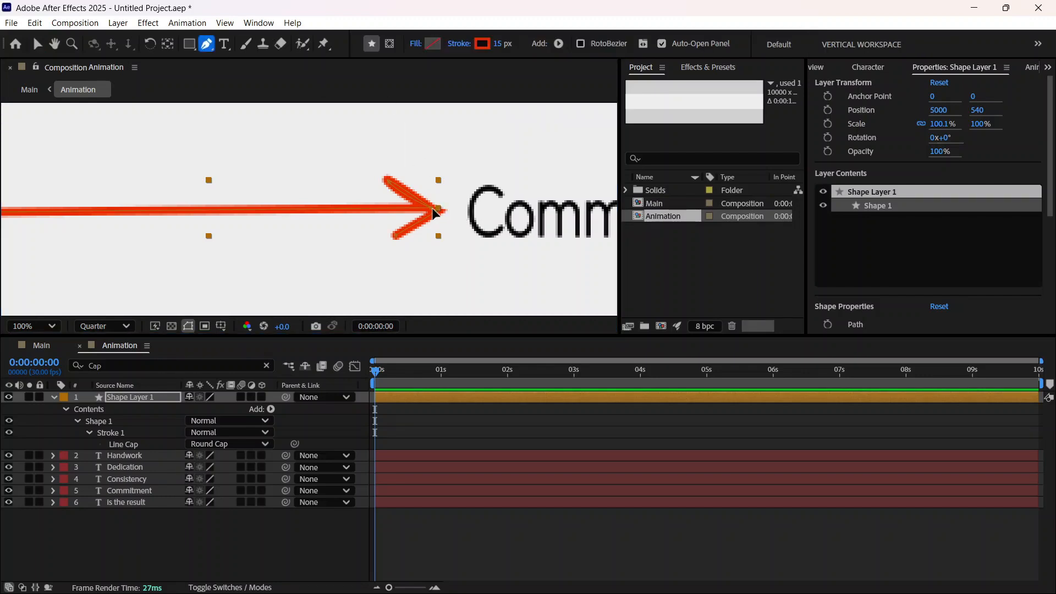
drag(431, 207, 432, 207)
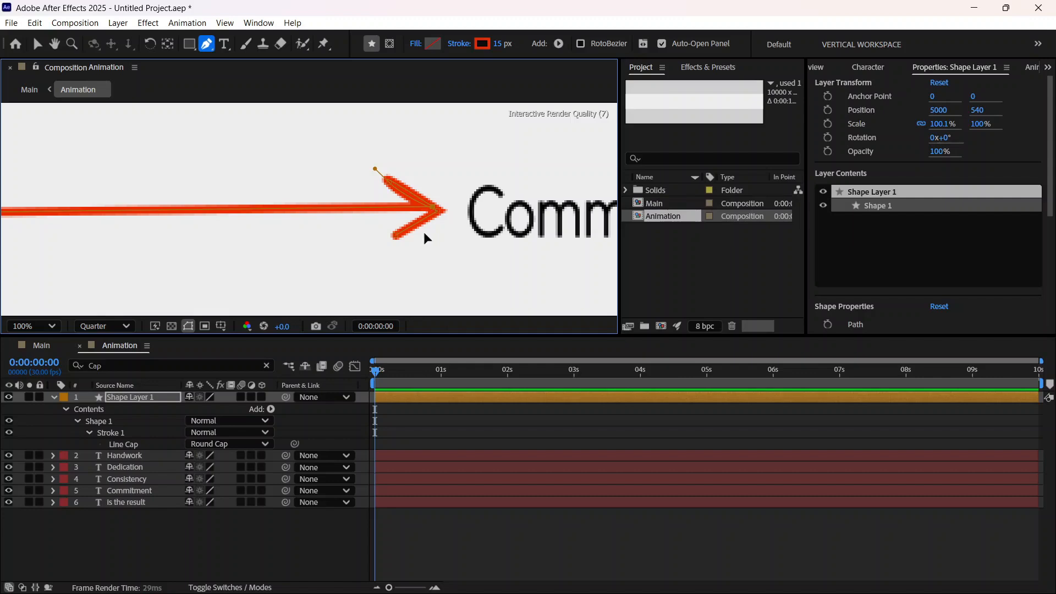
key(comma)
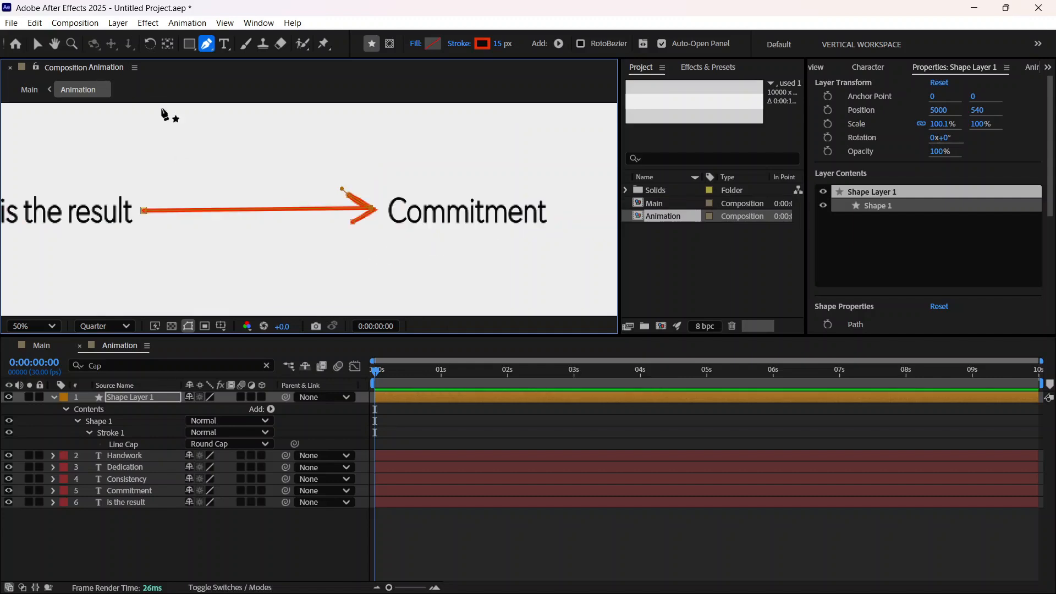
click(38, 45)
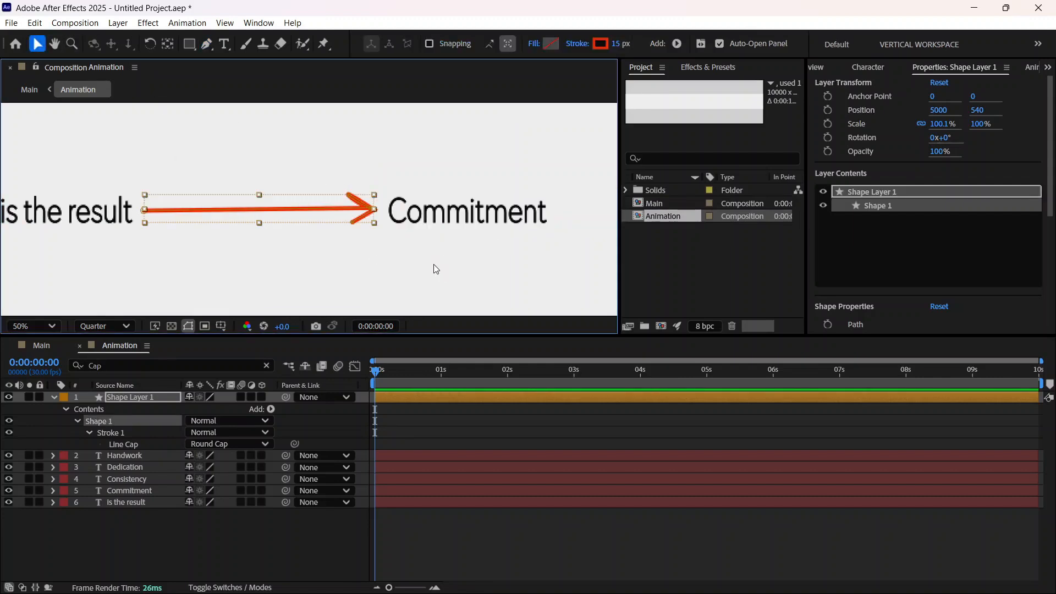
Step: Undo the tip and scale changes on the arrow, back to the narrowed arrowhead
key(period)
key(period)
key(comma)
key(comma)
key(ctrl+z)
key(ctrl+z)
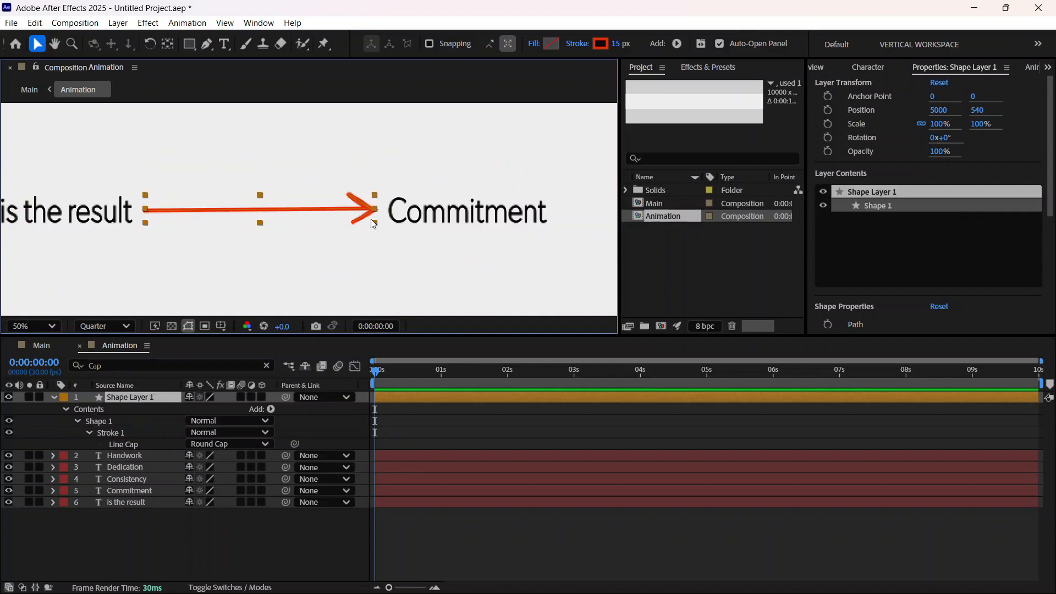
key(ctrl+z)
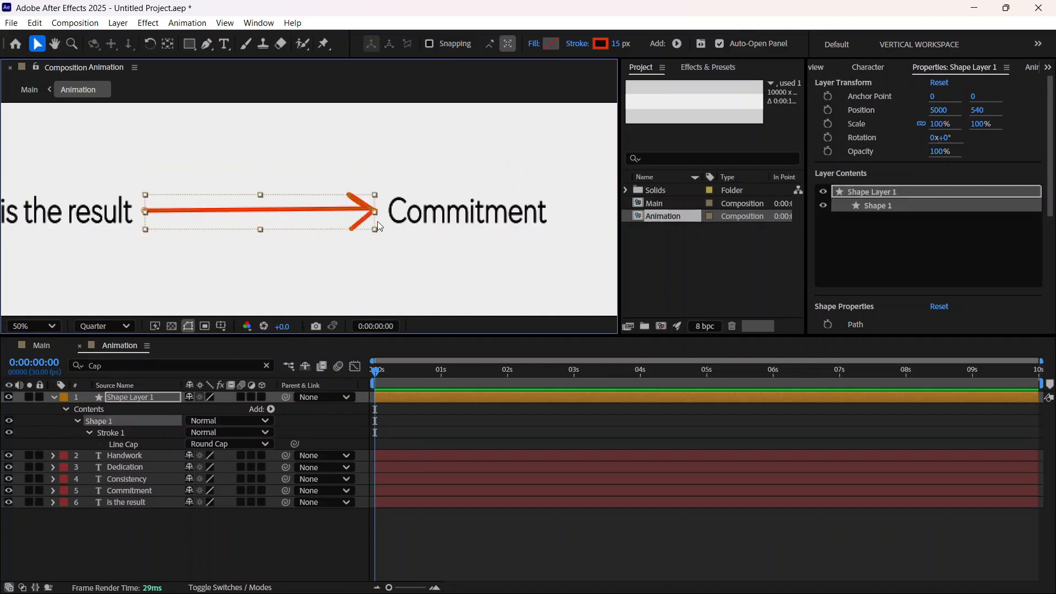
key(ctrl+z)
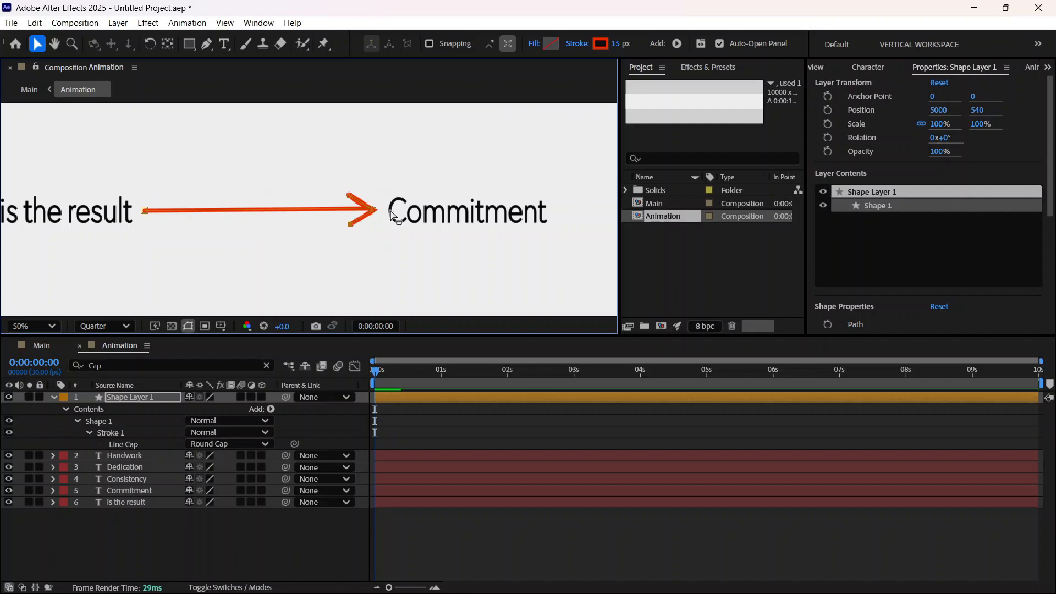
Step: Move the arrow's tip point slightly back from "Commitment" and deselect the arrow
scroll(389, 212, up, 4)
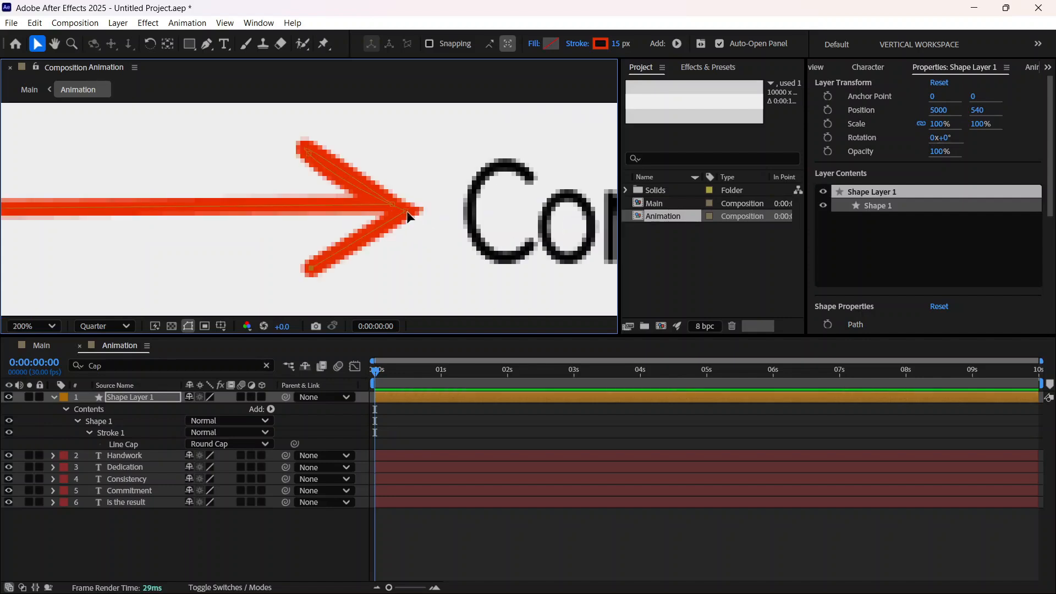
drag(408, 216, 399, 211)
scroll(402, 245, down, 1)
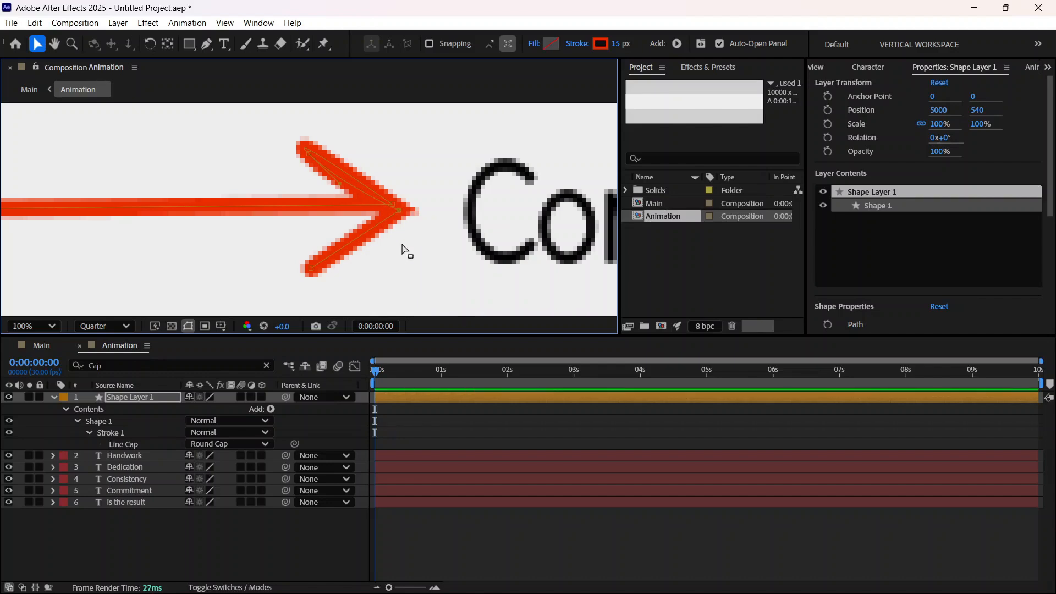
scroll(402, 244, down, 1)
click(331, 254)
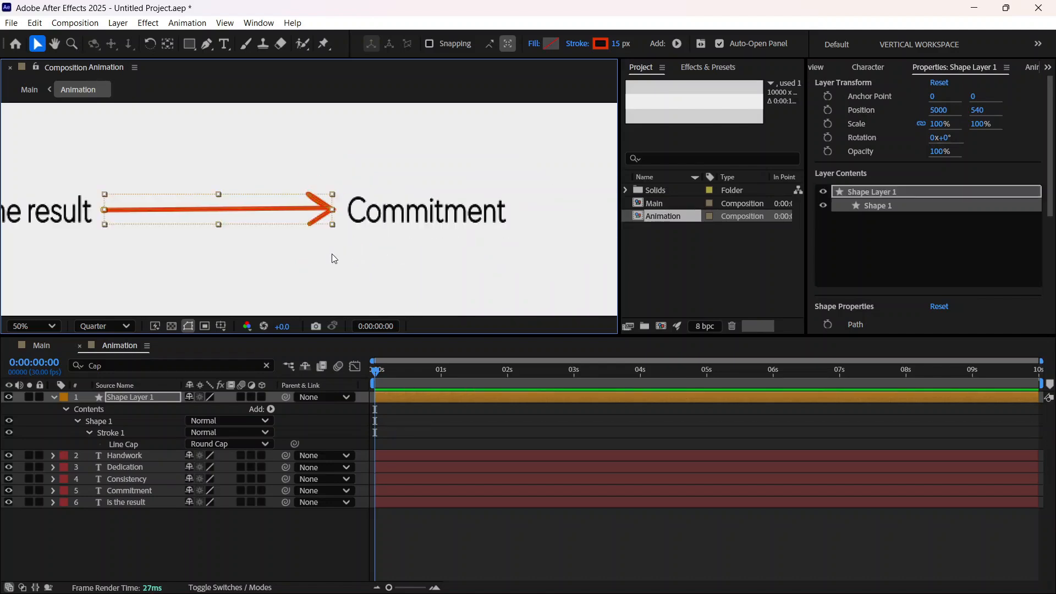
click(339, 269)
scroll(341, 271, down, 1)
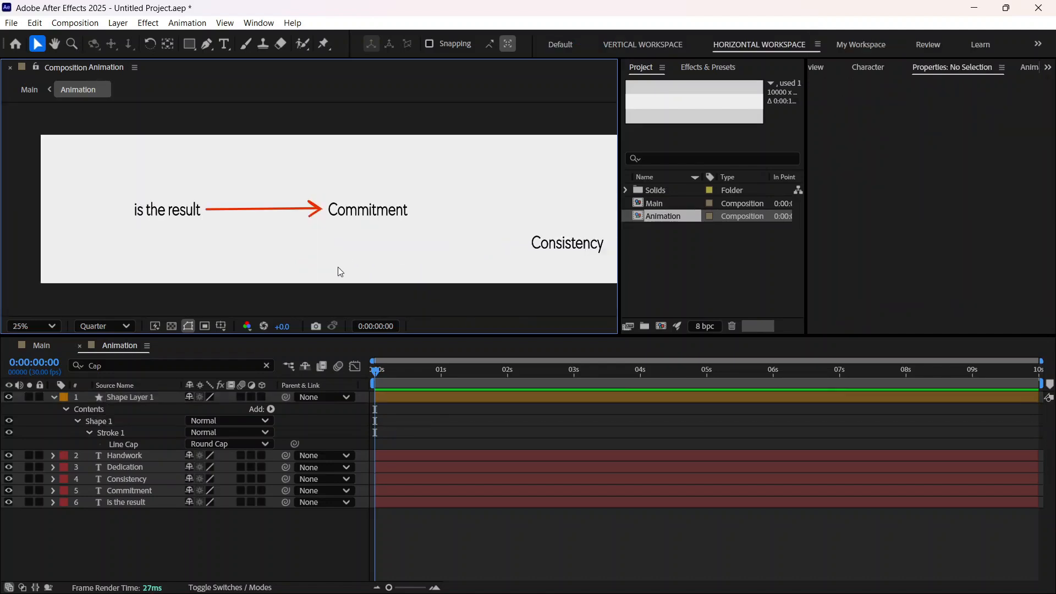
scroll(308, 228, up, 1)
scroll(248, 218, down, 1)
click(229, 213)
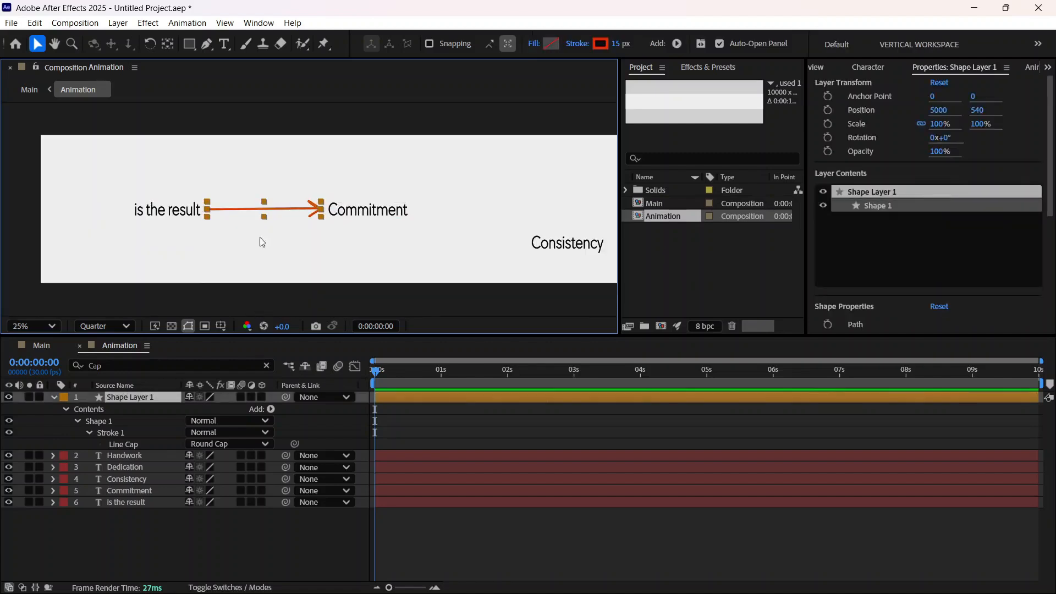
click(270, 409)
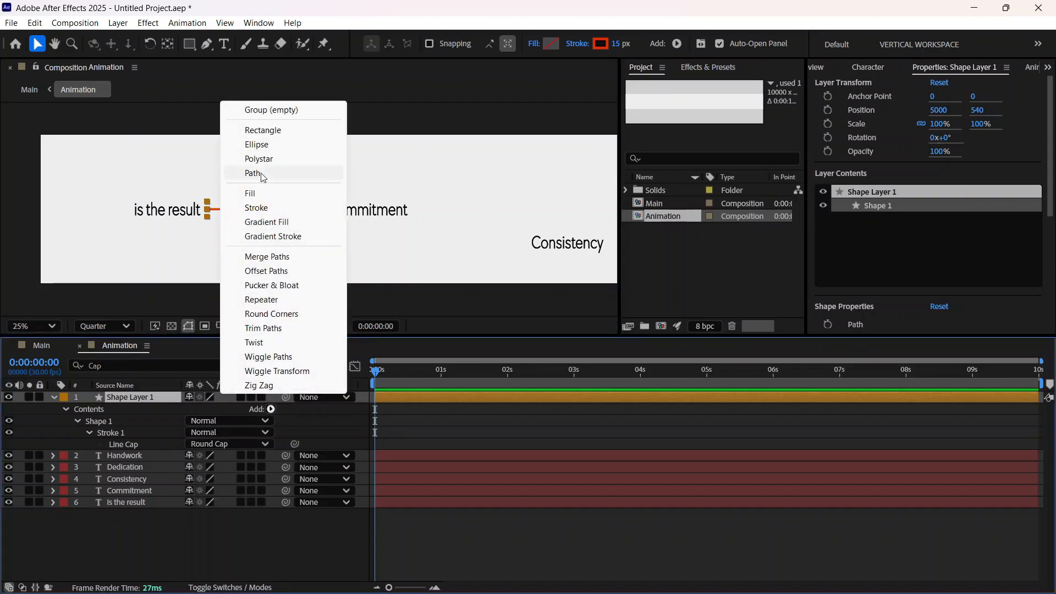
click(264, 328)
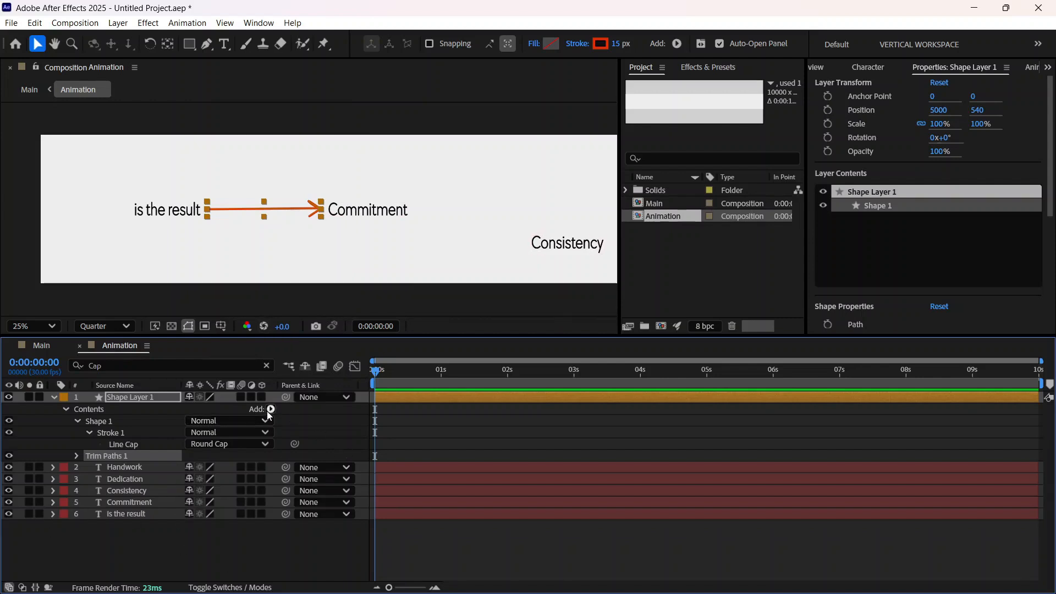
key(Delete)
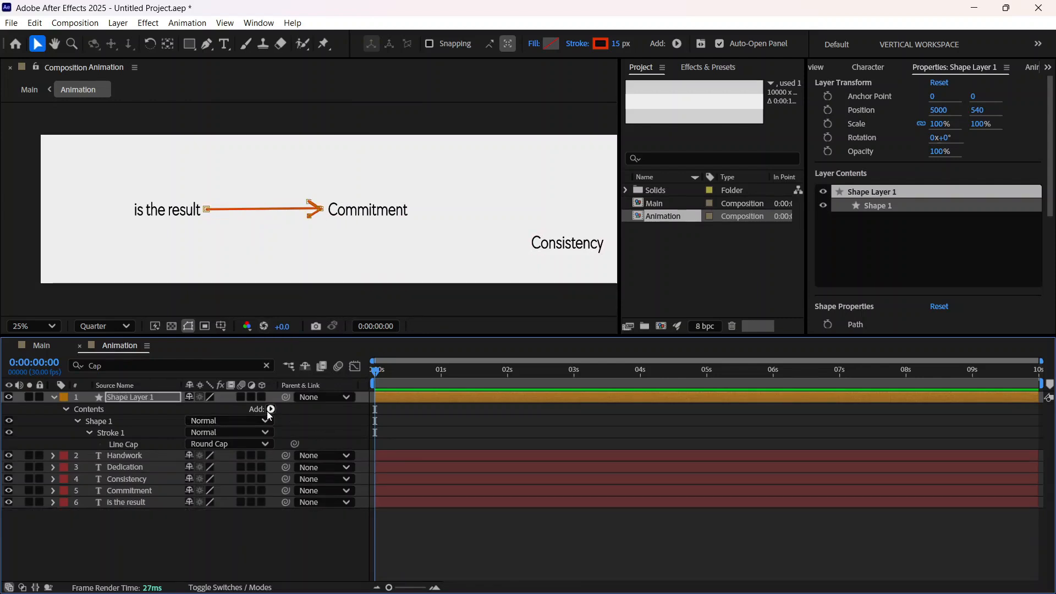
Step: Select the arrow's shape layer and collapse its expanded properties in the timeline
click(148, 399)
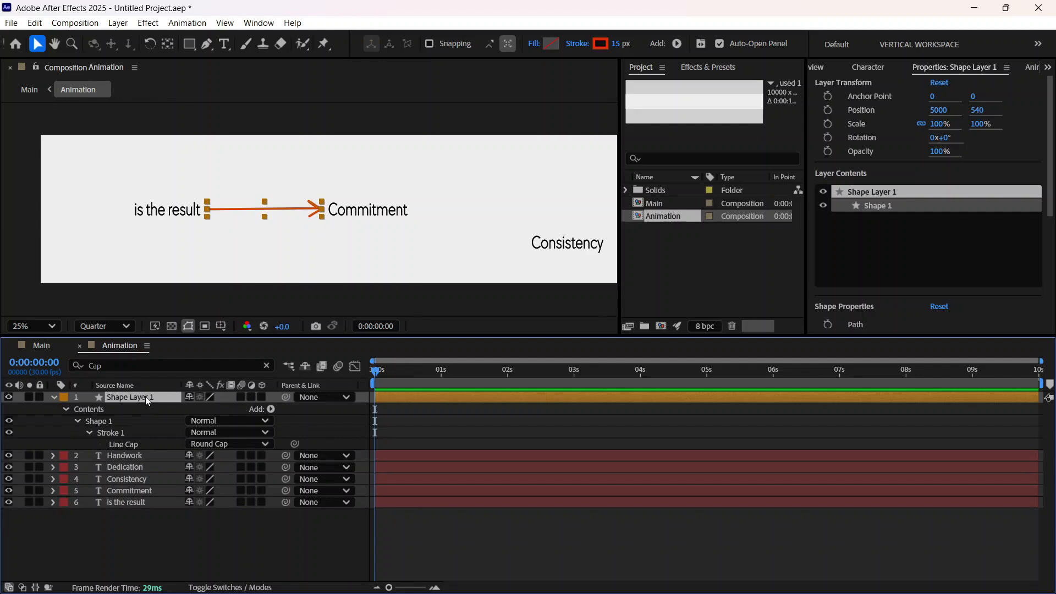
click(77, 421)
click(66, 409)
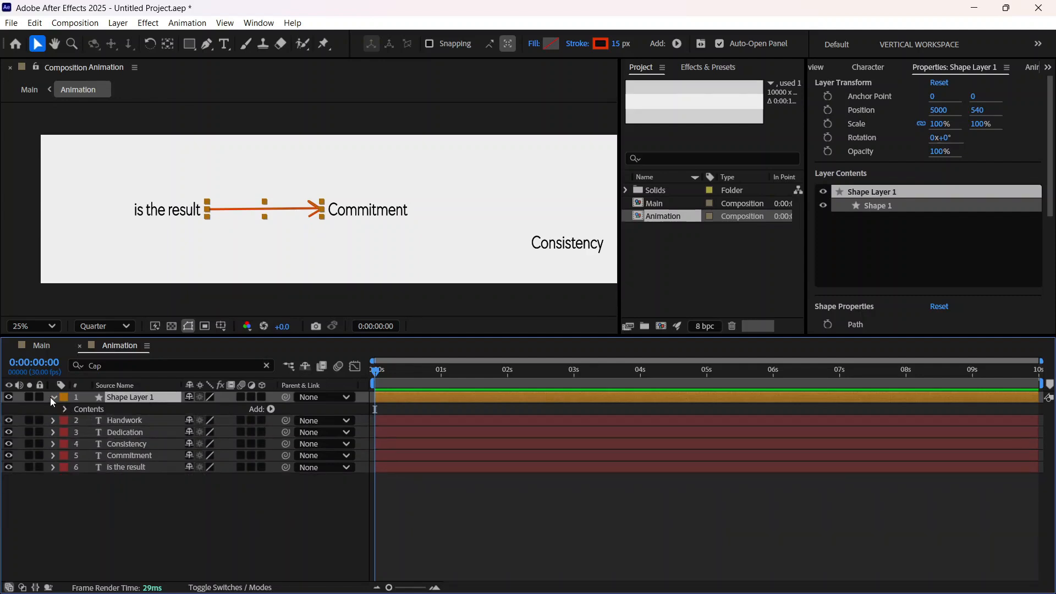
click(53, 398)
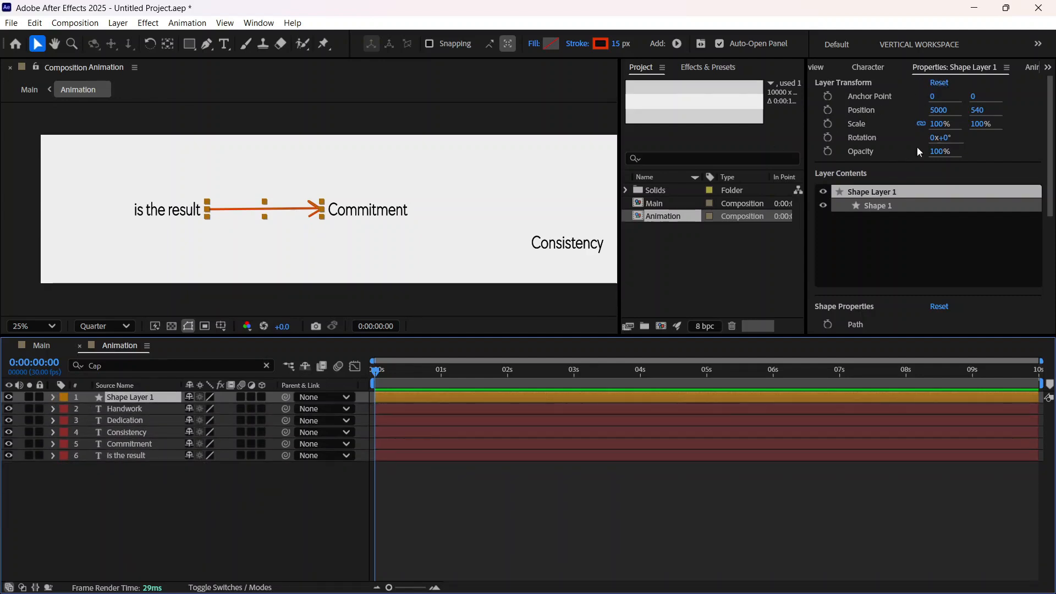
scroll(891, 193, down, 1)
scroll(866, 215, down, 8)
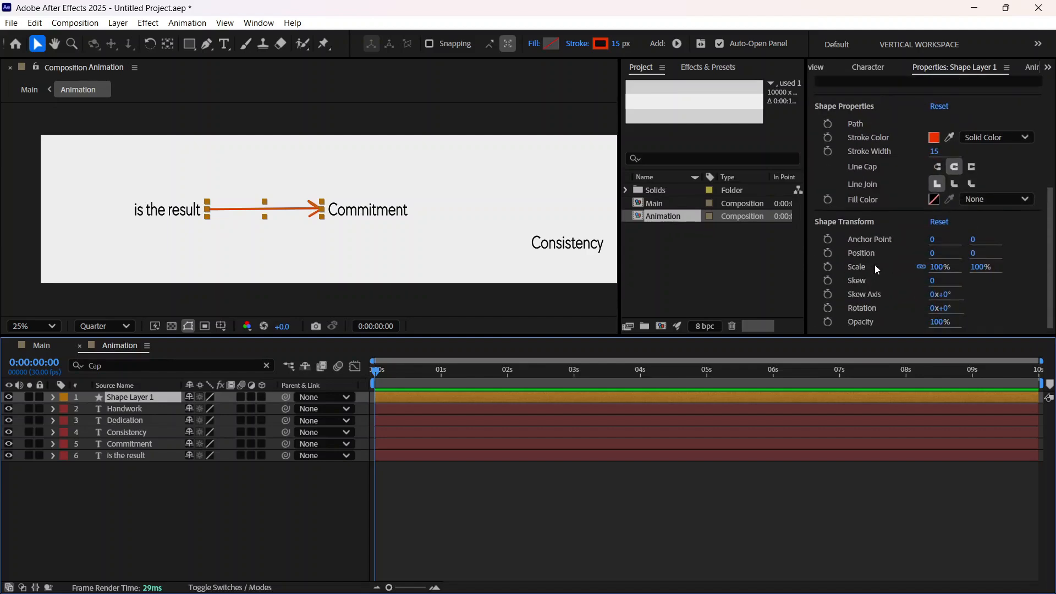
drag(1043, 267, 1049, 153)
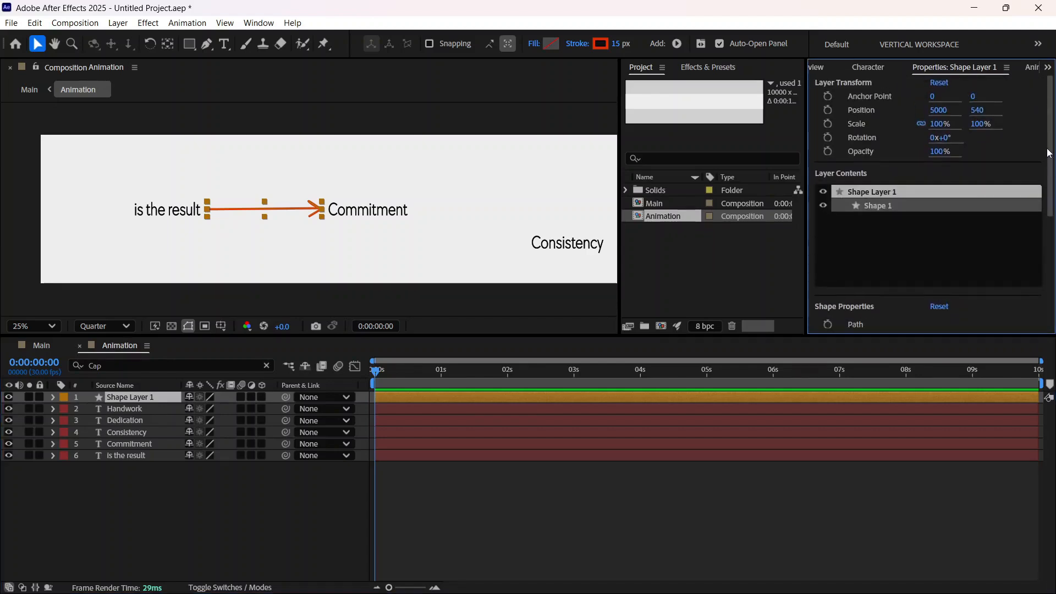
click(867, 68)
click(819, 67)
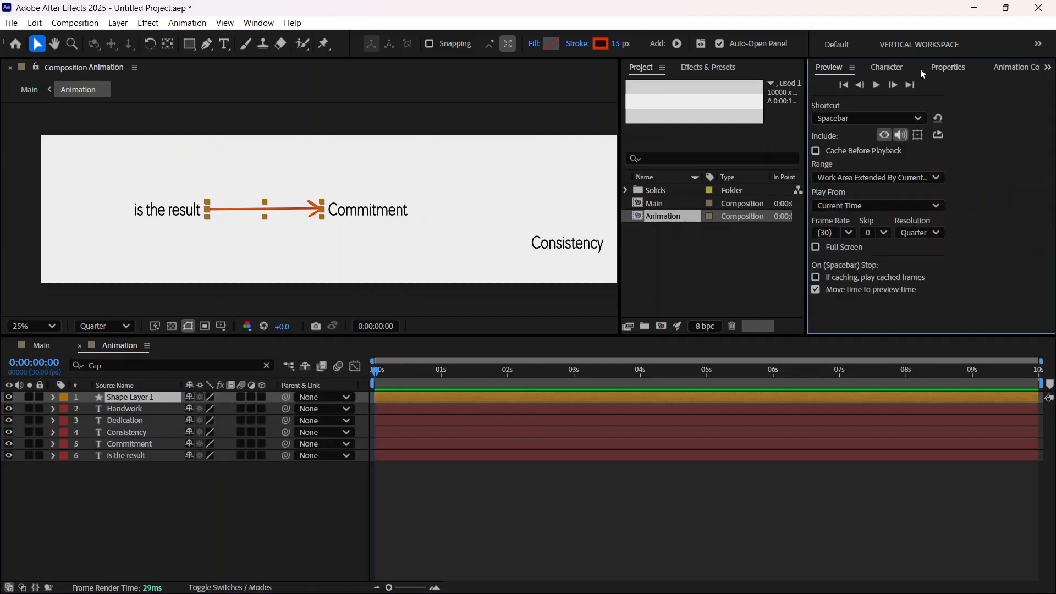
click(948, 67)
scroll(862, 173, down, 5)
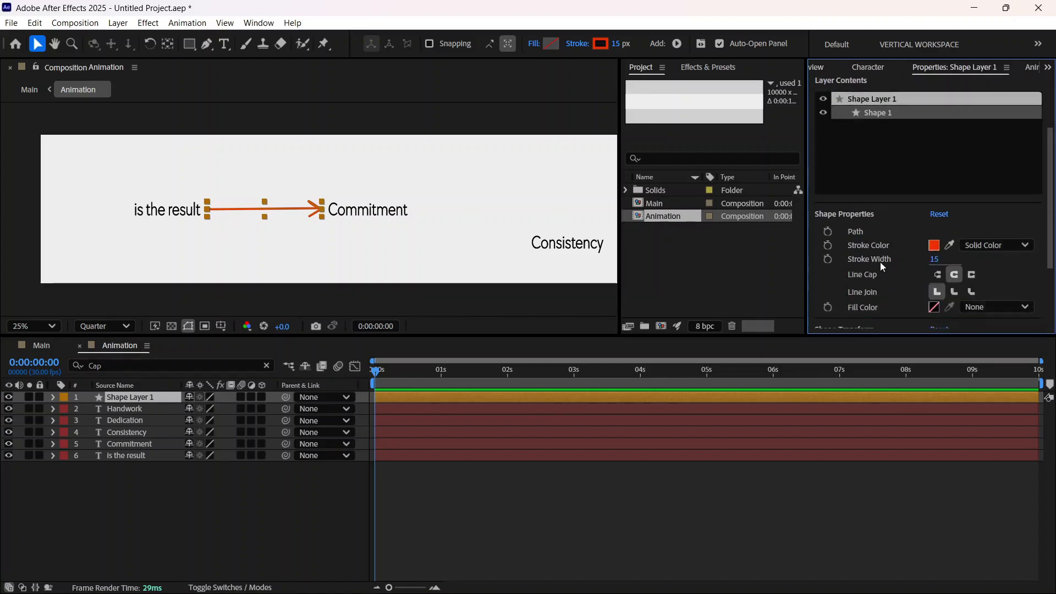
Step: Add Trim Paths to the arrow's shape layer and set its End to 0%
click(53, 397)
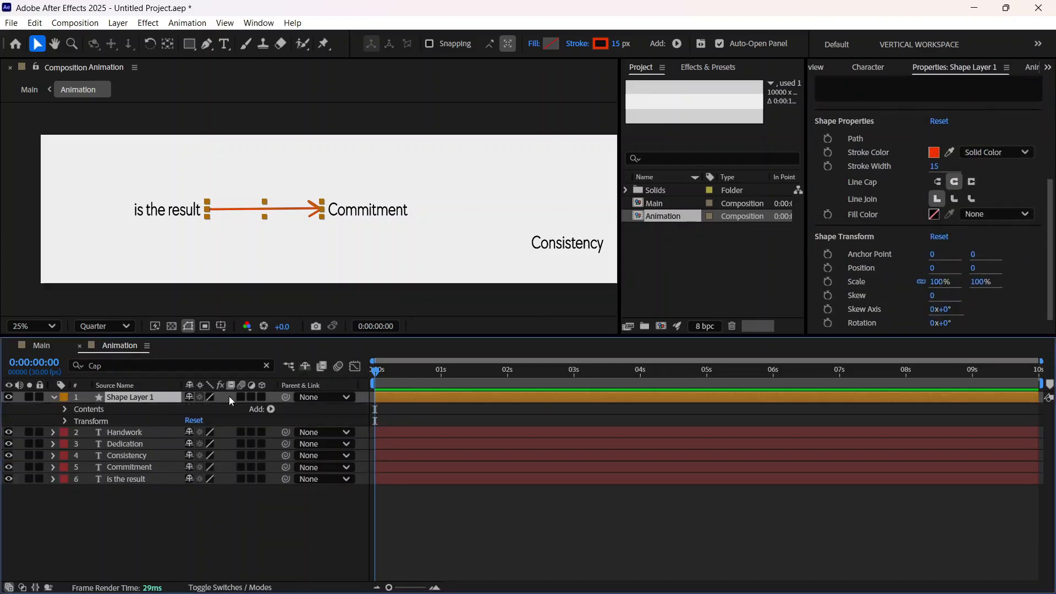
click(271, 409)
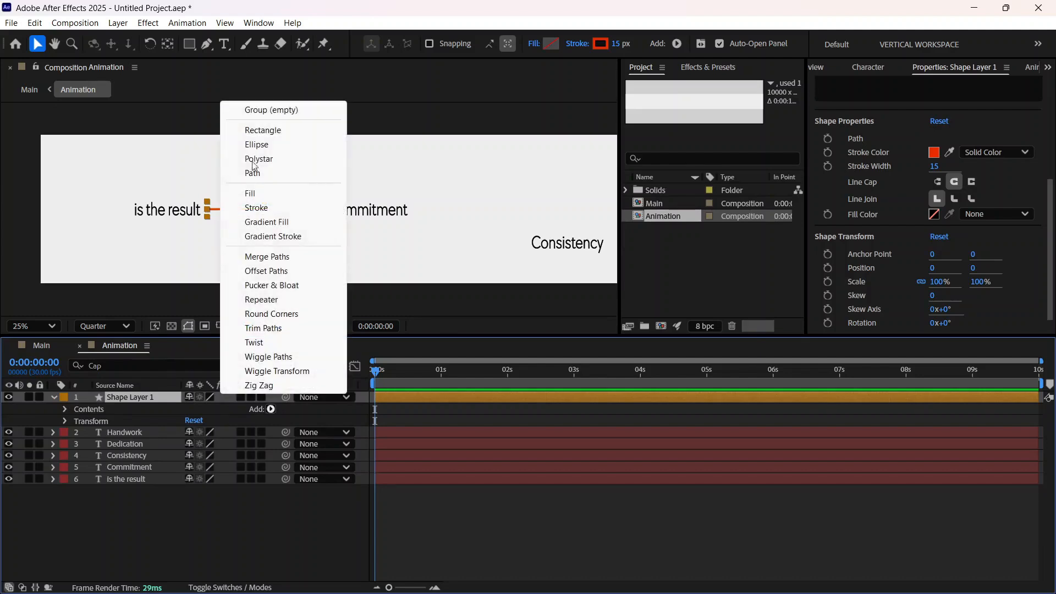
click(271, 329)
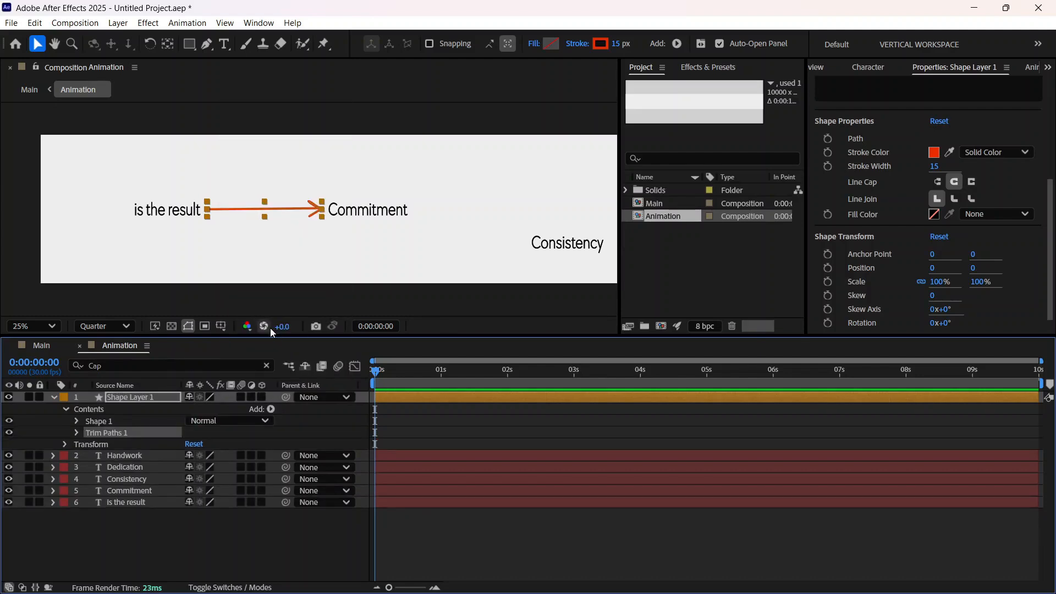
click(77, 432)
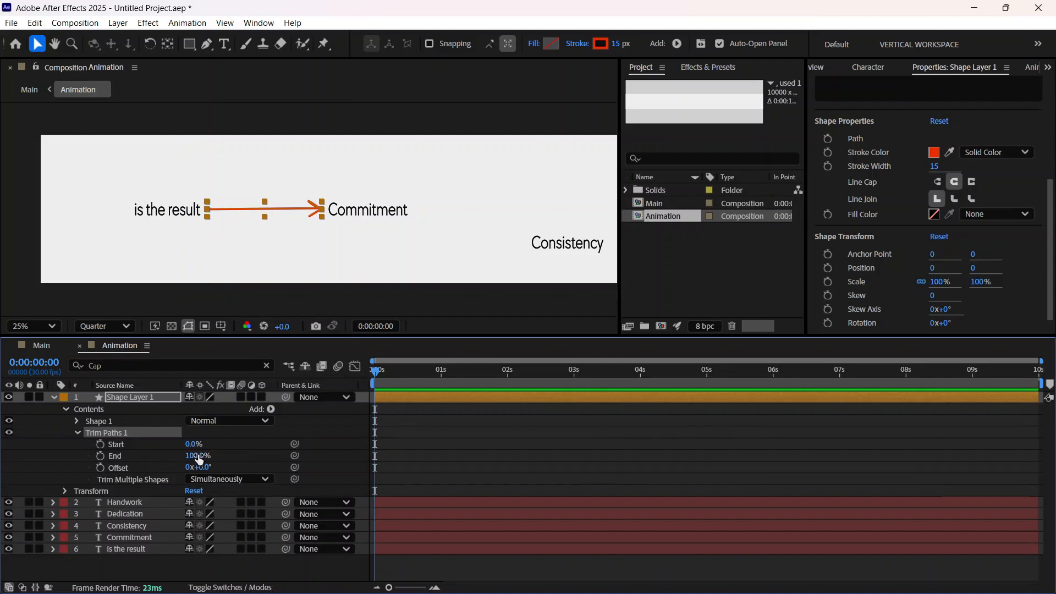
drag(199, 459, 81, 465)
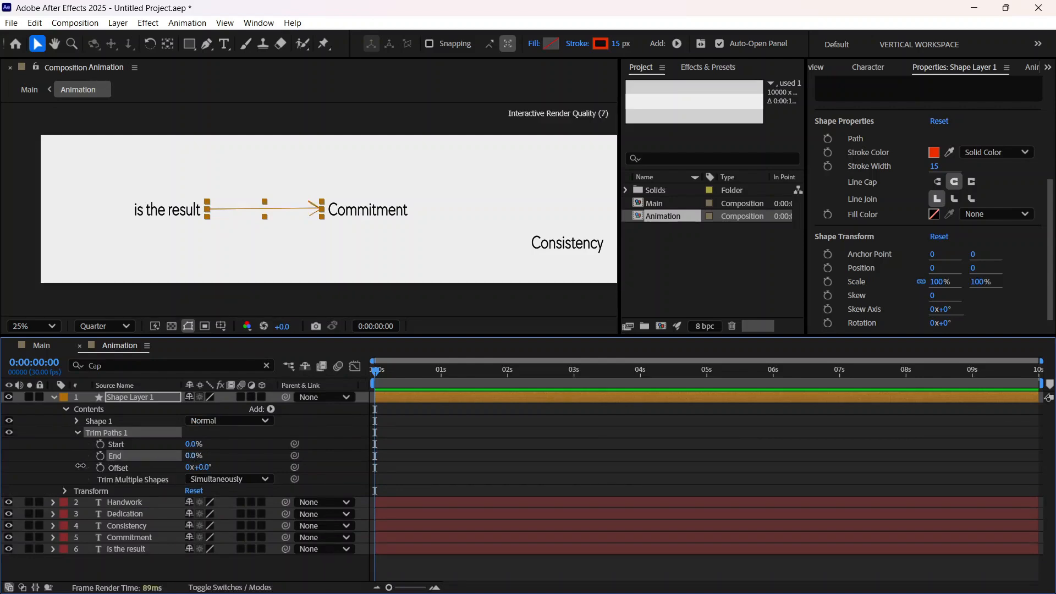
Step: Keyframe the Trim Paths Start from 0% at 0:00 to 100% at 1:00 so the arrow draws on
click(101, 445)
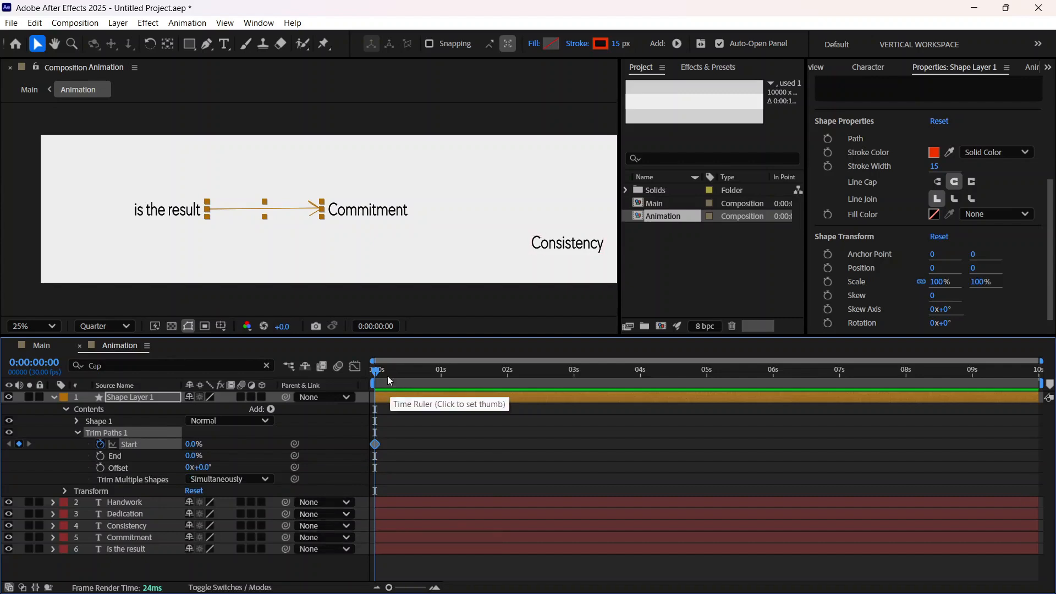
drag(380, 380, 441, 382)
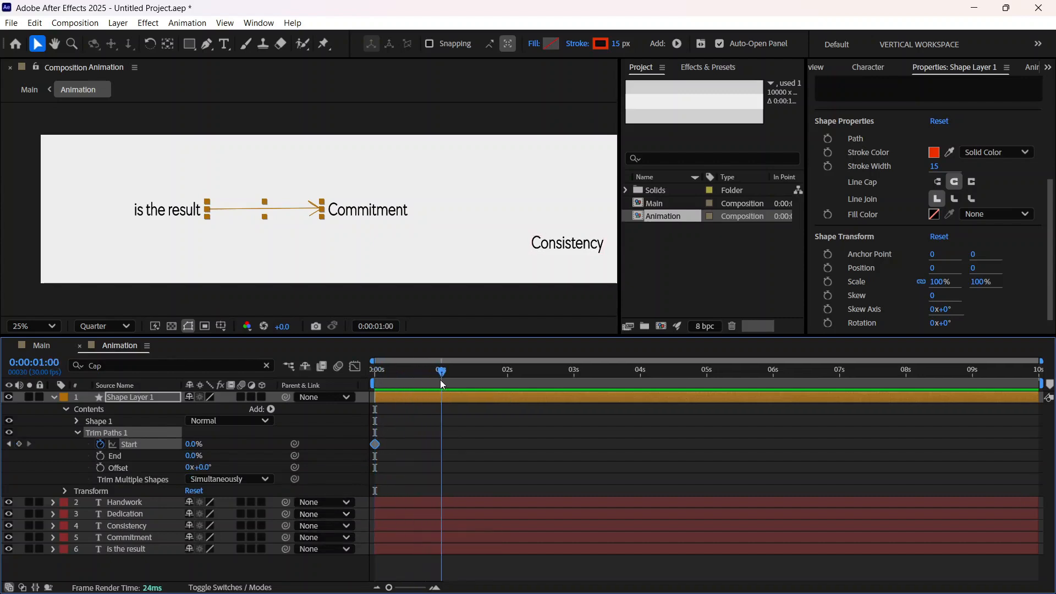
drag(183, 445, 441, 444)
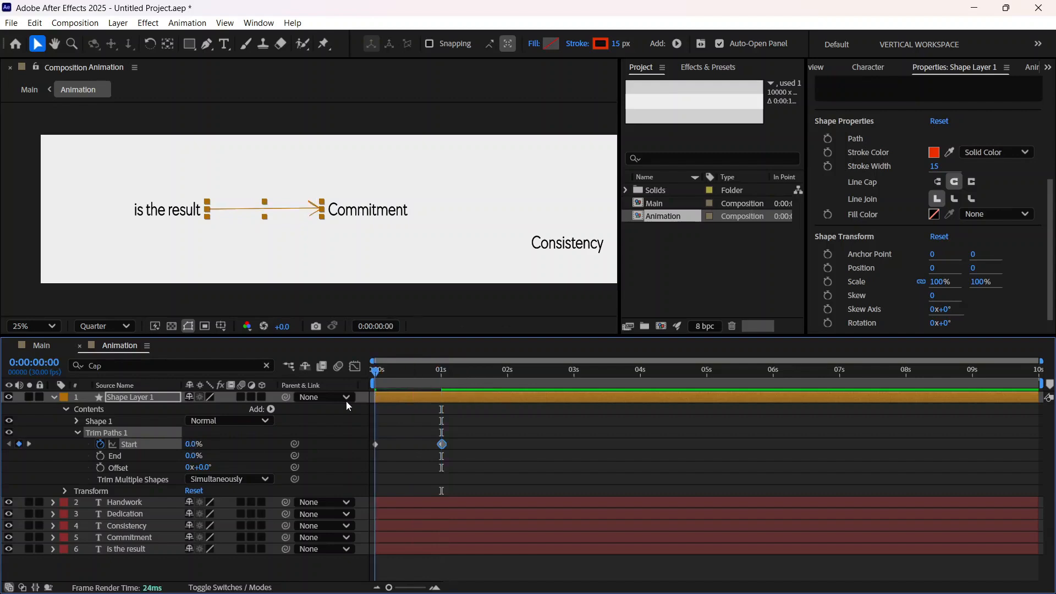
Step: Preview the arrow's draw-on and shorten it by moving the 100% Start keyframe back to about frame 12
key(Home)
key(space)
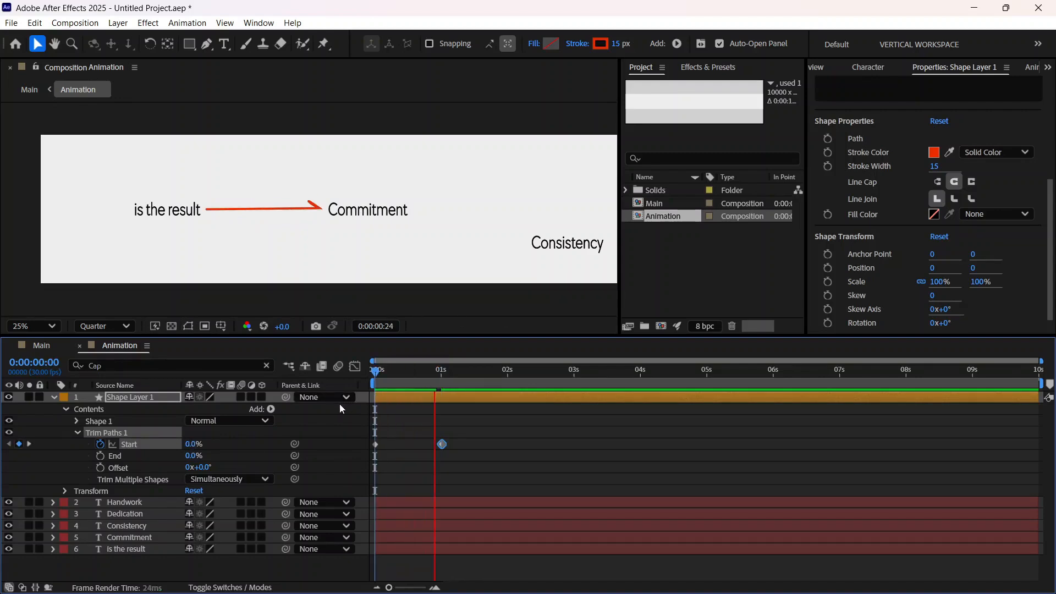
key(space)
drag(440, 447, 403, 451)
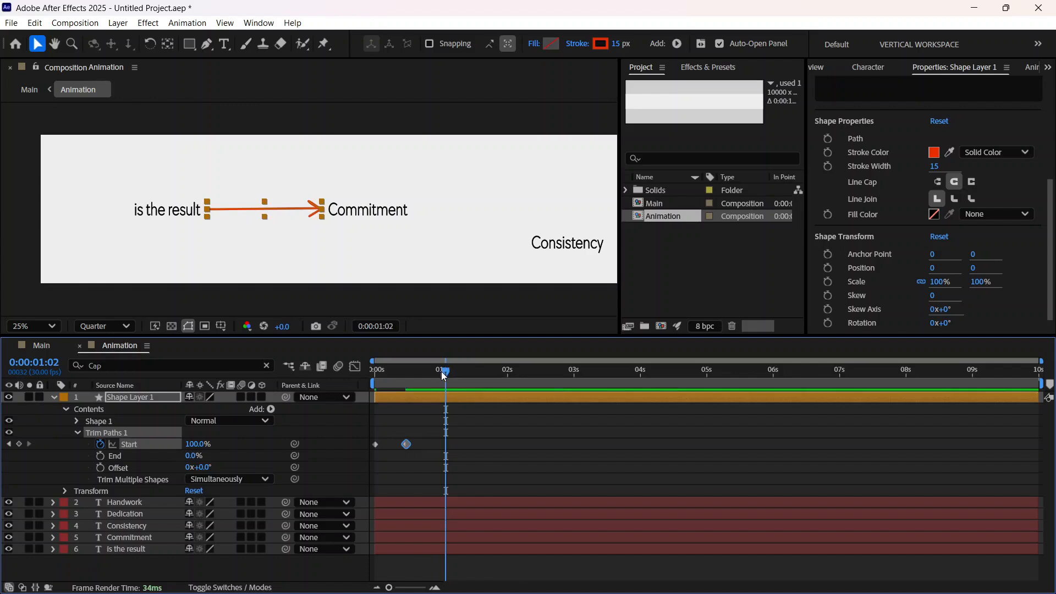
drag(445, 371, 330, 402)
key(space)
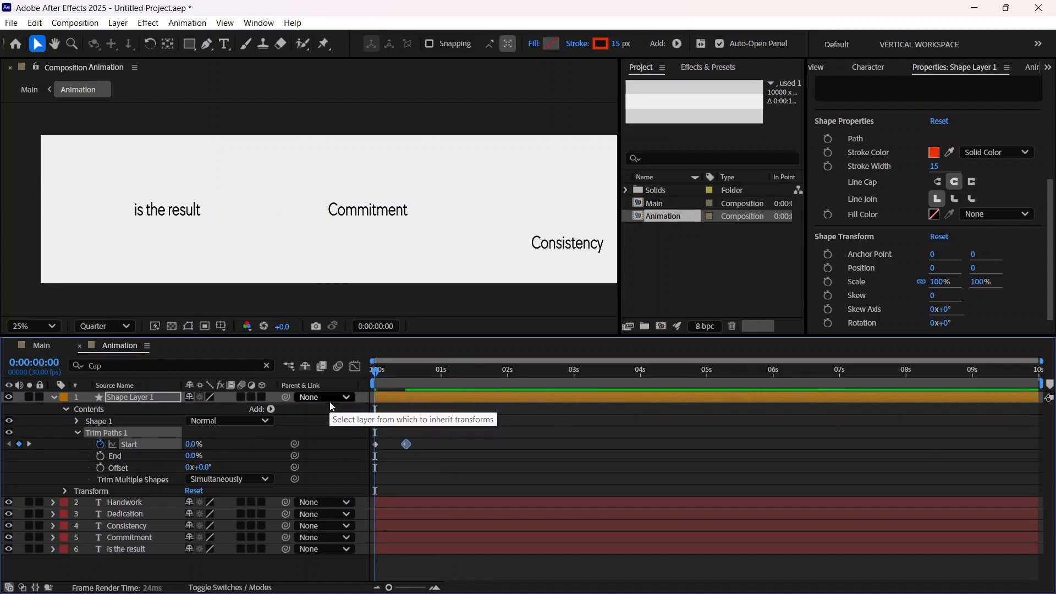
key(space)
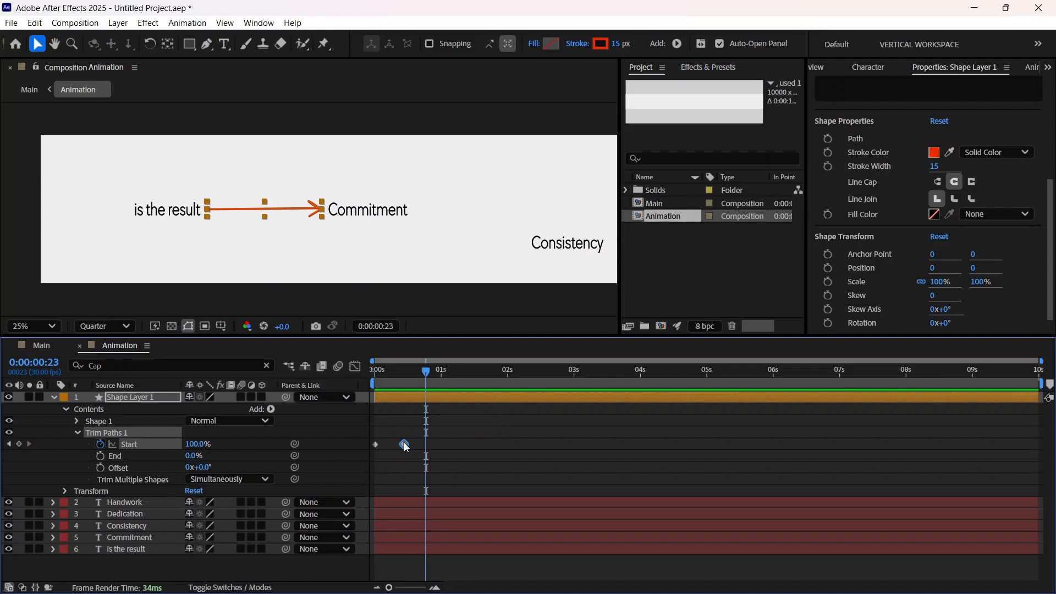
drag(403, 444, 401, 443)
key(Home)
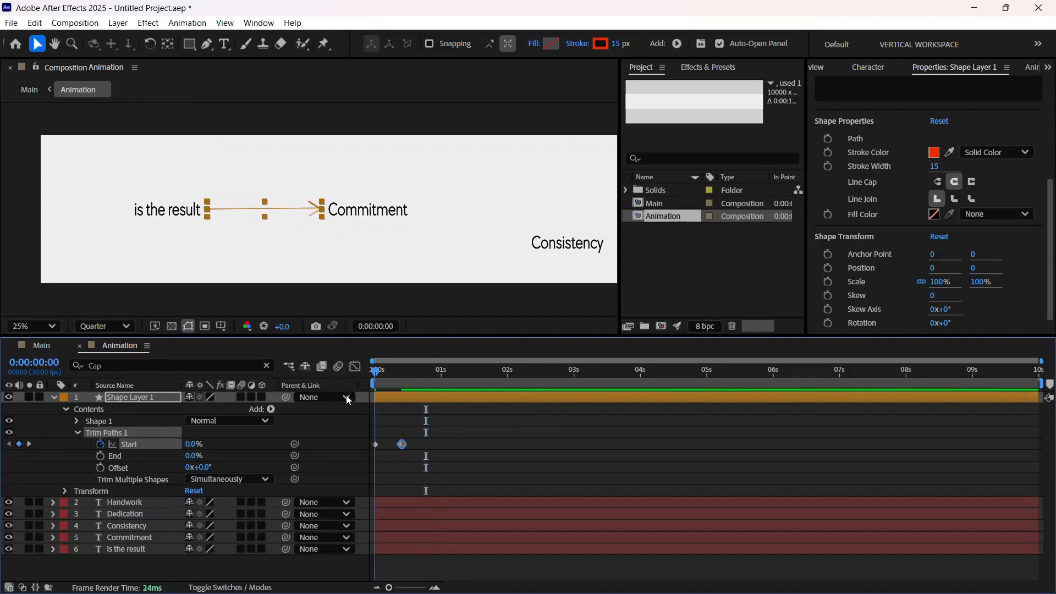
key(ctrl+shift+h)
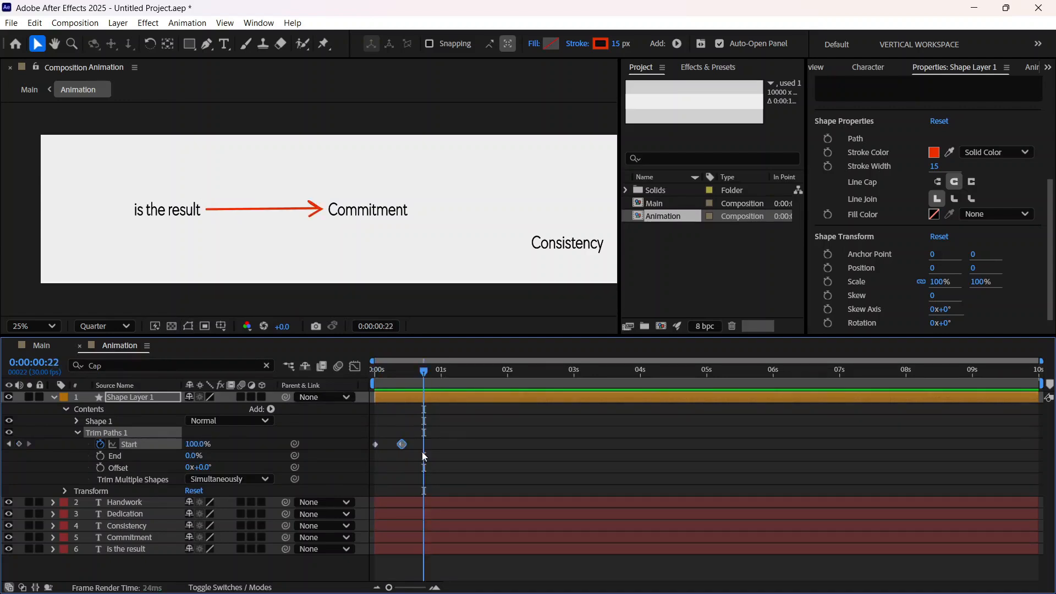
Step: Ease both Start keyframes and extend their influence handles inward in the speed graph, giving a sharper peak of about 500 %/sec
drag(439, 453, 369, 435)
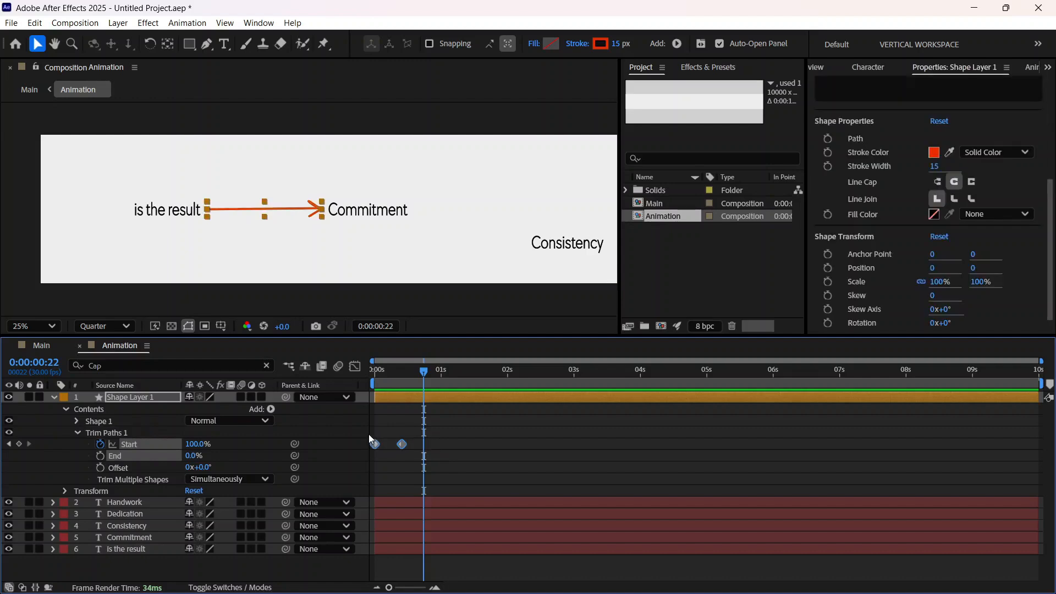
click(355, 366)
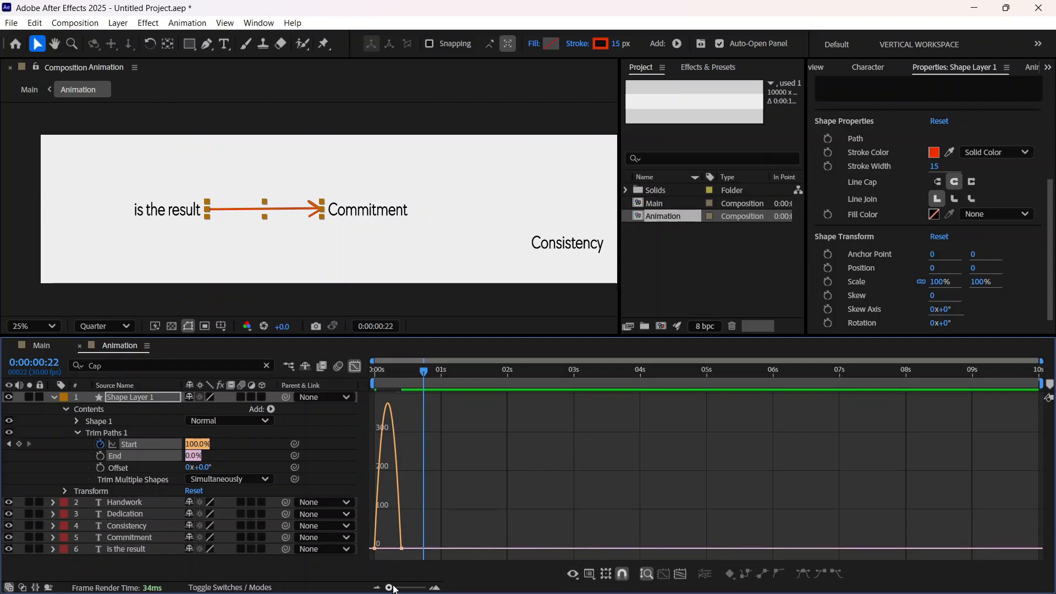
drag(390, 588, 418, 587)
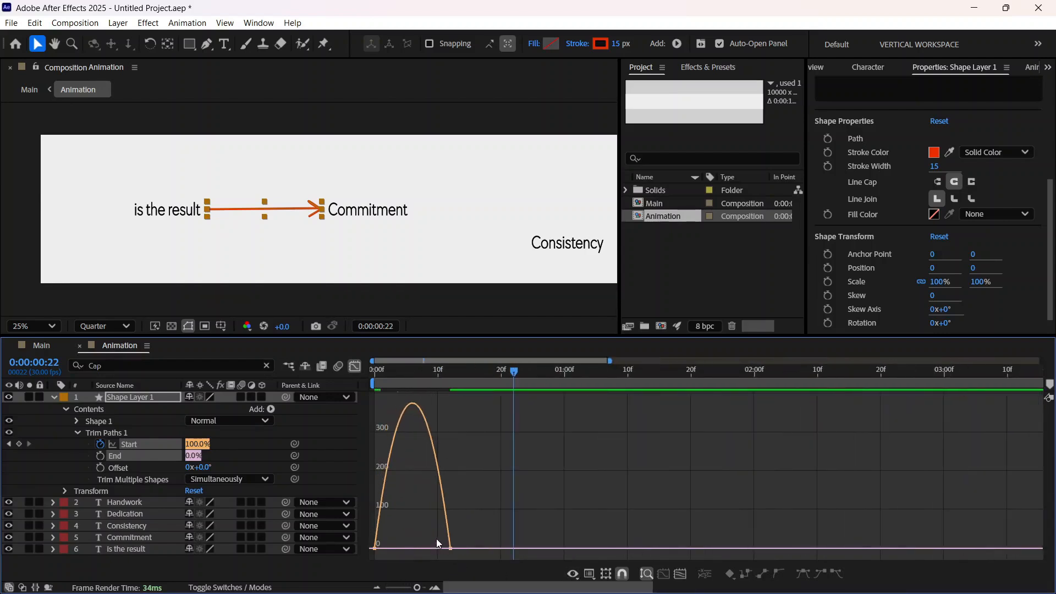
click(450, 548)
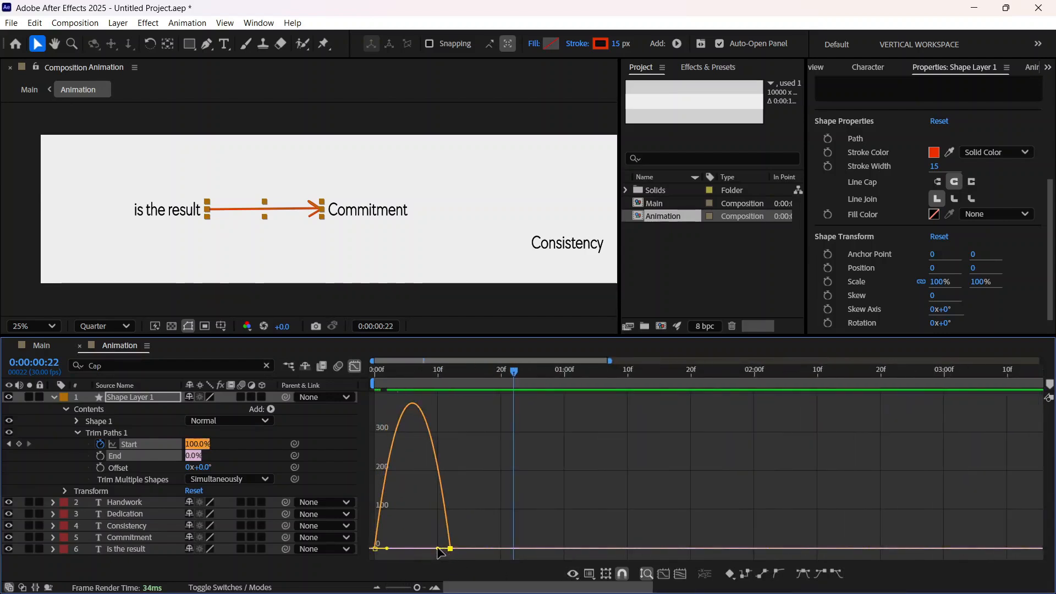
drag(440, 550, 395, 549)
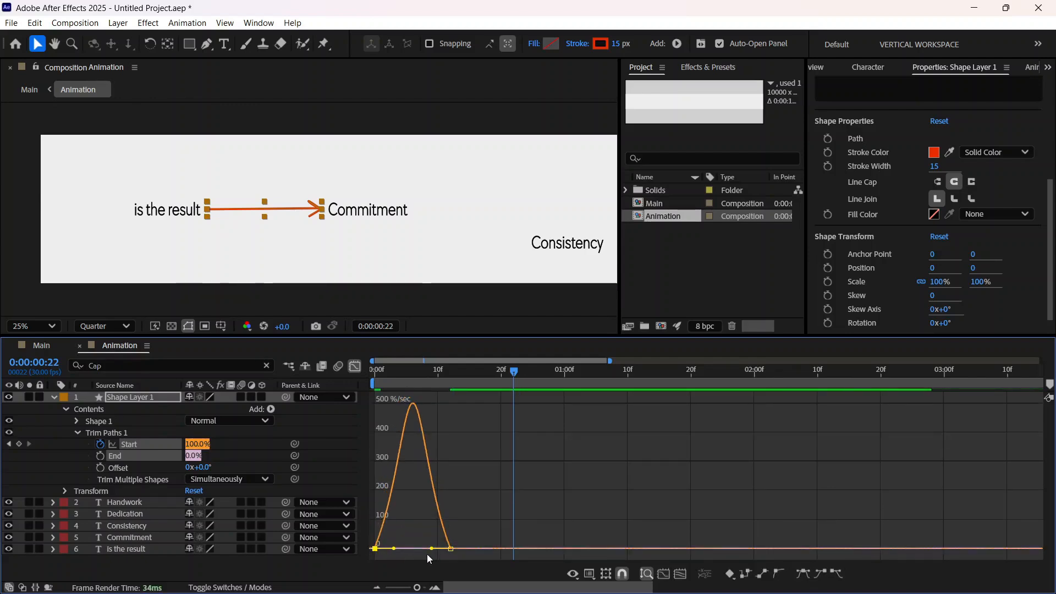
Step: Play back the eased arrow animation from the start of the composition
drag(522, 368, 371, 370)
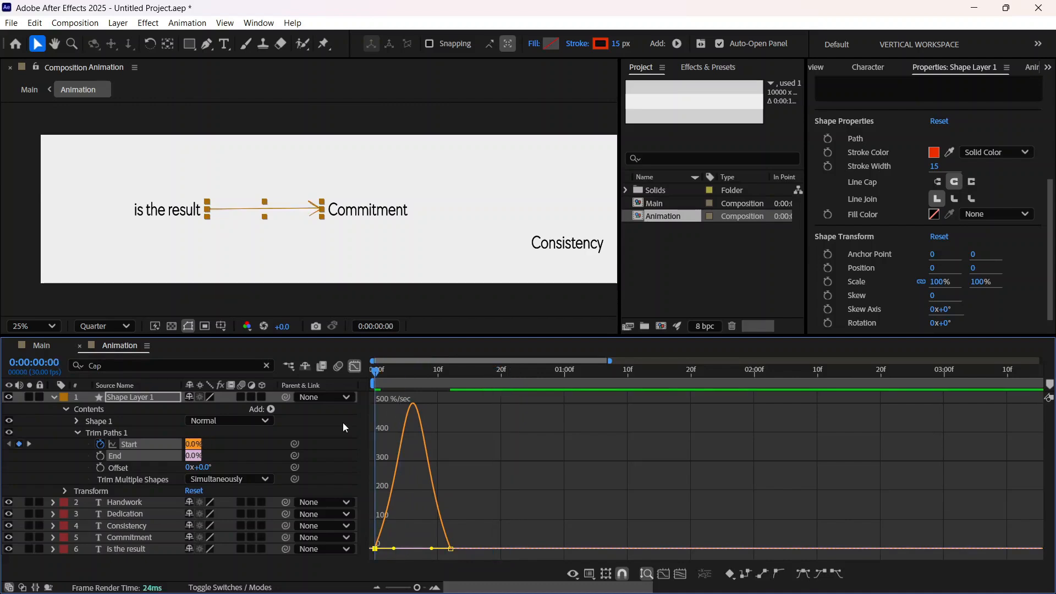
key(space)
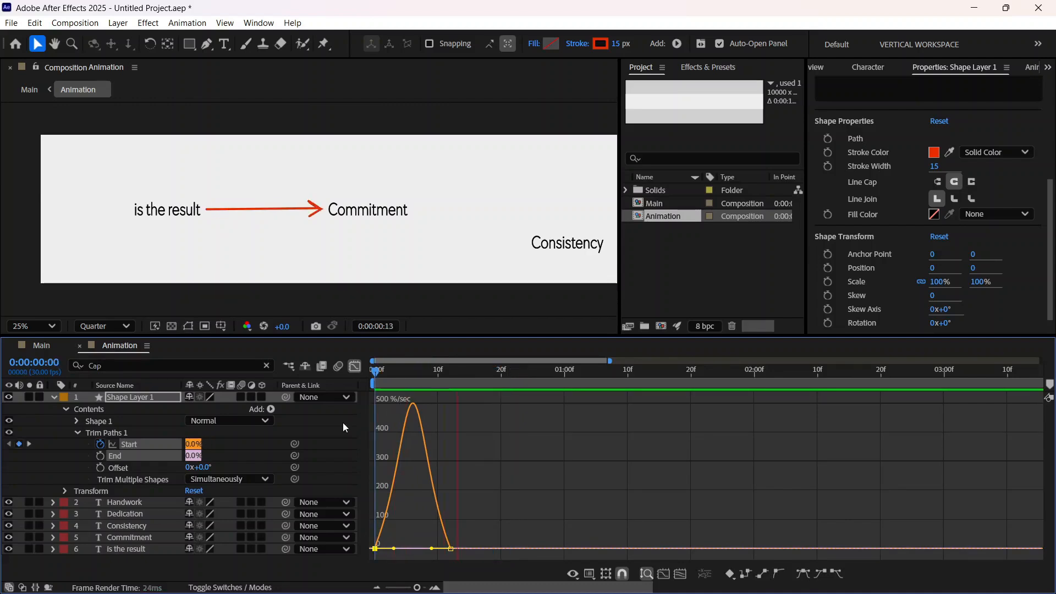
click(514, 371)
key(space)
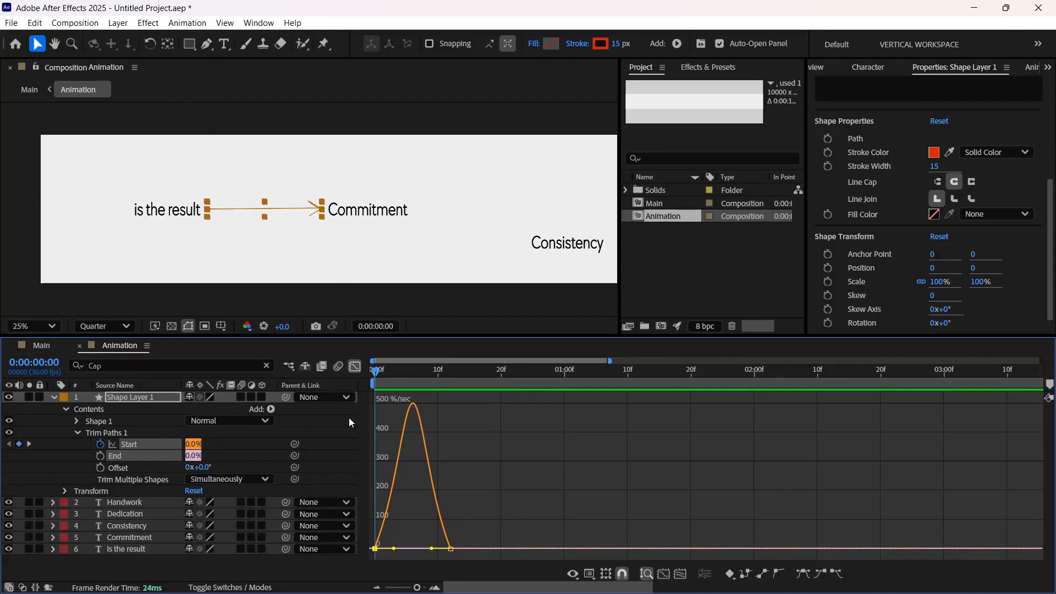
Step: Return from the speed graph to the keyframe view and move the arrow's 100% Start keyframe earlier to about frame 10
click(355, 367)
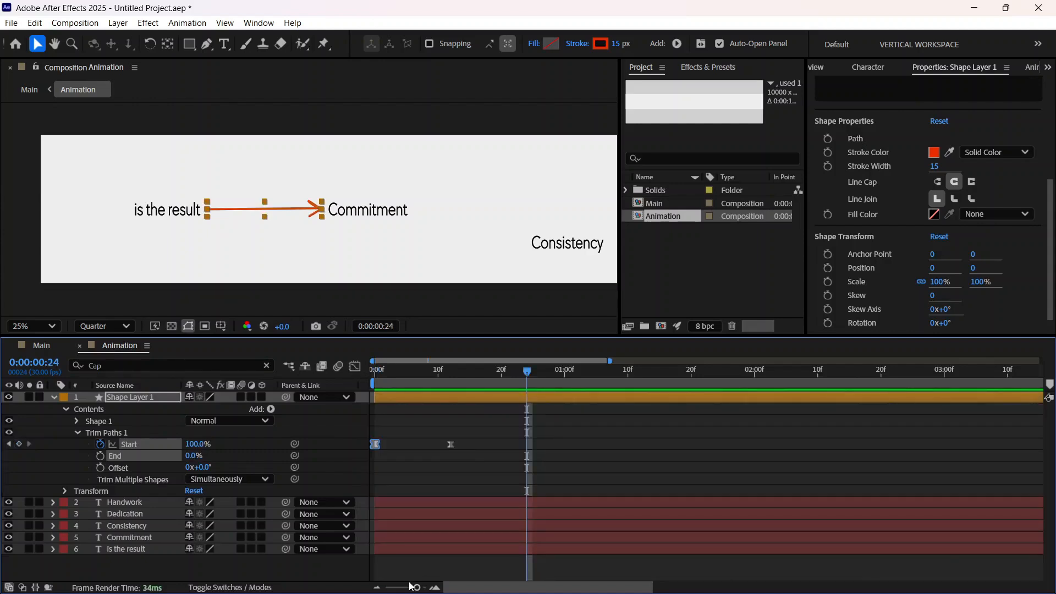
drag(413, 587, 399, 589)
click(412, 445)
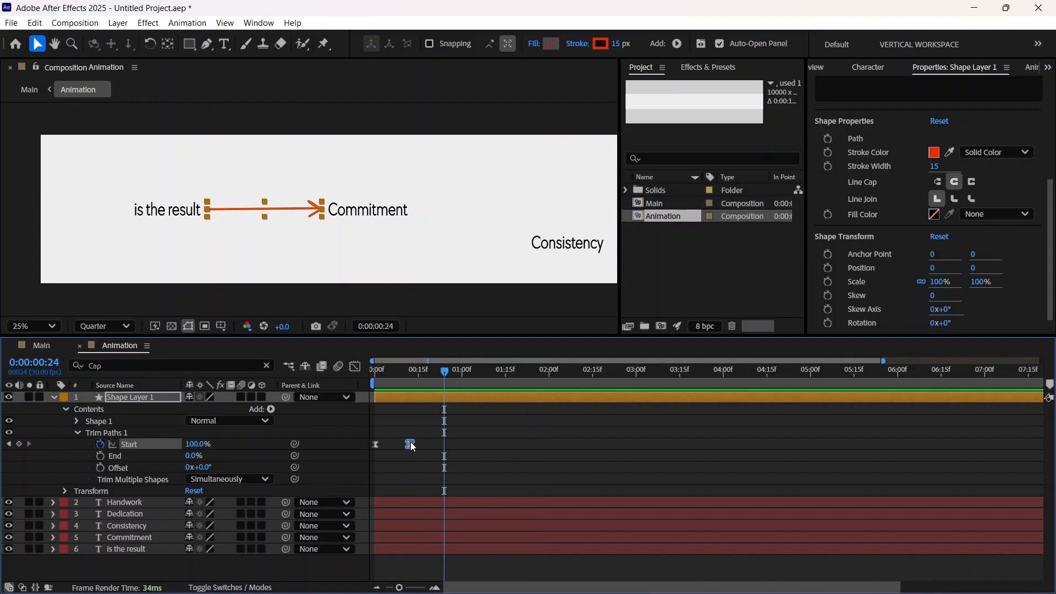
drag(413, 447, 403, 449)
Step: Play back the shortened arrow draw-on repeatedly from the start of the composition
drag(444, 375, 372, 395)
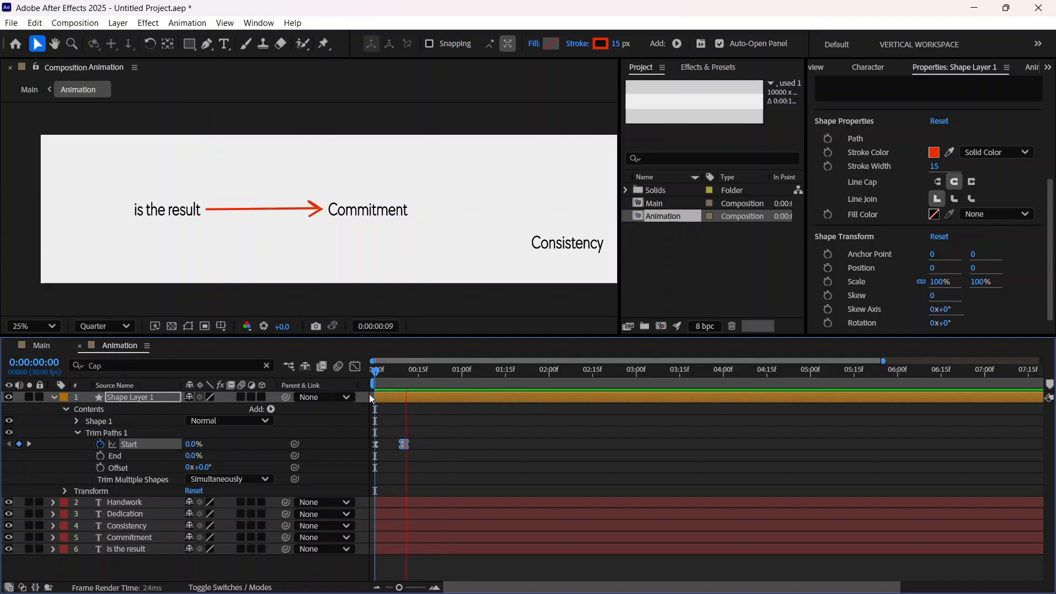
click(444, 372)
key(space)
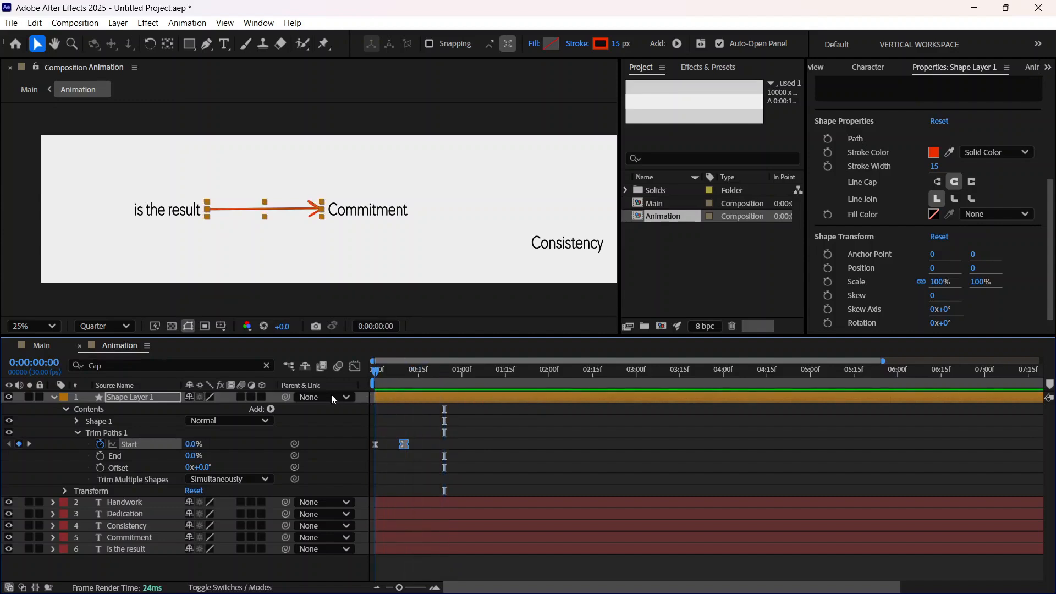
key(space)
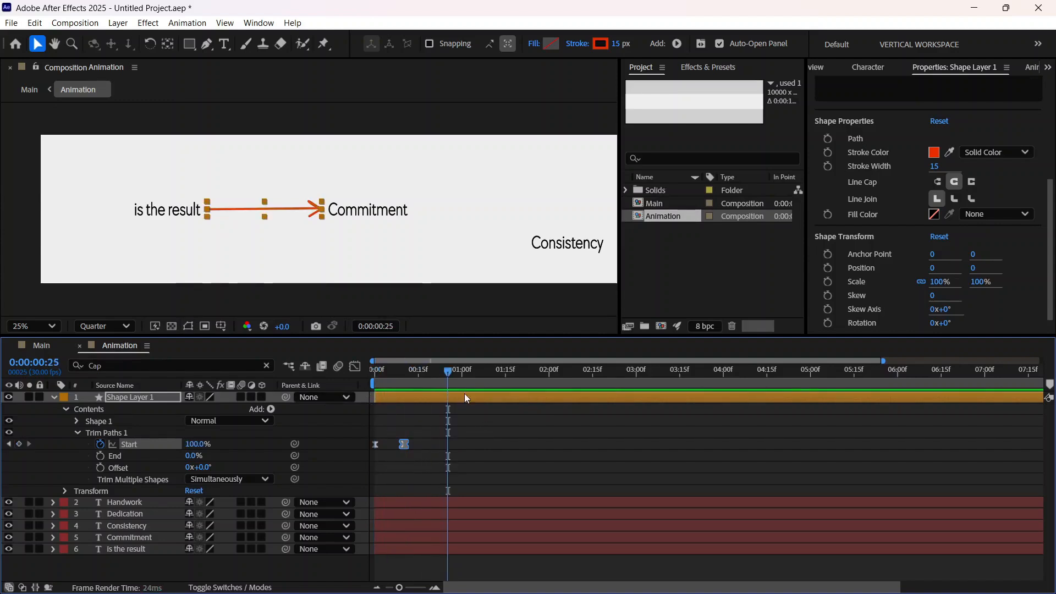
drag(452, 372, 331, 402)
key(space)
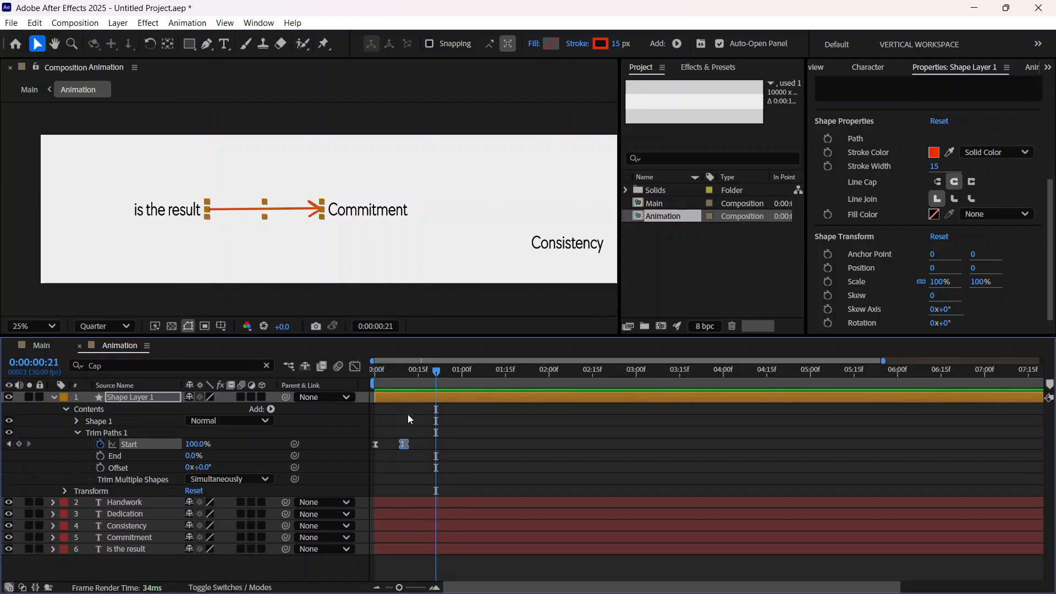
Step: With no layer selected, draw a curved arrow with the Pen tool from above the canvas down to the word Commitment, including a rough arrowhead
click(55, 397)
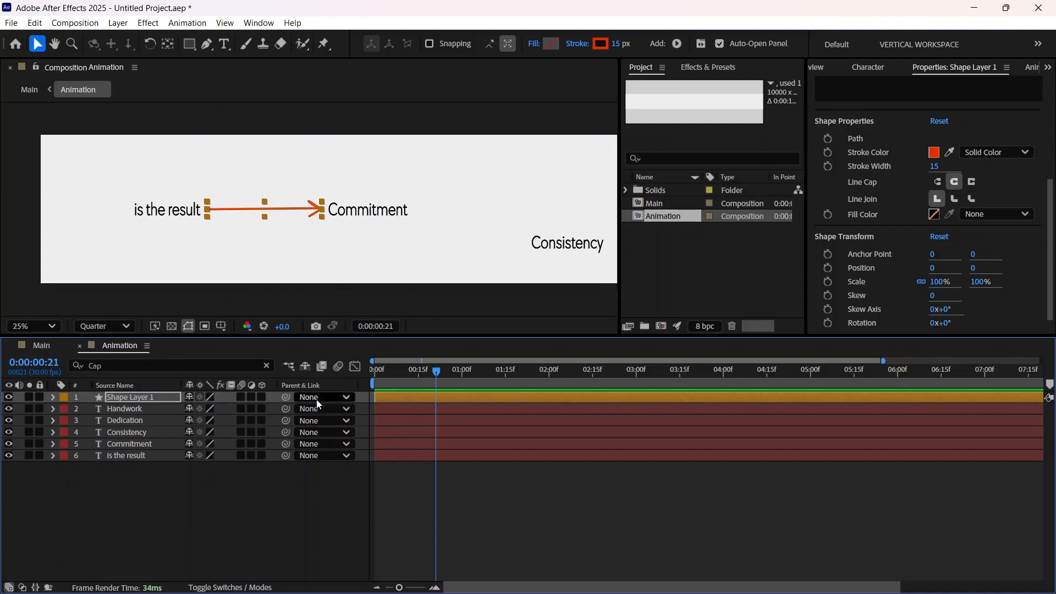
click(166, 507)
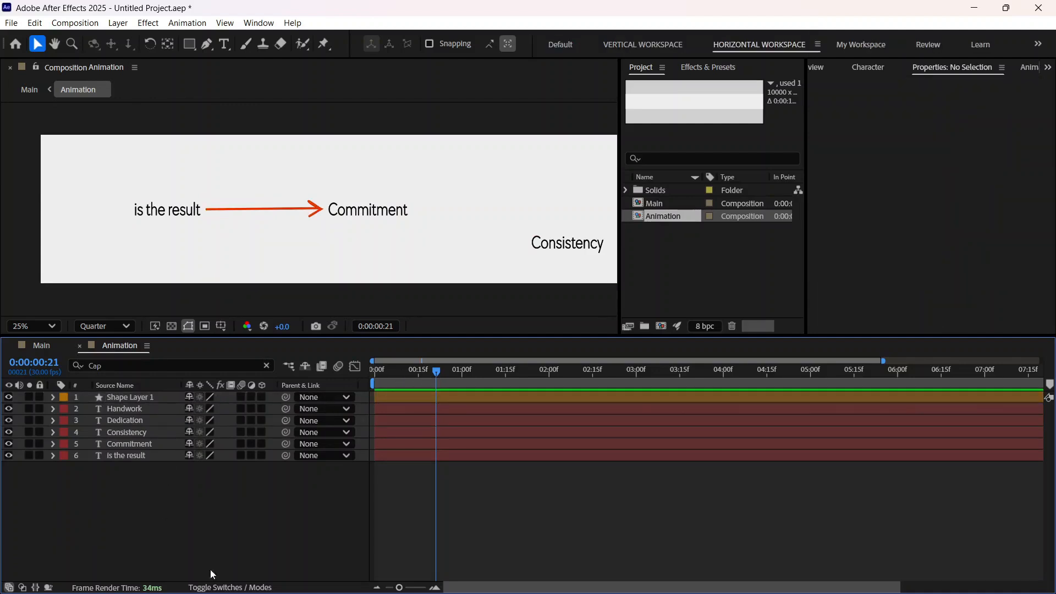
click(207, 46)
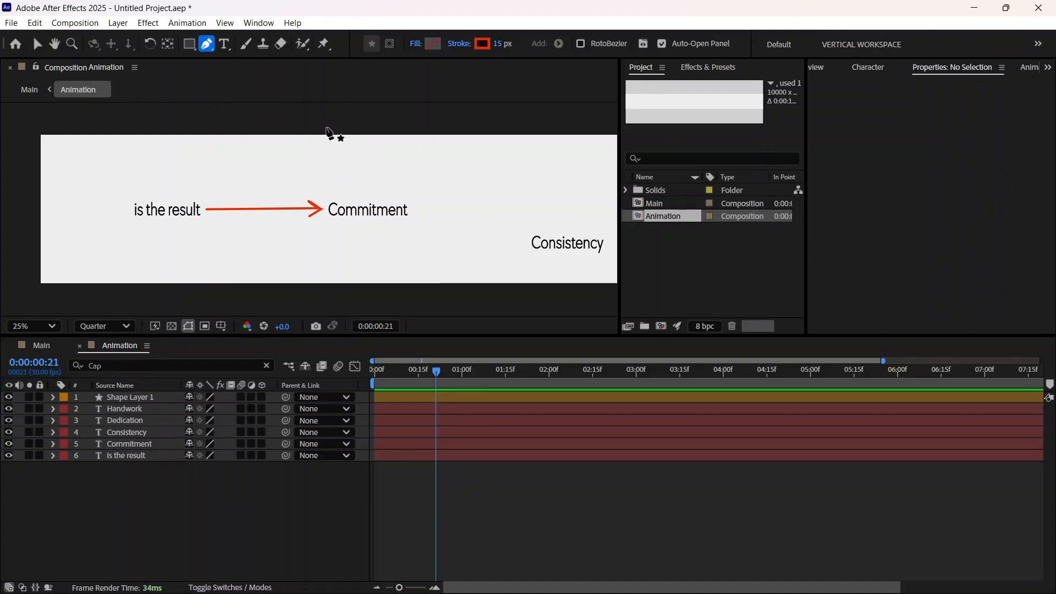
click(327, 127)
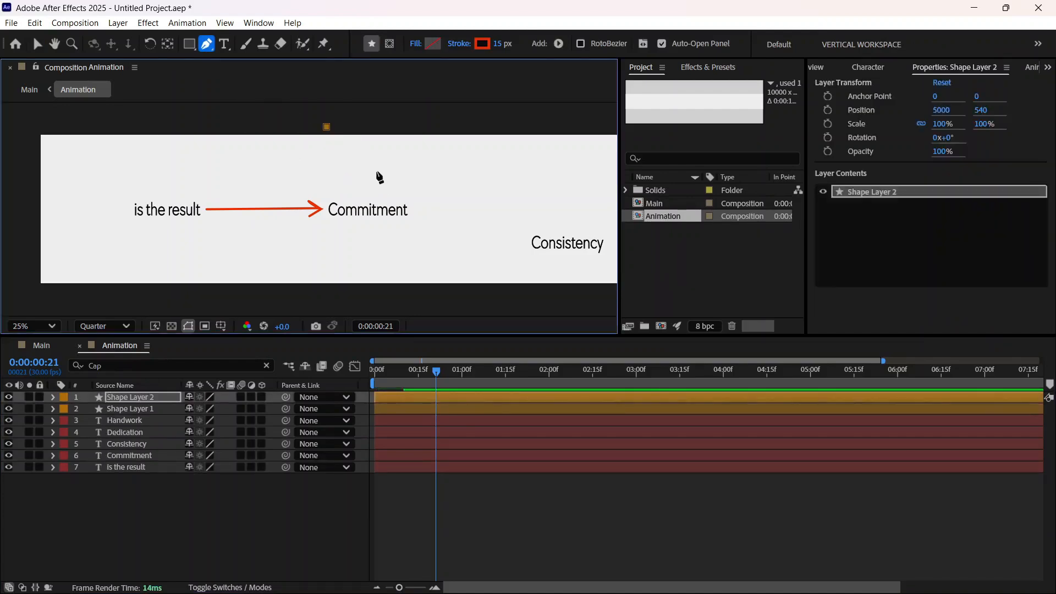
drag(376, 171, 376, 187)
click(375, 195)
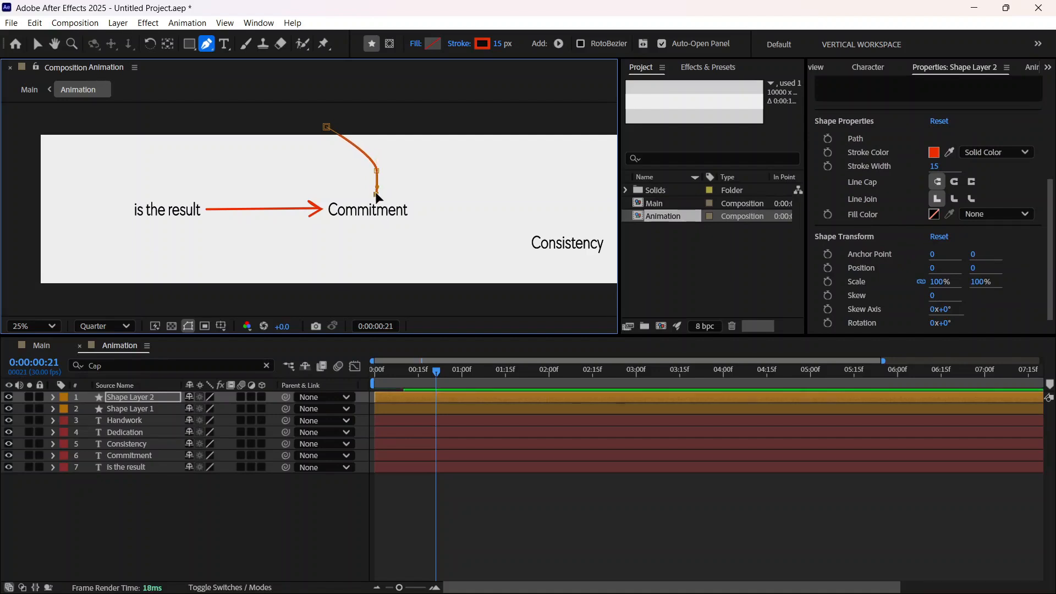
click(389, 185)
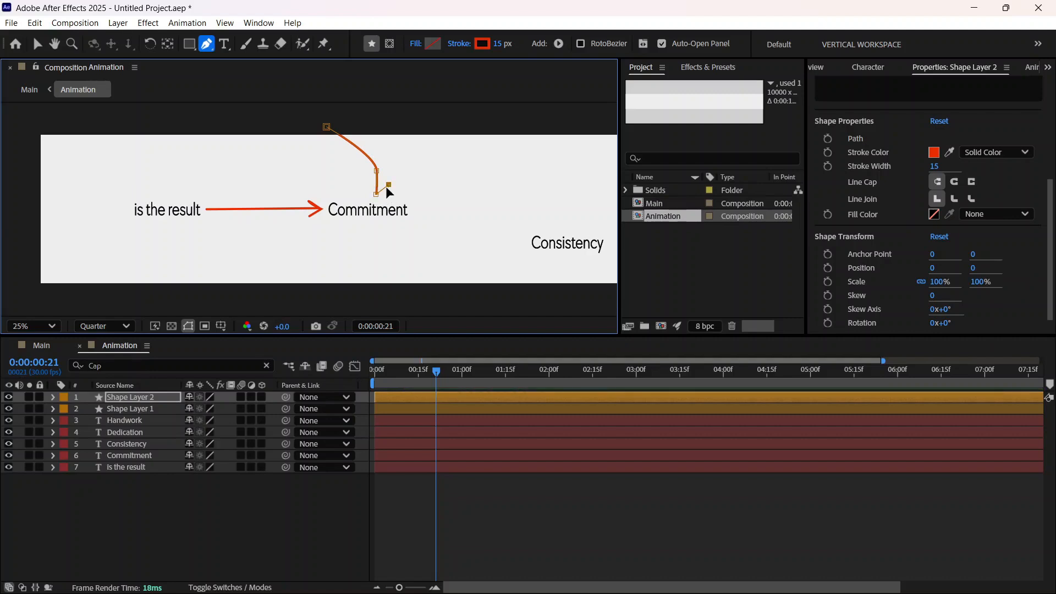
click(383, 197)
click(362, 184)
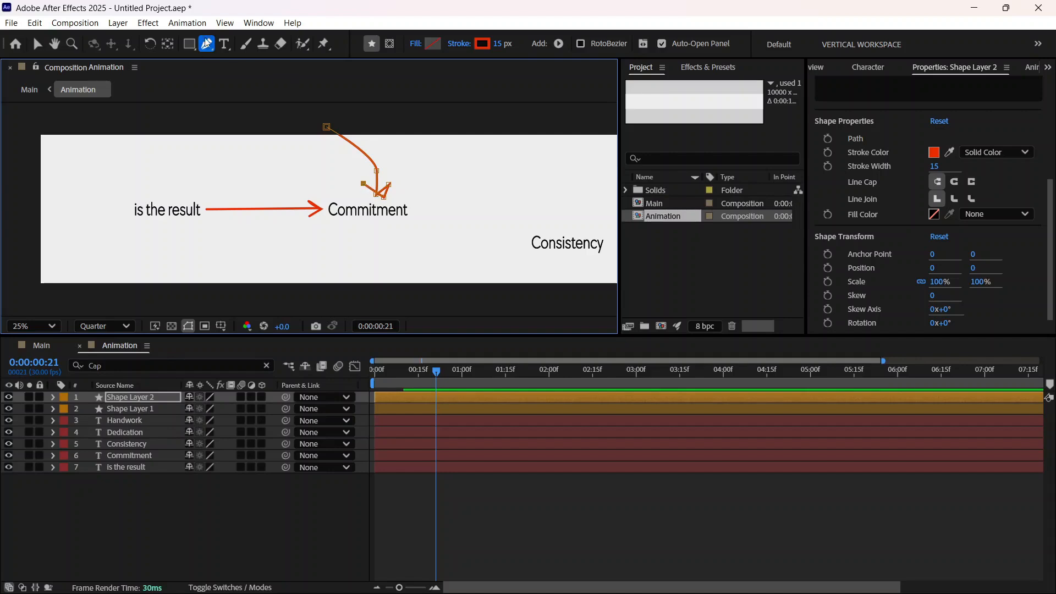
Step: Refine the new arrowhead by moving its stray point onto the tip and bringing both barb ends slightly inward
scroll(374, 199, up, 3)
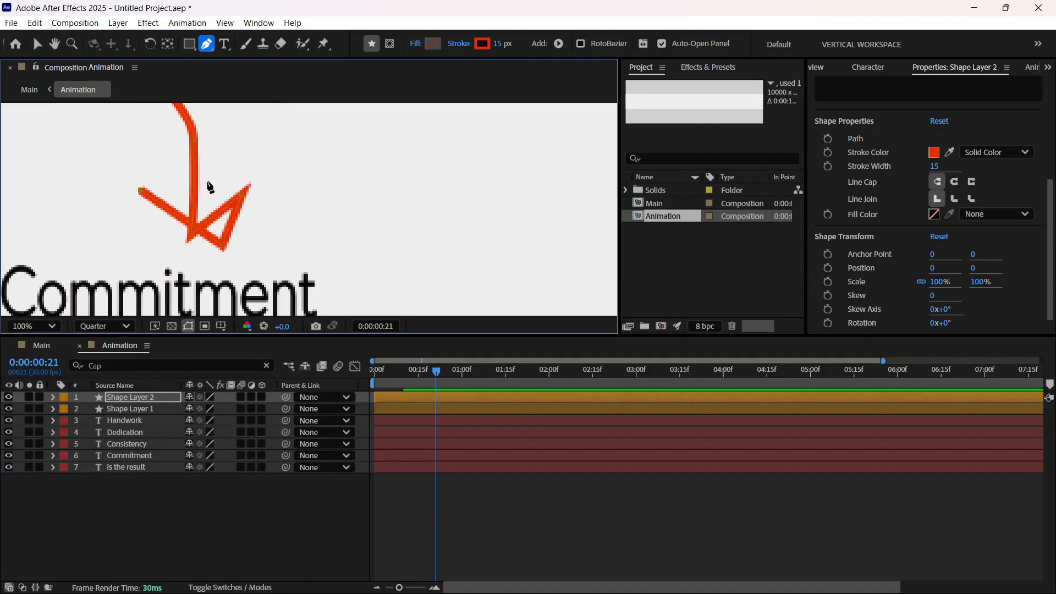
drag(222, 249, 189, 239)
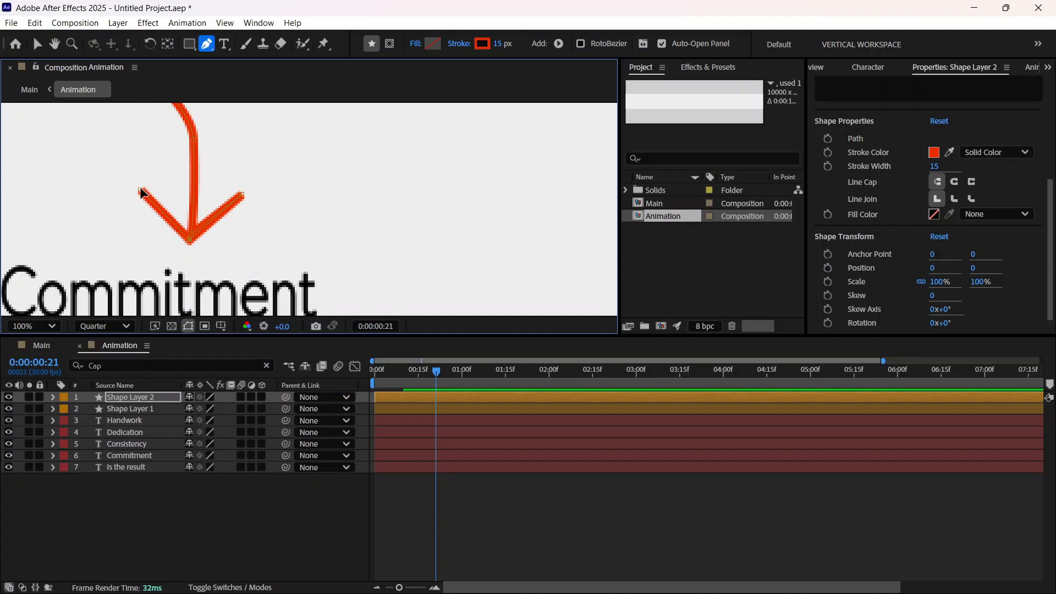
drag(141, 191, 155, 191)
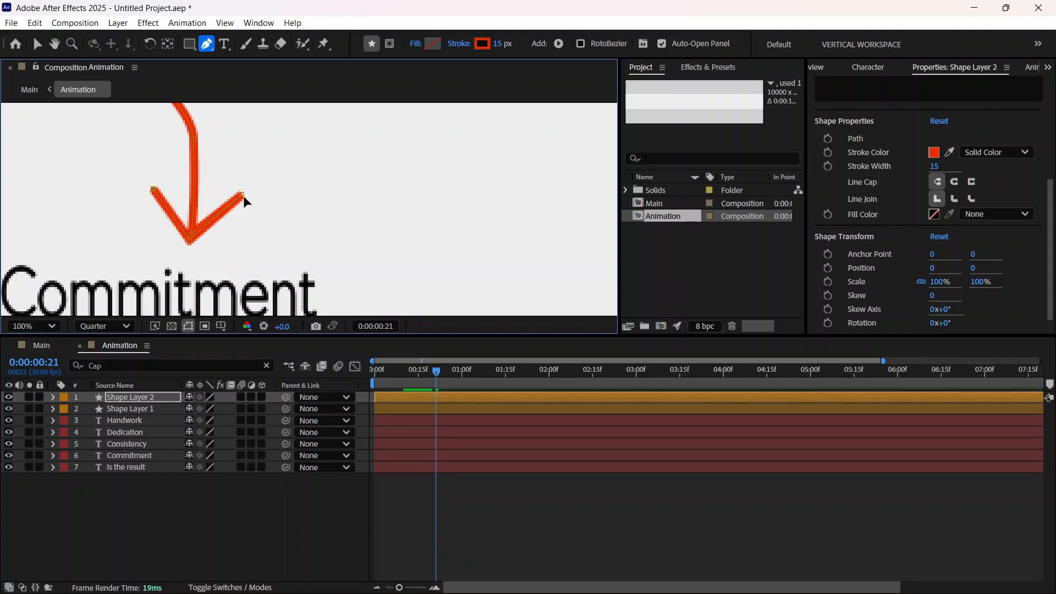
drag(242, 195, 238, 194)
scroll(198, 144, up, 1)
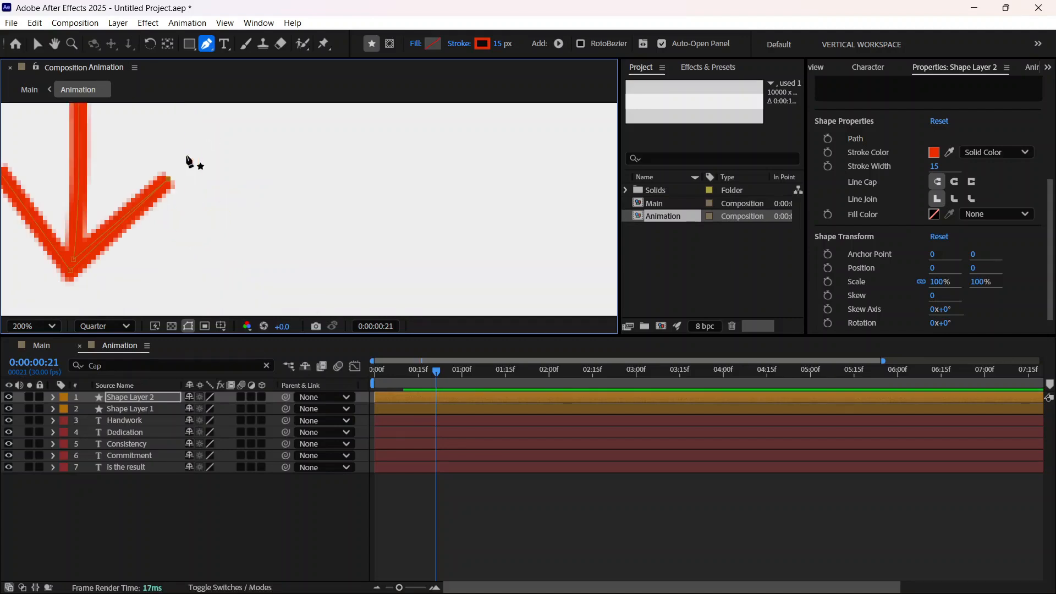
Step: Adjust the bend in the new arrow's shaft above Commitment by reshaping its curve point and direction handle
scroll(151, 177, down, 1)
scroll(160, 178, down, 1)
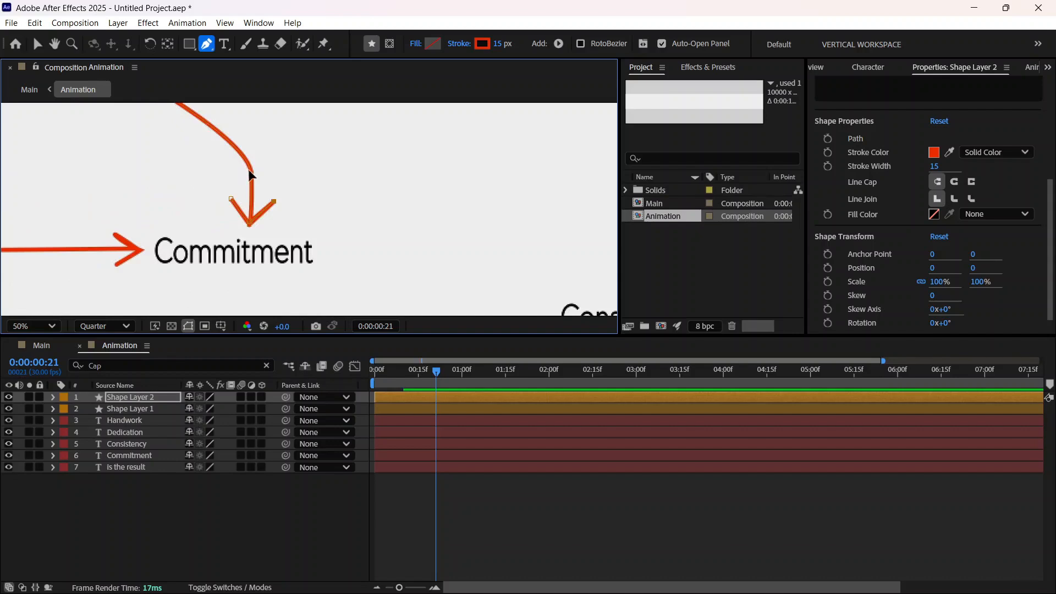
drag(252, 175, 246, 138)
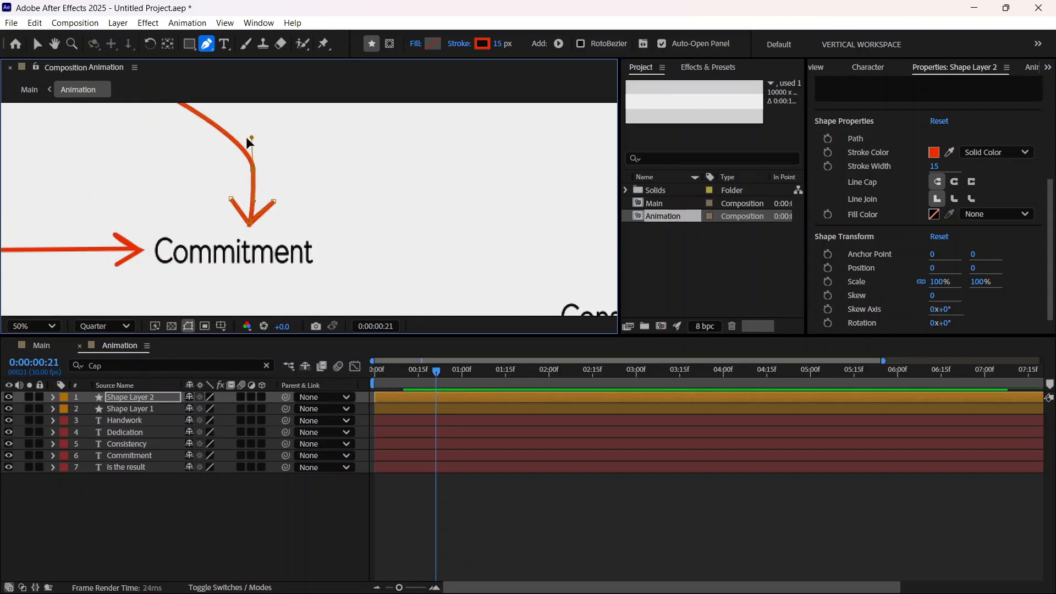
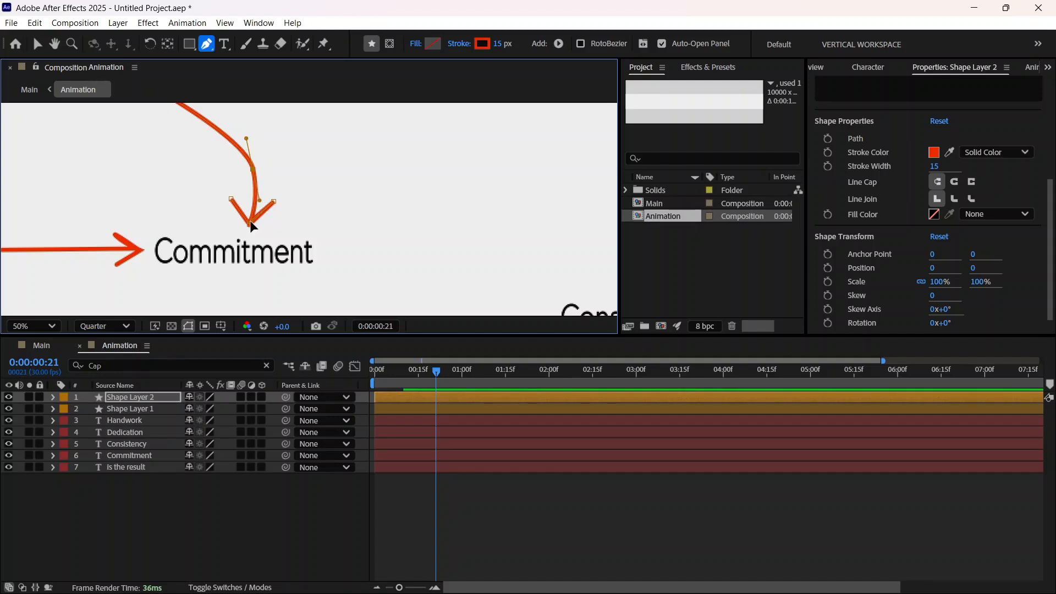
Step: Nudge the tip of the curved arrow's head slightly upward, away from the word Commitment
key(period)
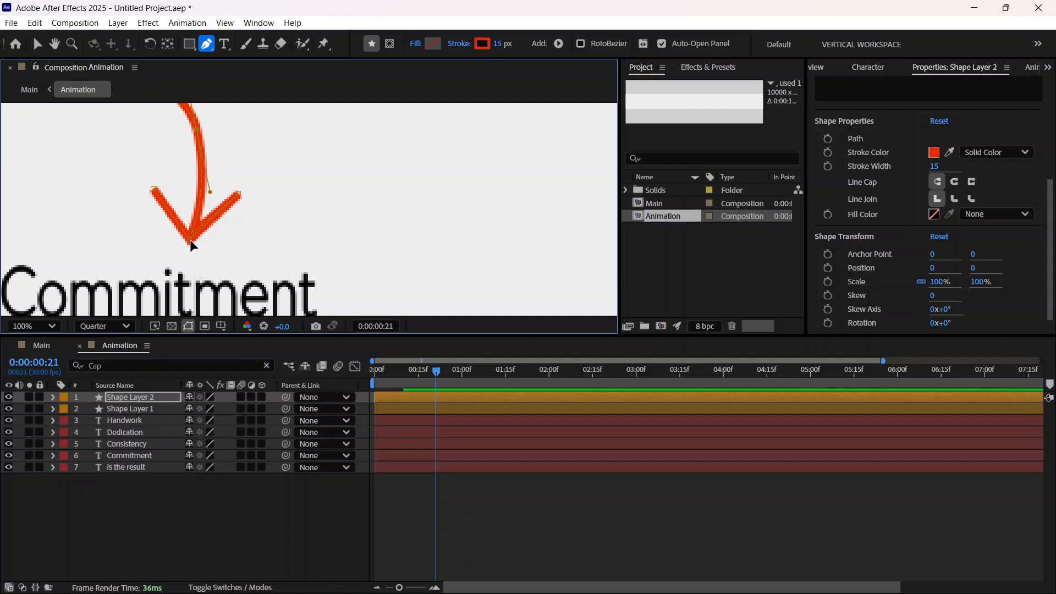
drag(191, 240, 191, 237)
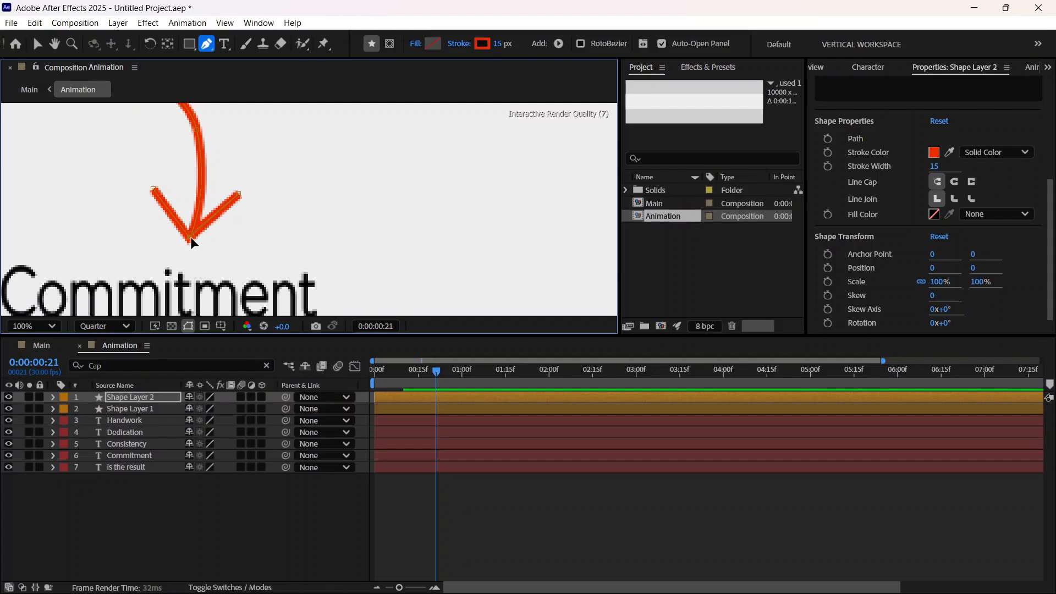
key(comma)
key(comma)
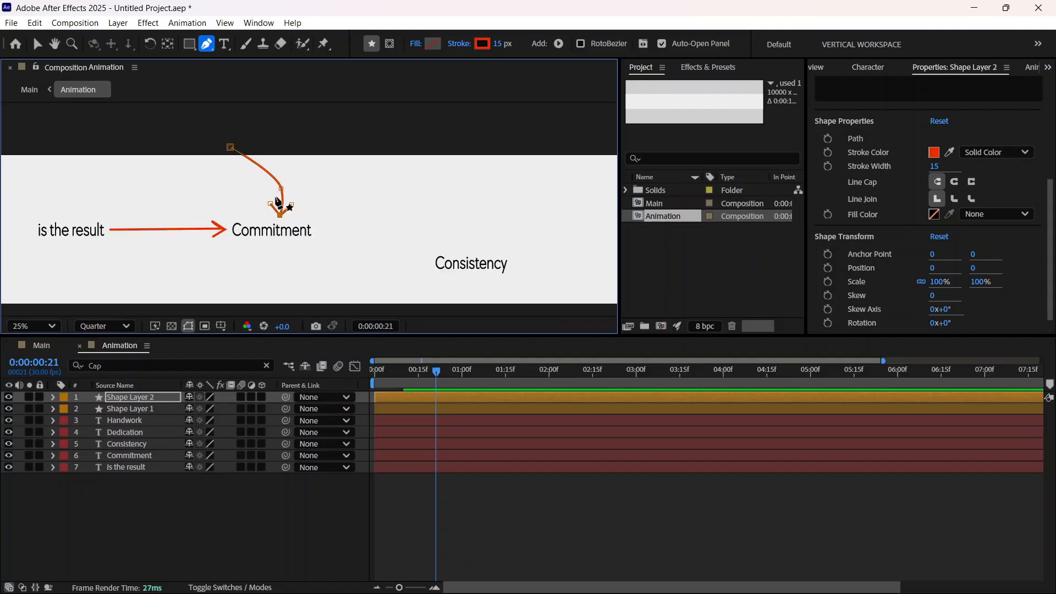
key(period)
key(comma)
Step: Add Trim Paths to the curved arrow's shape layer and set its End to 0%
click(38, 44)
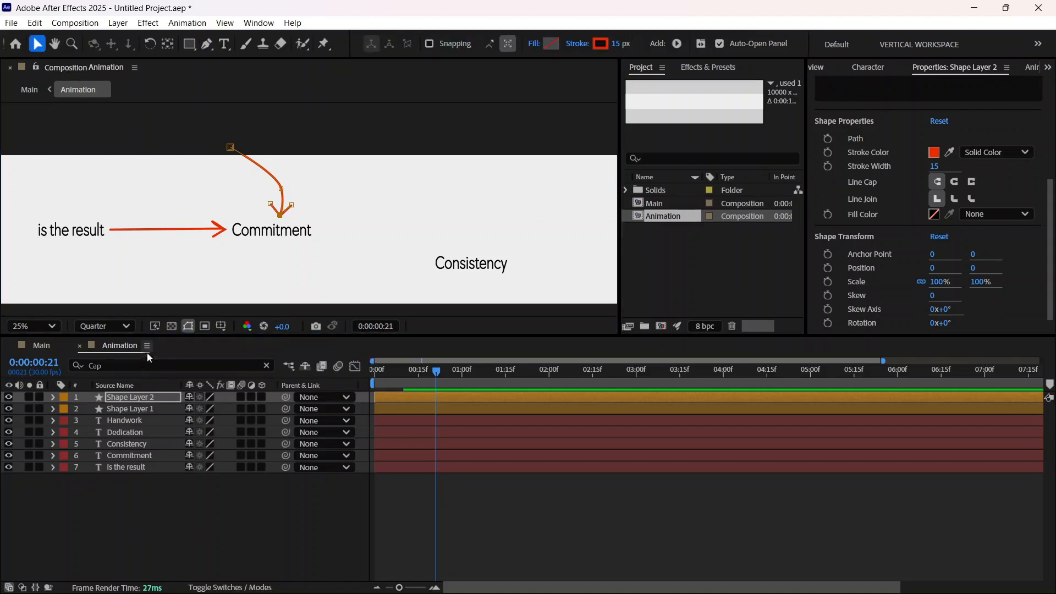
click(52, 397)
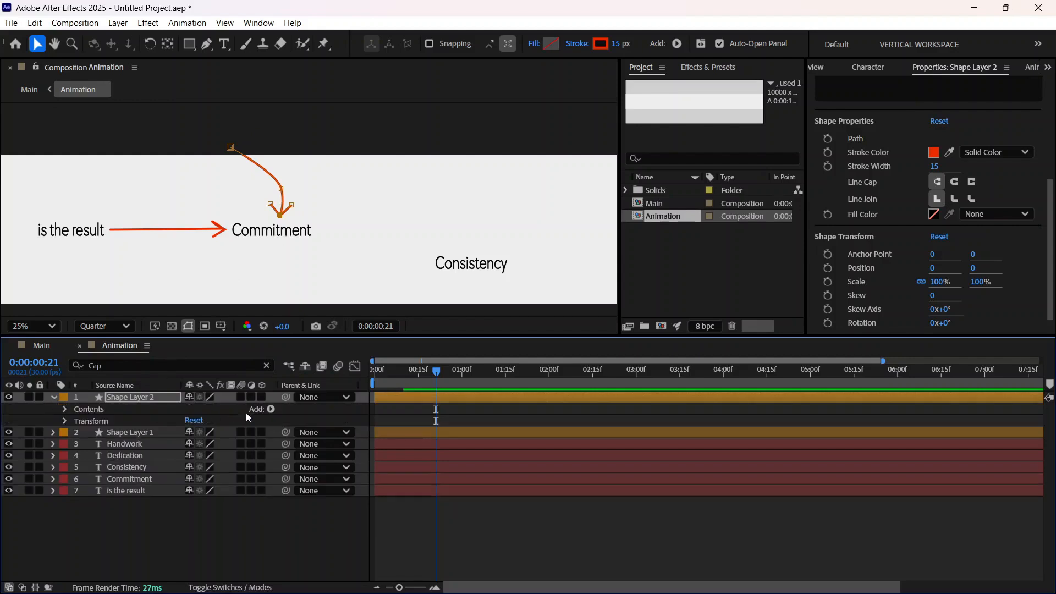
click(271, 409)
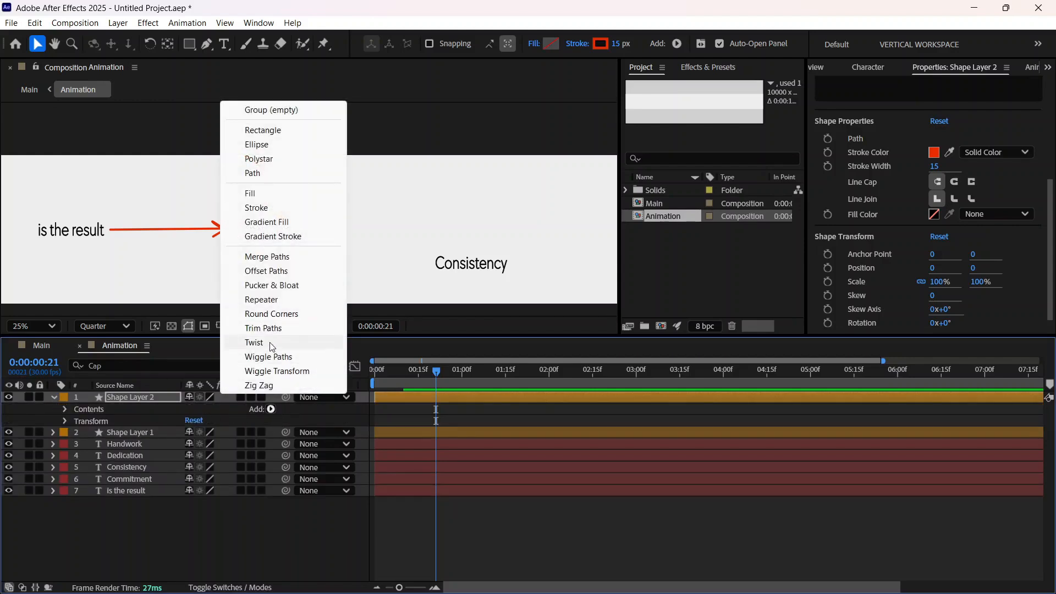
click(269, 326)
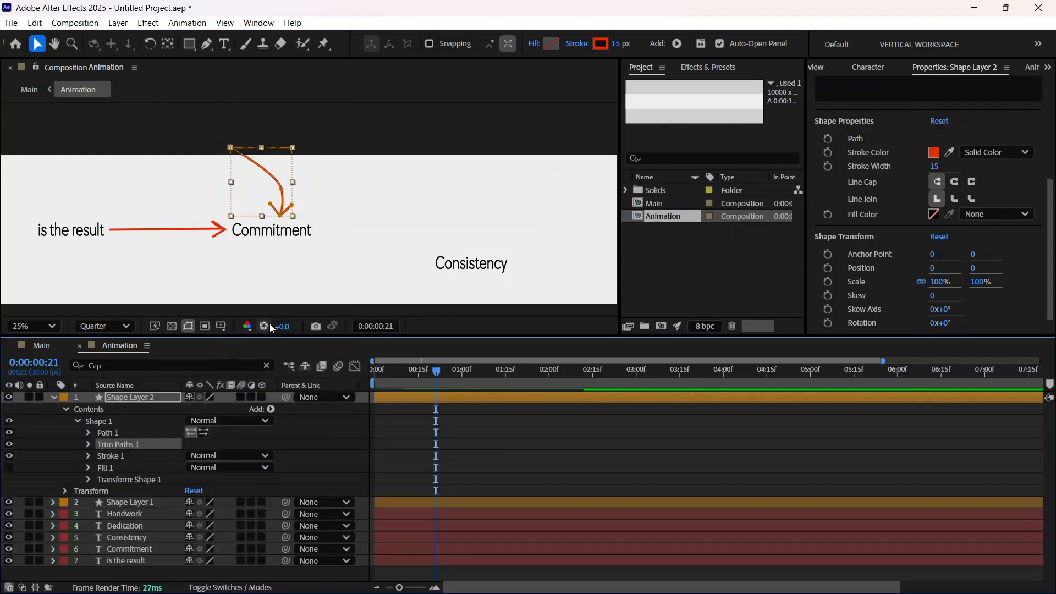
click(88, 445)
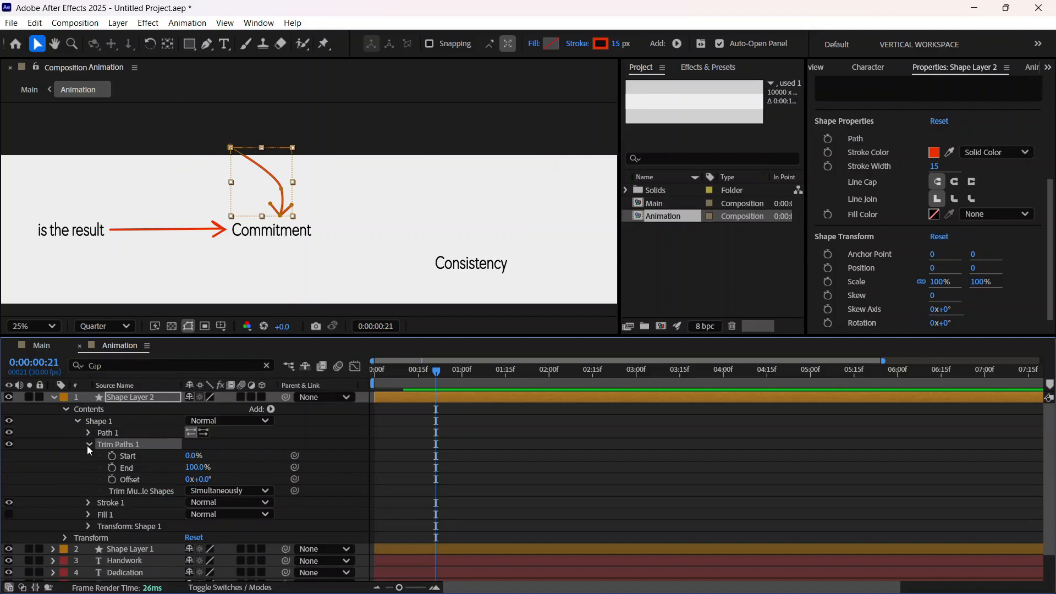
click(194, 467)
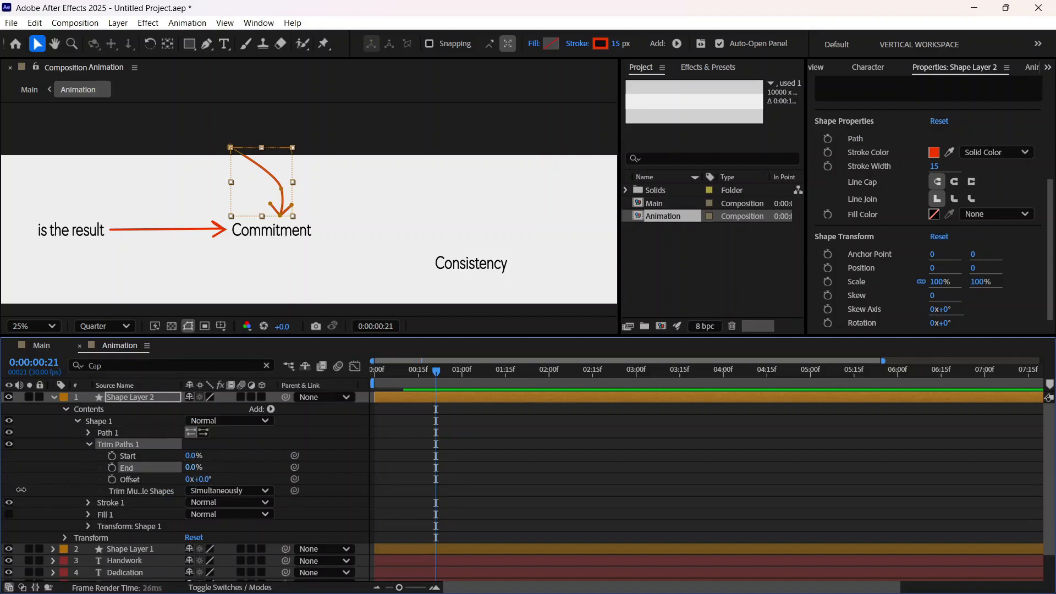
Step: Keyframe the curved arrow's Trim Paths Start from 0% at 0:00:00:21 to 100% at 0:00:01:04
click(112, 457)
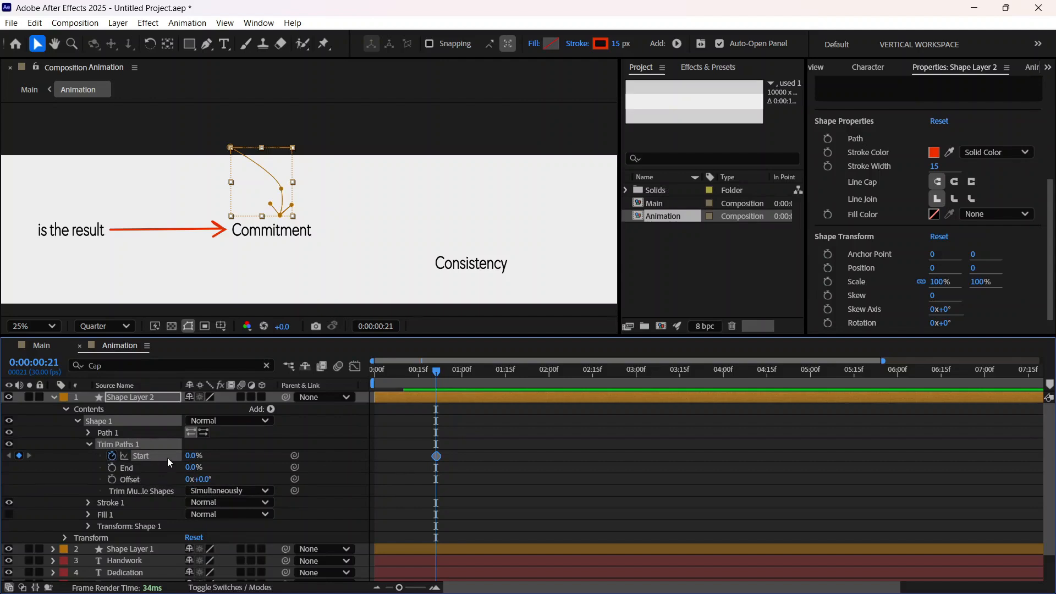
drag(437, 371, 475, 371)
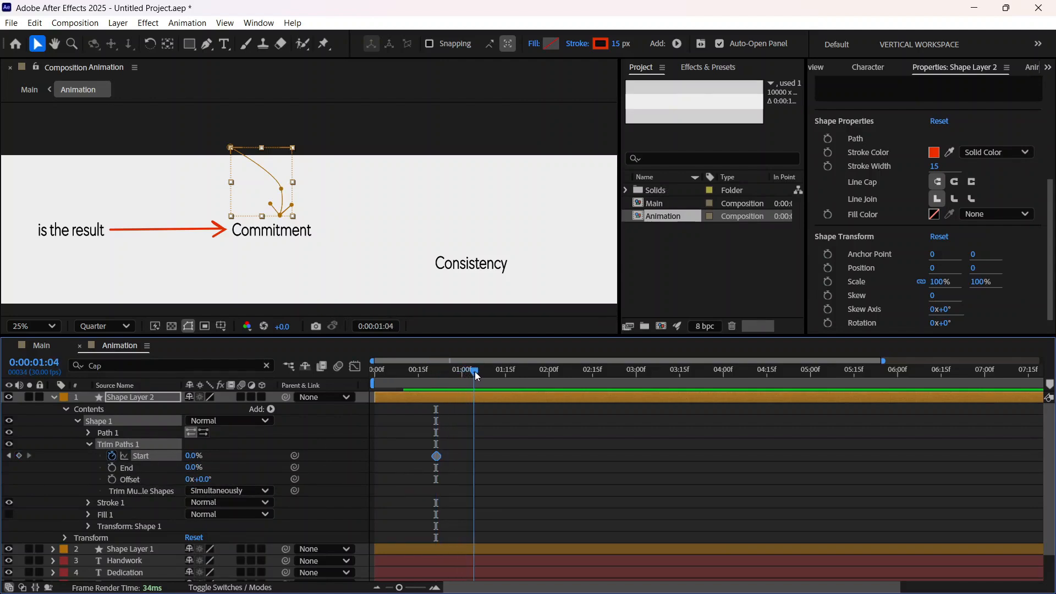
click(195, 458)
text(100)
key(Return)
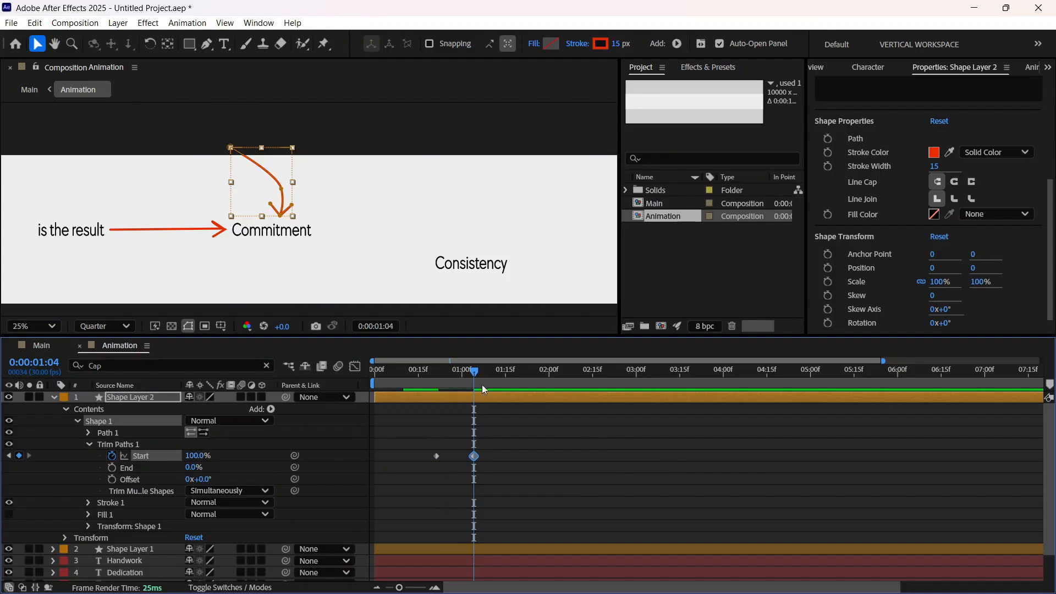
Step: Play back the curved arrow's draw-on from 0:00:00:18
drag(474, 372, 427, 380)
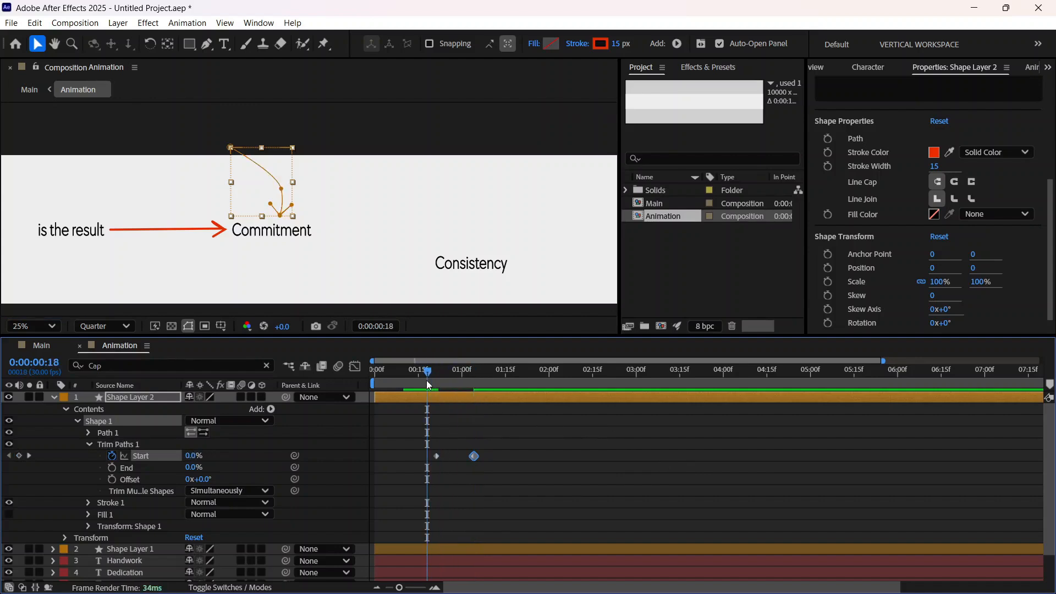
key(space)
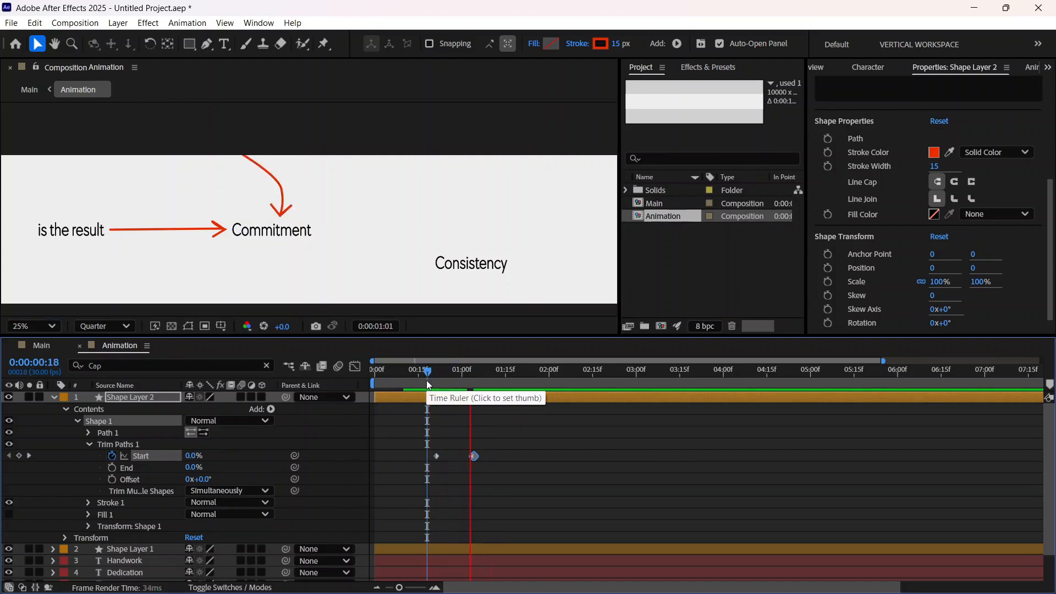
key(space)
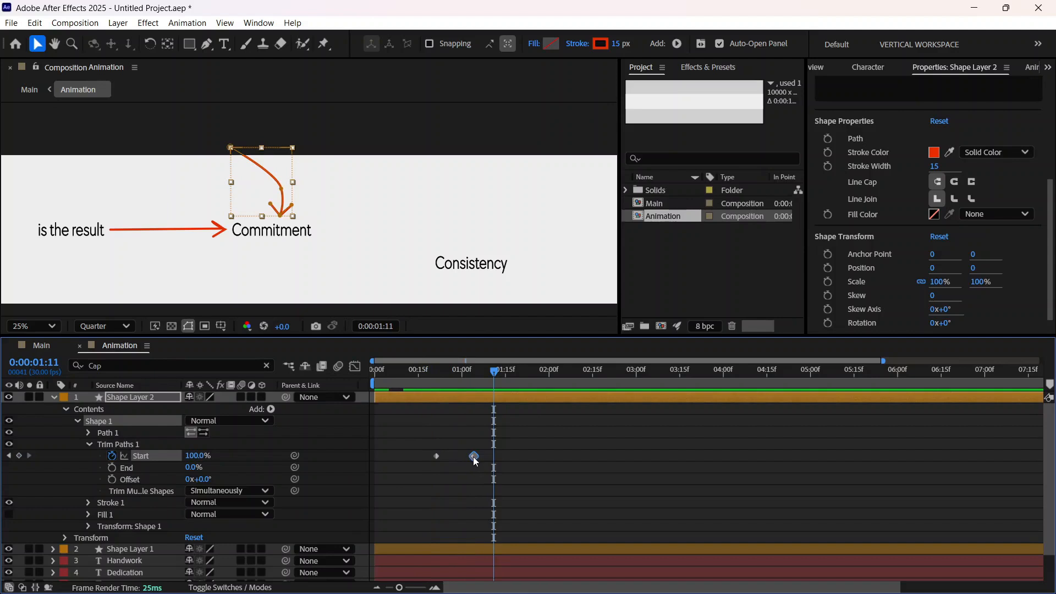
Step: Move the last Start keyframe slightly earlier and Easy Ease both keyframes, lengthening their influence handles for a steeper speed curve
drag(474, 457, 423, 424)
key(F9)
click(355, 365)
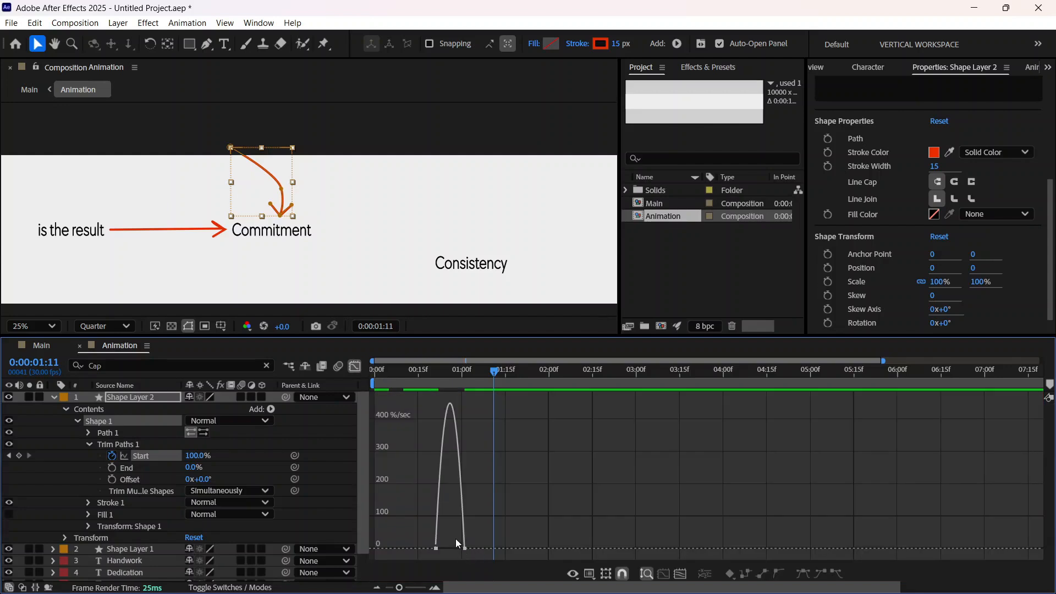
mouse_move(461, 545)
mouse_down()
mouse_move(469, 560)
mouse_move(459, 550)
mouse_up()
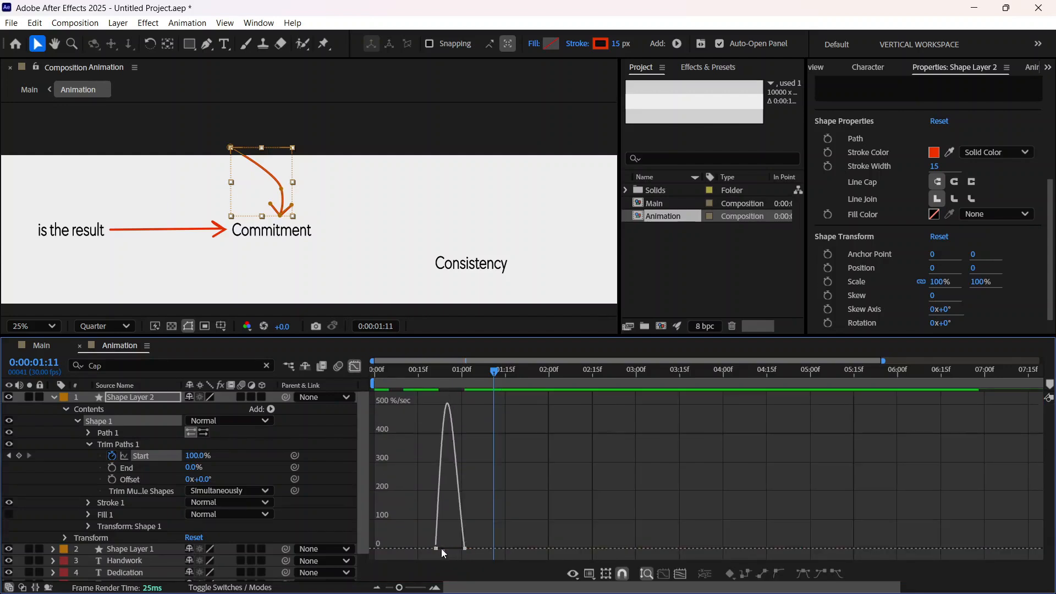
click(438, 548)
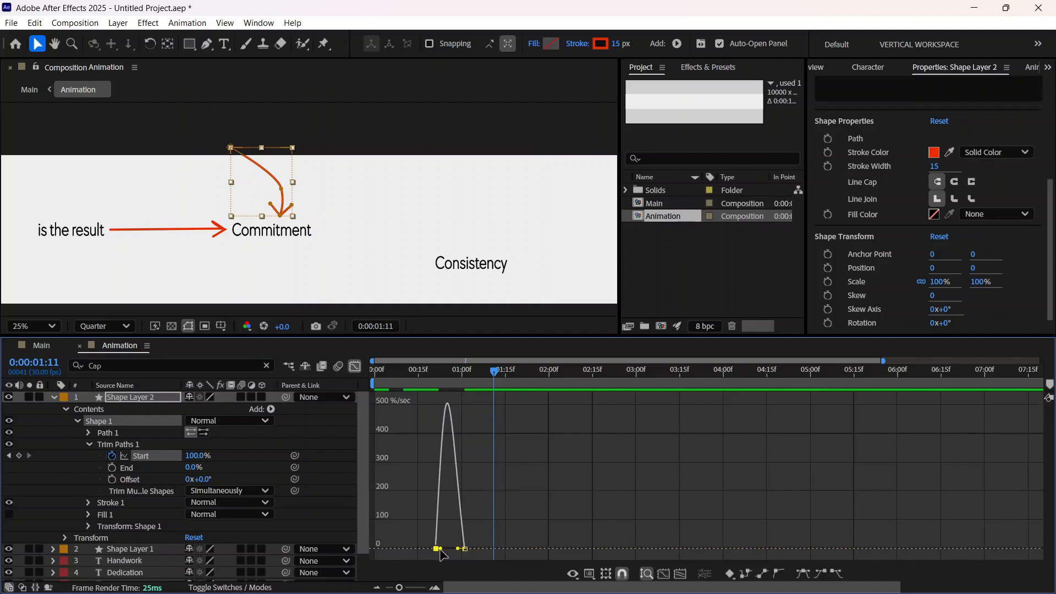
drag(441, 547, 443, 548)
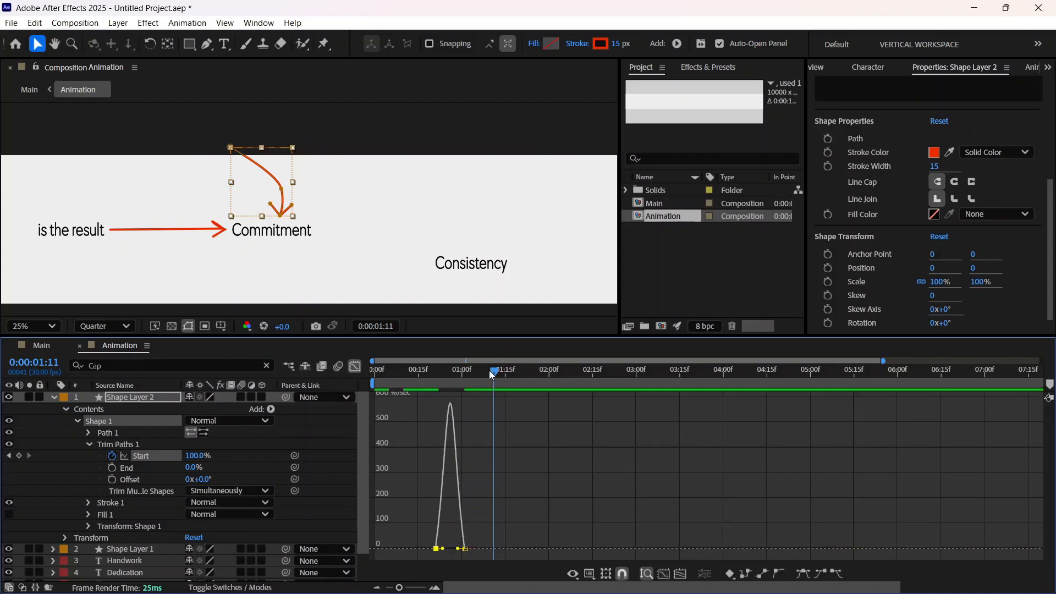
Step: Play back the eased draw-on of the curved arrow from 0:00:00:13
drag(491, 374, 412, 394)
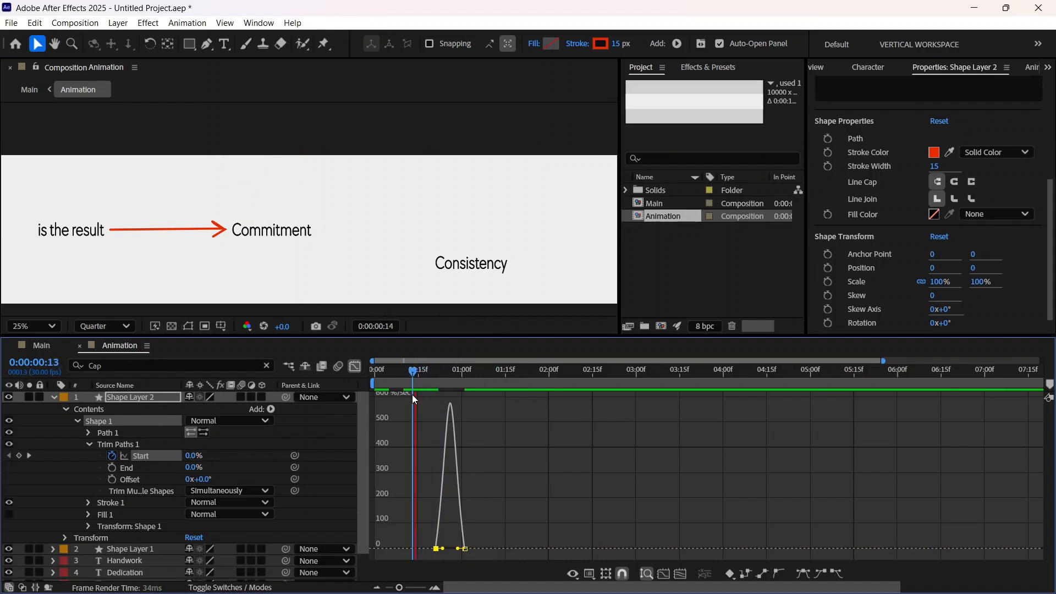
key(space)
key(space)
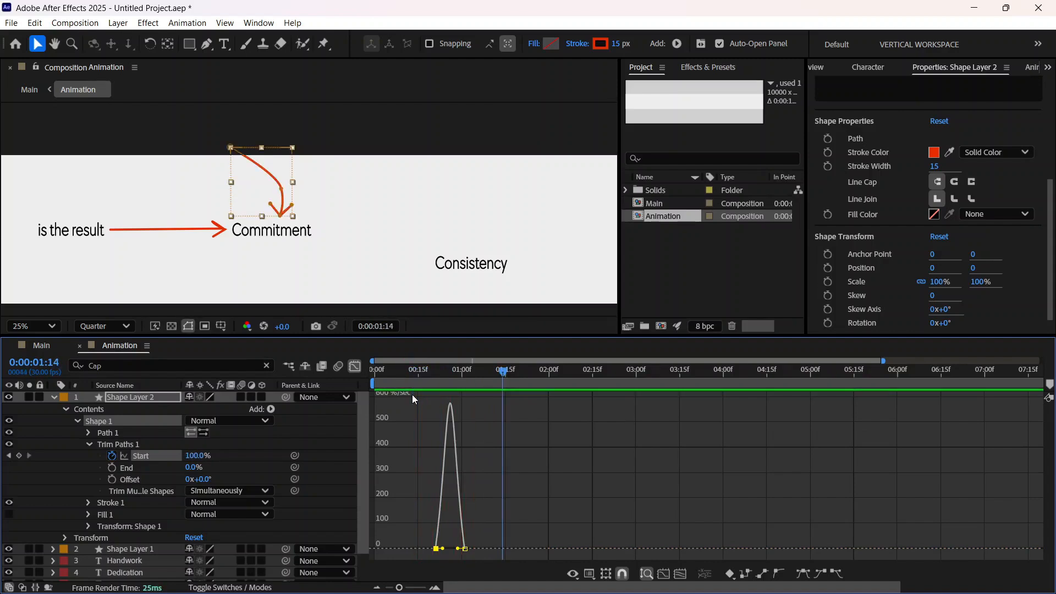
Step: Close the speed graph, duplicate the curved arrow's layer Shape Layer 2, and expand the copy's properties
click(52, 396)
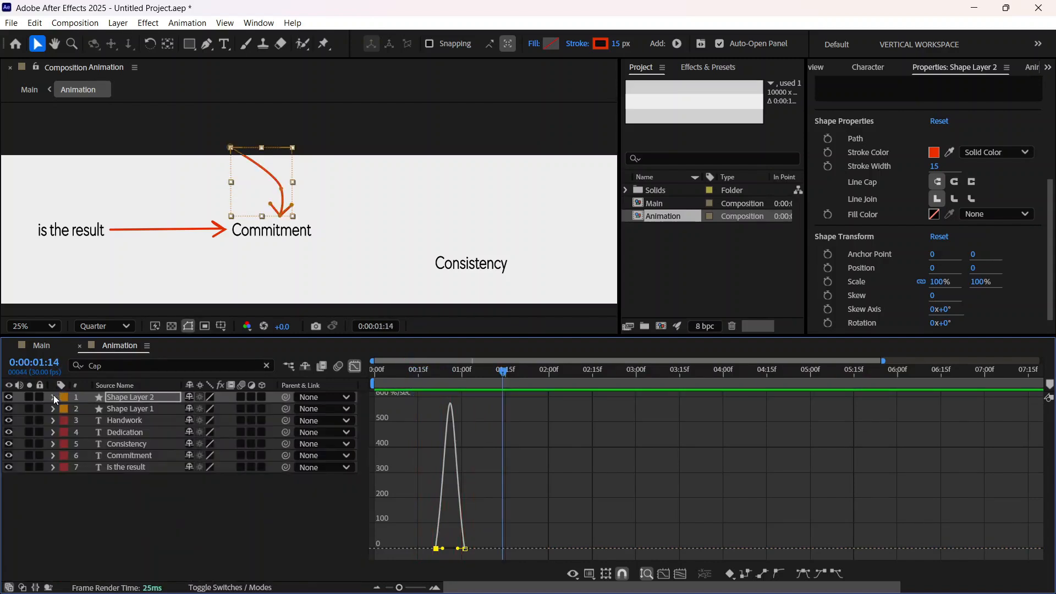
click(355, 366)
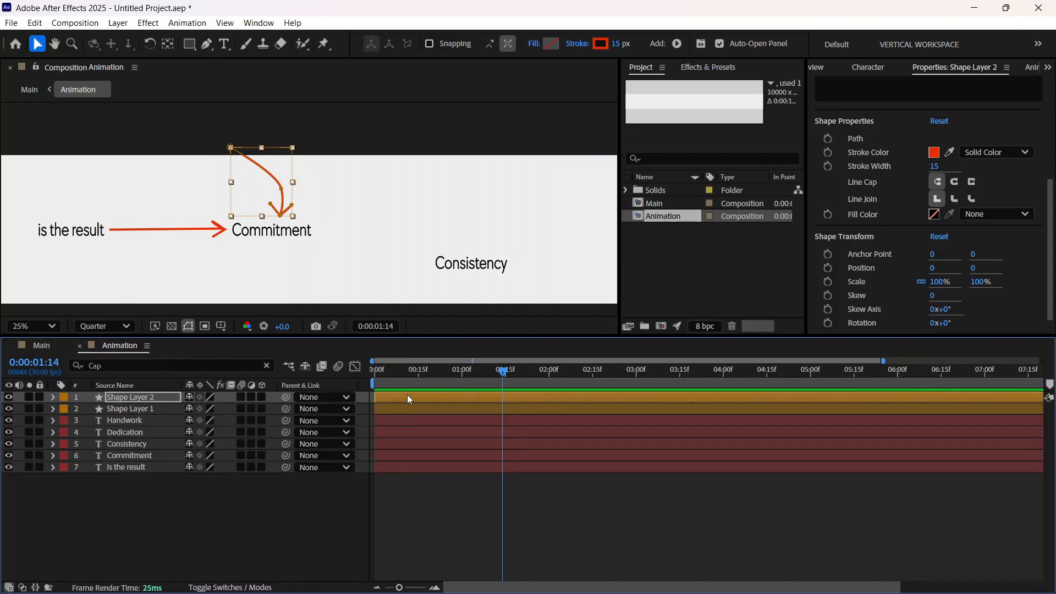
click(53, 397)
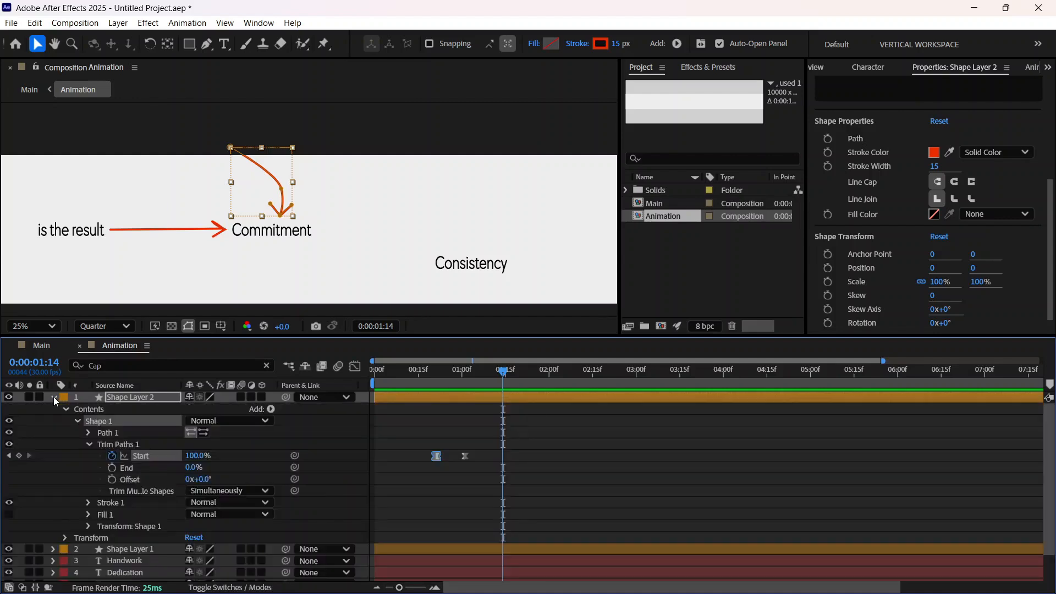
click(54, 397)
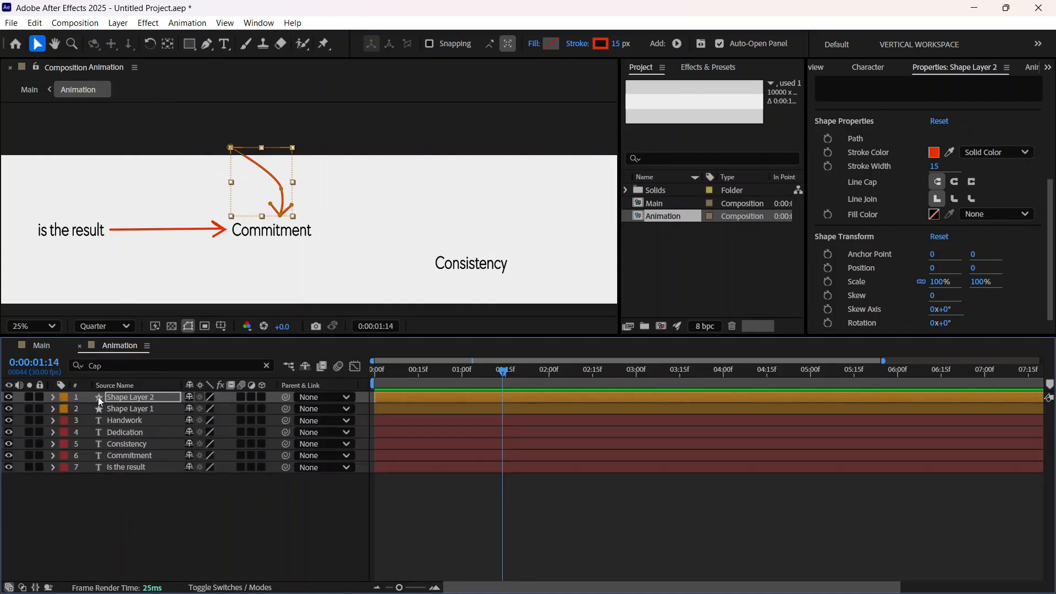
click(124, 397)
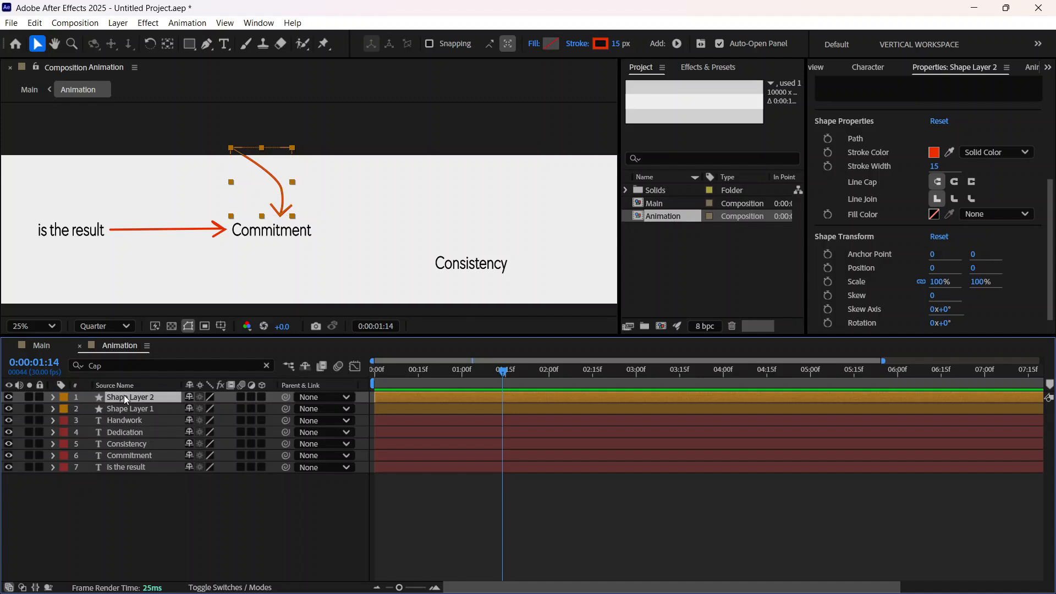
key(ctrl+d)
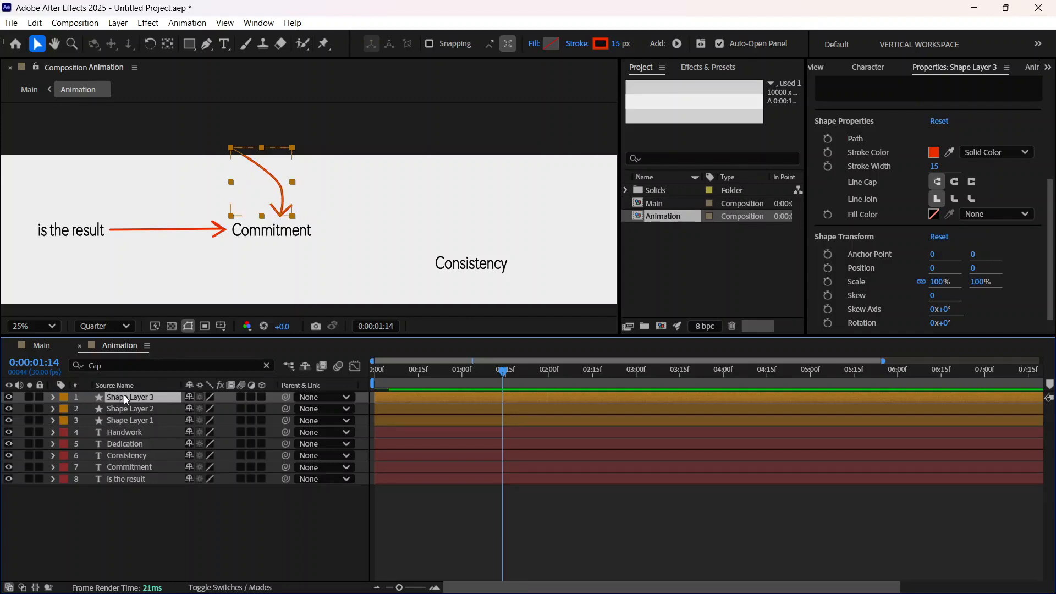
click(54, 397)
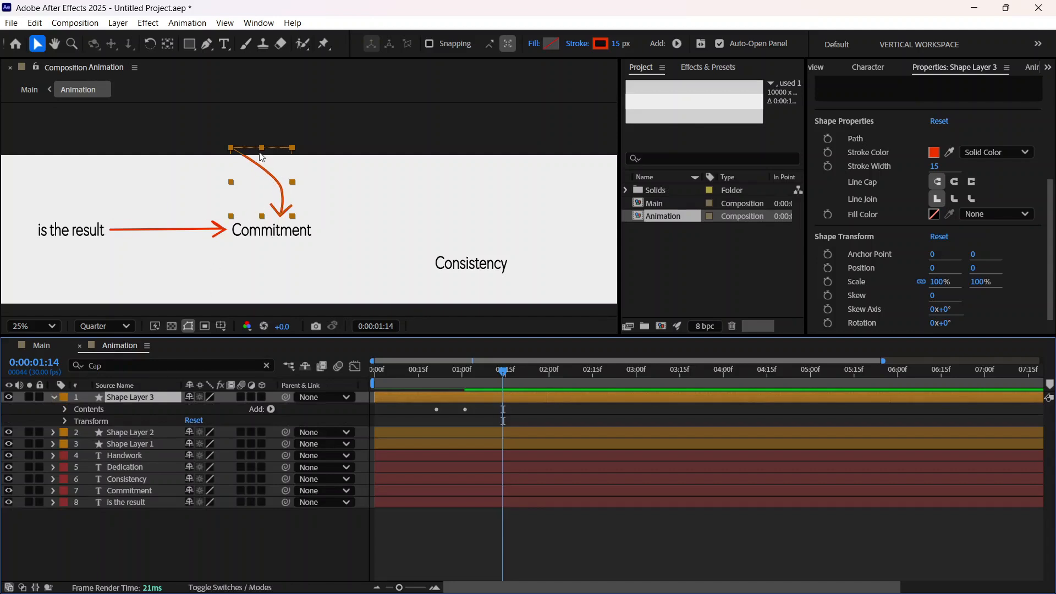
Step: Move the duplicated arrow below the straight arrow and flip it horizontally
drag(264, 183, 200, 259)
key(Return)
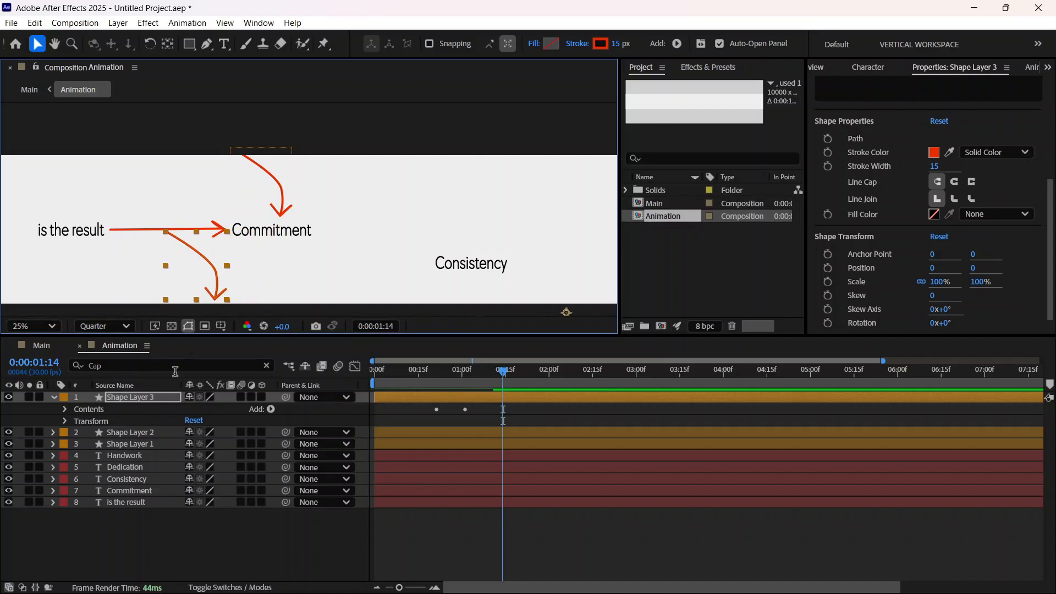
right_click(139, 394)
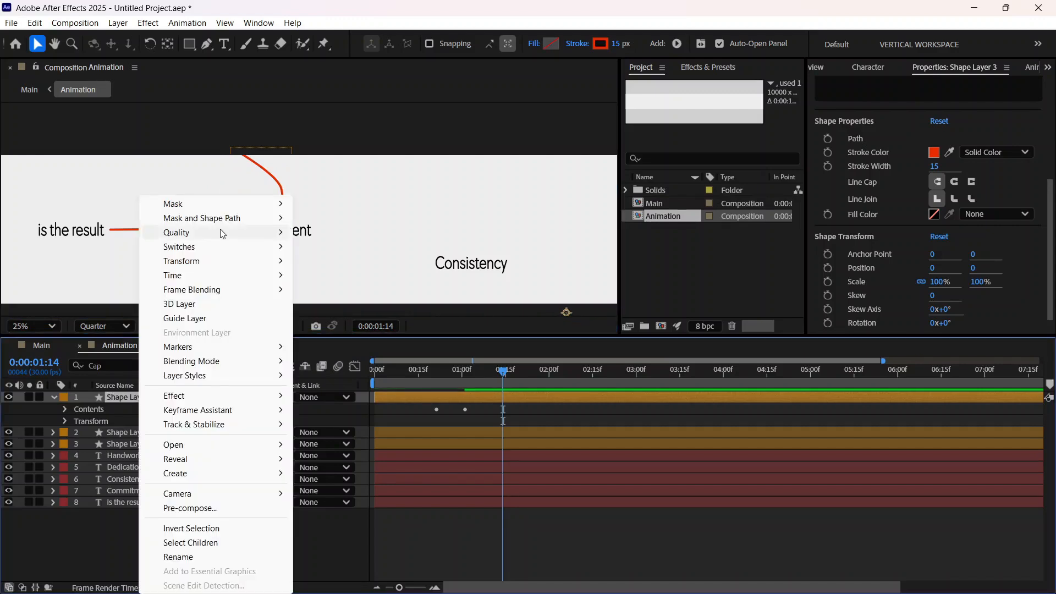
mouse_move(235, 263)
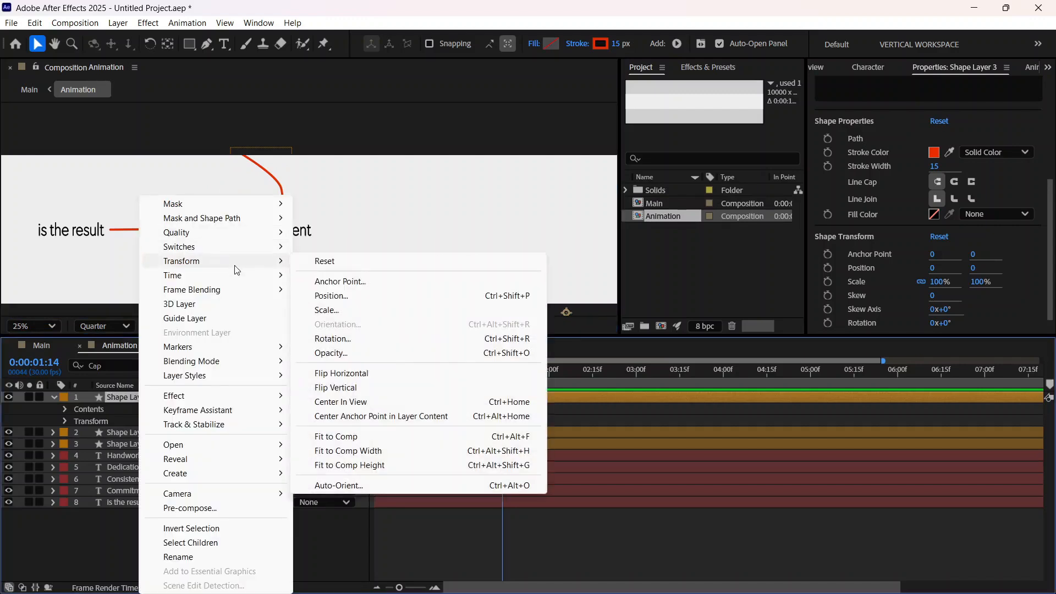
click(345, 372)
Step: Bring the flipped arrow back from beside Handwork and place it just below the end of the word Commitment
scroll(308, 222, down, 2)
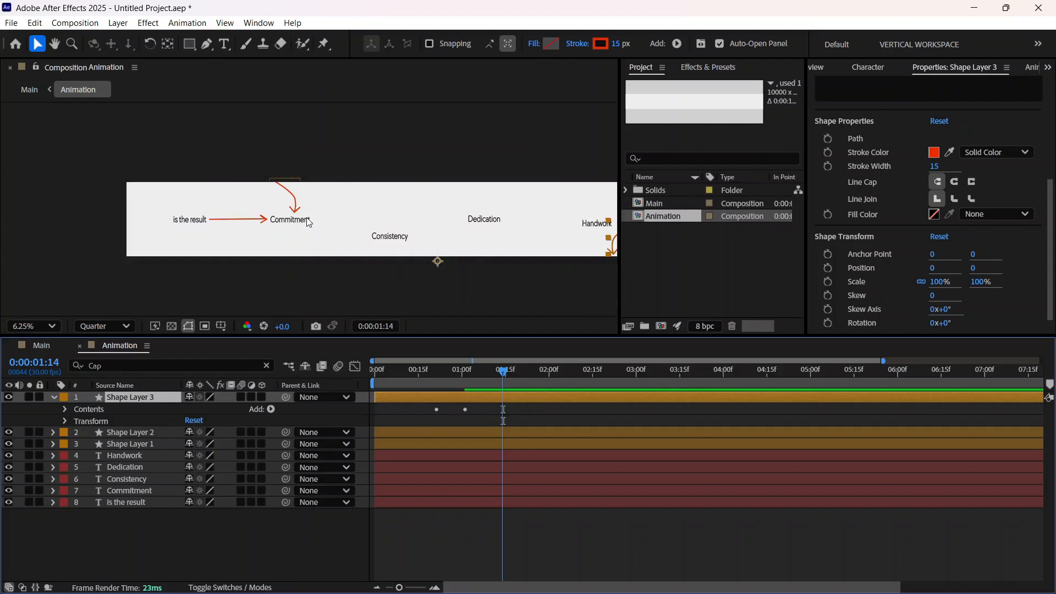
scroll(309, 222, up, 1)
scroll(309, 222, down, 1)
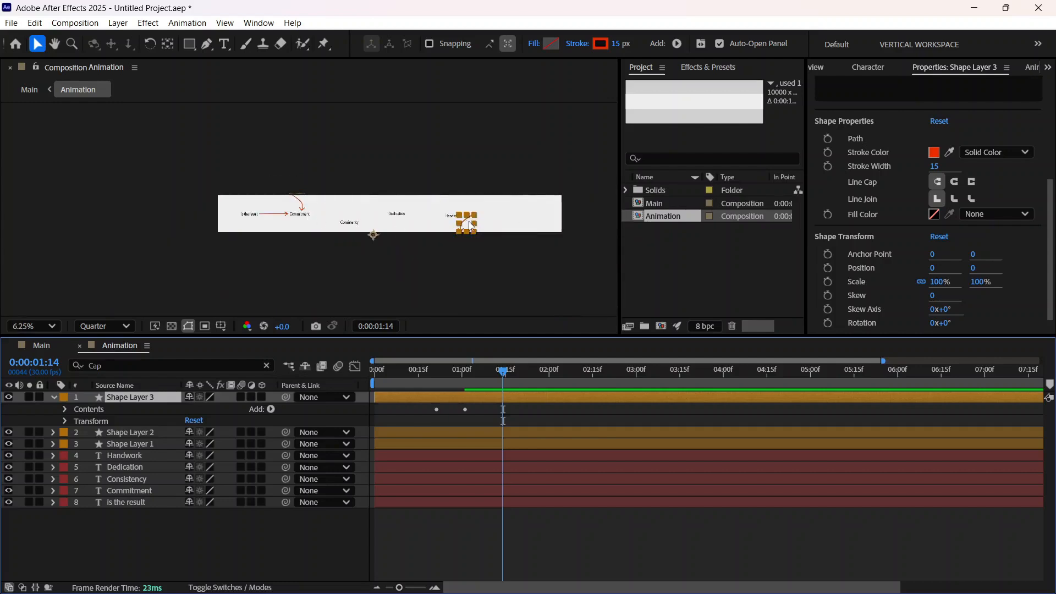
drag(346, 237, 308, 237)
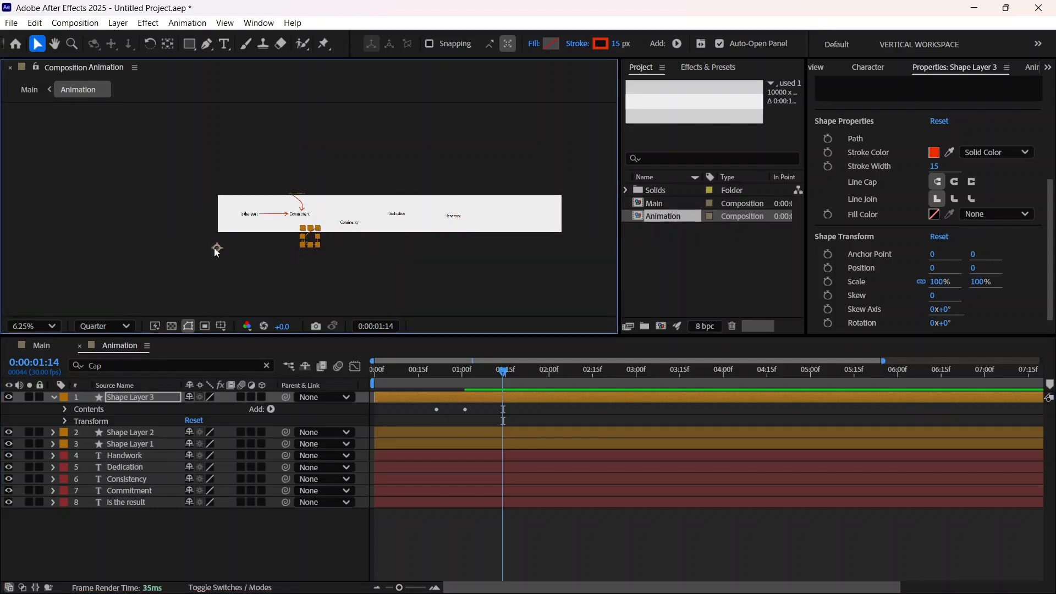
mouse_move(215, 249)
mouse_down()
mouse_move(220, 220)
mouse_move(219, 233)
mouse_up()
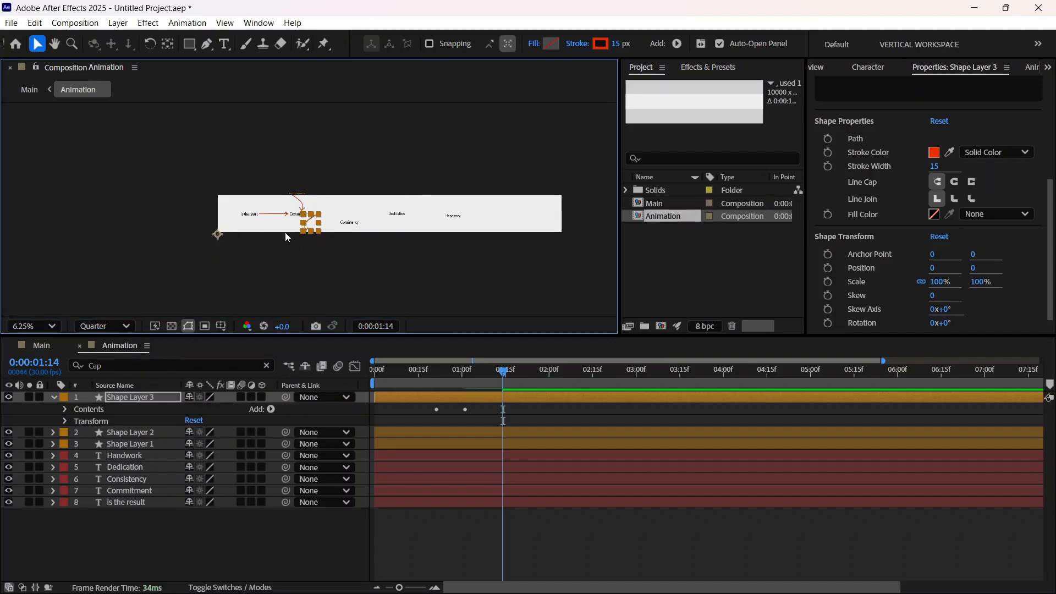
scroll(285, 232, up, 2)
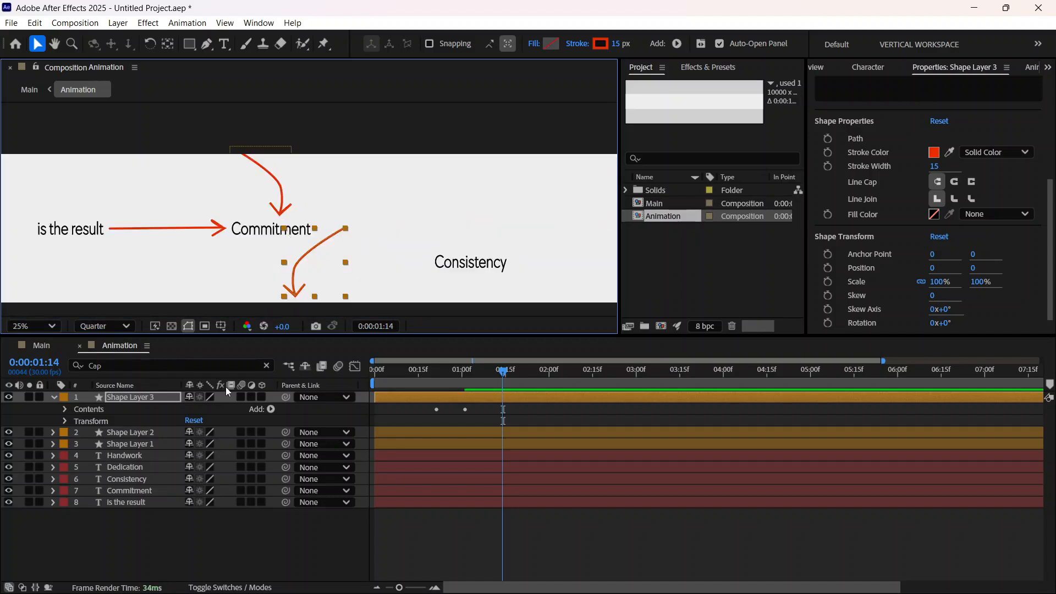
Step: Flip the duplicated arrow on Shape Layer 3 vertically and bring it back to just below the word Commitment
right_click(153, 397)
mouse_move(220, 261)
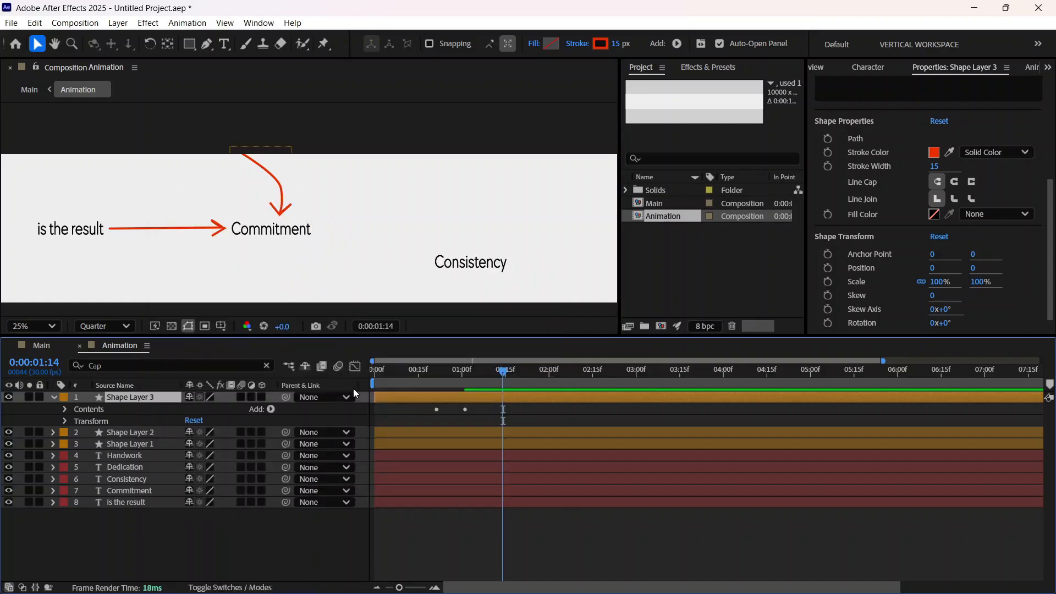
click(353, 387)
scroll(330, 258, down, 2)
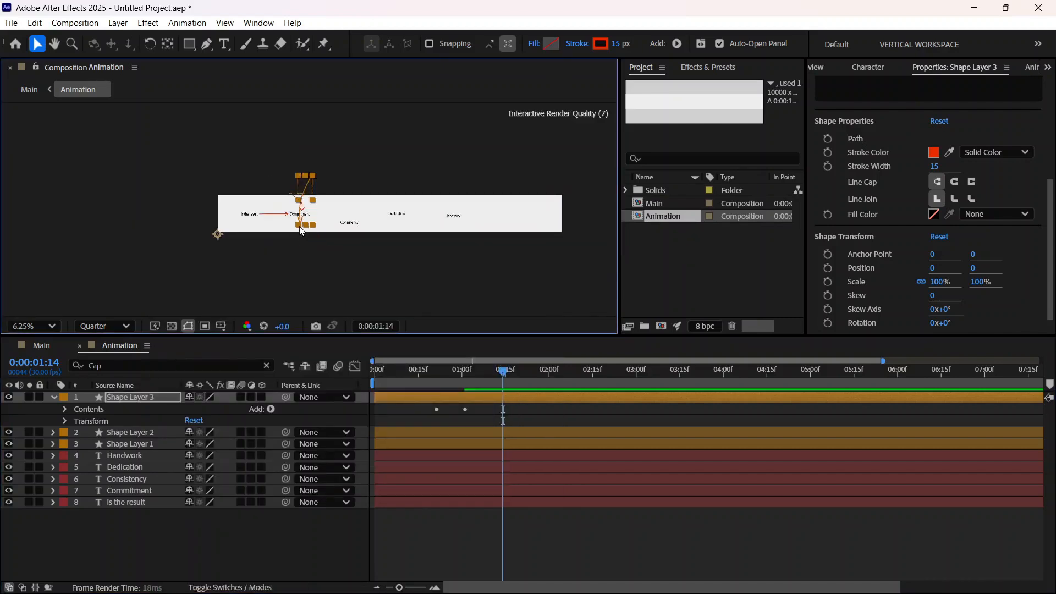
drag(301, 231, 301, 244)
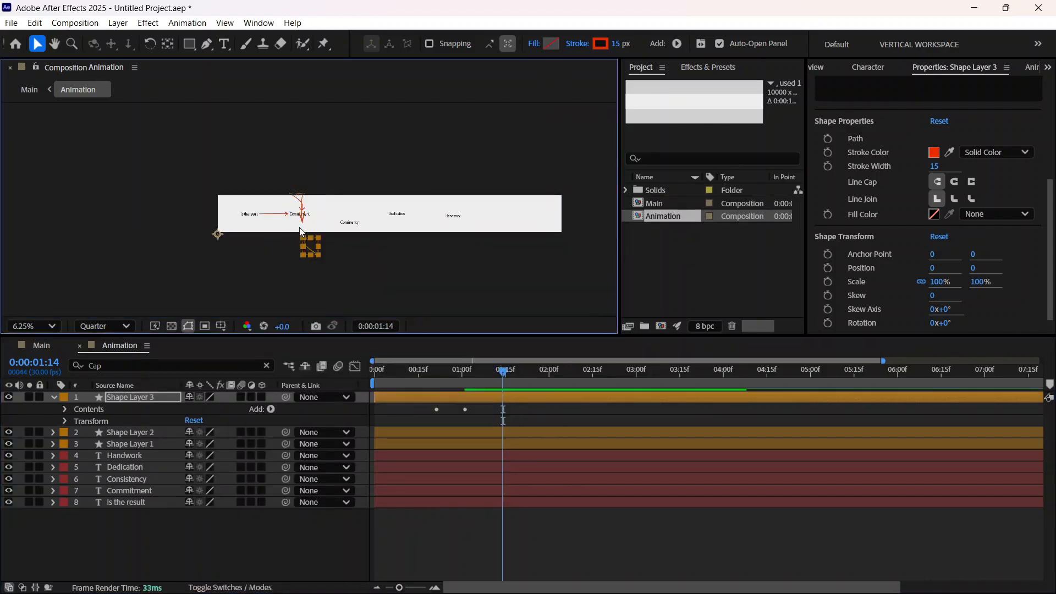
scroll(299, 238, up, 2)
scroll(304, 243, down, 1)
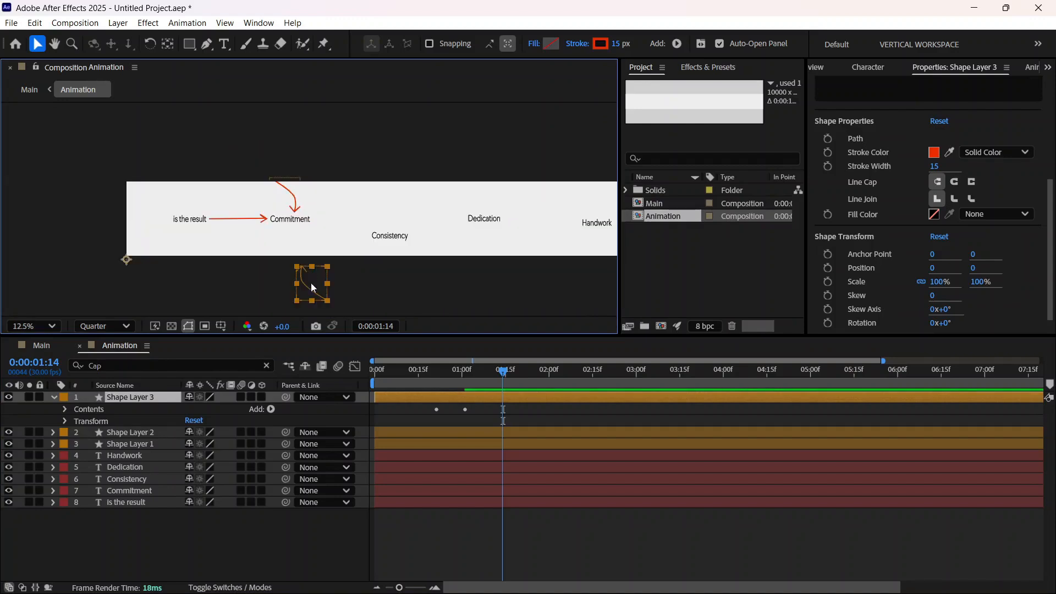
drag(305, 275, 302, 251)
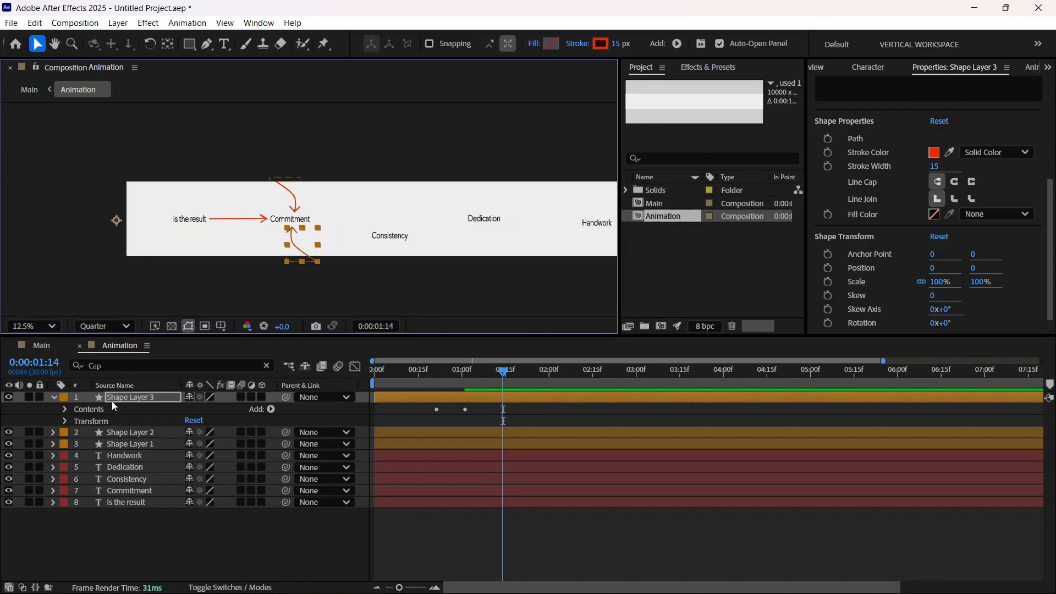
Step: Flip the lower arrow horizontally and bring it back beneath the word Commitment
right_click(143, 397)
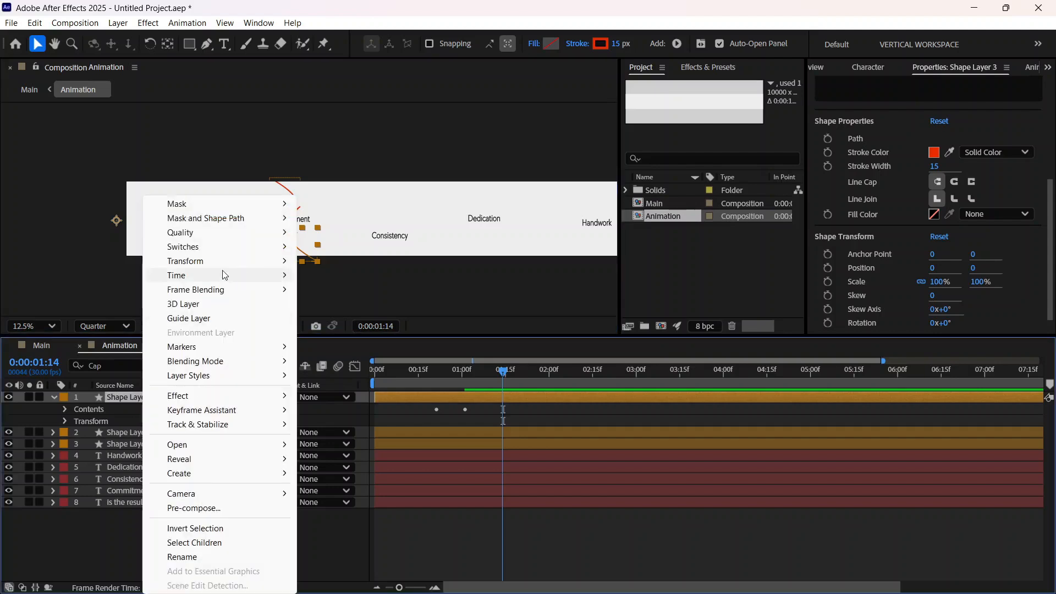
mouse_move(222, 267)
click(348, 373)
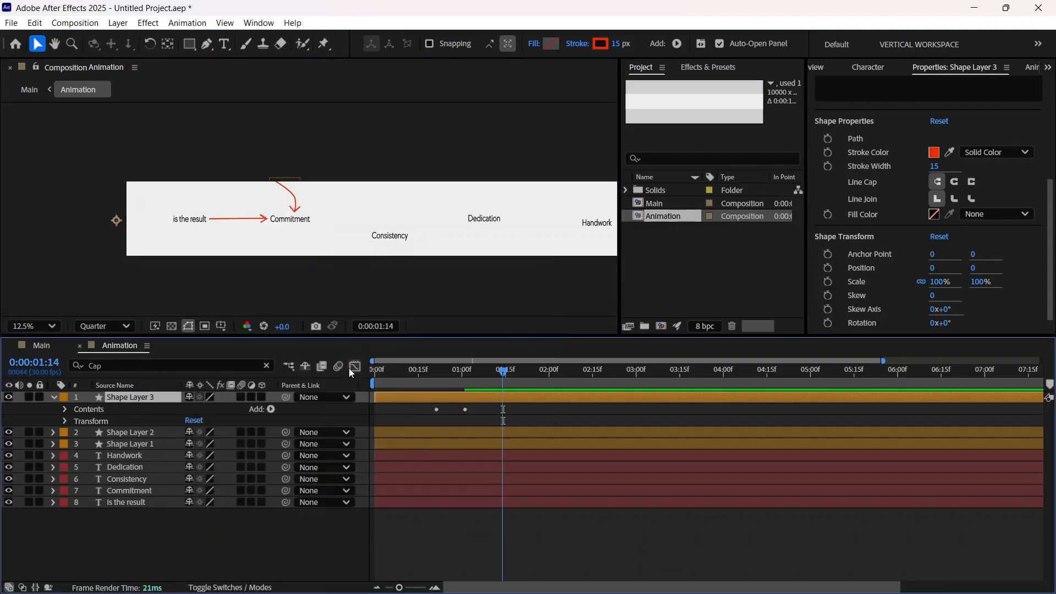
key(comma)
drag(122, 226, 302, 231)
key(period)
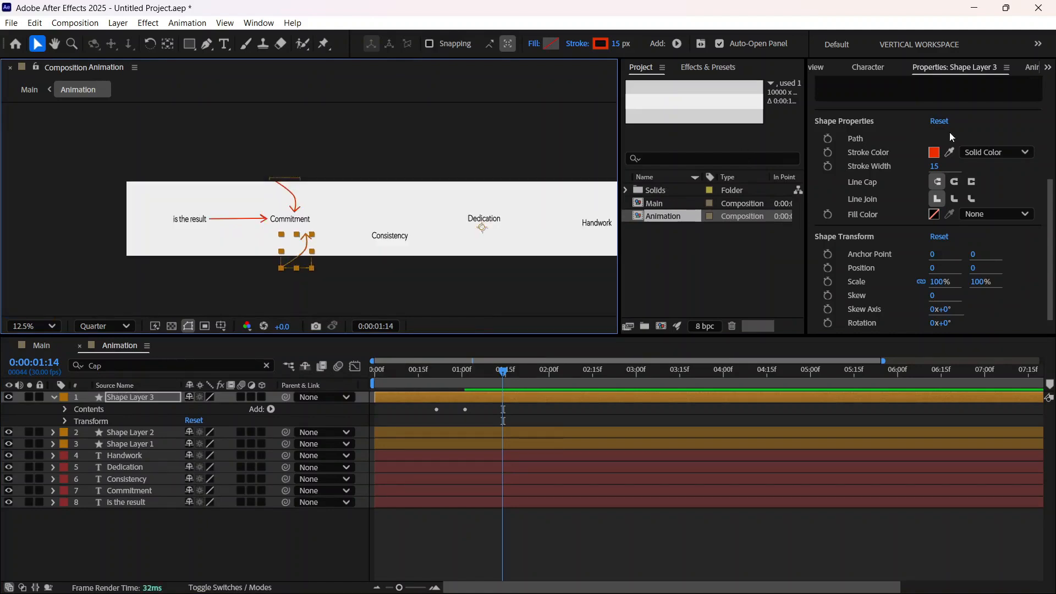
Step: Center the lower arrow's anchor point with Motion Tools and place the arrow directly under Commitment, mirroring the upper curved arrow
click(1048, 67)
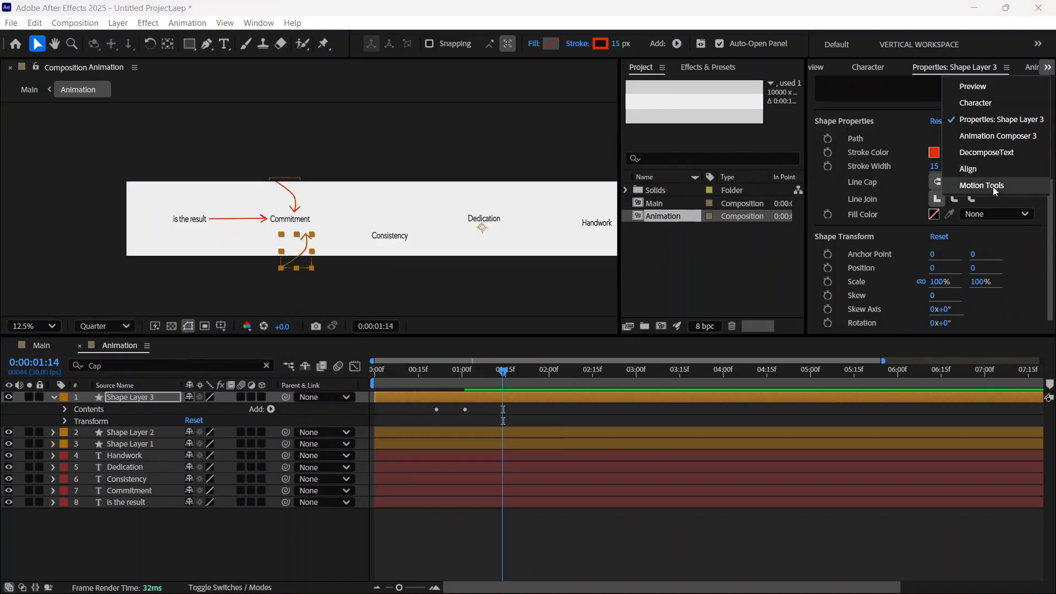
click(996, 189)
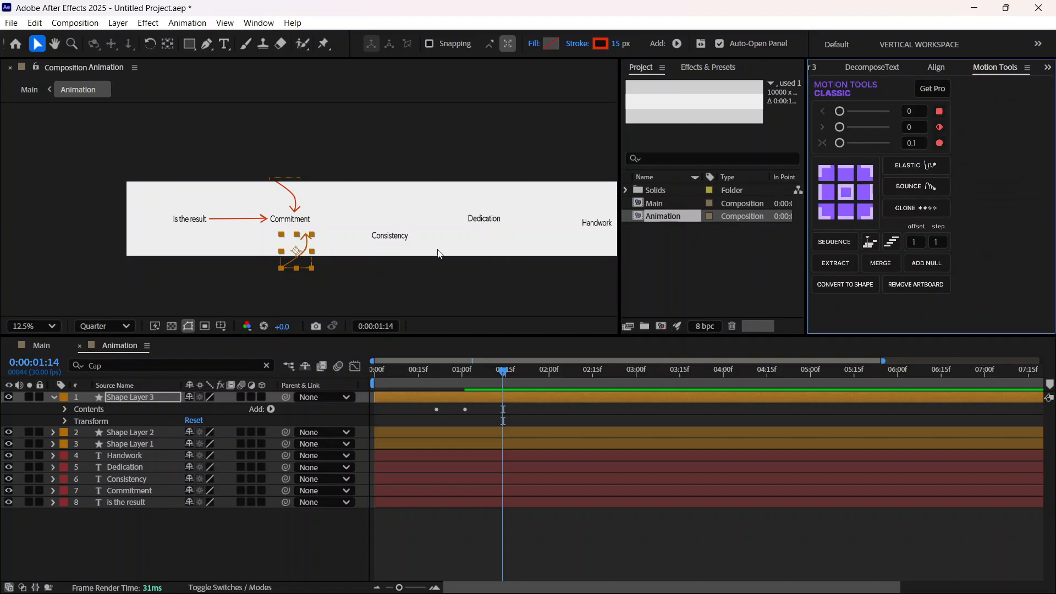
key(period)
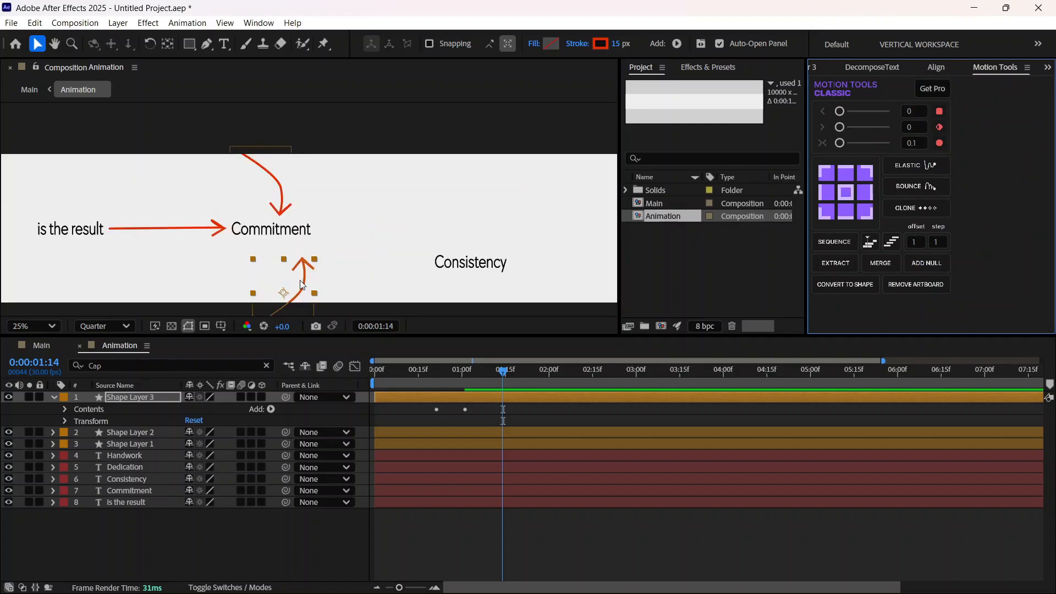
drag(302, 285, 279, 275)
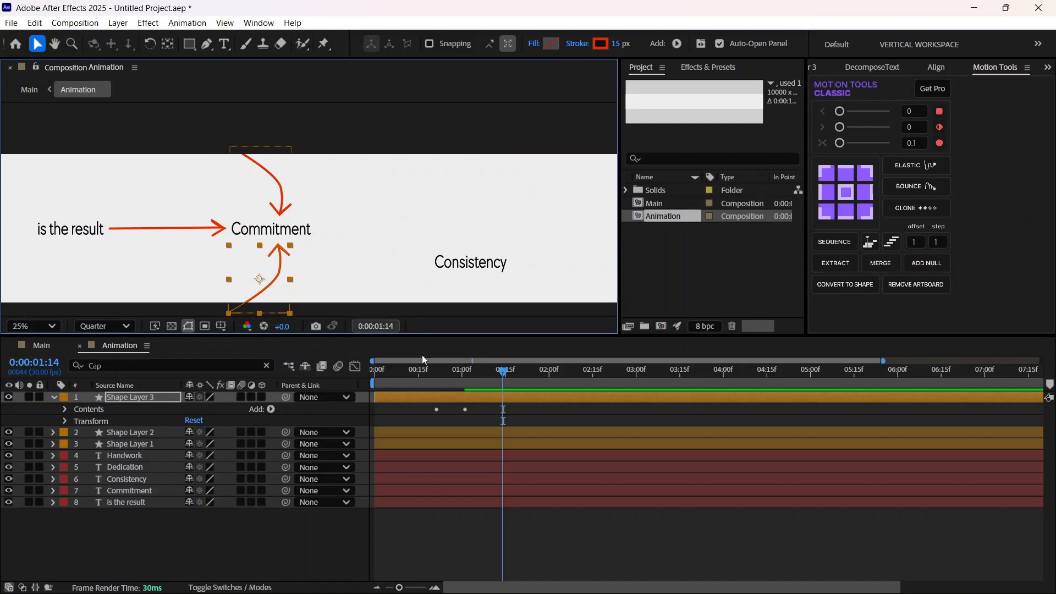
Step: Play back the arrows' draw-on from 0:00:00:07
drag(506, 373, 398, 395)
key(space)
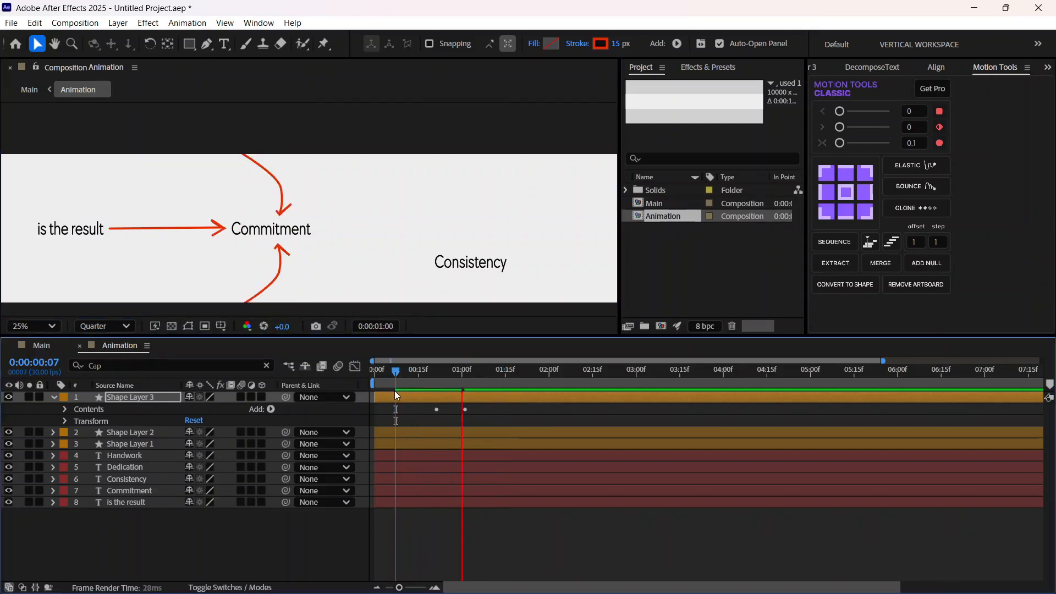
key(space)
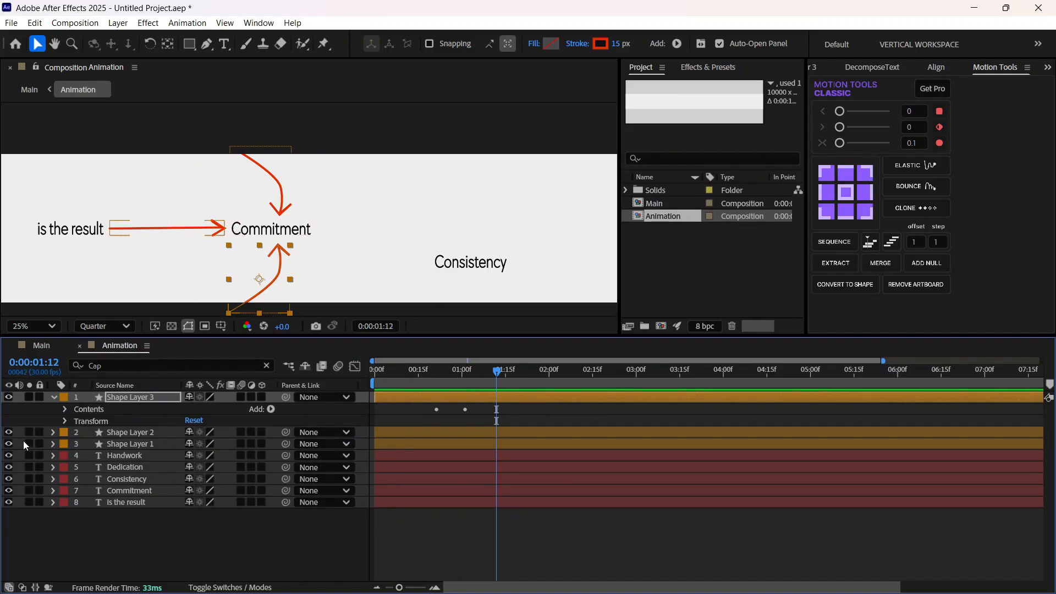
Step: Set the current time to 0:00:00:06 and reveal the Trim Paths keyframes of Shape Layer 1 and Shape Layer 3
click(52, 446)
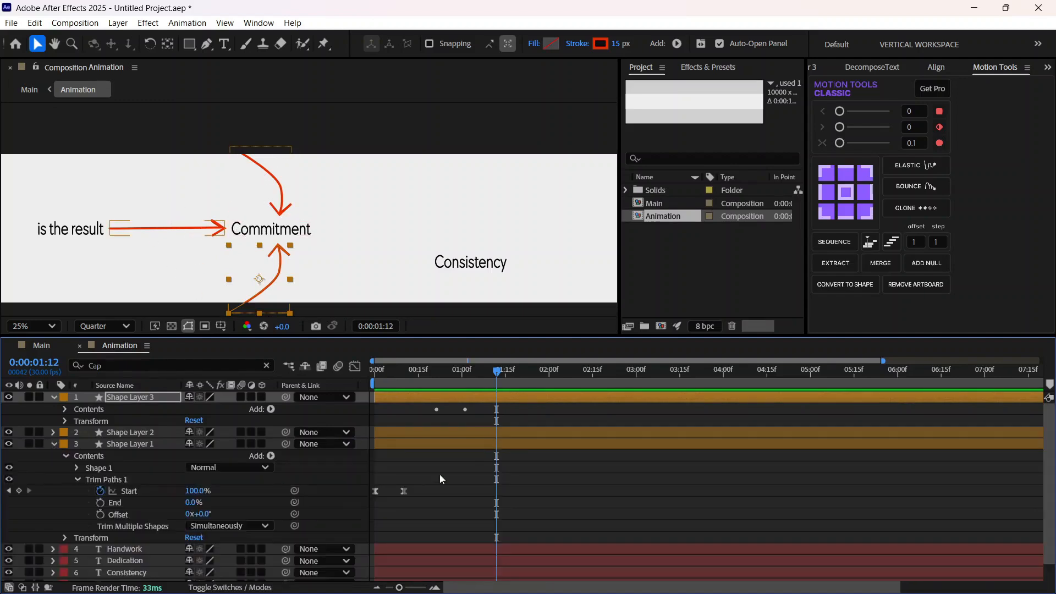
drag(492, 378, 397, 407)
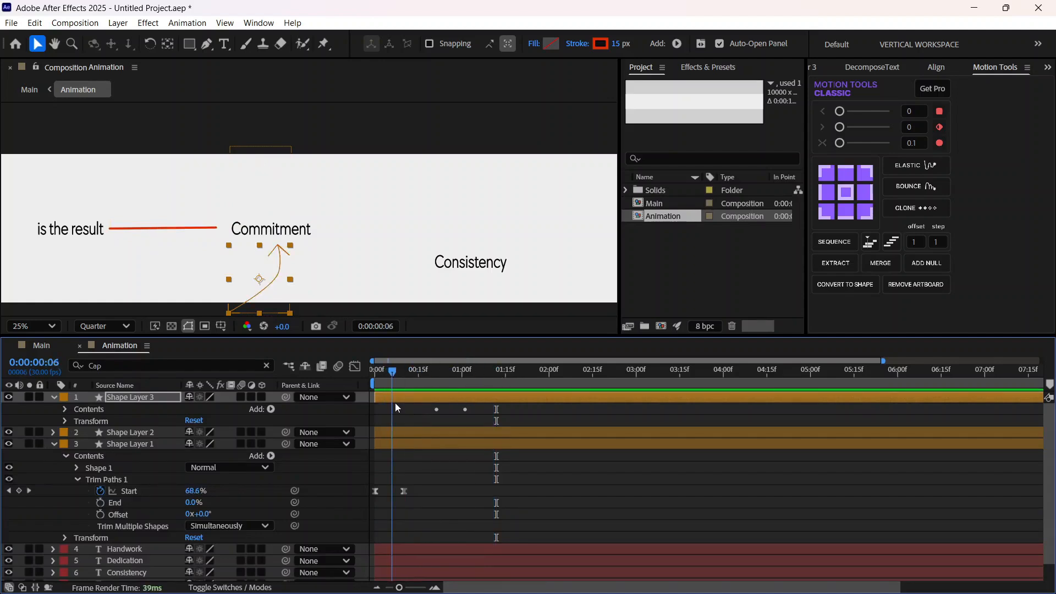
click(465, 415)
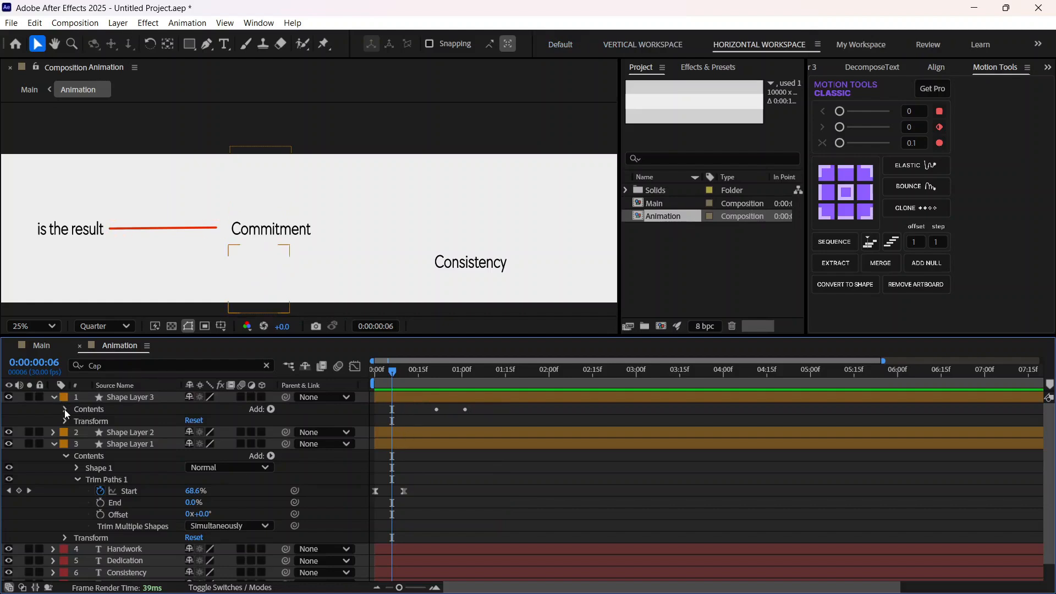
click(65, 409)
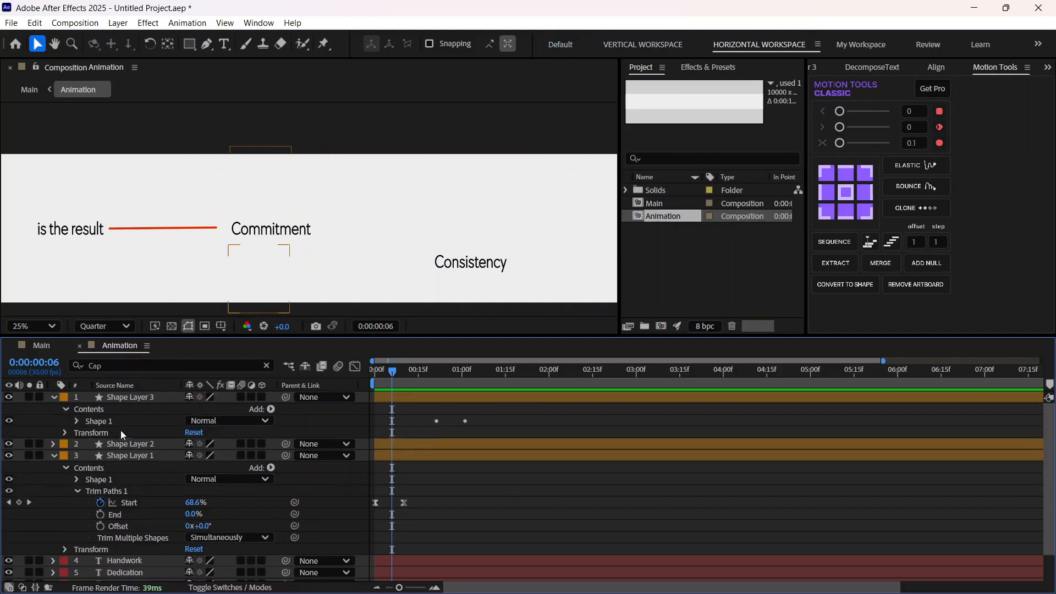
click(76, 421)
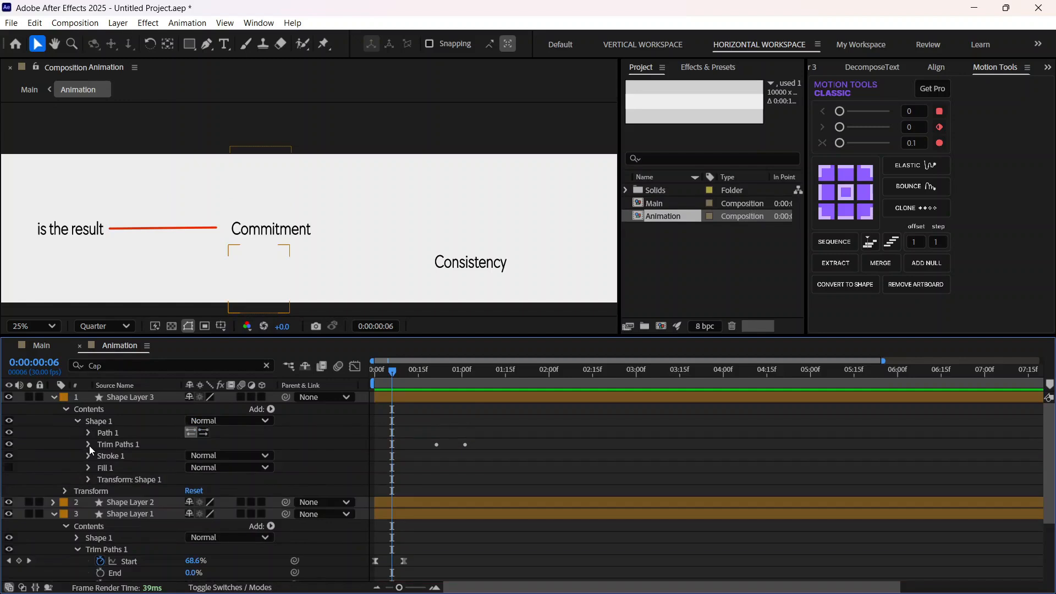
click(89, 444)
Step: Move both Trim Paths Start keyframes of Shape Layer 3 earlier so that the first one sits at 0:00:00:06
scroll(399, 506, down, 1)
drag(487, 434, 427, 412)
scroll(452, 464, down, 1)
scroll(453, 446, up, 1)
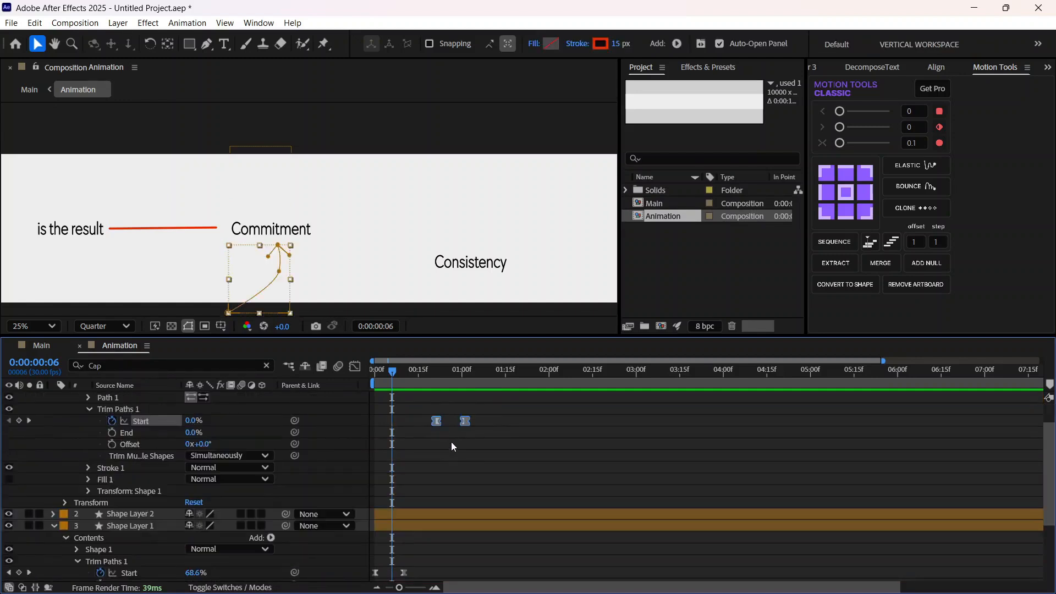
drag(435, 425, 392, 425)
scroll(436, 555, down, 1)
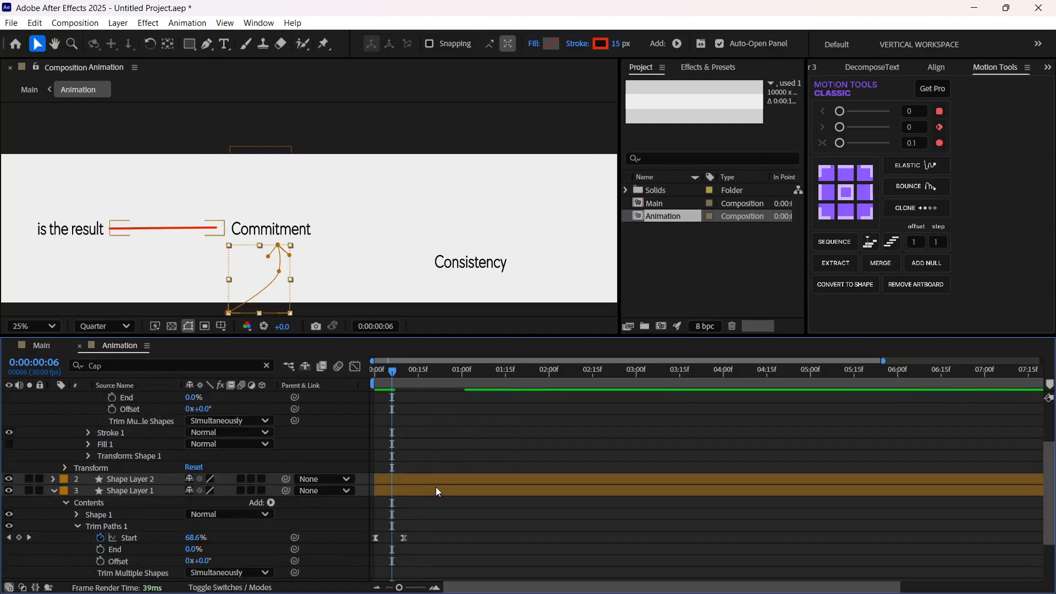
Step: Play back the retimed lower arrow together with the straight arrow from 0:00:00:00
drag(397, 376, 375, 376)
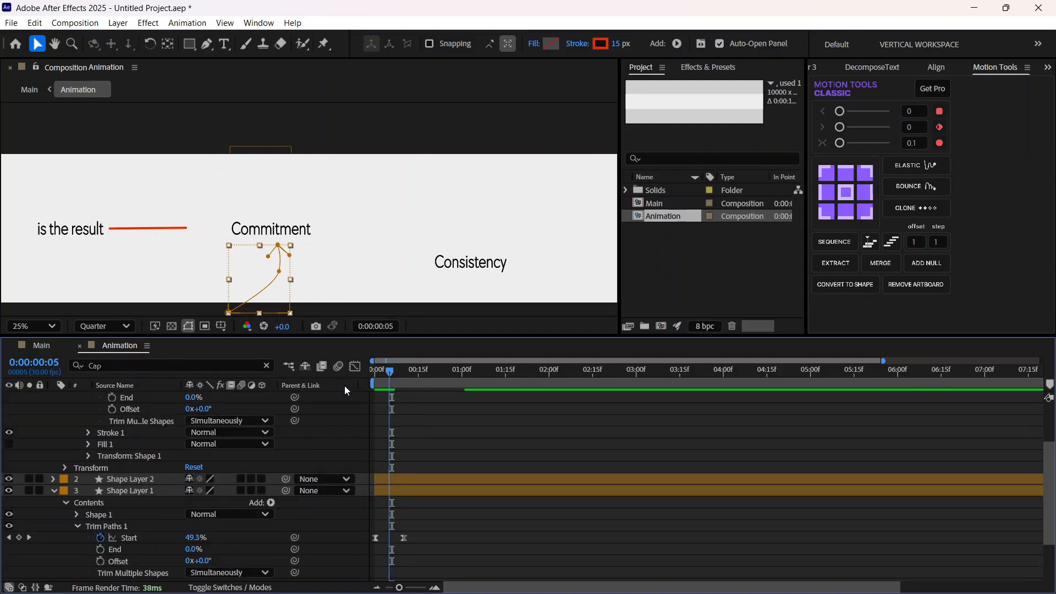
key(space)
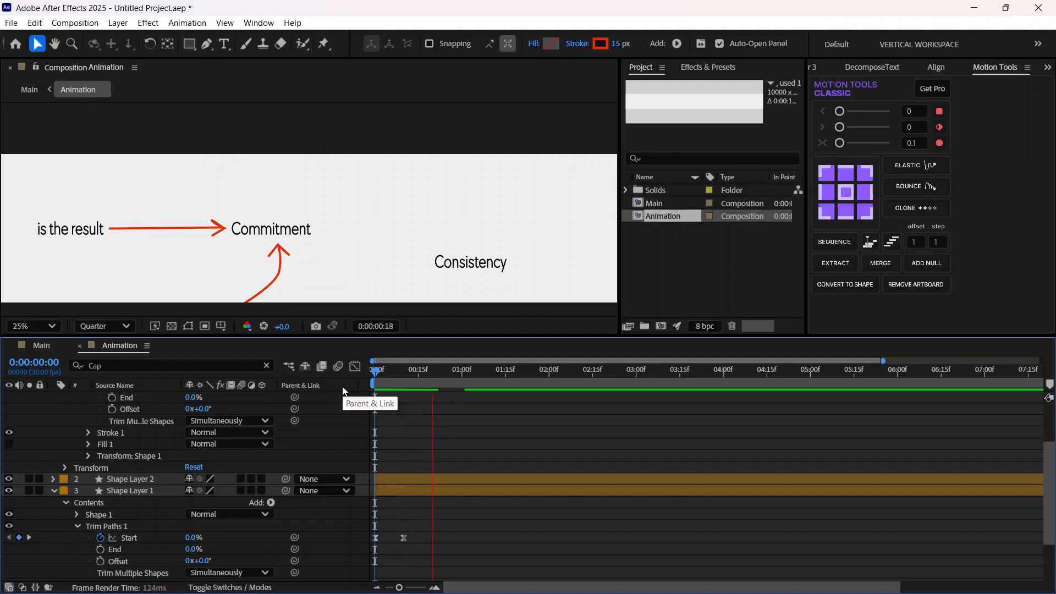
key(space)
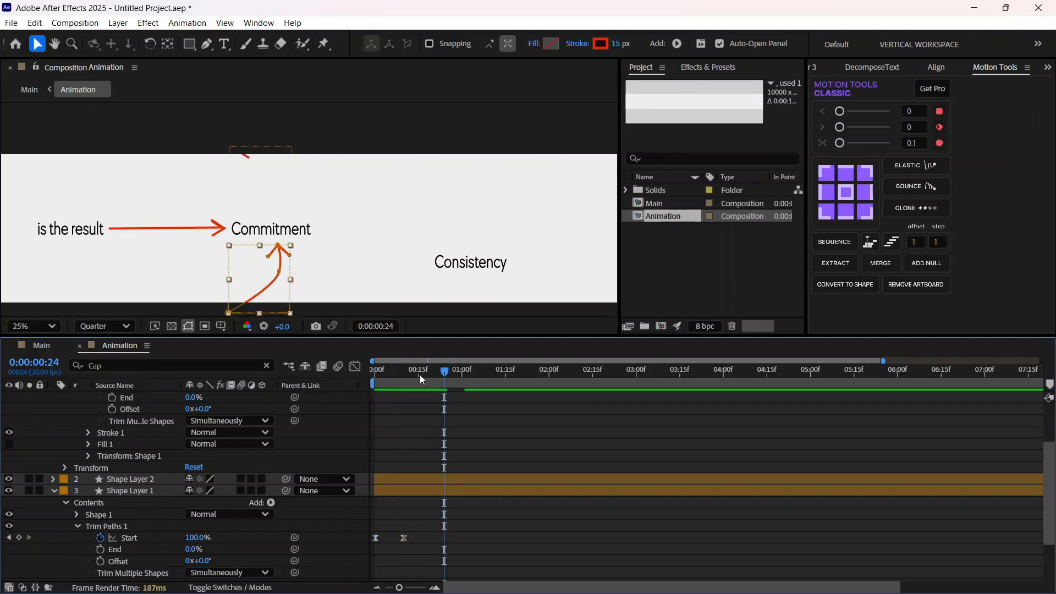
Step: Shift Shape Layer 3's two Trim Paths Start keyframes earlier to 0:00:00:02 and 0:00:00:12, and play back the result
drag(382, 379, 403, 389)
scroll(416, 424, up, 3)
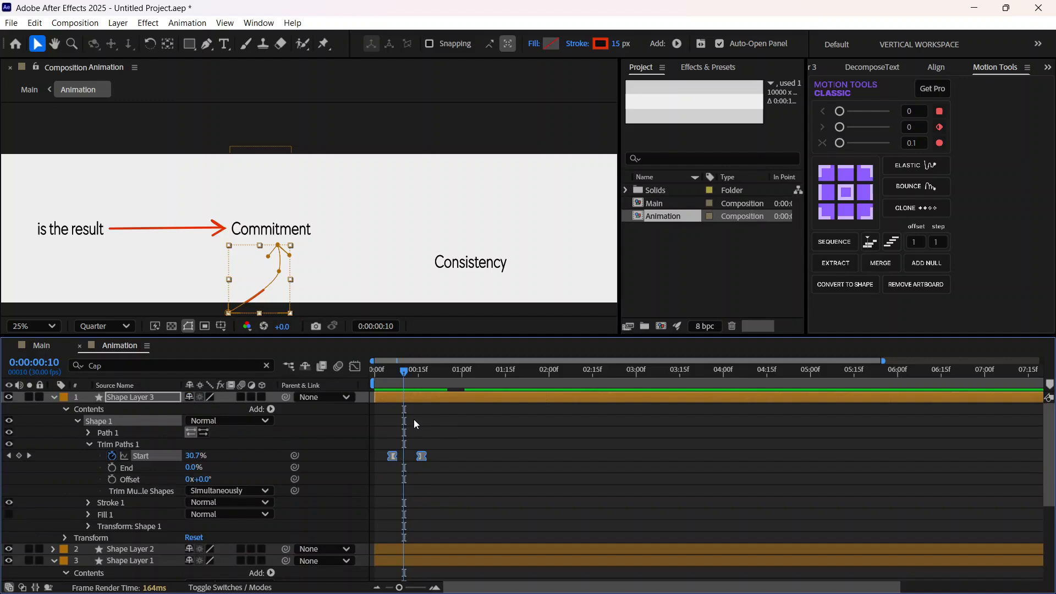
mouse_move(405, 379)
mouse_down()
mouse_move(395, 379)
mouse_move(412, 379)
mouse_move(404, 385)
mouse_up()
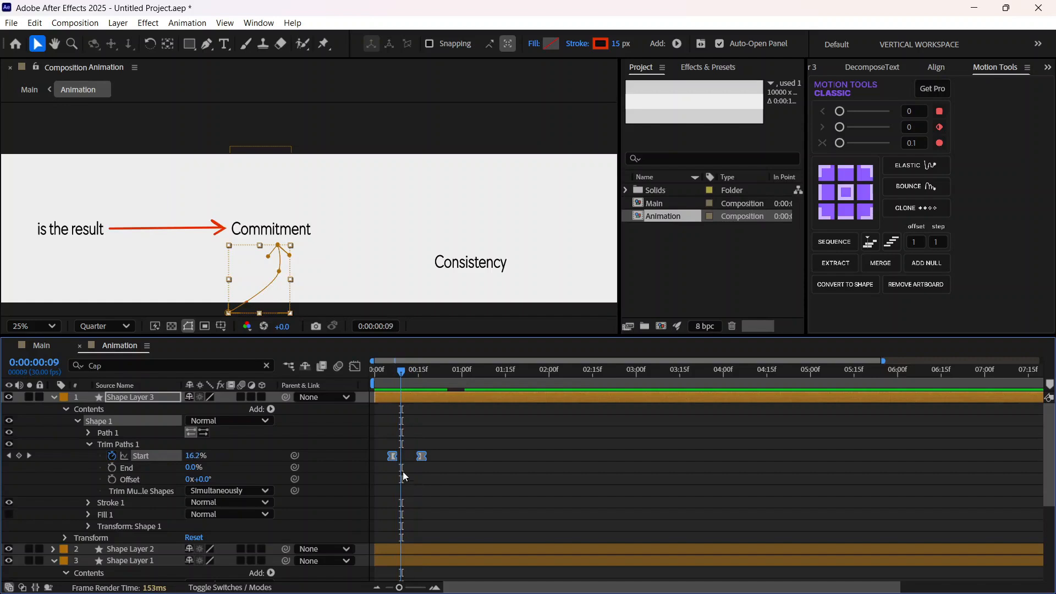
drag(421, 459, 415, 462)
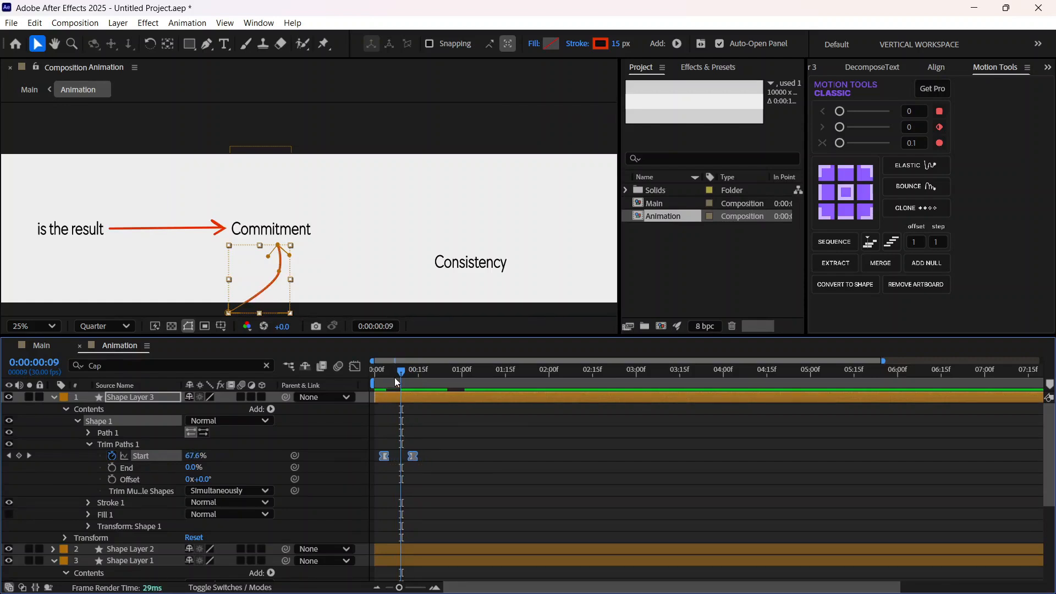
drag(401, 373, 394, 381)
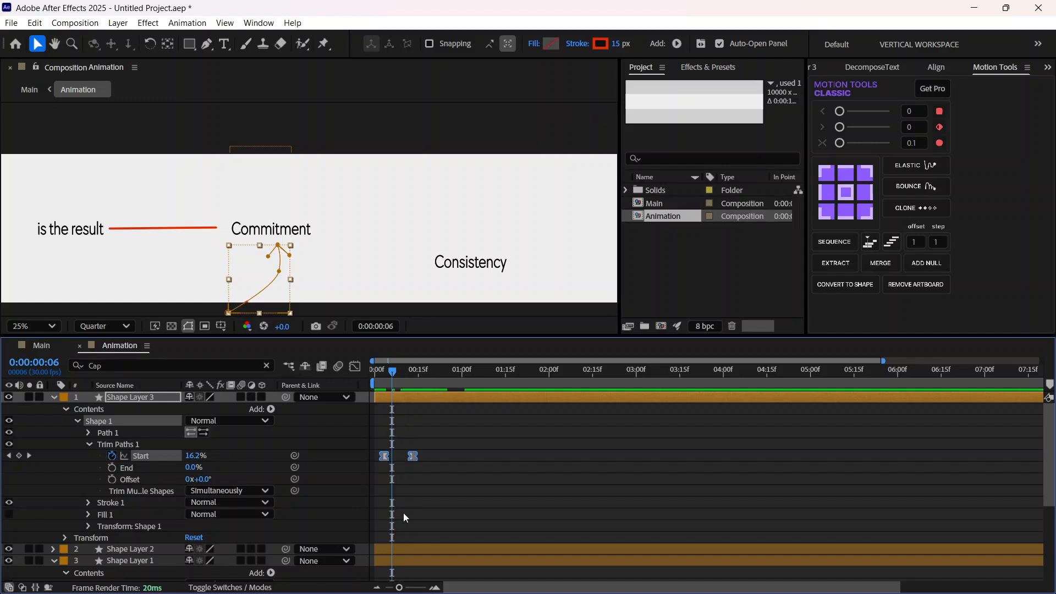
scroll(405, 518, down, 1)
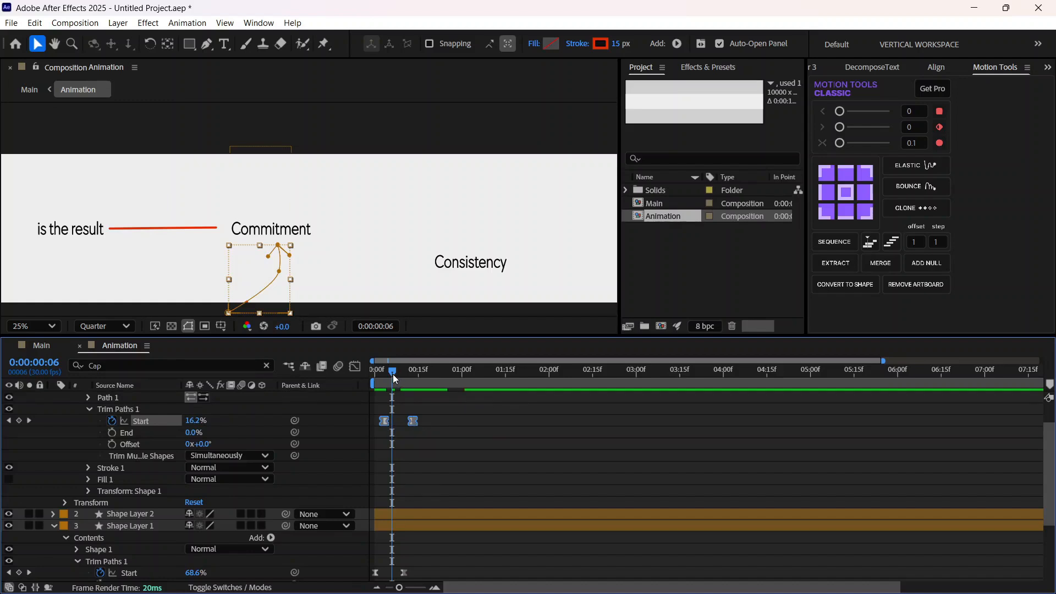
drag(399, 589, 420, 588)
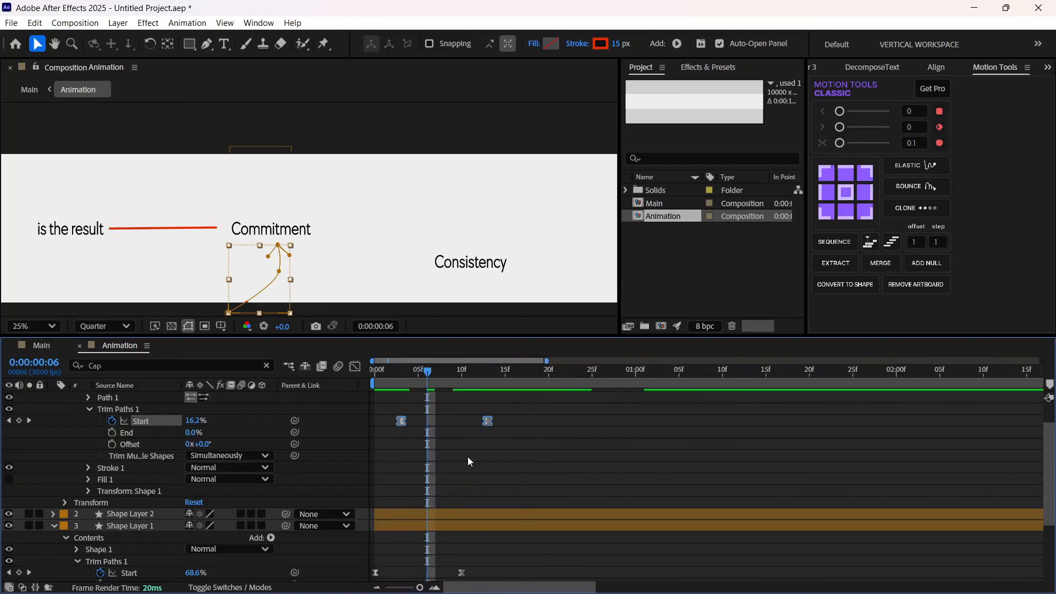
drag(487, 421, 479, 421)
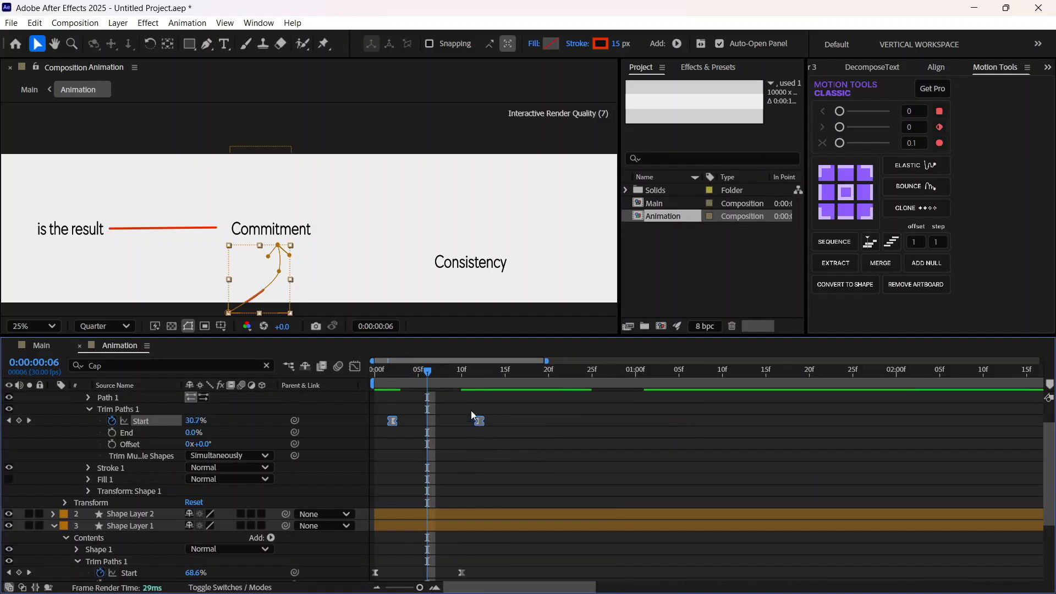
key(space)
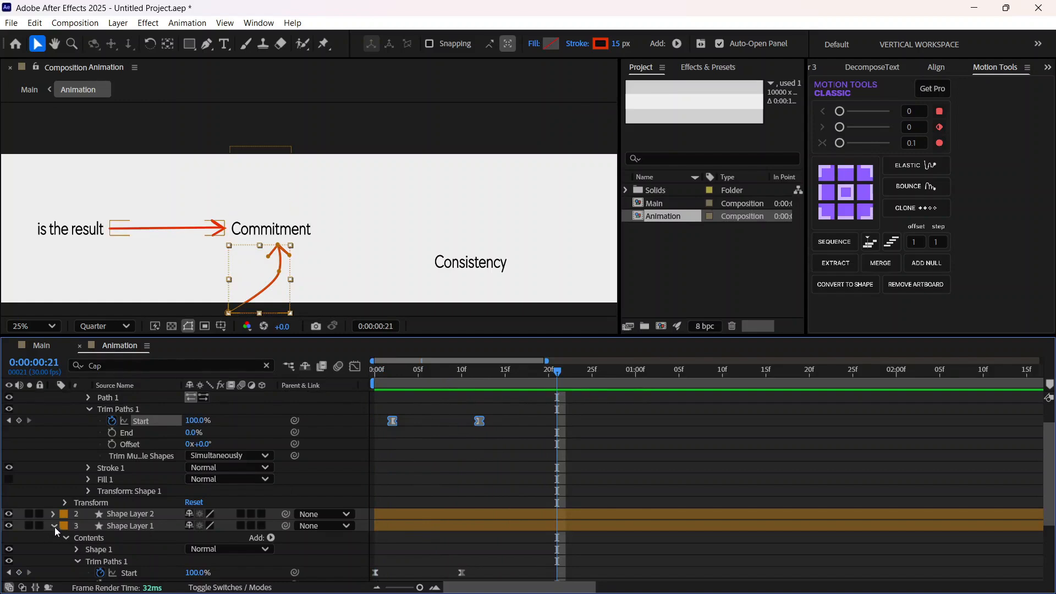
Step: Collapse Shape Layer 1, expand Shape Layer 2, and move its two Trim Paths Start keyframes to 0:00:00:03 and 0:00:00:13
scroll(55, 527, down, 3)
click(53, 455)
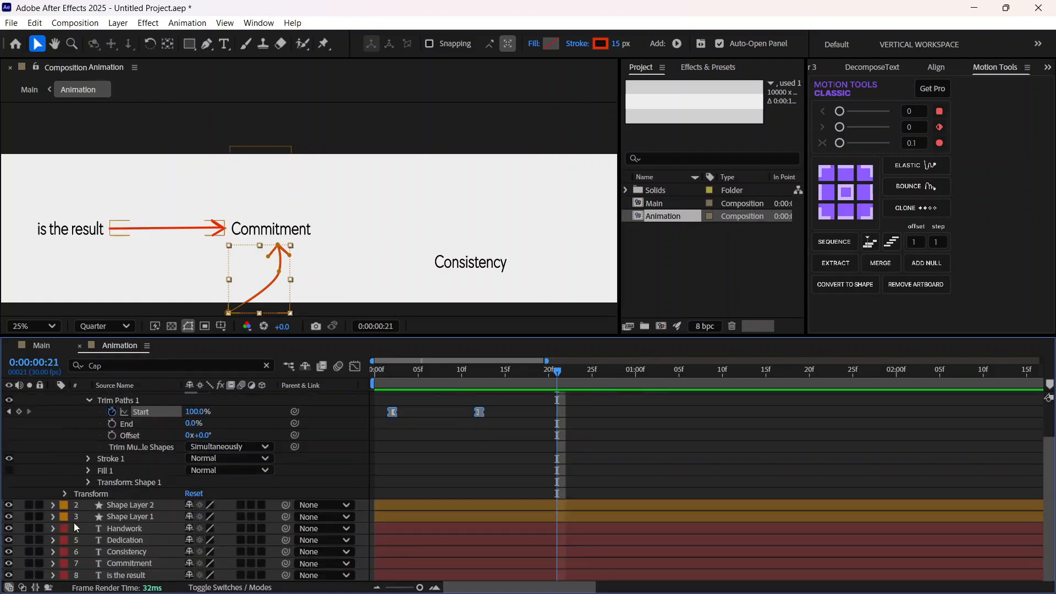
click(55, 505)
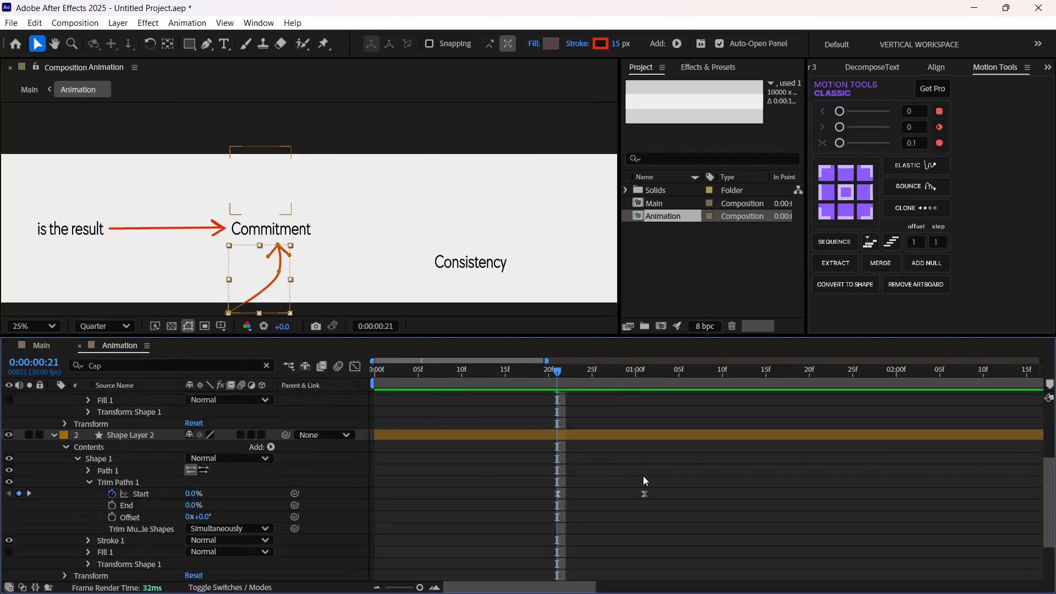
drag(685, 507, 401, 496)
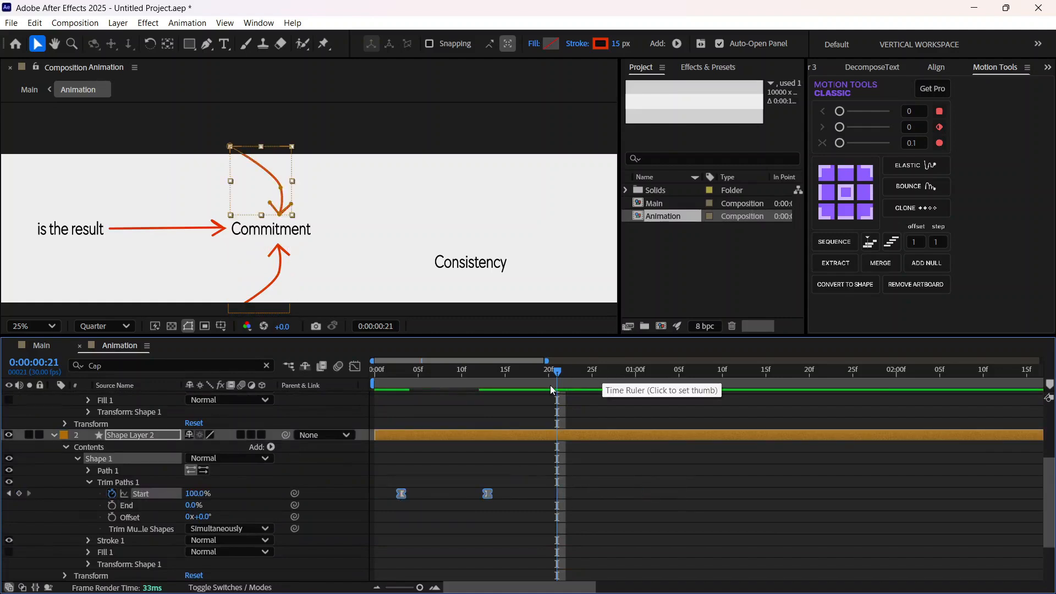
Step: Move Shape Layer 2's two Trim Paths Start keyframes to 0:00:00:02 and 0:00:00:12, and collapse the expanded shape layers
drag(555, 385, 399, 447)
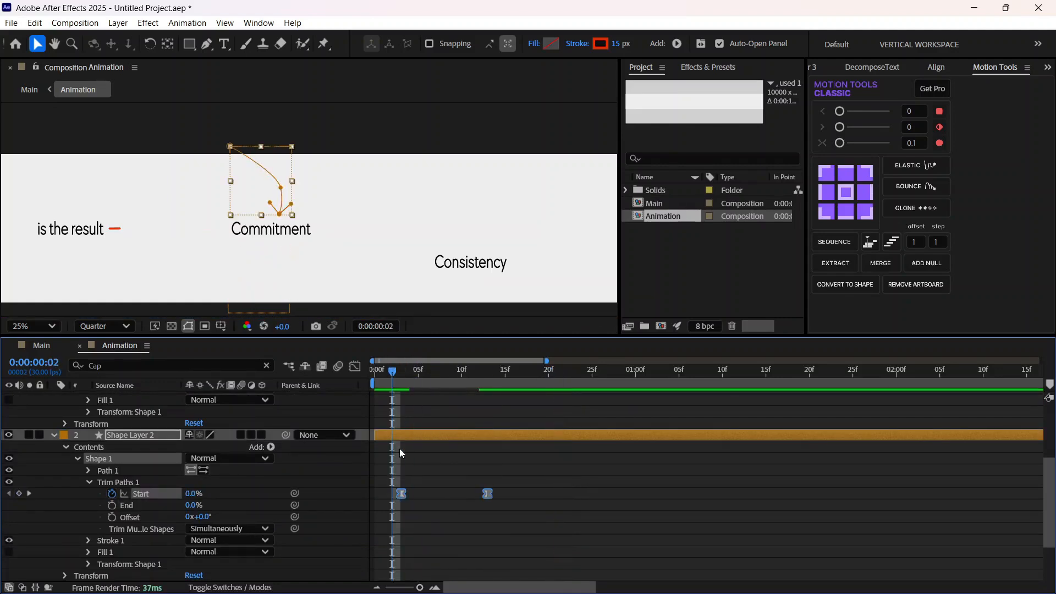
scroll(399, 448, up, 3)
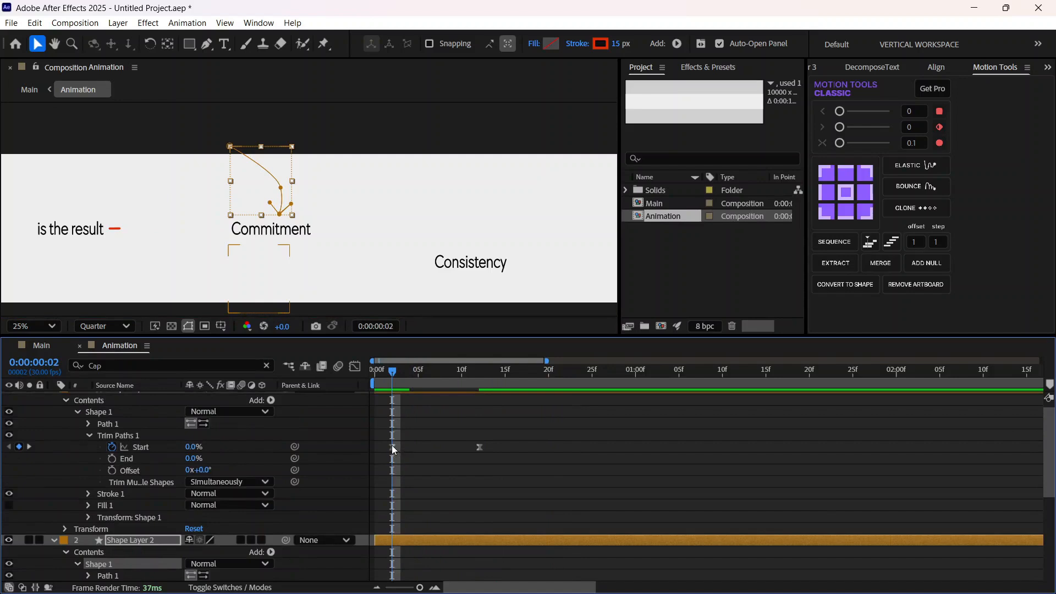
scroll(390, 449, down, 2)
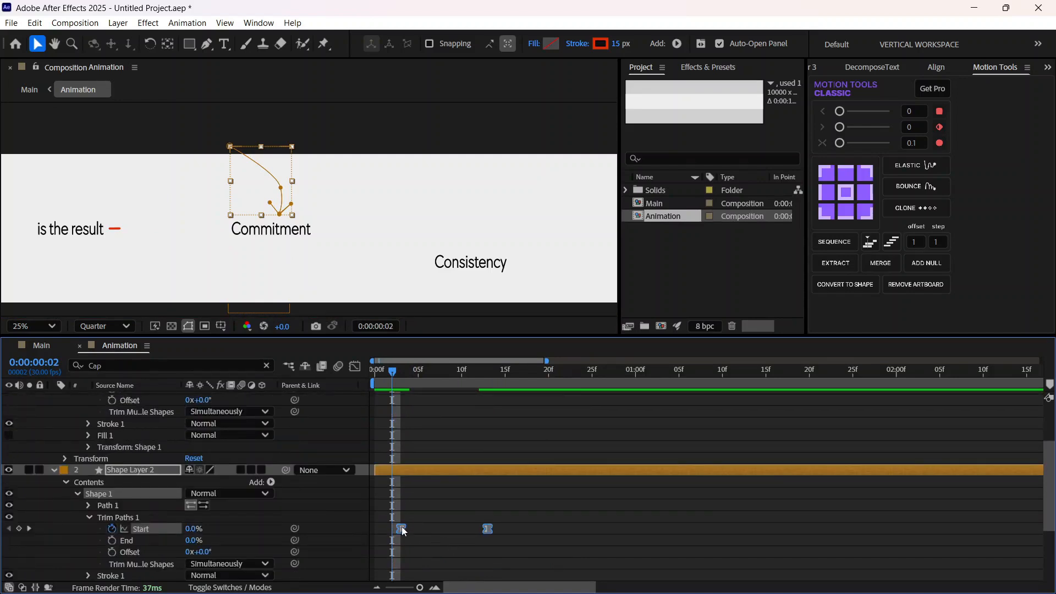
drag(402, 528, 393, 529)
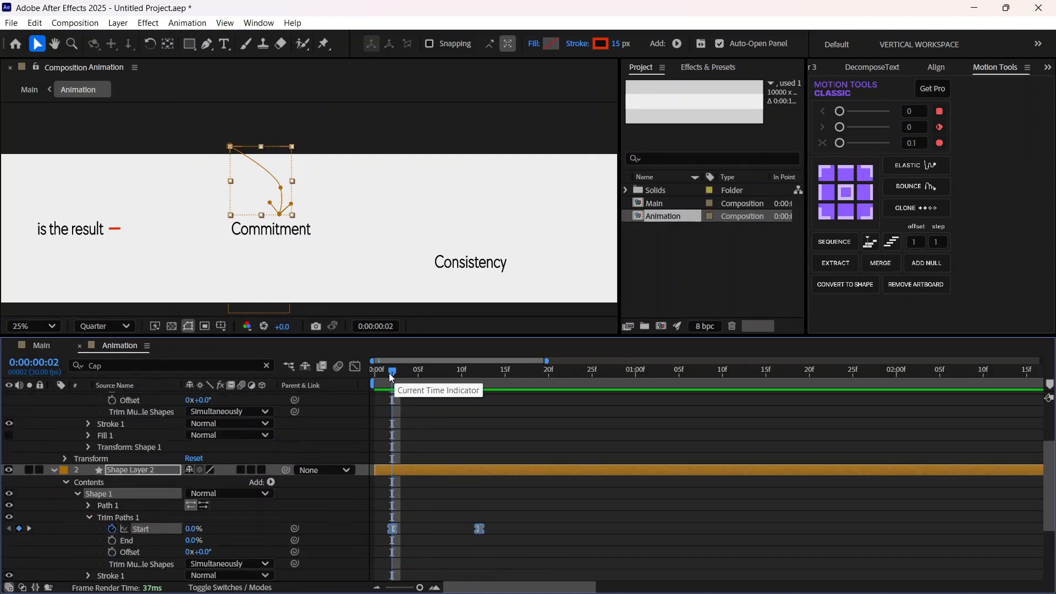
scroll(61, 440, up, 2)
click(54, 397)
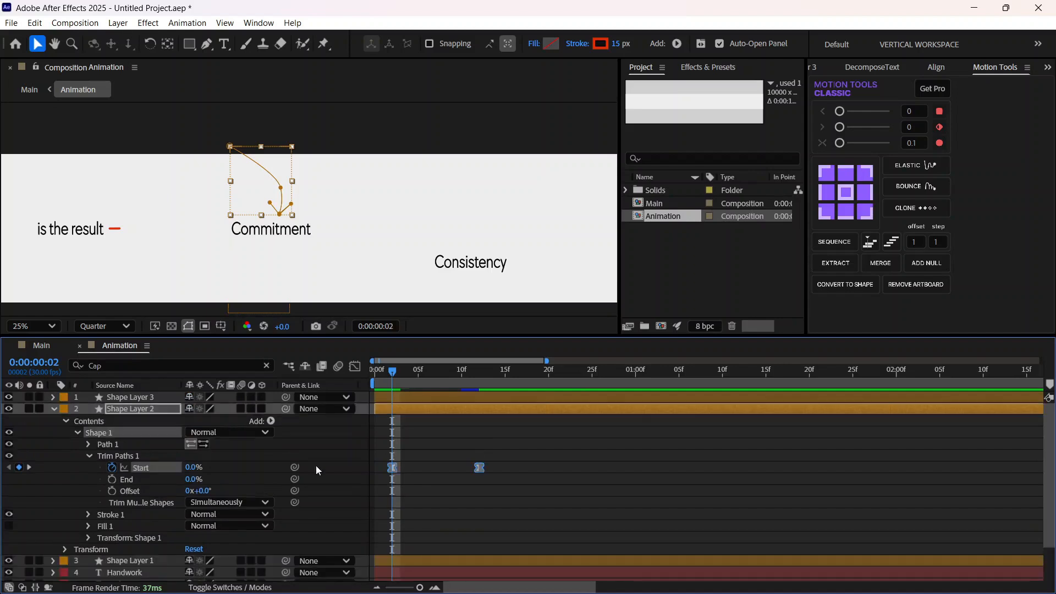
click(54, 409)
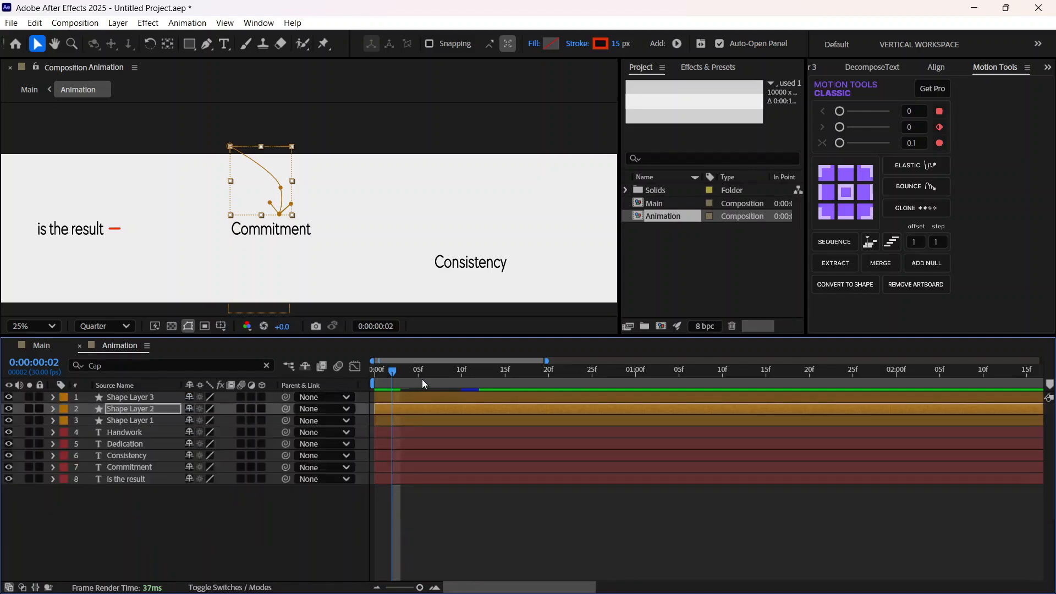
Step: Play back all three arrows drawing on around Commitment from 0:00:00:00, and return to the start
drag(395, 376, 329, 387)
key(space)
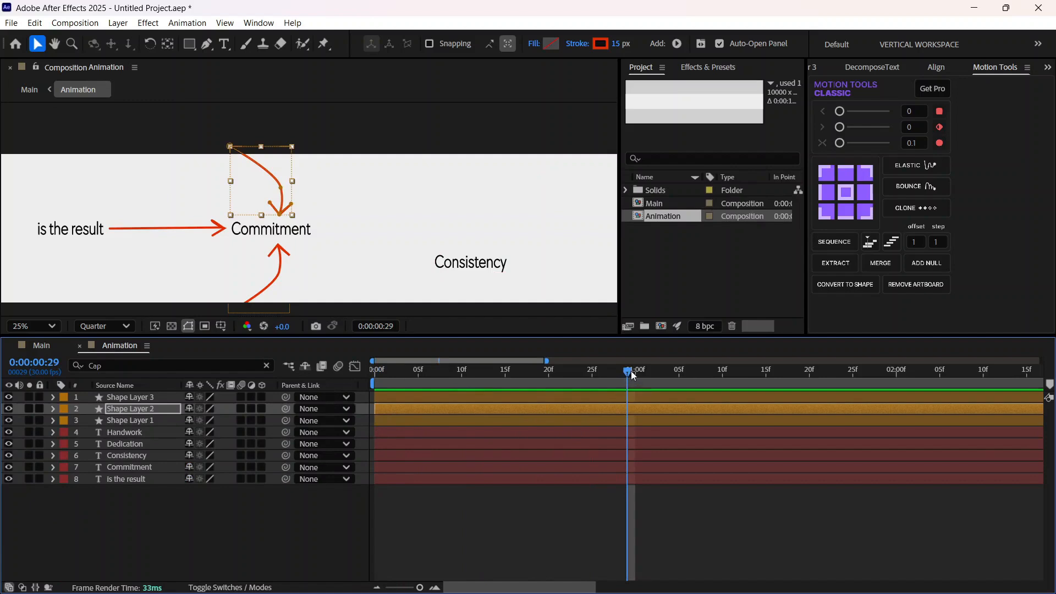
key(space)
key(space)
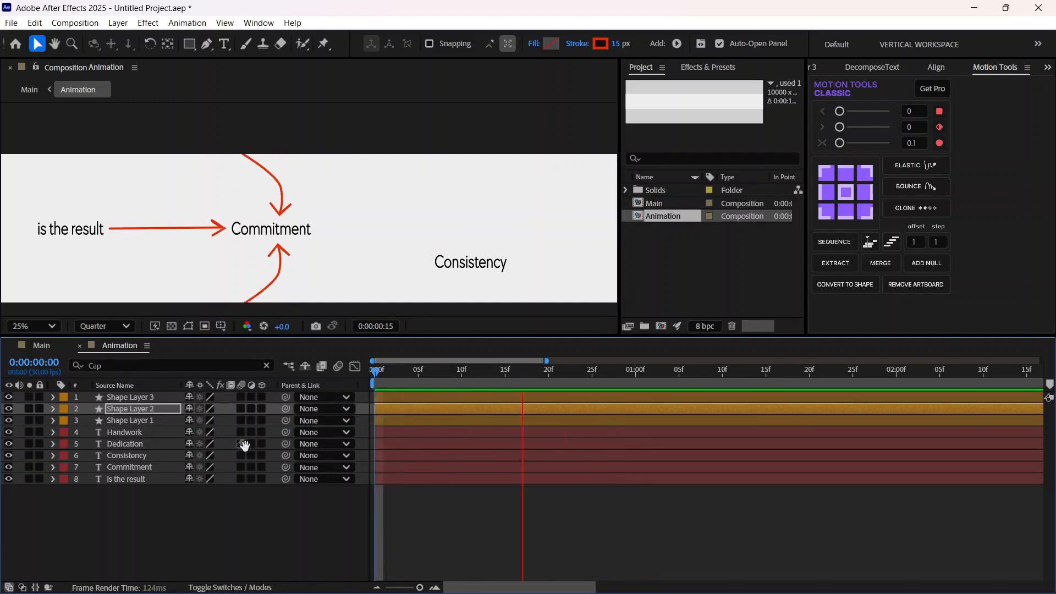
key(space)
key(Home)
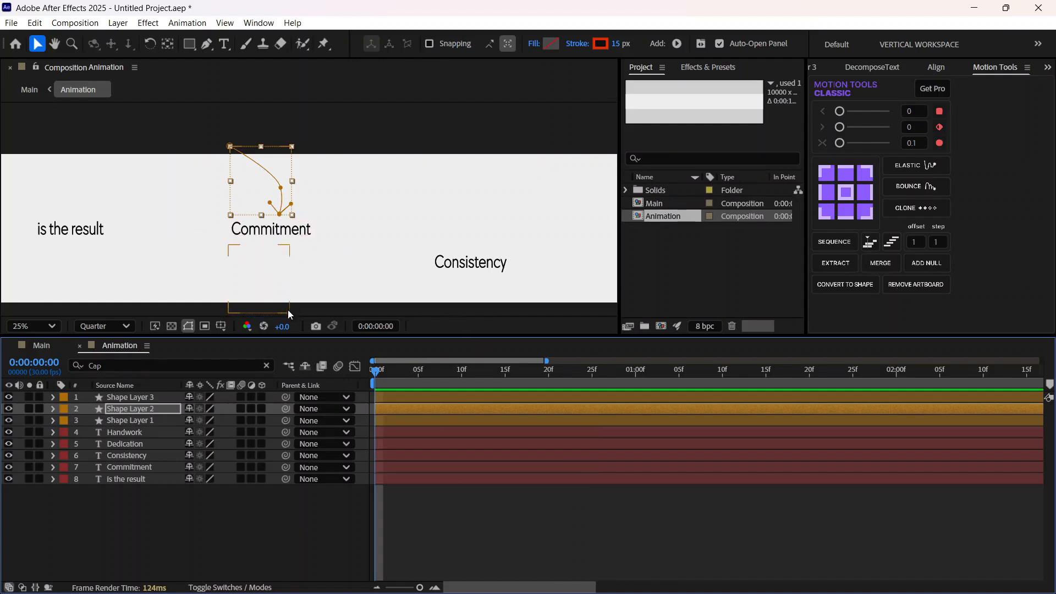
Step: At 0:00:00:18, duplicate Shape Layer 1, put the copy at the top of the layer stack, and place its arrow between Commitment and Consistency
mouse_move(377, 378)
mouse_down()
mouse_move(496, 377)
mouse_move(532, 396)
mouse_up()
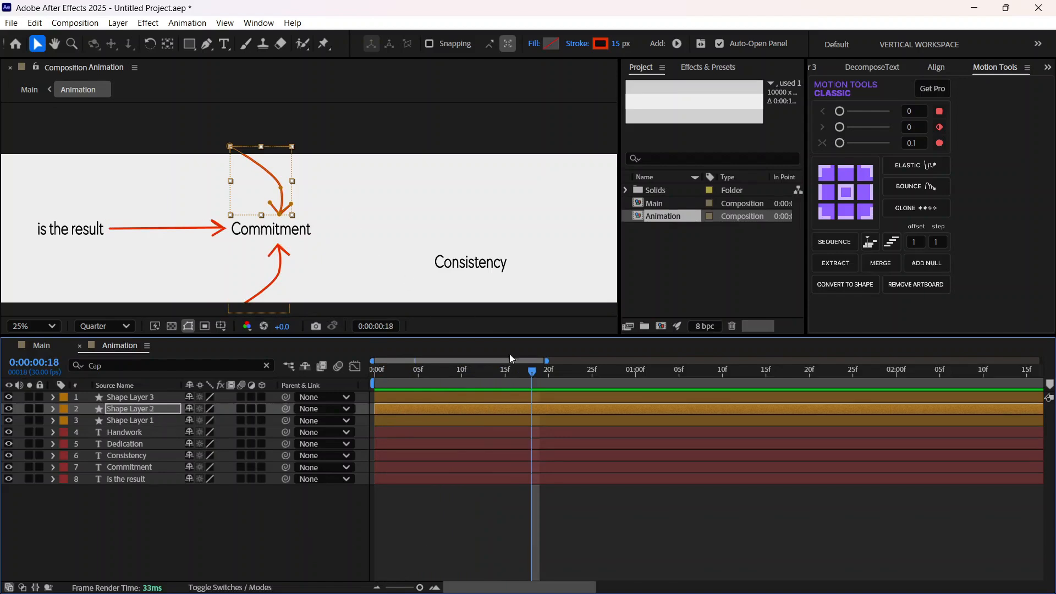
click(231, 523)
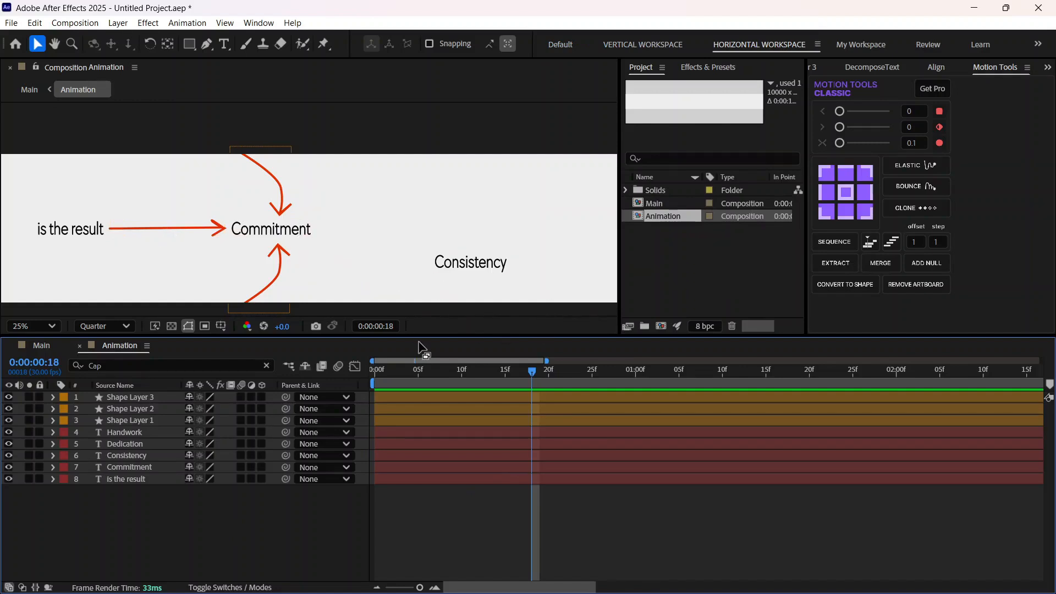
click(119, 422)
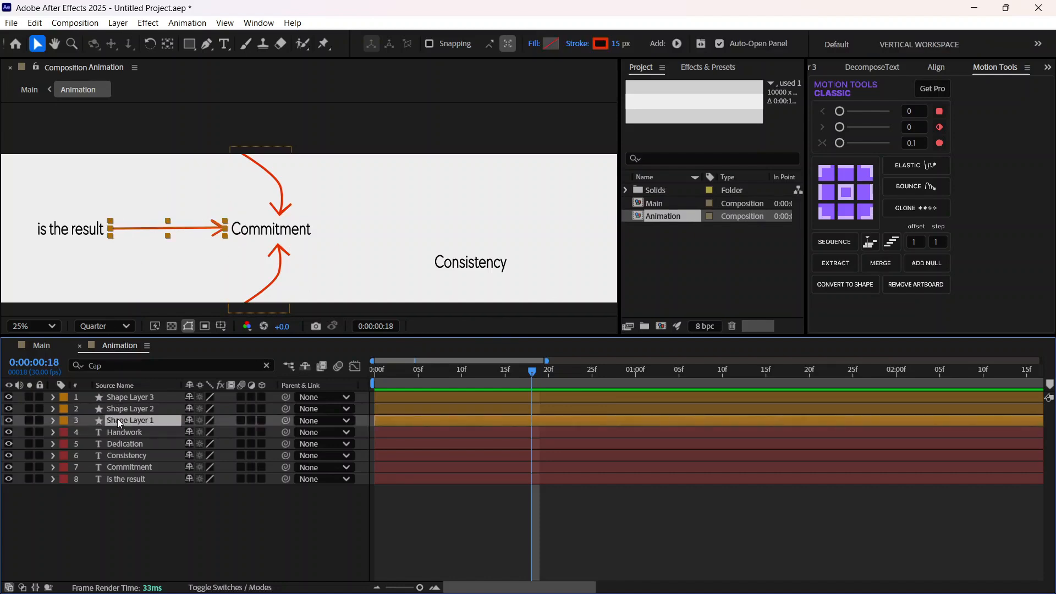
key(ctrl+d)
drag(140, 418, 143, 396)
drag(182, 228, 391, 244)
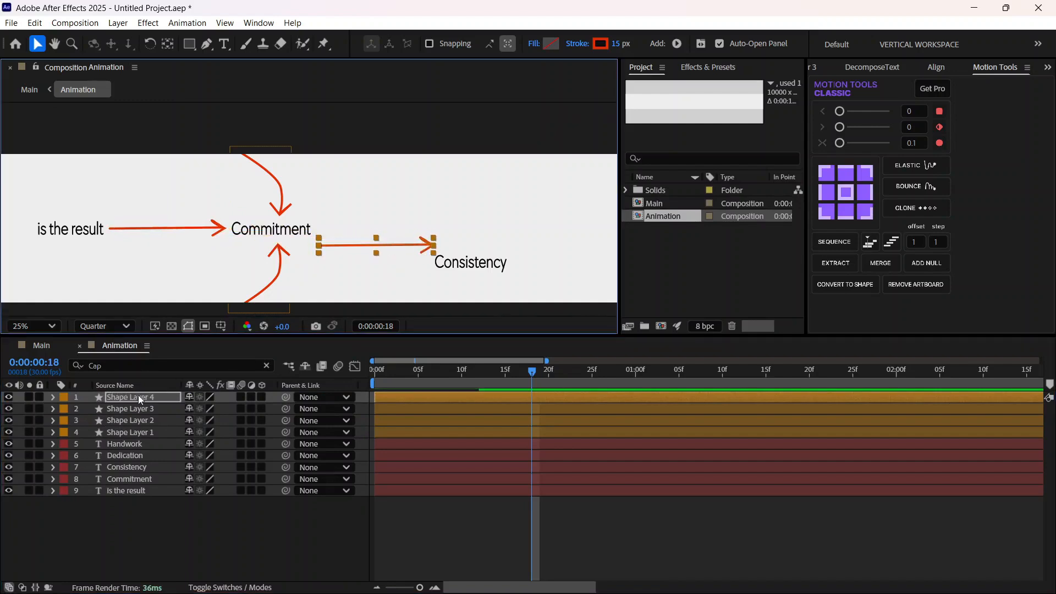
Step: Centre Shape Layer 4's anchor point on its arrow and set the layer's Rotation to 17° so it points down toward Consistency
click(123, 397)
click(52, 396)
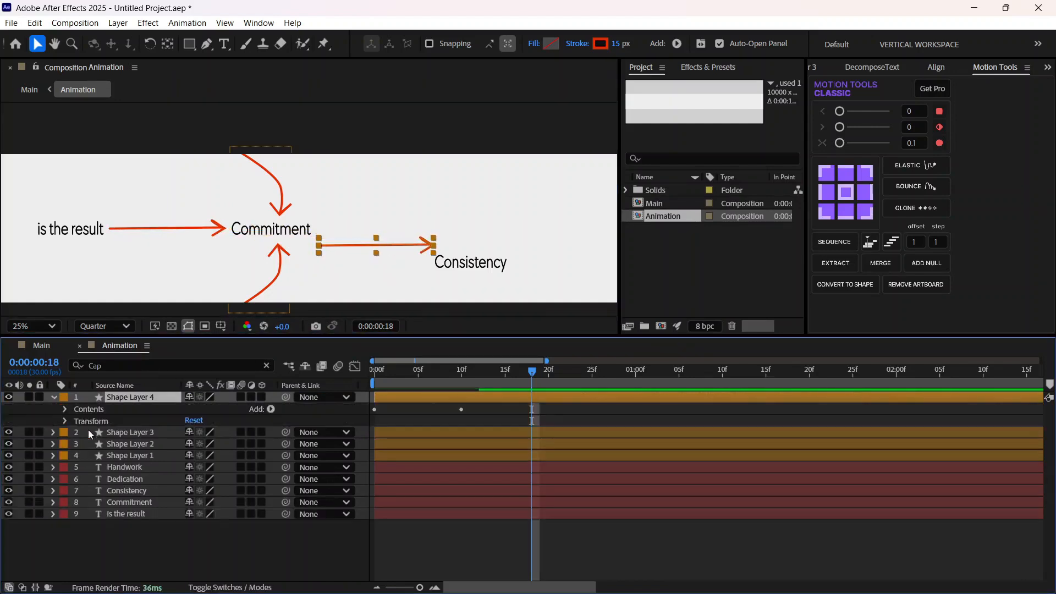
click(64, 420)
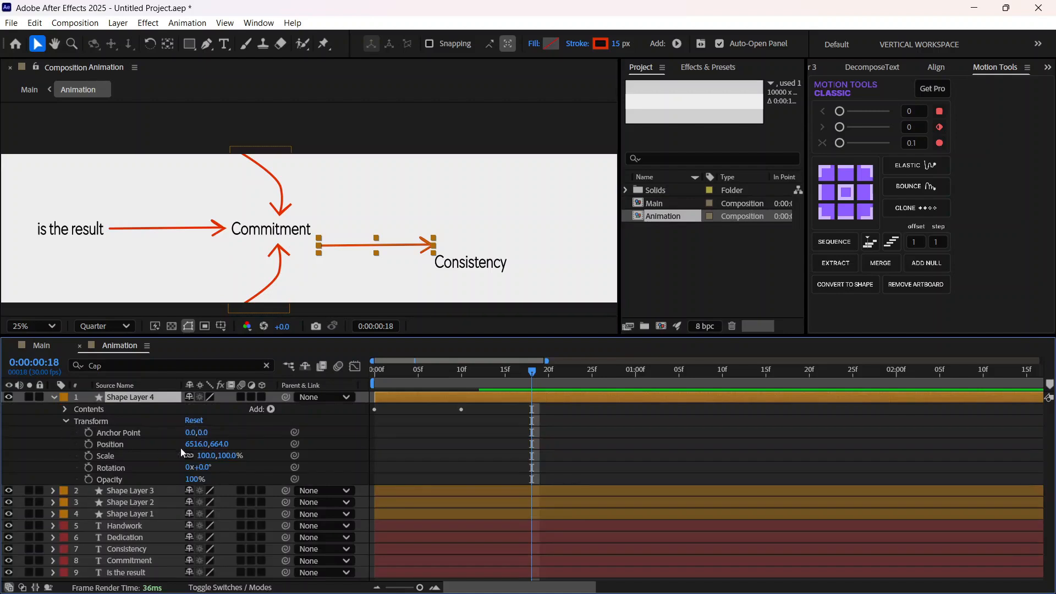
drag(201, 467, 209, 466)
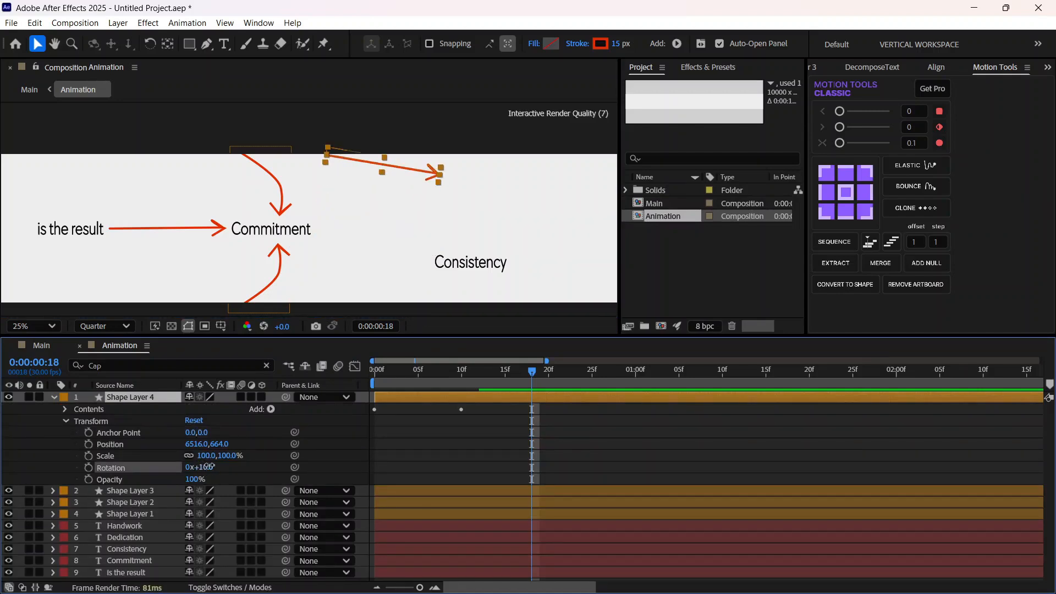
key(ctrl+z)
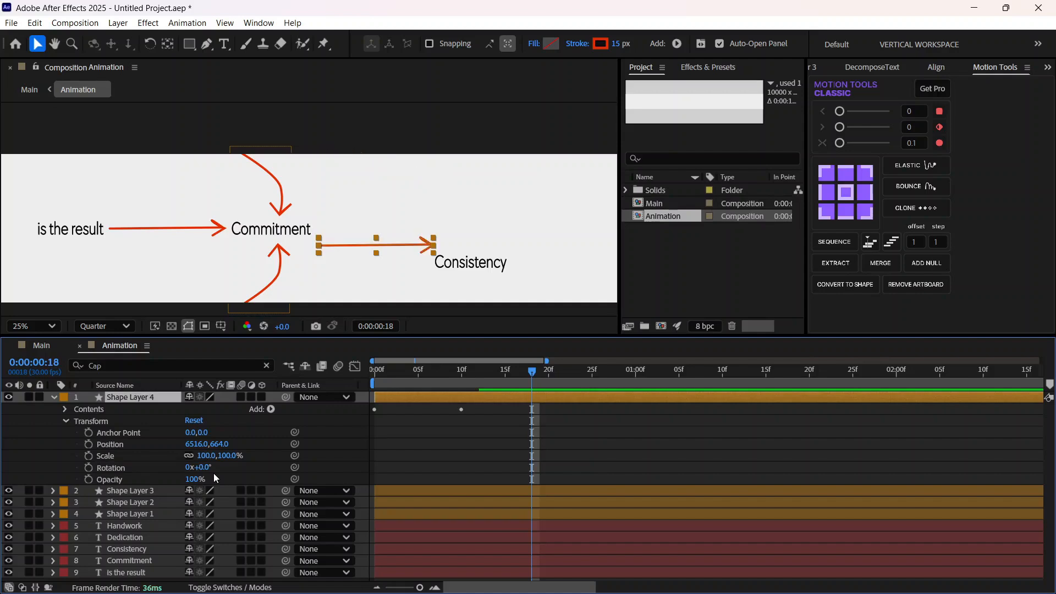
click(376, 248)
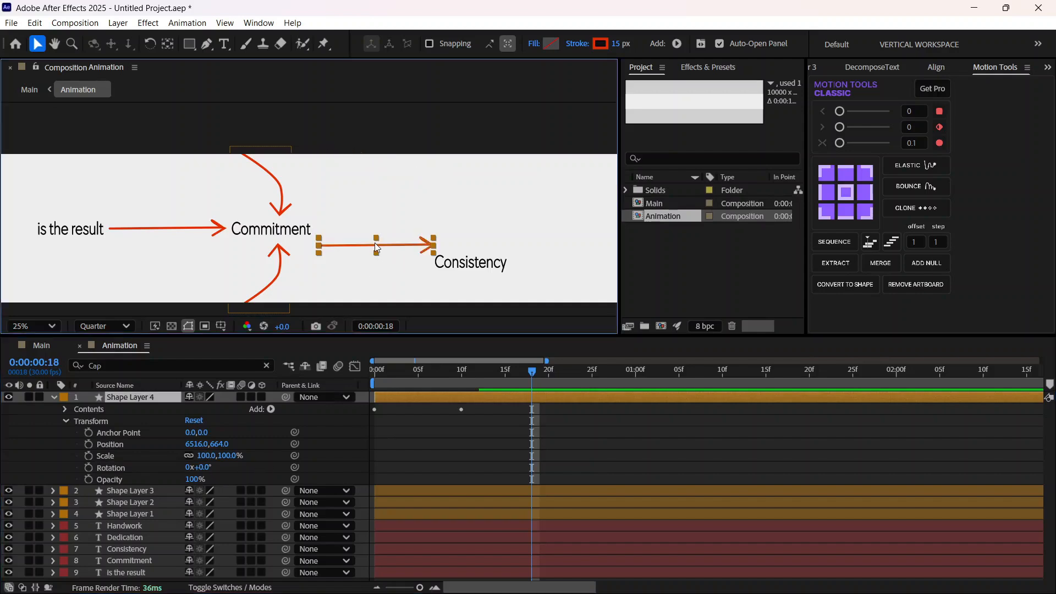
click(846, 192)
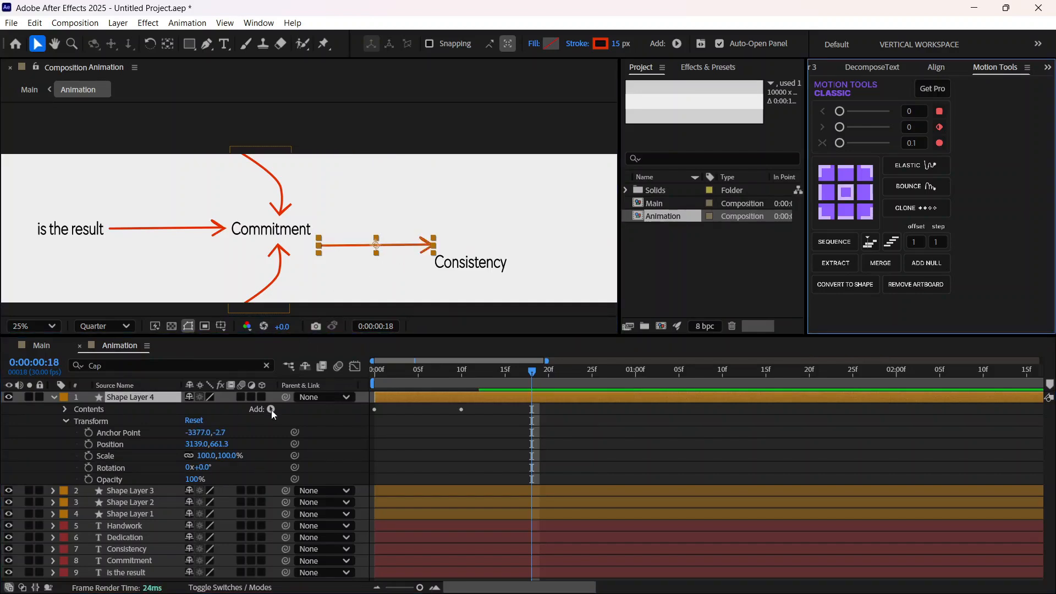
drag(213, 467, 213, 466)
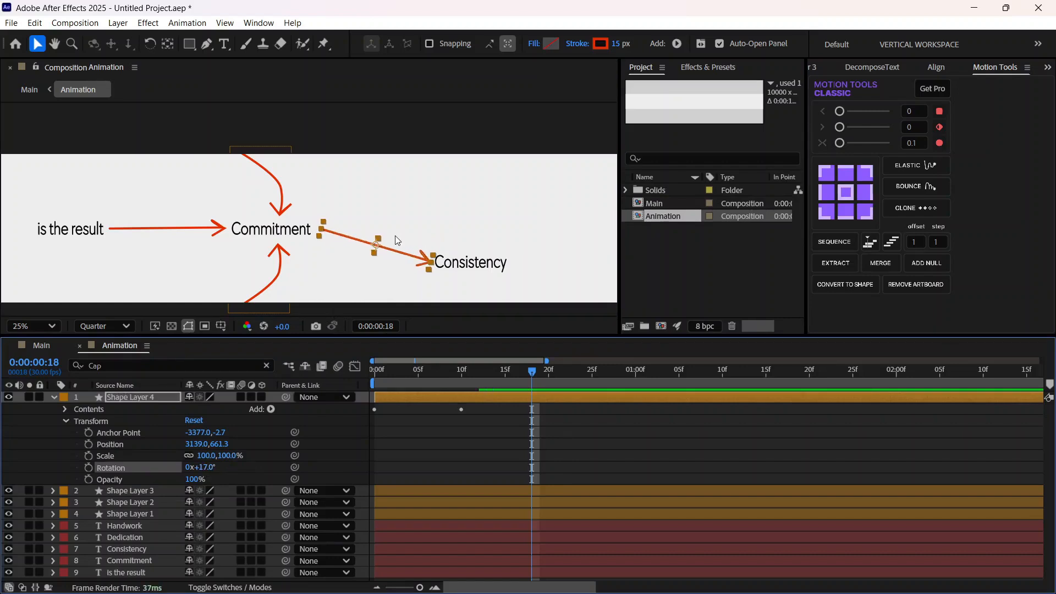
Step: Nudge the rotated arrow horizontally to Position 3111.0, 661.3, closer to Commitment
key(Left)
key(Left)
key(Left)
key(Left)
key(Left)
key(Left)
key(Left)
key(Left)
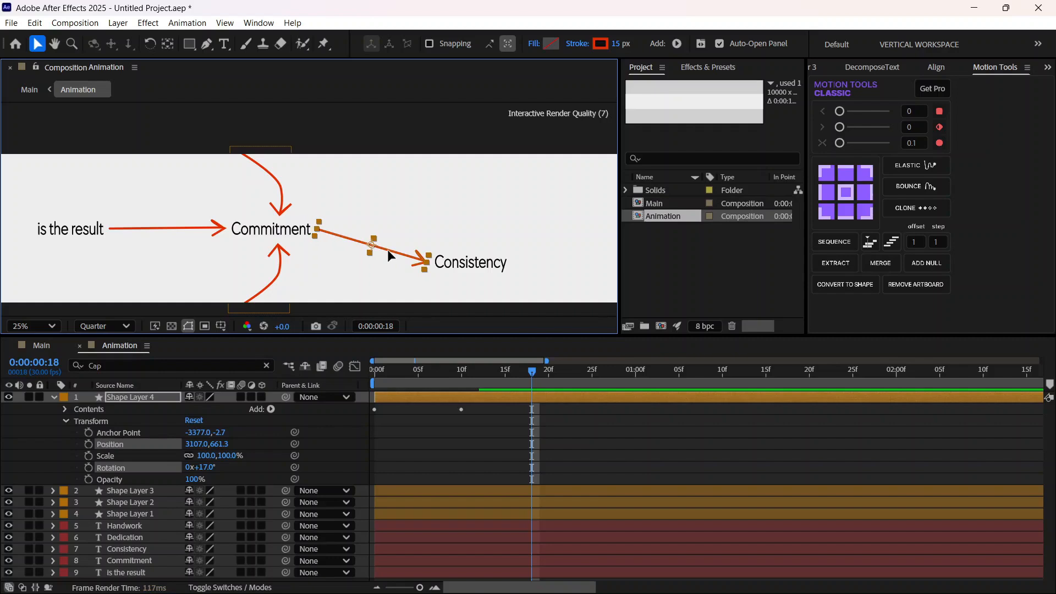
key(Right)
key(Right)
key(Right)
key(Right)
Step: Use the Pen tool to shift the tail point of Shape Layer 4's arrow slightly beside Commitment
click(207, 46)
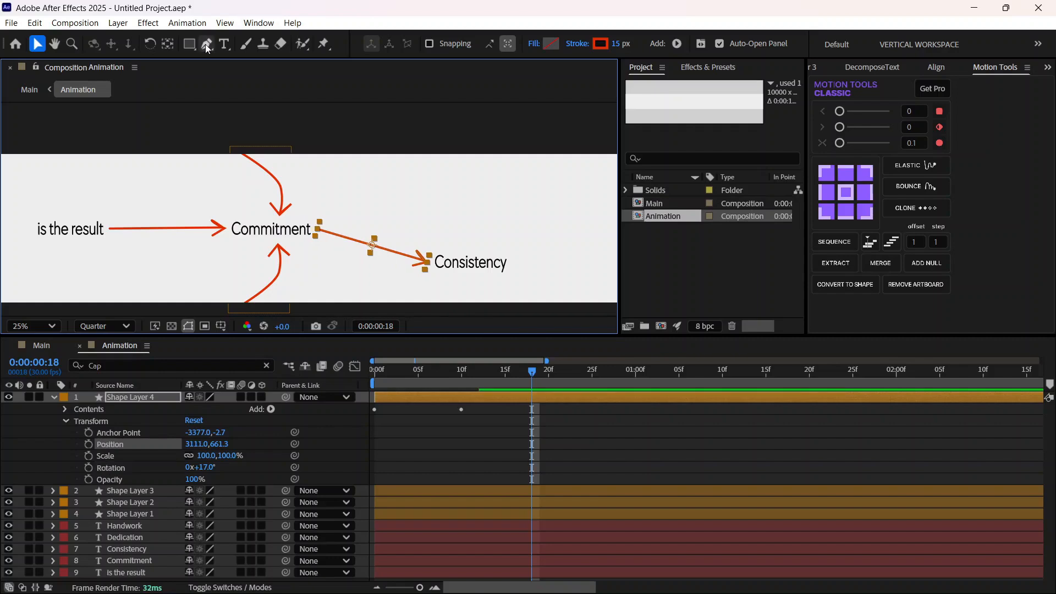
scroll(352, 256, up, 2)
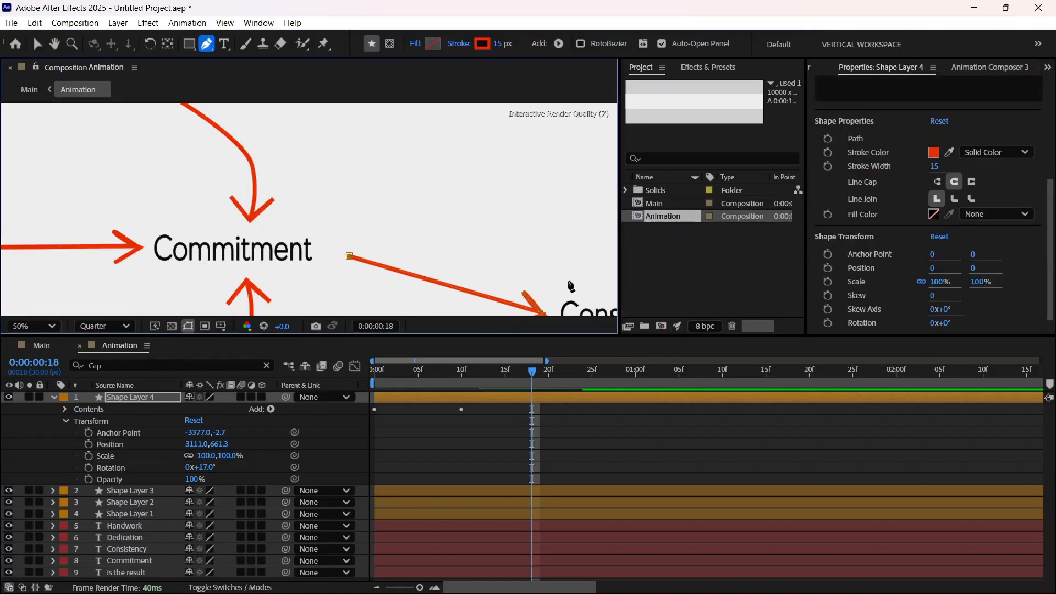
scroll(583, 280, down, 2)
scroll(440, 275, up, 2)
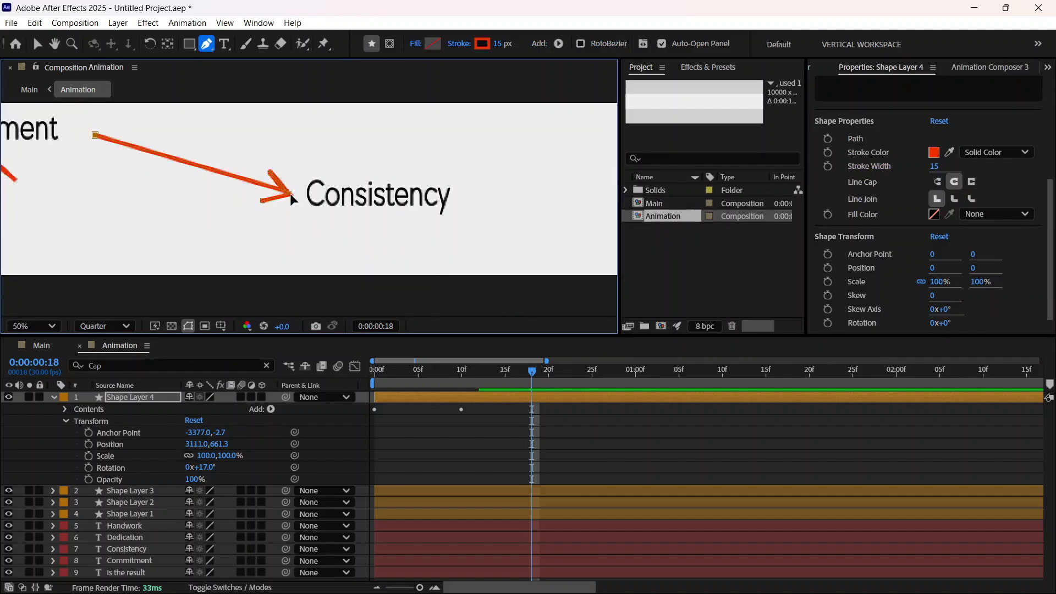
mouse_move(94, 133)
mouse_down()
mouse_move(103, 136)
mouse_move(95, 133)
mouse_up()
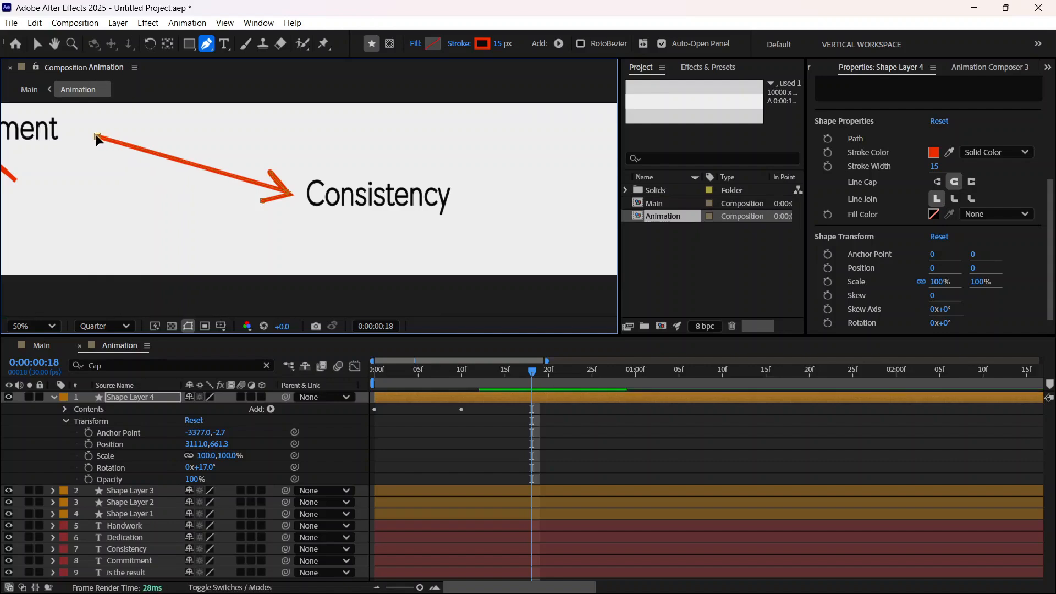
Step: Select the whole Shape Layer 4 and move its arrow to Position 3119.0, 649.3 between Commitment and Consistency
click(34, 46)
drag(193, 164, 184, 161)
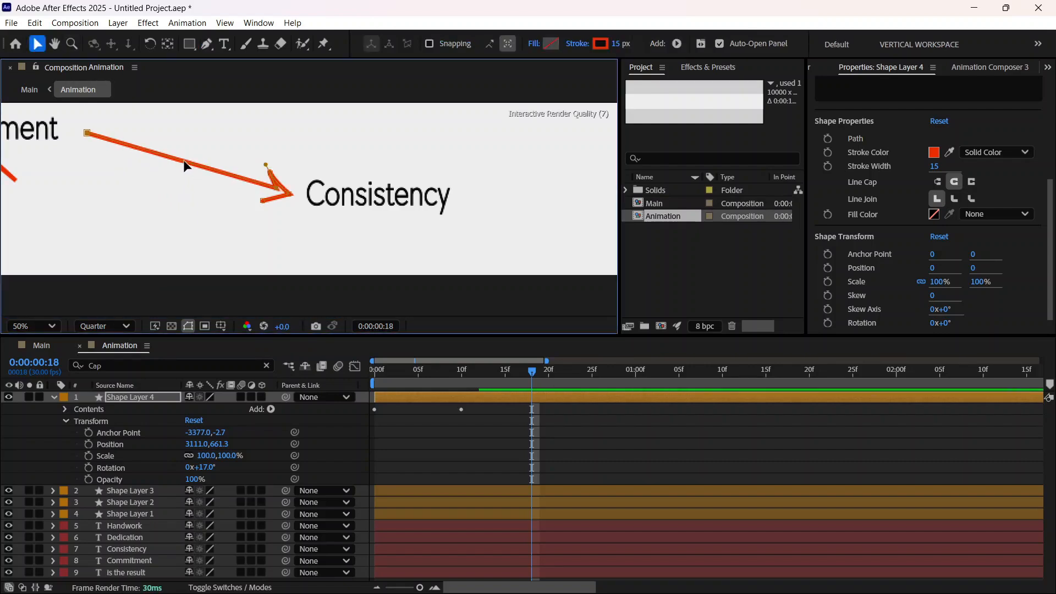
key(ctrl+z)
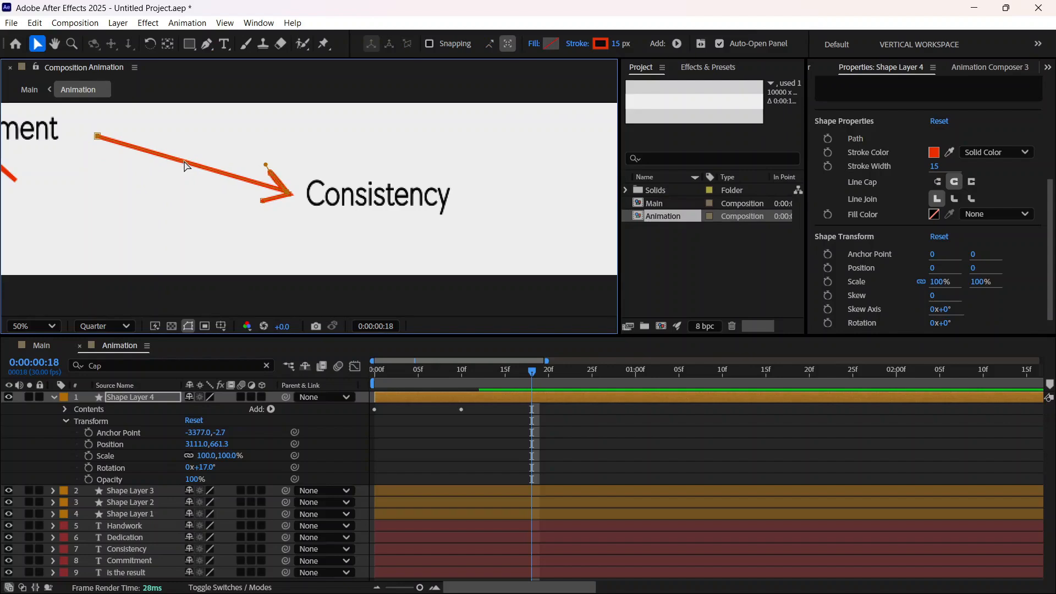
key(comma)
click(146, 394)
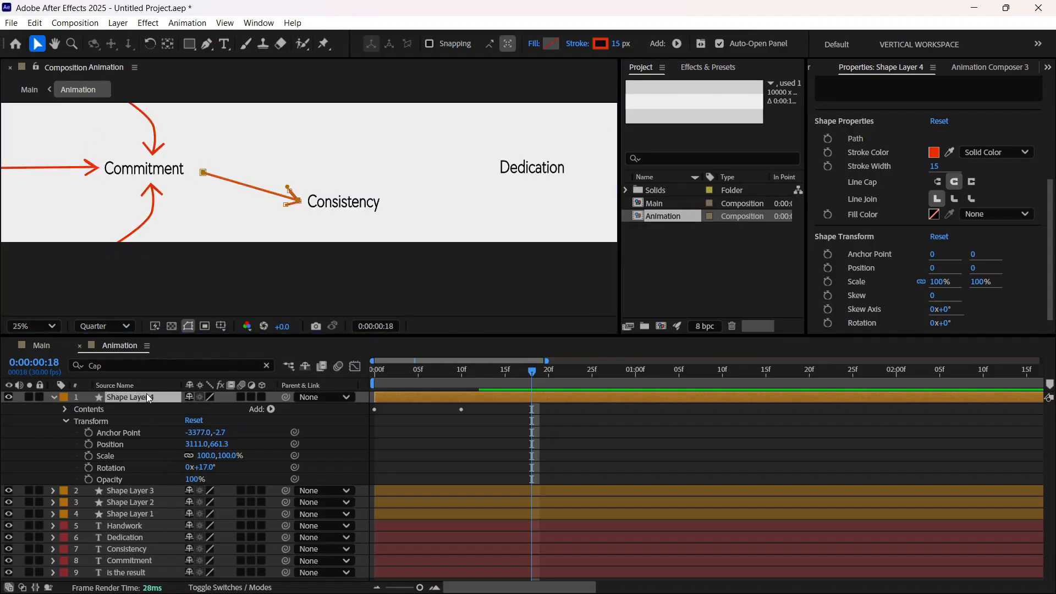
drag(260, 189, 259, 187)
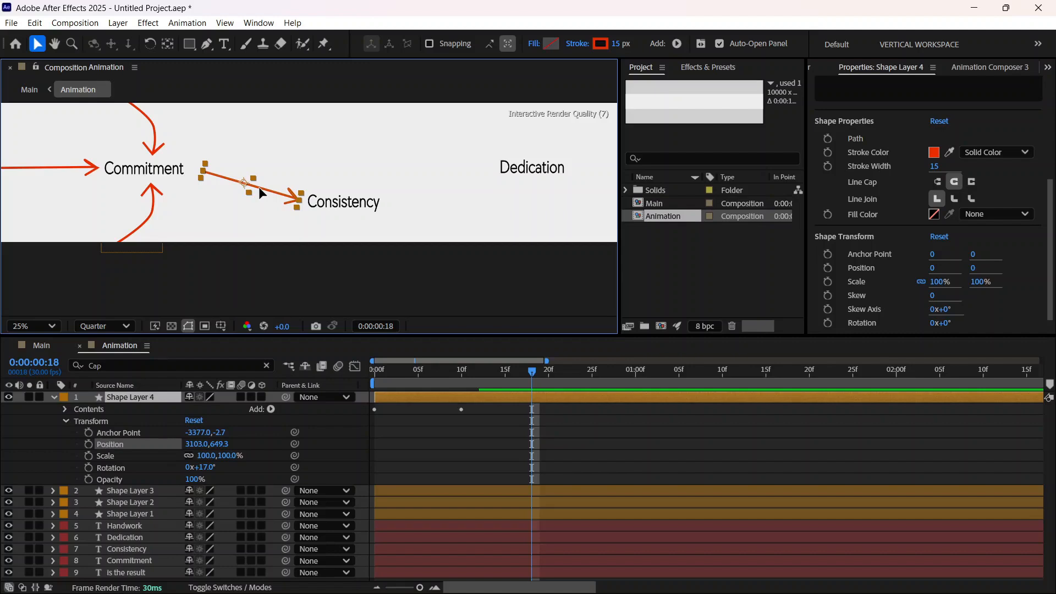
drag(260, 188, 262, 188)
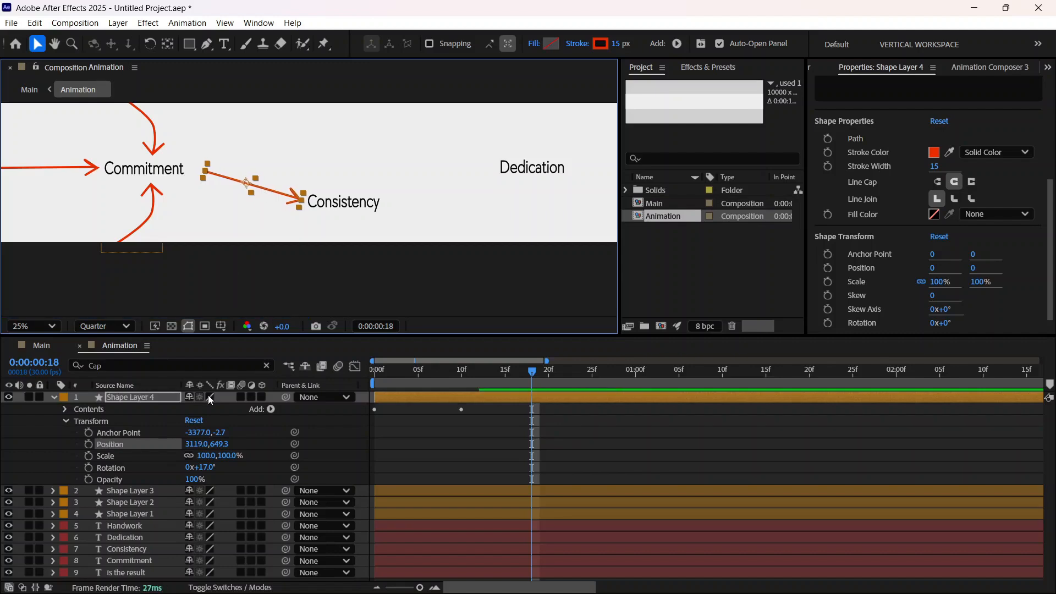
Step: Lengthen Shape Layer 4's arrow by pulling its tail point toward Commitment with the Pen tool, and collapse the layer
key(period)
key(period)
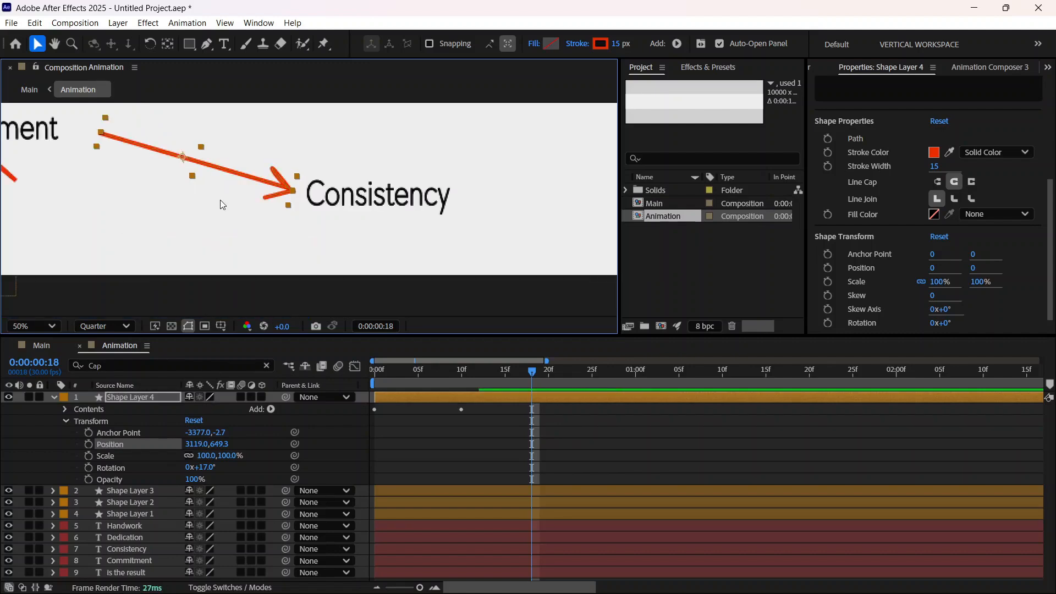
click(207, 49)
drag(103, 134, 93, 127)
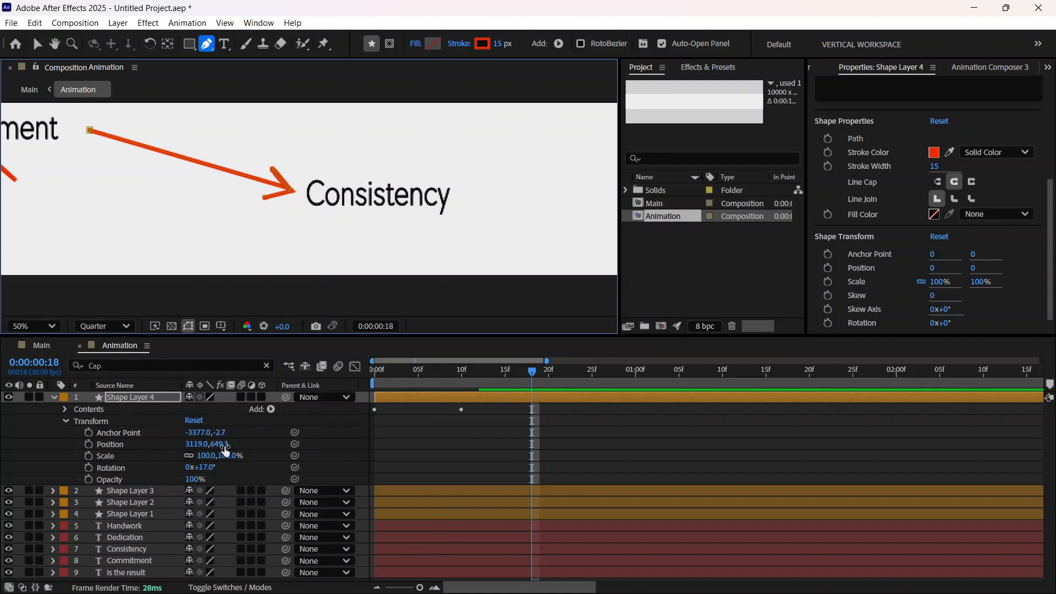
click(53, 396)
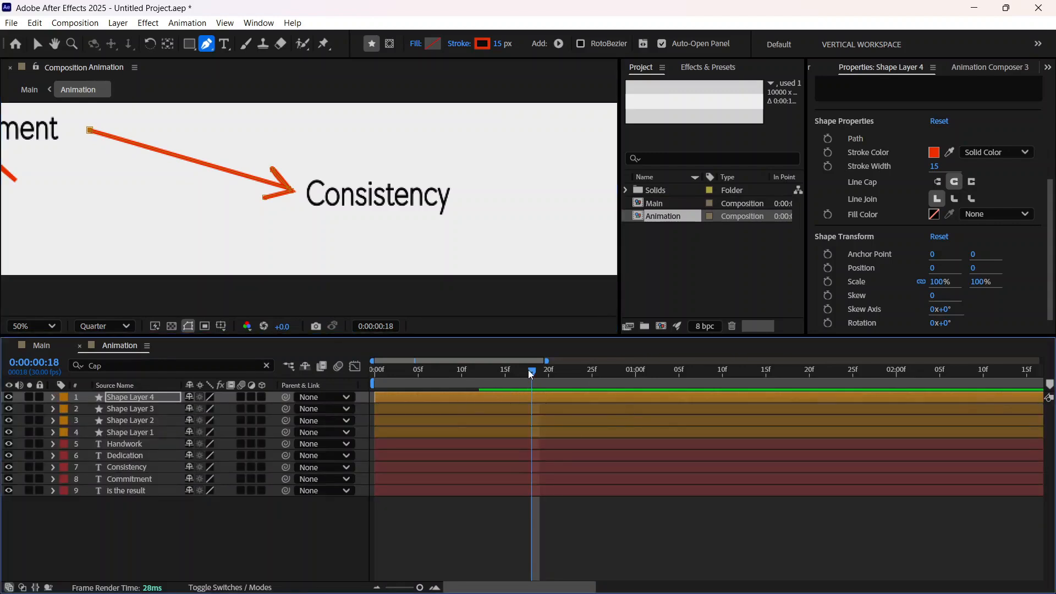
Step: Add Trim Paths to the arrow in Shape Layer 4 with the current time at 0:00:00:11
drag(531, 376, 436, 382)
scroll(344, 234, down, 1)
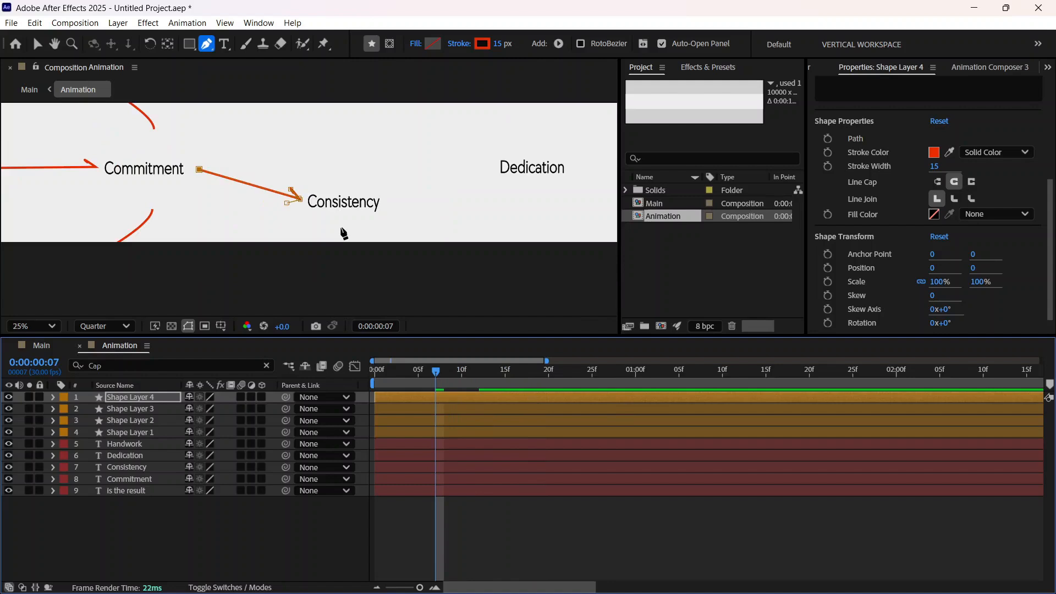
mouse_move(437, 373)
mouse_down()
mouse_move(481, 372)
mouse_move(471, 371)
mouse_up()
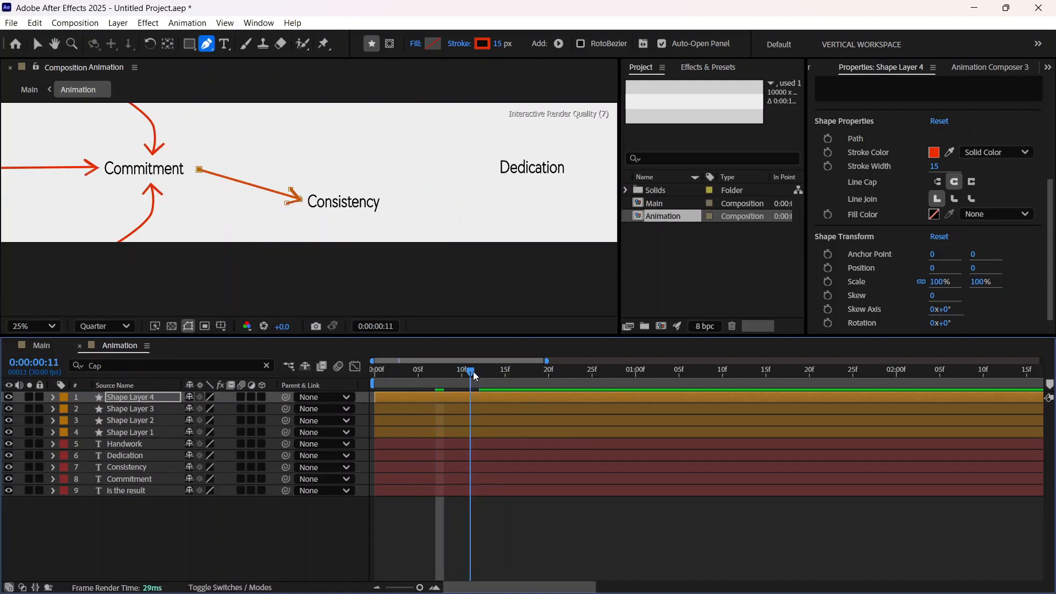
click(53, 397)
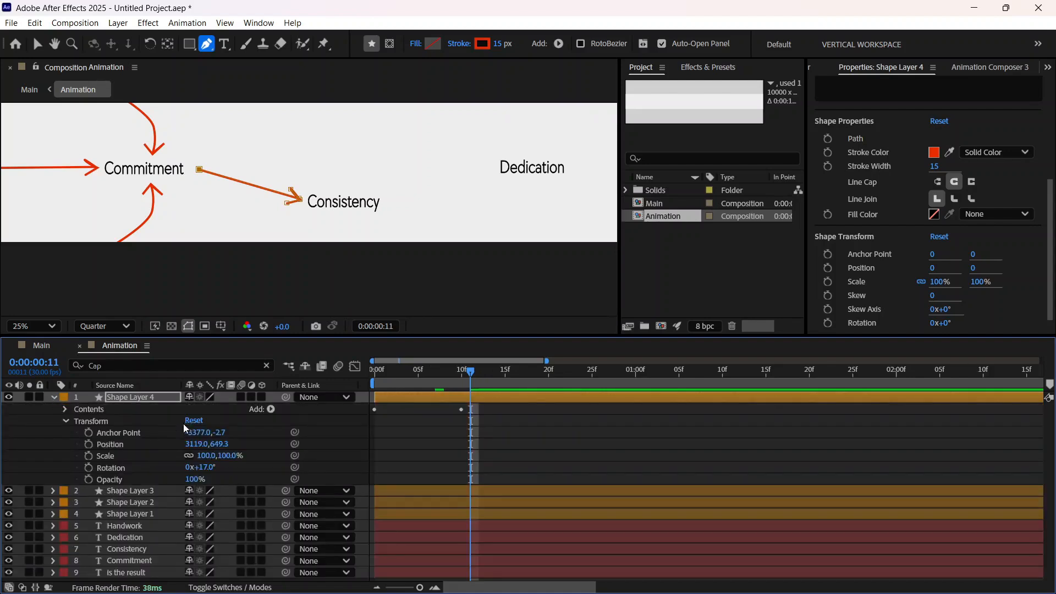
click(271, 409)
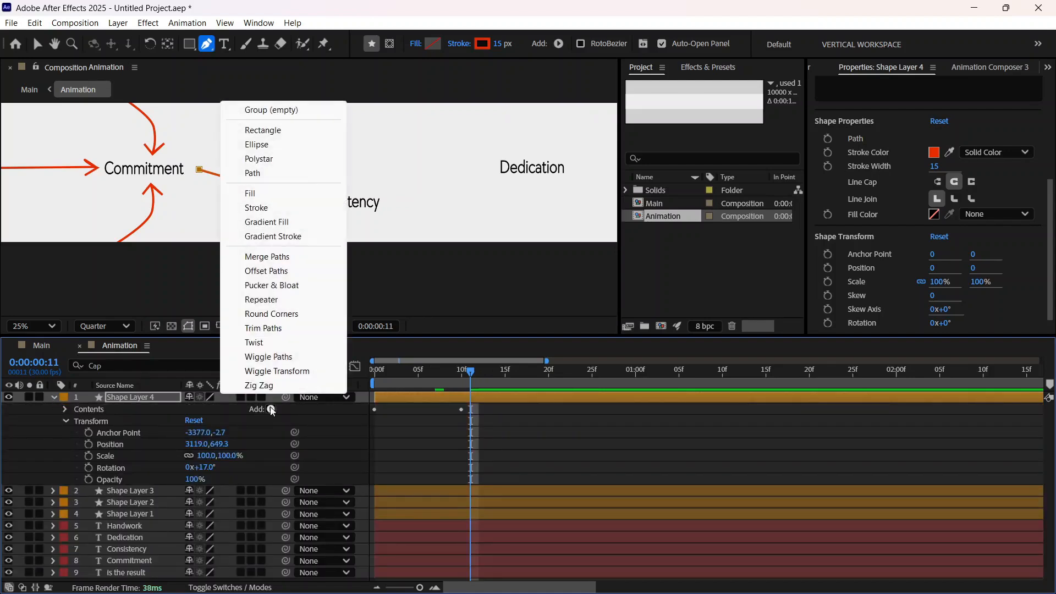
click(277, 329)
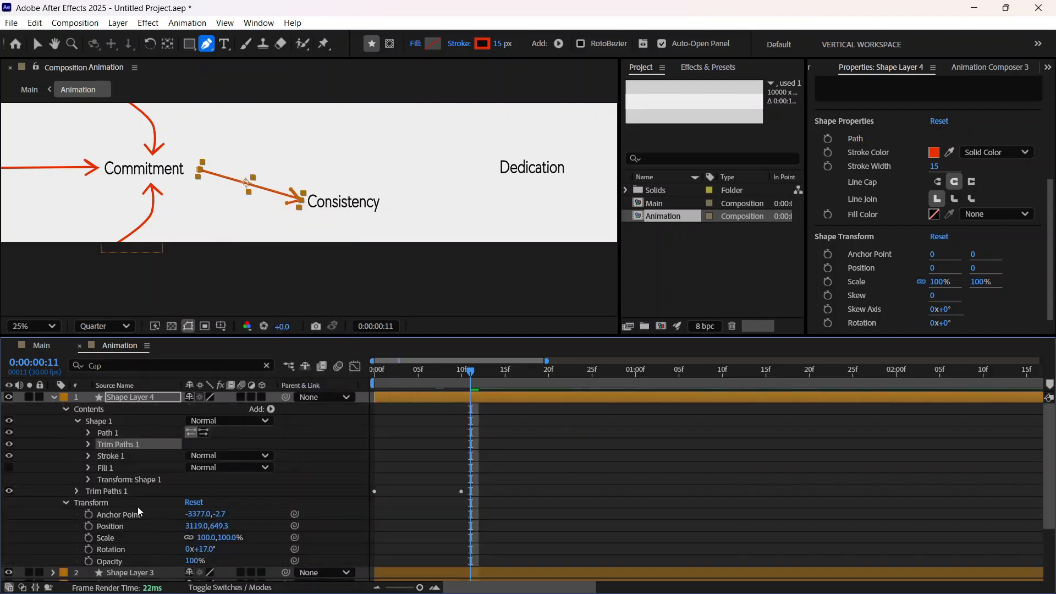
Step: Set the new Trim Paths End to 0% and keyframe its Start at 0% at 0:00:00:11
click(66, 505)
click(88, 444)
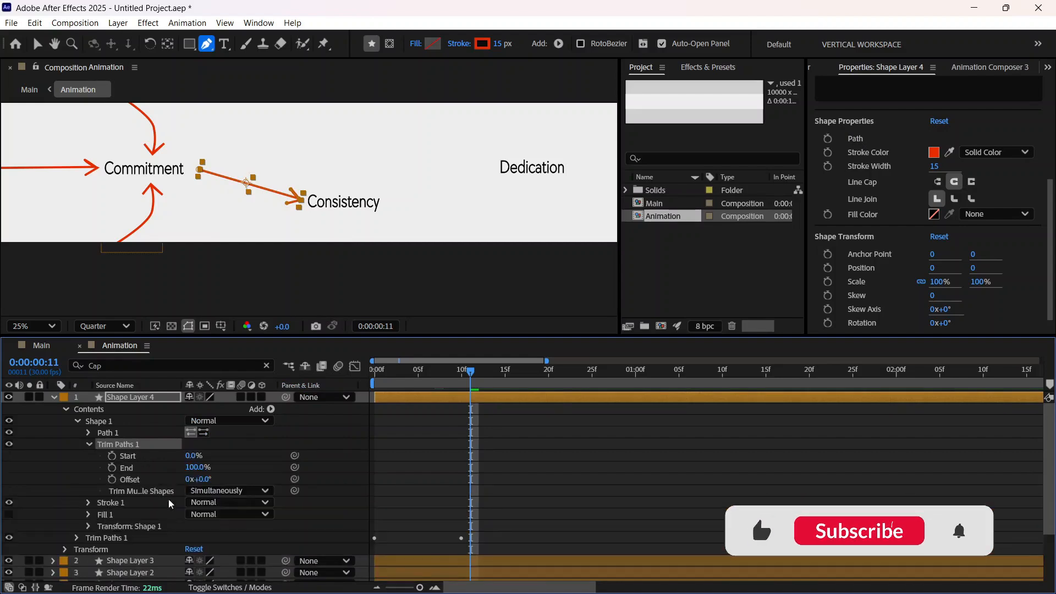
drag(199, 468, 99, 488)
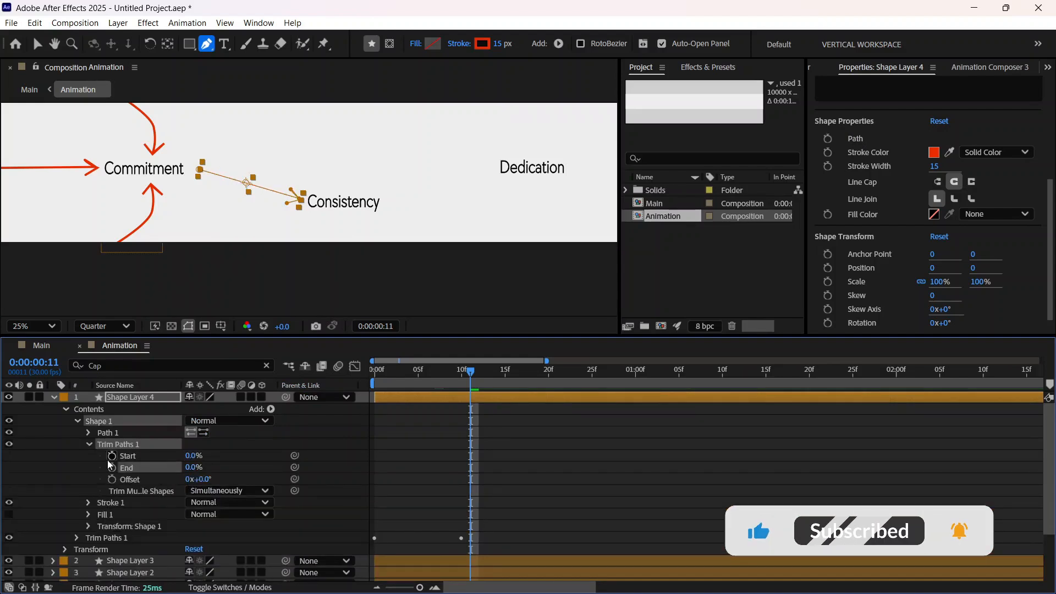
click(112, 456)
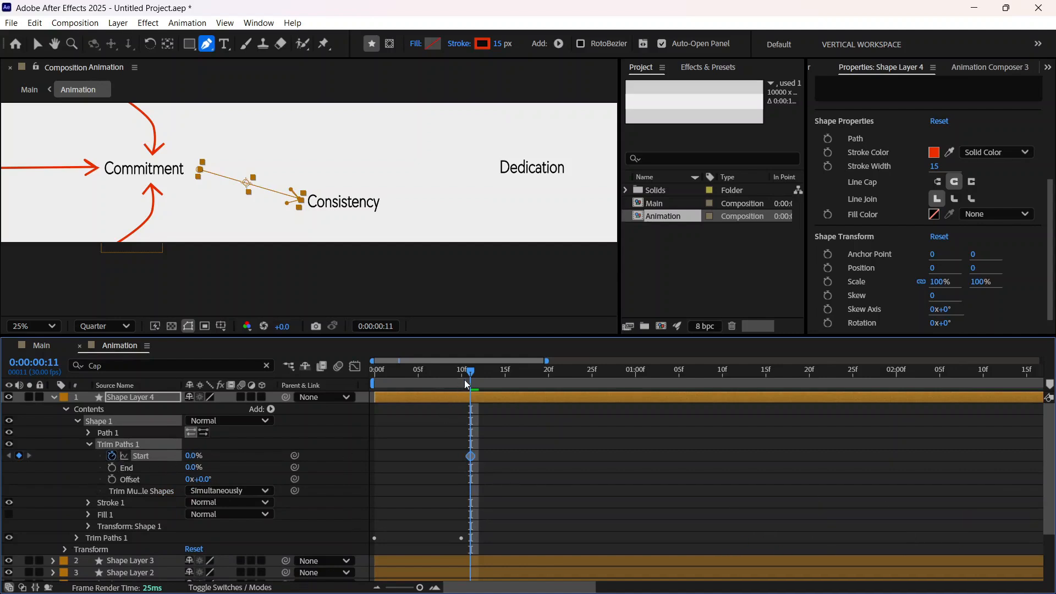
Step: Keyframe Start at 100% at 0:00:00:16, shift that keyframe one frame earlier, and apply Easy Ease to both Start keyframes
drag(471, 374, 514, 374)
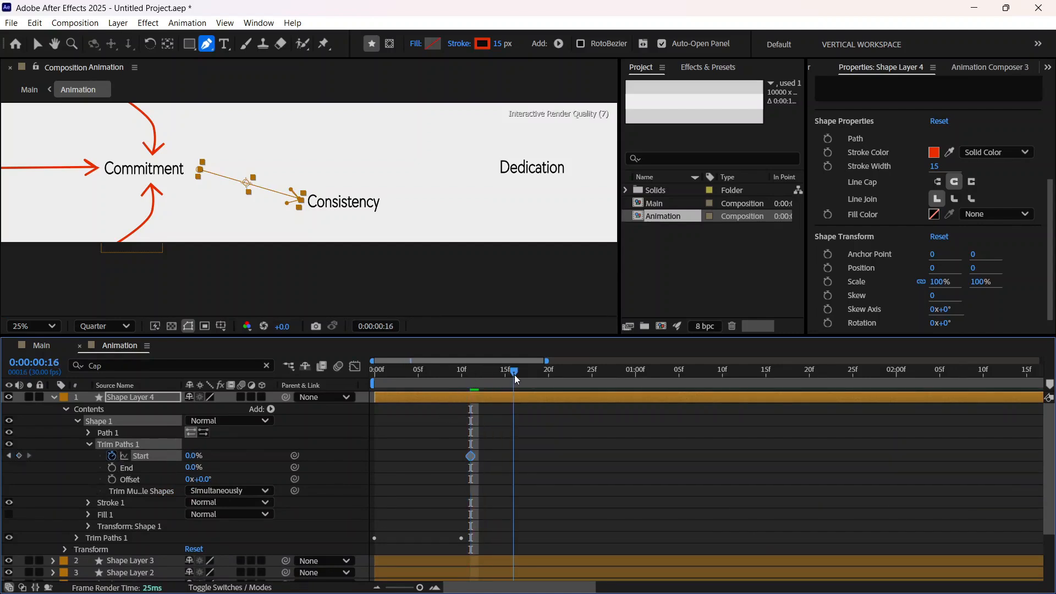
click(194, 456)
text(100)
key(Return)
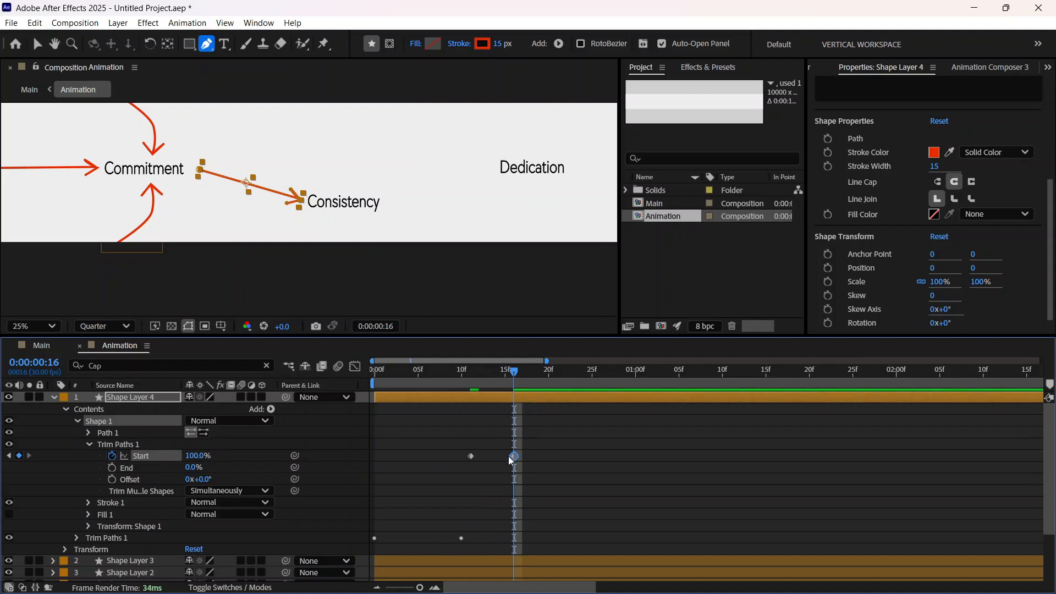
drag(513, 456, 463, 431)
key(F9)
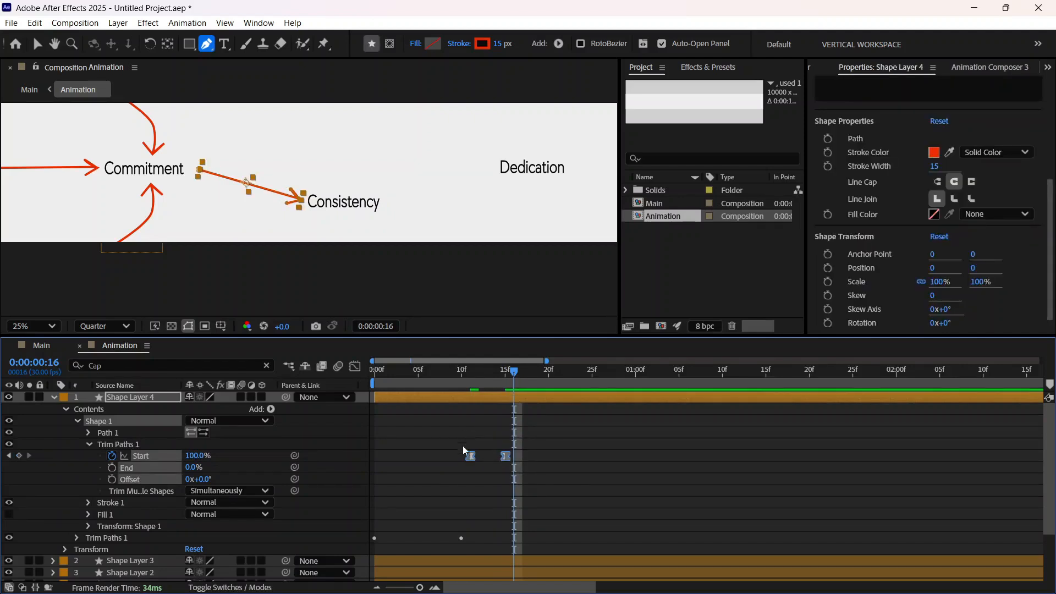
Step: Play back the animation and delay Shape Layer 4's two Start keyframes to frames 17 and 21
drag(491, 381, 454, 384)
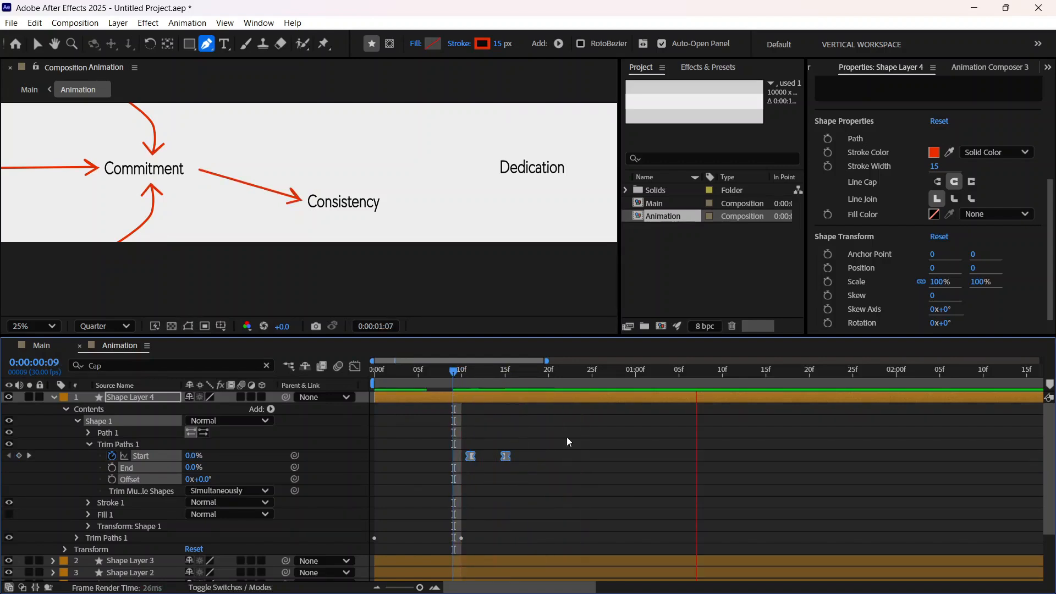
click(696, 373)
drag(699, 378, 540, 458)
drag(489, 371, 467, 413)
key(space)
key(space)
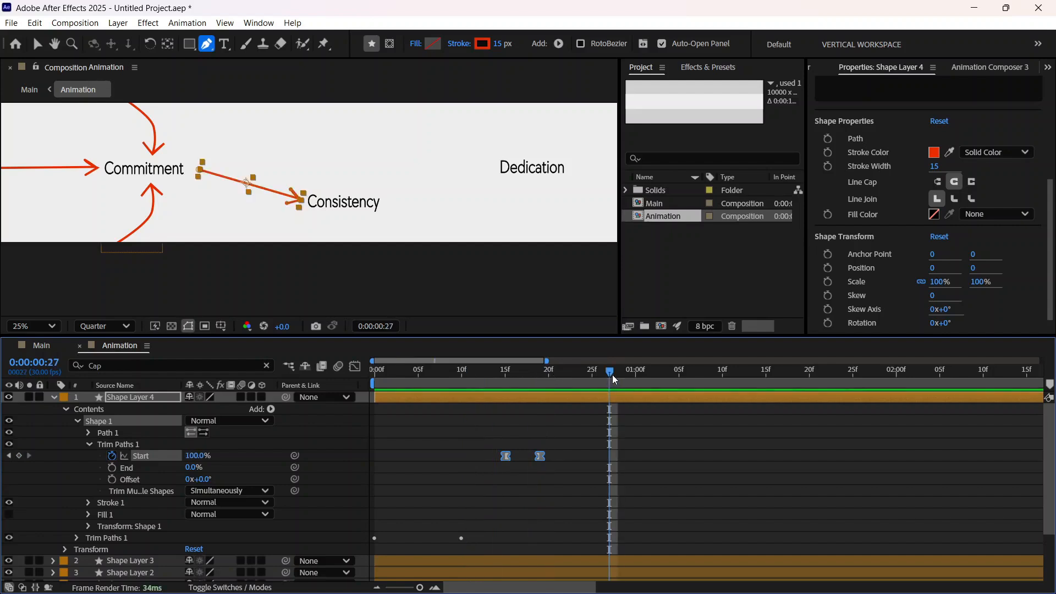
drag(610, 373, 394, 427)
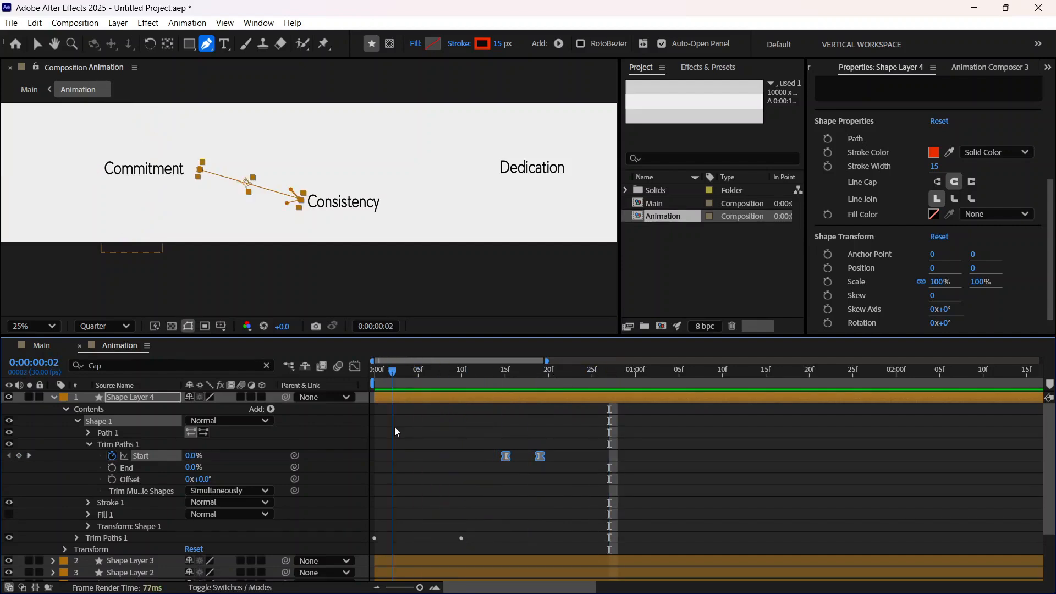
key(space)
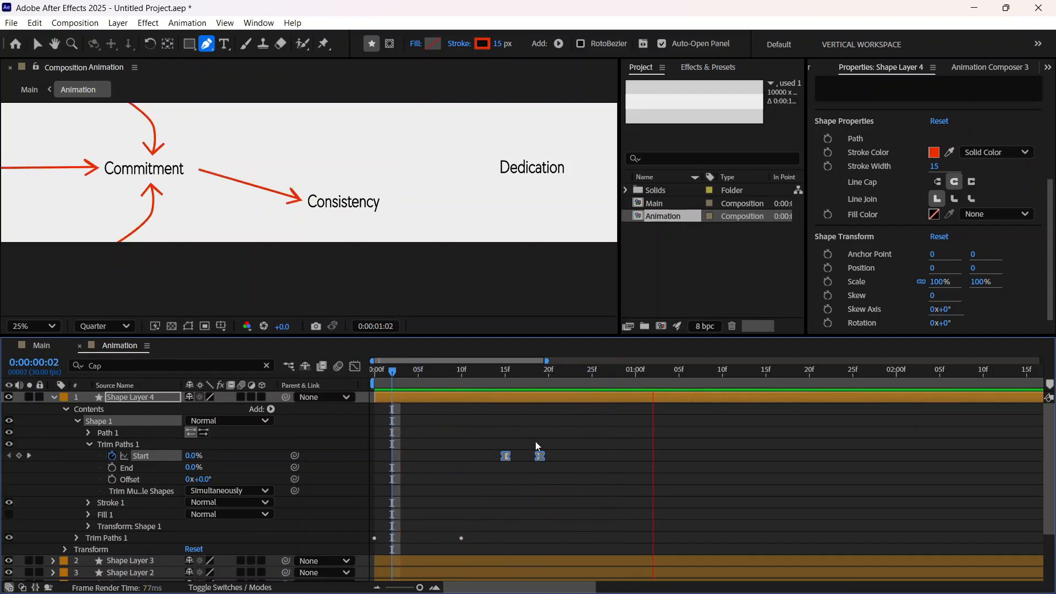
drag(540, 455, 557, 456)
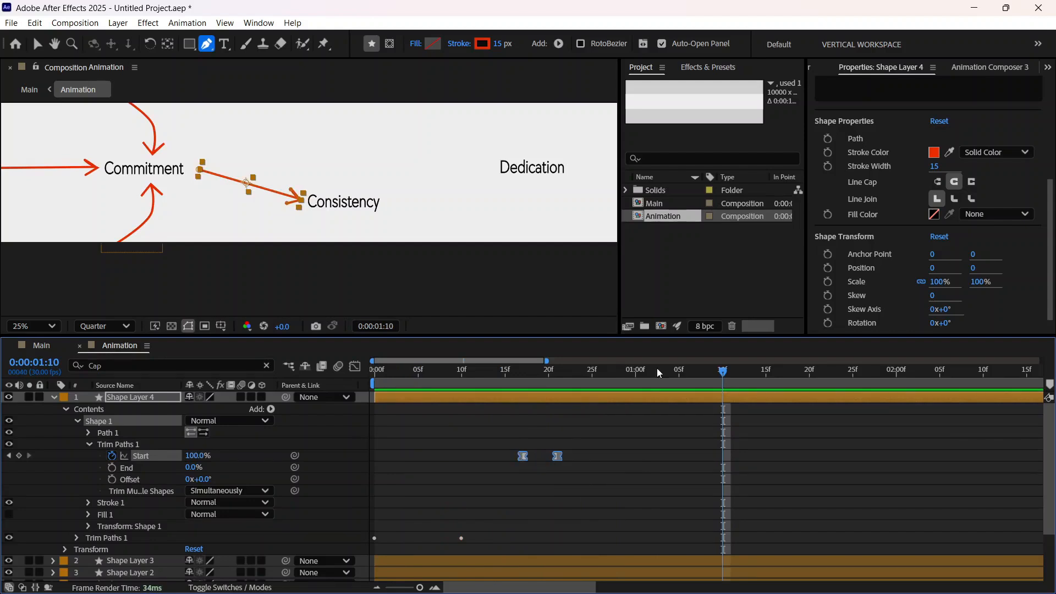
Step: Delay Shape Layer 4's Start keyframe pair further, to frames 22 and 26, keeping their spacing and previewing the timing
drag(721, 371, 404, 430)
key(space)
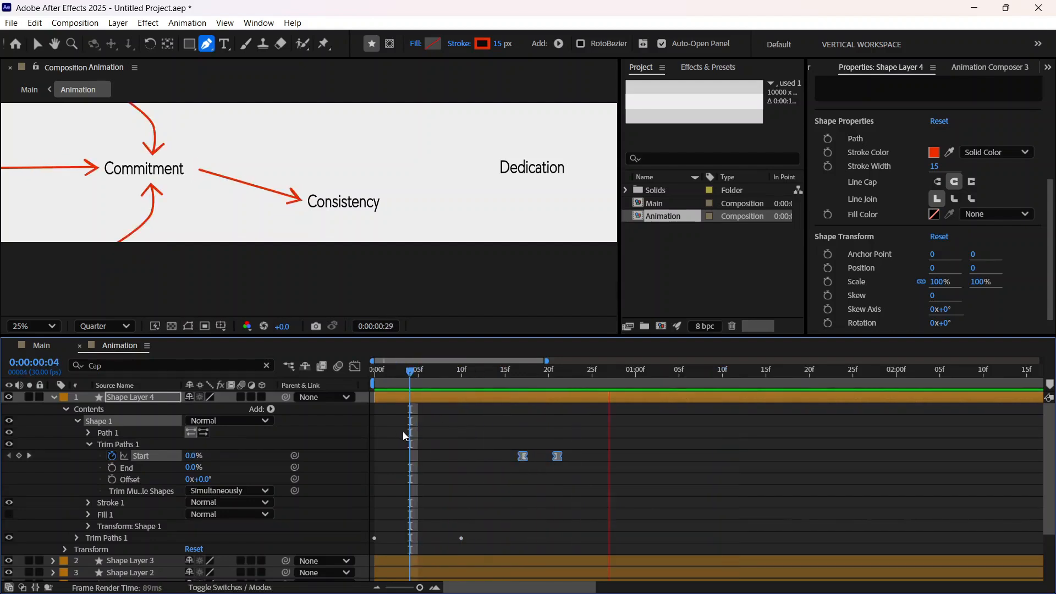
key(space)
click(529, 456)
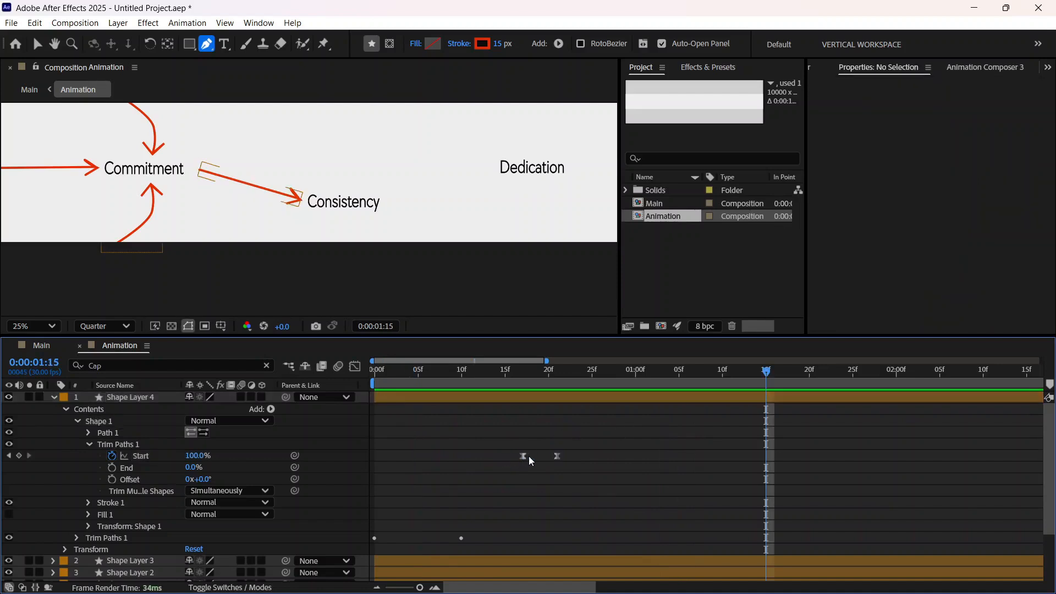
drag(576, 465, 547, 458)
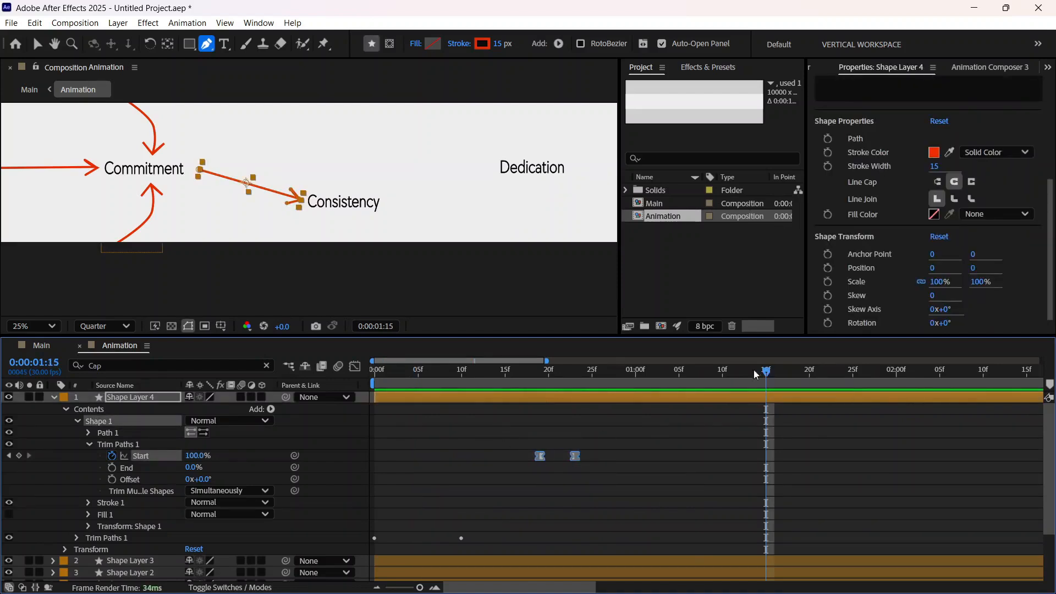
drag(762, 371, 471, 404)
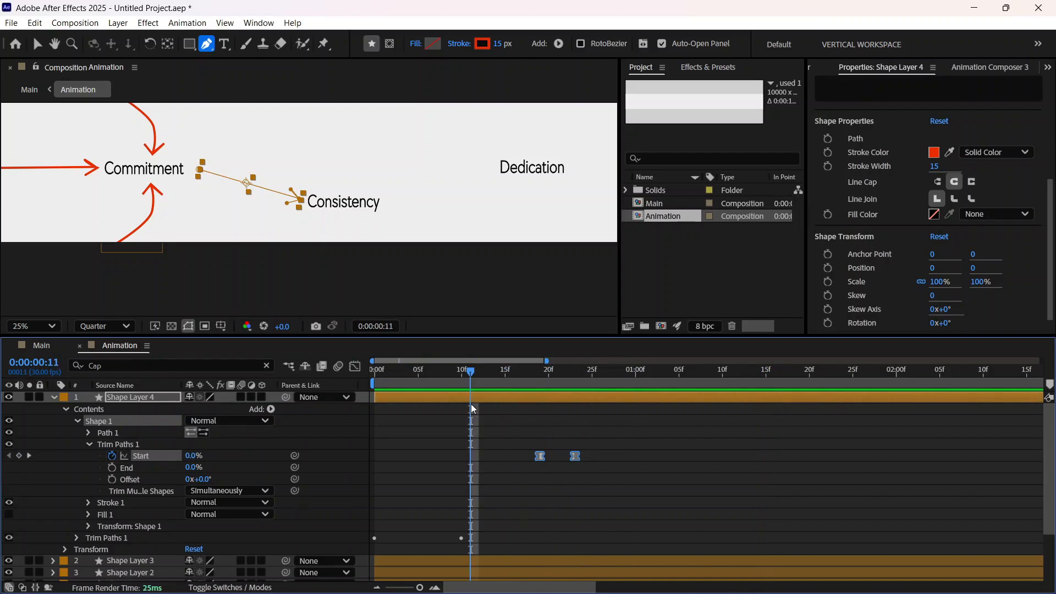
click(765, 370)
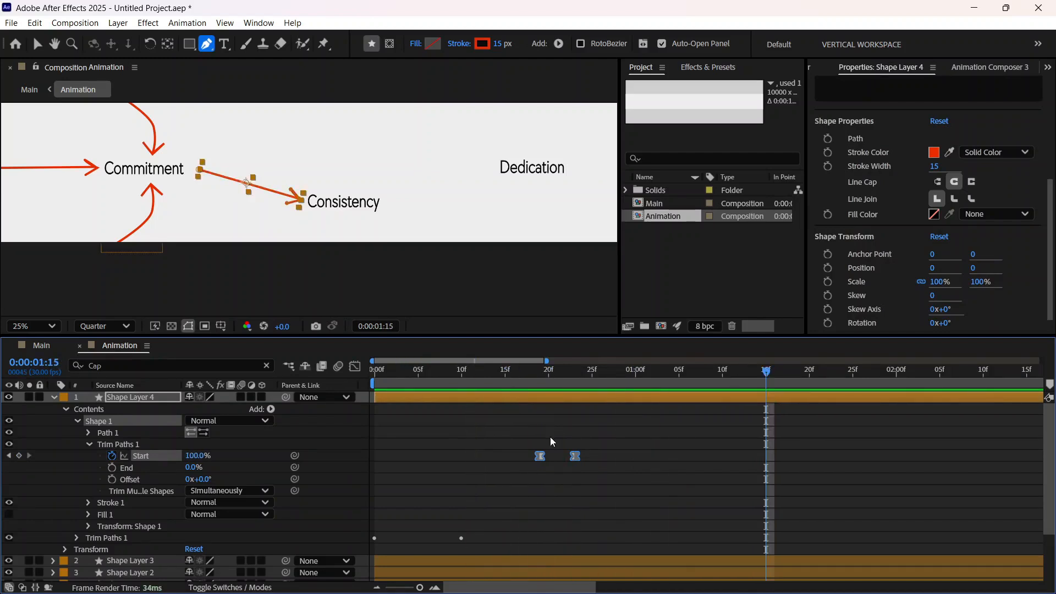
drag(555, 455, 573, 456)
Step: Preview how the arrow from Commitment to Consistency draws on after the other arrows, and collapse Shape Layer 4
drag(769, 373, 463, 439)
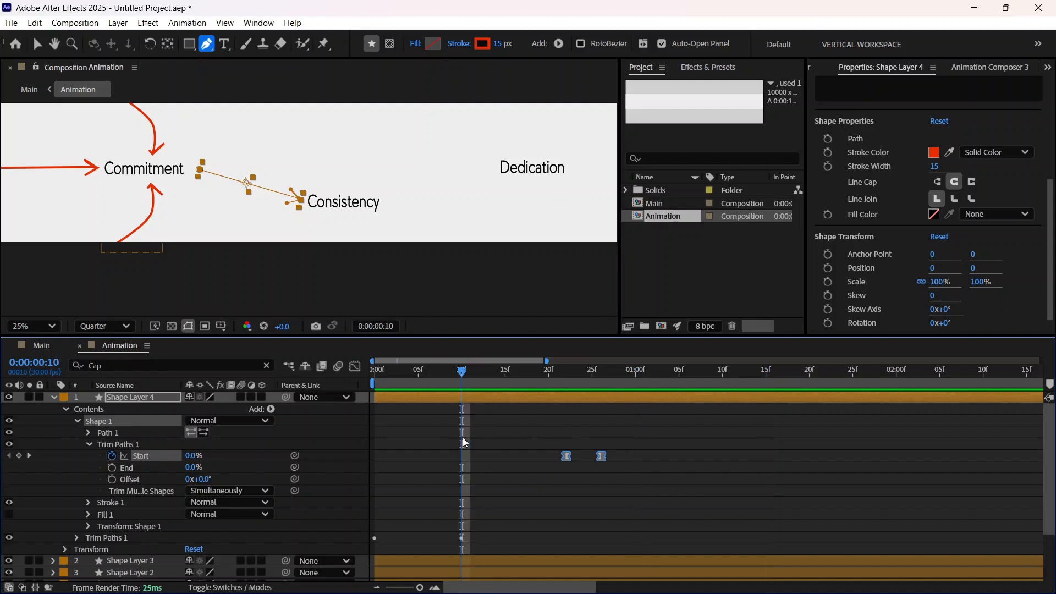
key(space)
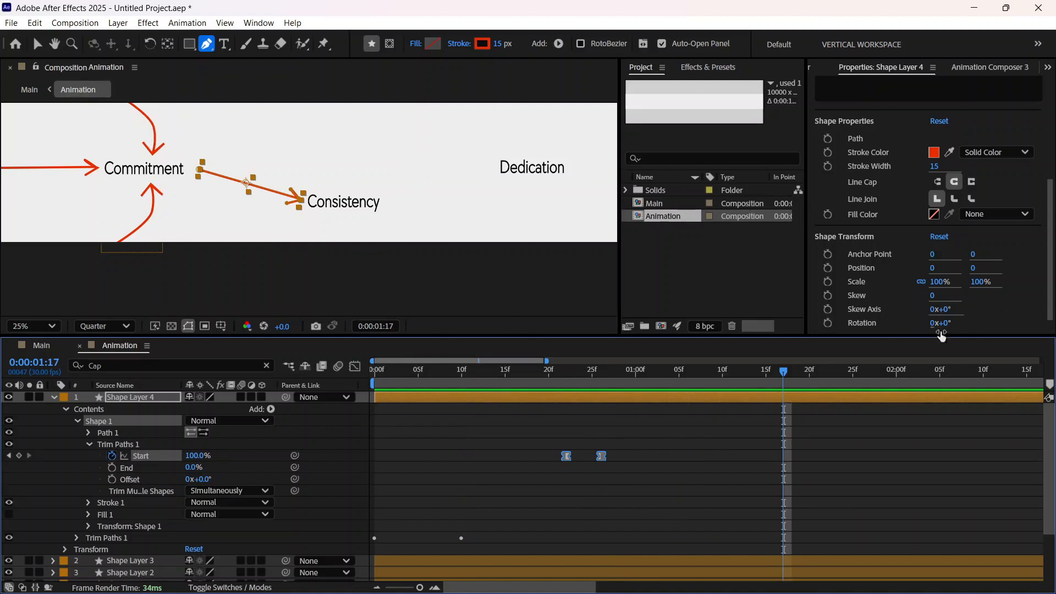
drag(781, 372, 565, 442)
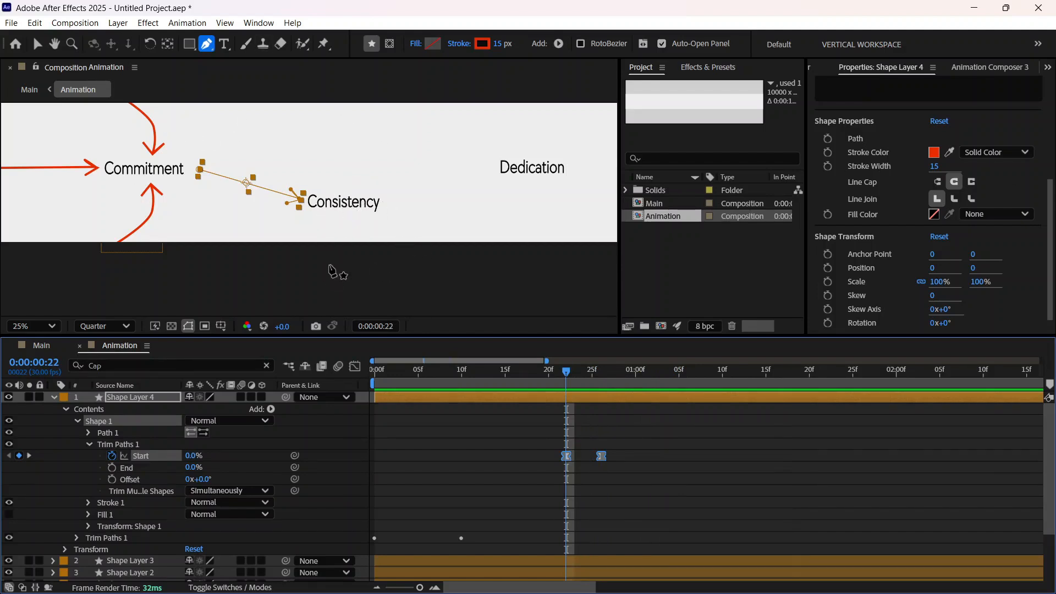
mouse_move(567, 374)
mouse_down()
mouse_move(548, 375)
mouse_move(583, 375)
mouse_up()
click(55, 397)
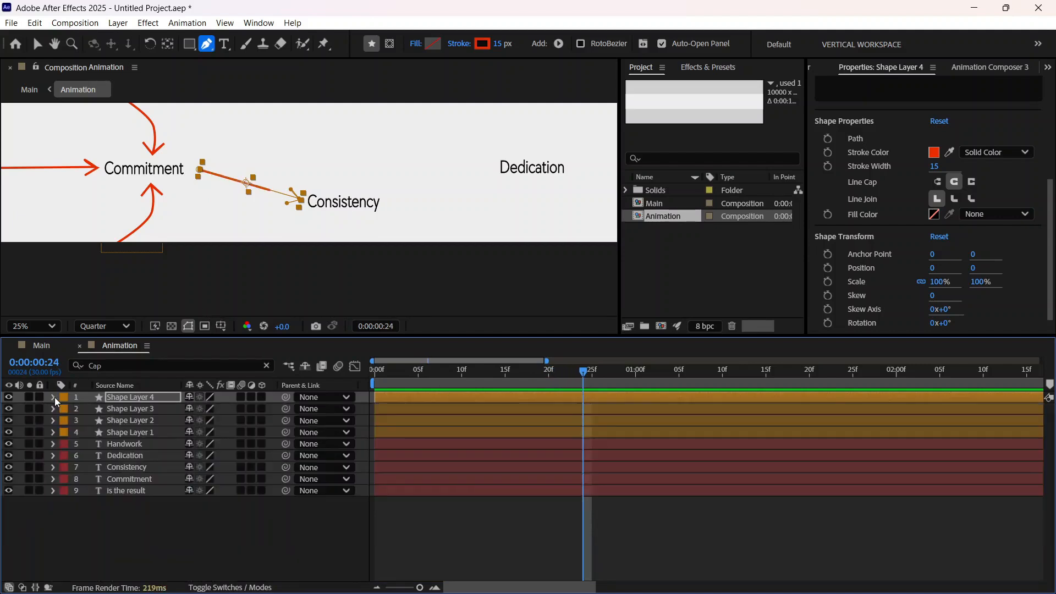
Step: At 0:00:01:01, use the Pen tool in Shape Layer 4 to draw a line with a curved loop, starting beside Consistency
drag(582, 373, 645, 380)
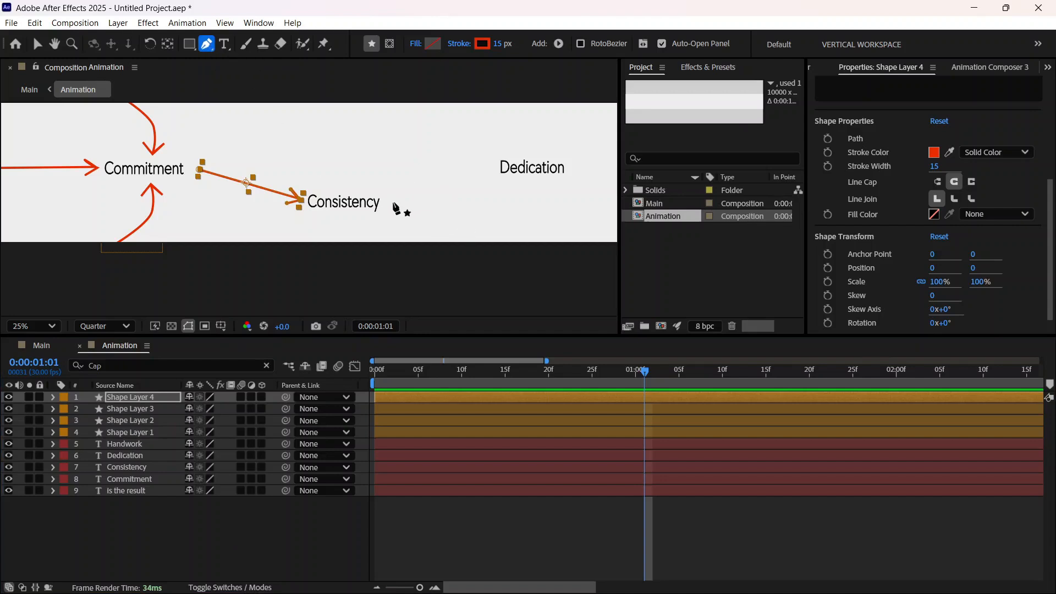
scroll(392, 203, up, 1)
scroll(392, 204, down, 1)
click(55, 44)
drag(456, 230, 319, 223)
scroll(286, 210, up, 1)
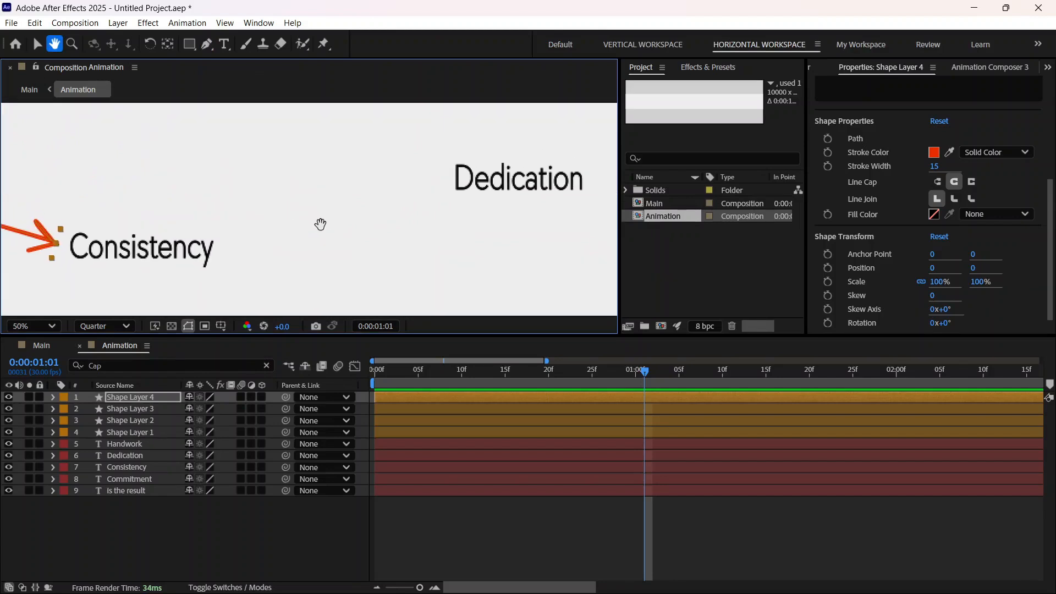
click(207, 44)
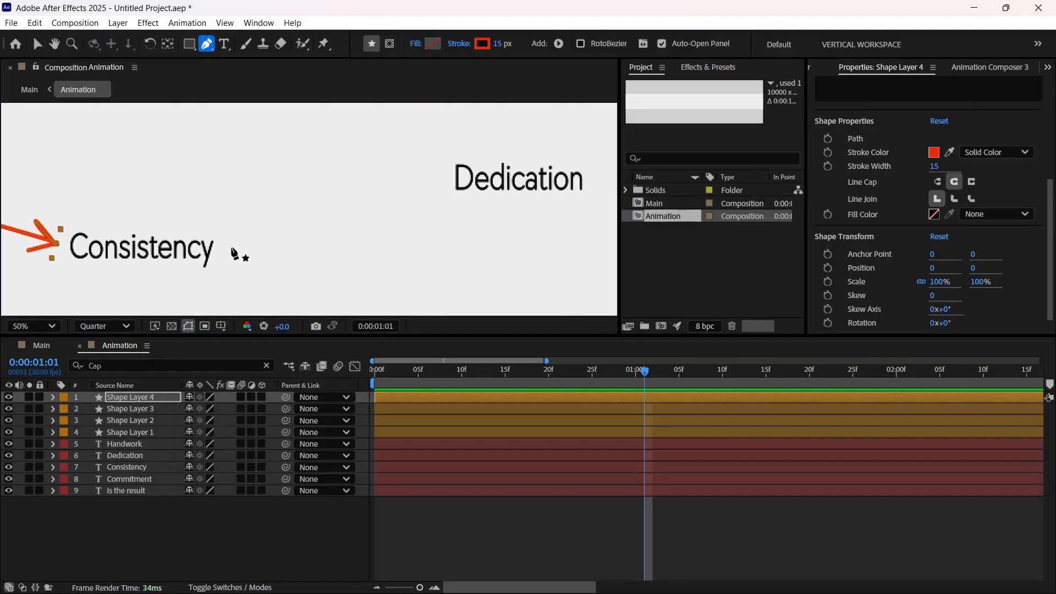
click(230, 246)
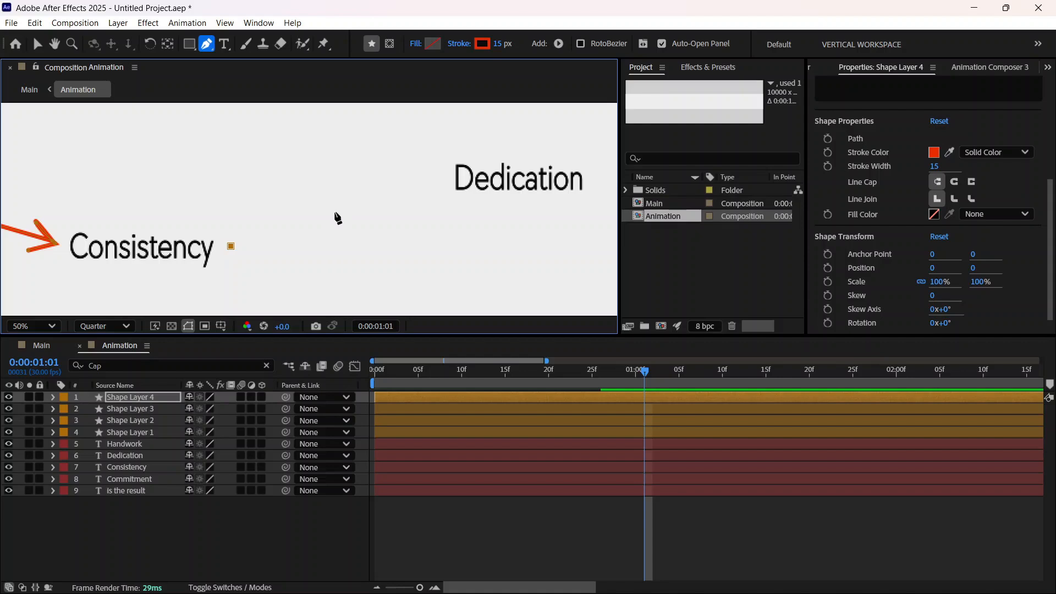
click(335, 211)
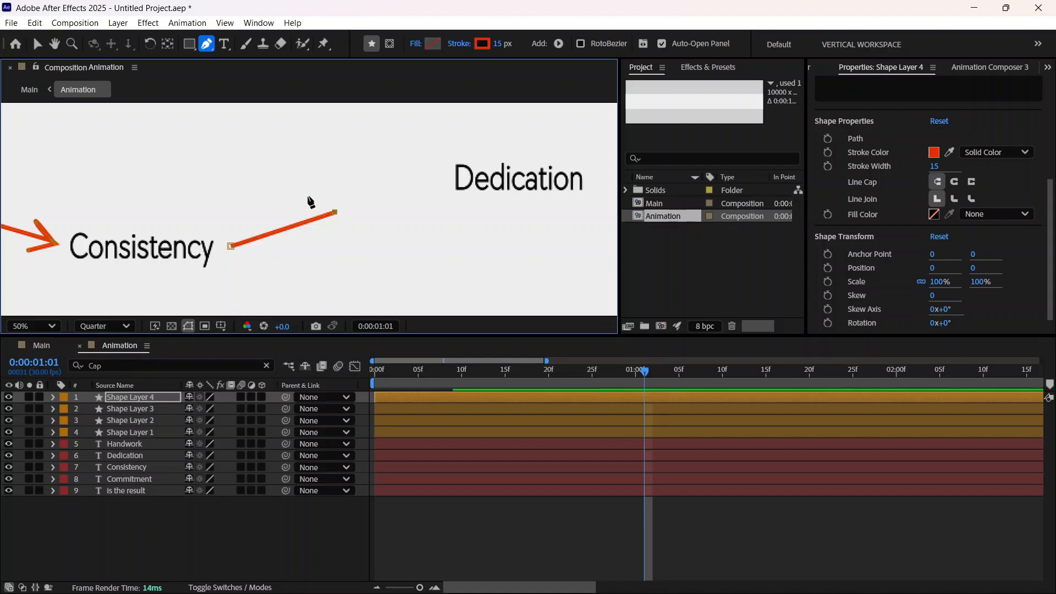
drag(300, 194, 288, 212)
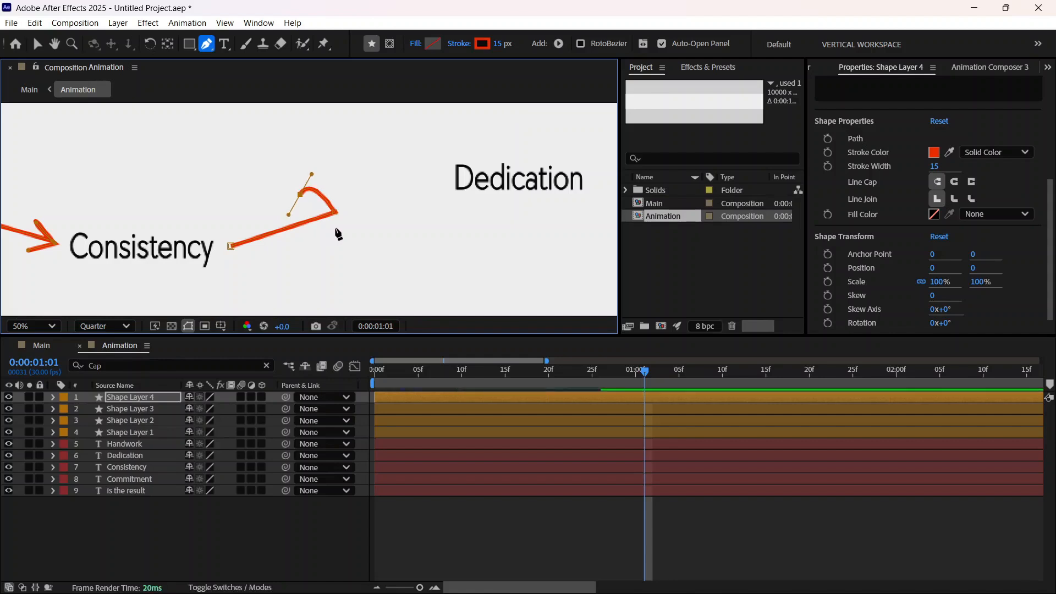
drag(335, 227, 344, 219)
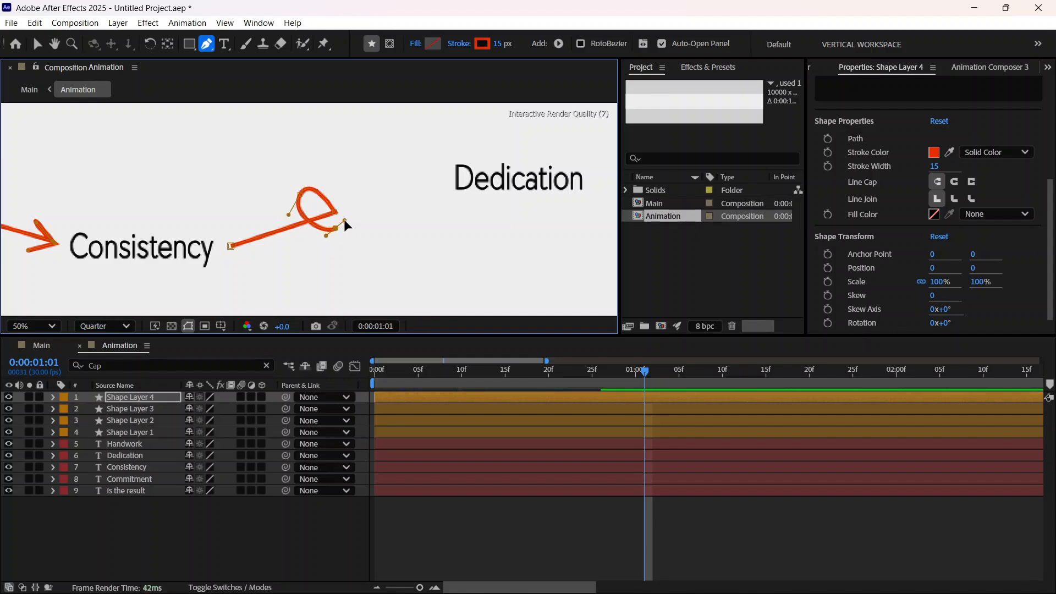
Step: Extend the looped path to just before Dedication and finish it with an arrowhead
click(436, 189)
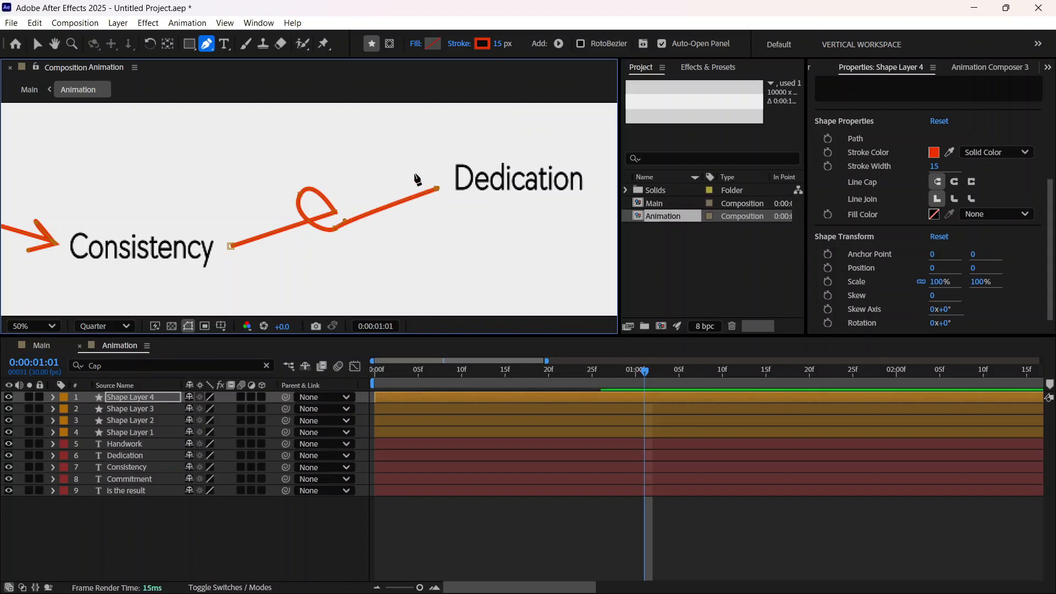
click(442, 175)
click(438, 206)
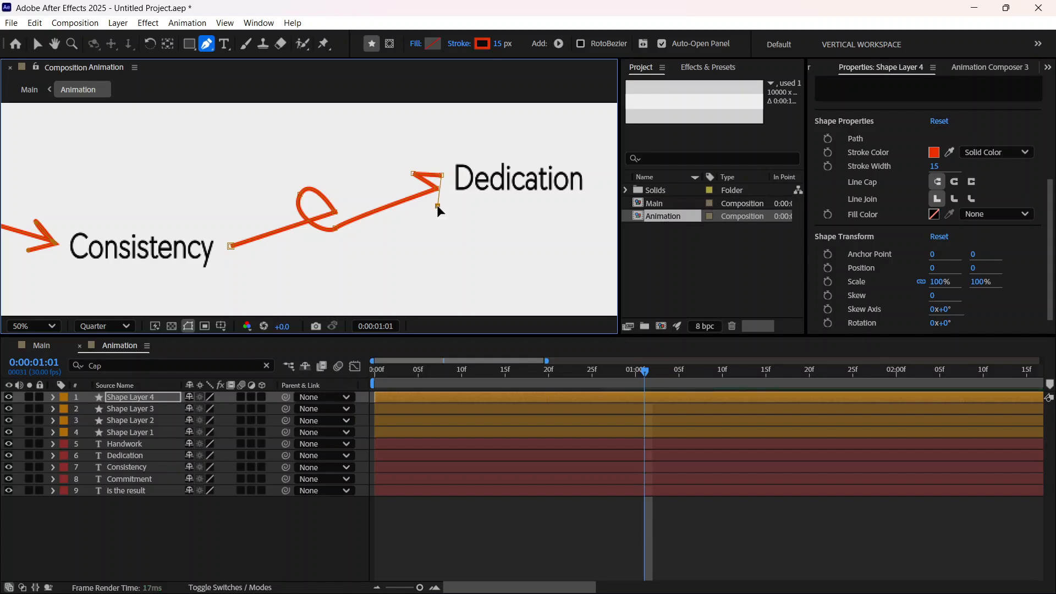
Step: Try to reshape the looped arrow between Consistency and Dedication by moving its loop points and lining up its arrowhead with the line's end
click(341, 220)
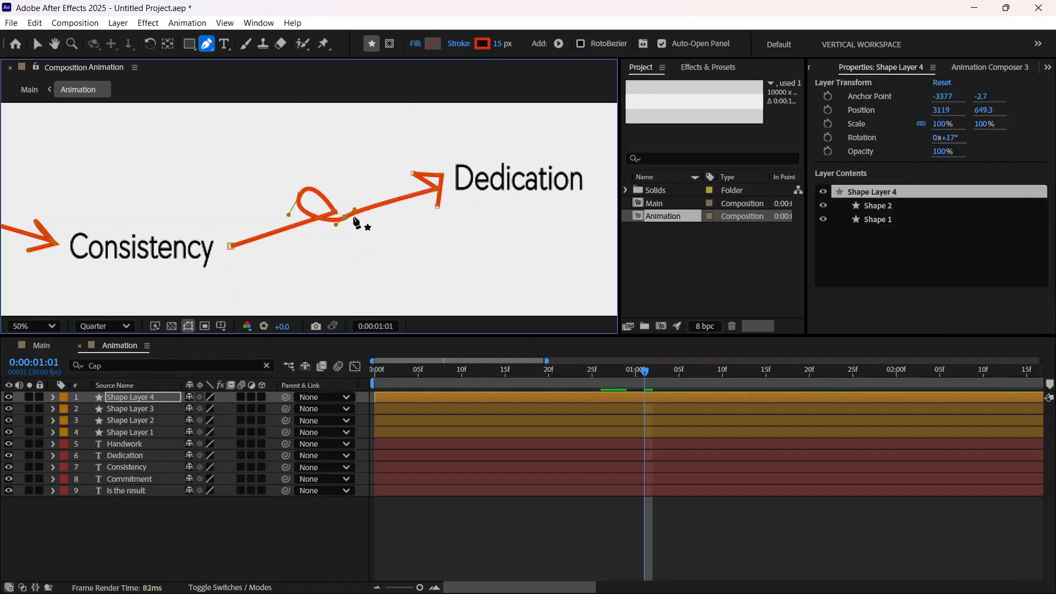
mouse_move(355, 210)
mouse_down()
mouse_move(362, 215)
mouse_move(334, 213)
mouse_move(341, 208)
mouse_move(308, 176)
mouse_move(345, 192)
mouse_up()
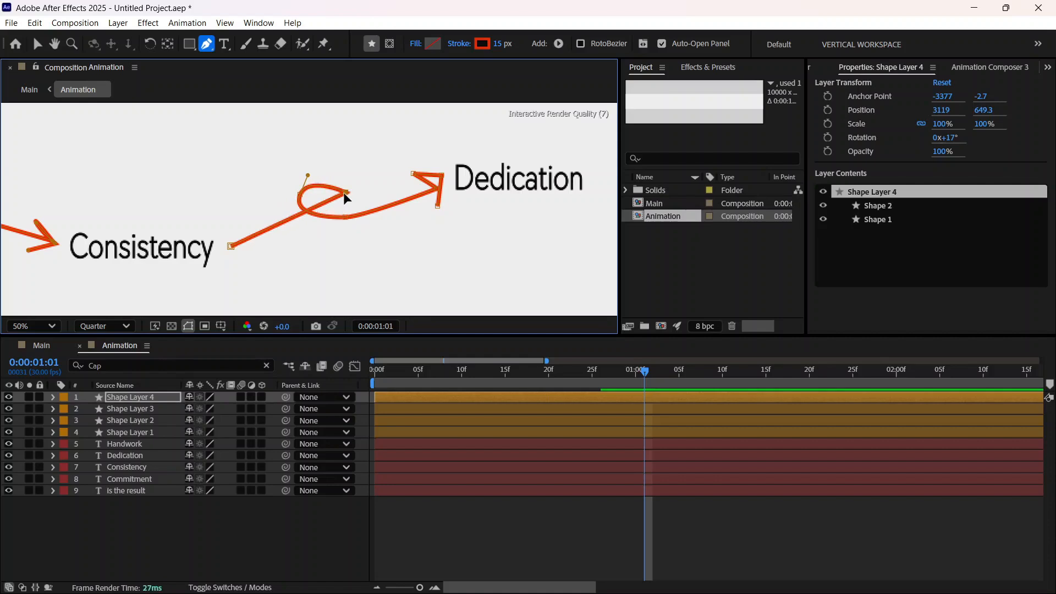
key(v)
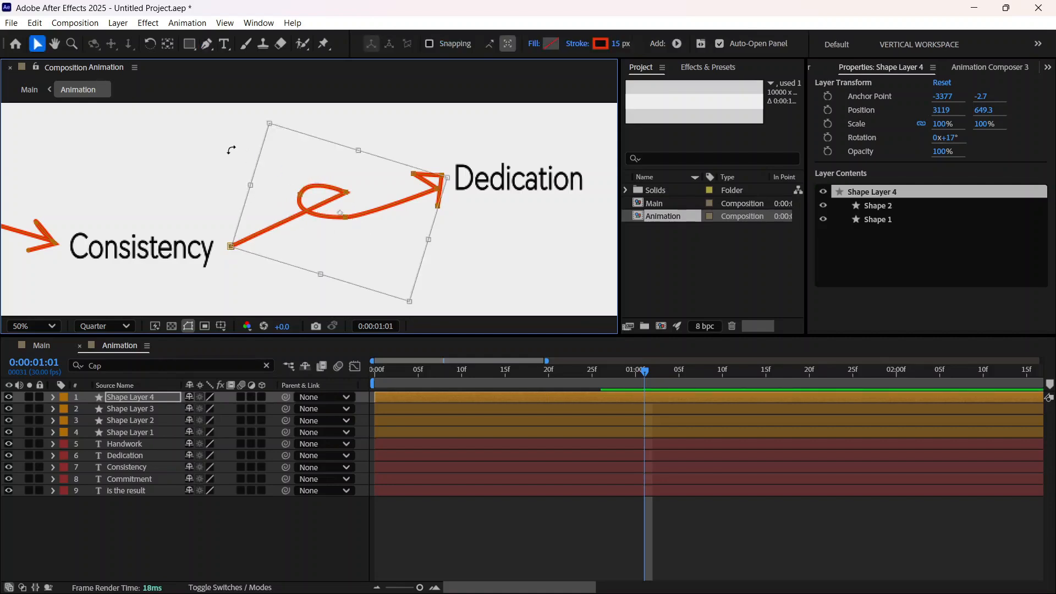
key(g)
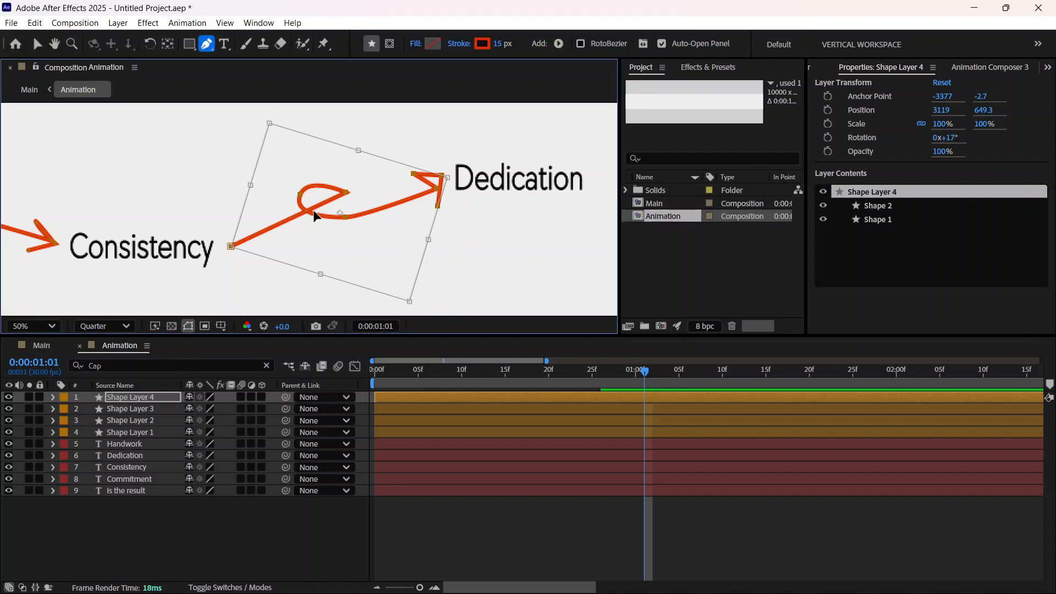
click(315, 215)
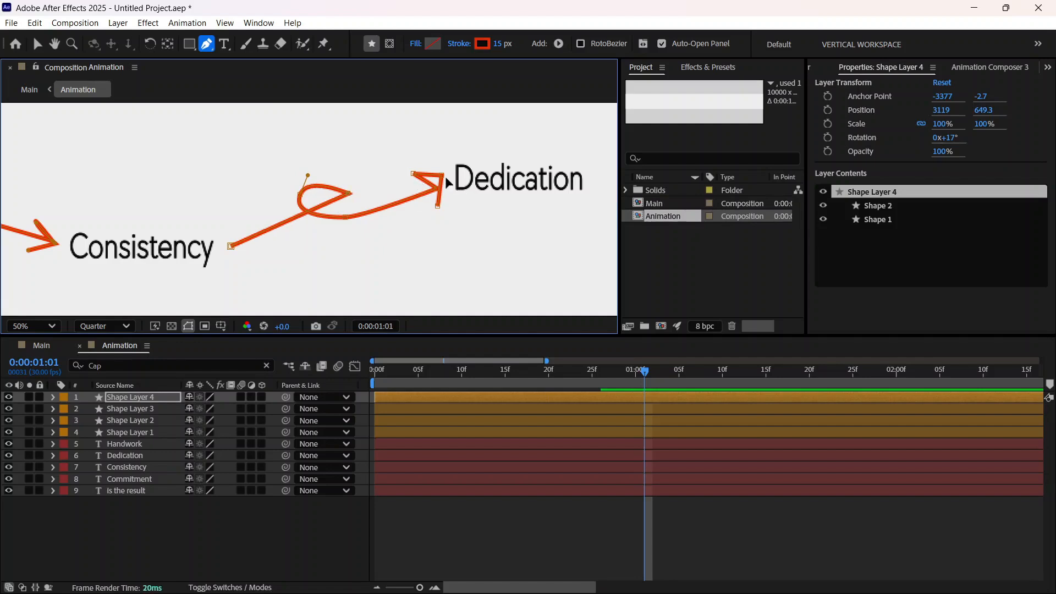
drag(442, 177, 428, 207)
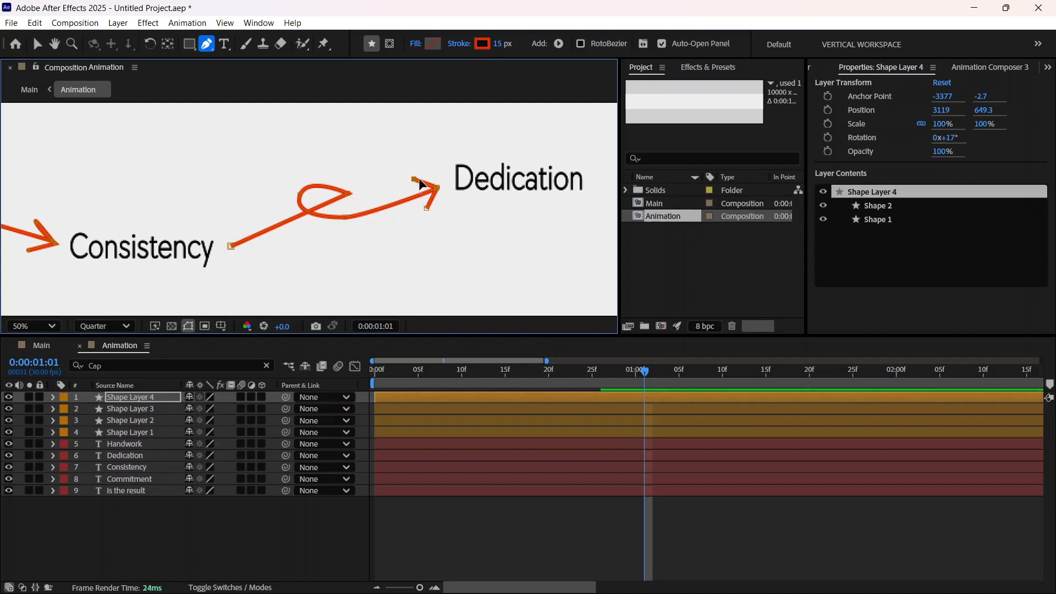
Step: Try to refine the arrow's loop by deleting, restoring, adding and moving path vertices on its outer curve
click(348, 193)
key(Delete)
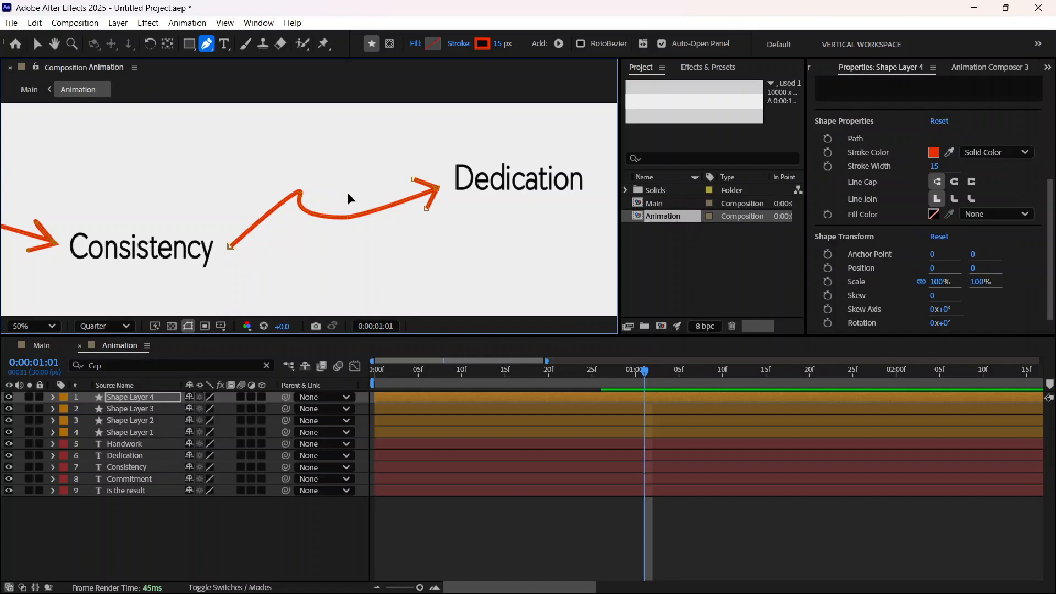
key(ctrl+z)
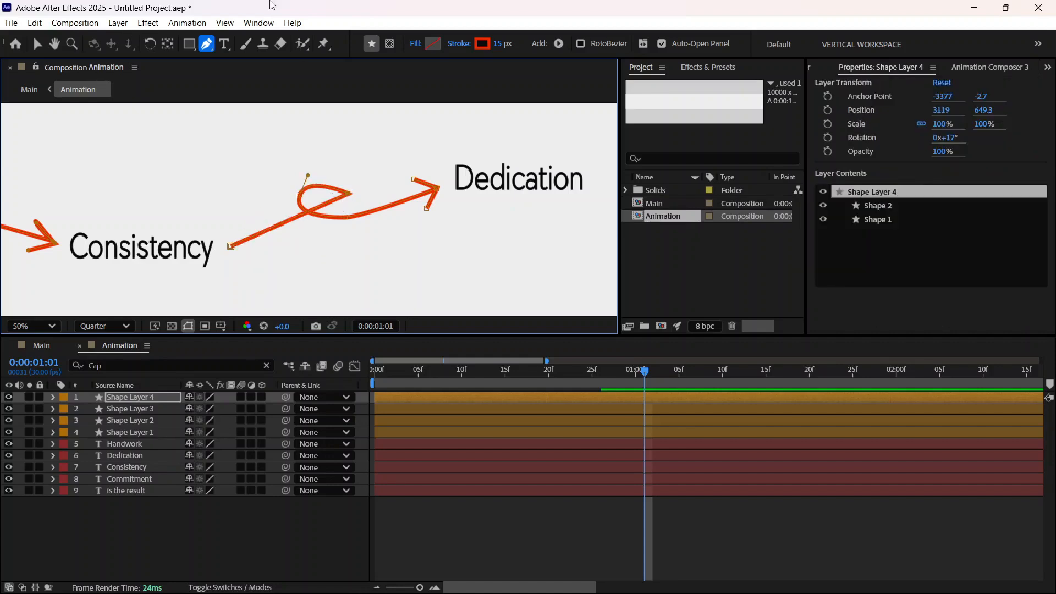
click(349, 192)
click(340, 196)
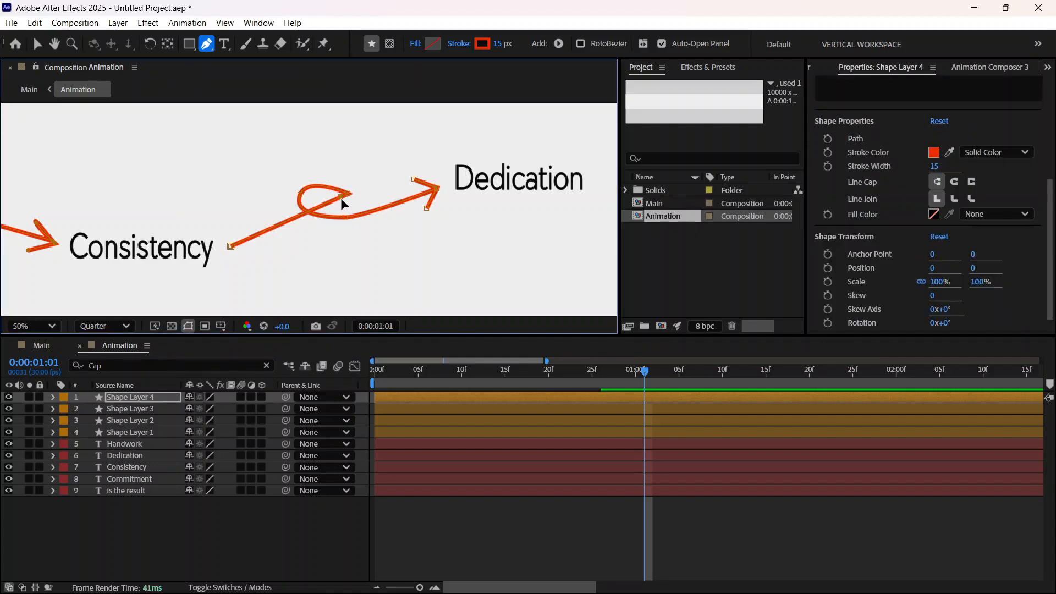
mouse_move(341, 198)
mouse_down()
mouse_move(354, 201)
mouse_move(348, 180)
mouse_up()
click(353, 200)
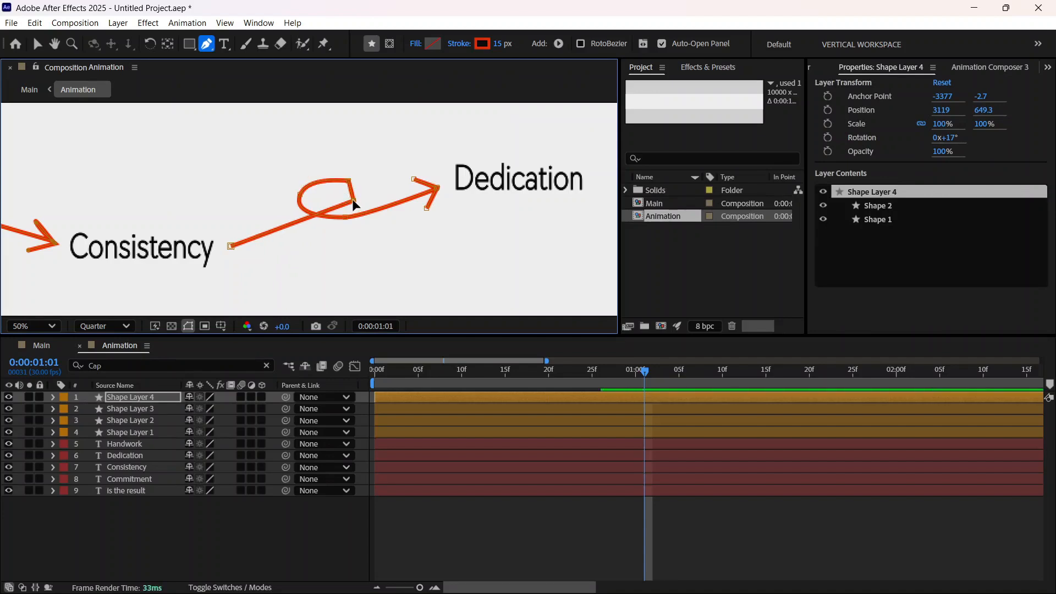
key(v)
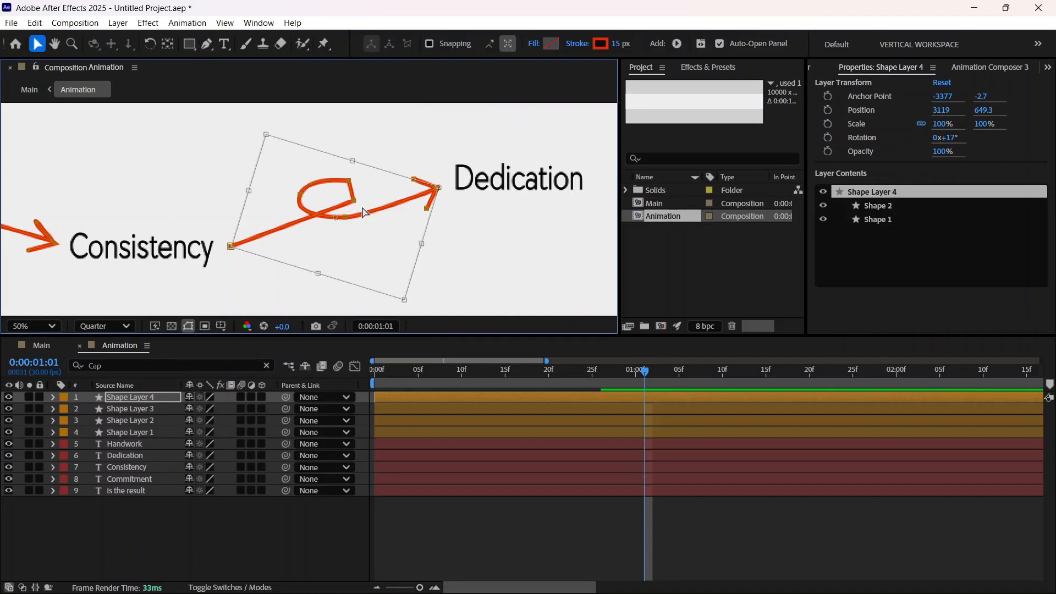
click(350, 202)
drag(354, 205, 358, 182)
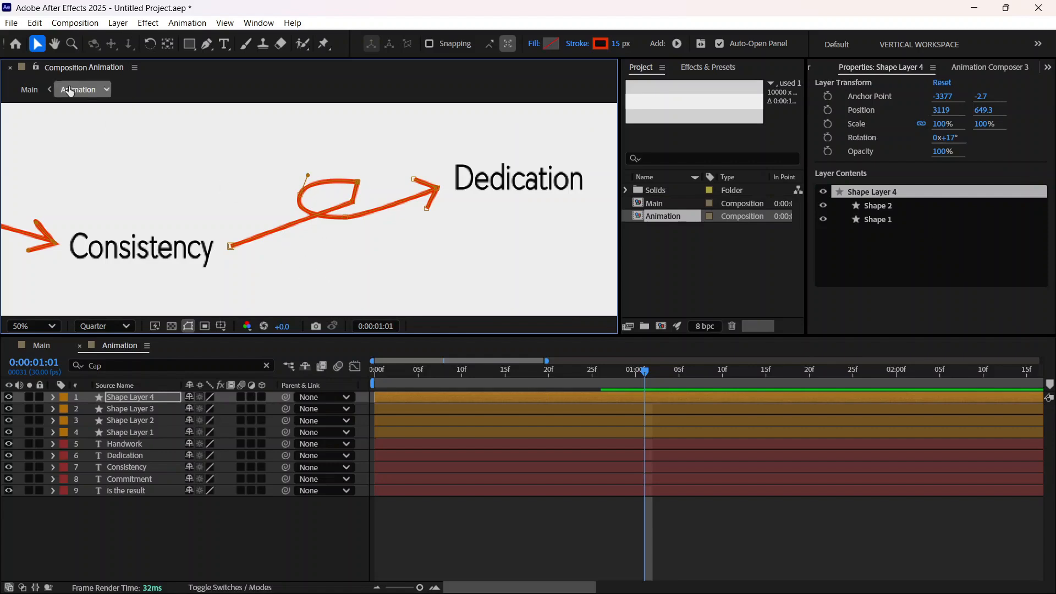
Step: Delete the looped arrow and redraw its path in Shape Layer 4 with the Pen tool, looping from beside Consistency towards Dedication
click(315, 216)
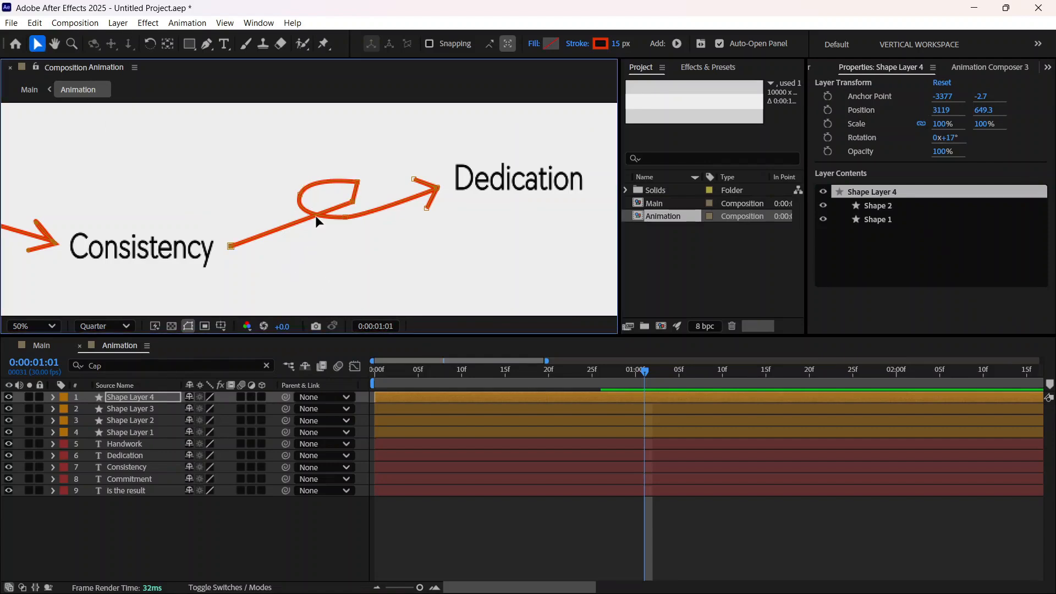
key(Delete)
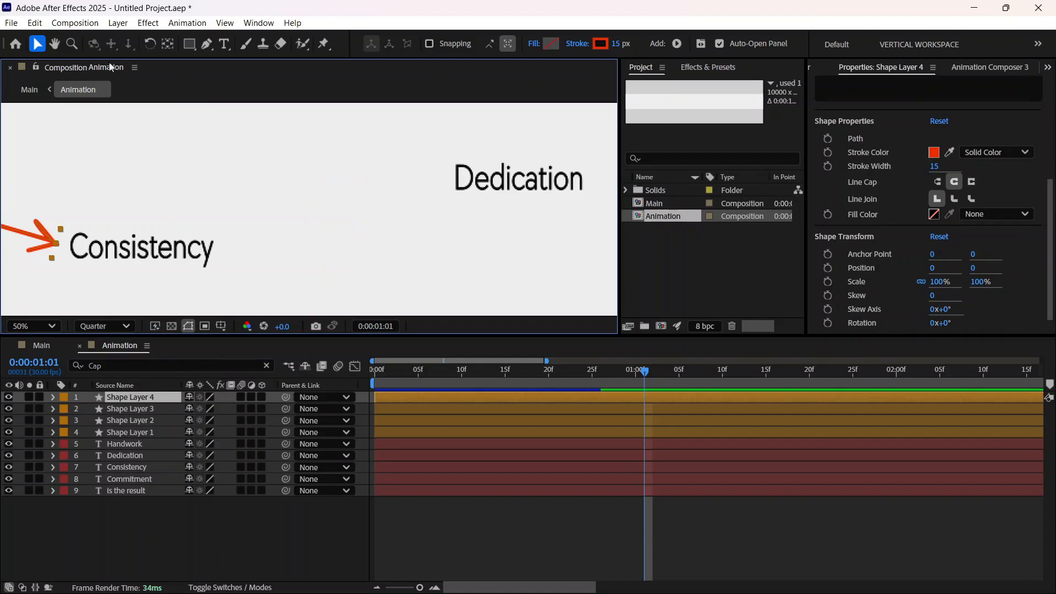
click(207, 43)
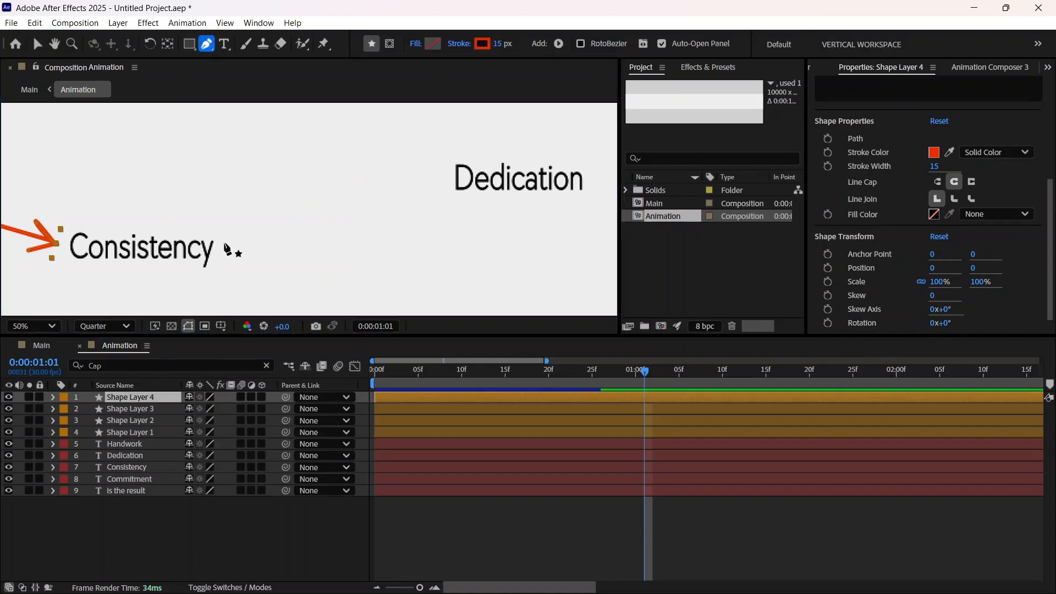
click(232, 244)
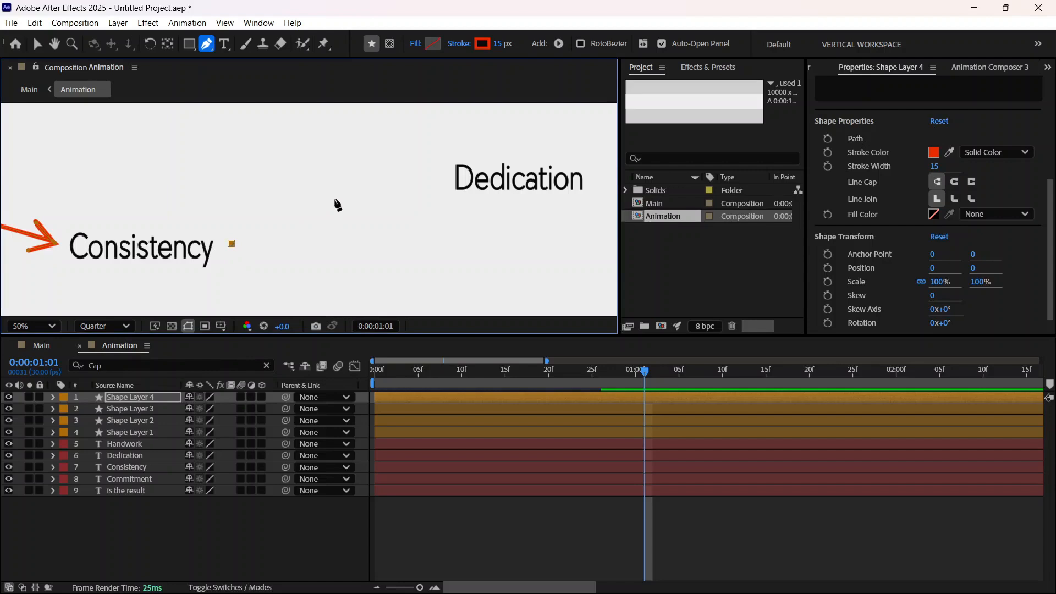
mouse_move(335, 199)
mouse_down()
mouse_move(315, 178)
mouse_move(285, 199)
mouse_up()
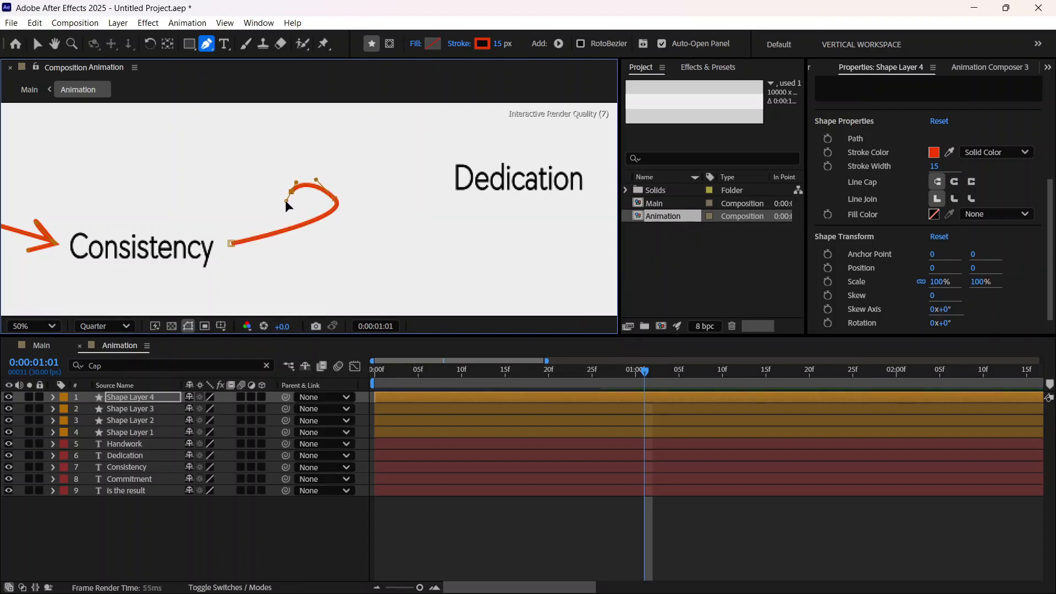
click(340, 236)
drag(341, 236, 353, 221)
click(423, 188)
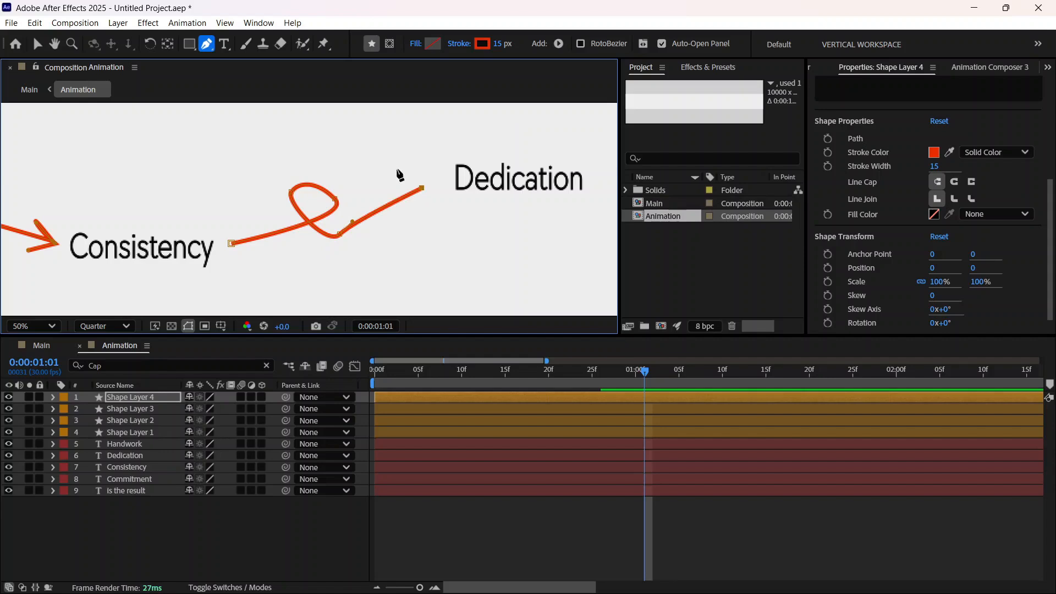
Step: Draw an arrowhead just before Dedication and adjust its points and the line's end so they meet at the tip
click(431, 175)
click(427, 206)
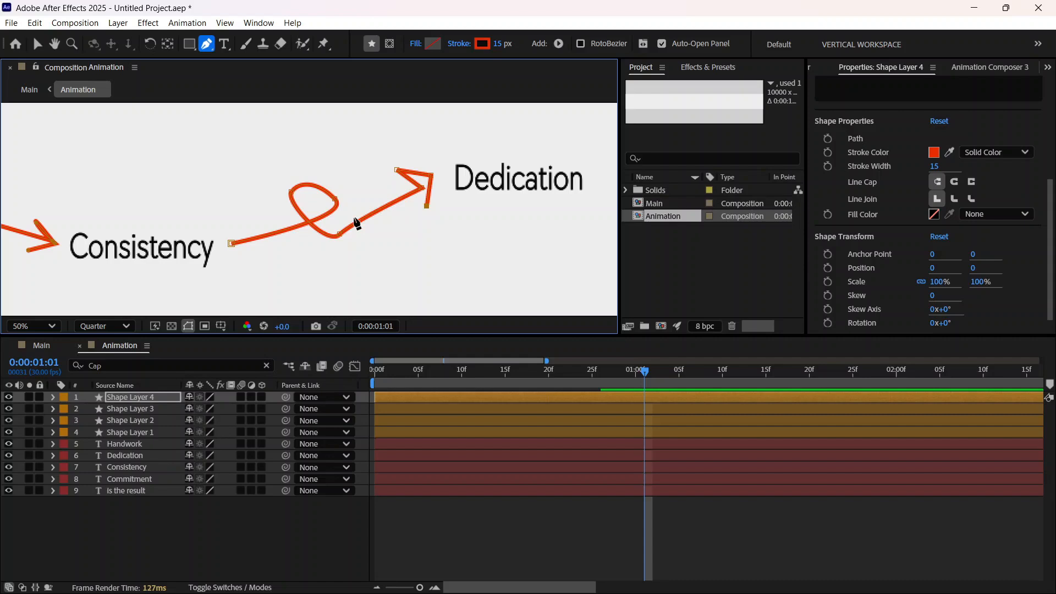
mouse_move(422, 187)
mouse_down()
mouse_move(430, 175)
mouse_move(423, 199)
mouse_up()
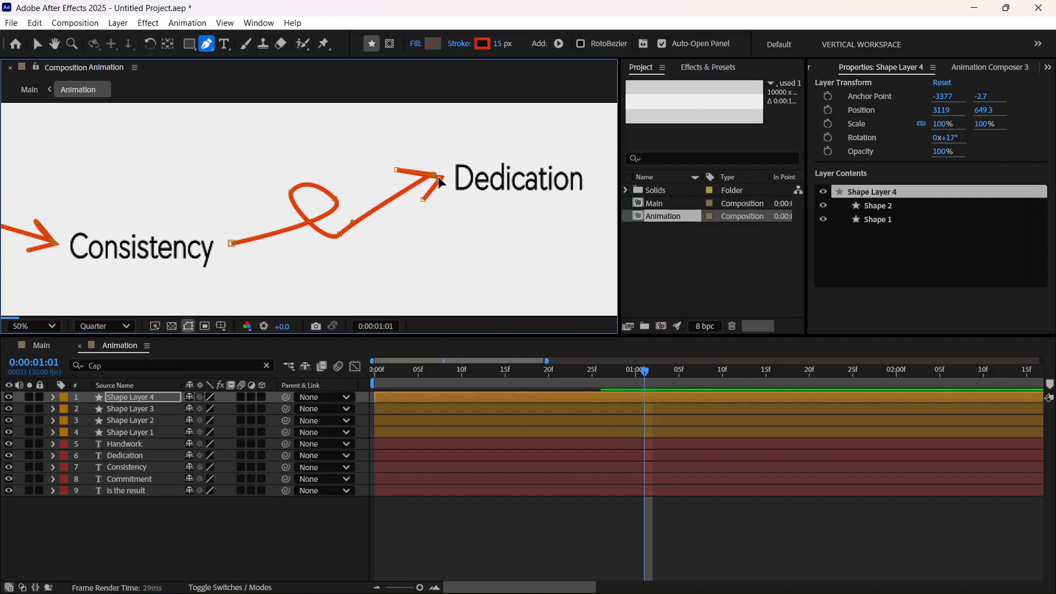
drag(397, 169, 408, 172)
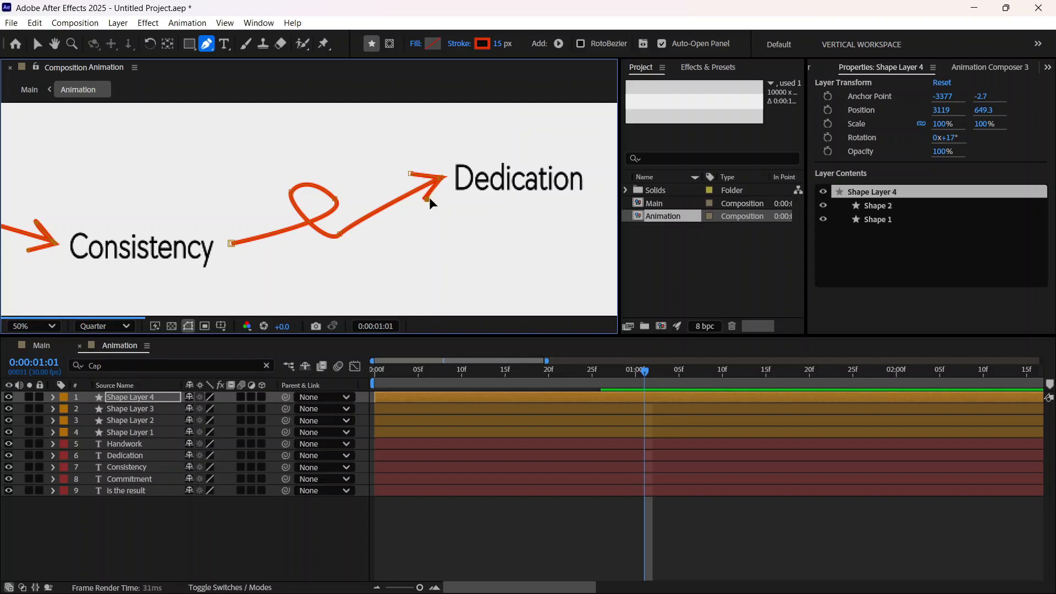
drag(424, 198, 428, 201)
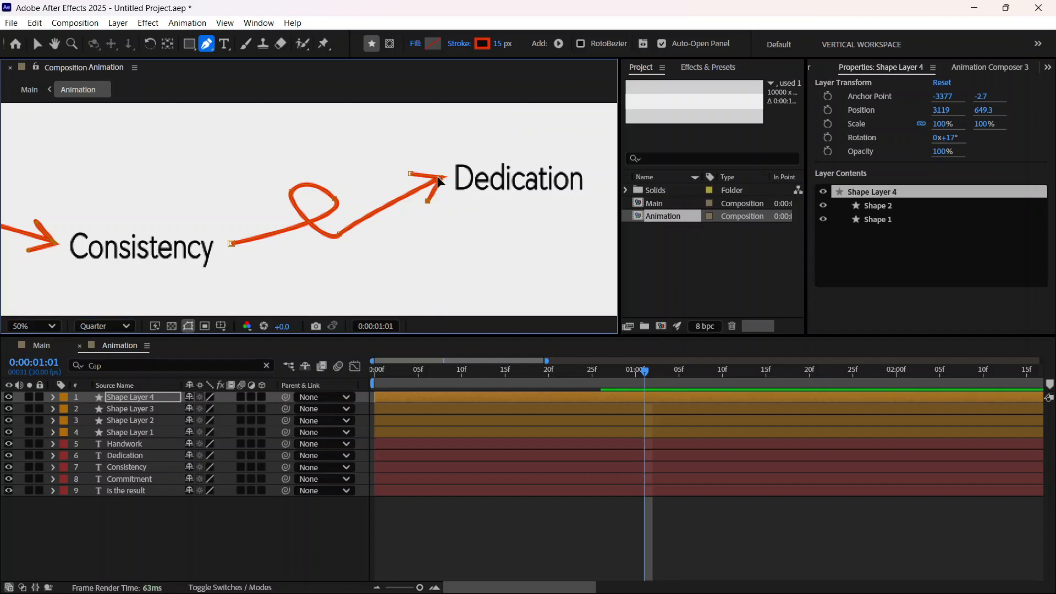
click(440, 182)
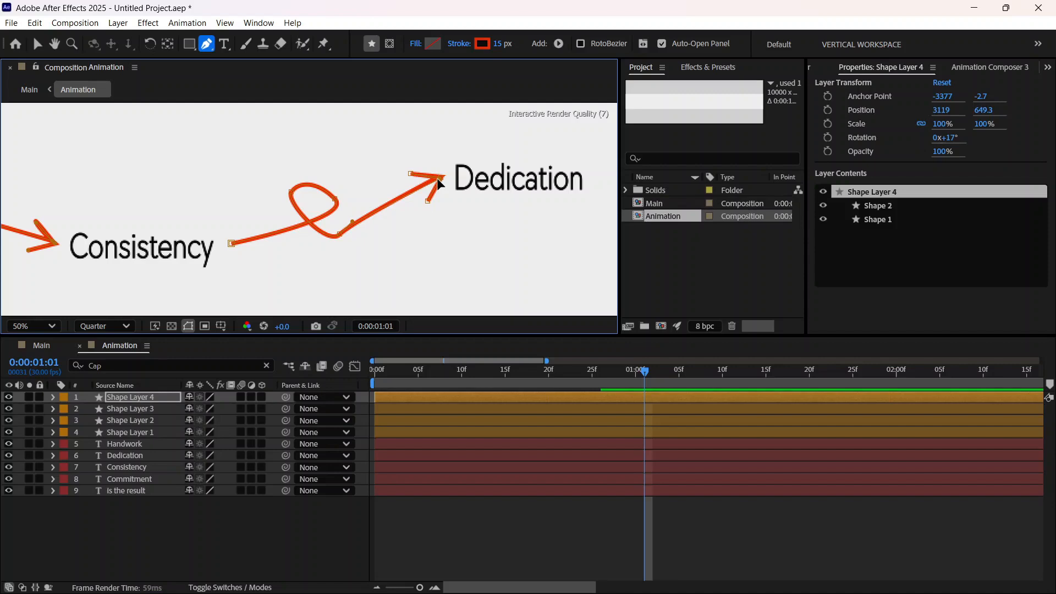
Step: Make the arrow's loop smaller and rounder by moving its vertices and curve handles, smoothing the bend after the loop
drag(341, 236, 361, 224)
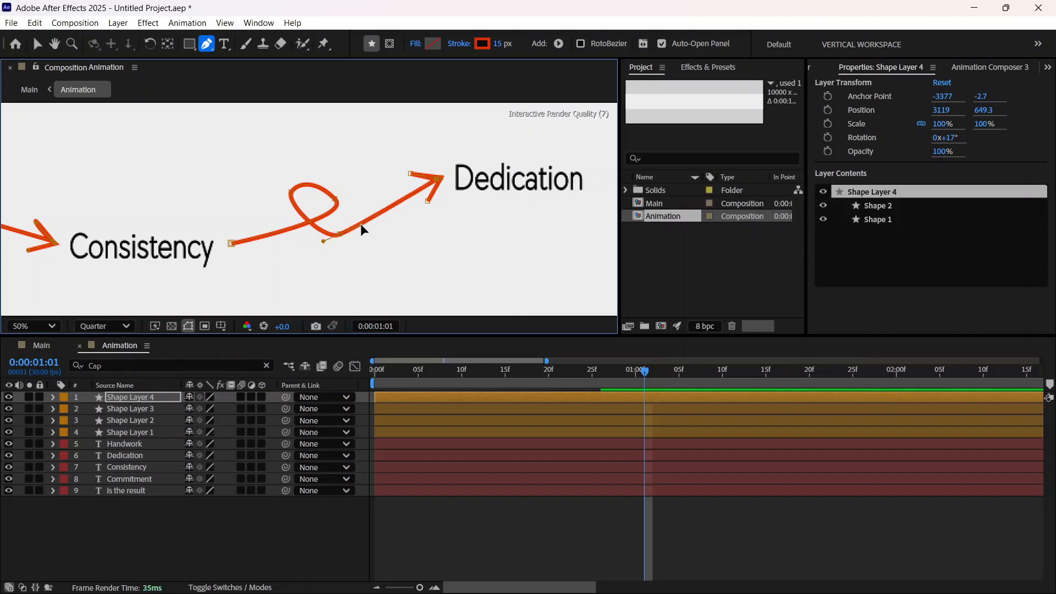
click(343, 228)
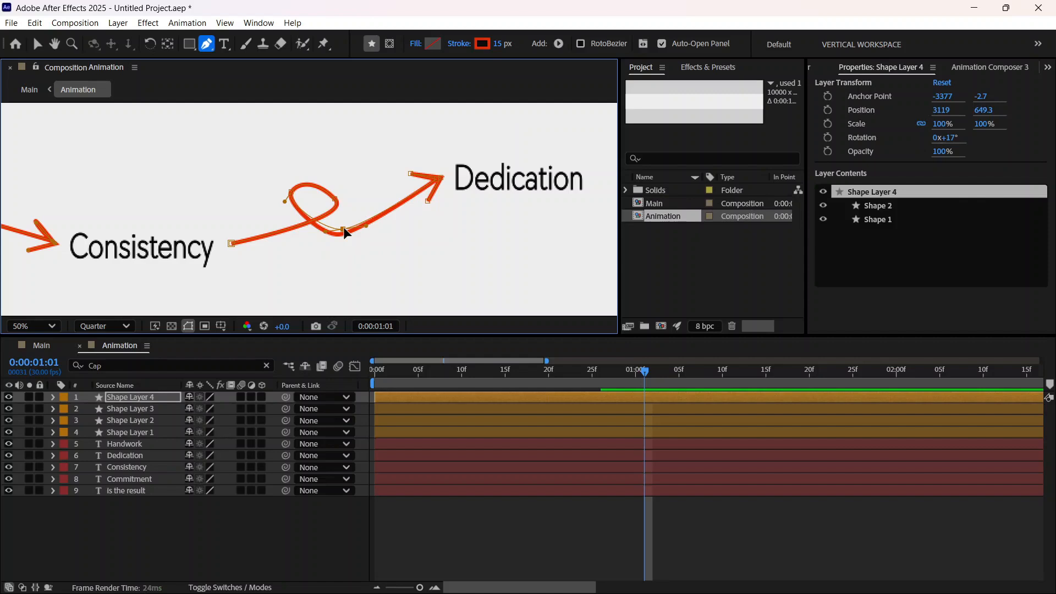
drag(343, 229, 303, 192)
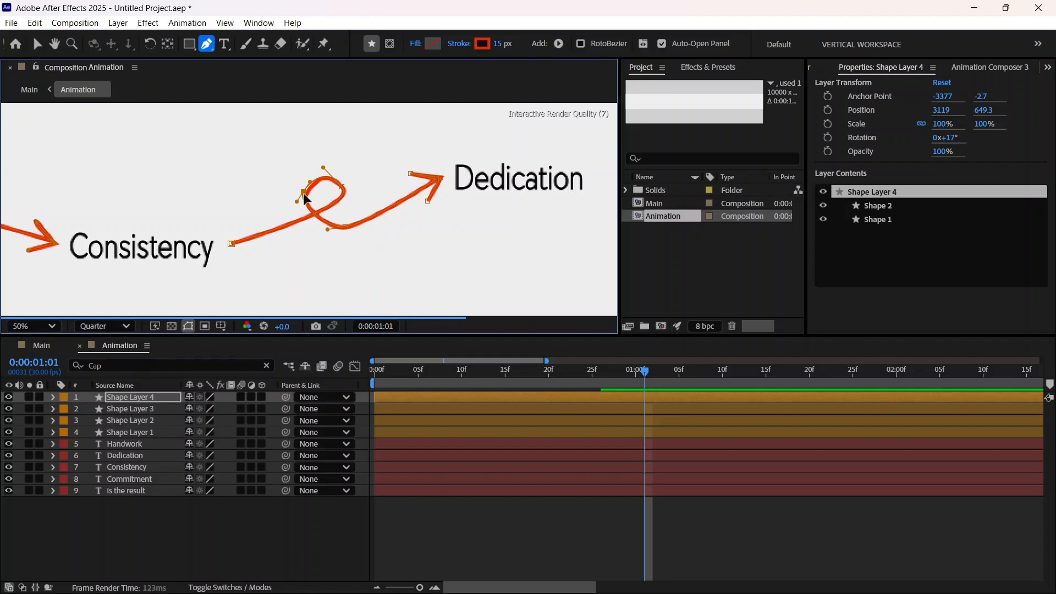
click(321, 168)
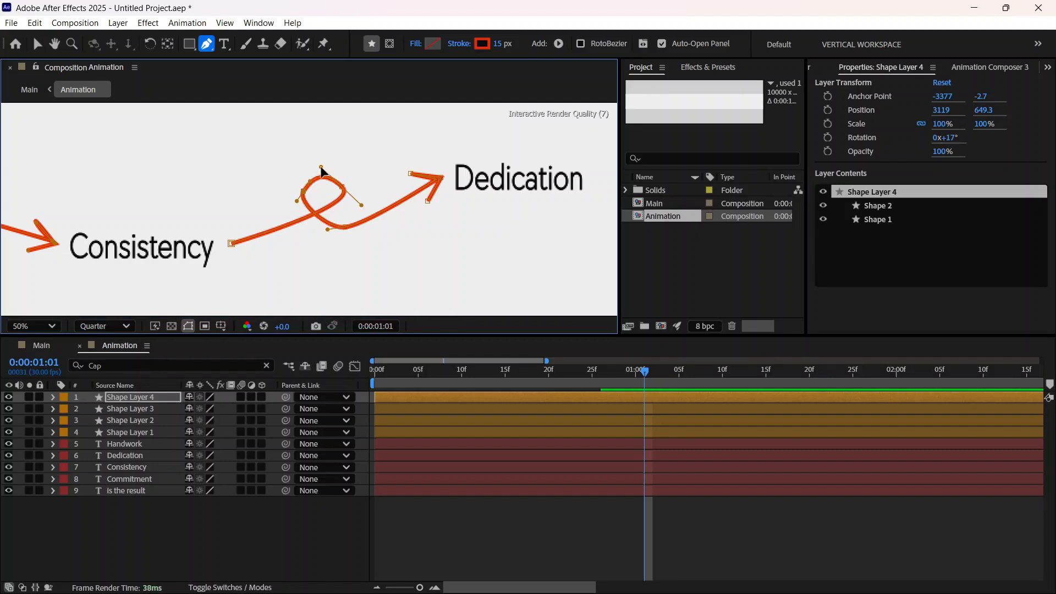
click(346, 226)
drag(370, 224, 374, 227)
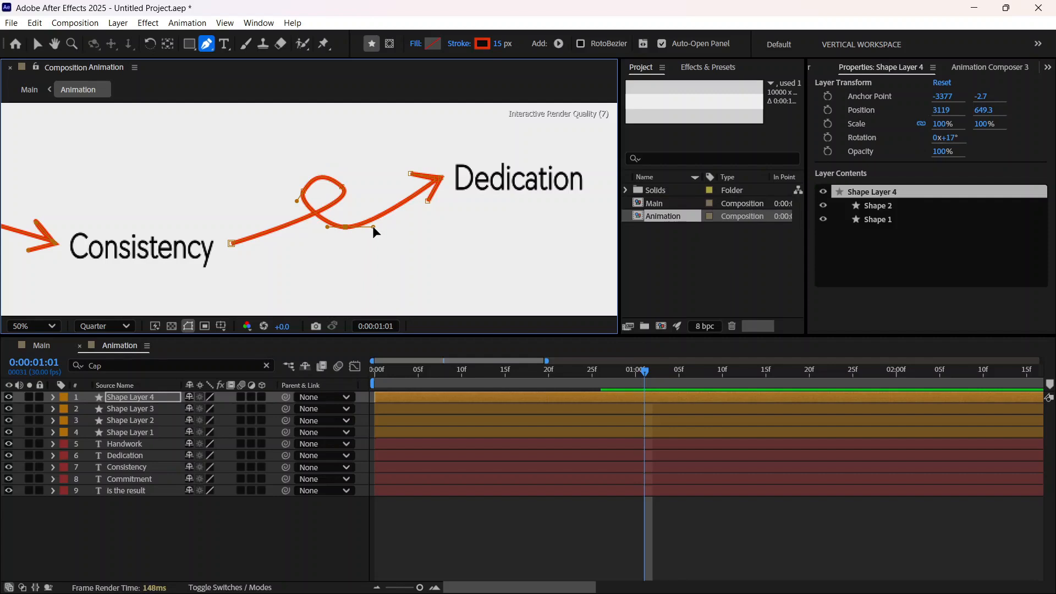
drag(345, 226, 343, 215)
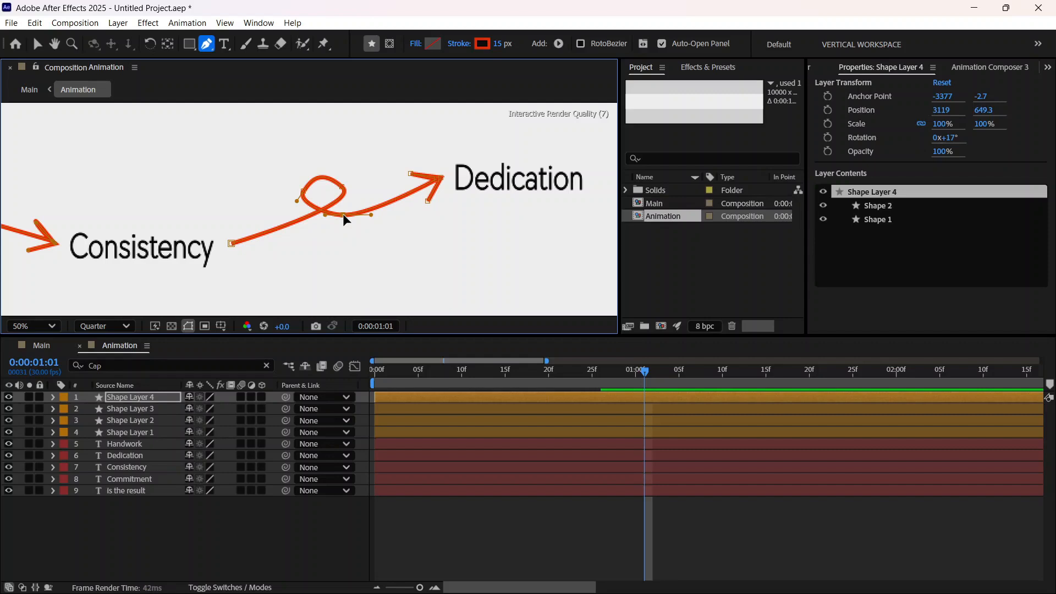
drag(343, 215, 341, 214)
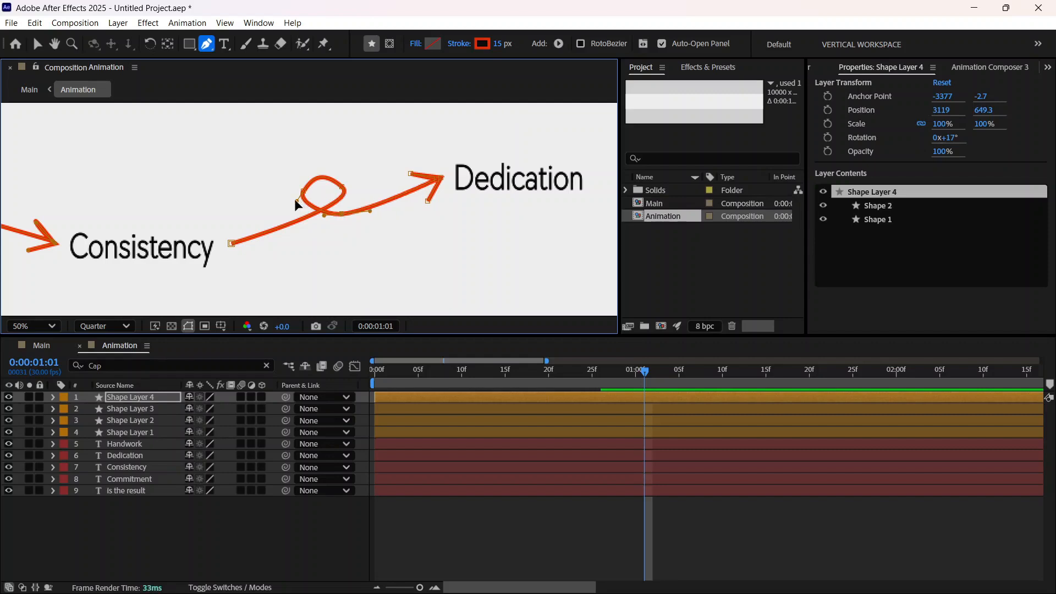
click(340, 187)
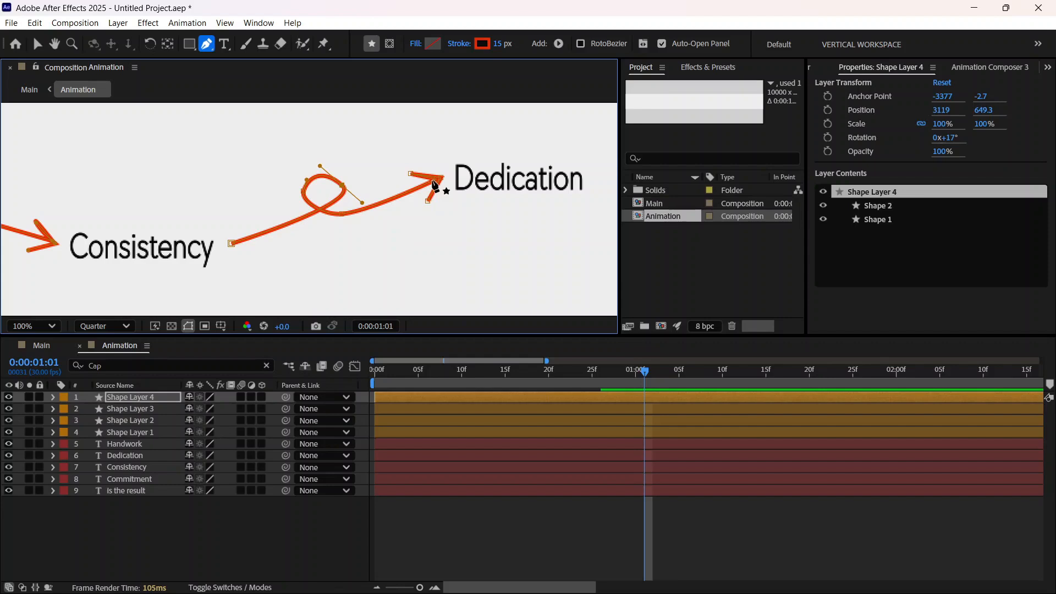
Step: Fine-tune the line's end at the arrow tip and the lower point of the arrowhead beside Dedication
scroll(444, 186, up, 1)
drag(572, 148, 562, 148)
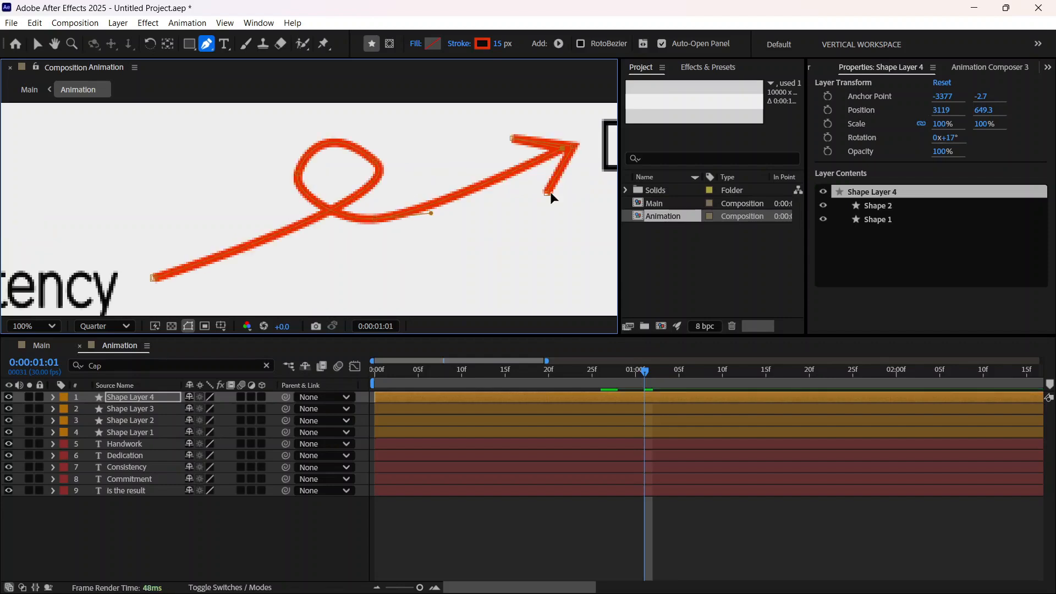
drag(550, 191, 550, 187)
Step: Filter Shape Layer 4's properties by "Cap" to check the Line Cap settings of its shapes, and collapse the layer
click(136, 360)
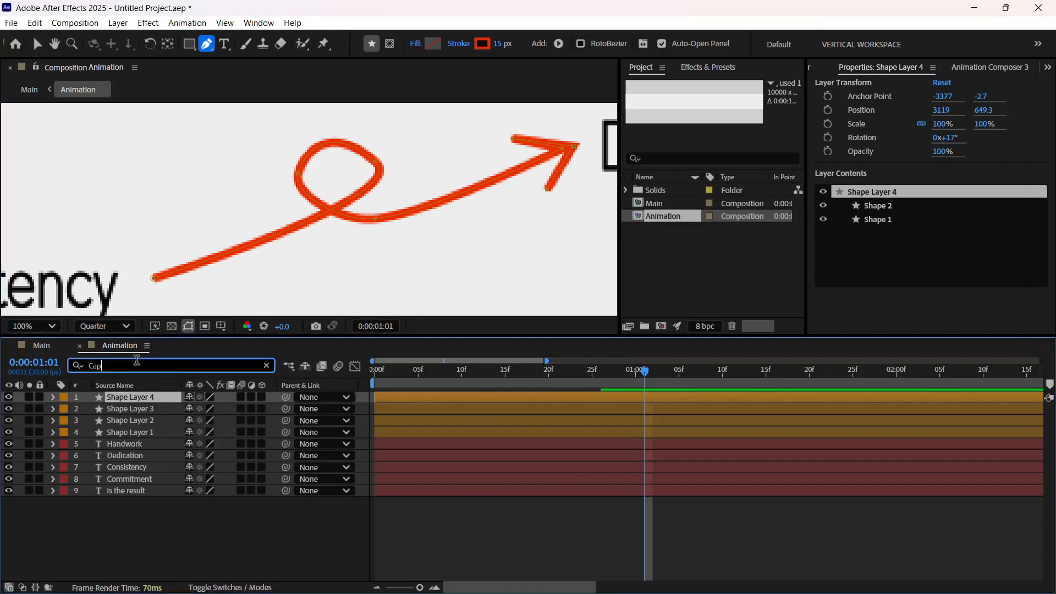
key(Return)
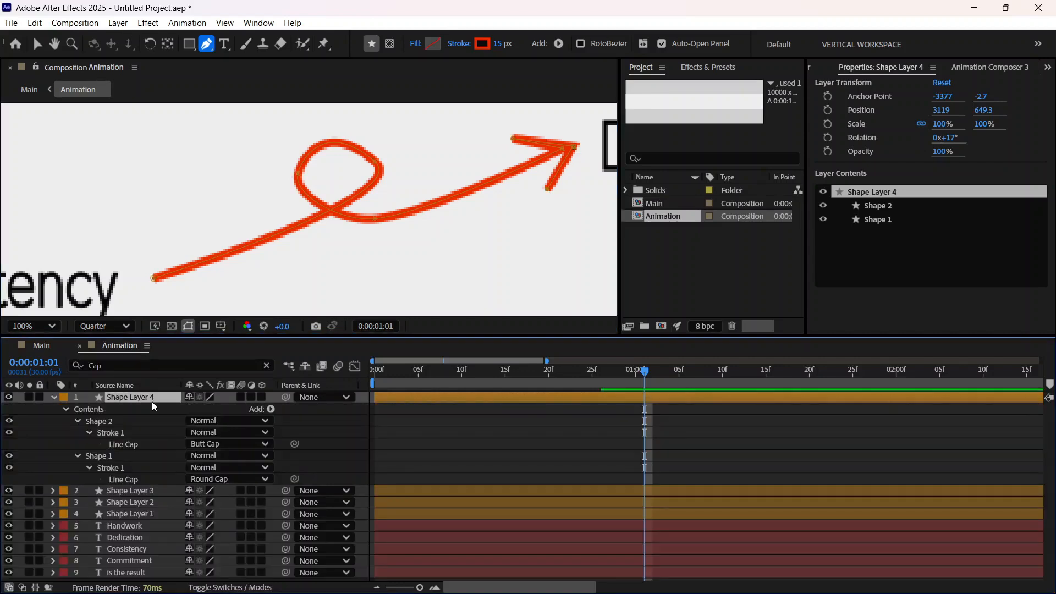
click(54, 396)
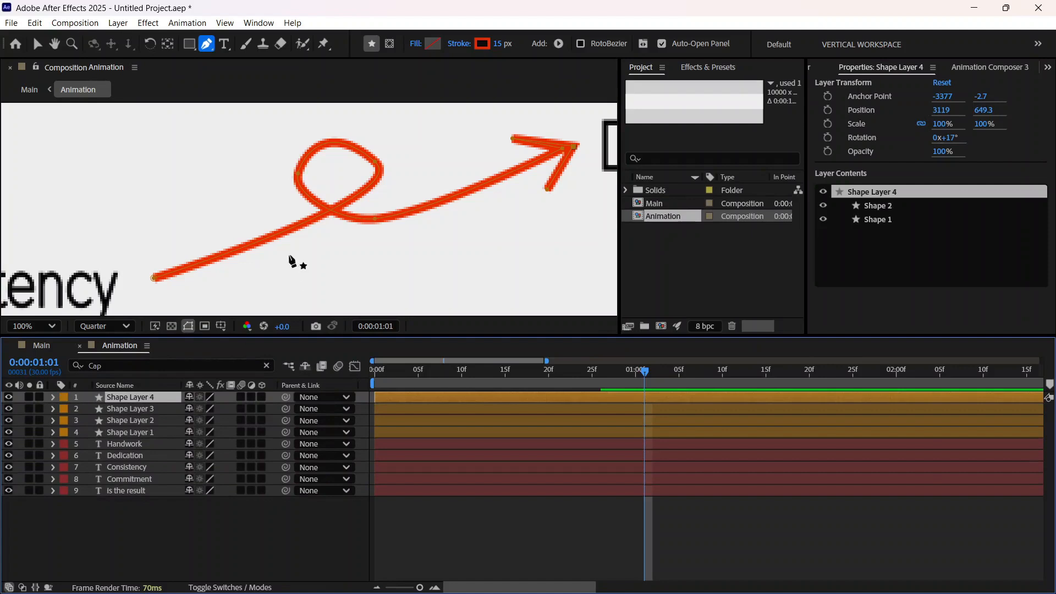
Step: Filter the layer properties by "cap" and set the Line Cap of Shape 2 in Shape Layer 4 to Round Cap
scroll(291, 260, down, 2)
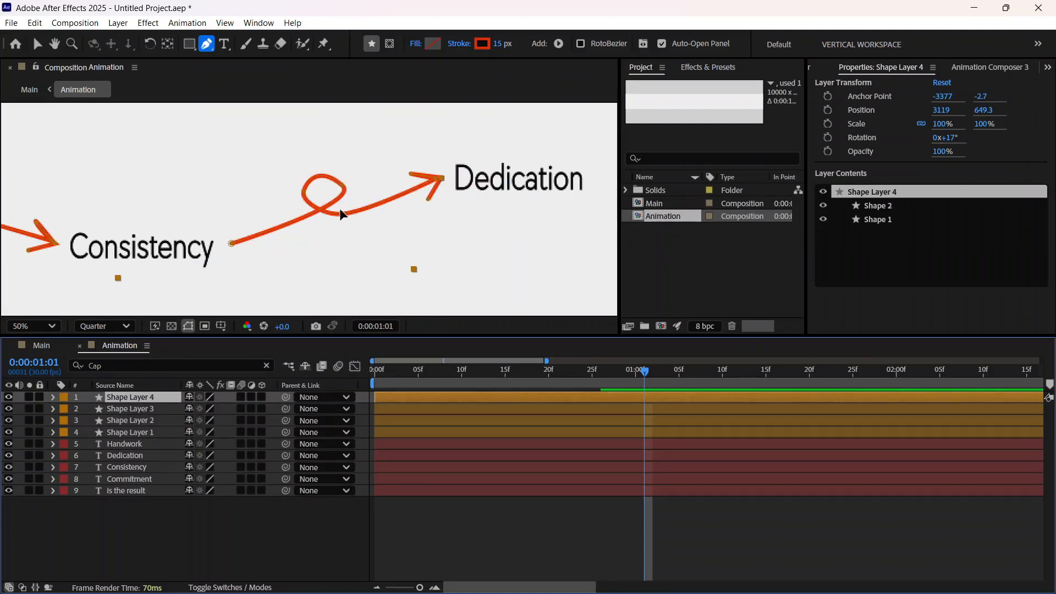
click(37, 43)
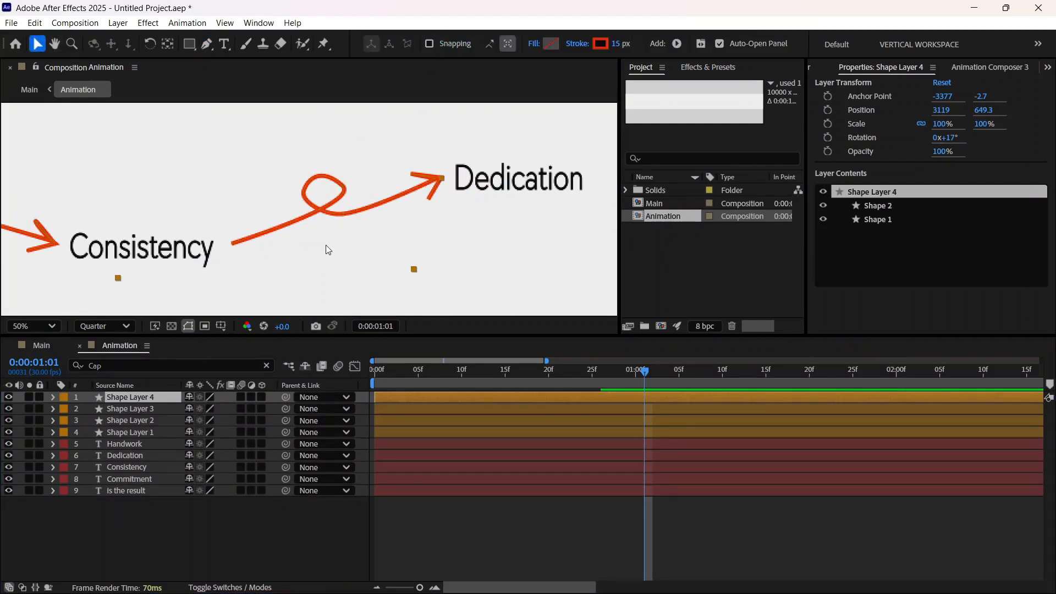
scroll(327, 250, down, 2)
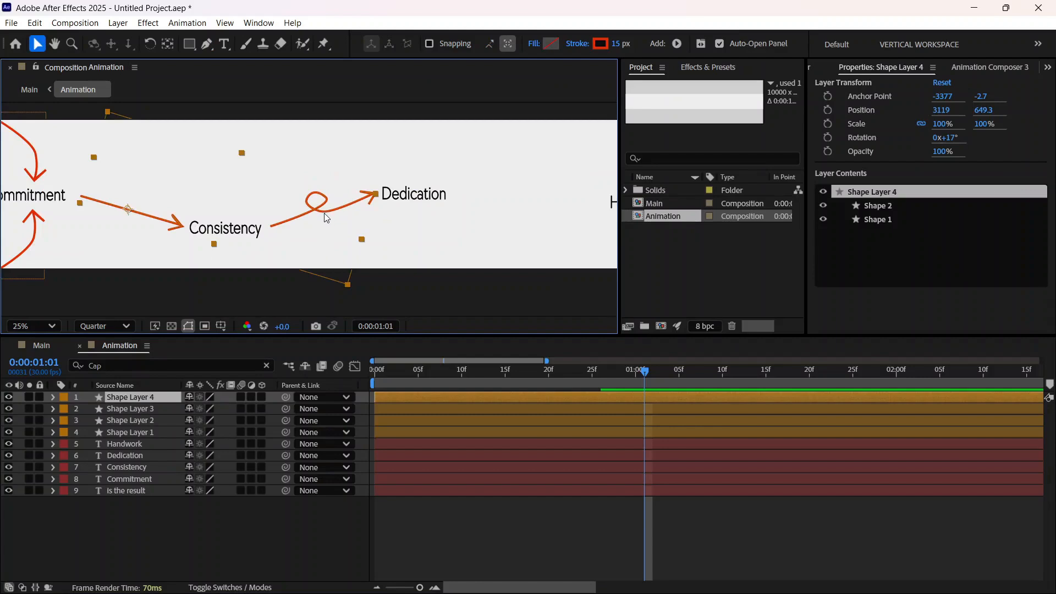
click(139, 366)
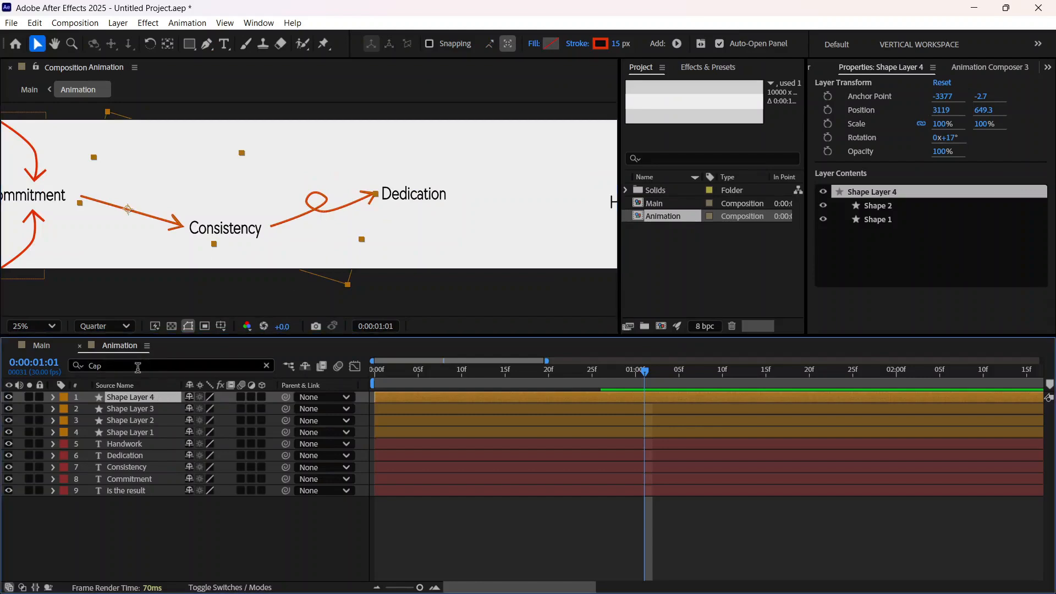
drag(105, 369, 75, 373)
text(cap)
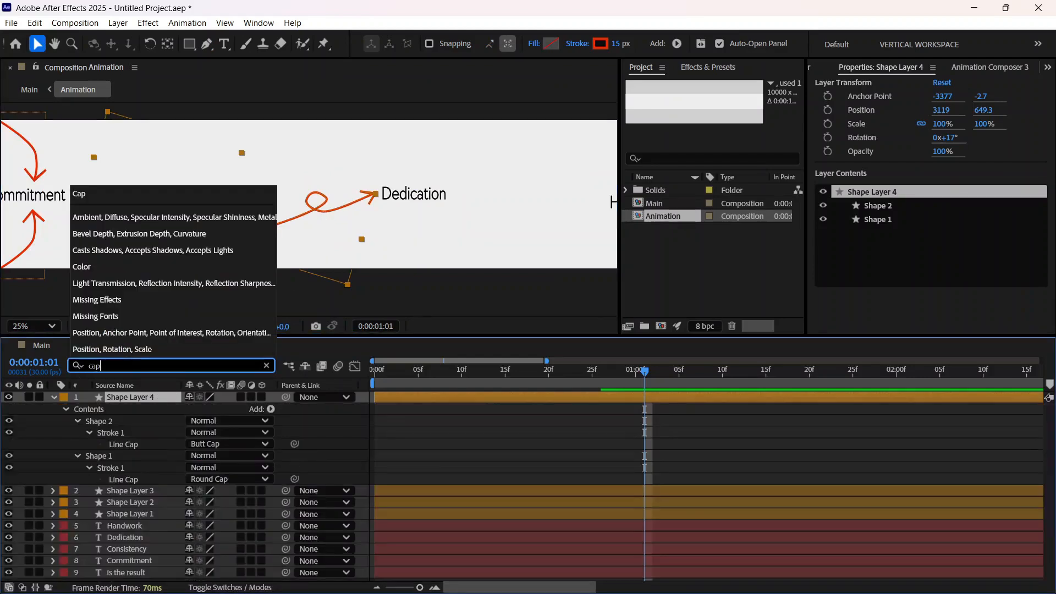
click(223, 444)
click(226, 473)
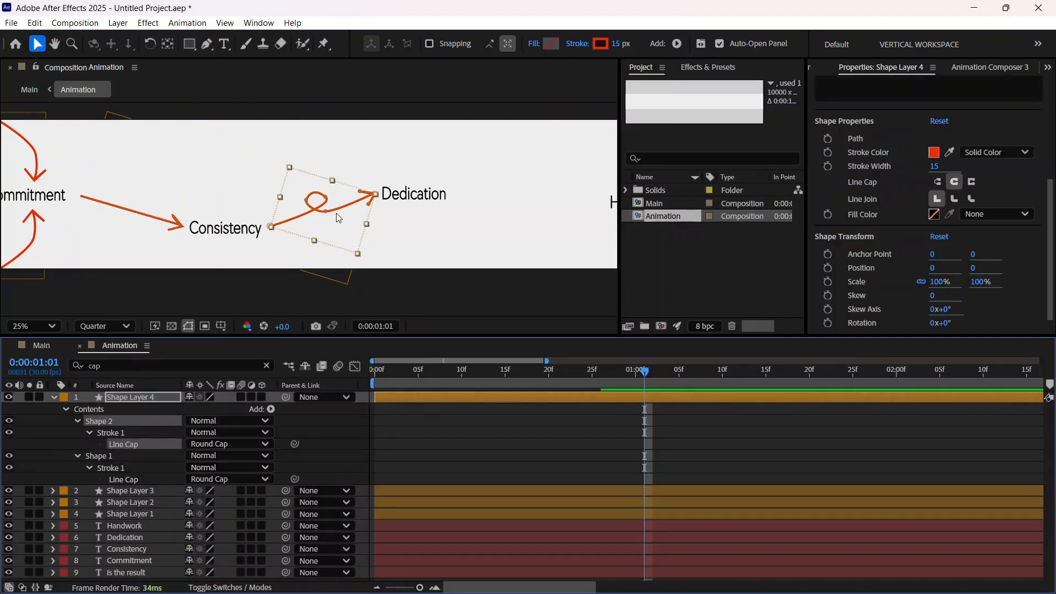
scroll(335, 219, up, 4)
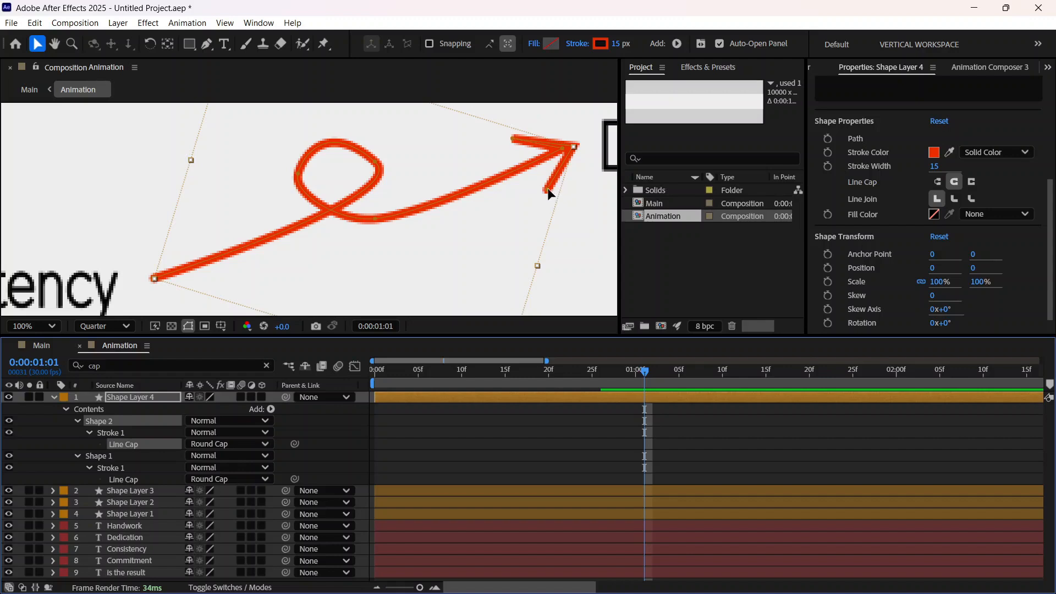
scroll(552, 197, down, 4)
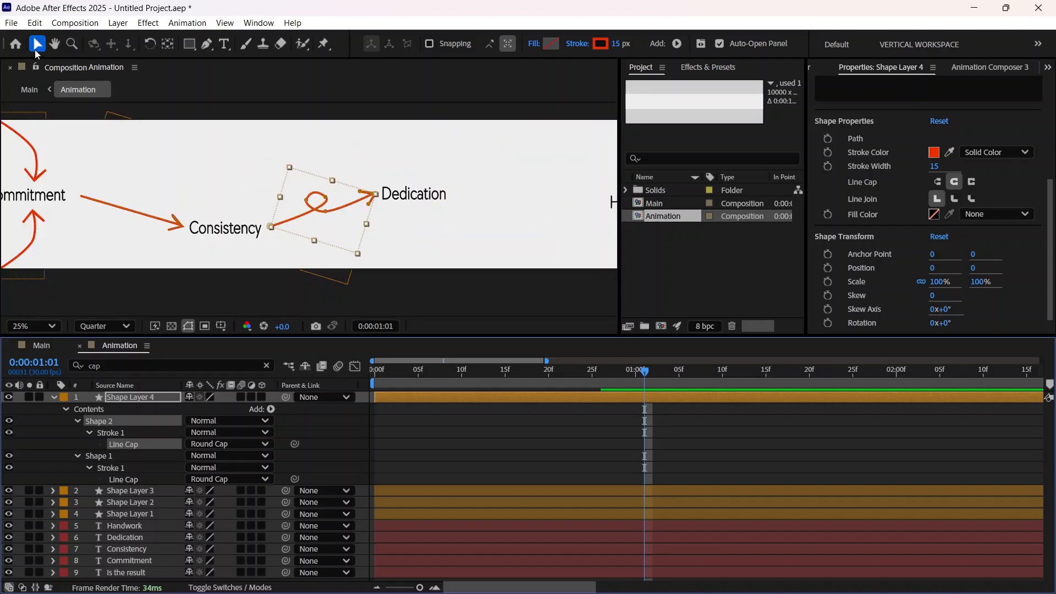
click(400, 225)
Step: Adjust the curve handle at the upper end of the arrowhead beside Dedication, and deselect the shape
scroll(401, 228, up, 4)
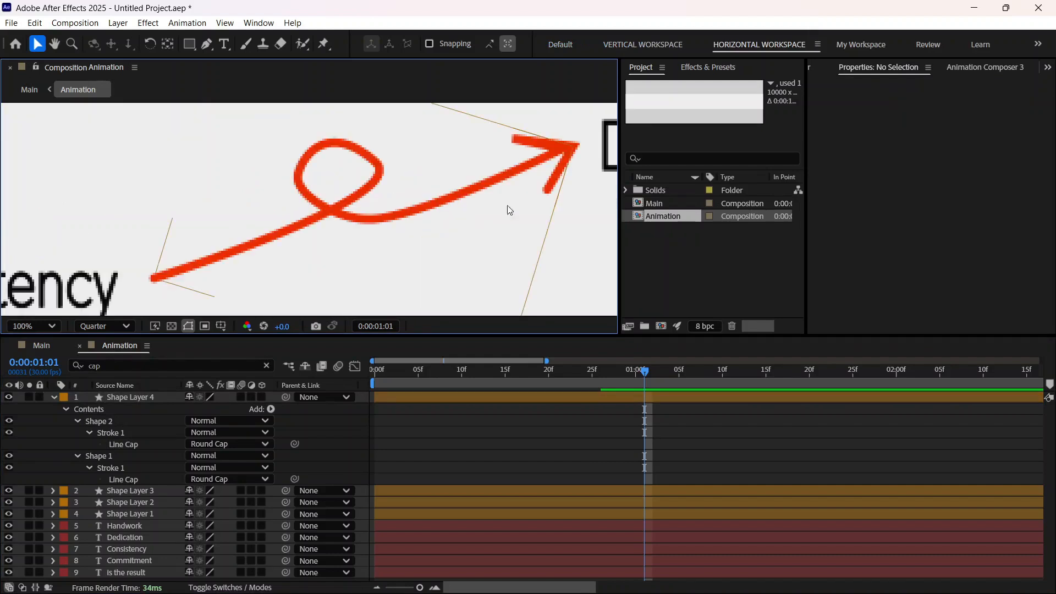
click(517, 139)
click(207, 45)
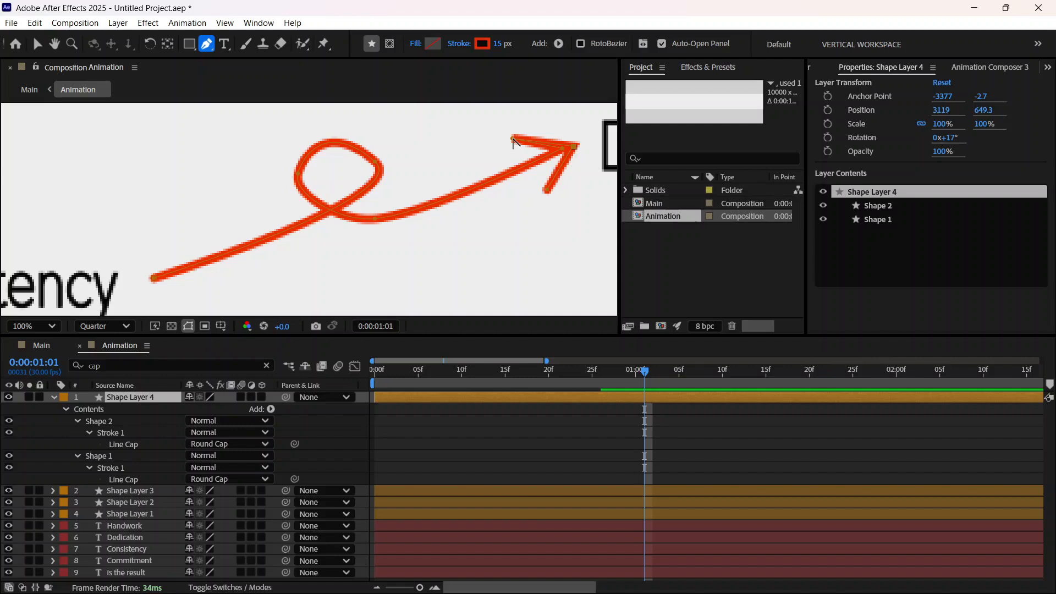
click(514, 141)
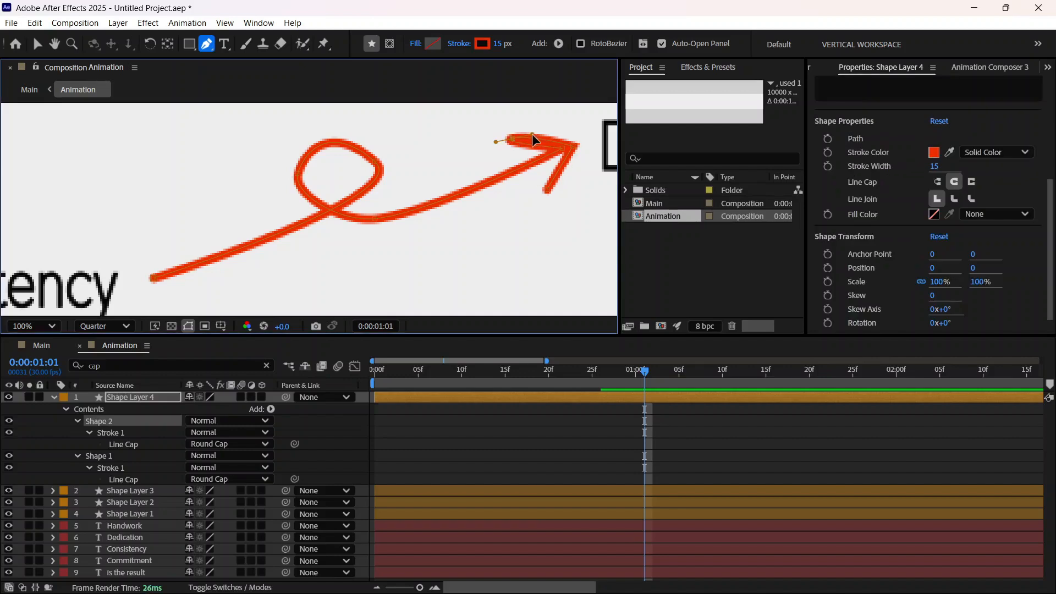
drag(532, 133, 529, 145)
scroll(528, 228, down, 4)
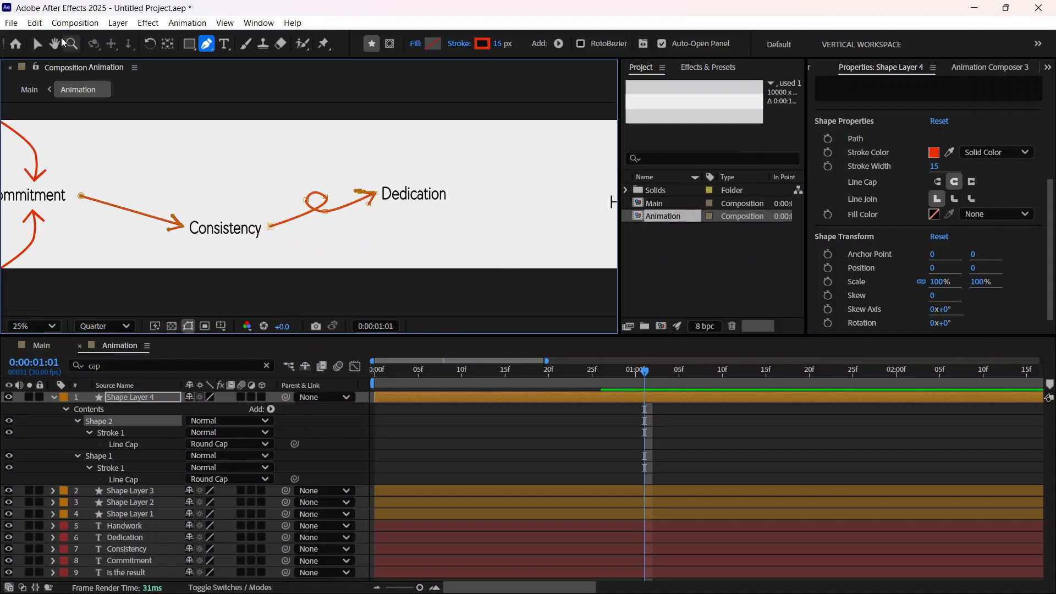
click(38, 45)
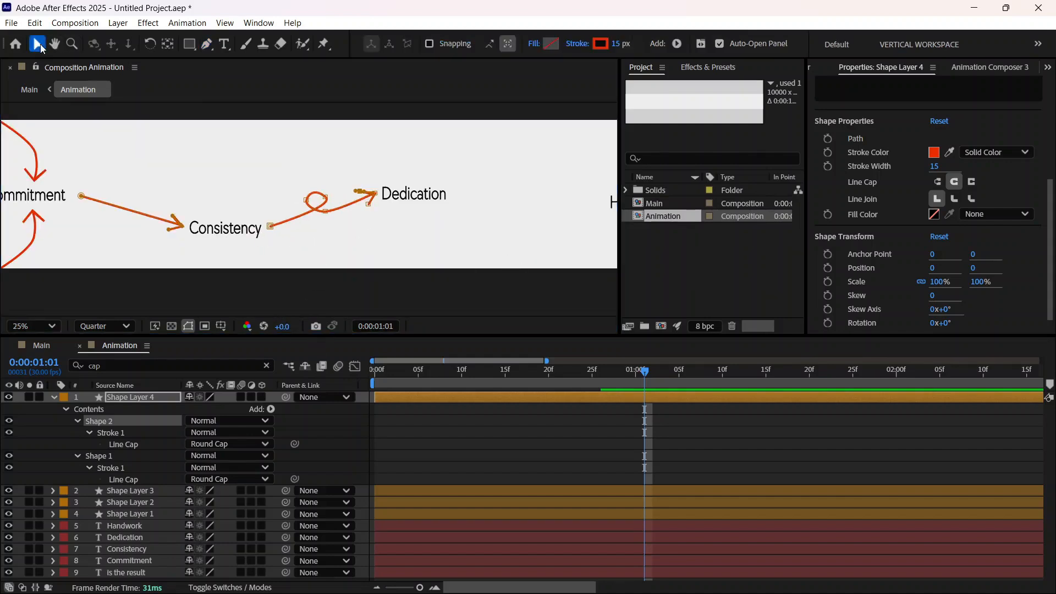
click(362, 237)
click(437, 291)
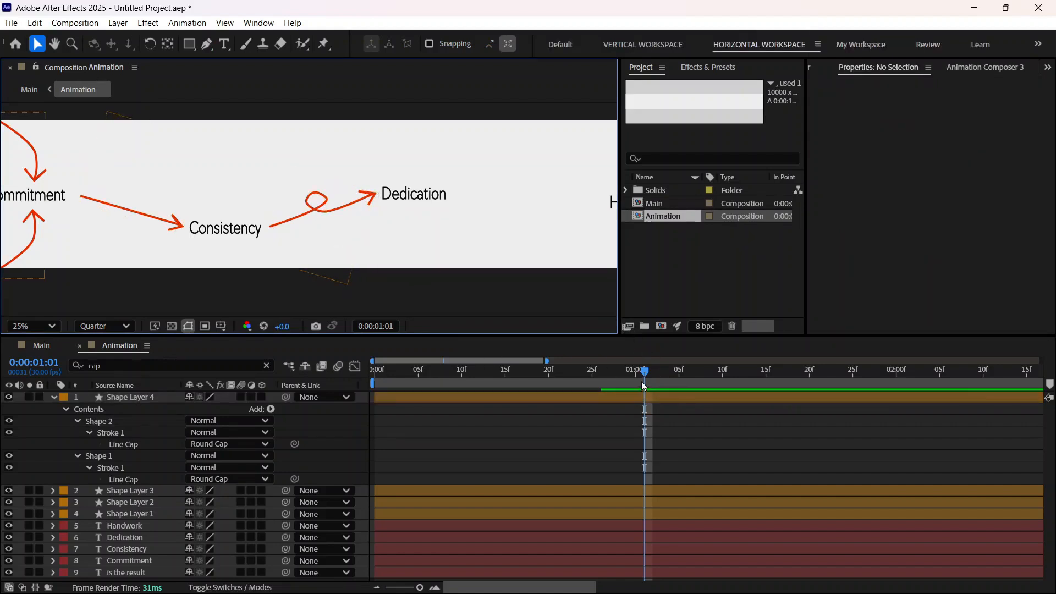
Step: Examine Shape Layer 4's shapes and Trim Paths keyframes alongside the other arrow layers
click(54, 396)
click(53, 396)
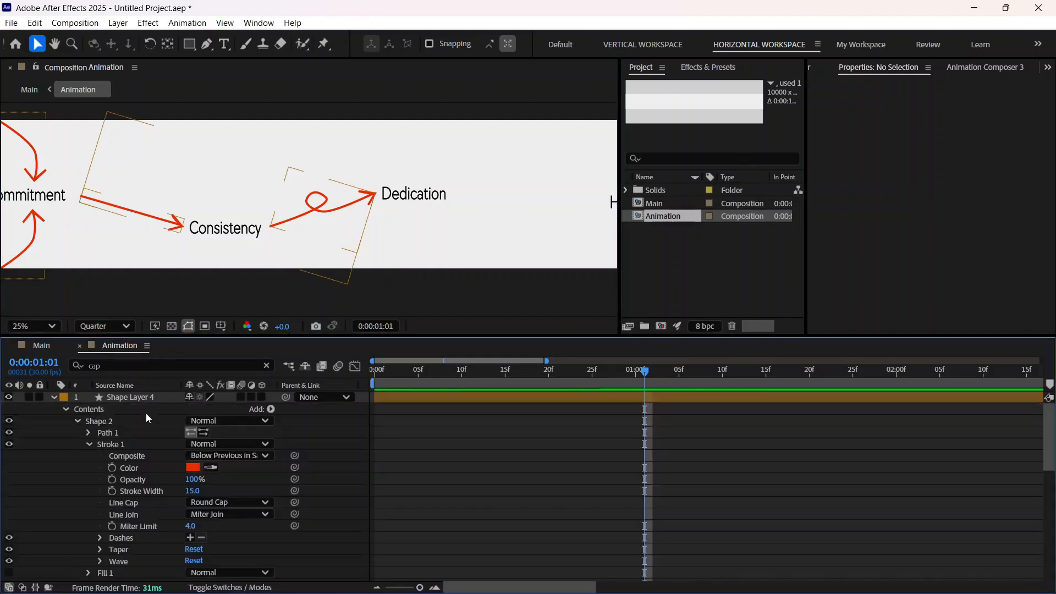
click(77, 421)
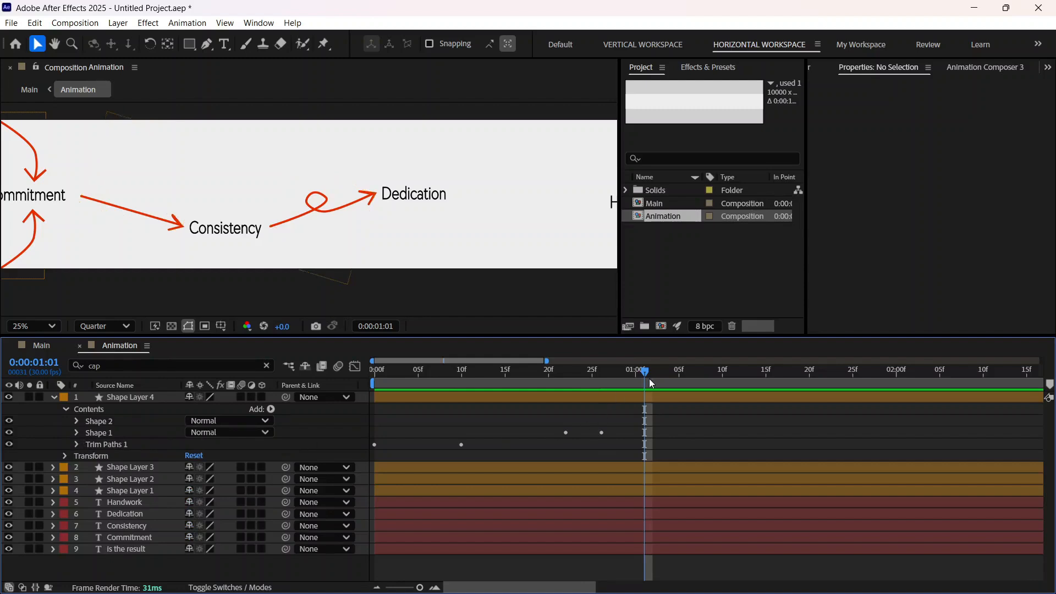
drag(637, 377, 671, 382)
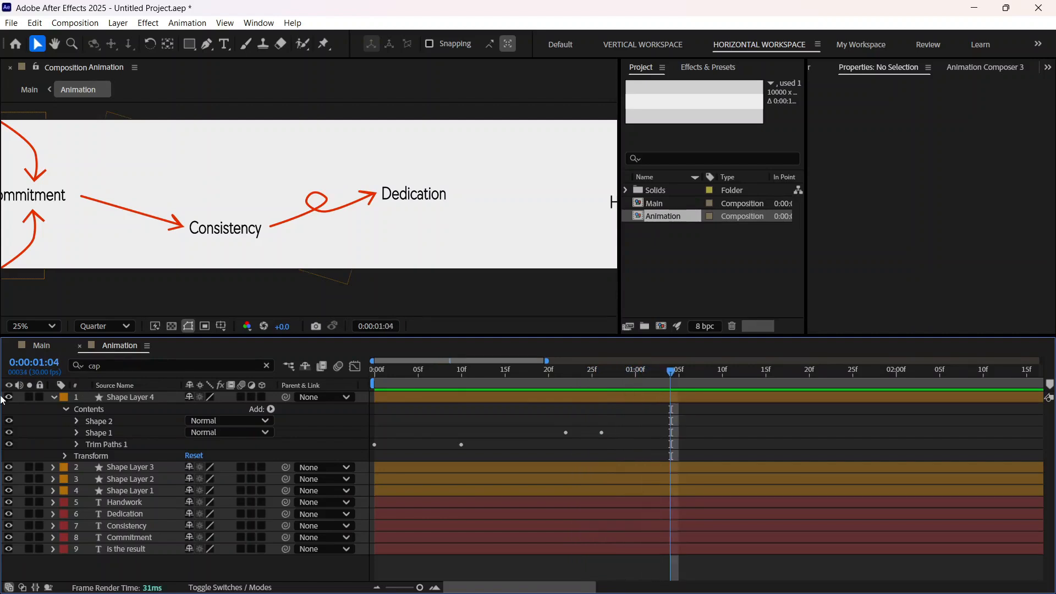
click(51, 397)
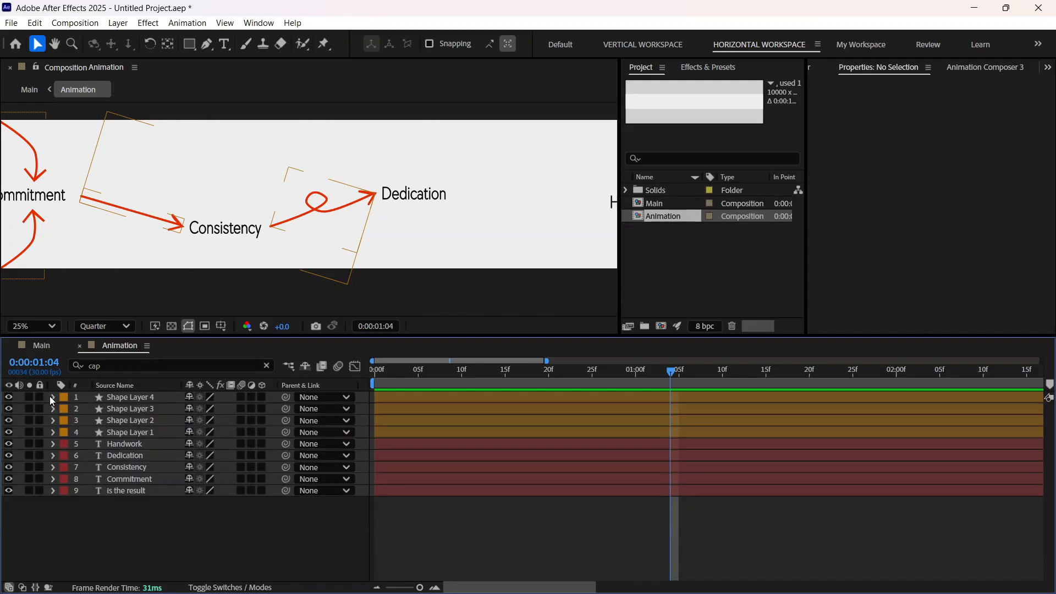
click(60, 397)
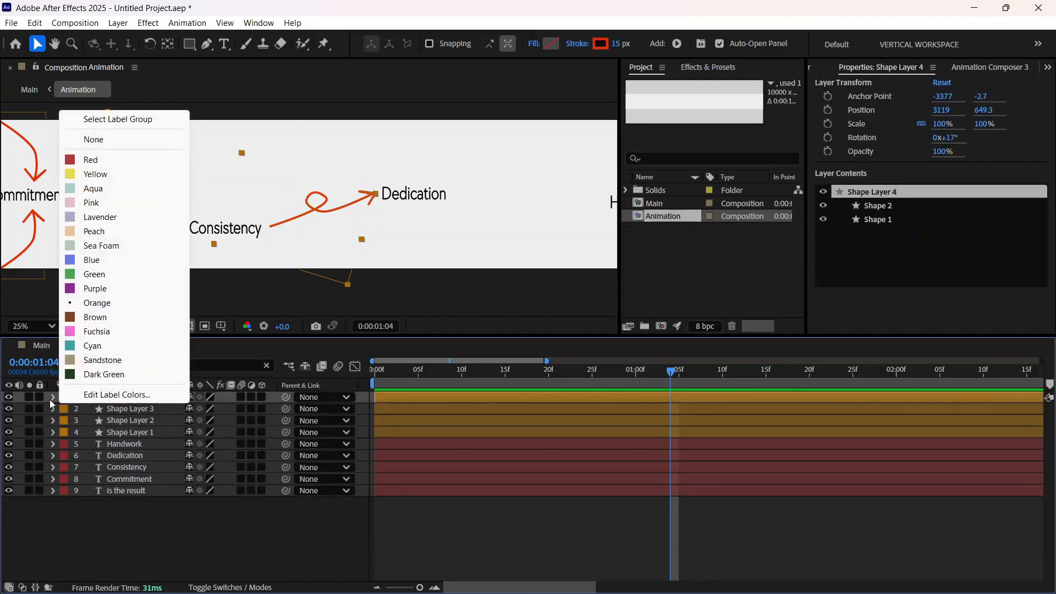
click(50, 399)
click(49, 399)
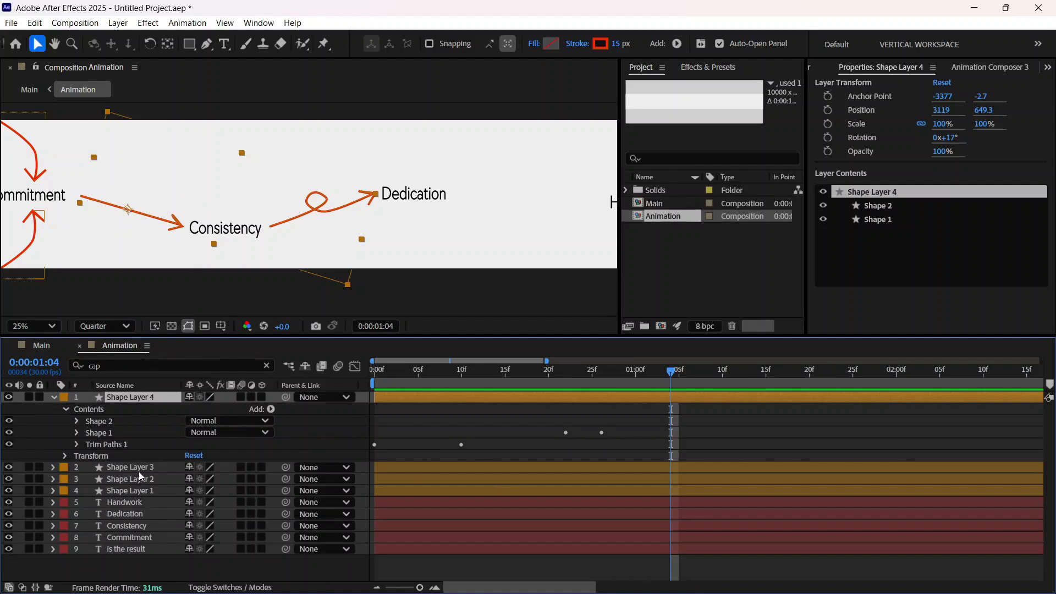
click(460, 285)
click(125, 479)
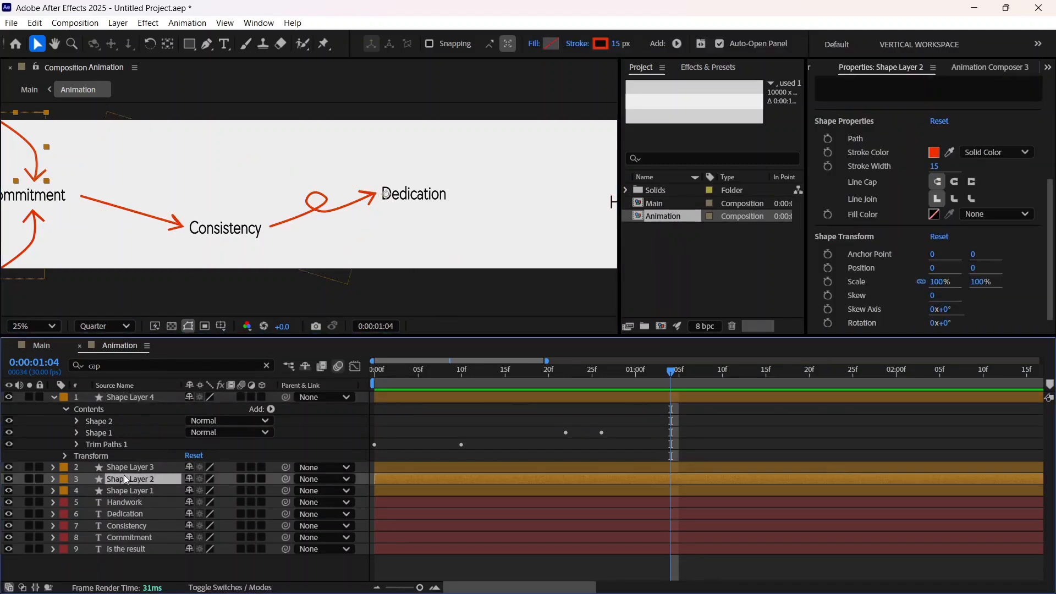
click(127, 465)
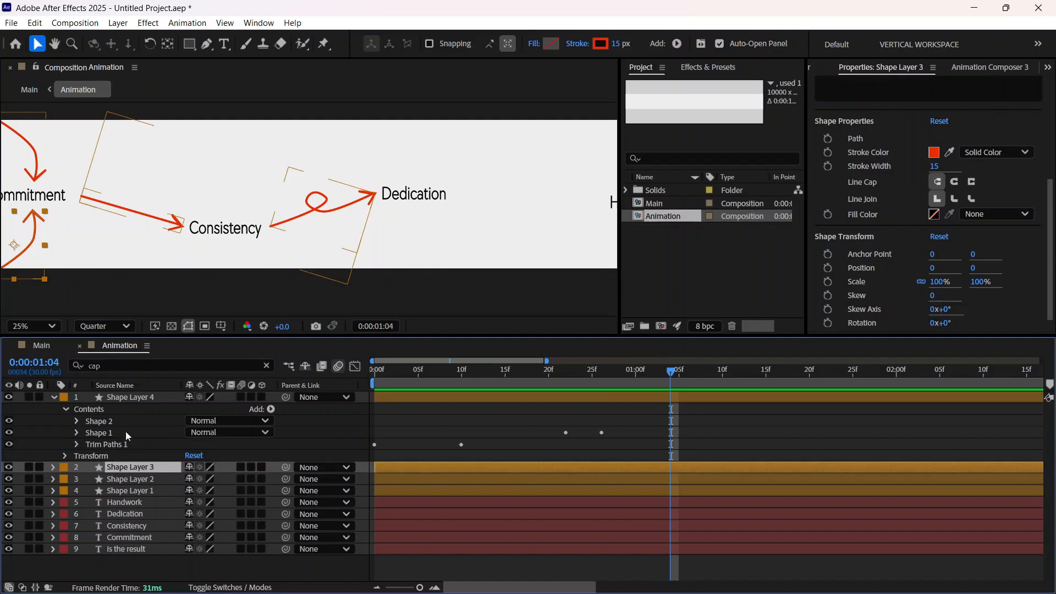
Step: Undo the edits back to before the looped arrow was drawn in Shape Layer 4, and collapse the layer
click(132, 397)
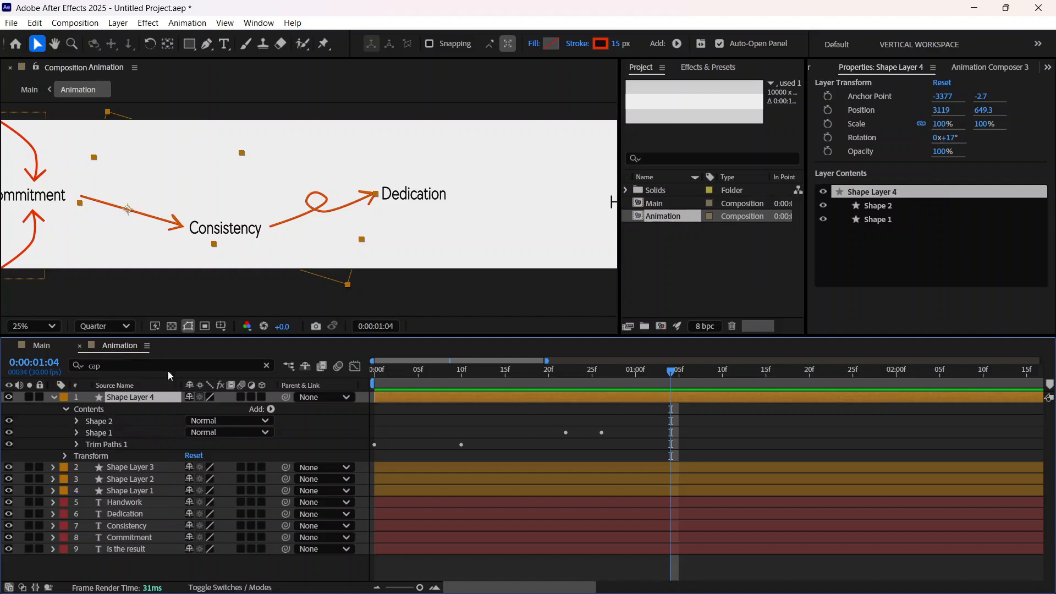
click(133, 398)
key(ctrl+z)
key(ctrl+z)
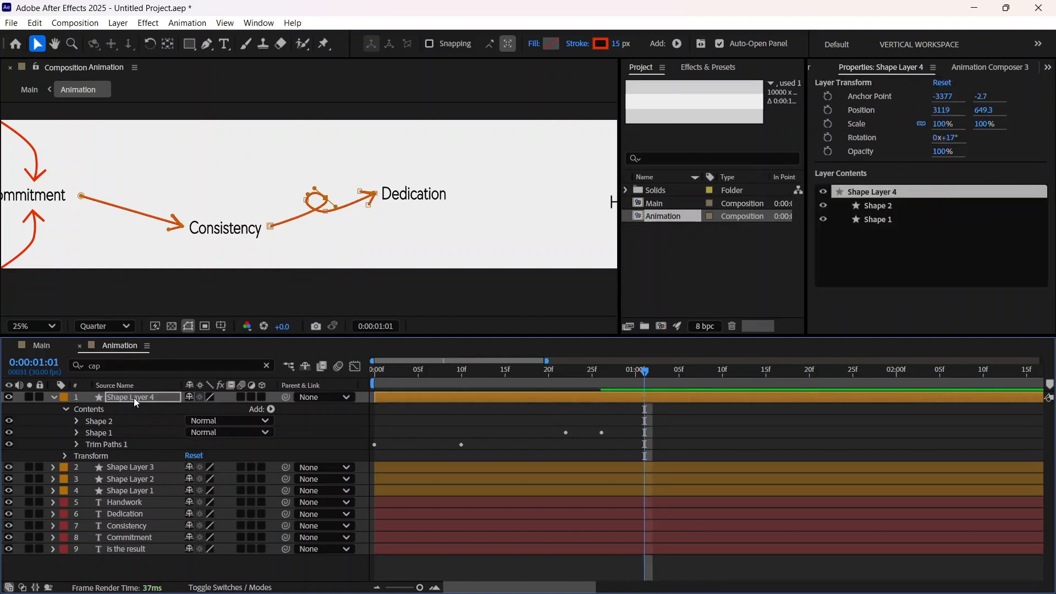
key(ctrl+z)
key(ctrl+z)
key(ctrl+z)
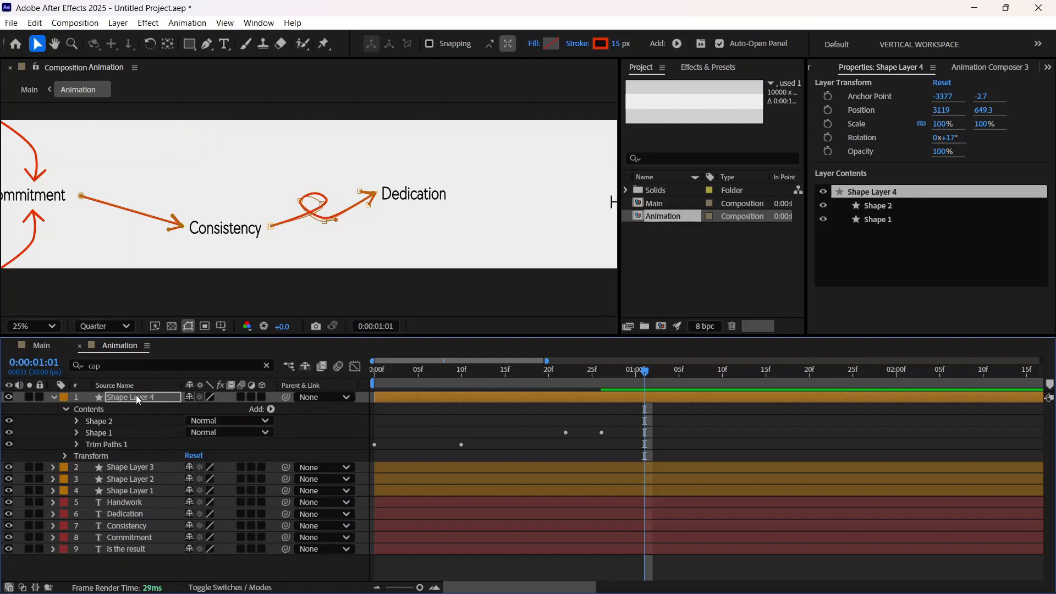
key(ctrl+z)
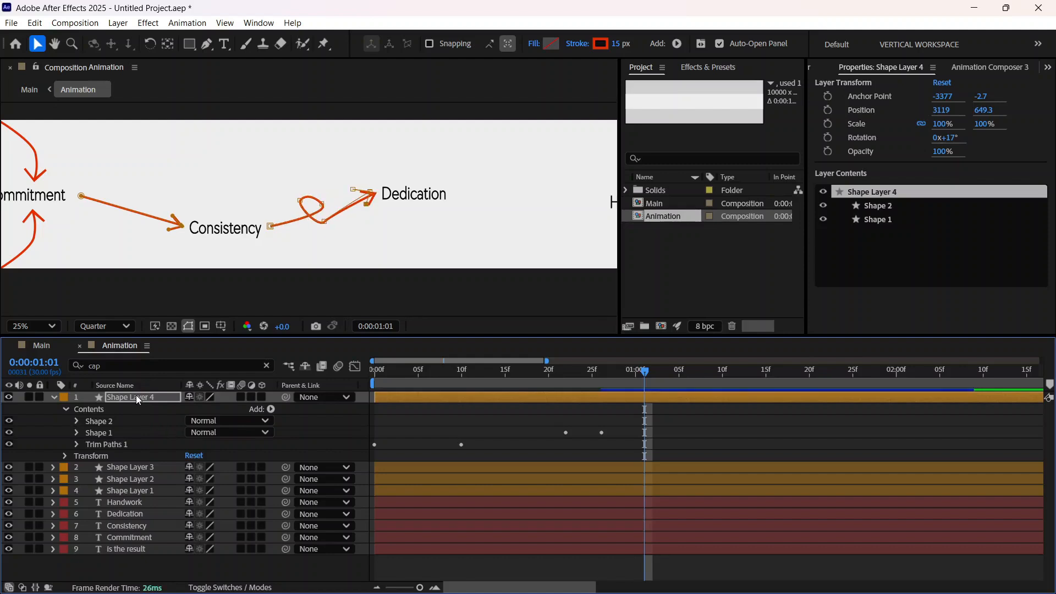
key(ctrl+z)
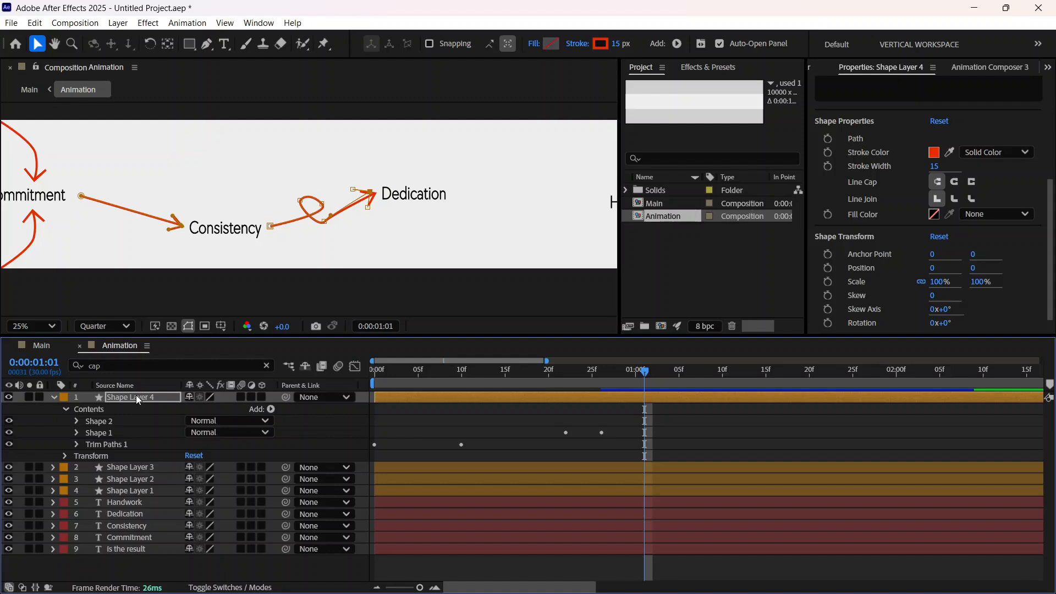
key(ctrl+z)
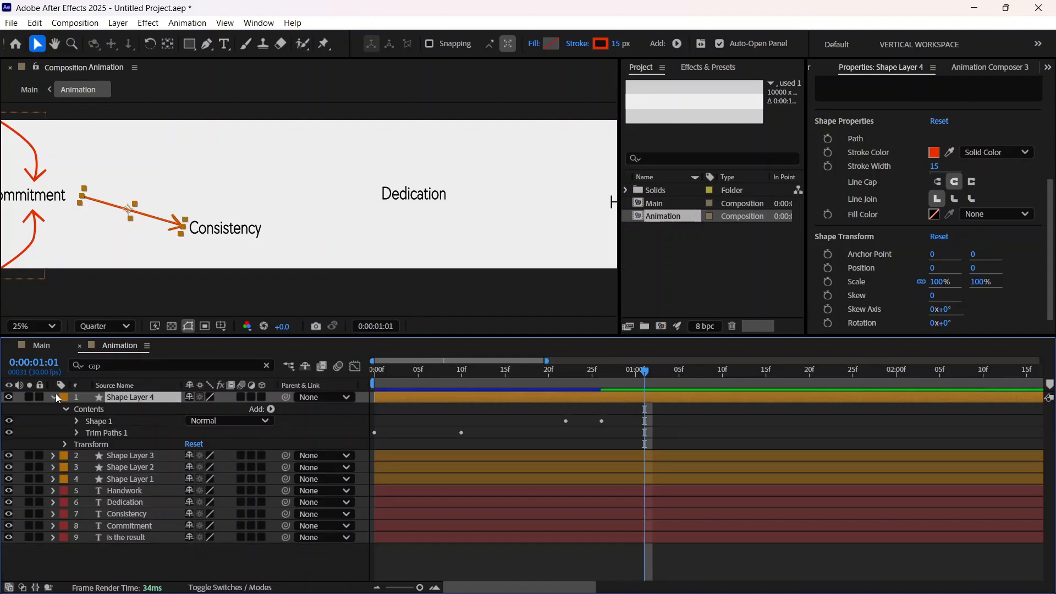
click(53, 397)
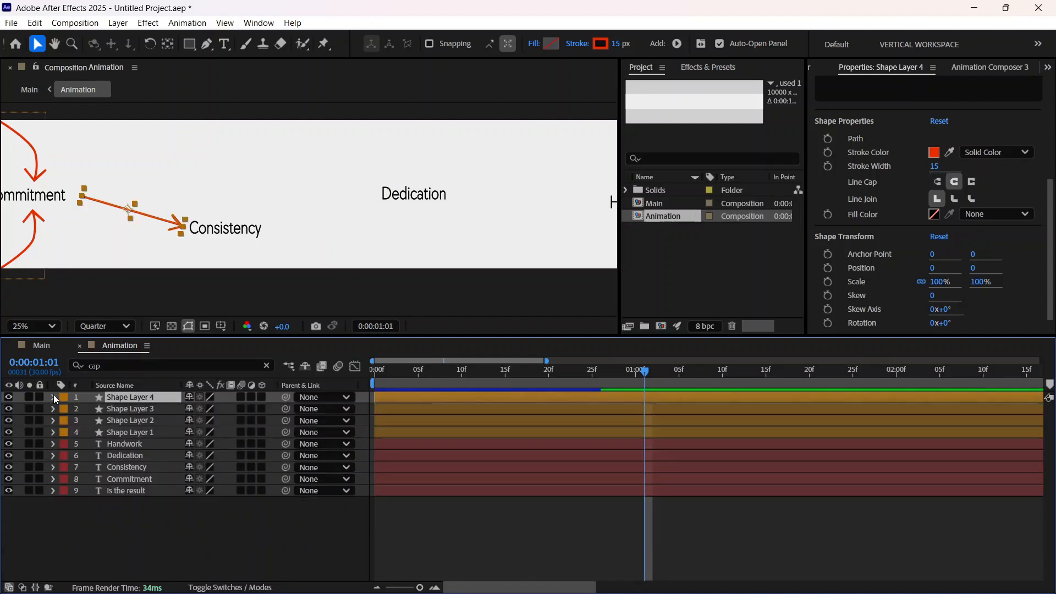
Step: Try a duplicate of Shape Layer 4 placed between Consistency and Dedication, and delete the duplicate
click(155, 522)
click(134, 397)
key(ctrl+d)
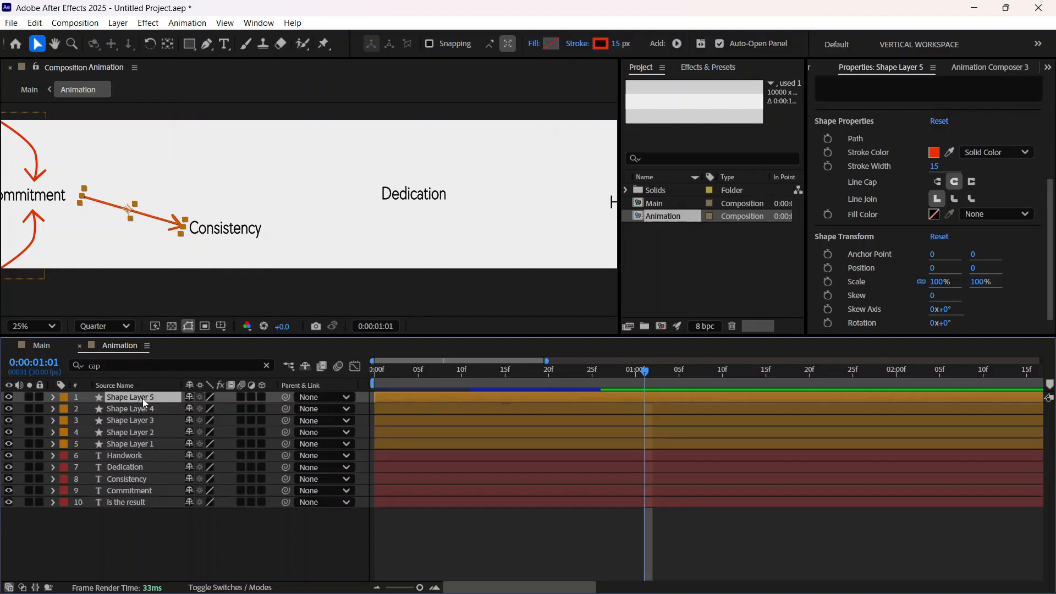
drag(147, 220, 305, 226)
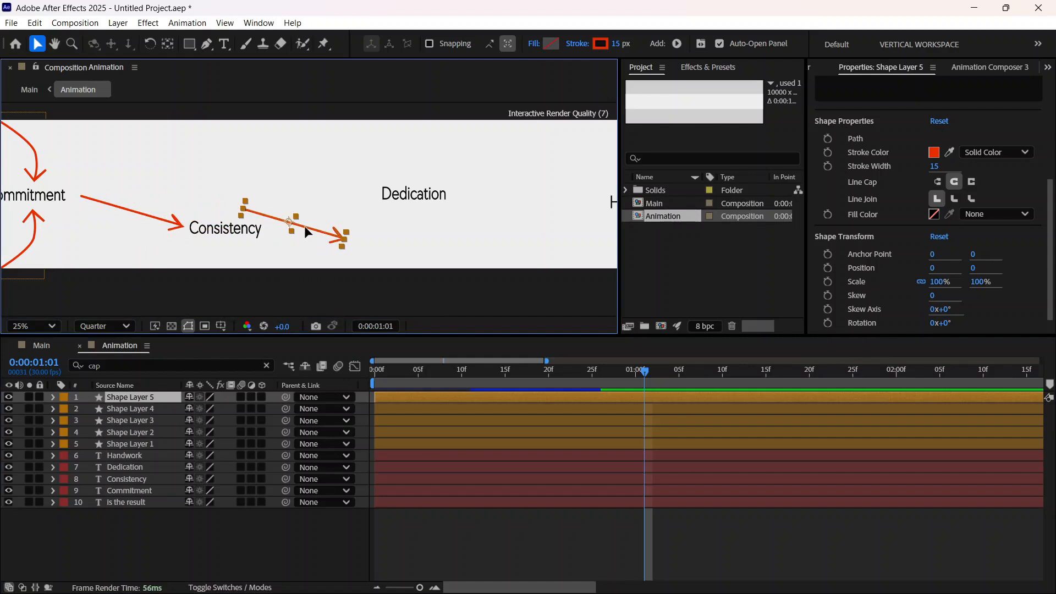
click(131, 398)
key(Delete)
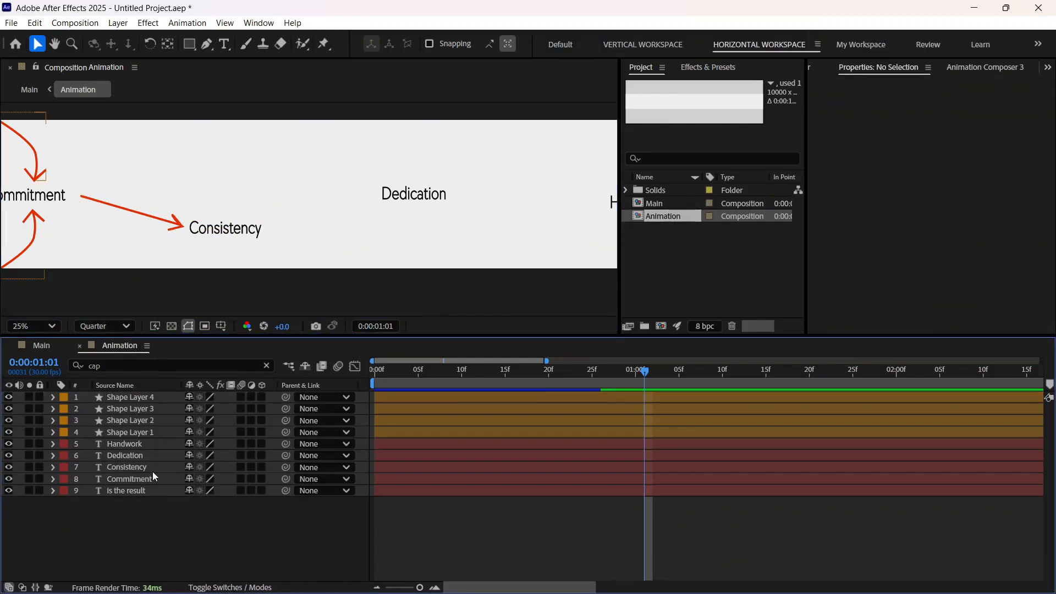
Step: Deselect all layers and move the current time to 0:00:01:03
click(136, 397)
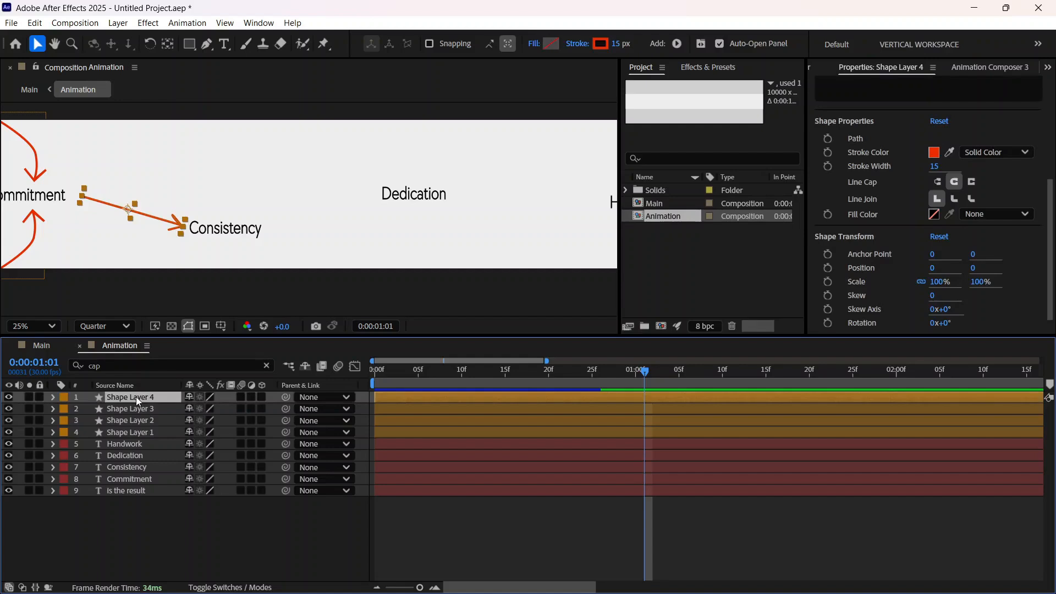
click(164, 529)
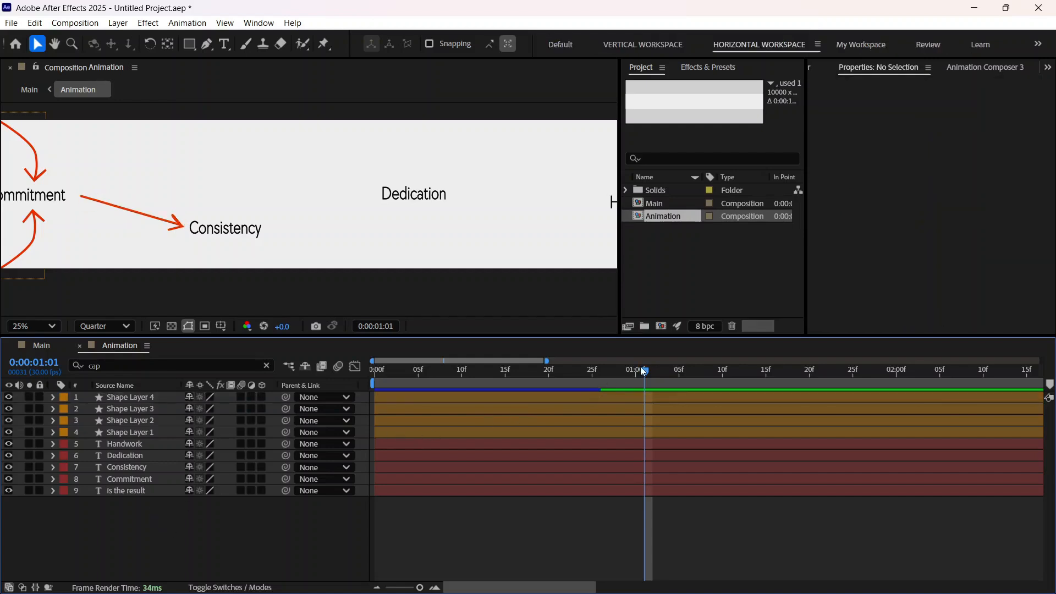
drag(642, 371, 663, 391)
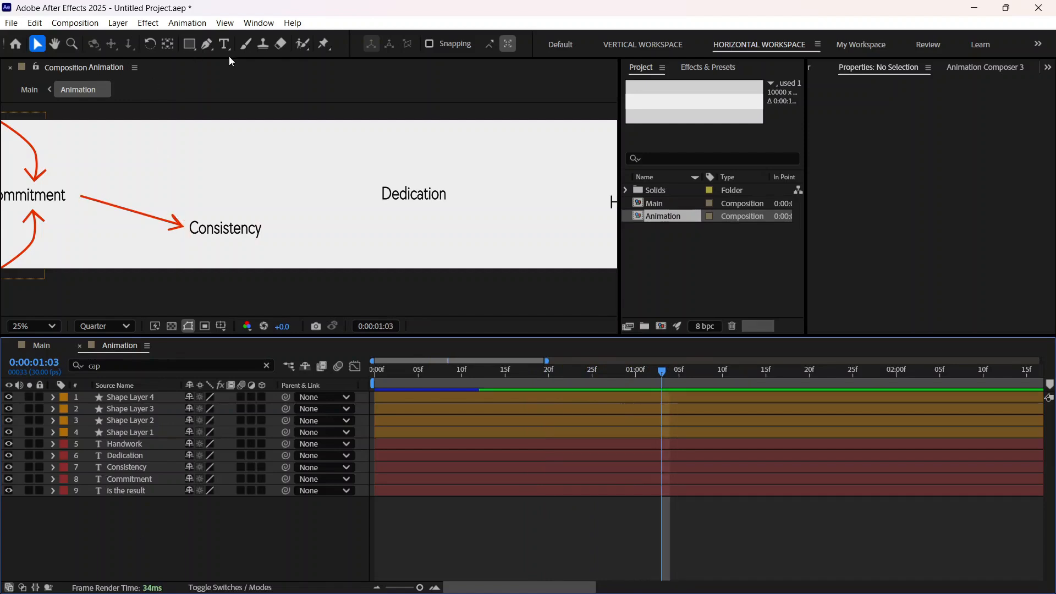
Step: Draw a looped red path with the Pen tool from Consistency toward Dedication on a new shape layer, with a 15 px stroke and no fill
click(207, 44)
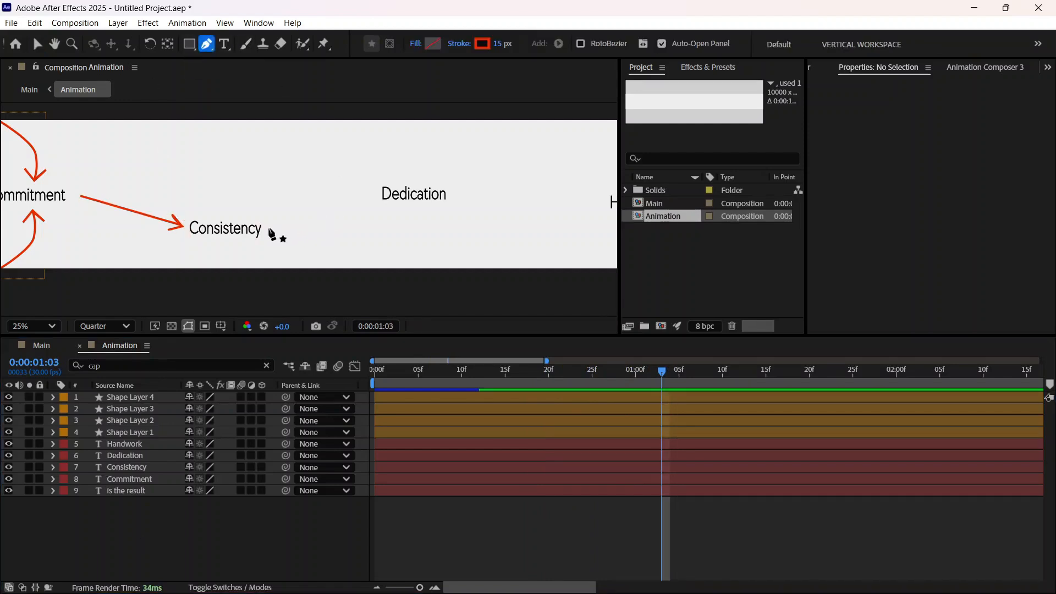
click(269, 226)
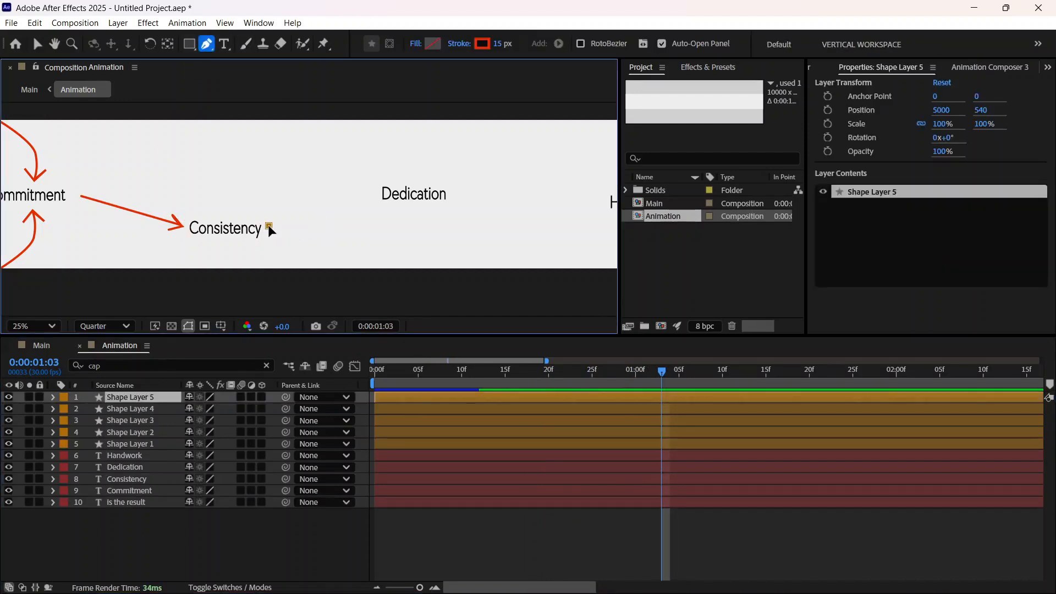
click(318, 206)
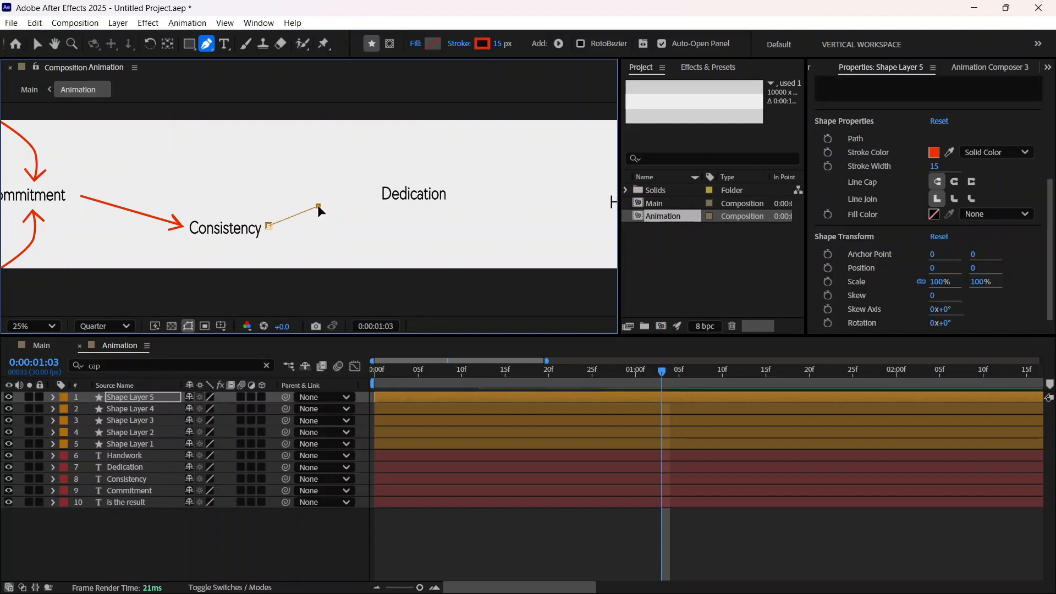
key(ctrl+z)
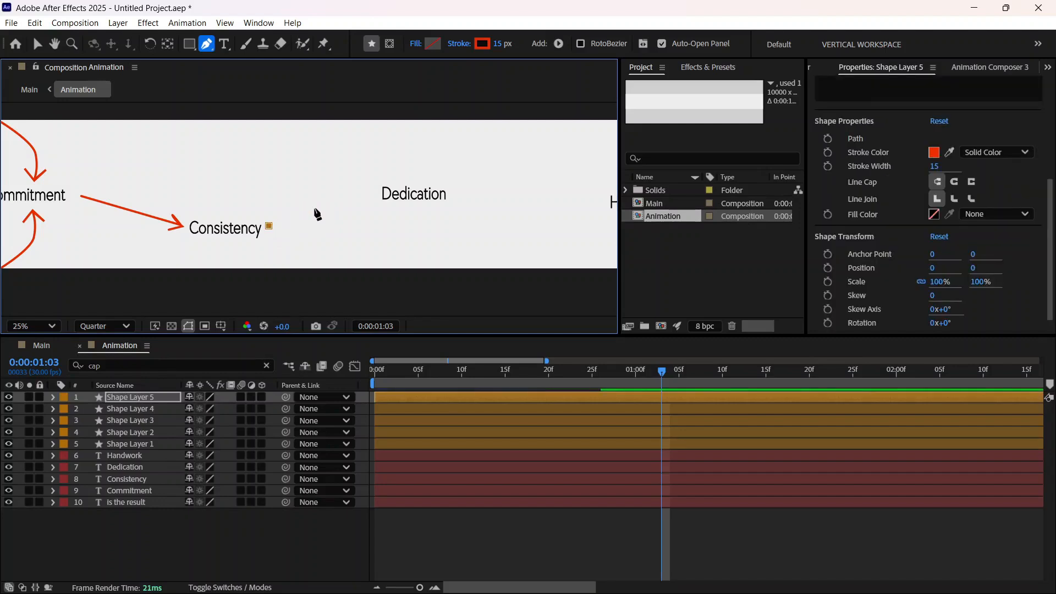
drag(327, 203, 365, 193)
click(360, 196)
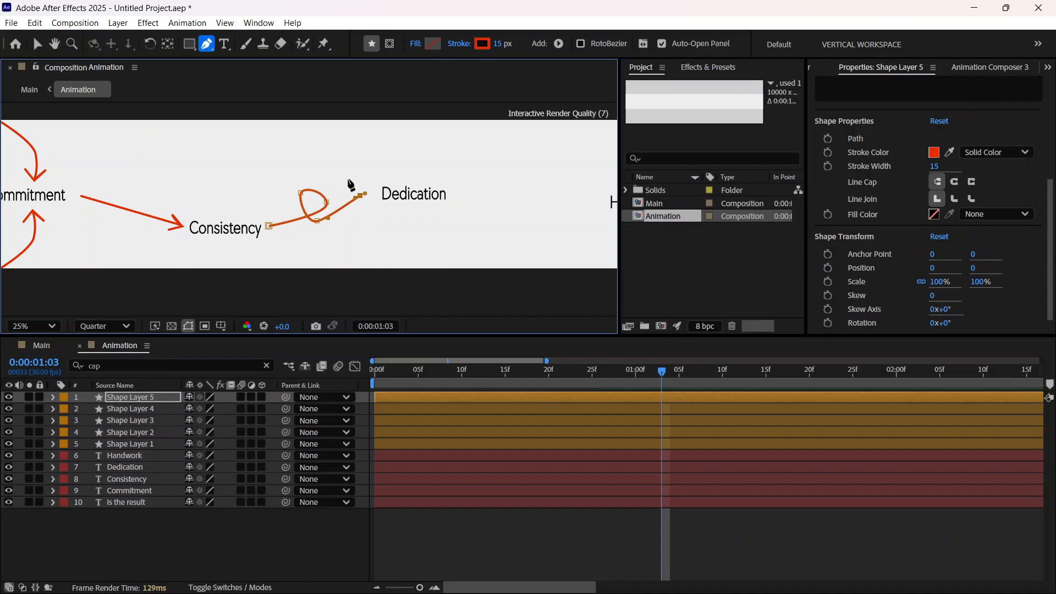
click(349, 181)
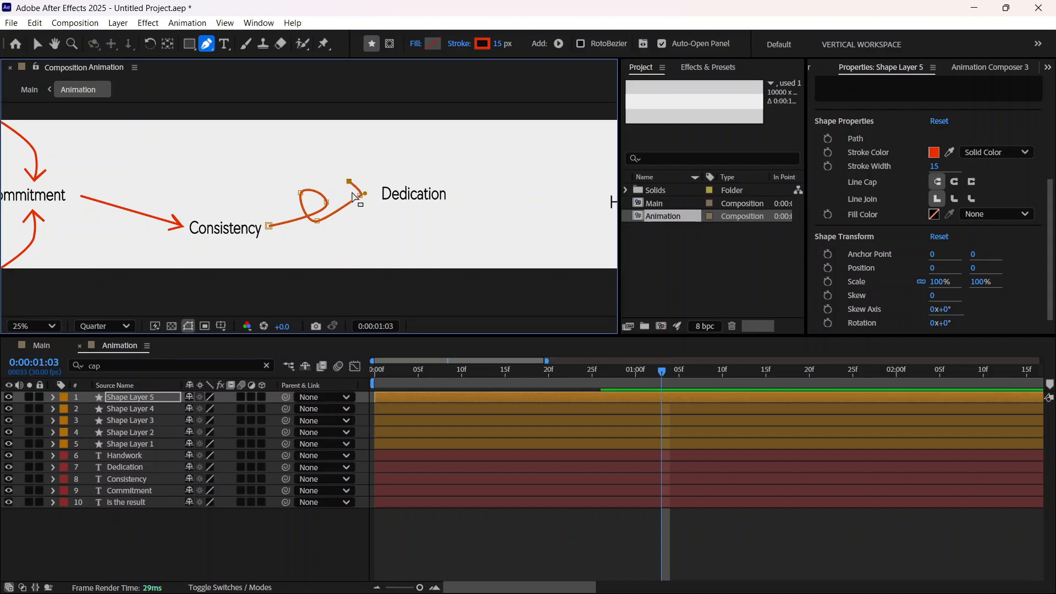
key(ctrl+z)
key(ctrl+z)
key(ctrl+z)
Step: End the looped path just before Dedication and continue it with corner points to form a rough arrowhead
click(362, 197)
click(349, 188)
click(370, 190)
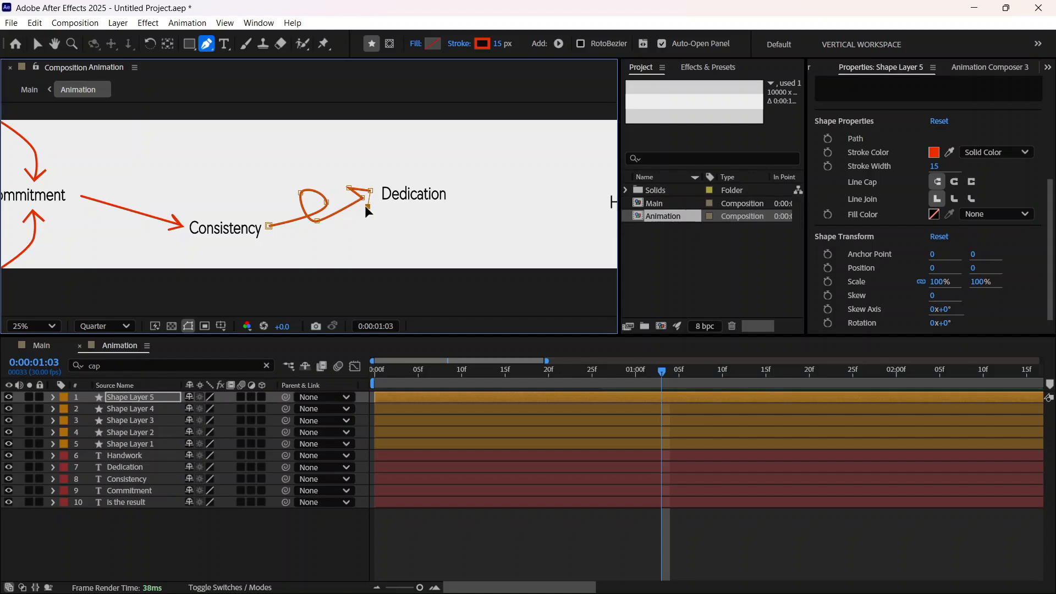
Step: Reshape the loop between Consistency and Dedication into a smaller, rounder curve by adjusting its points and handles
scroll(368, 209, up, 4)
scroll(324, 214, down, 2)
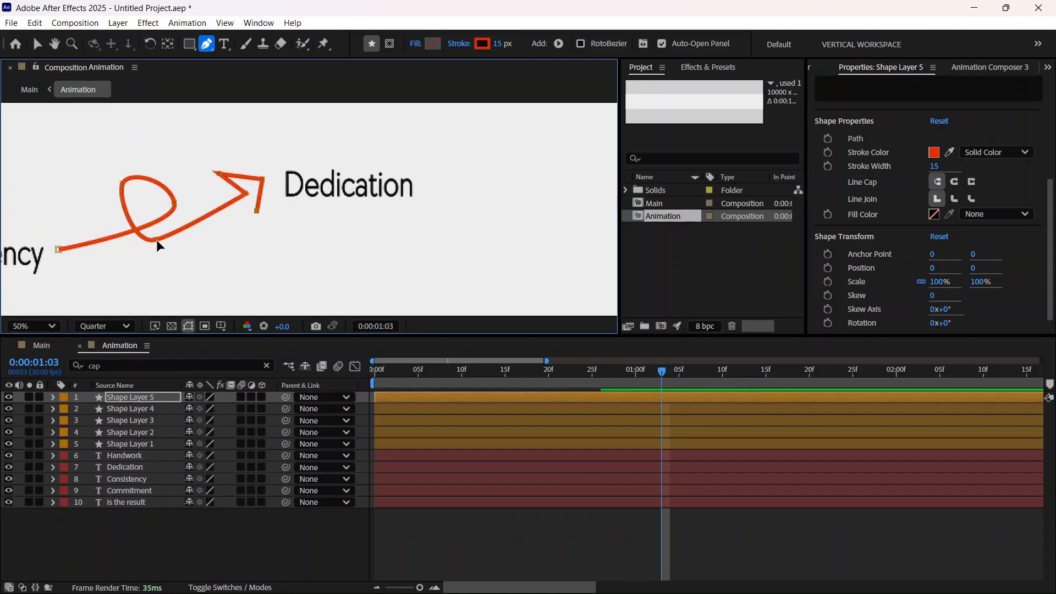
drag(156, 239, 137, 180)
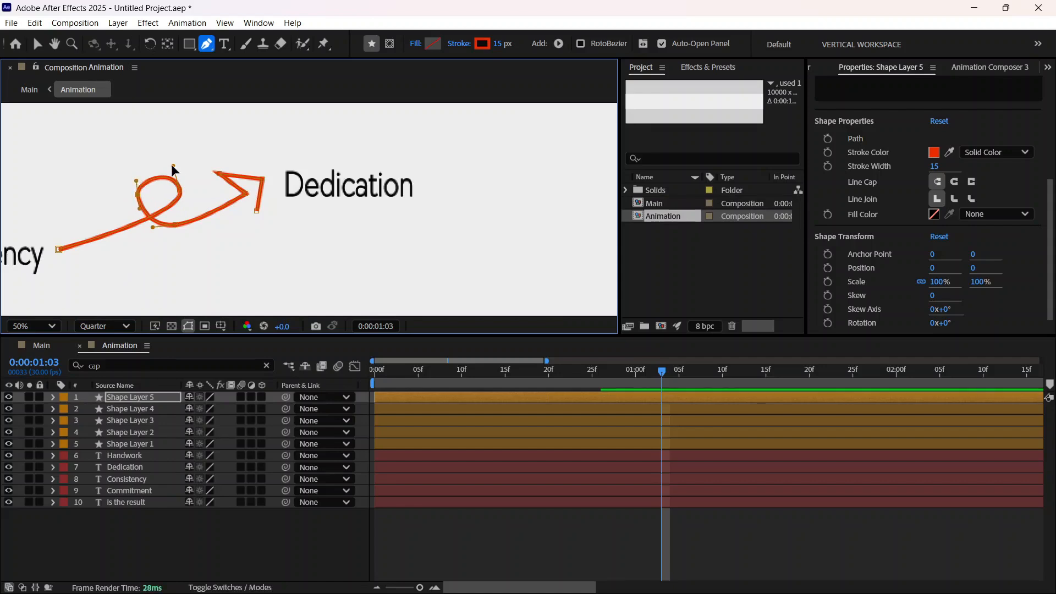
drag(169, 163, 166, 165)
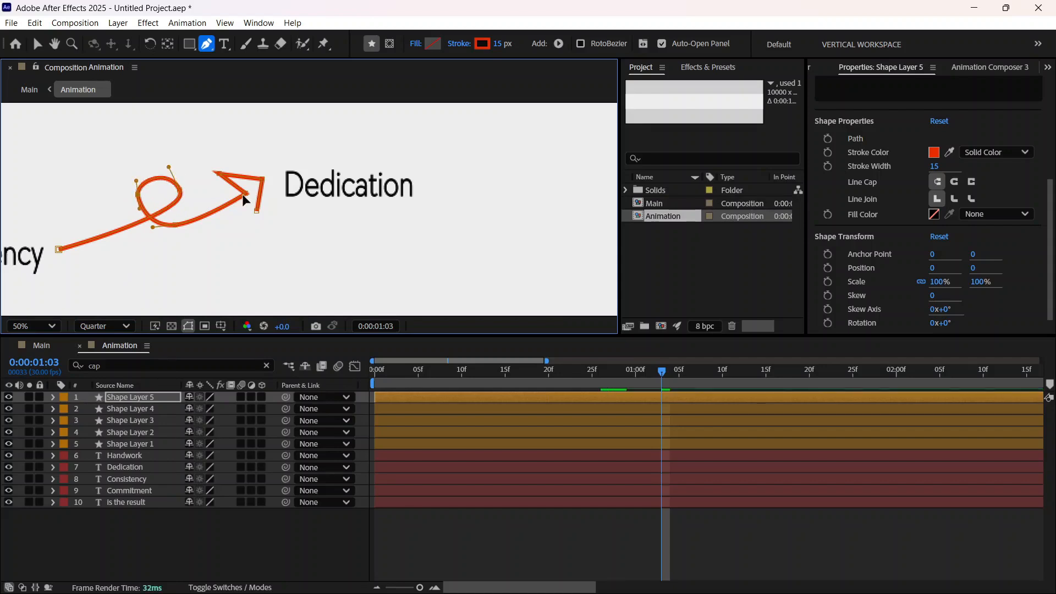
Step: Reposition the arrowhead's points in Shape Layer 5 to form a clean open tip pointing at Dedication
drag(244, 193, 264, 189)
drag(218, 173, 231, 175)
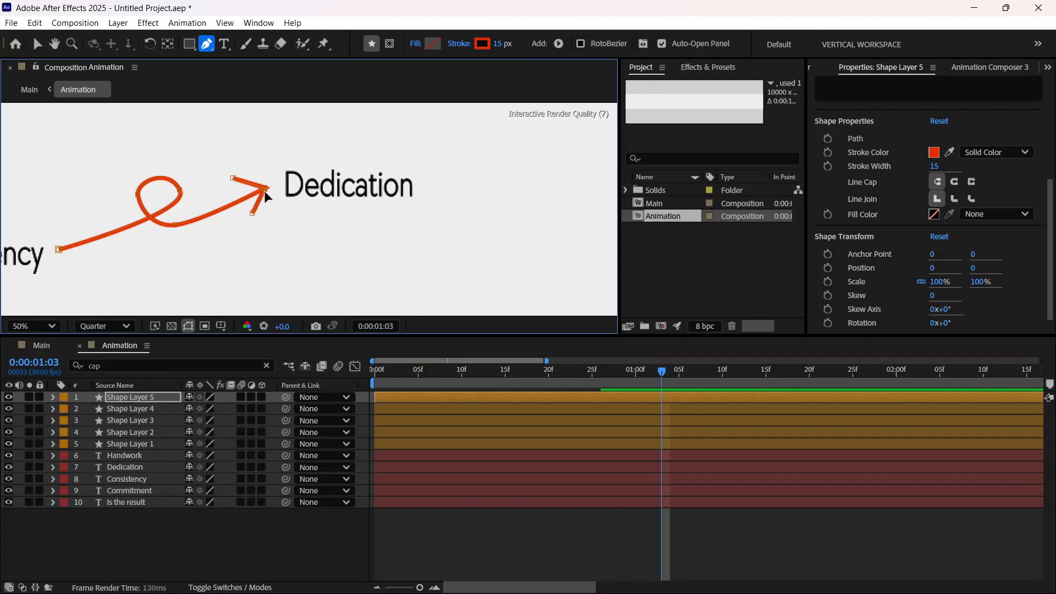
drag(262, 188, 267, 190)
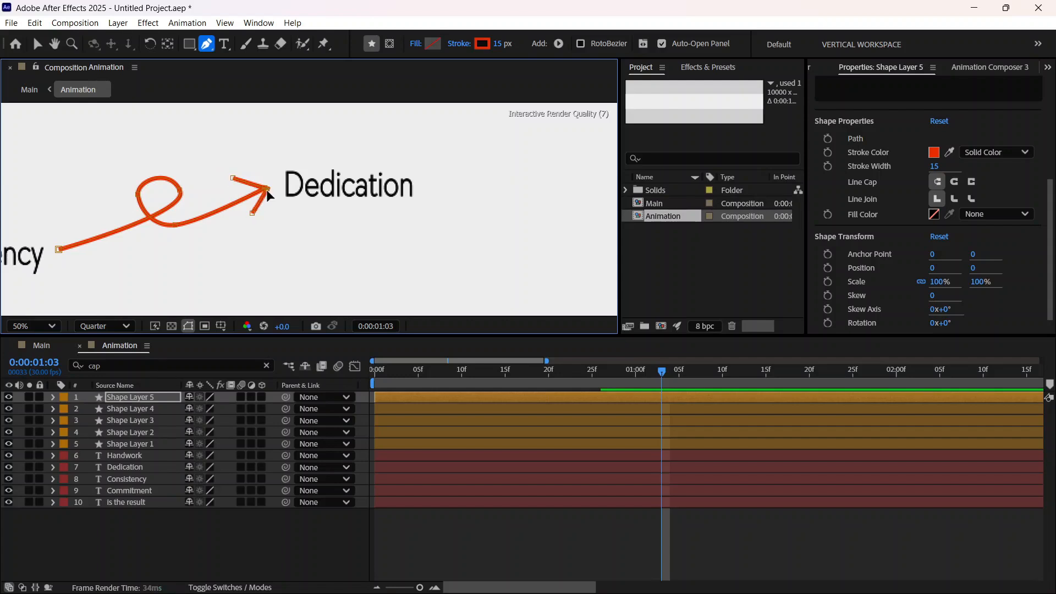
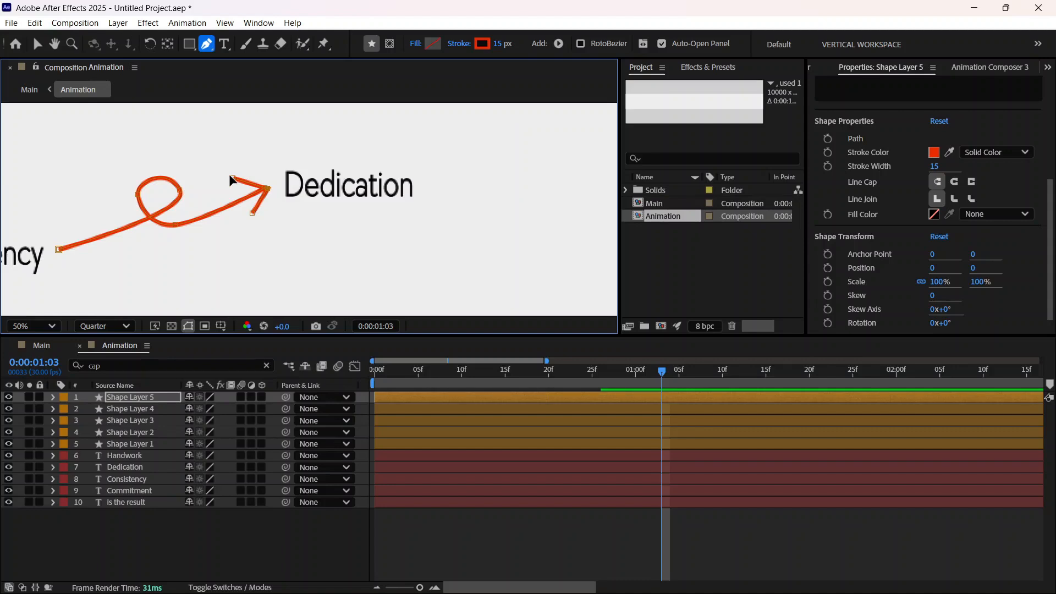
Step: Set the stroke's line cap to Round Cap for the looped arrow in Shape Layer 5
key(comma)
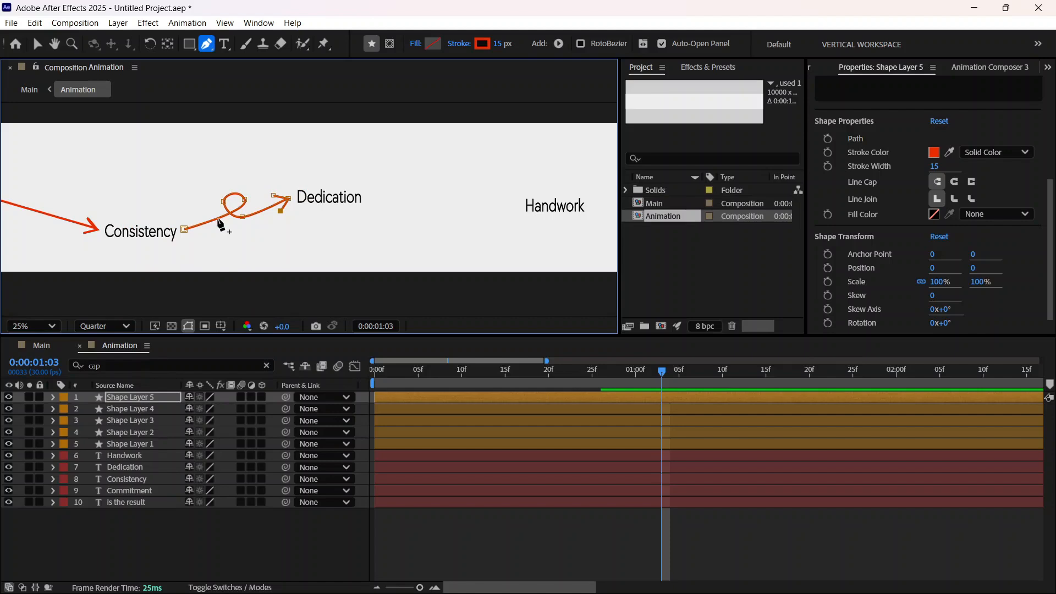
click(105, 365)
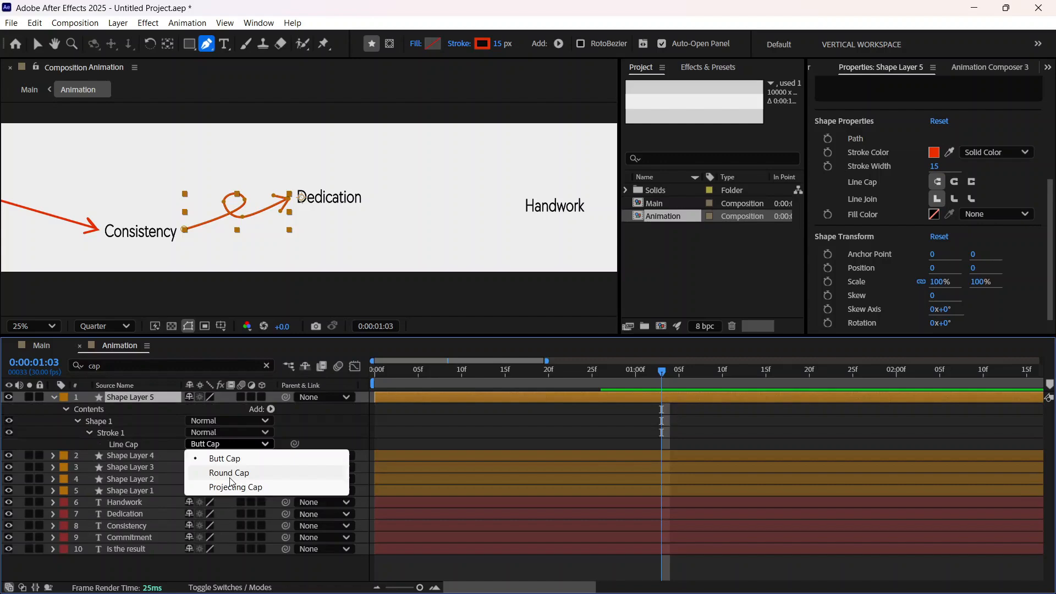
click(231, 478)
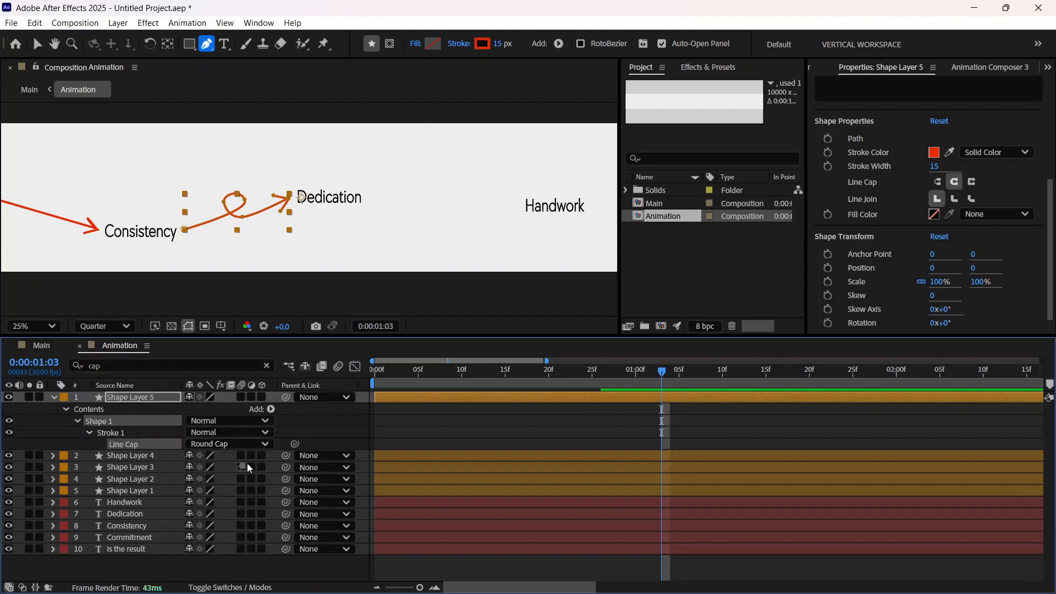
scroll(306, 264, up, 2)
click(37, 43)
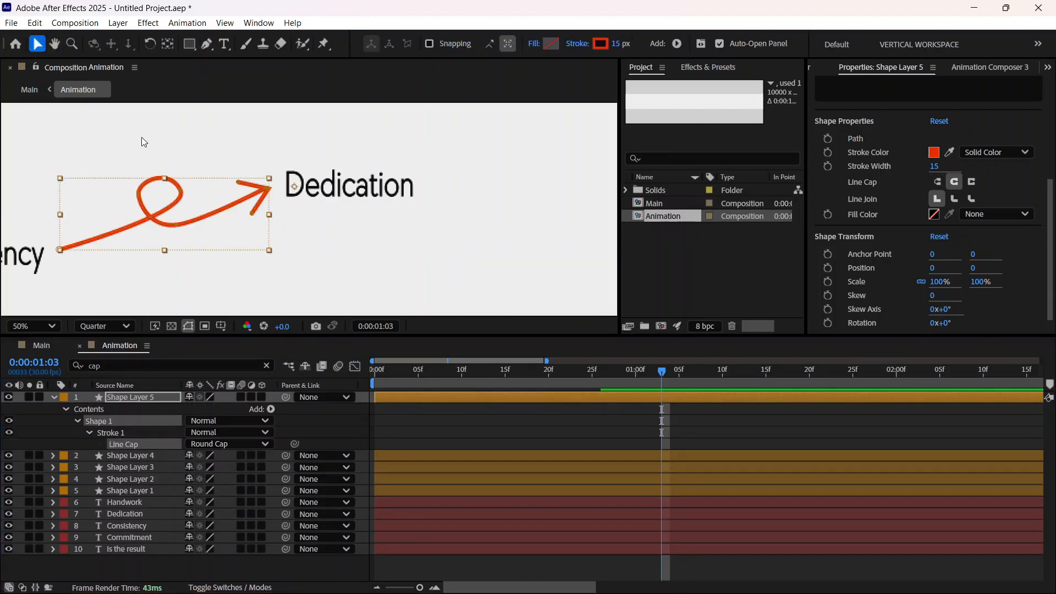
Step: Lengthen the upper barb of the arrowhead at Dedication slightly by moving its end point outward, and deselect the path
scroll(240, 186, up, 2)
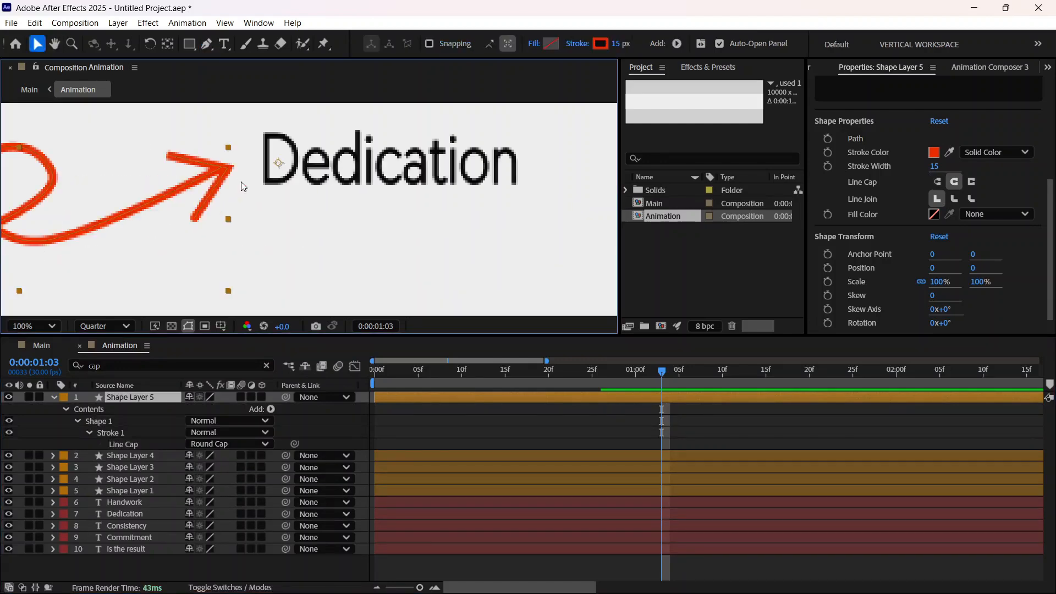
scroll(160, 163, down, 1)
click(207, 44)
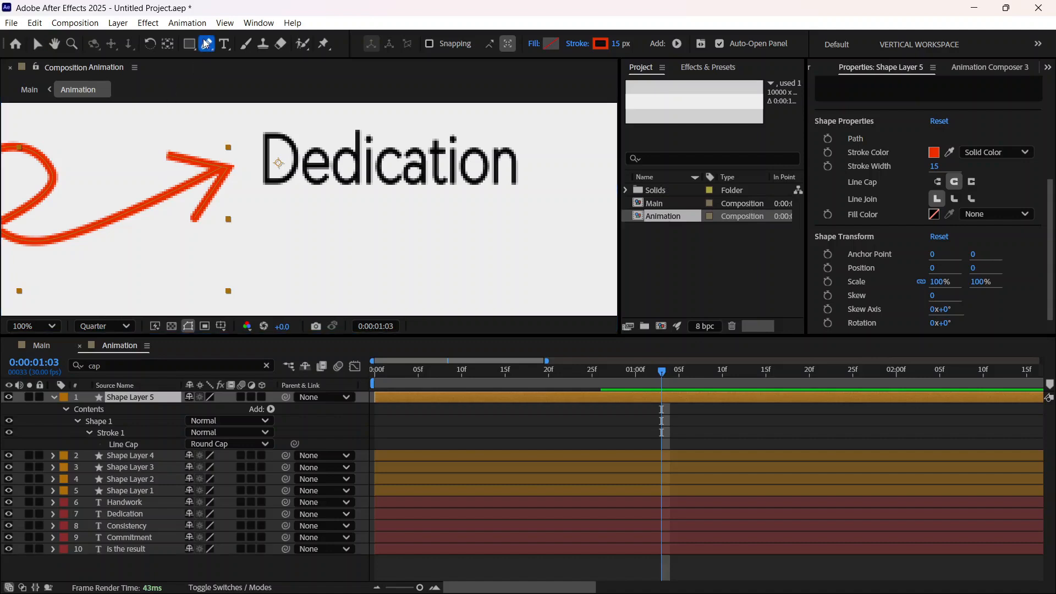
click(167, 155)
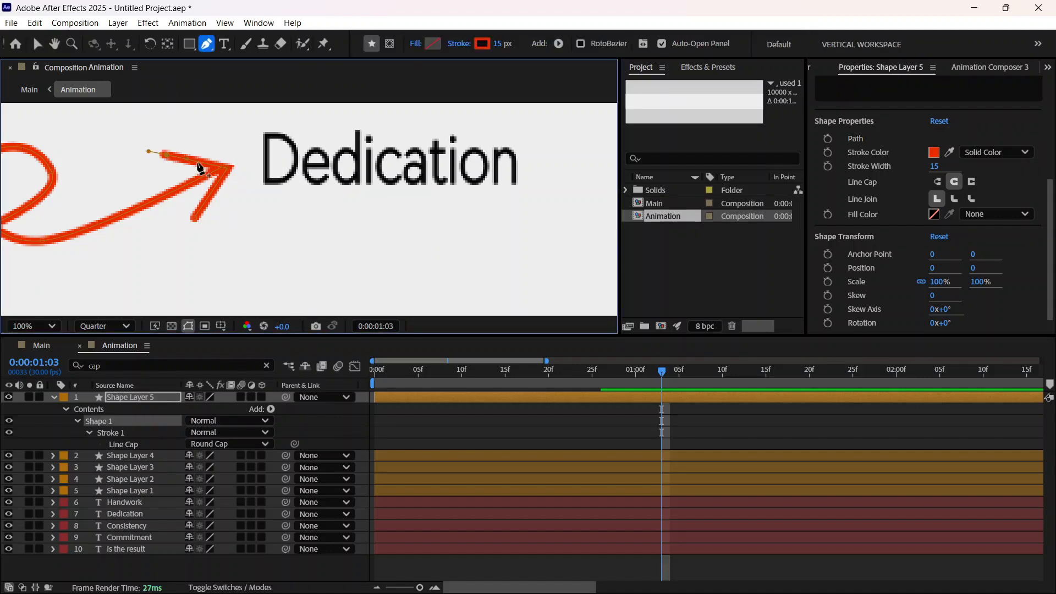
key(comma)
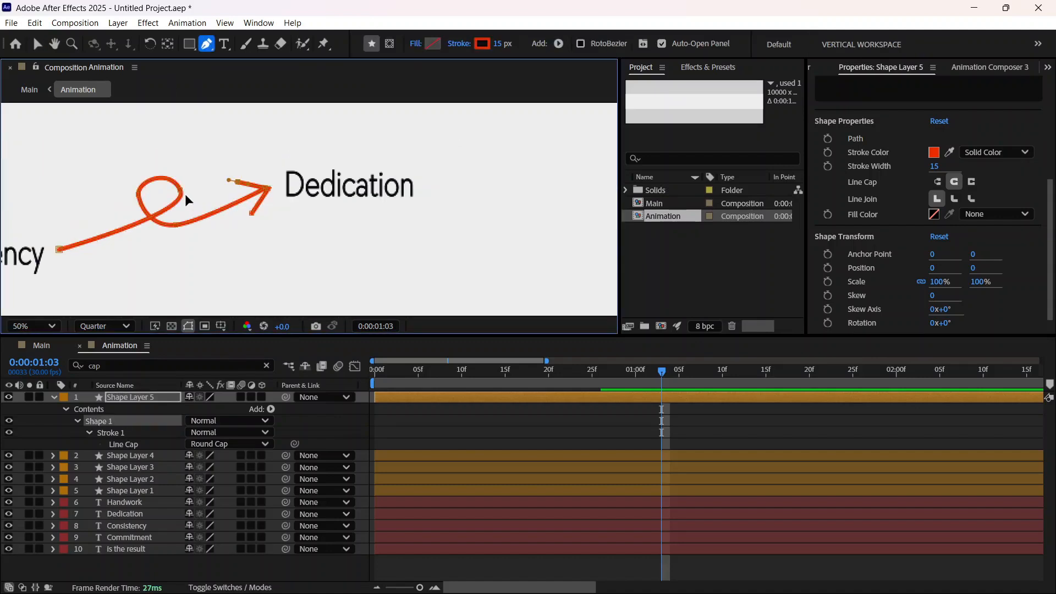
click(36, 43)
click(230, 276)
click(349, 285)
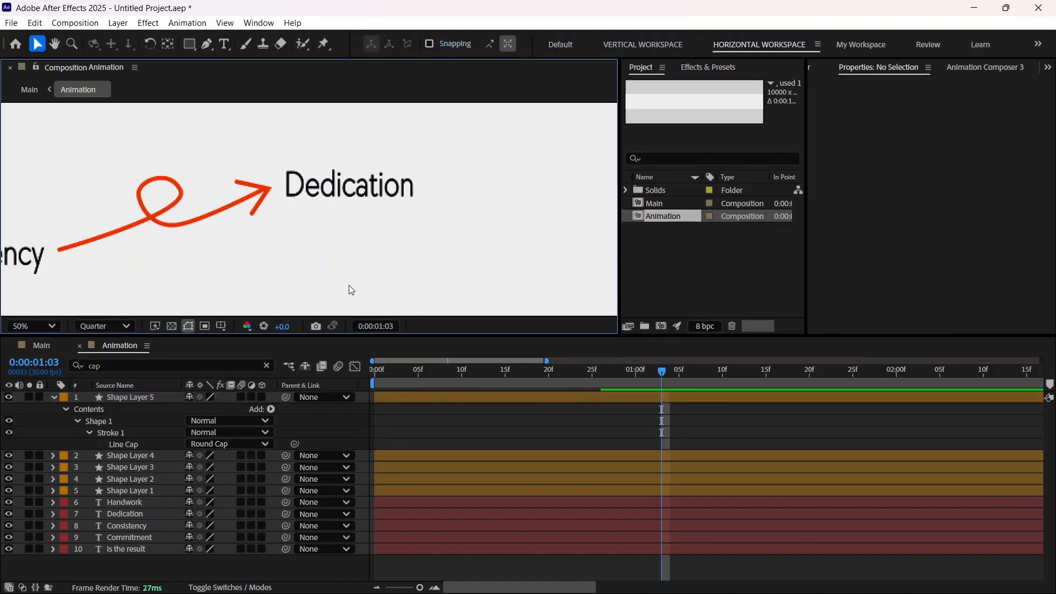
Step: Add Trim Paths to the looped arrow in Shape Layer 5 and set its End to 0%
key(comma)
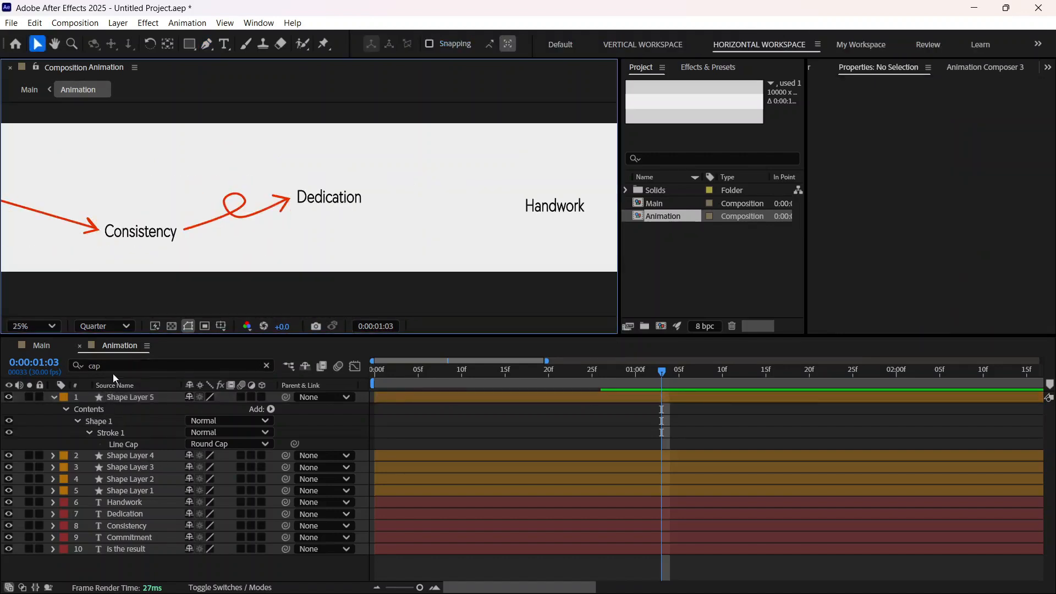
click(271, 409)
click(274, 331)
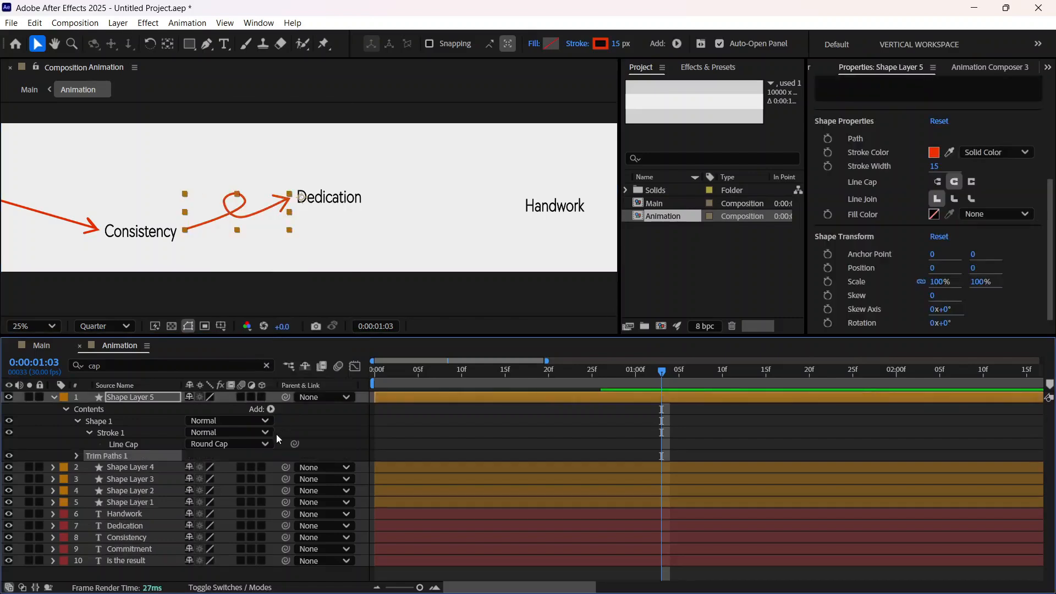
click(76, 456)
scroll(78, 455, down, 1)
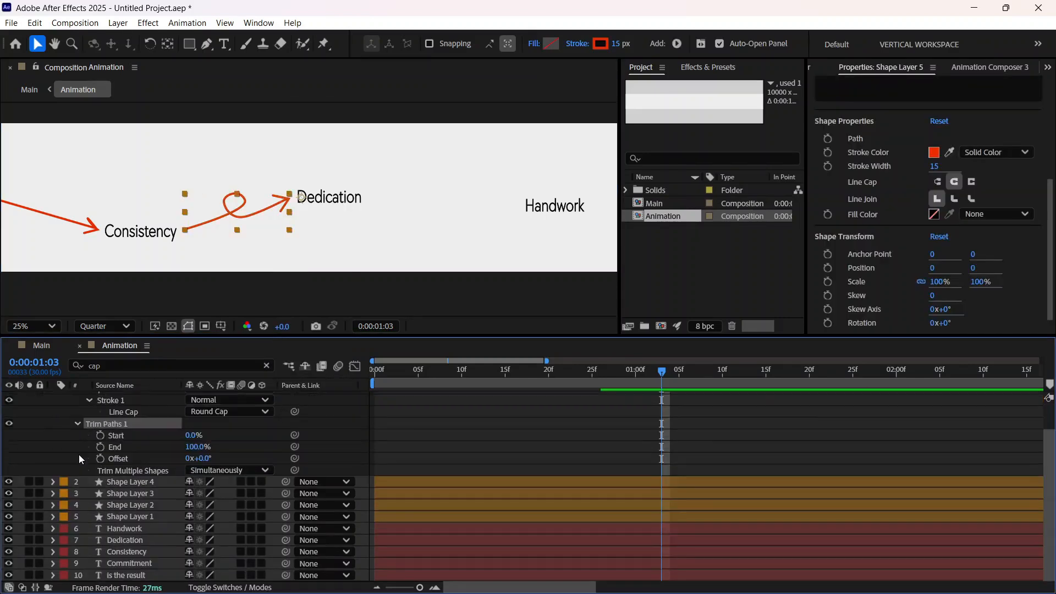
drag(198, 452, 138, 452)
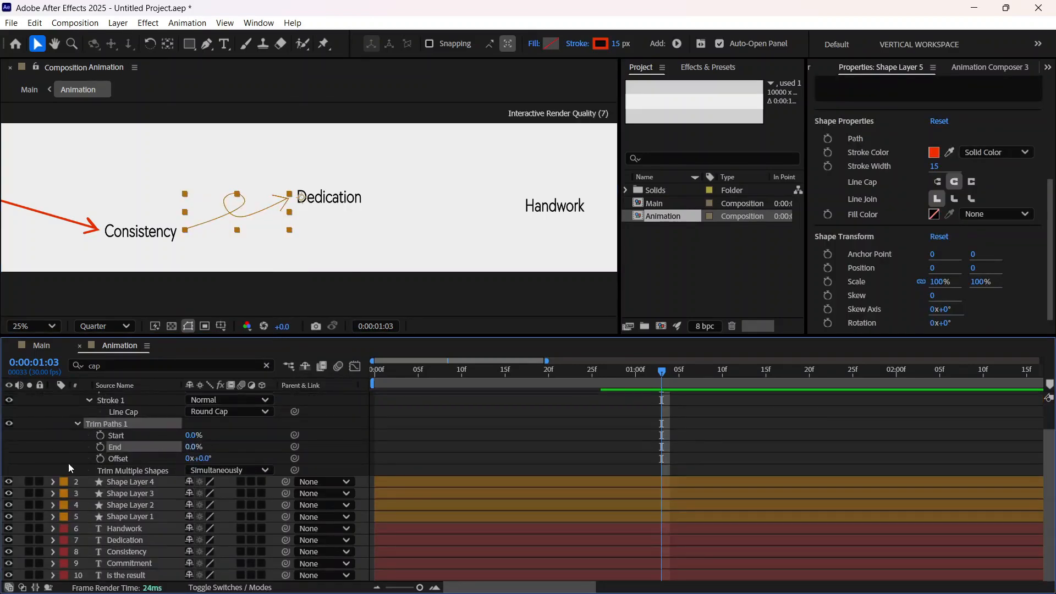
Step: Keyframe the looped arrow's Trim Paths Start from 0% at 0:00:01:03 to 100% at 0:00:01:07
click(100, 435)
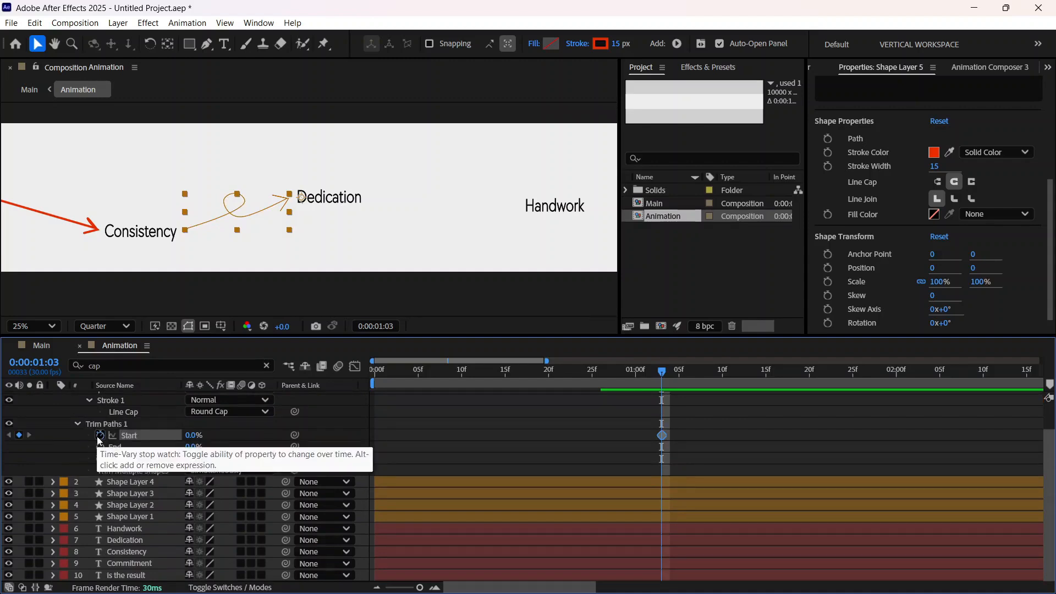
drag(661, 372, 697, 374)
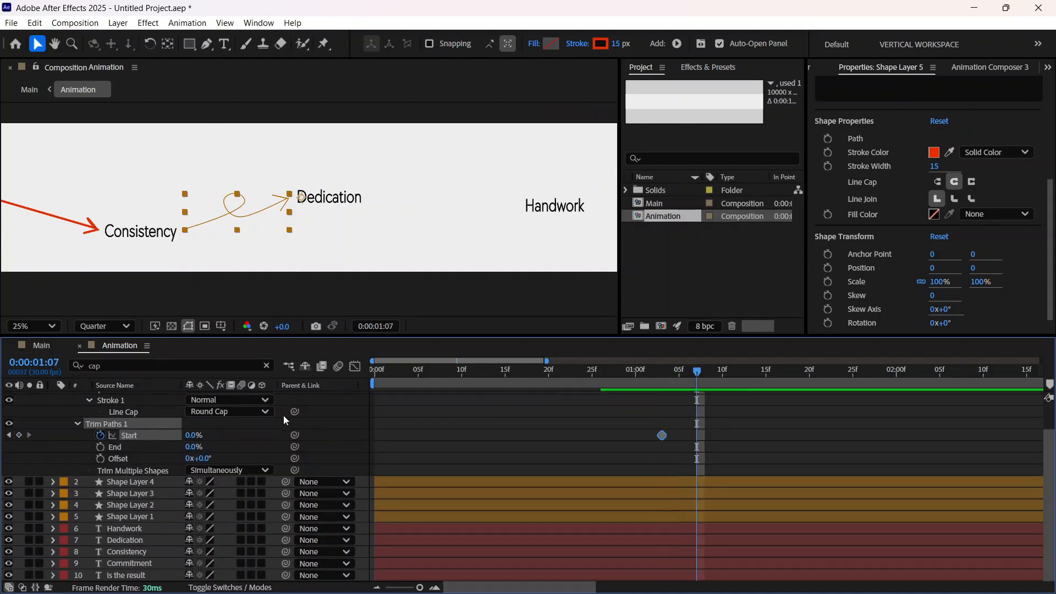
drag(193, 435, 548, 435)
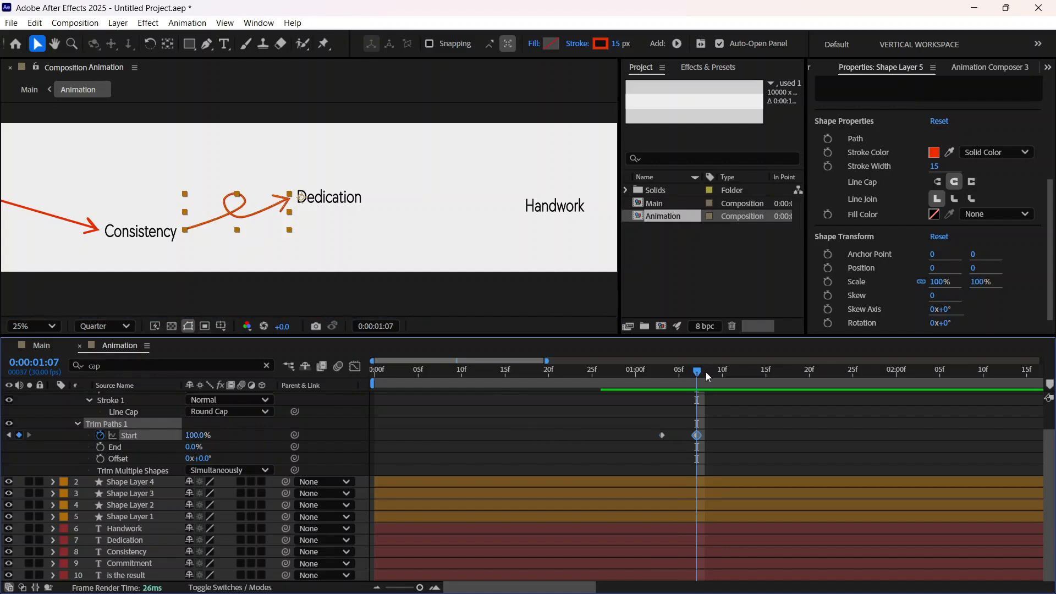
Step: Apply Easy Ease to both Trim Paths Start keyframes of Shape Layer 5 and preview the draw-on from 0:00:01:00
drag(679, 374, 647, 385)
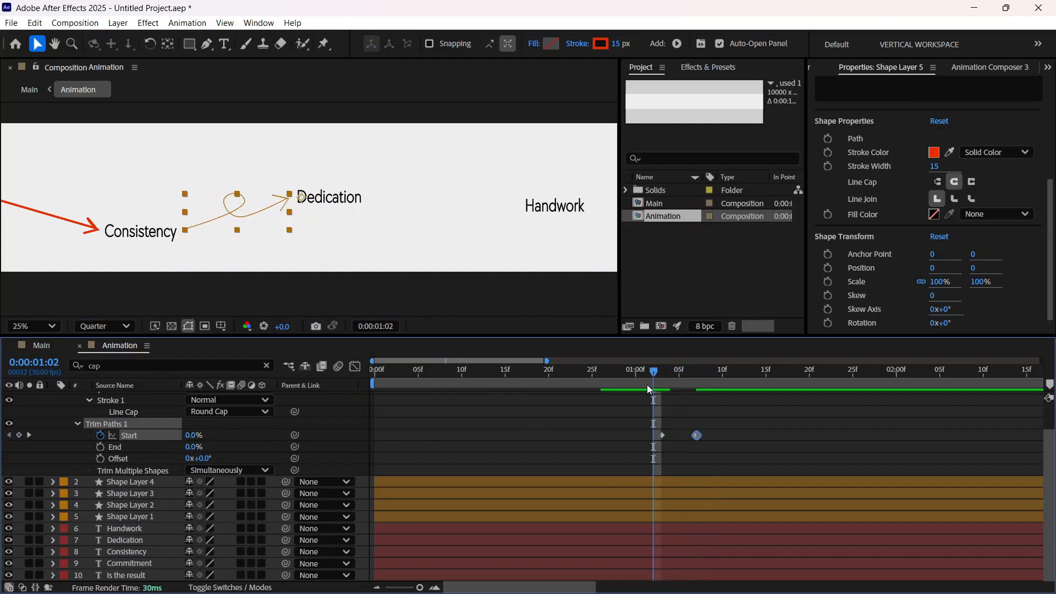
click(913, 382)
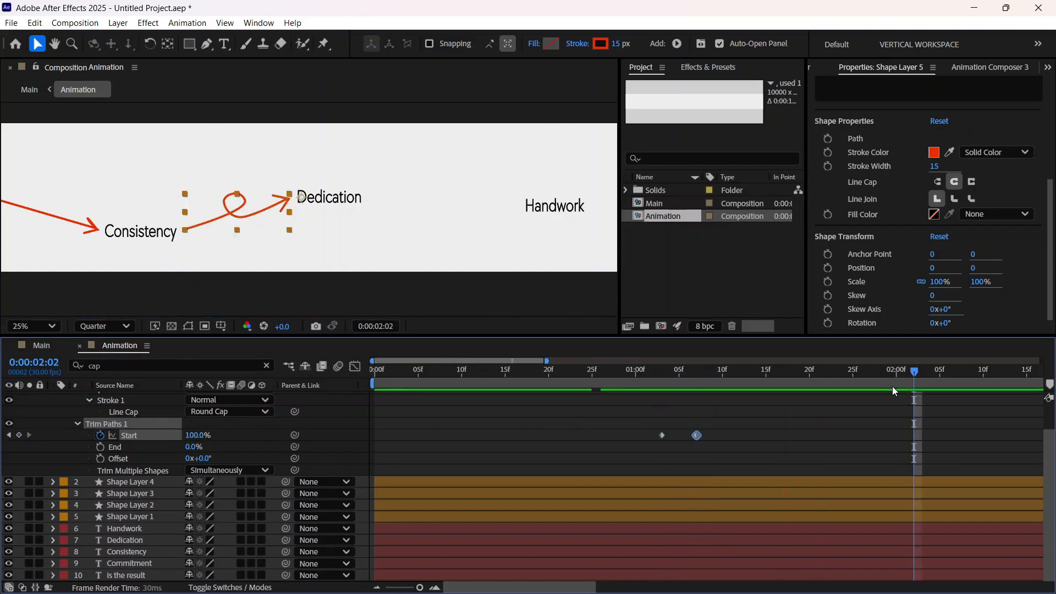
drag(616, 385, 638, 417)
drag(712, 448, 638, 398)
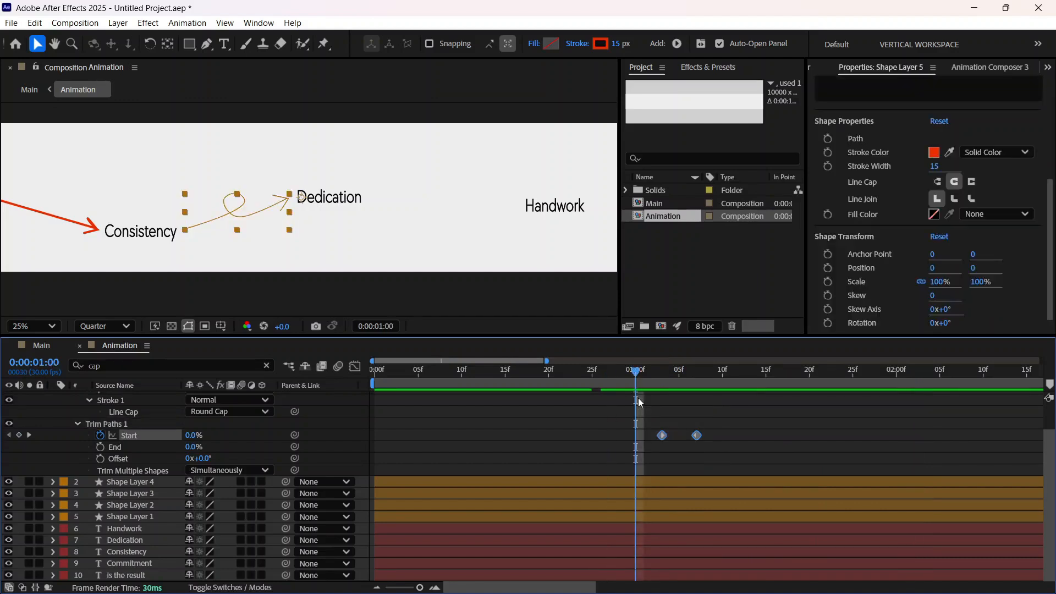
key(F9)
key(space)
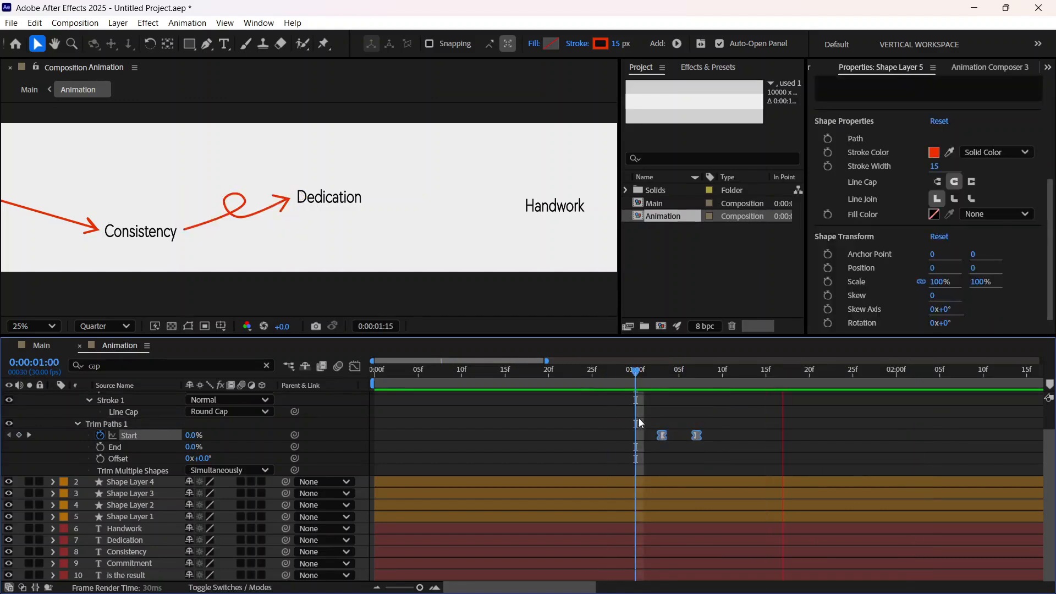
key(space)
Step: Move the looped arrow's second Start keyframe to 0:00:01:09 and preview the slower draw-on
drag(697, 436, 713, 438)
click(701, 440)
drag(854, 371, 652, 409)
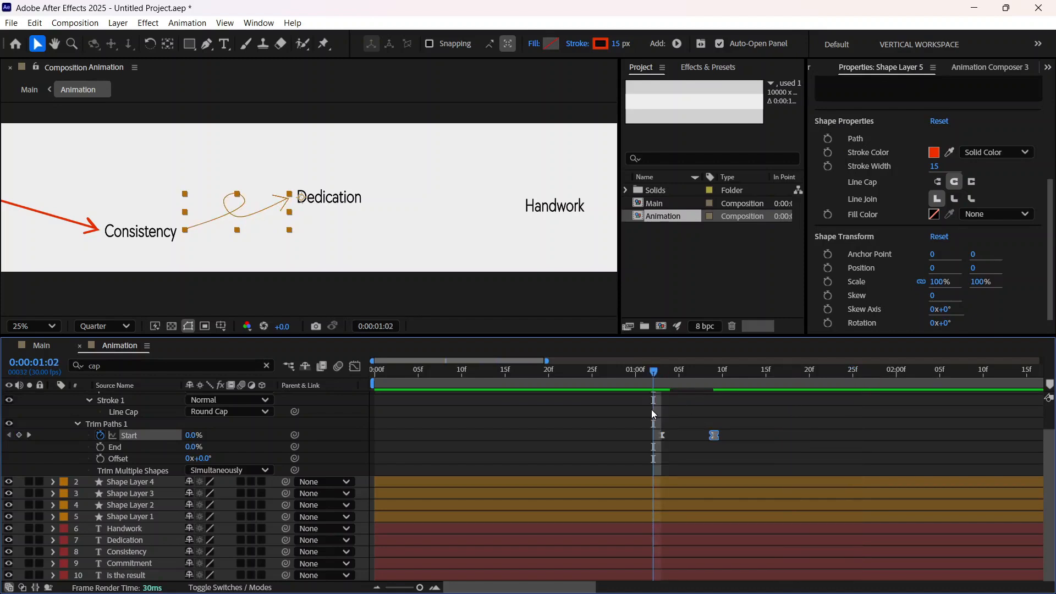
key(space)
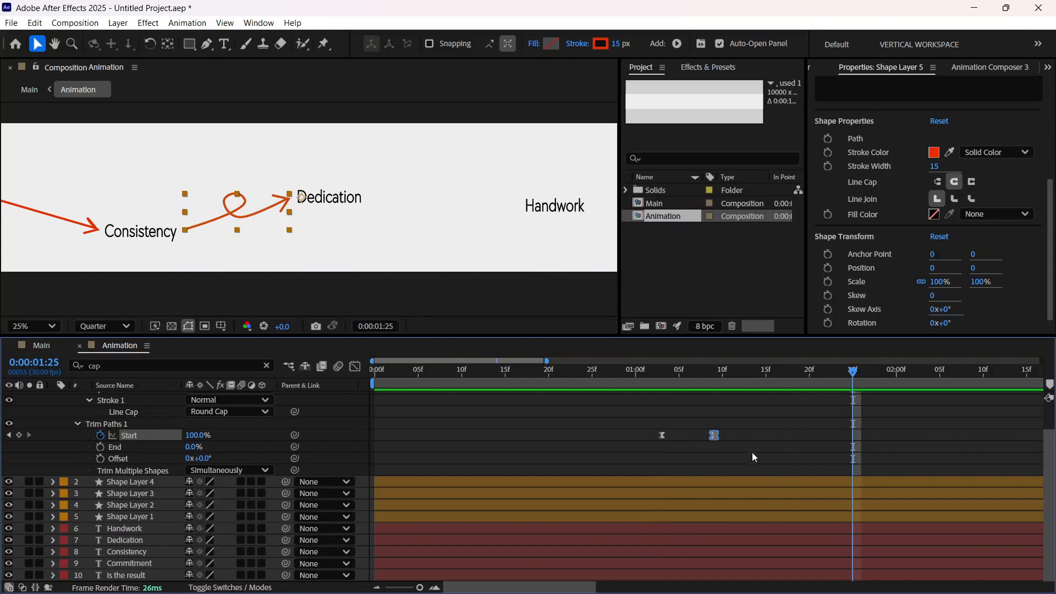
Step: Inspect the speed graph of the two Start keyframes in the Graph Editor and return to the keyframe view
drag(746, 449, 638, 417)
click(354, 367)
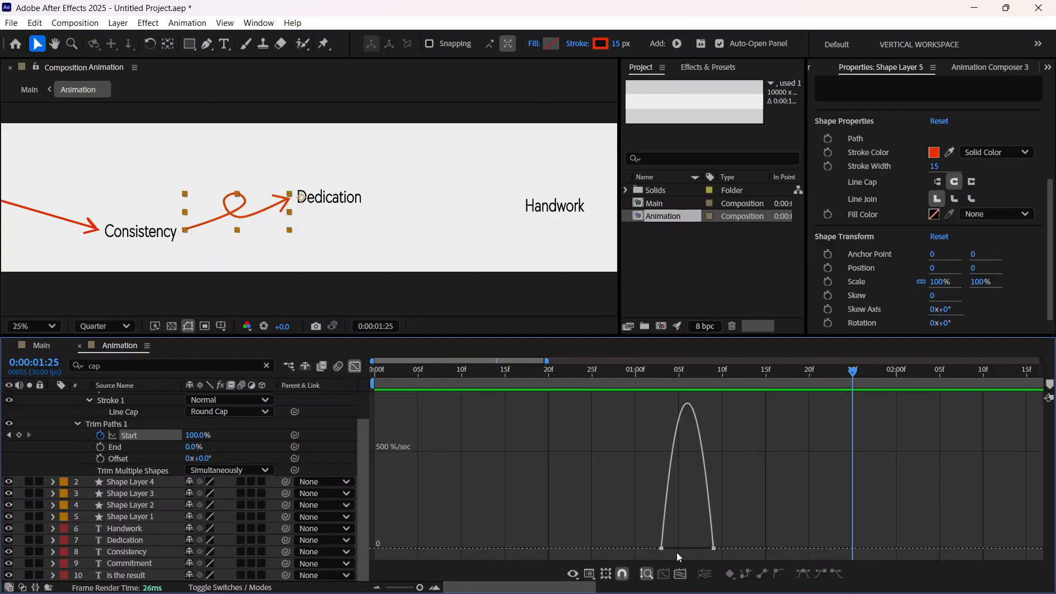
drag(653, 537, 661, 549)
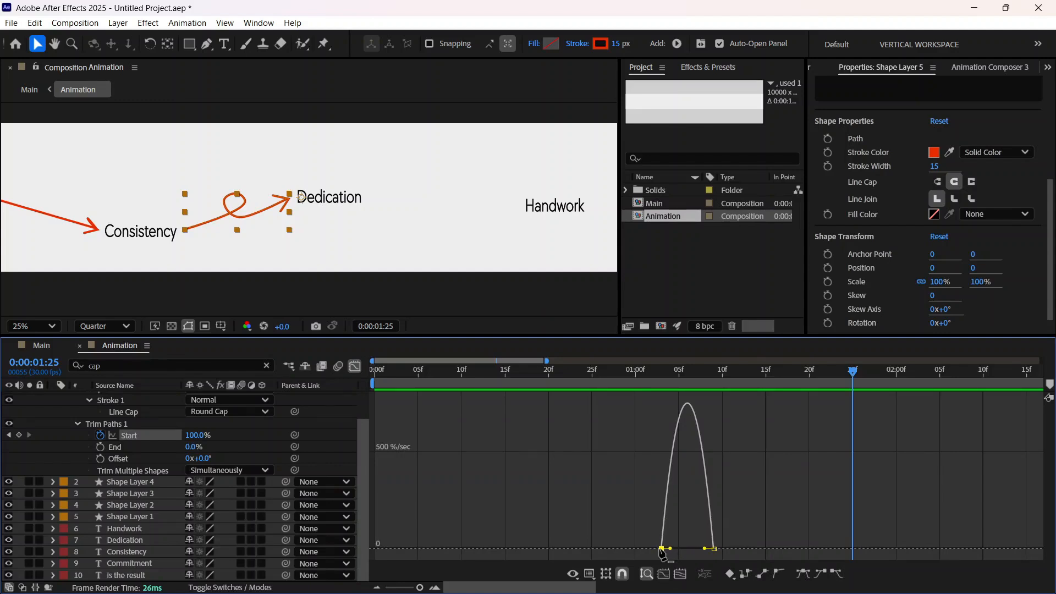
key(shift+F3)
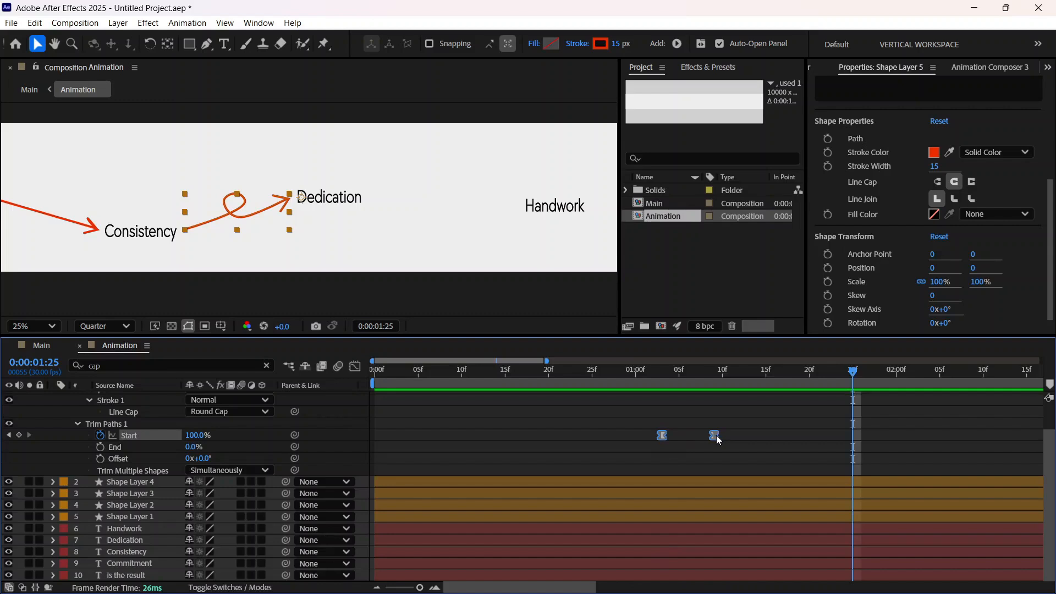
Step: Move the looped arrow's last Start keyframe to 0:00:01:10 and preview the animation from 0:00:01:00
click(679, 439)
click(713, 436)
drag(716, 435, 725, 439)
drag(853, 385, 641, 406)
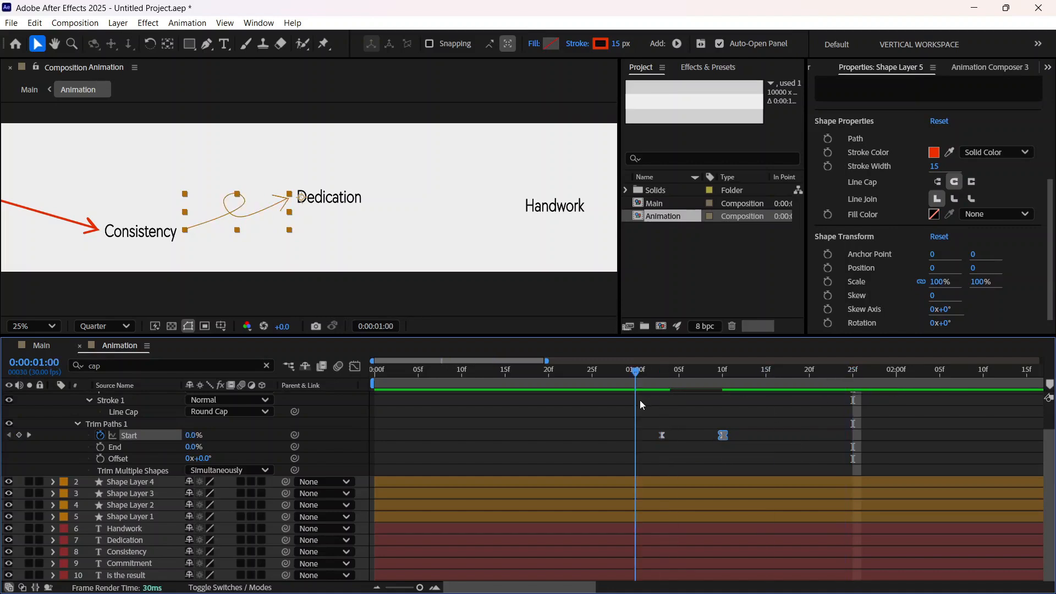
key(space)
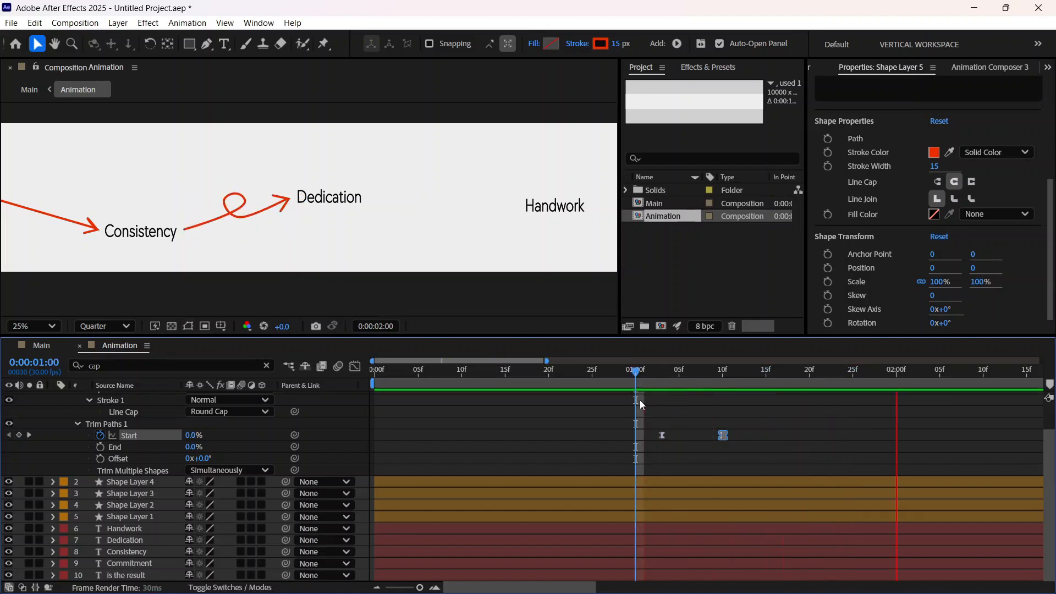
drag(900, 375, 641, 458)
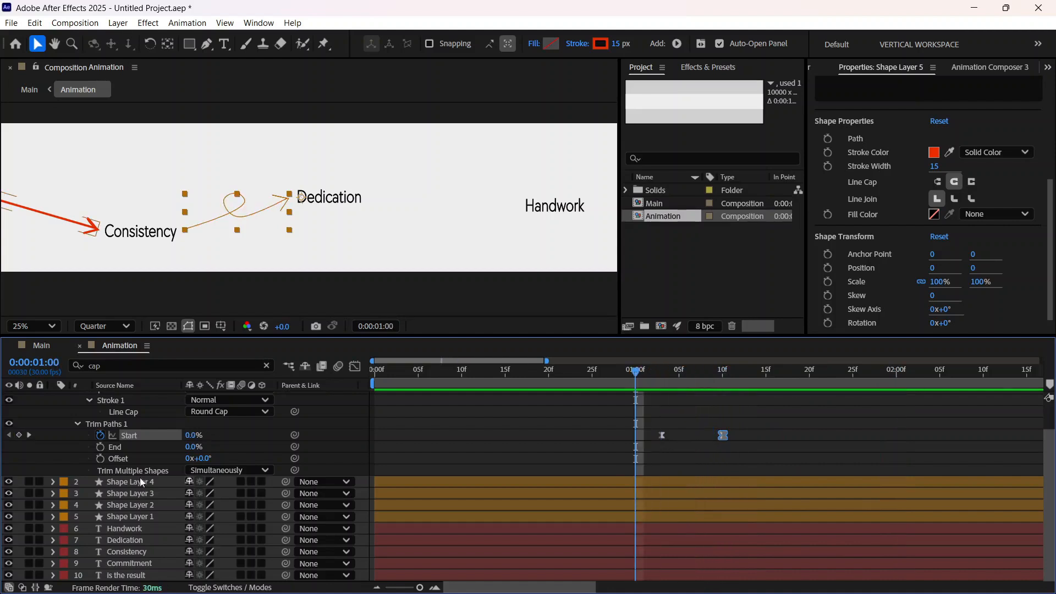
Step: Collapse Shape Layer 5's properties, switch to the Main composition and go to 0:00:00:00
scroll(77, 428, up, 3)
click(54, 398)
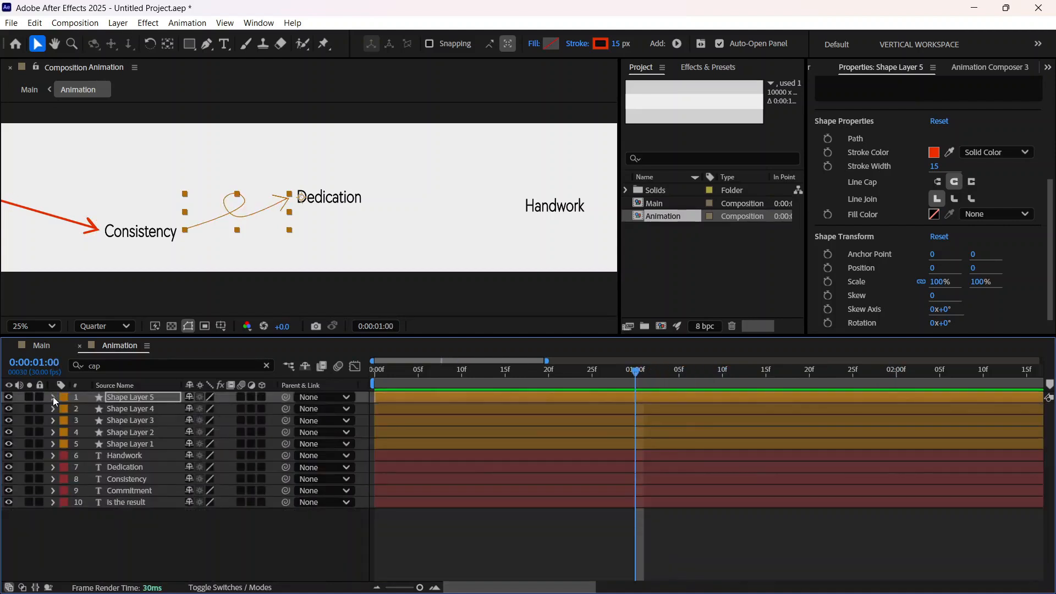
click(39, 345)
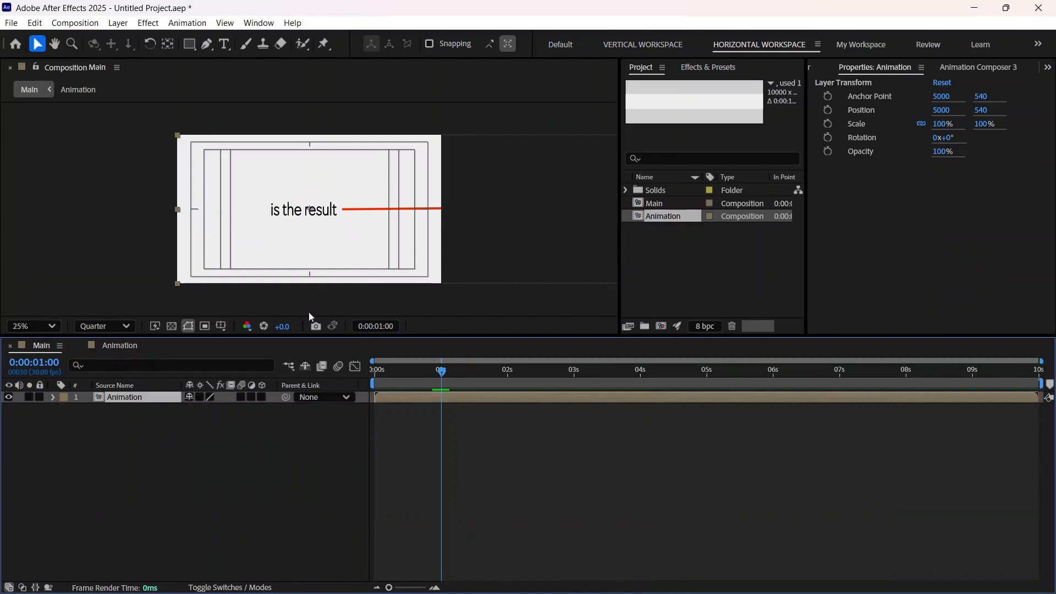
drag(441, 371, 305, 401)
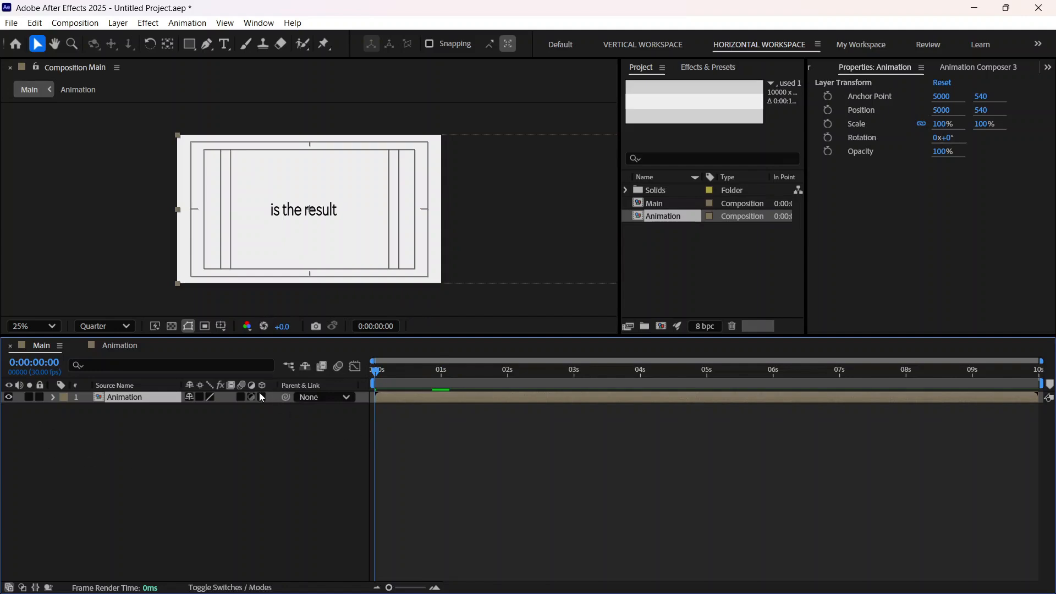
click(128, 346)
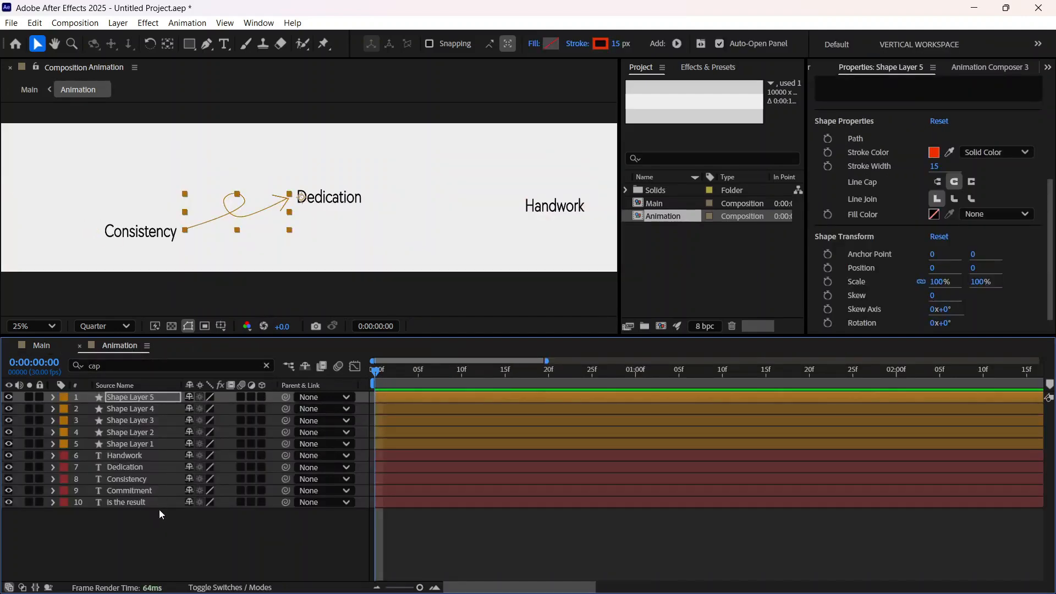
click(41, 345)
right_click(111, 431)
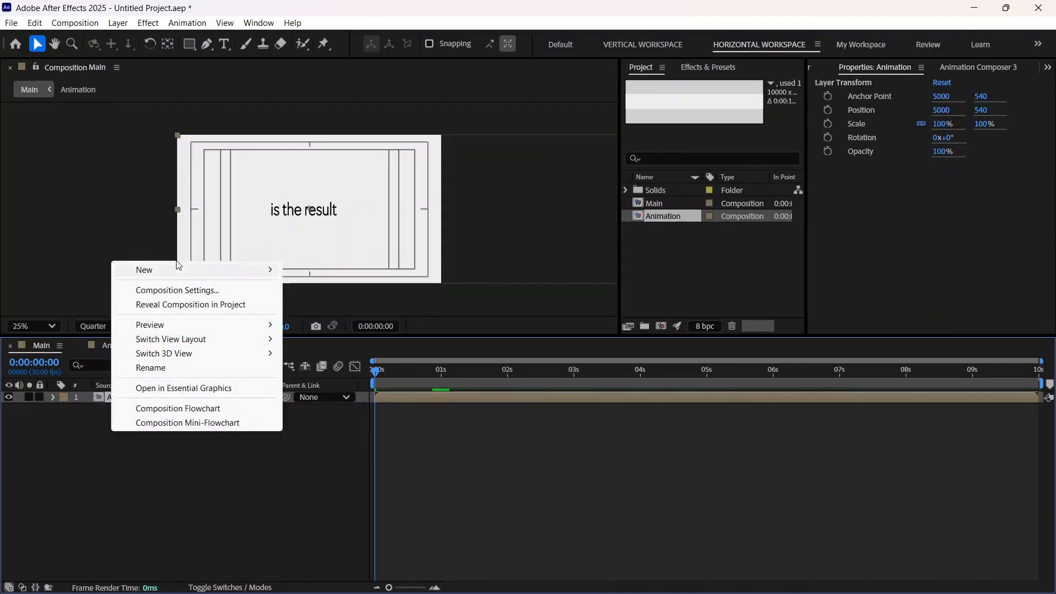
click(126, 498)
right_click(134, 444)
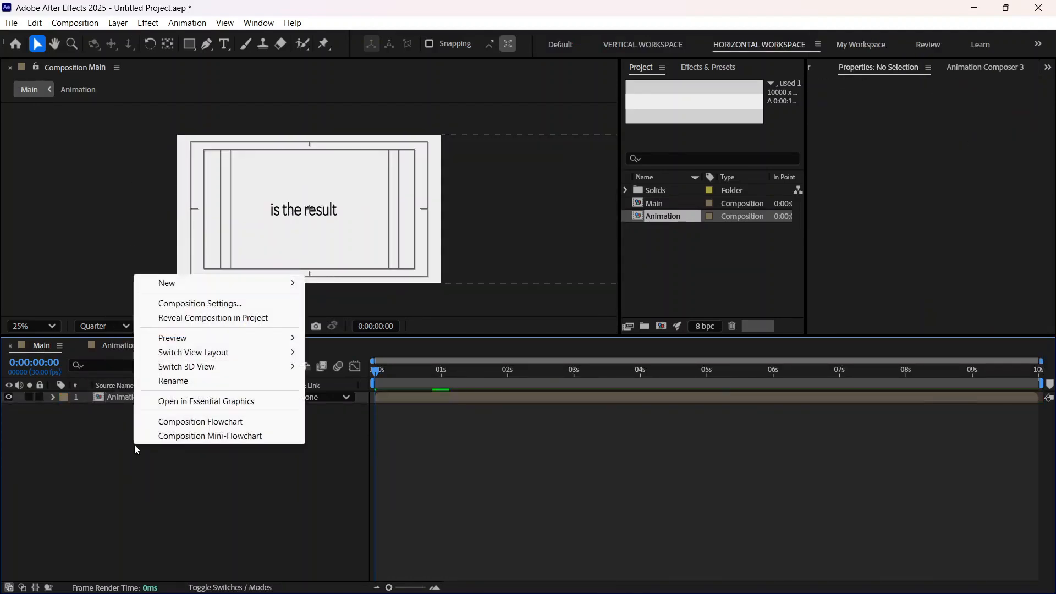
click(144, 489)
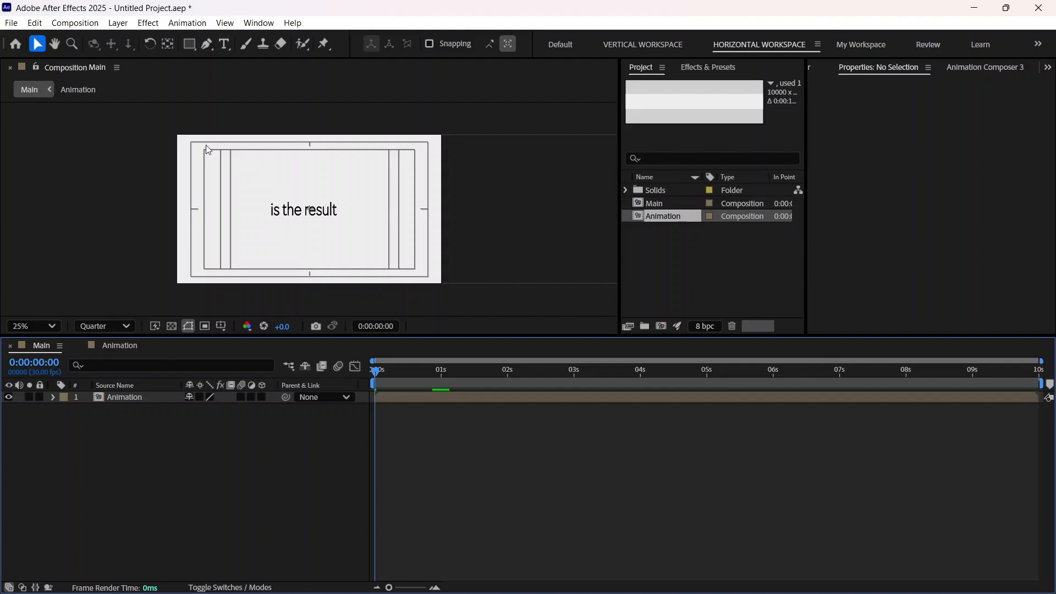
right_click(137, 427)
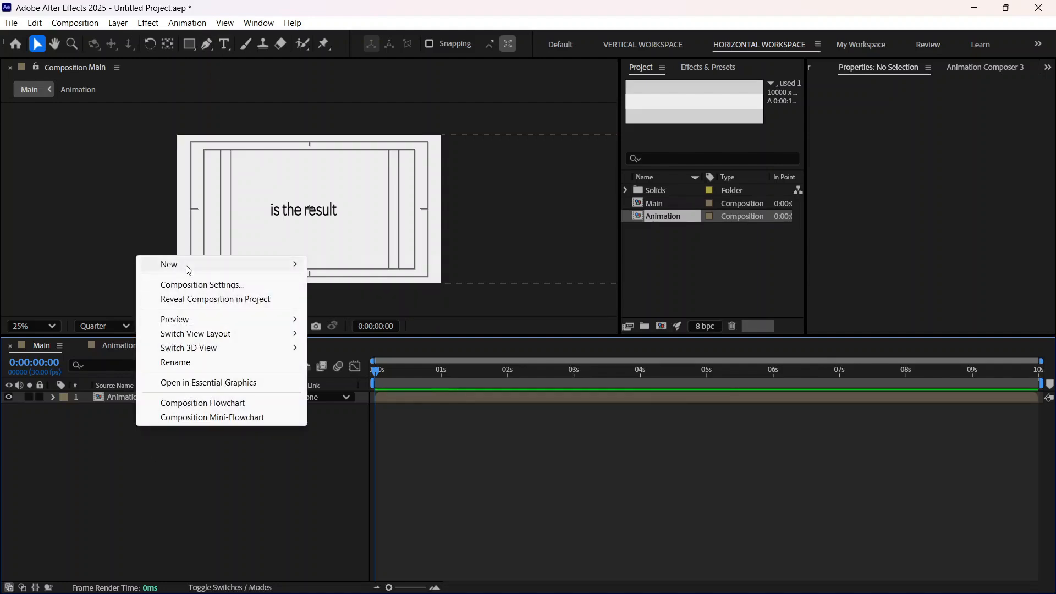
mouse_move(183, 265)
click(382, 282)
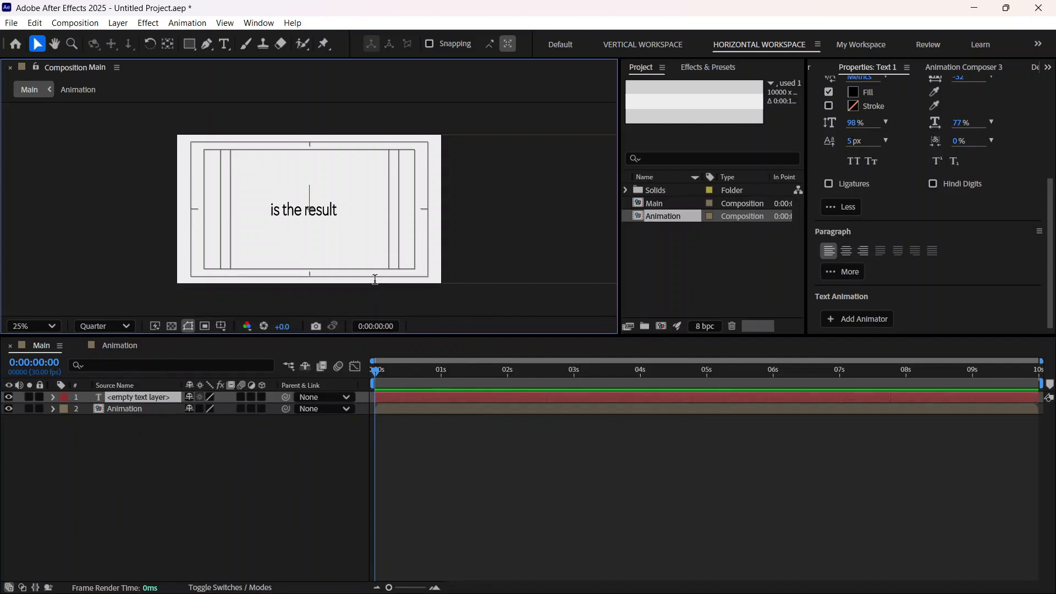
click(134, 405)
drag(142, 396, 142, 397)
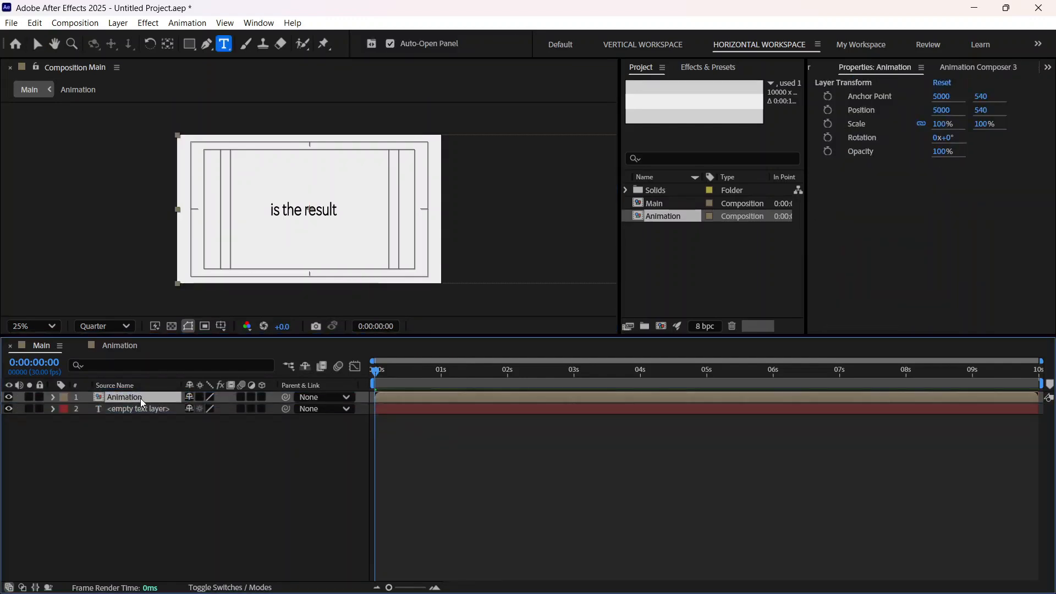
click(141, 408)
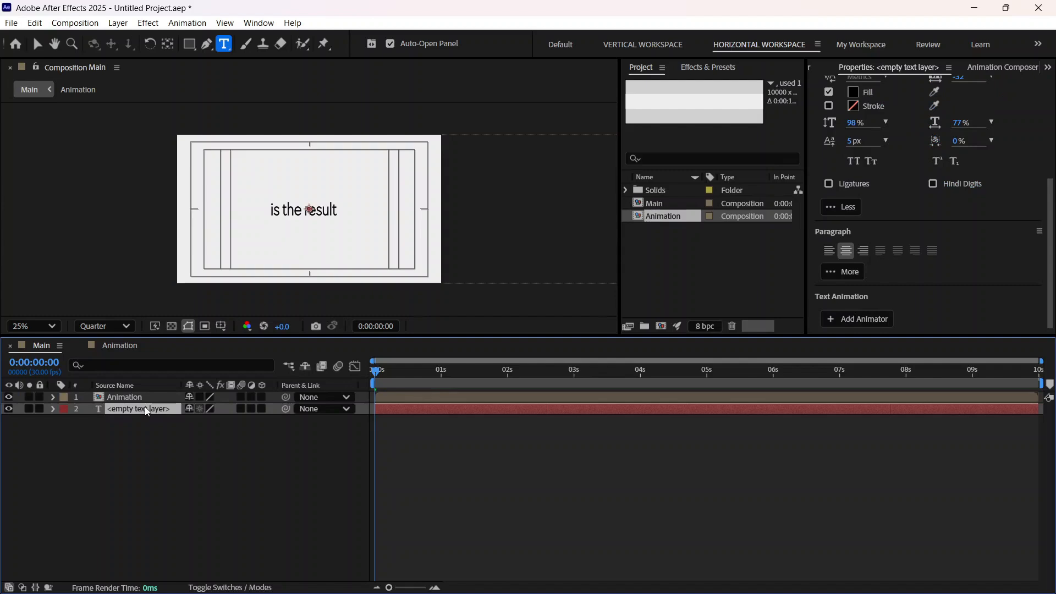
double_click(144, 408)
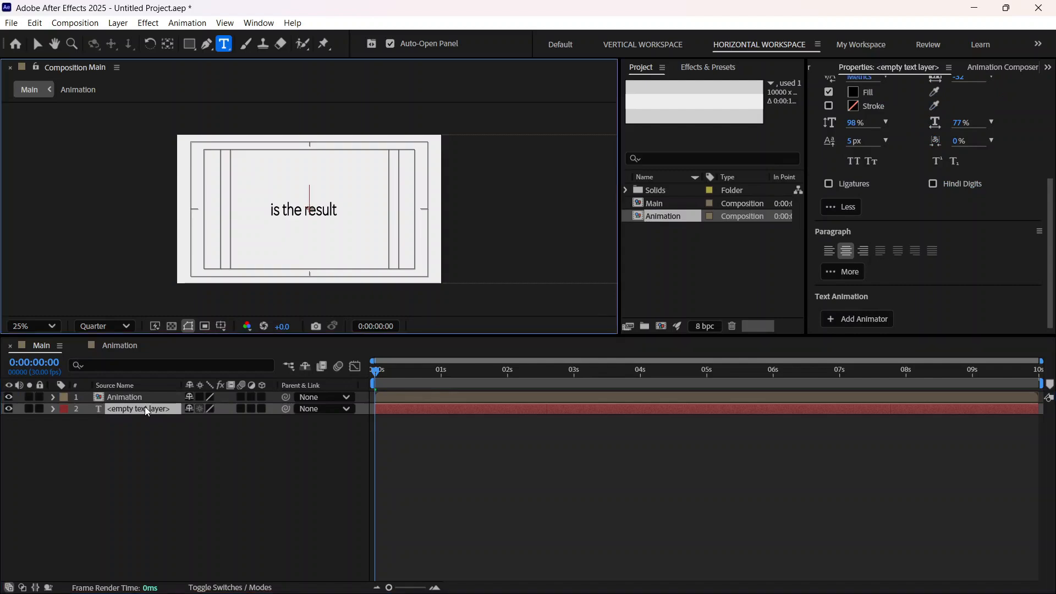
text(S)
click(144, 408)
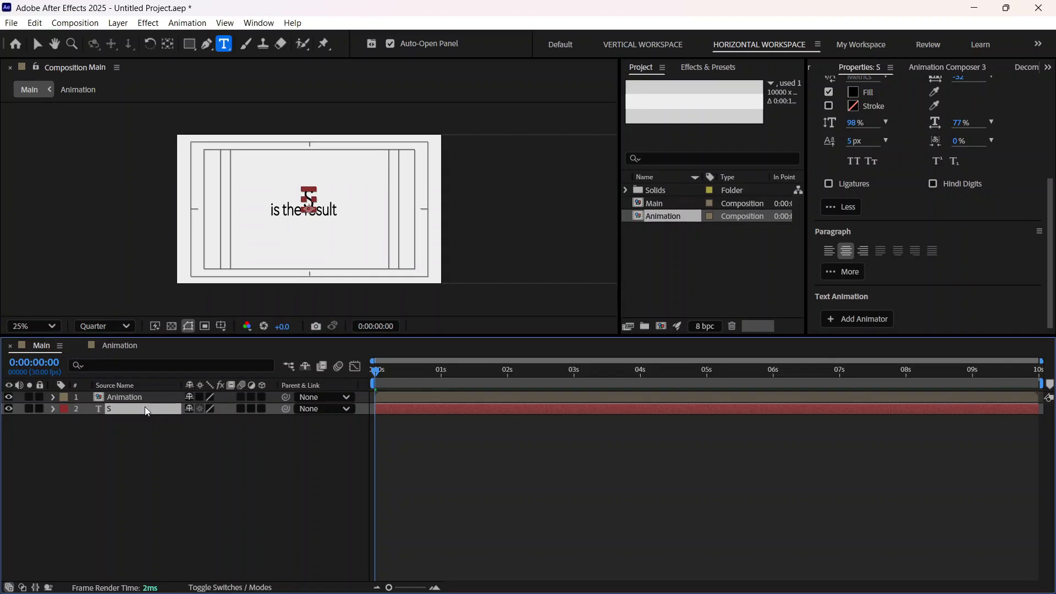
key(Delete)
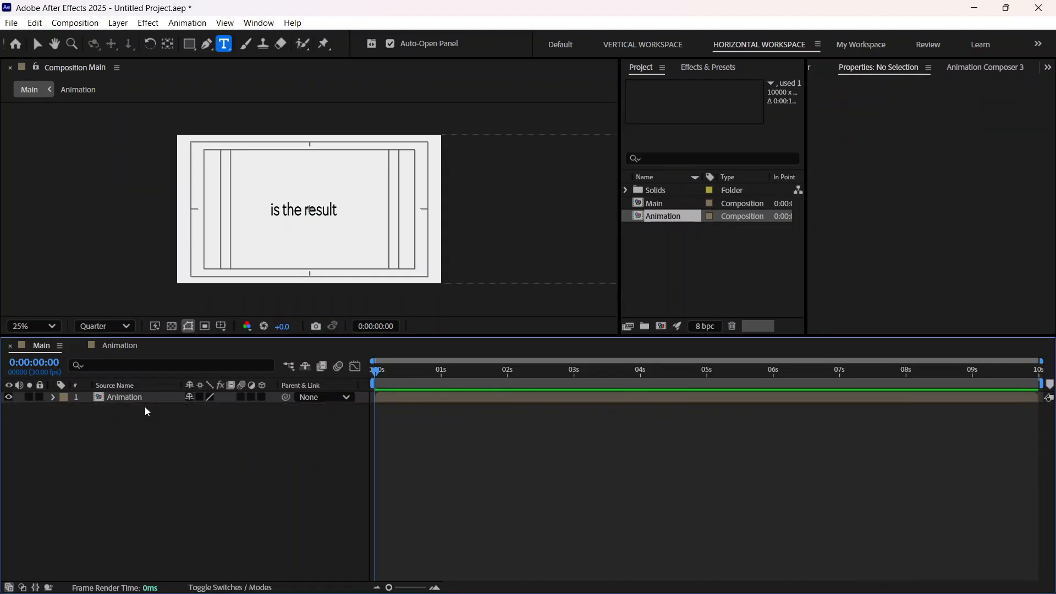
Step: Add a new empty text layer to the Main composition at 0:00:00:00
right_click(146, 411)
mouse_move(218, 418)
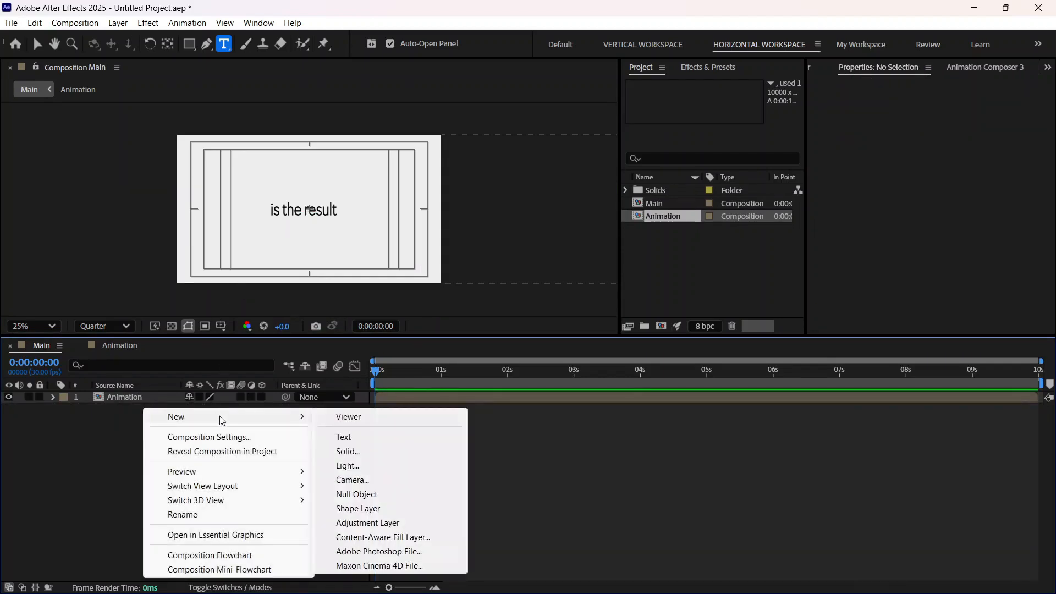
click(343, 439)
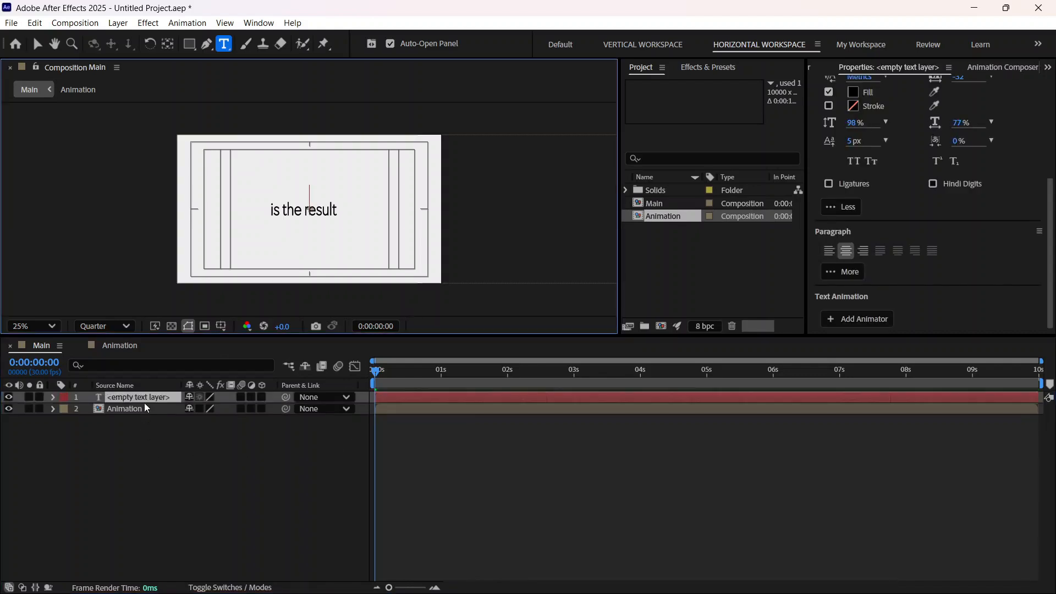
drag(143, 406, 141, 416)
key(Caps_Lock)
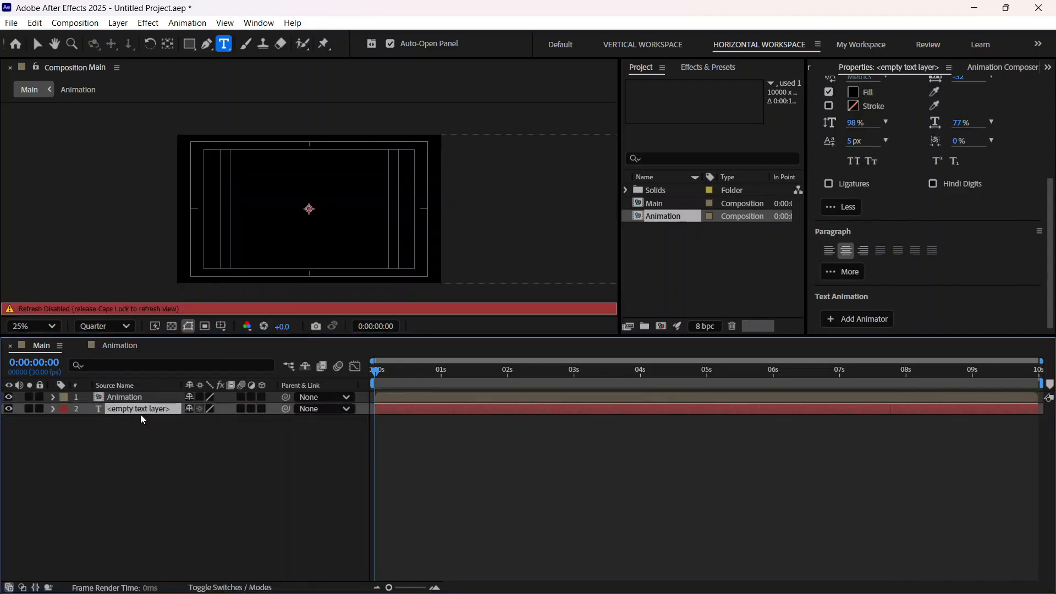
key(Caps_Lock)
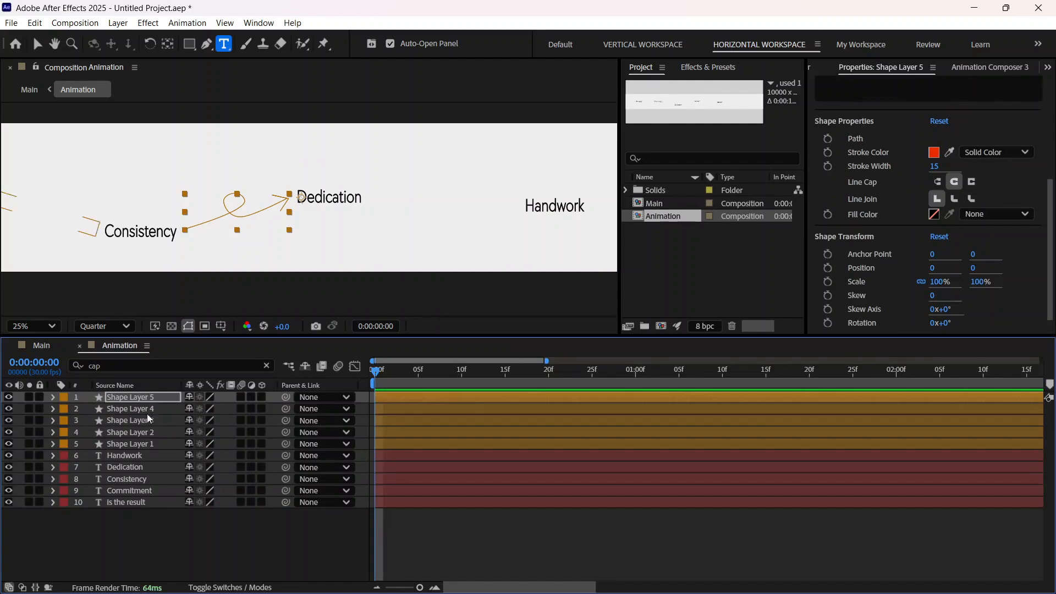
click(50, 342)
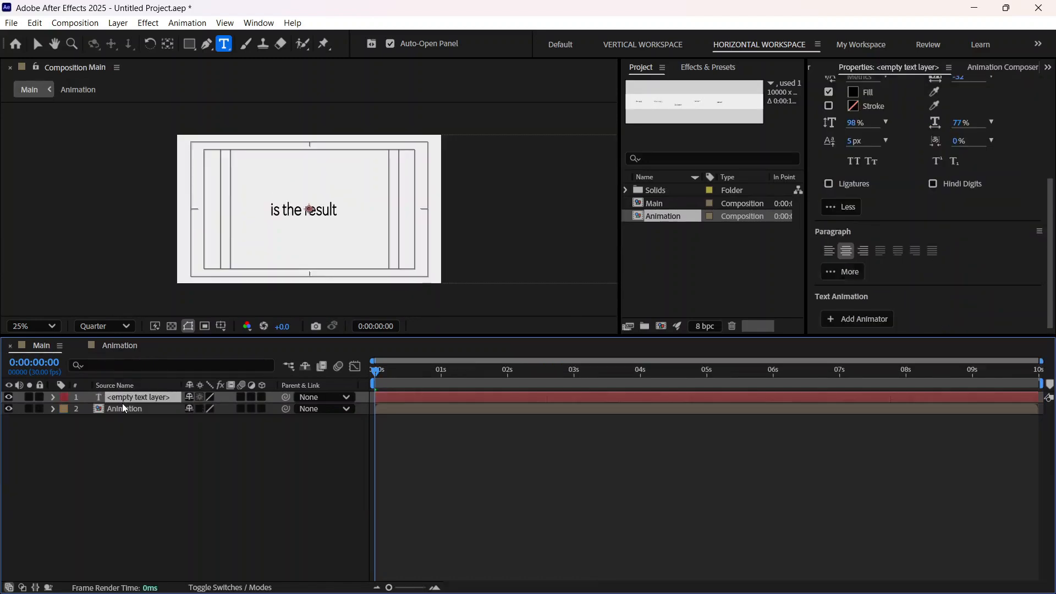
Step: Enter SUCCESS in capitals as the content of the empty text layer in Main
double_click(135, 397)
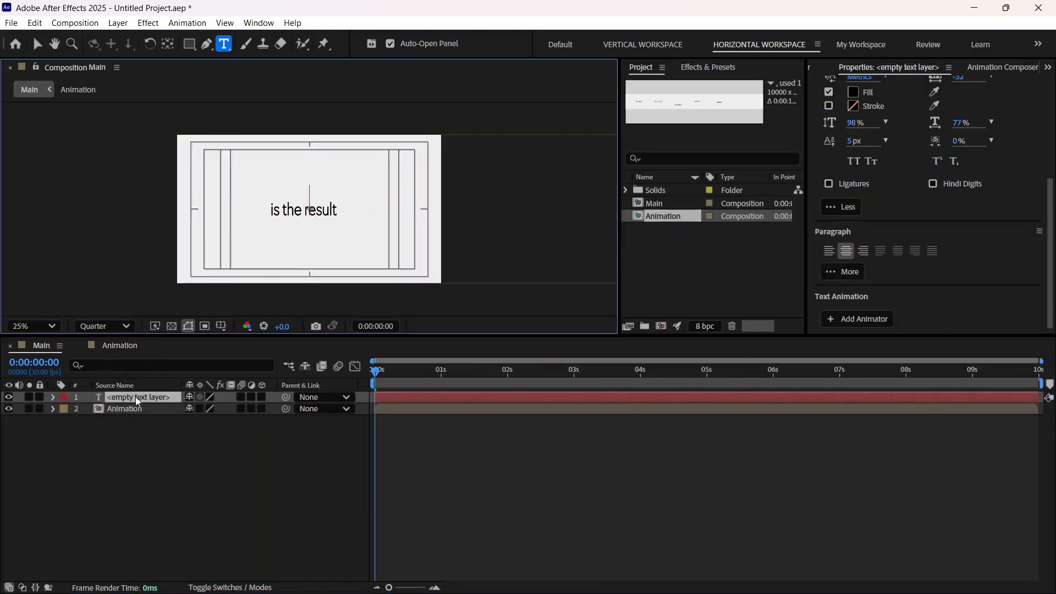
text(SUCESS)
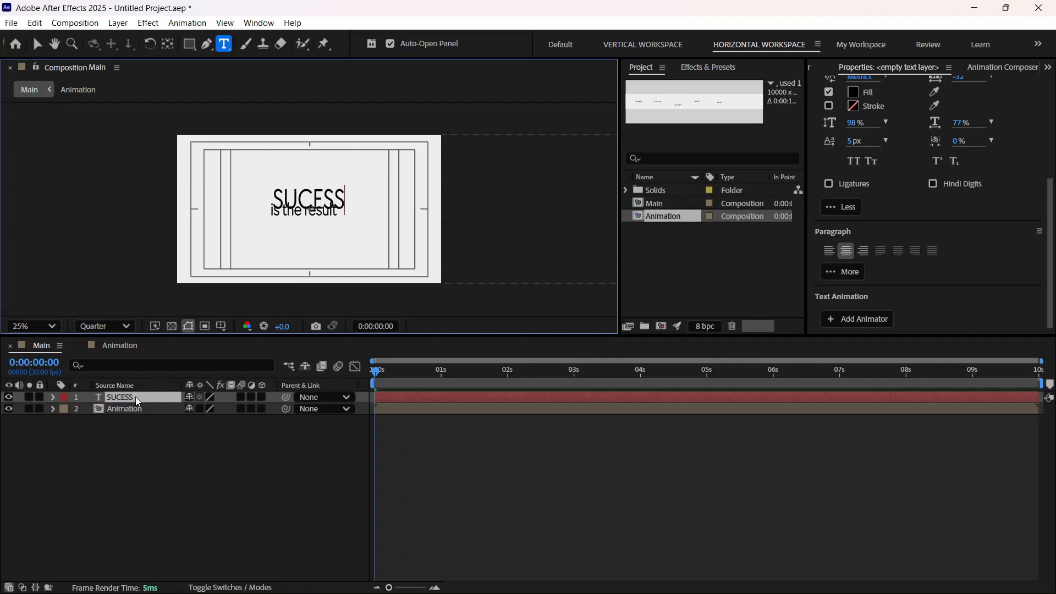
key(BackSpace)
key(BackSpace)
key(BackSpace)
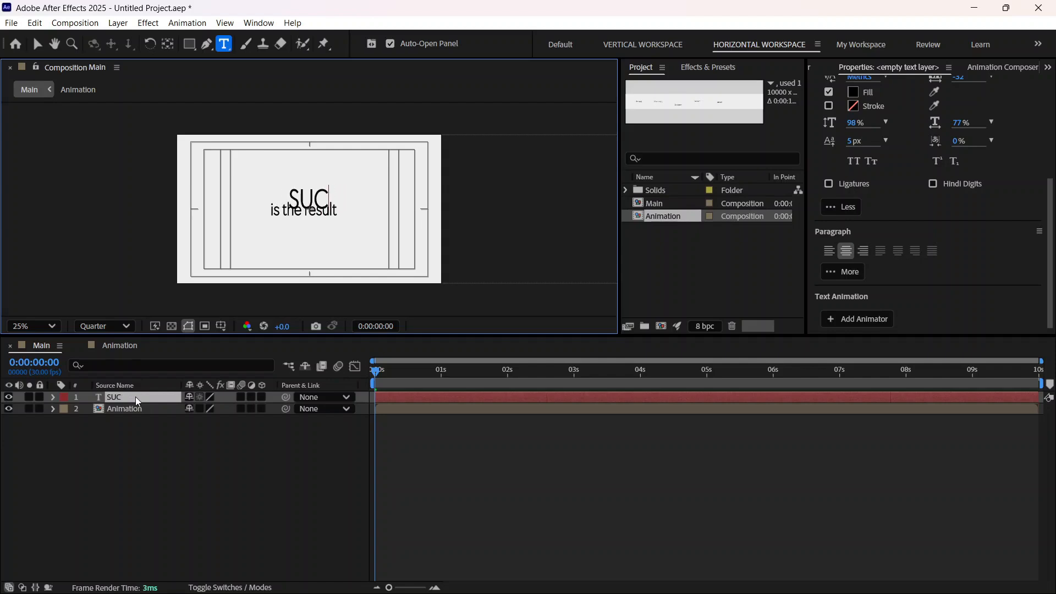
text(CESS)
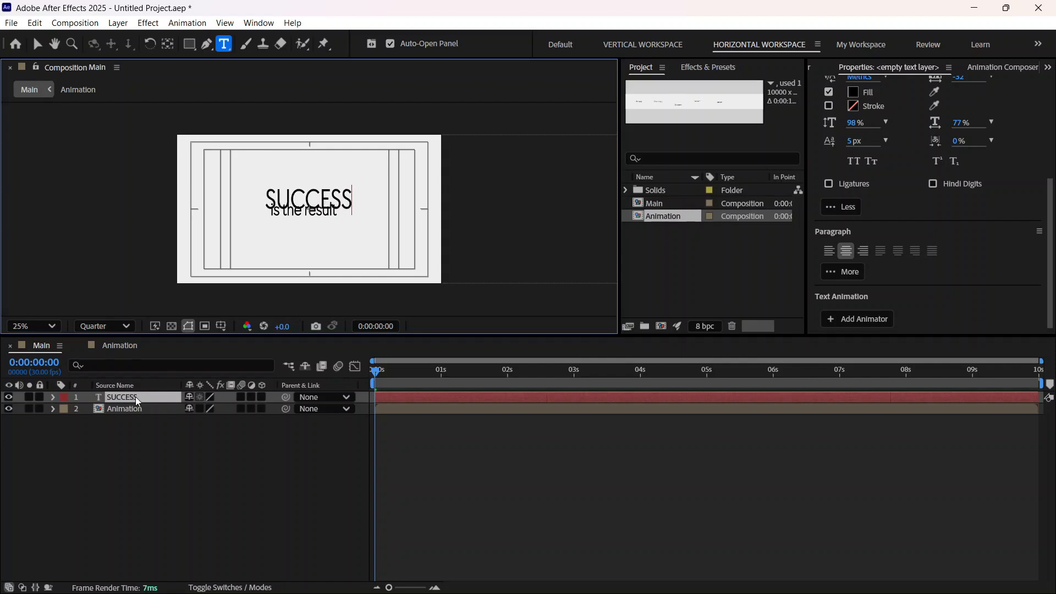
key(BackSpace)
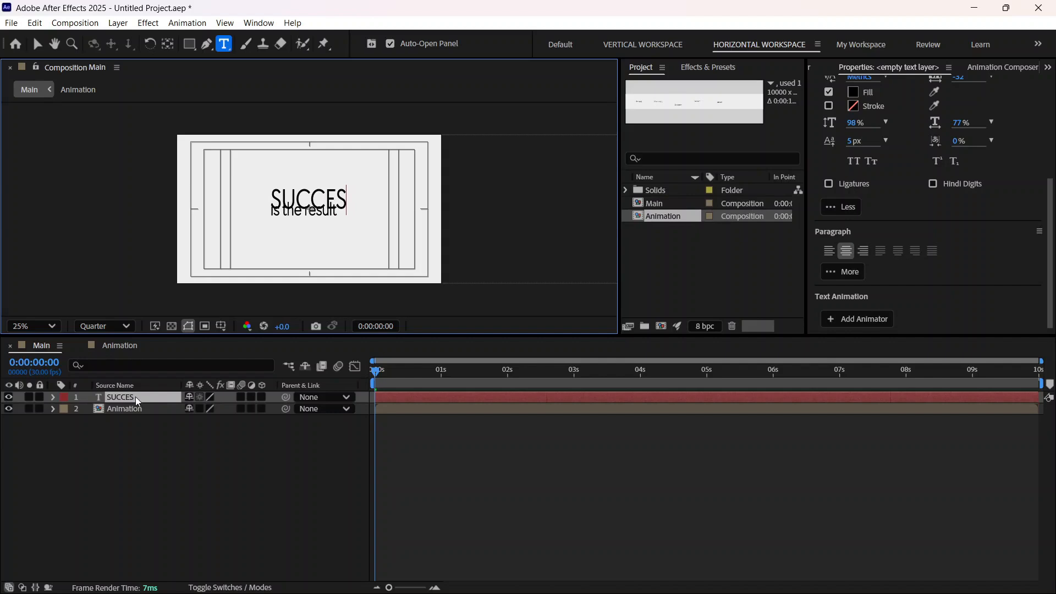
key(BackSpace)
key(BackSpace)
key(BackSpace)
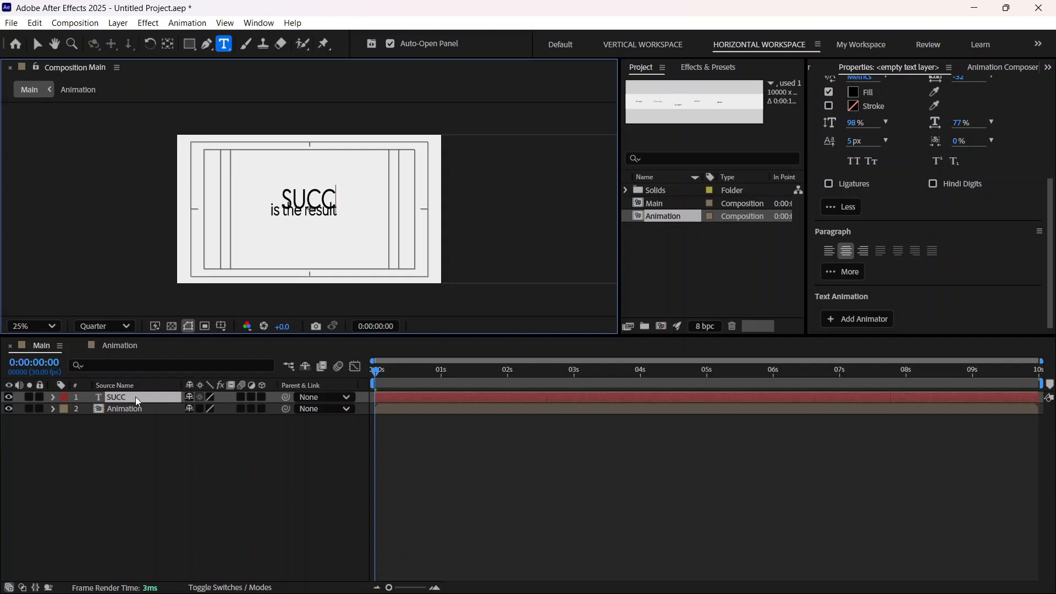
text(ESS)
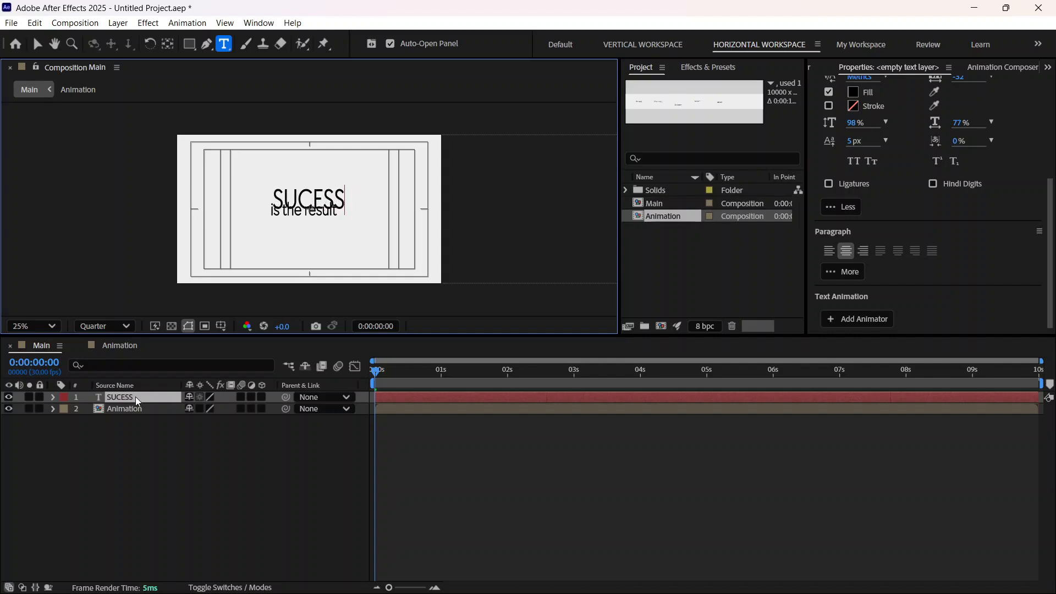
key(BackSpace)
key(BackSpace)
key(BackSpace)
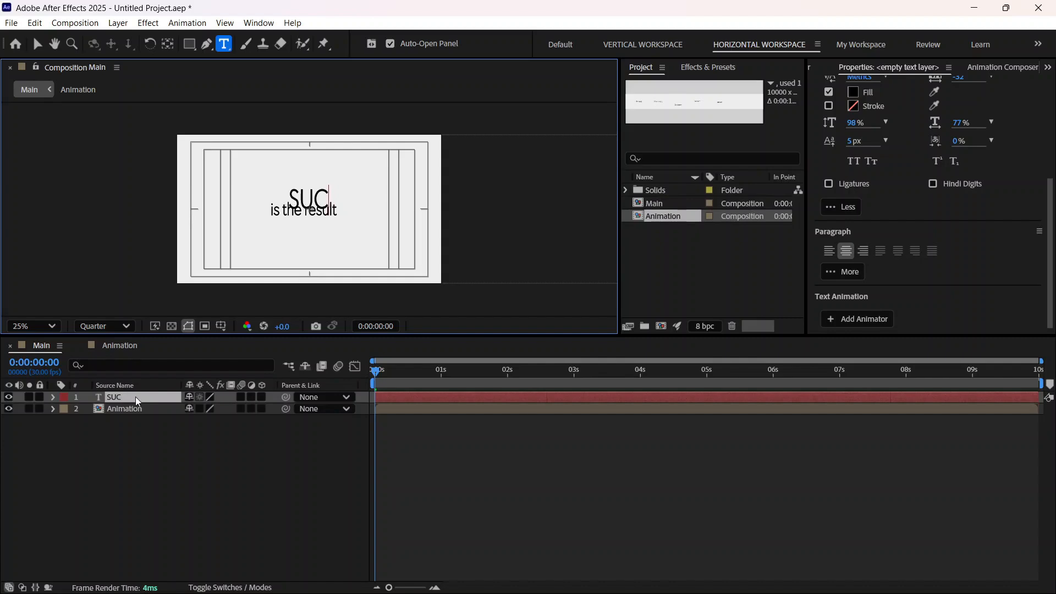
text(CESS)
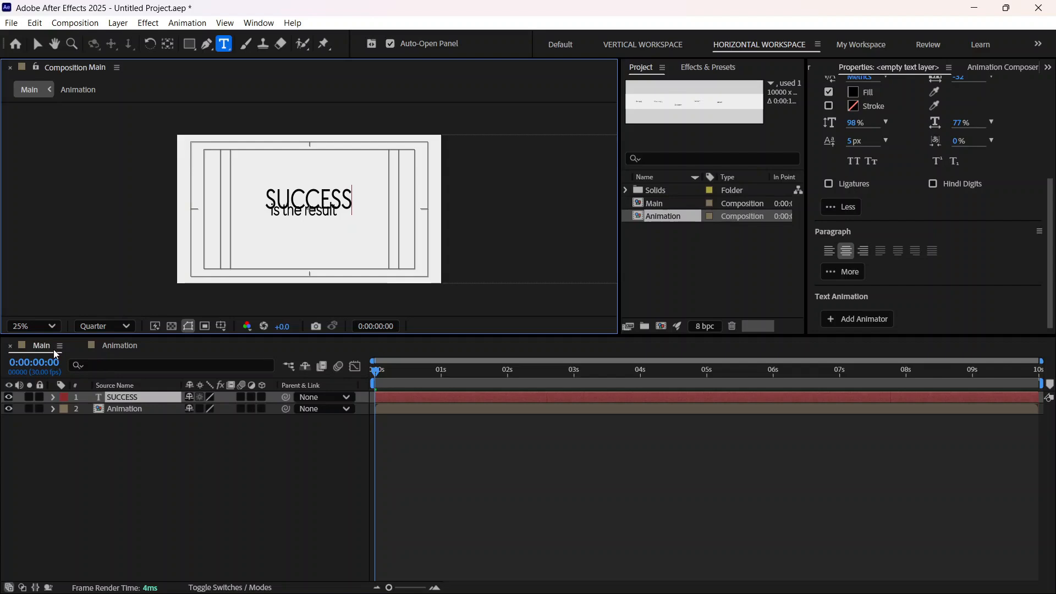
click(116, 346)
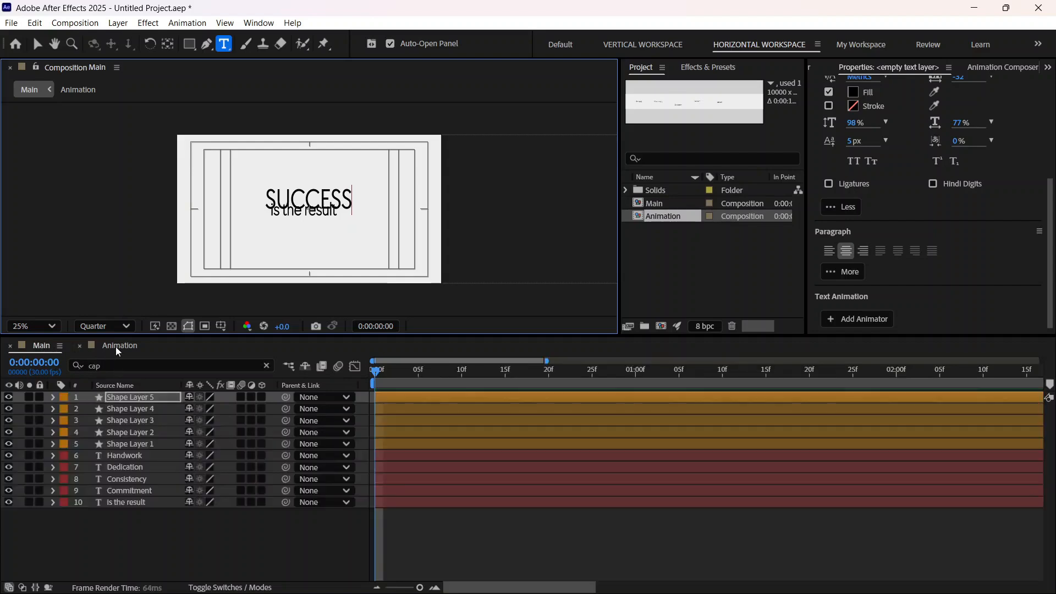
click(44, 346)
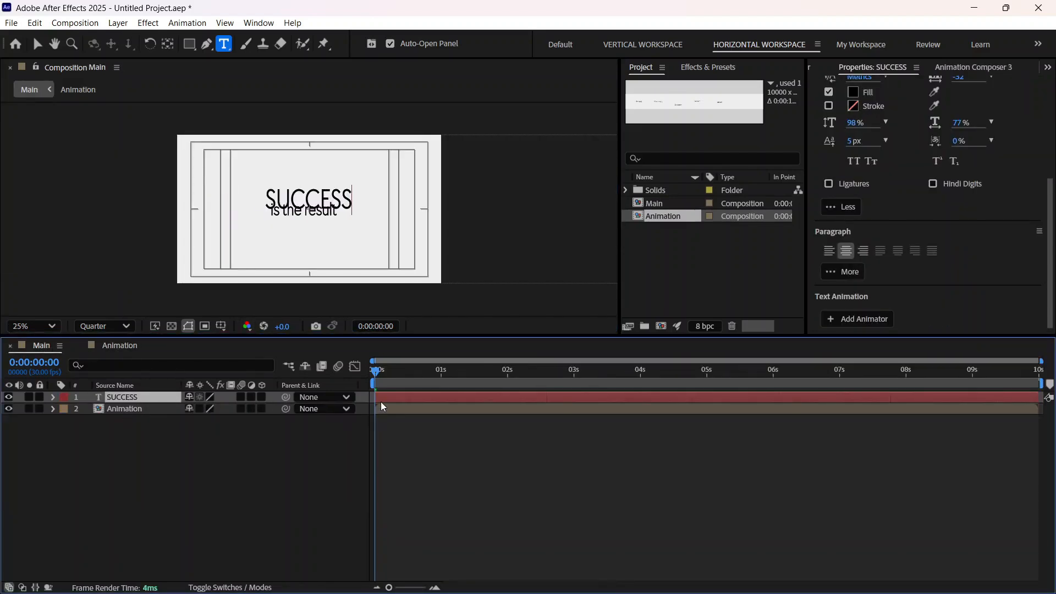
drag(398, 402, 455, 401)
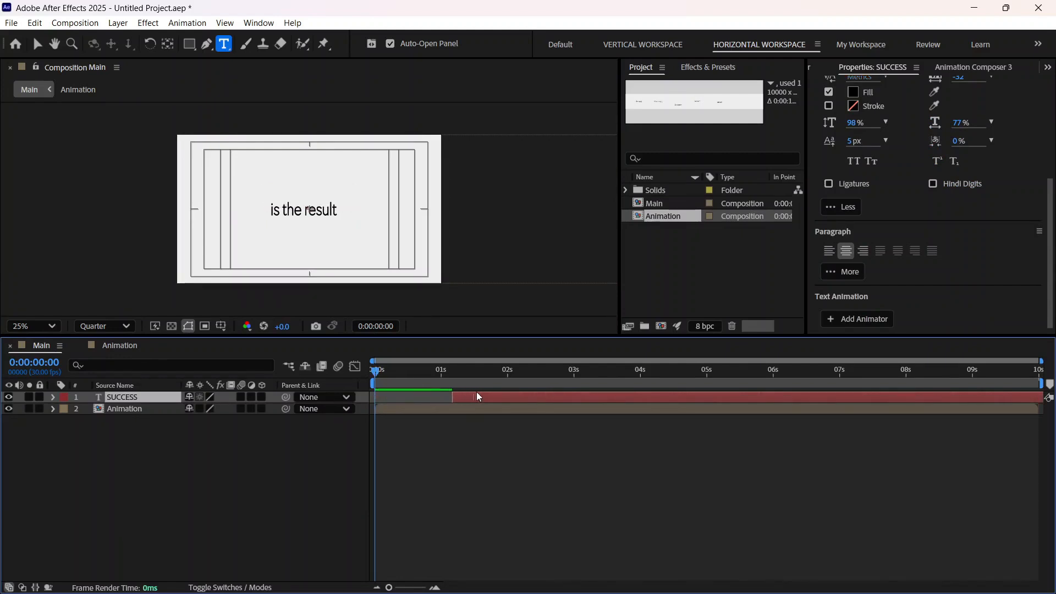
key(alt+Page_Up)
key(alt+Page_Up)
key(alt+Page_Up)
key(alt+Page_Up)
key(alt+Page_Up)
key(alt+Page_Up)
key(bracketleft)
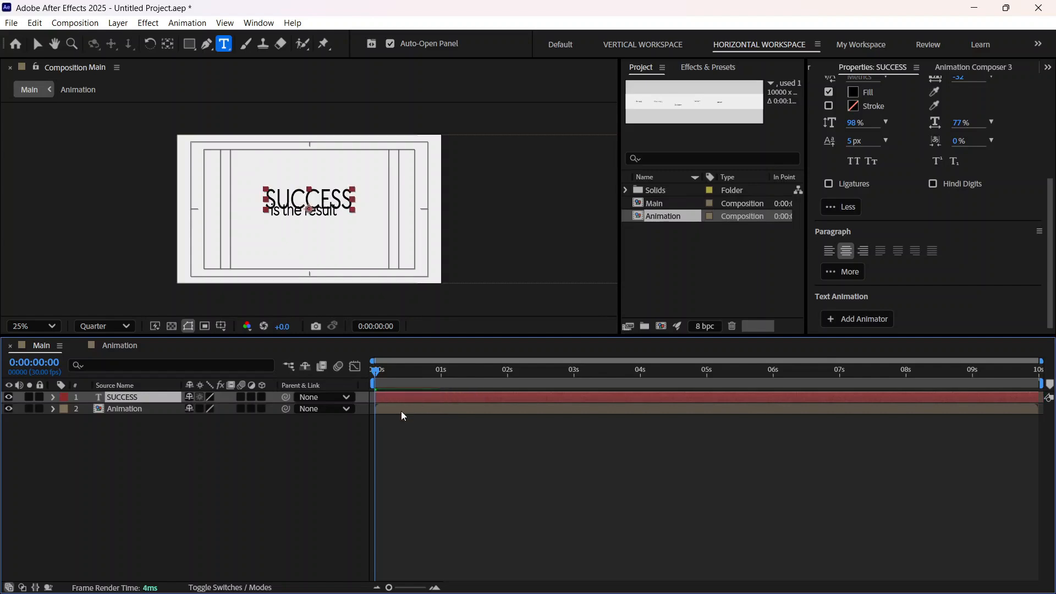
Step: Place the SUCCESS layer below the Animation layer and shift Animation in time so it starts just after the one-second mark
drag(132, 395, 133, 411)
key(Caps_Lock)
click(262, 409)
key(ctrl+z)
key(Caps_Lock)
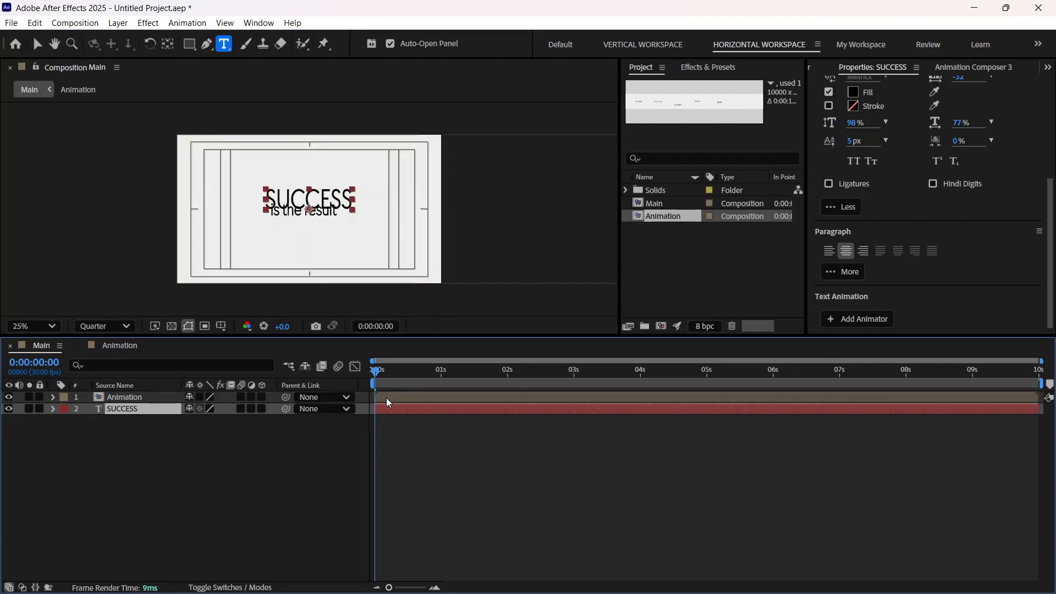
drag(386, 398, 459, 397)
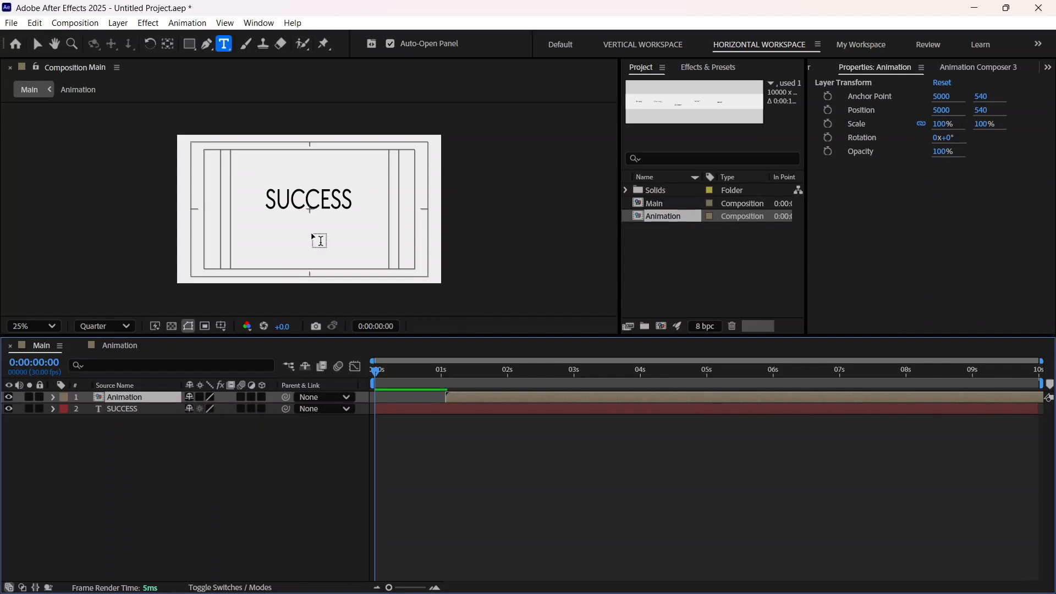
Step: Align the SUCCESS text to the horizontal and vertical centre of the composition
click(38, 44)
click(304, 196)
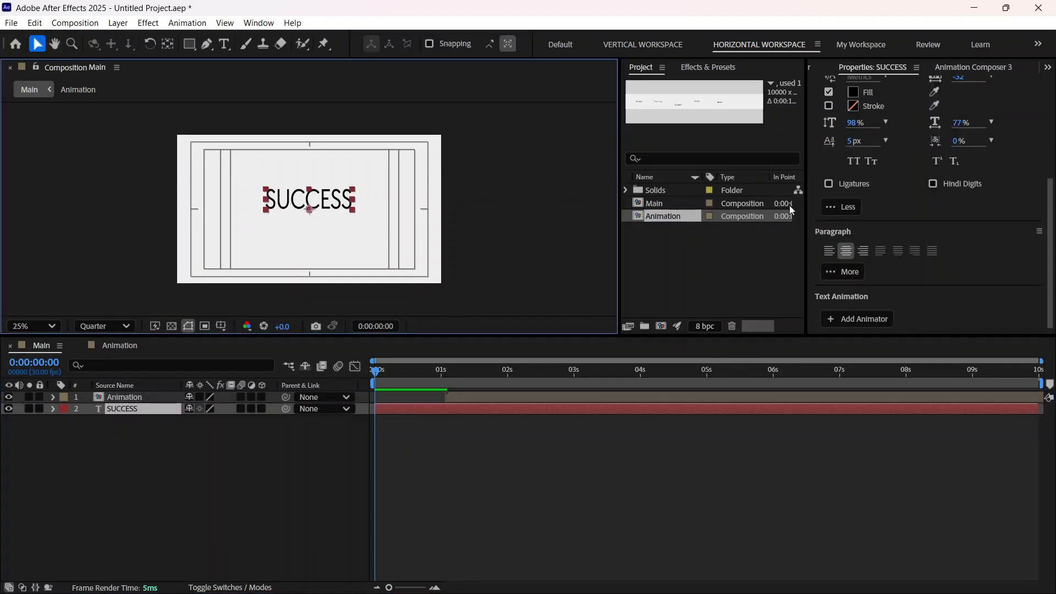
click(1048, 67)
click(1008, 169)
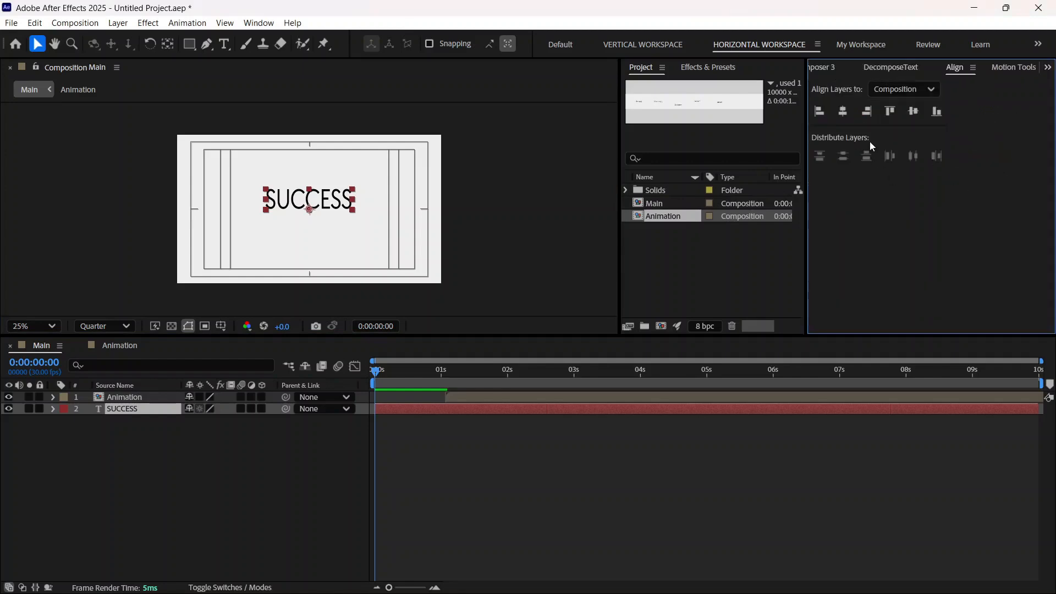
click(826, 113)
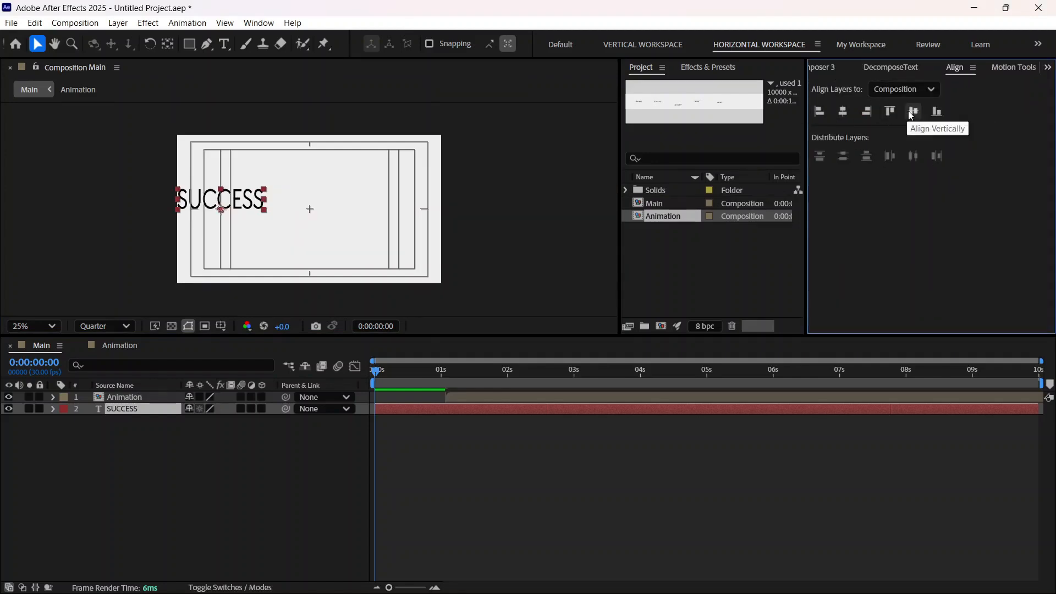
click(909, 111)
click(842, 112)
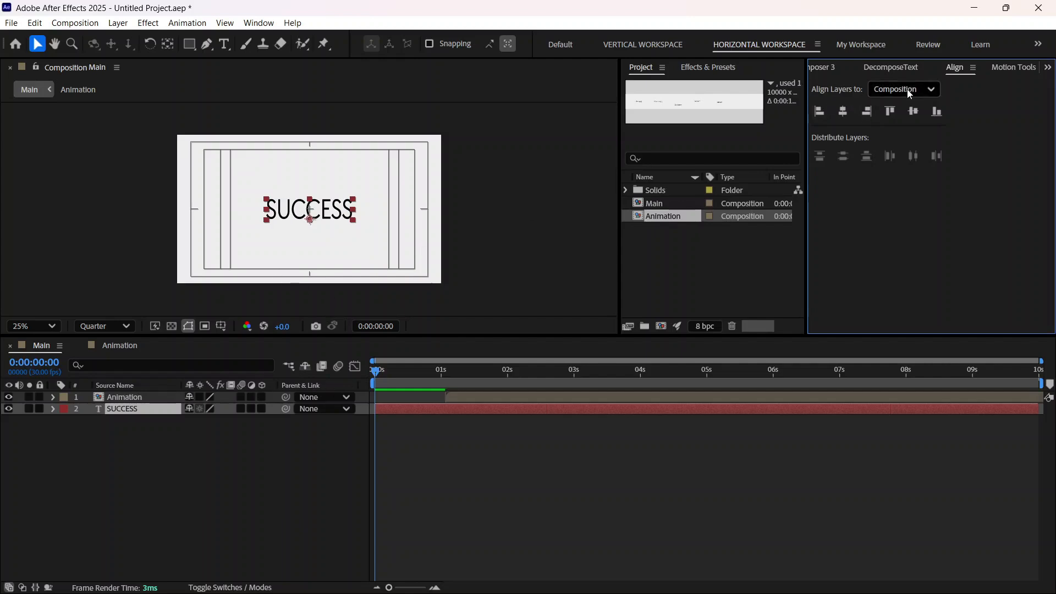
Step: Change the font style of the SUCCESS text to Bold
click(825, 67)
click(820, 67)
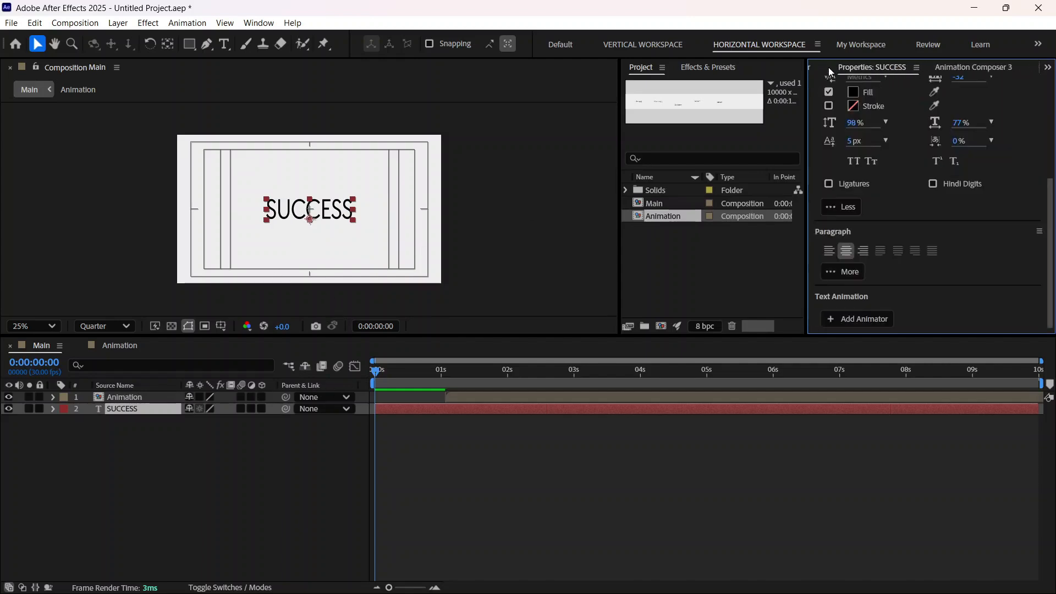
scroll(869, 116, up, 2)
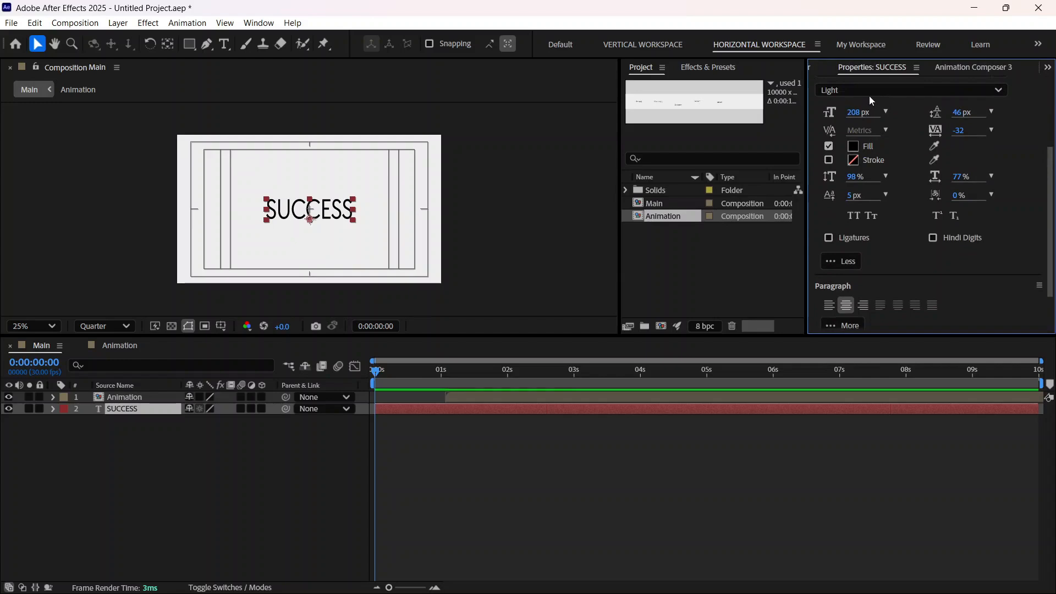
click(869, 91)
click(861, 159)
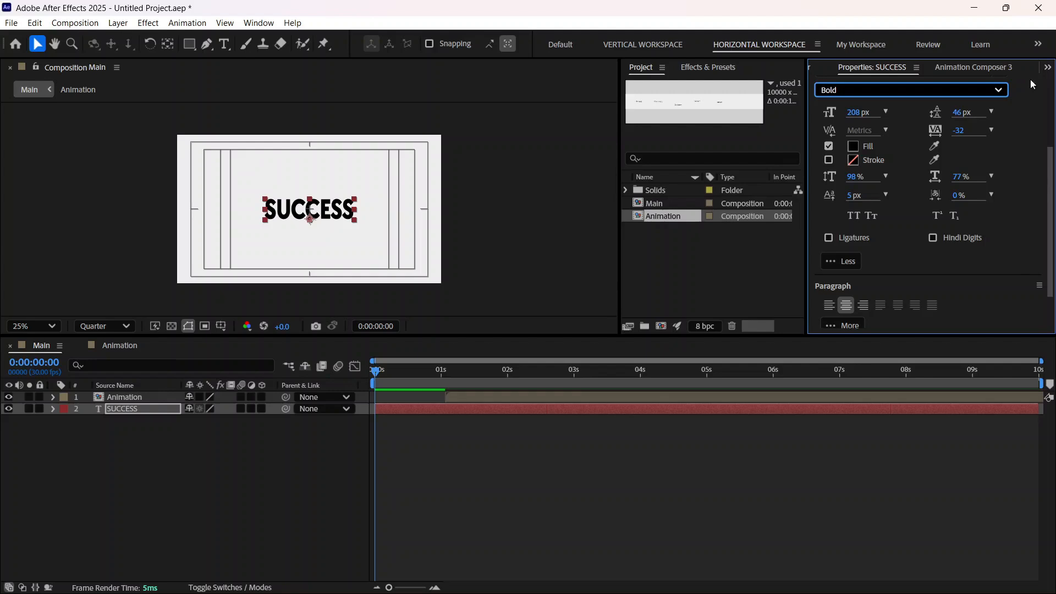
Step: Centre the anchor point of the SUCCESS text layer with the Motion Tools anchor grid
click(1048, 67)
click(991, 187)
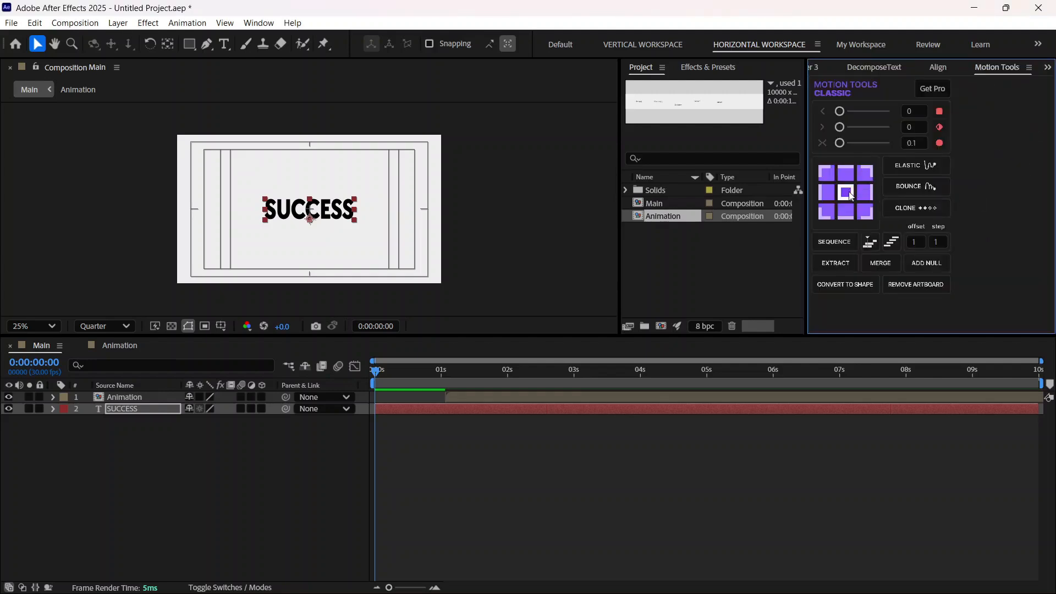
click(847, 193)
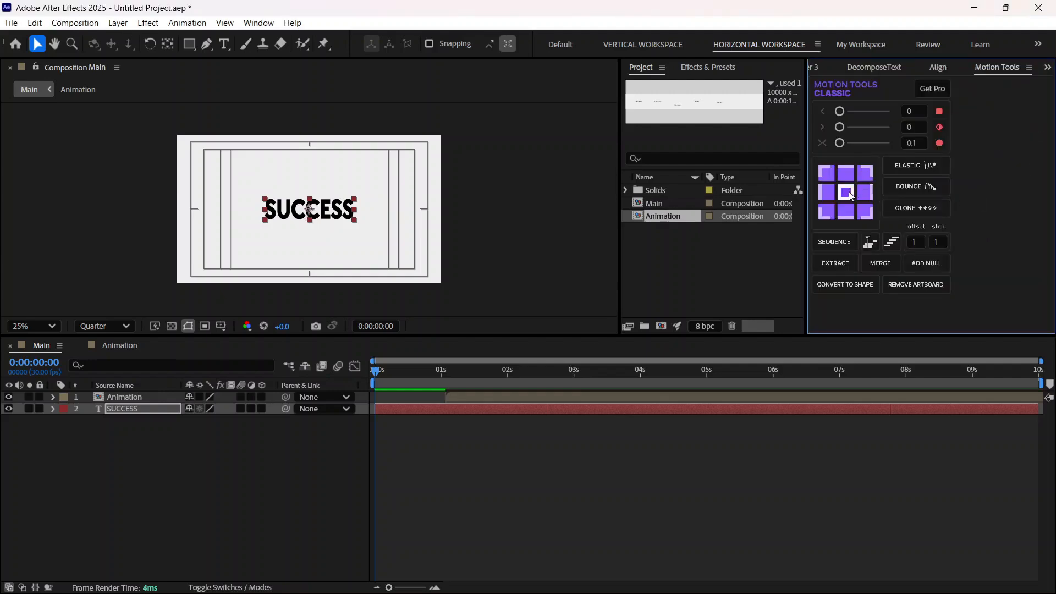
click(488, 239)
click(333, 216)
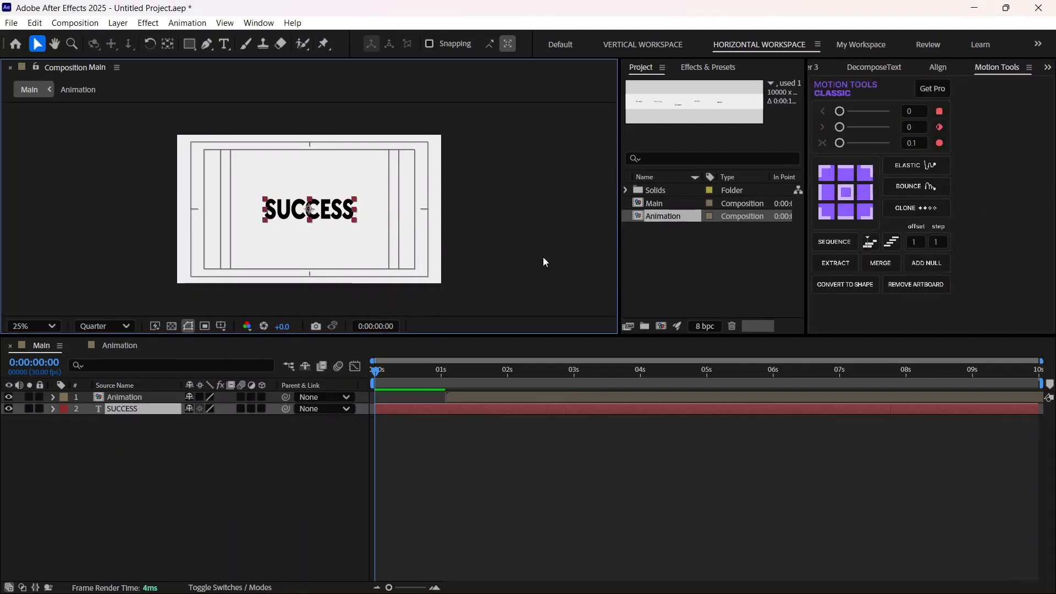
Step: Reduce the SUCCESS text's font size to 142 px and change its font style to Light
click(1047, 67)
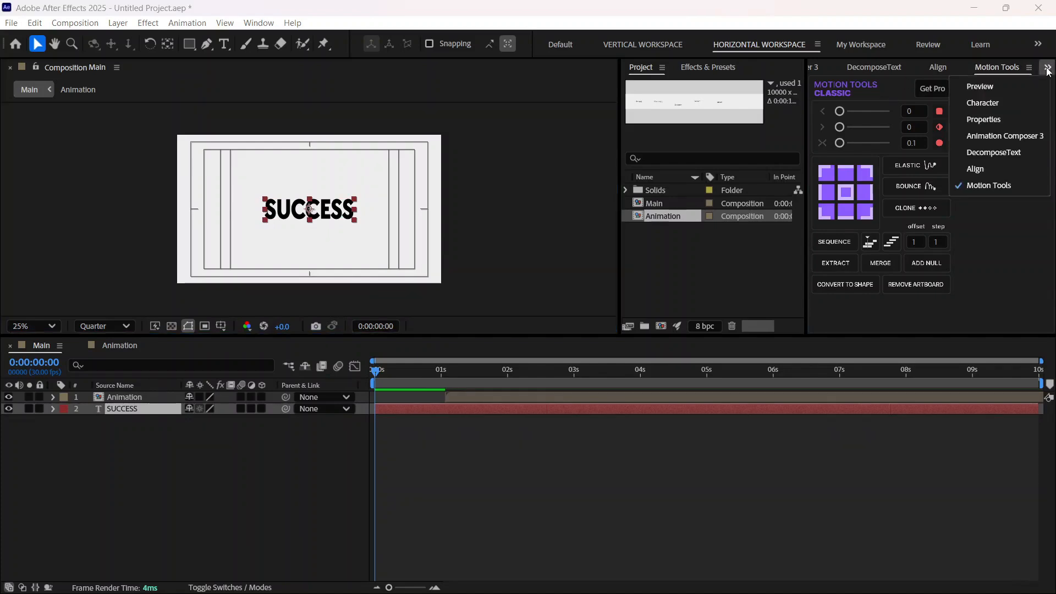
click(990, 116)
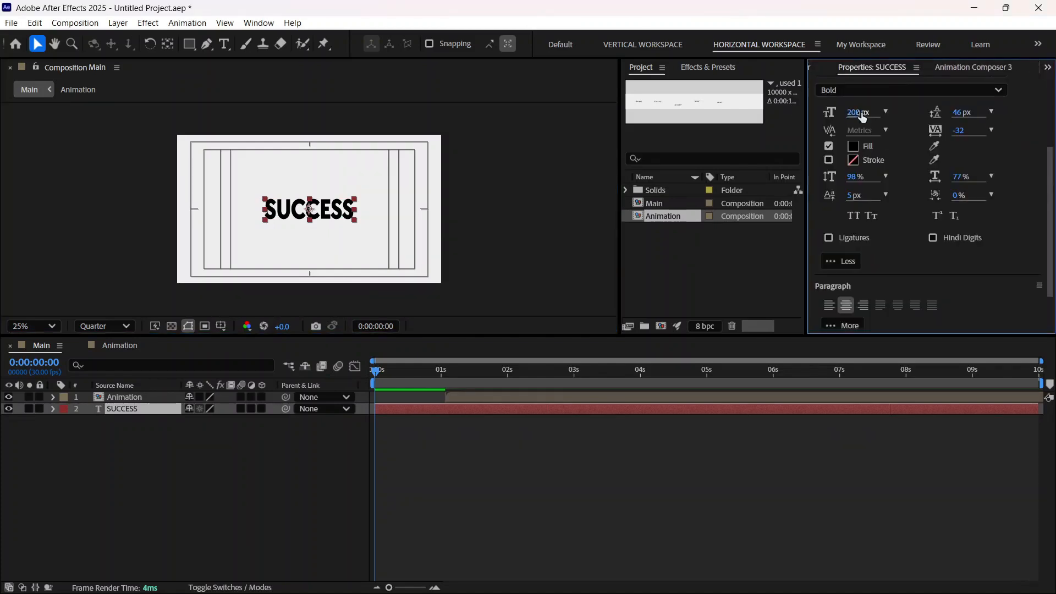
drag(861, 113, 833, 140)
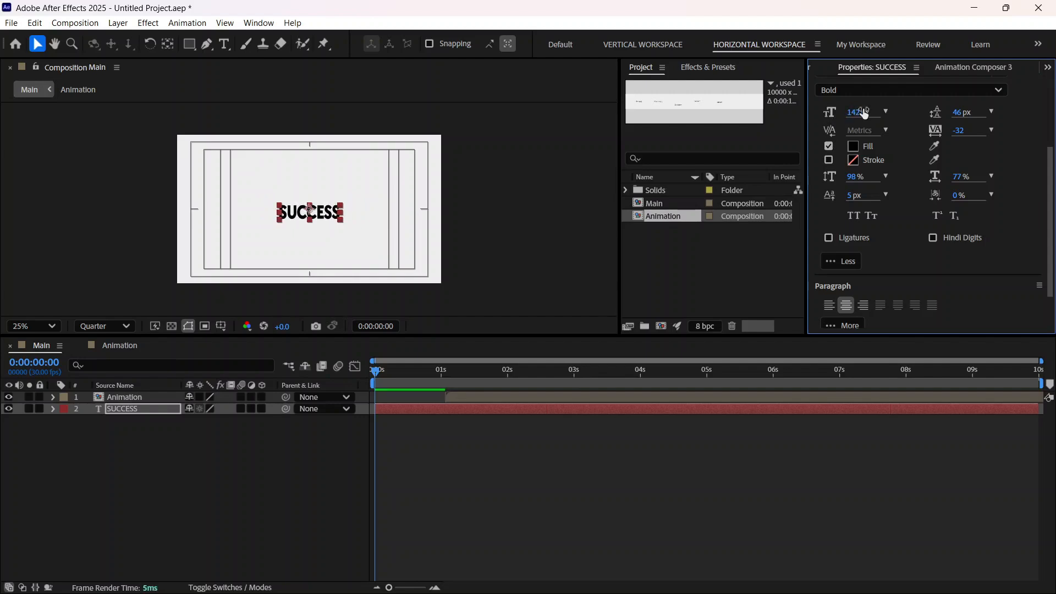
click(865, 88)
click(860, 146)
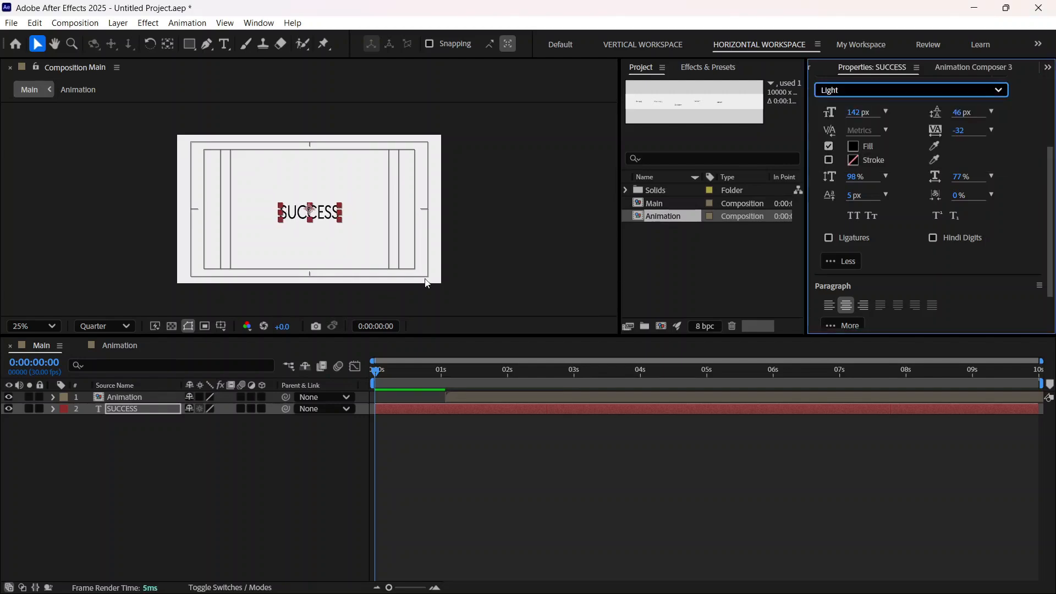
click(505, 223)
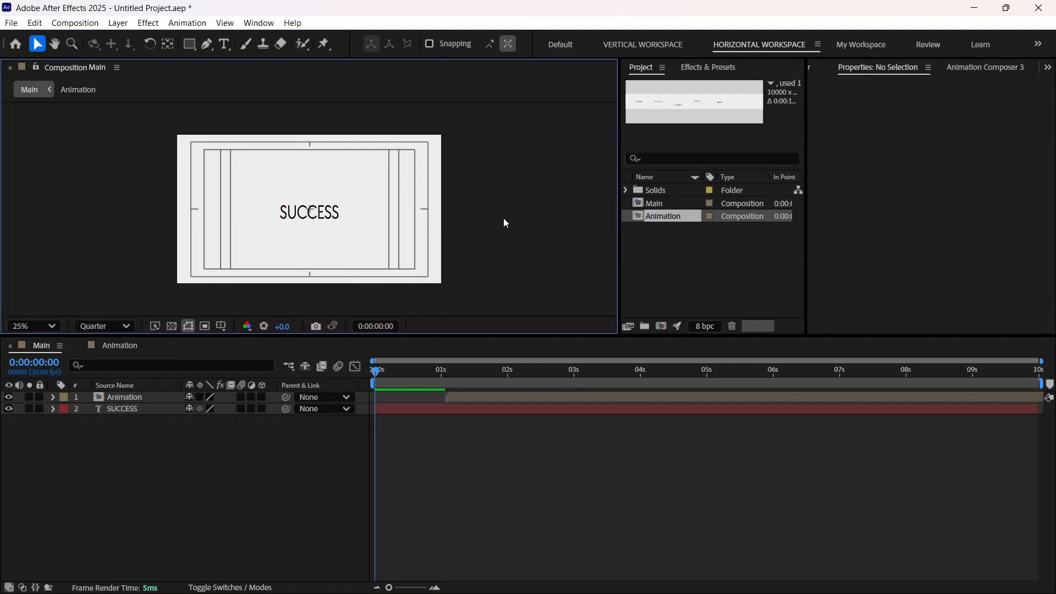
Step: Fit the composition in the viewer, move the SUCCESS text up to the composition centre and set its font size to 147 px
click(32, 324)
click(40, 69)
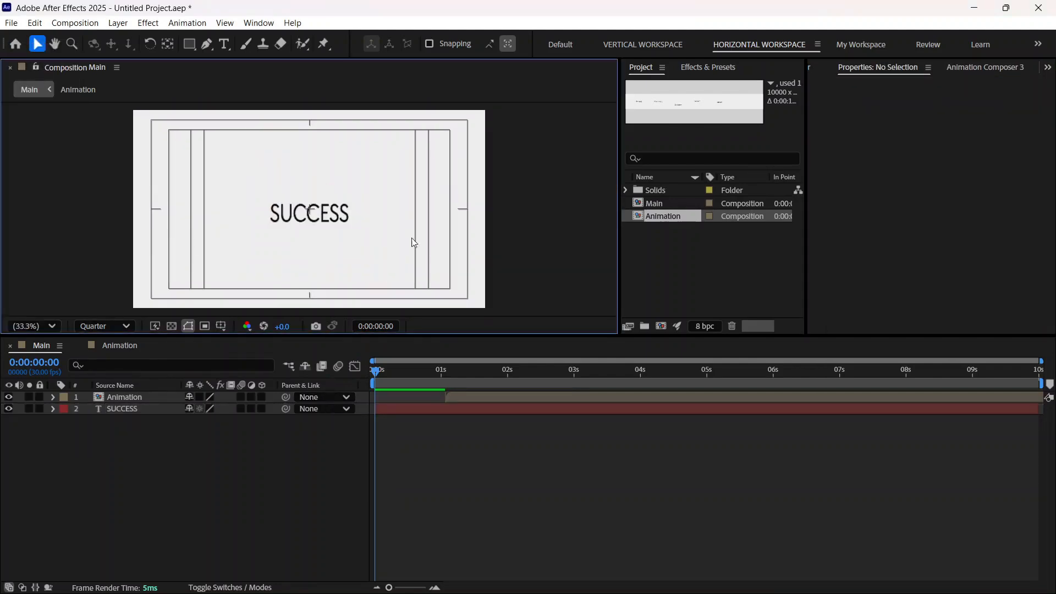
click(336, 217)
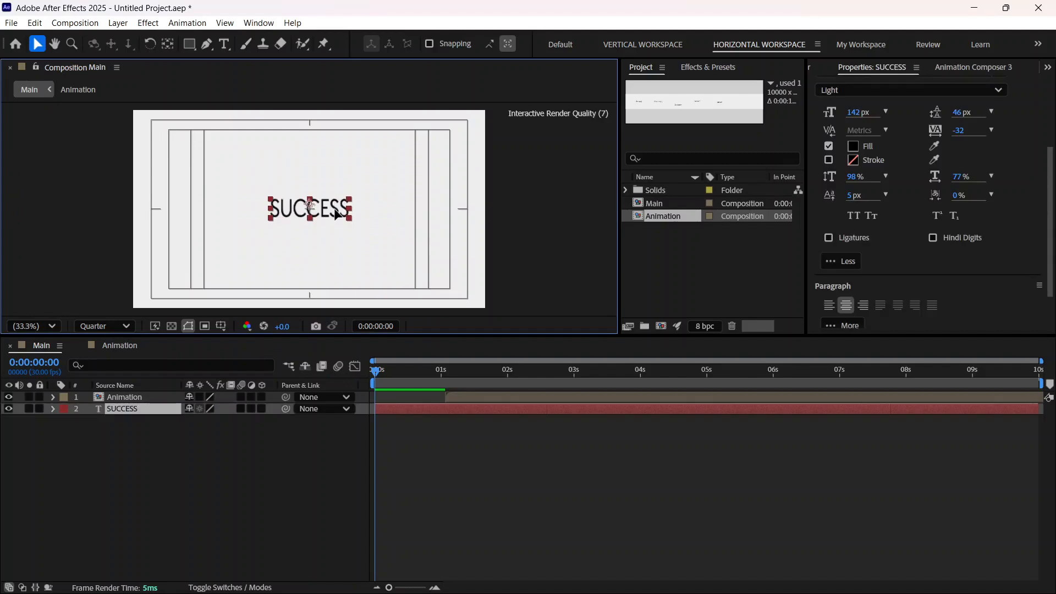
drag(852, 112, 857, 111)
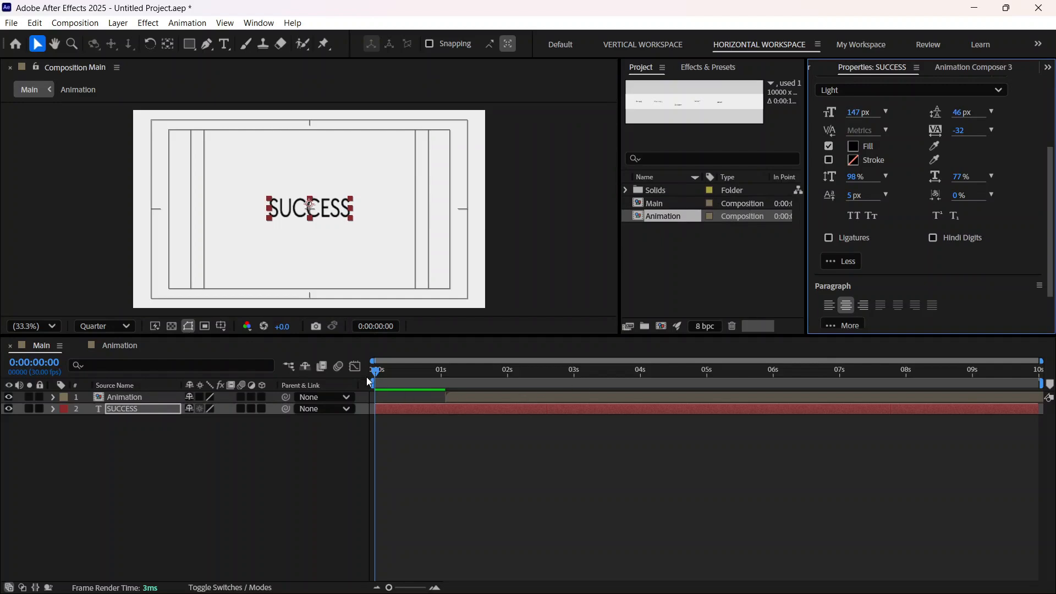
Step: Trim the SUCCESS layer in Main to end about two thirds of a second in, and shift the Animation layer to start there
drag(377, 372, 350, 377)
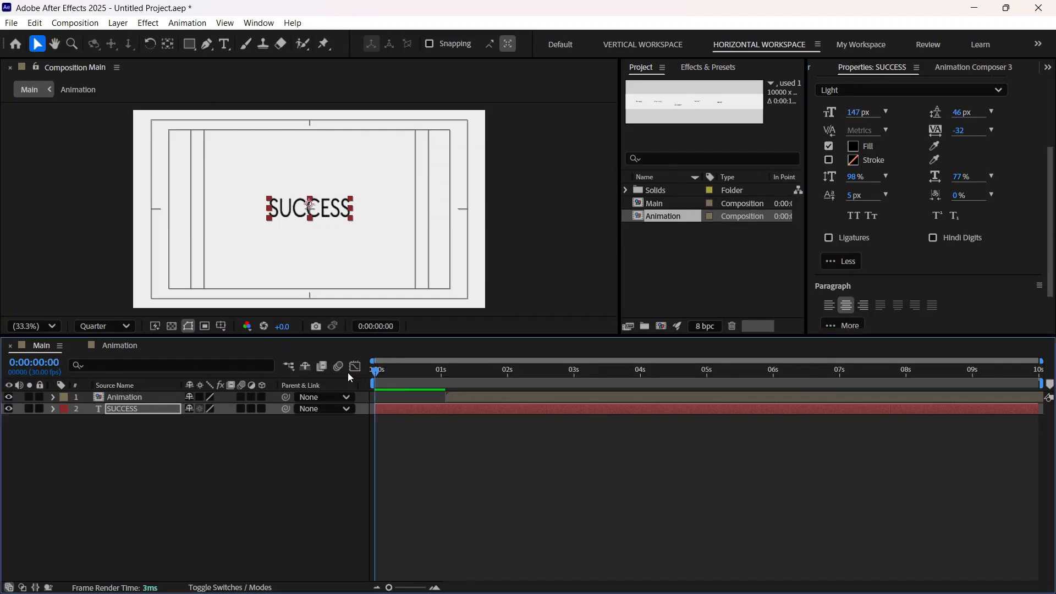
key(space)
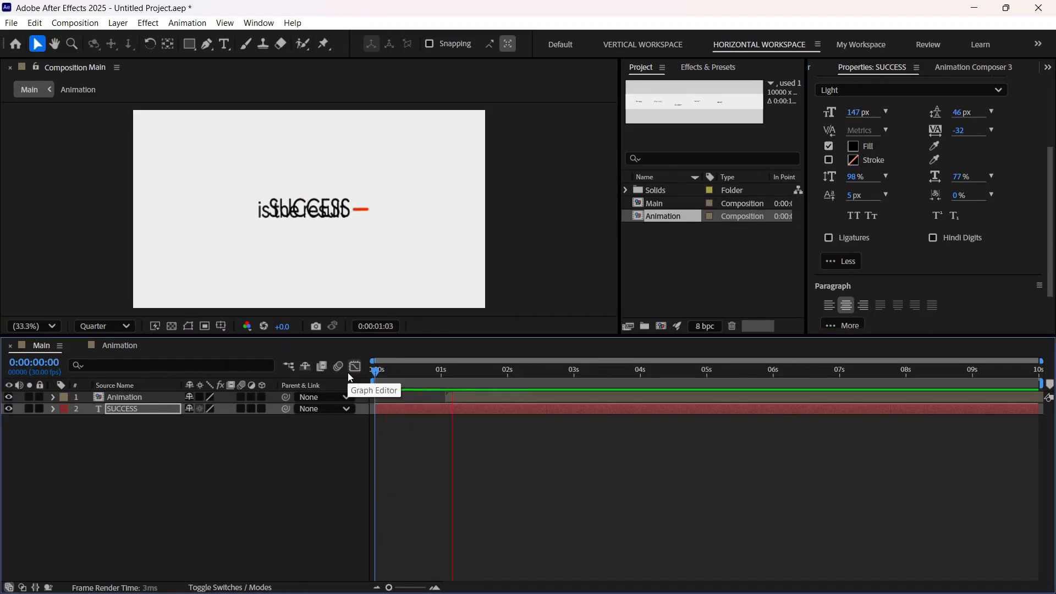
key(space)
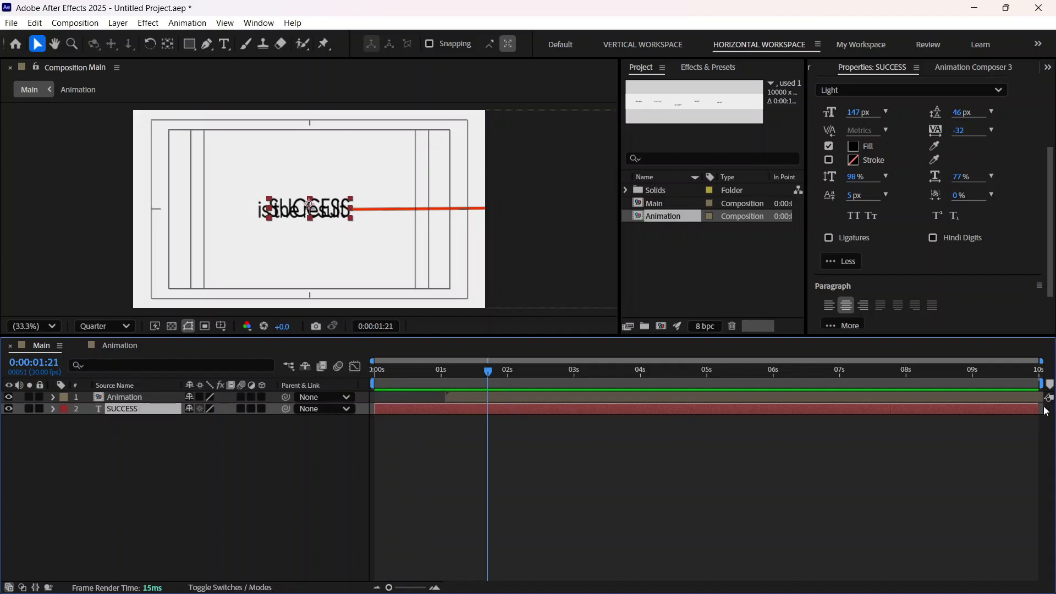
drag(992, 415, 449, 418)
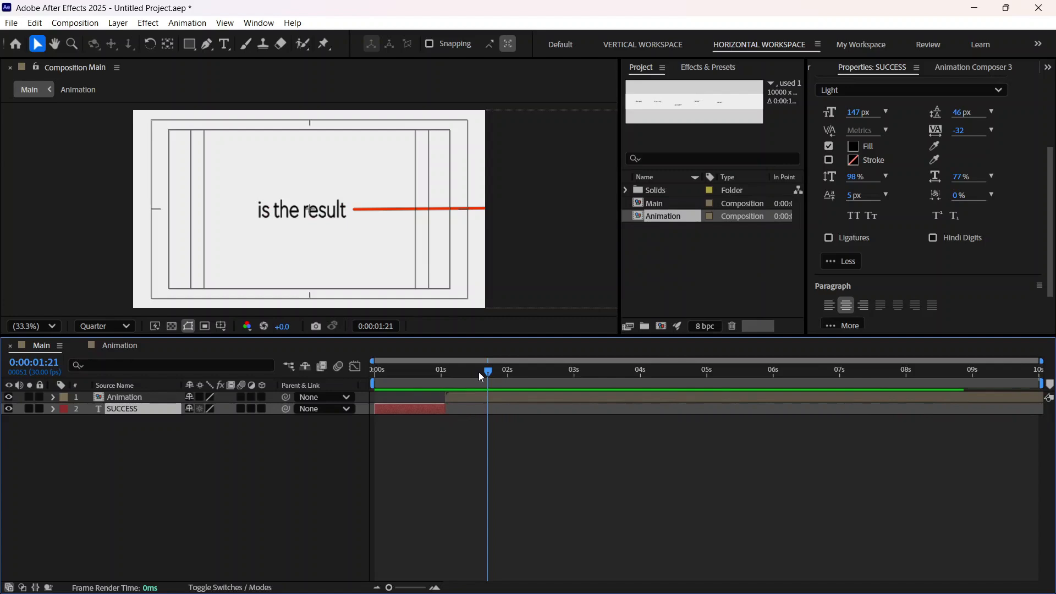
drag(488, 378, 366, 398)
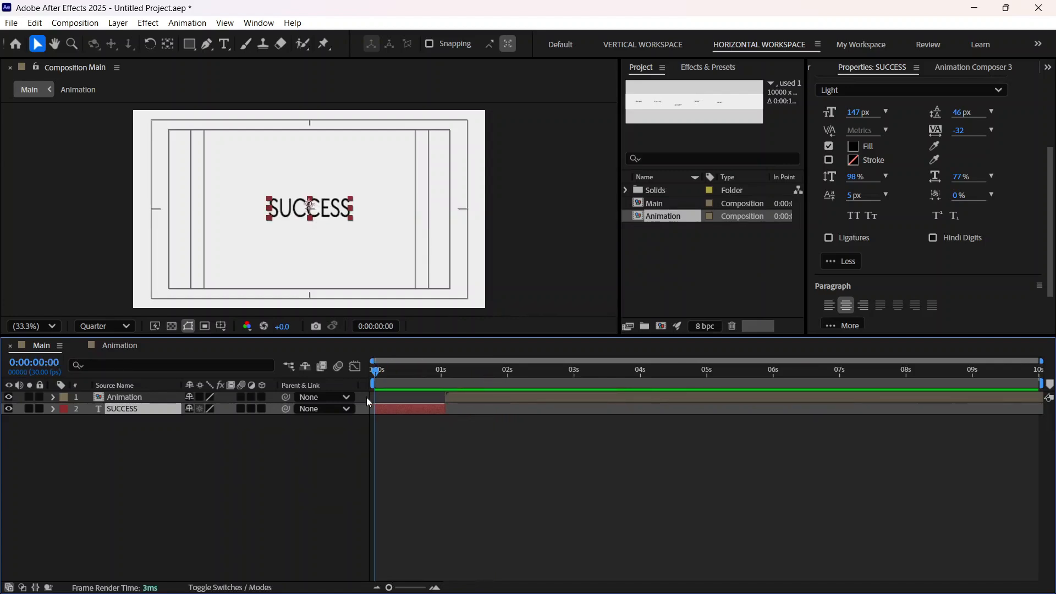
key(space)
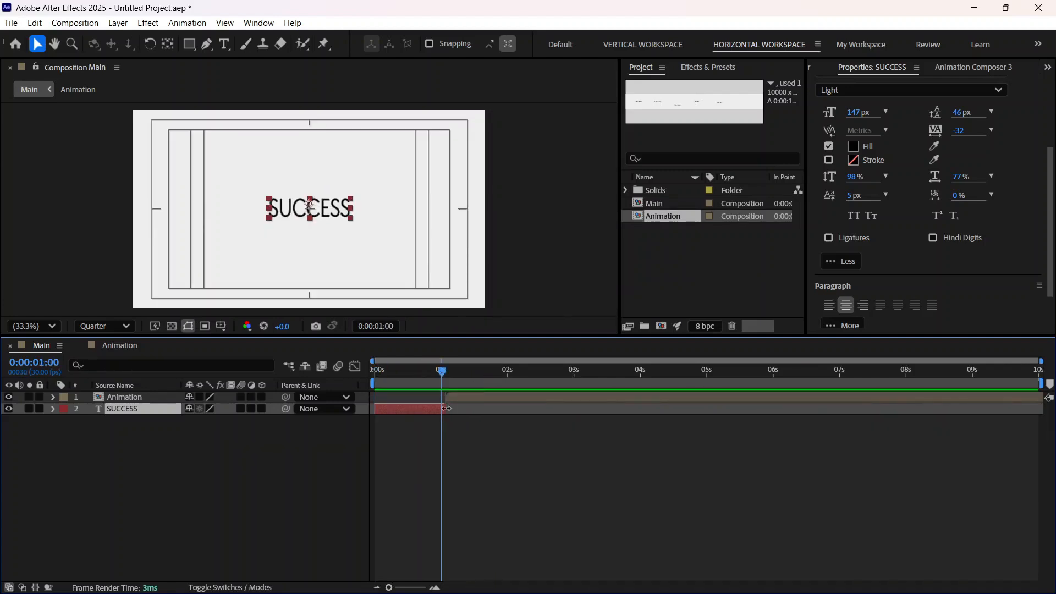
drag(445, 408, 418, 408)
drag(484, 397, 370, 400)
key(space)
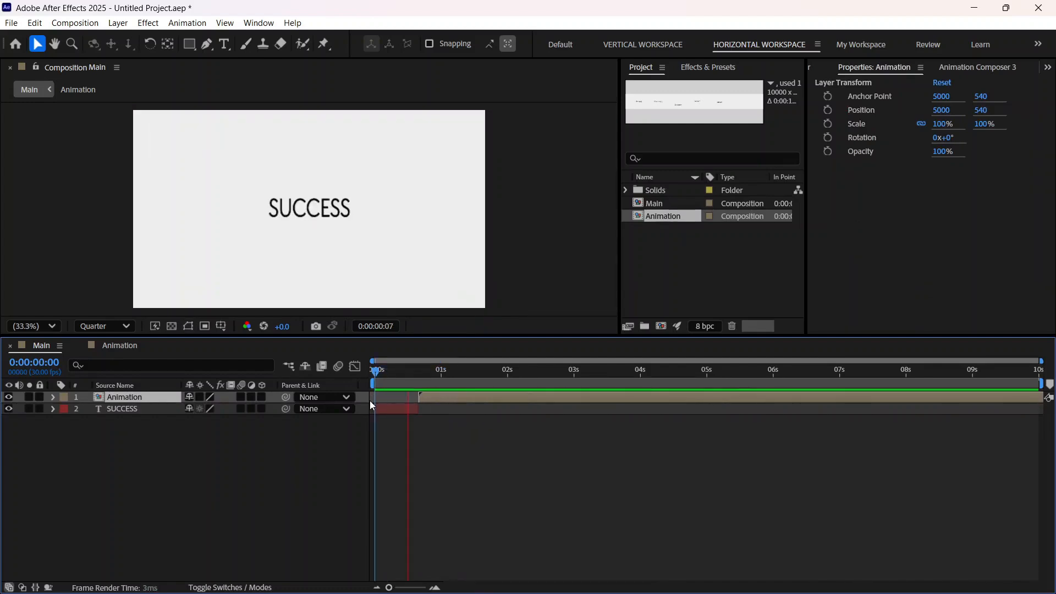
key(space)
key(apostrophe)
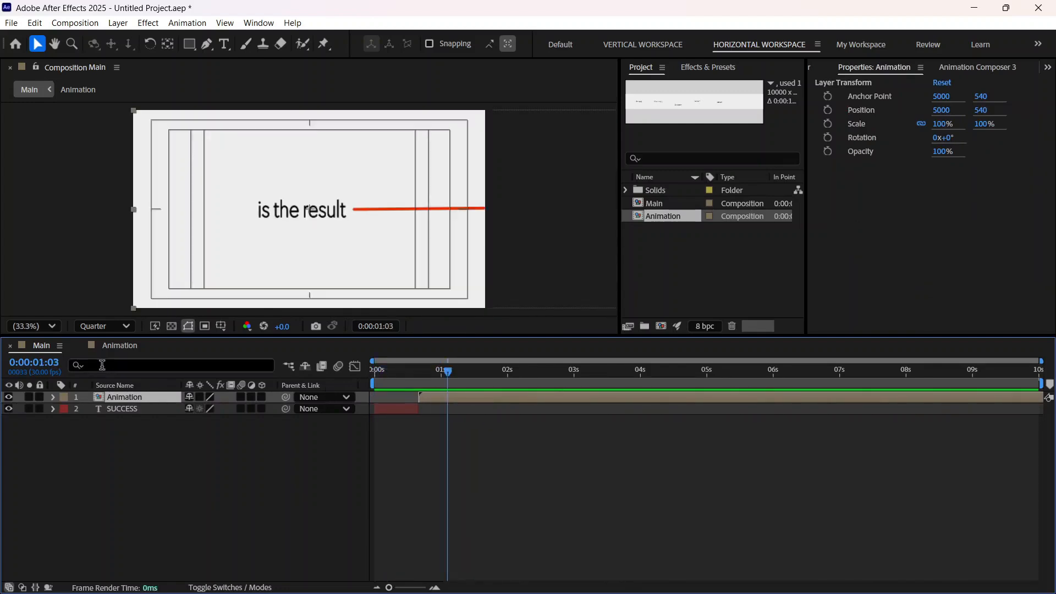
Step: Add a Position text animator to the "is the result" layer in the Animation composition
click(106, 347)
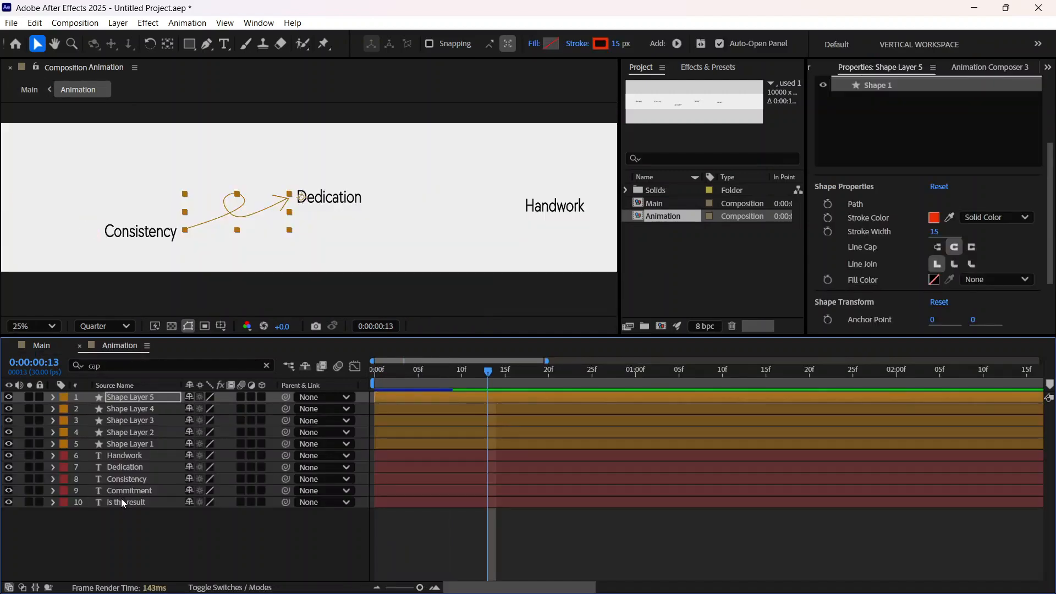
click(121, 501)
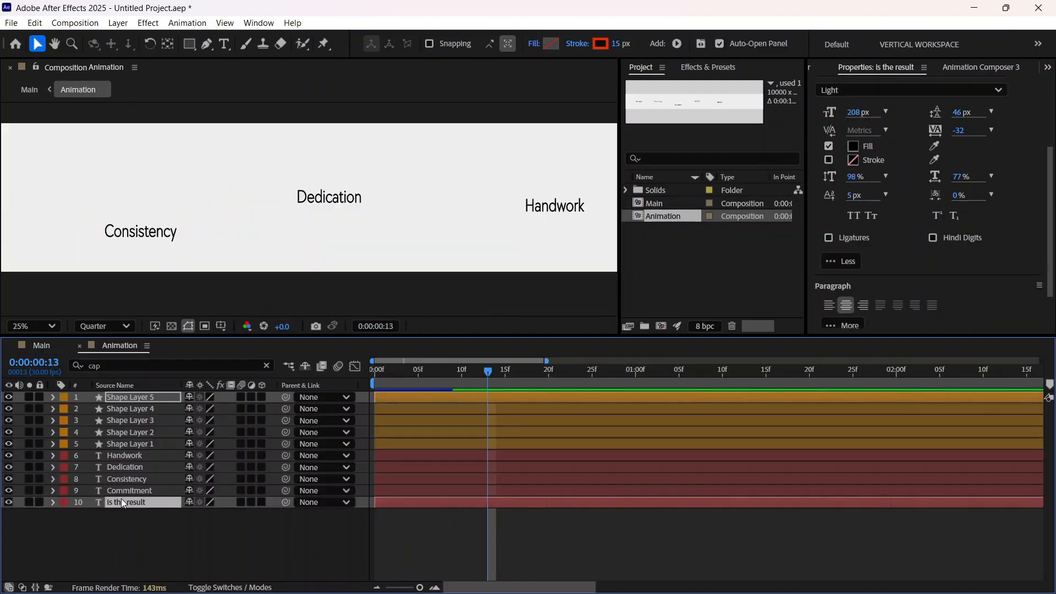
click(53, 503)
click(271, 515)
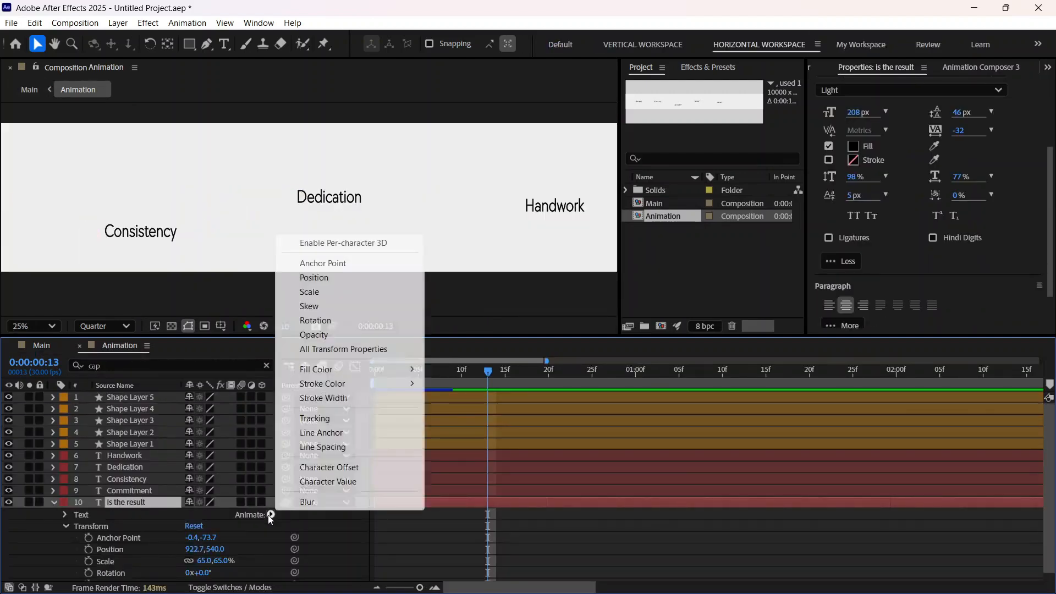
click(322, 278)
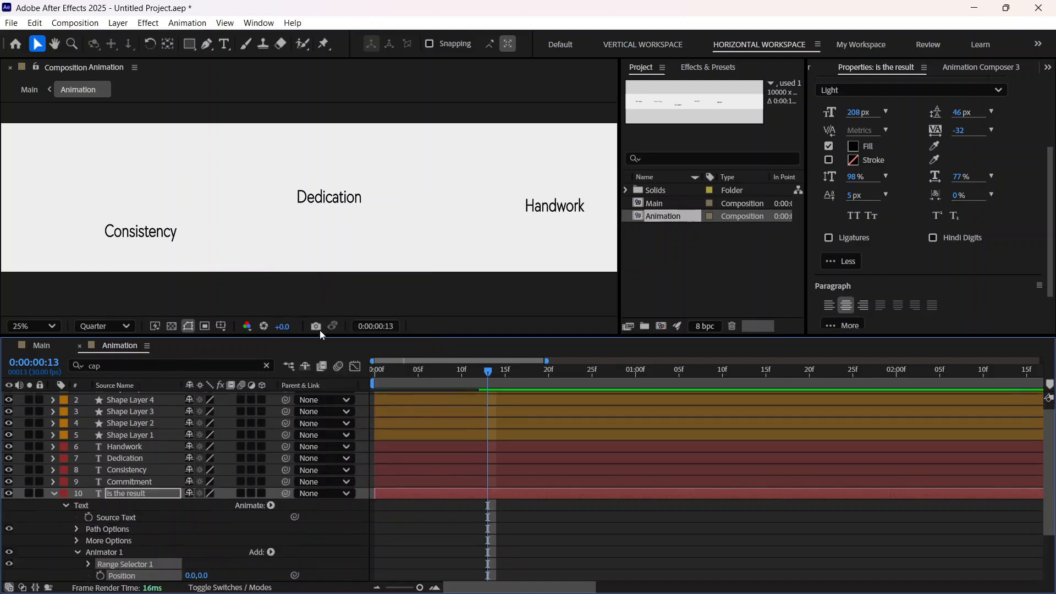
Step: Add Opacity to the text animator of the "is the result" layer and set it to 0%
click(272, 505)
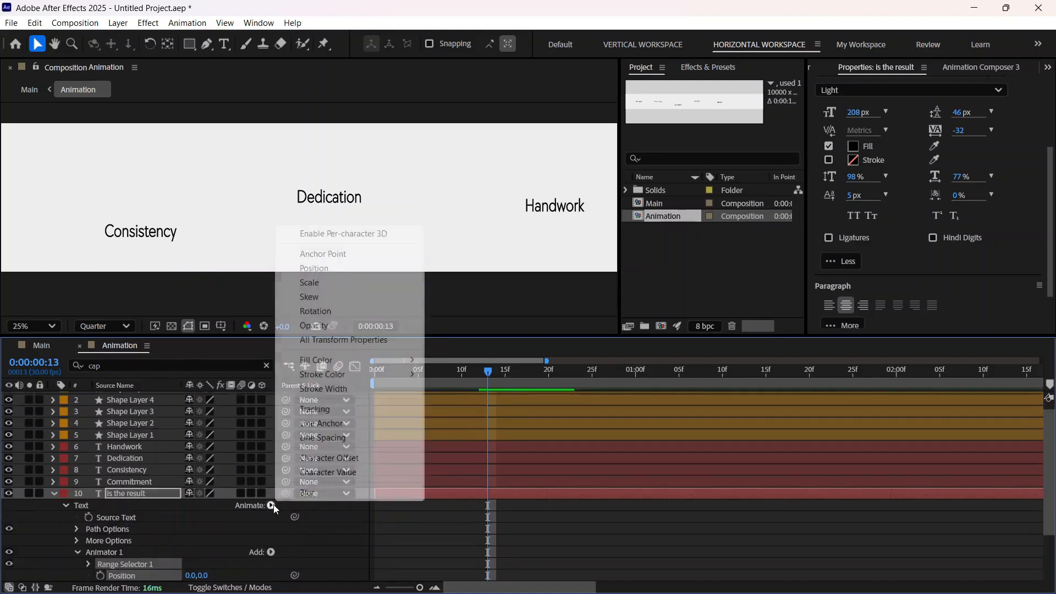
click(324, 325)
scroll(147, 556, down, 3)
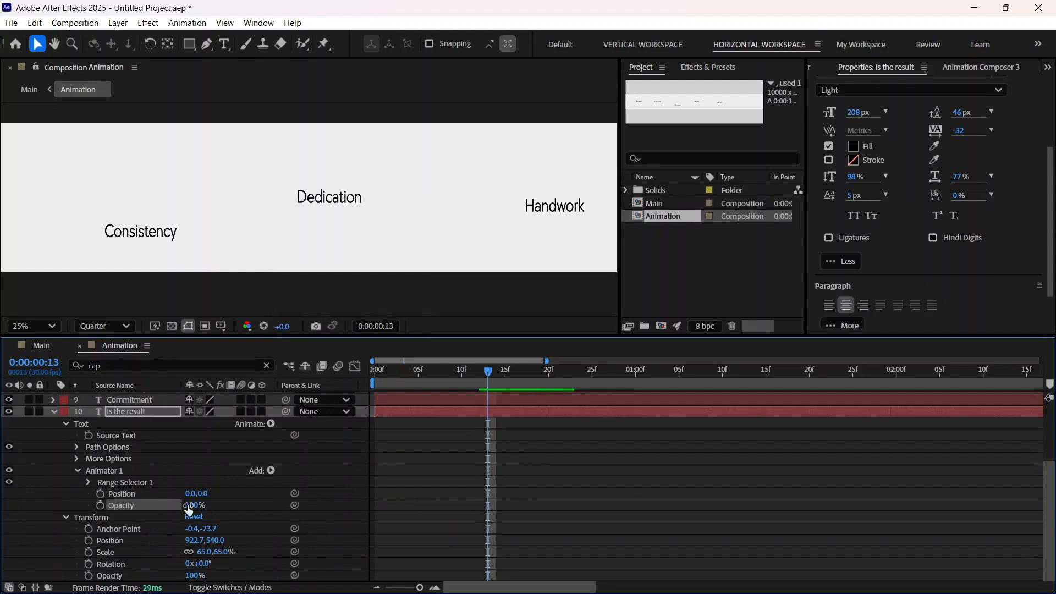
drag(195, 505, 157, 515)
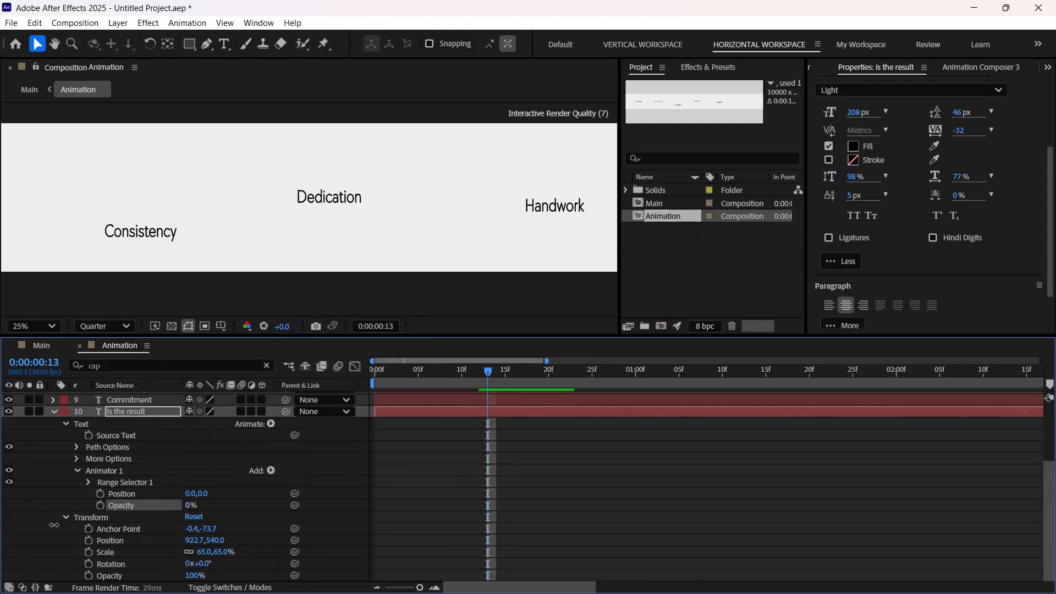
Step: Keyframe the animator's Position on the "is the result" layer at 0:00:00:13 and 0:00:00:19, keeping 0.0,0.0 at both
click(100, 494)
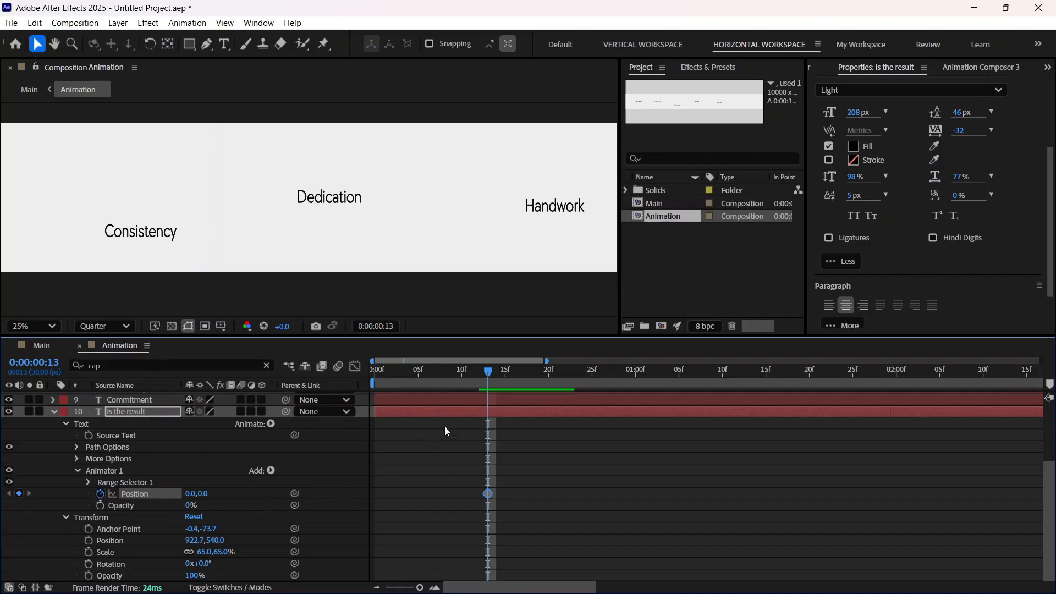
key(h)
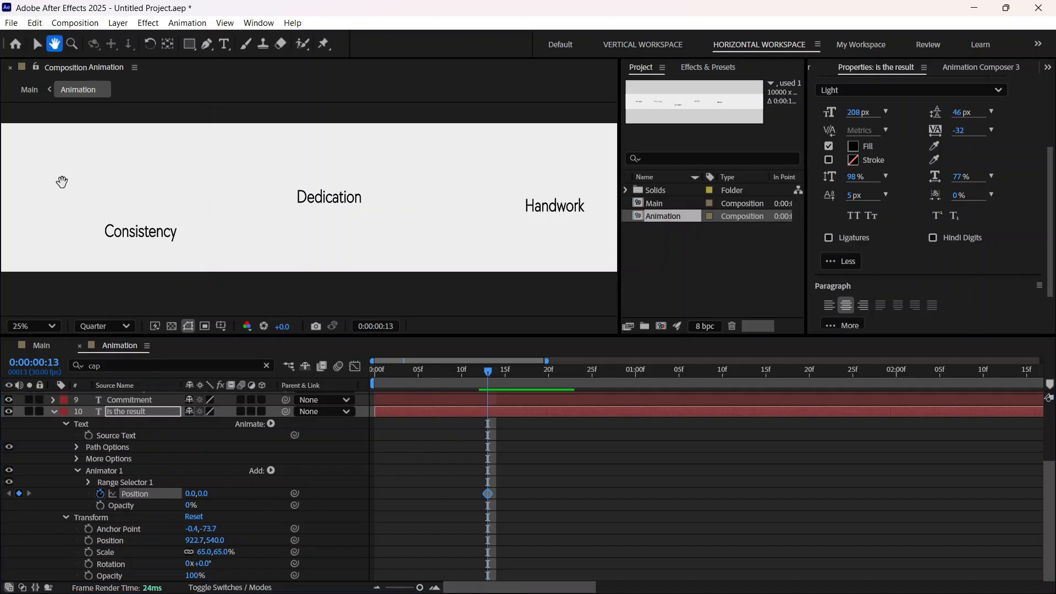
drag(61, 179, 390, 212)
drag(94, 264, 264, 259)
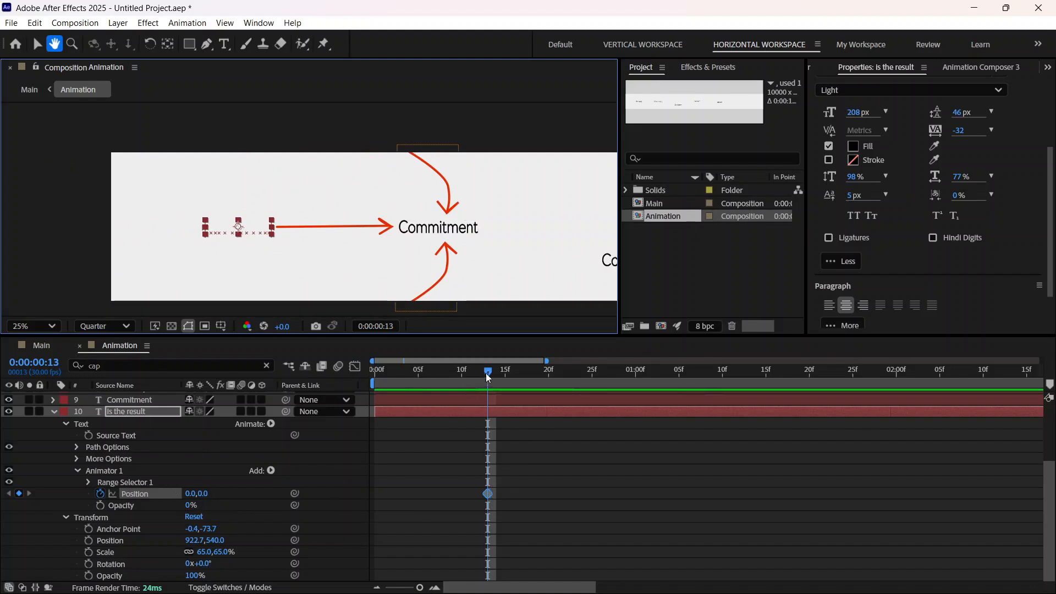
drag(488, 372, 537, 372)
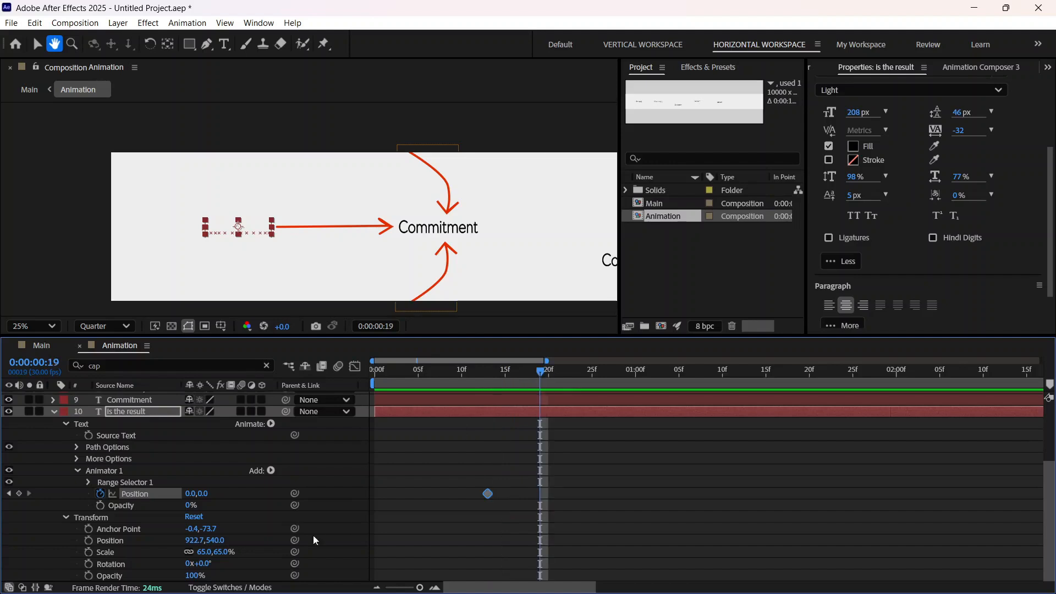
click(35, 46)
click(19, 494)
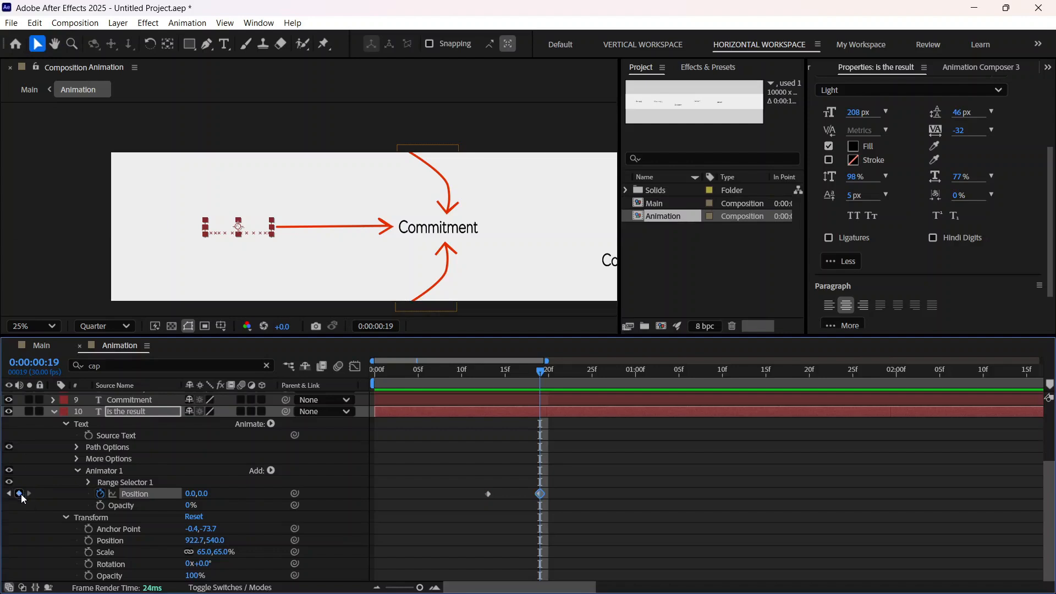
Step: Set the animator's Position keyframe at 0:00:00:13 on the "is the result" layer to 0.0,170.0
drag(538, 371, 486, 386)
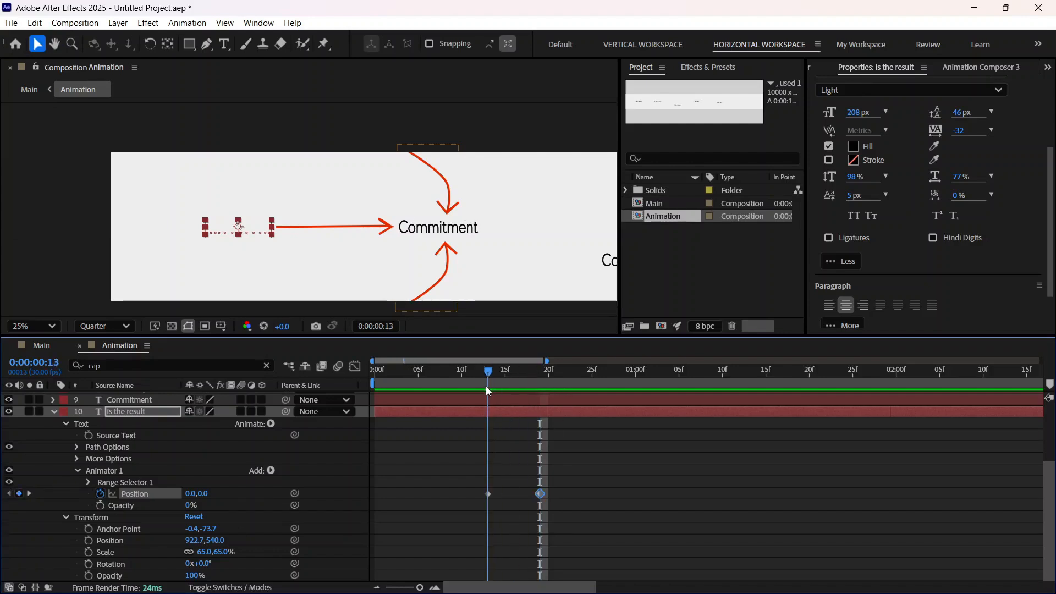
click(487, 495)
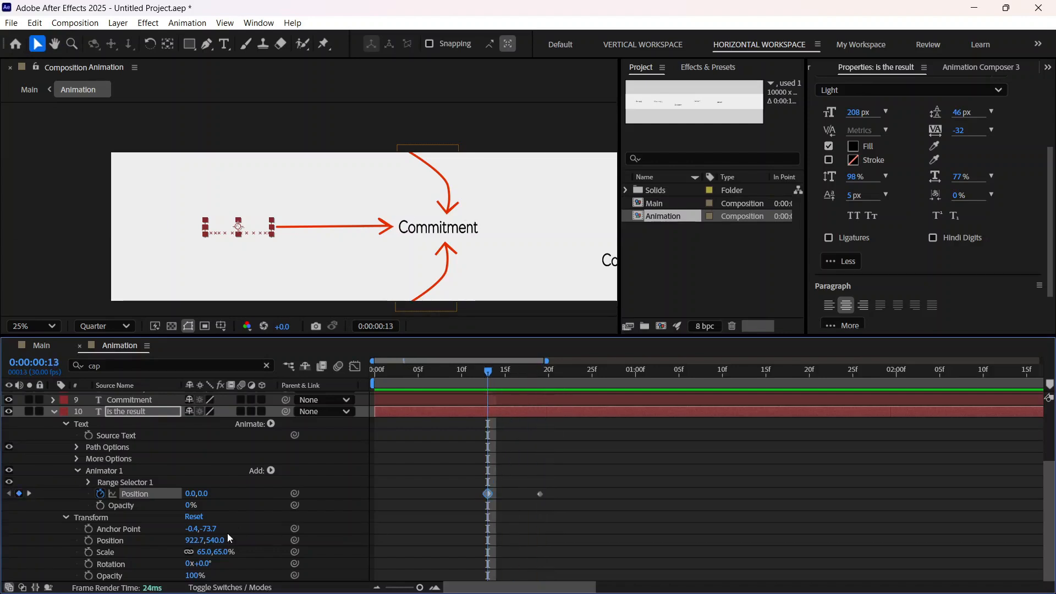
drag(206, 499, 342, 476)
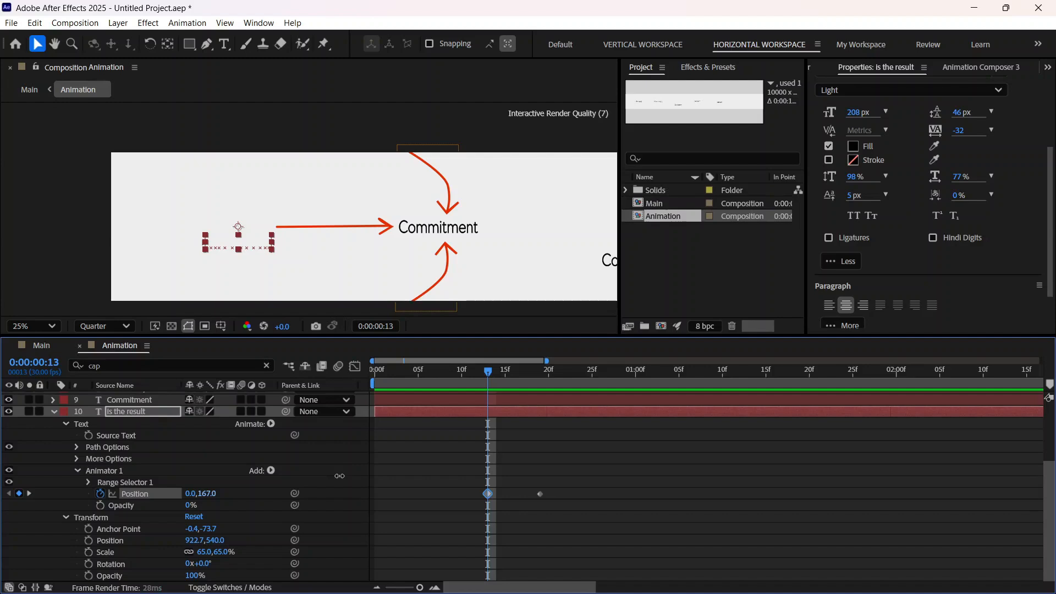
Step: Set the advanced Based On option of Range Selector 1 on the "is the result" layer to Words
click(86, 482)
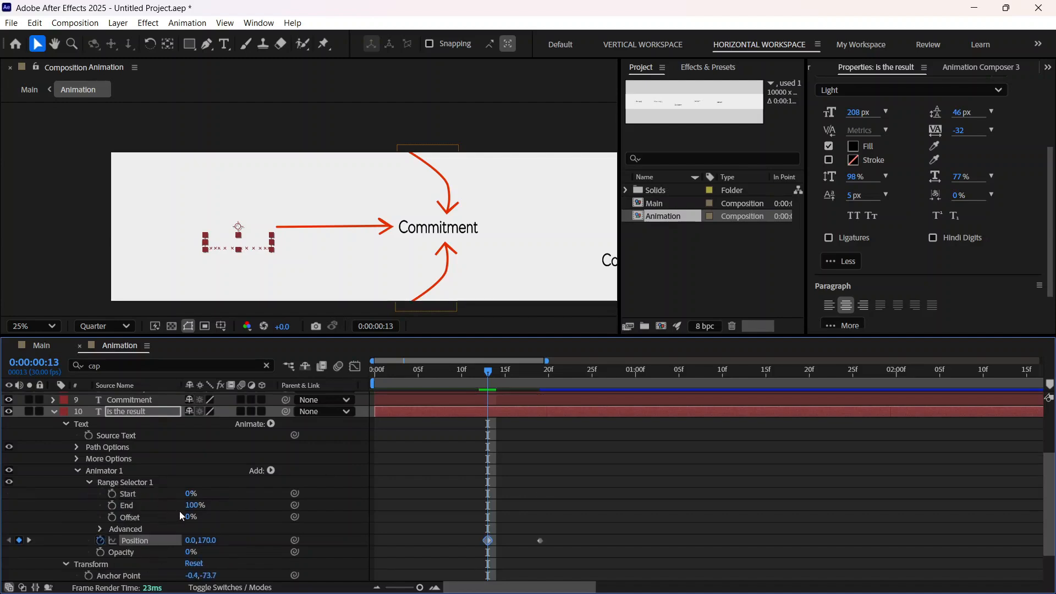
scroll(181, 515, down, 1)
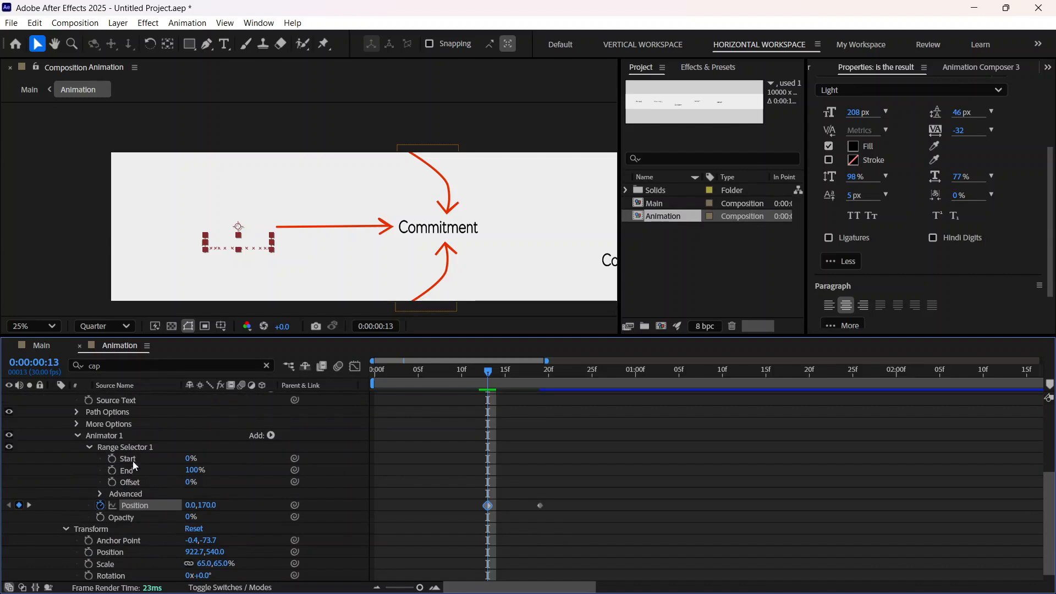
scroll(163, 542, down, 1)
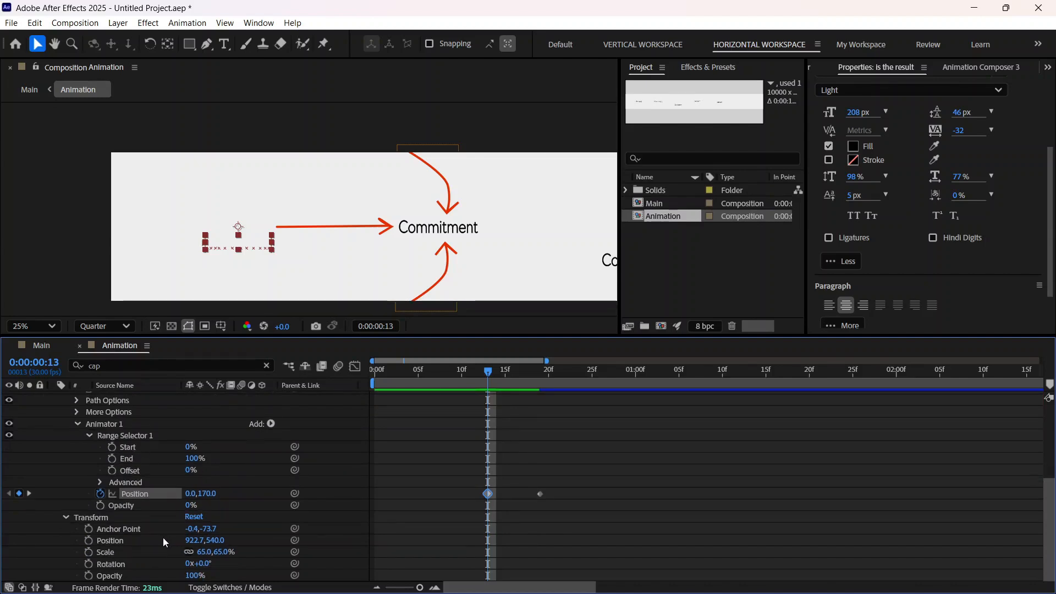
click(89, 435)
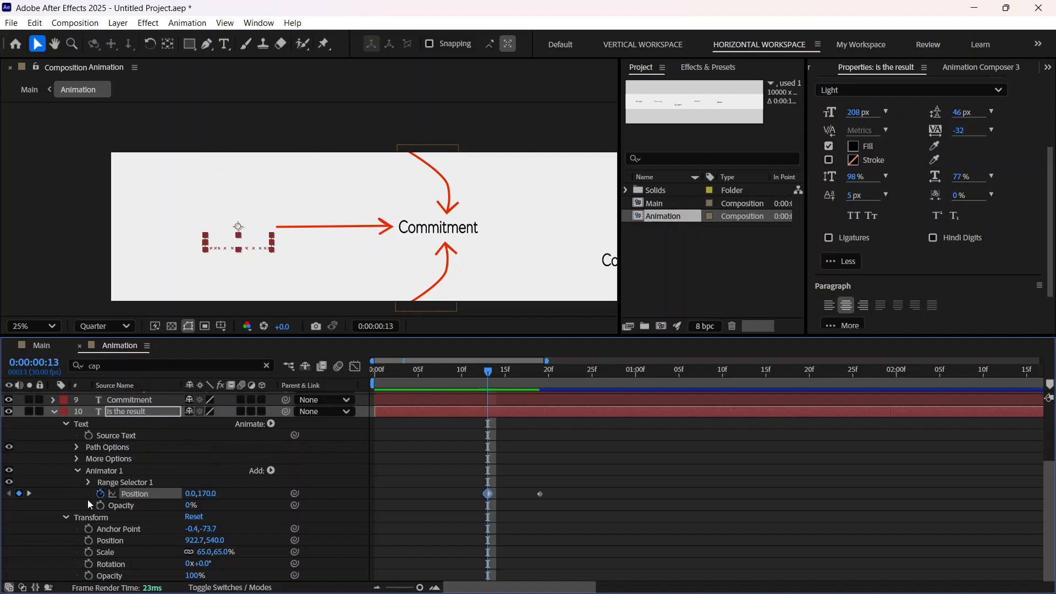
click(66, 517)
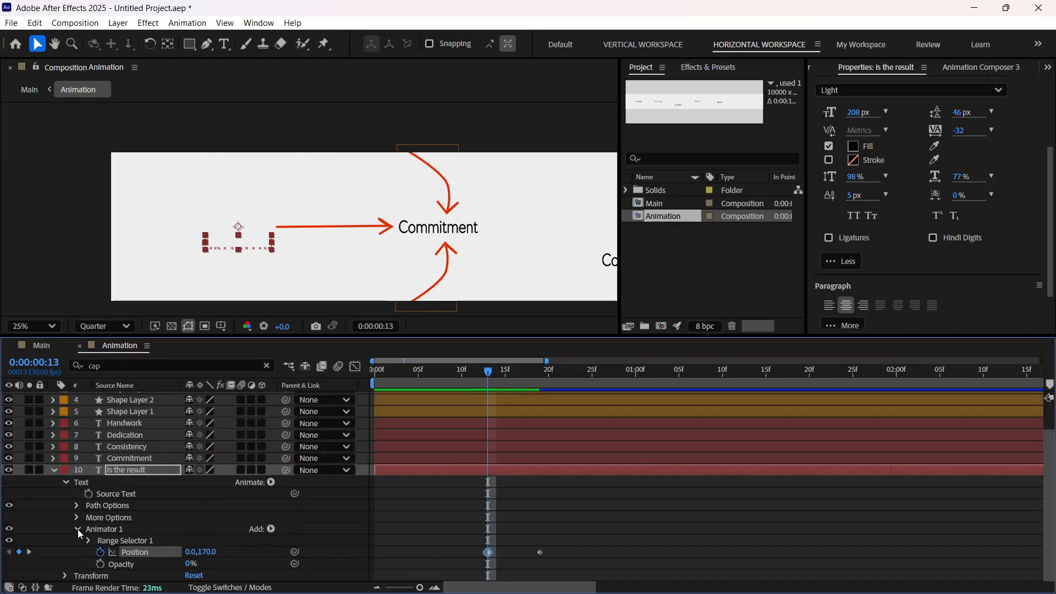
click(89, 540)
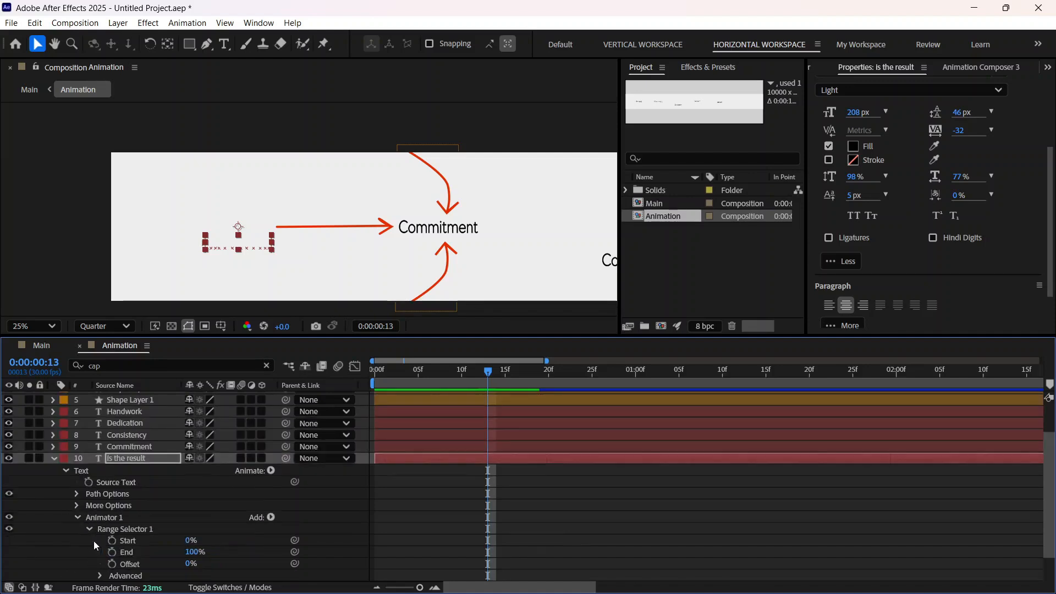
click(100, 541)
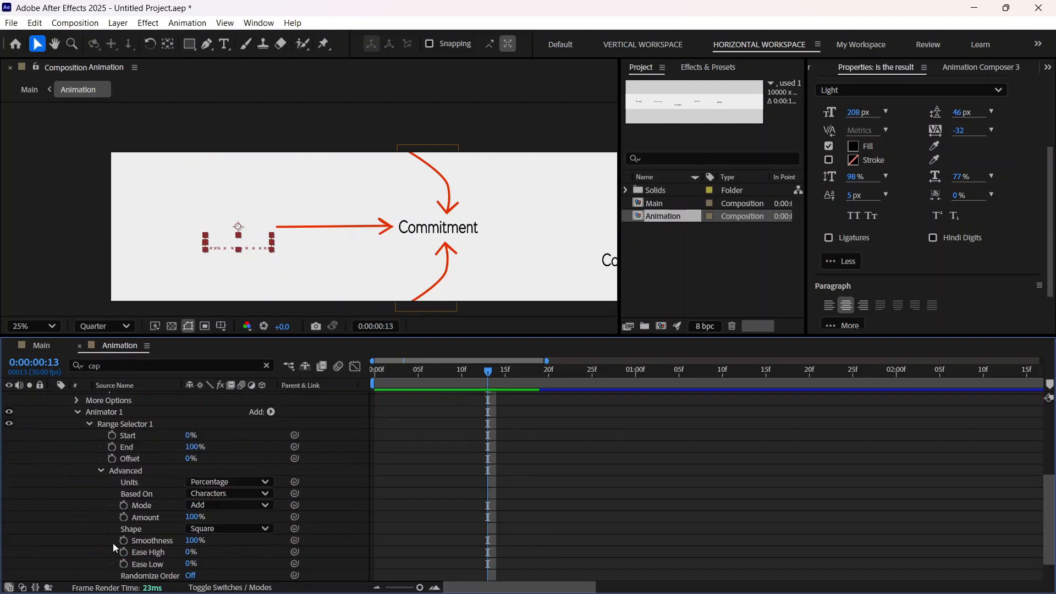
click(223, 499)
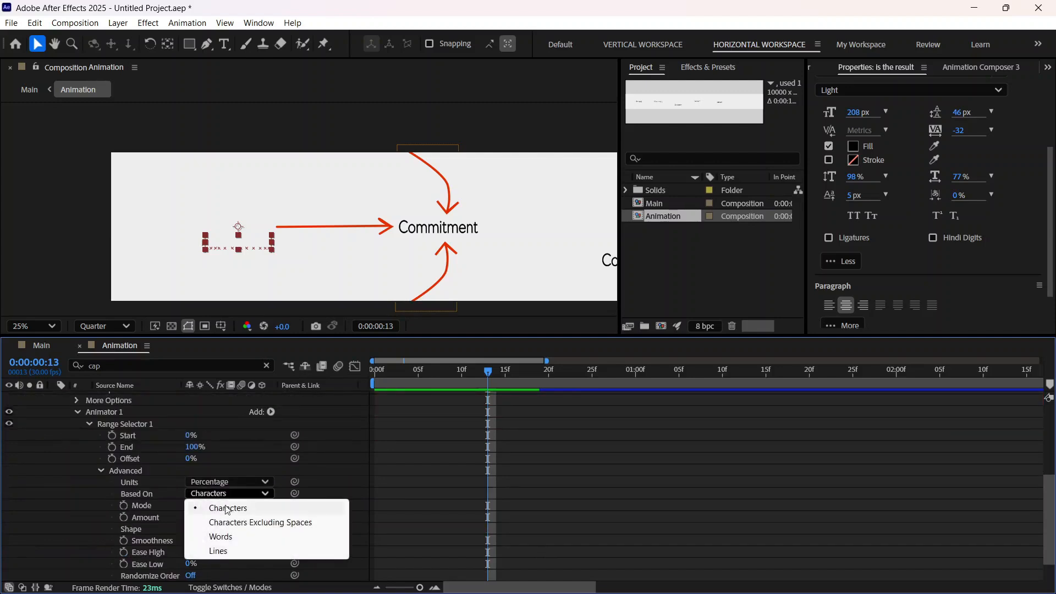
click(227, 536)
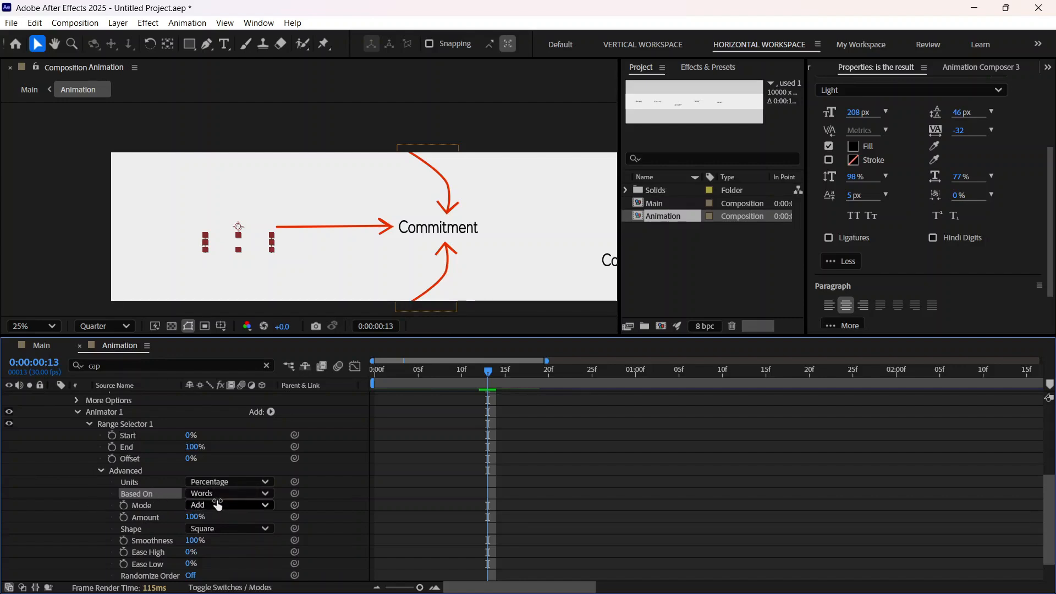
click(101, 470)
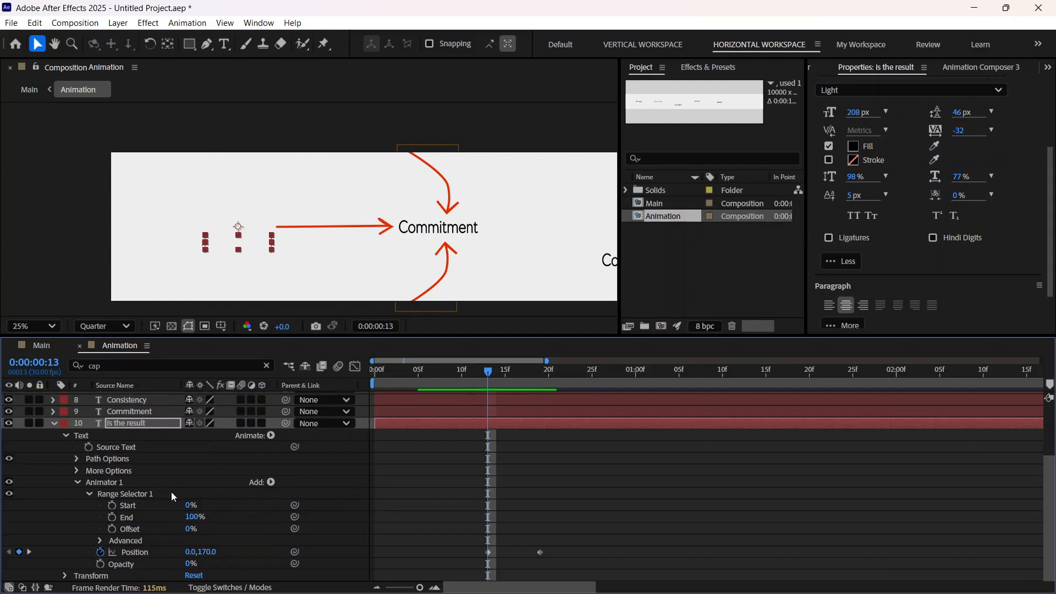
Step: Keyframe the Range Selector's Start on the "is the result" layer at 0% at 0:00:00:13 and 100% at 0:00:00:19
click(111, 505)
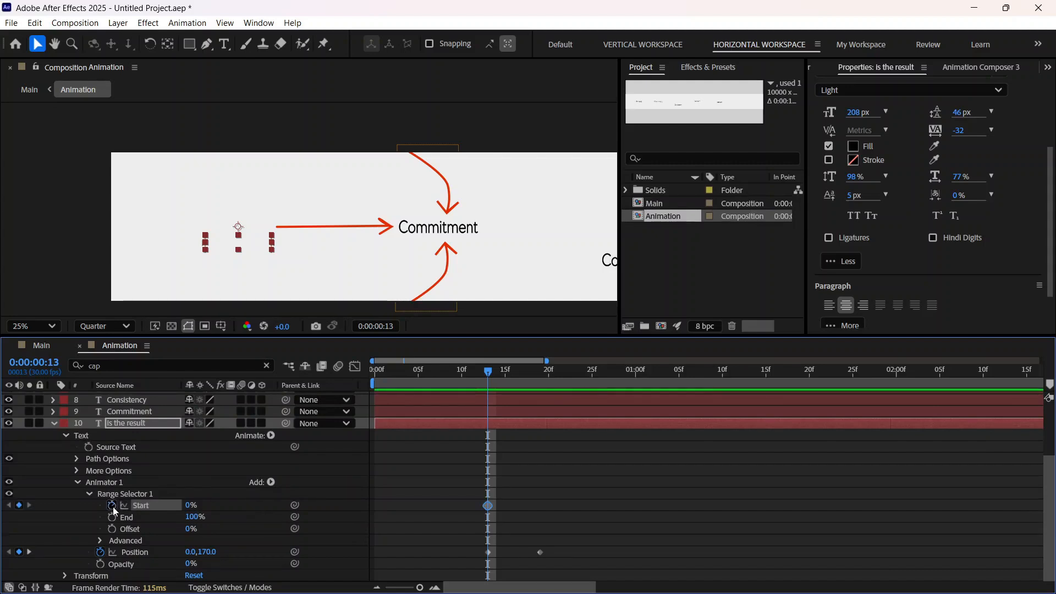
drag(489, 375, 543, 379)
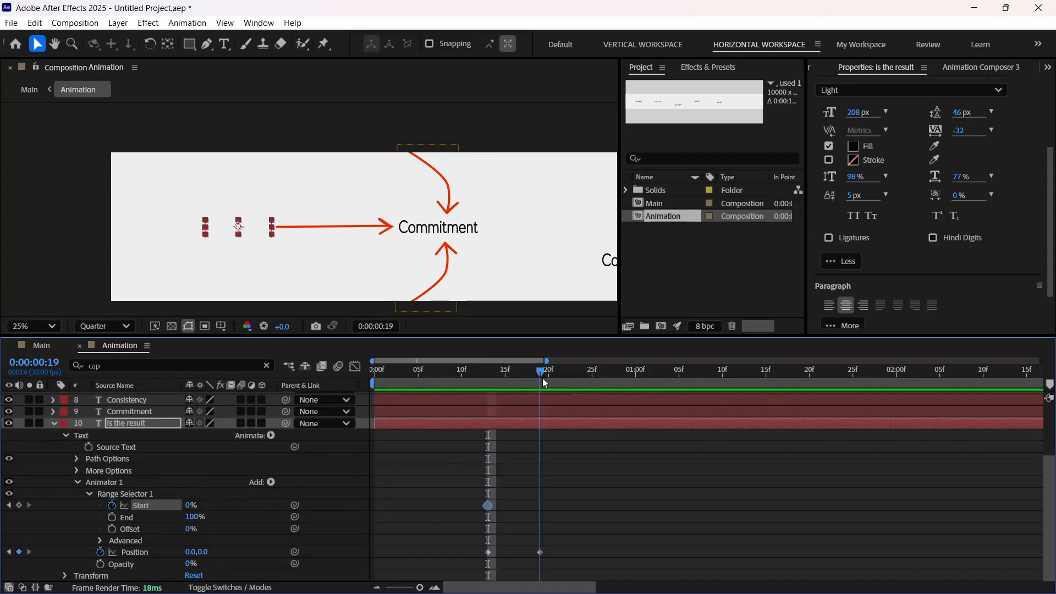
click(191, 505)
text(100)
key(Return)
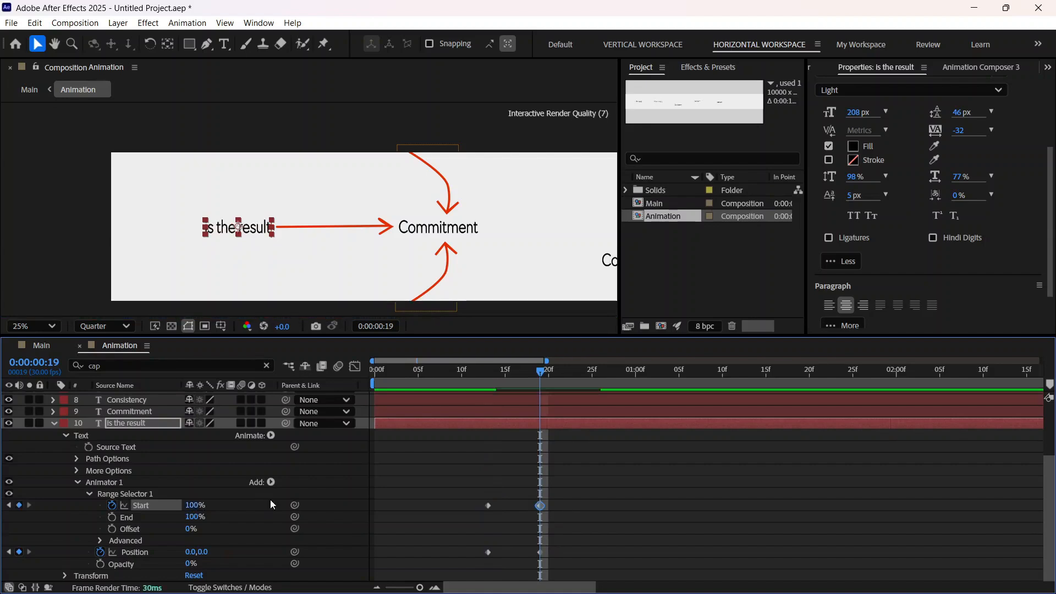
Step: Play back the word-by-word reveal of the "is the result" layer from 0:00:00:10 to check its timing
drag(540, 374, 463, 393)
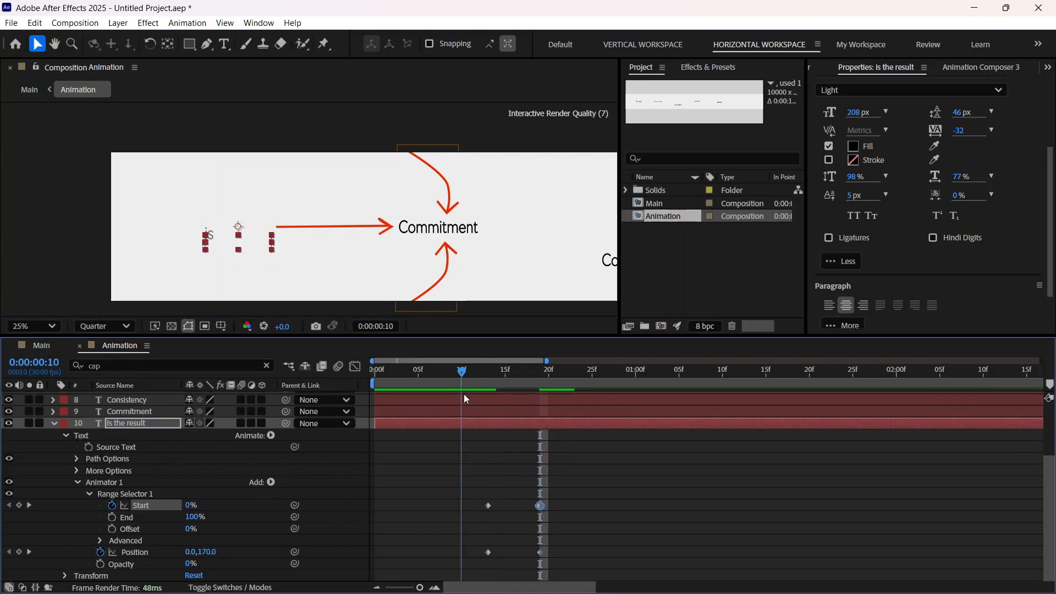
key(space)
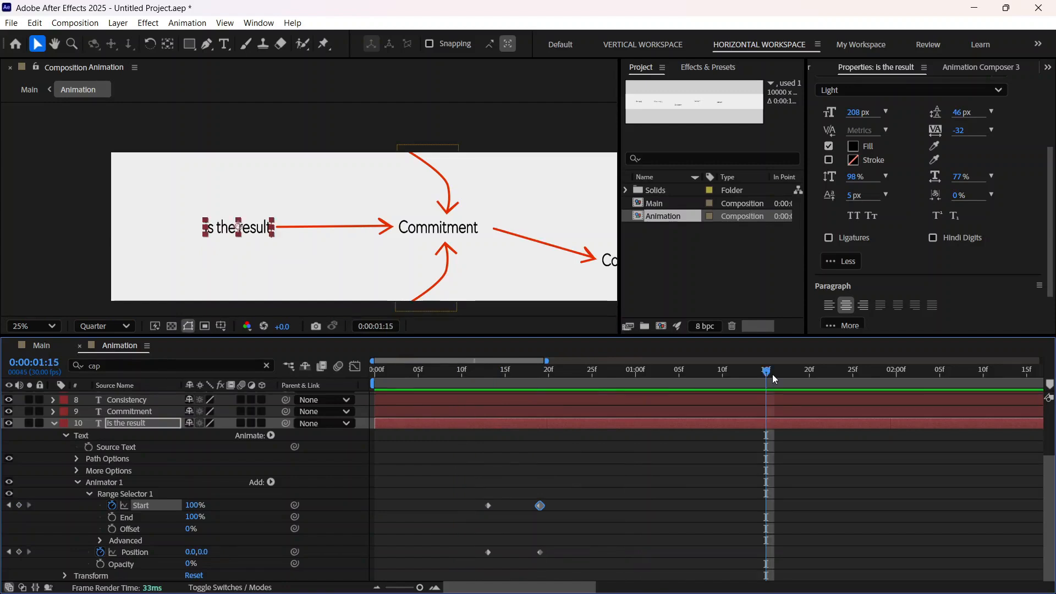
key(Page_Up)
key(space)
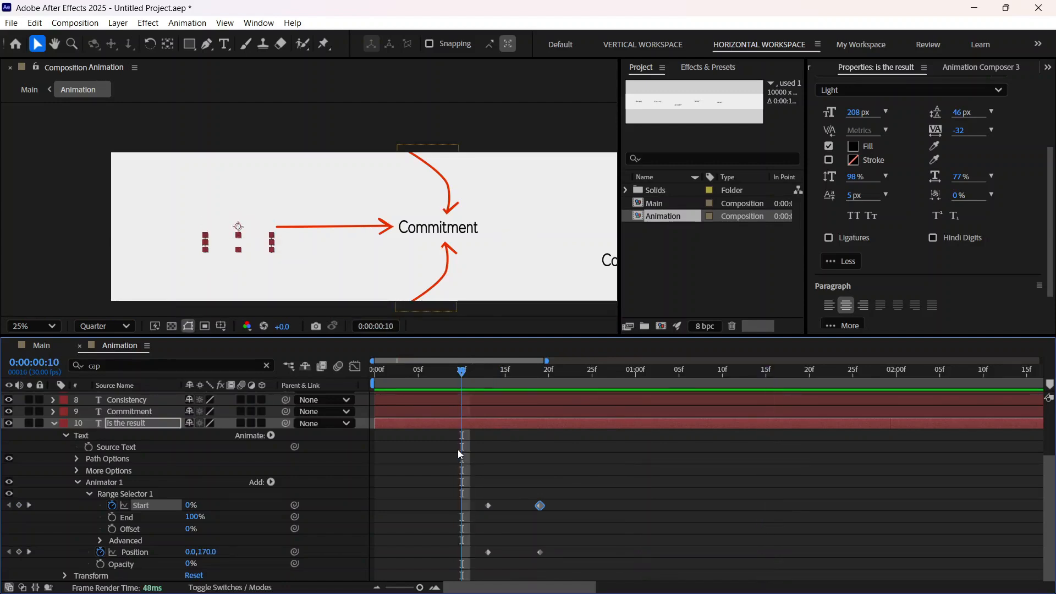
key(space)
key(space)
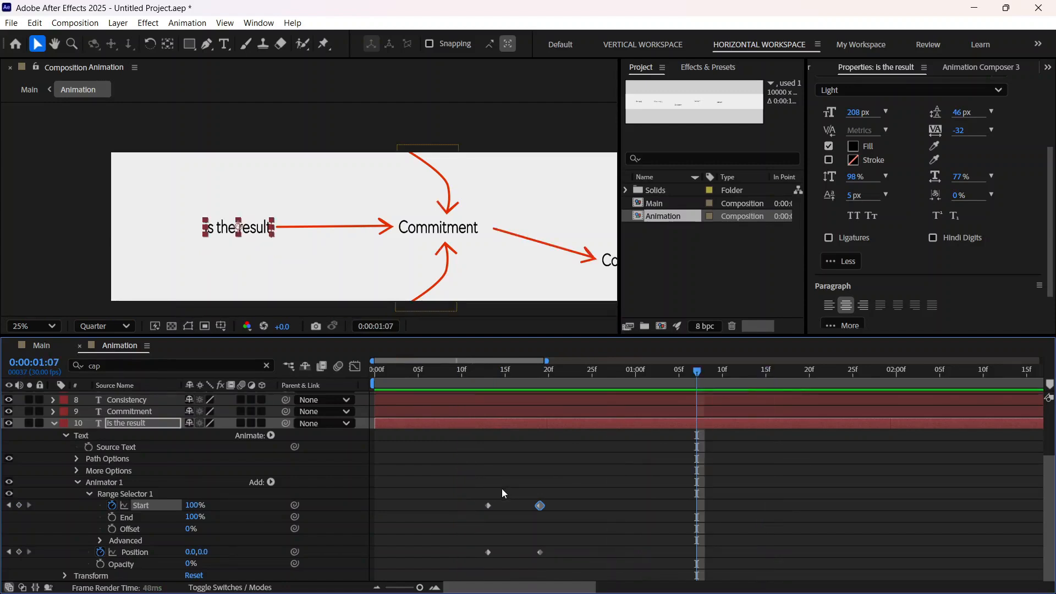
drag(696, 372, 558, 435)
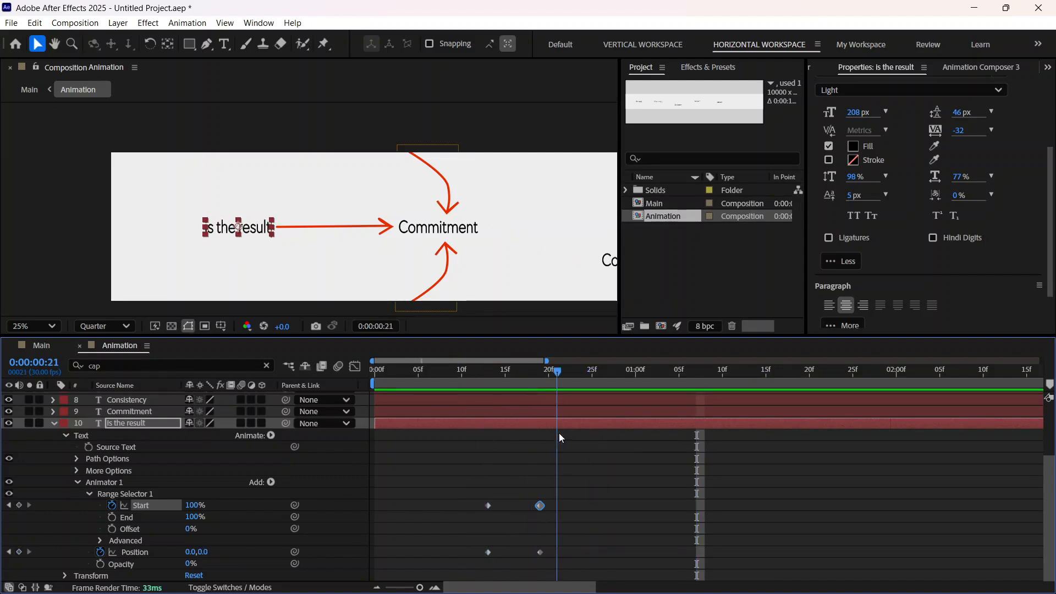
Step: Move the Start and animator Position keyframes of the "is the result" layer together to 0:00:00:10 and 0:00:00:16
drag(615, 553, 464, 510)
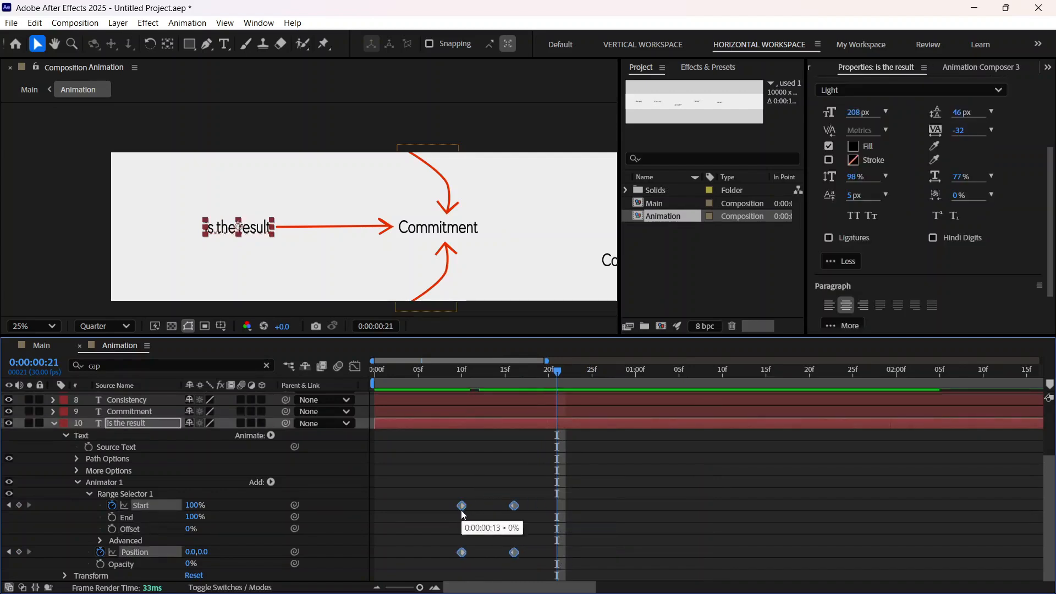
scroll(555, 417, up, 5)
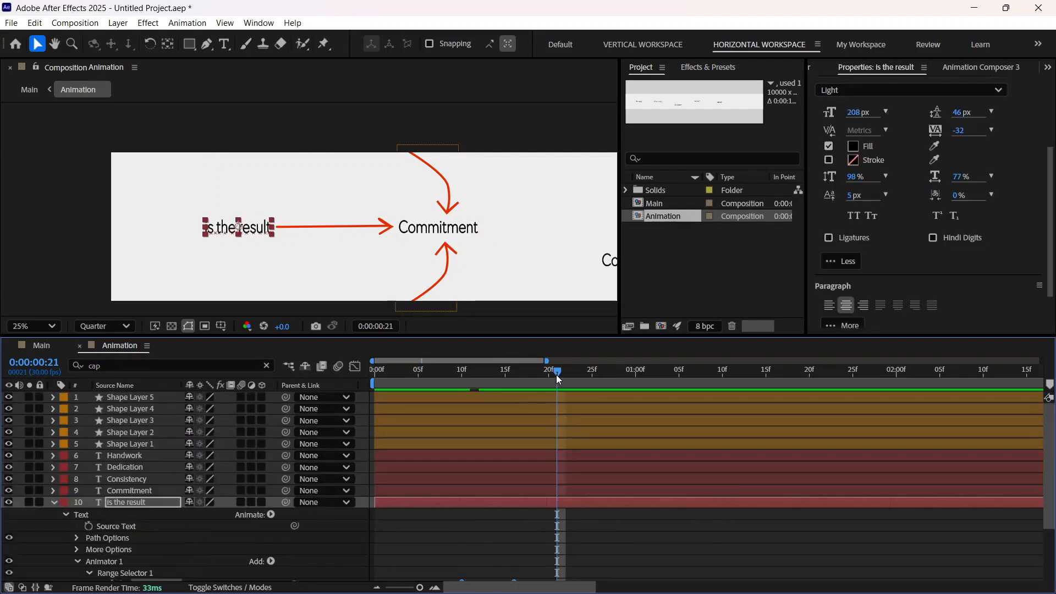
scroll(565, 444, down, 5)
Step: Preview the retimed "is the result" reveal against the arrows drawing on, starting around 0:00:00:06
drag(557, 373, 435, 414)
key(space)
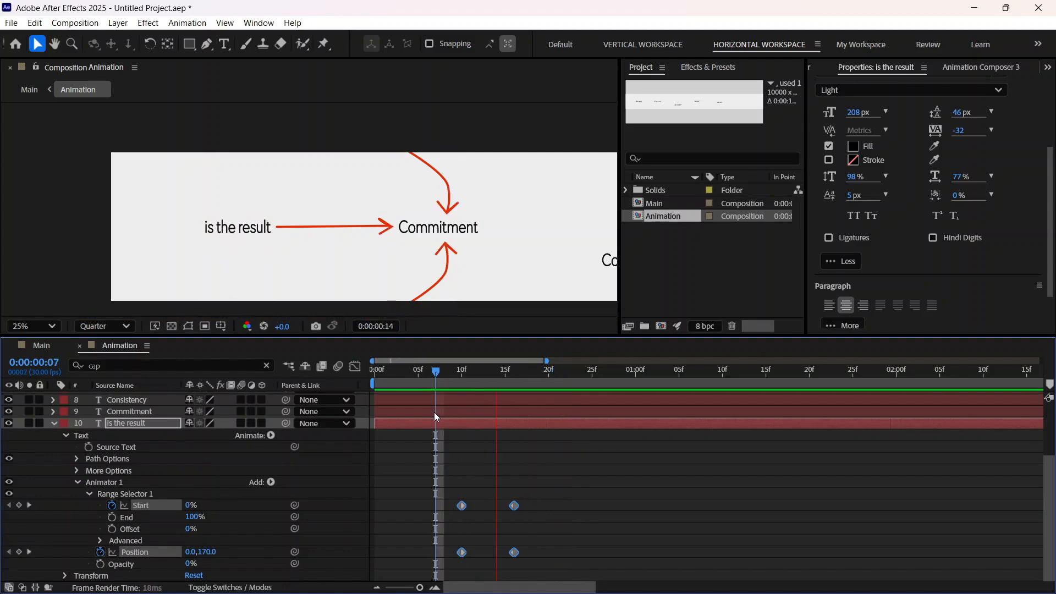
key(space)
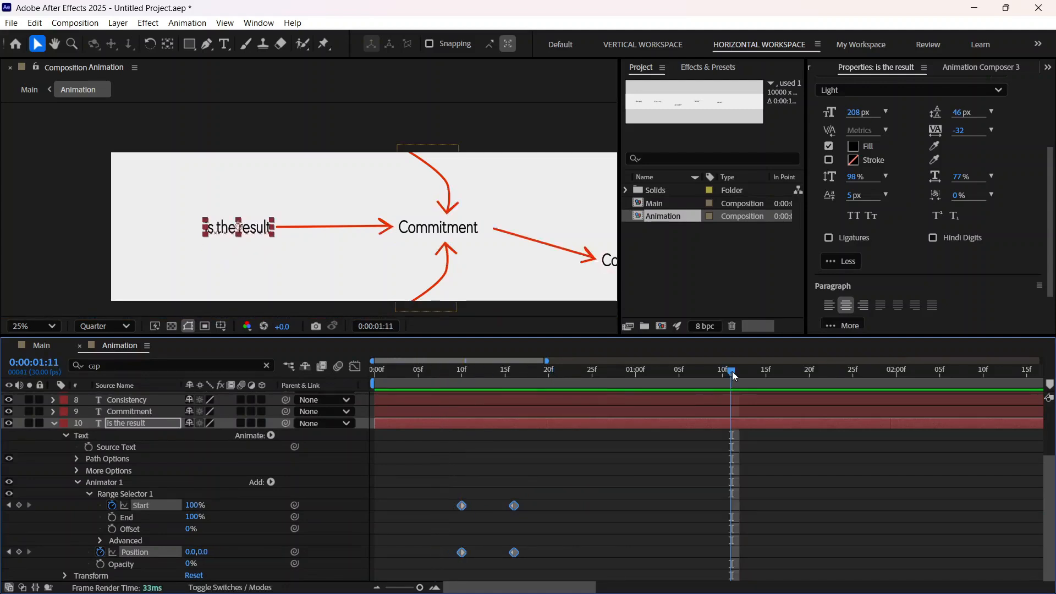
click(461, 371)
drag(460, 425, 447, 427)
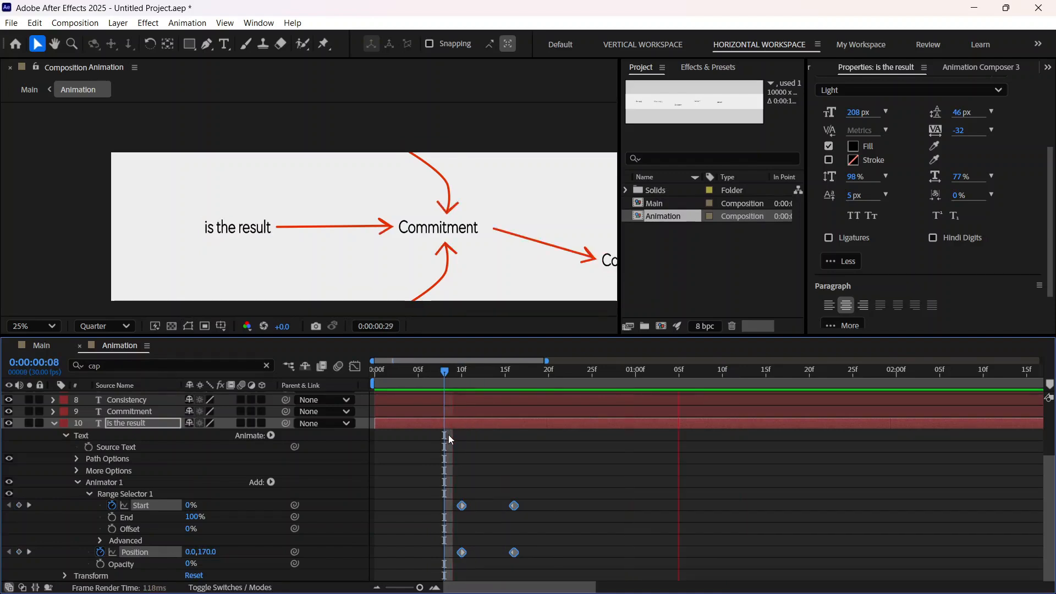
click(768, 372)
drag(643, 409, 428, 464)
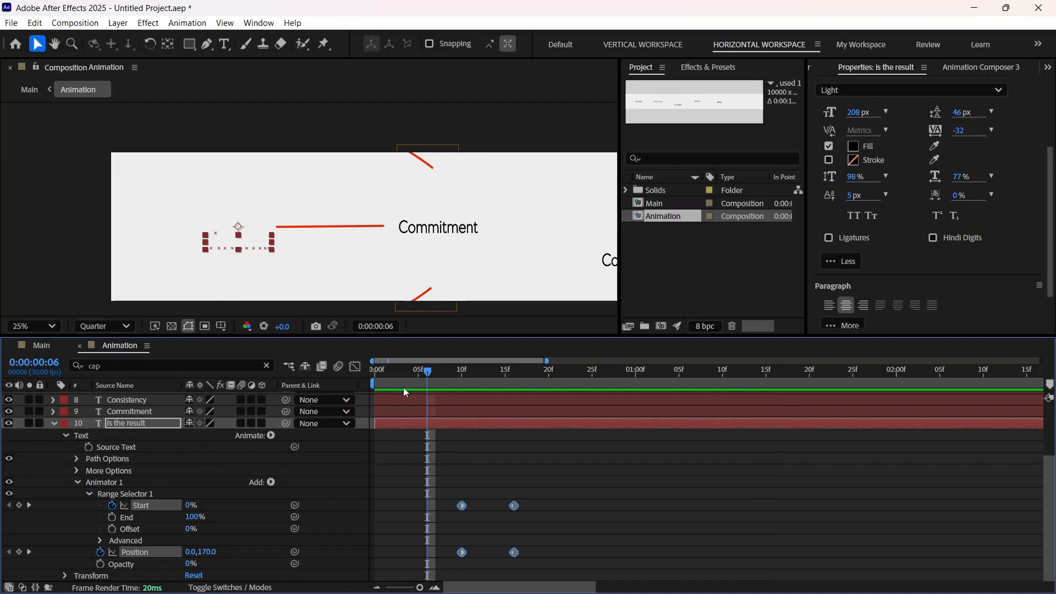
mouse_move(429, 372)
mouse_down()
mouse_move(404, 375)
mouse_move(428, 380)
mouse_up()
key(space)
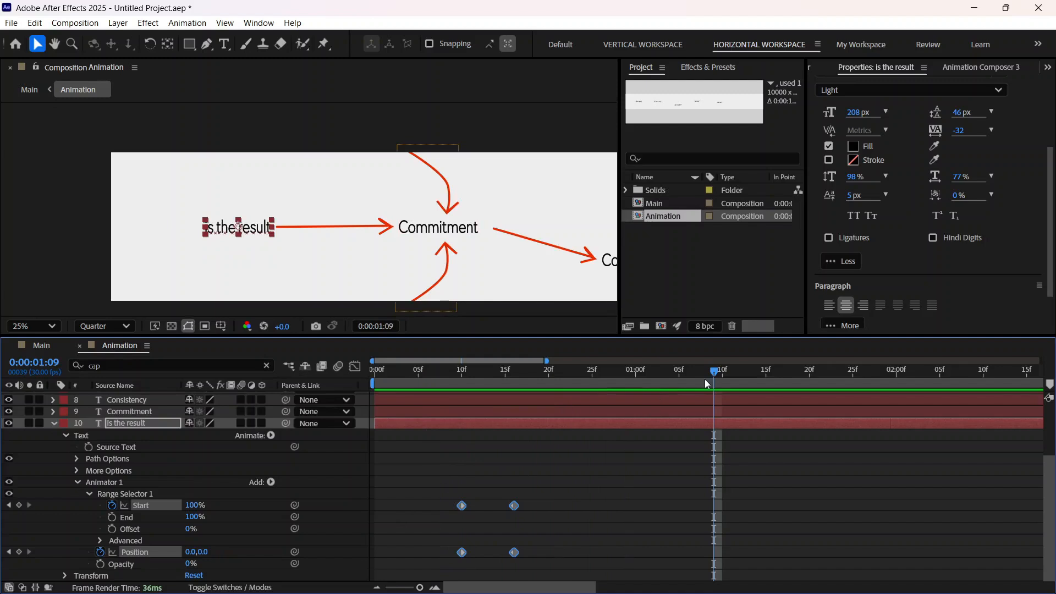
Step: Add the word "of" to the end of the "is the result" text so it reads "is the result of"
click(52, 423)
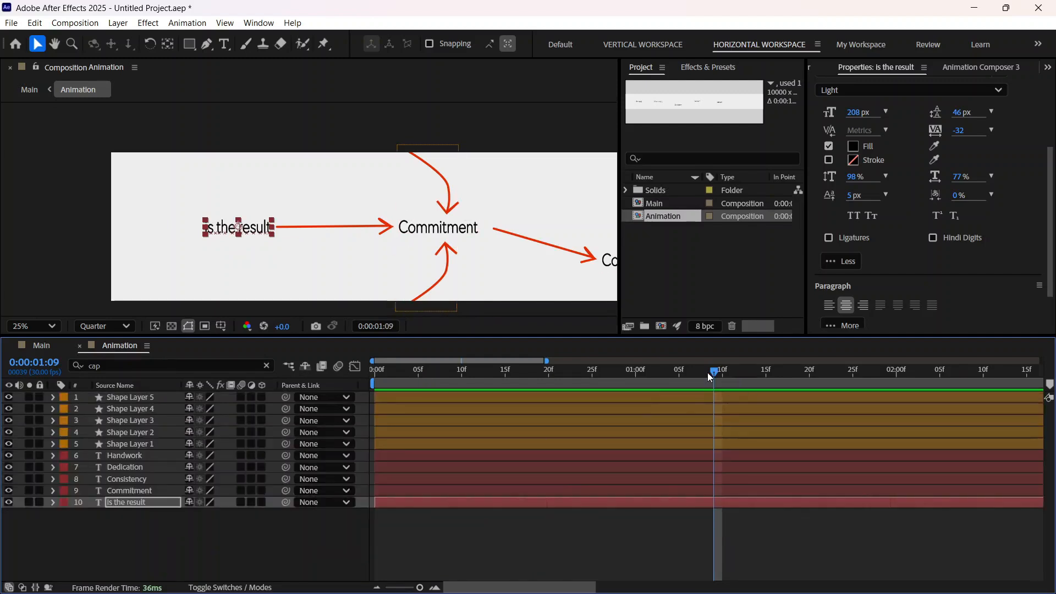
drag(708, 372, 455, 473)
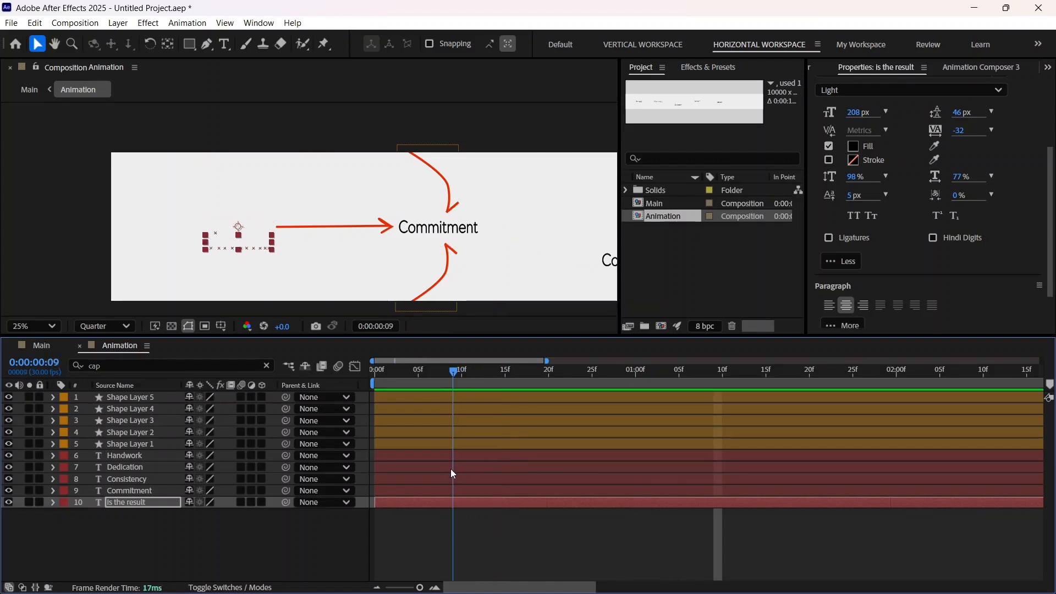
click(52, 503)
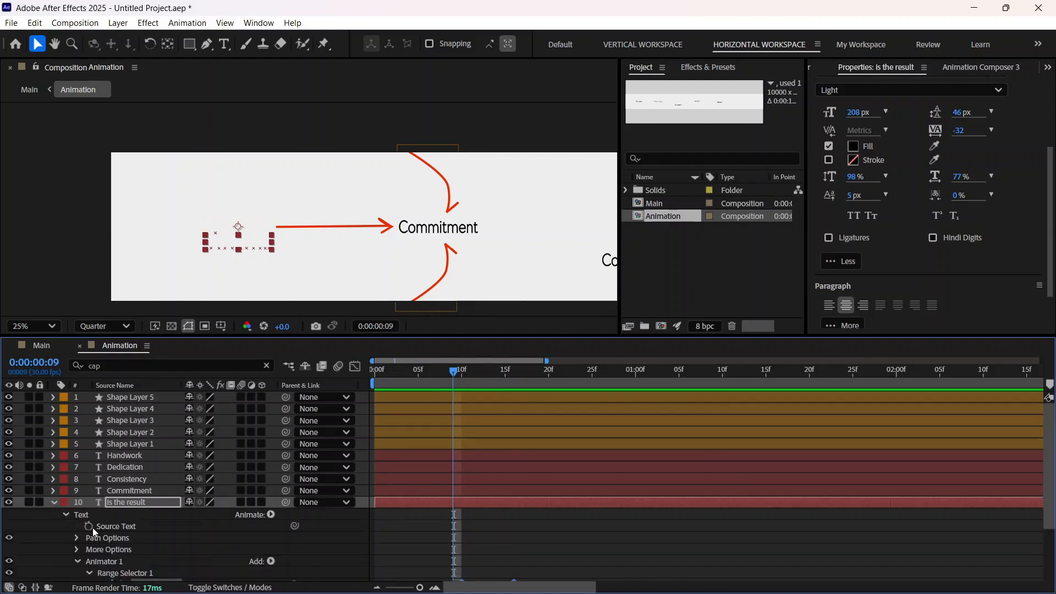
scroll(145, 531, down, 1)
double_click(139, 467)
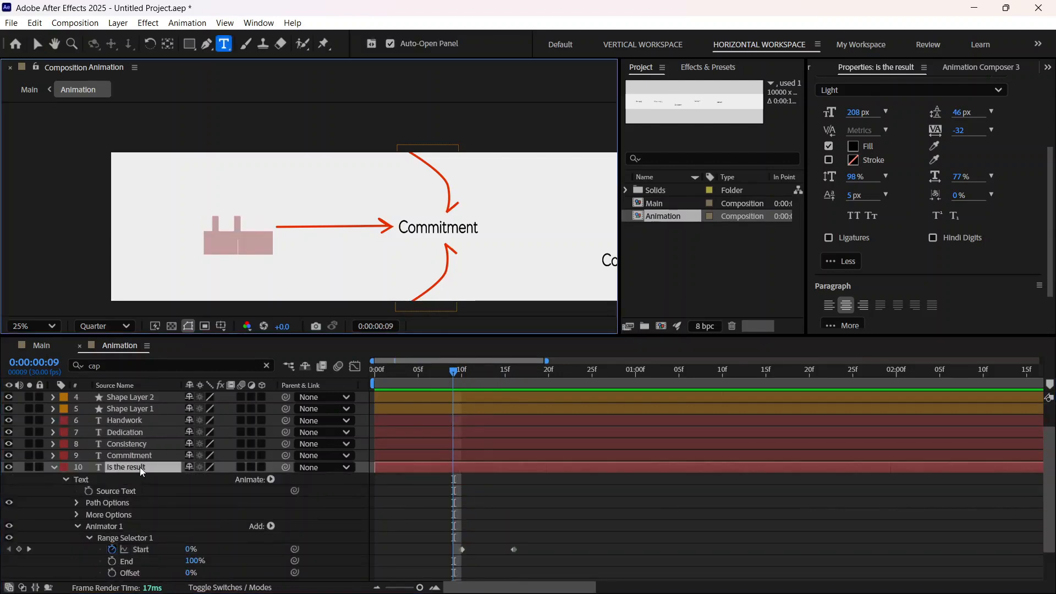
click(245, 246)
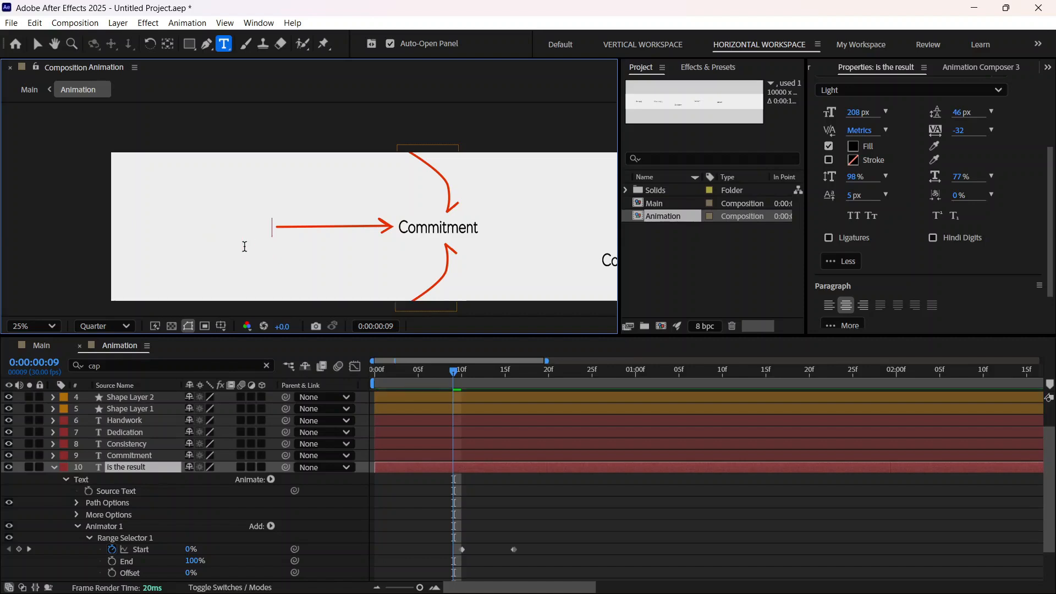
text(of)
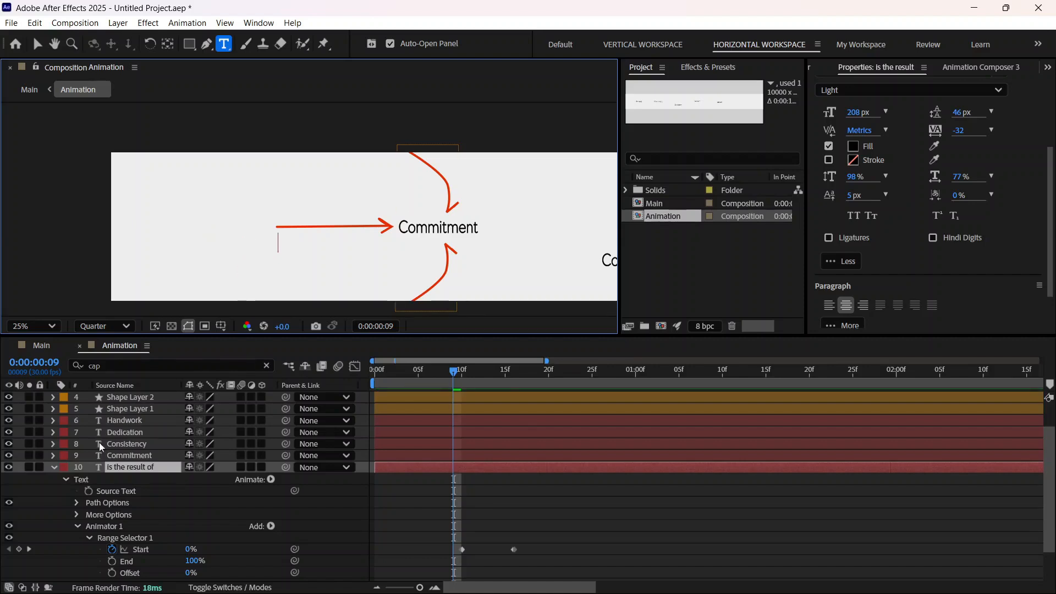
click(53, 467)
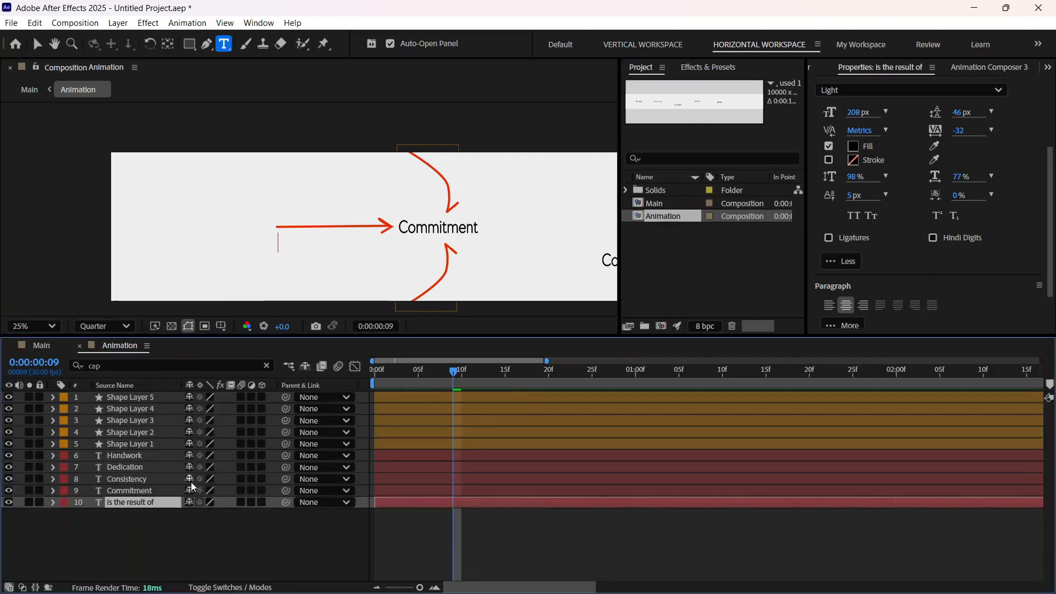
click(167, 523)
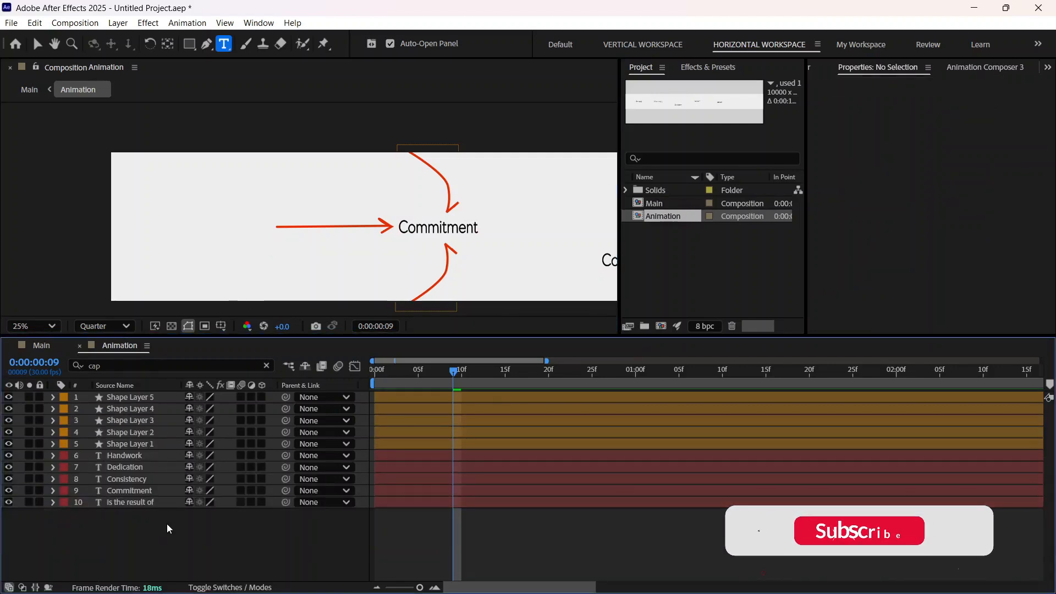
Step: Shift the "is the result of" text layer left to Position 852.7, 540.0 and play back the animation to check it against the arrow
click(160, 502)
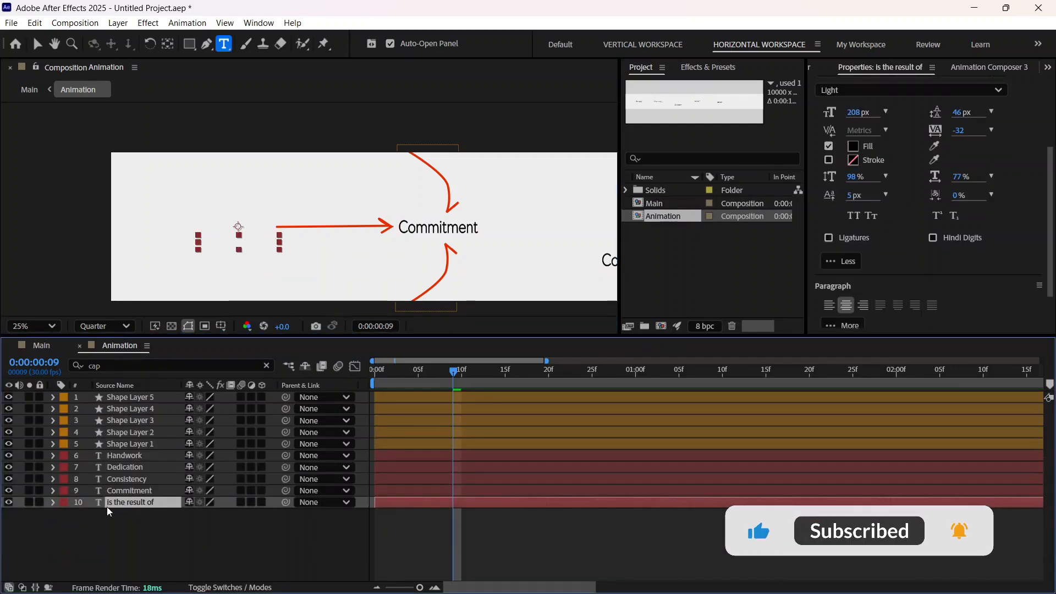
key(p)
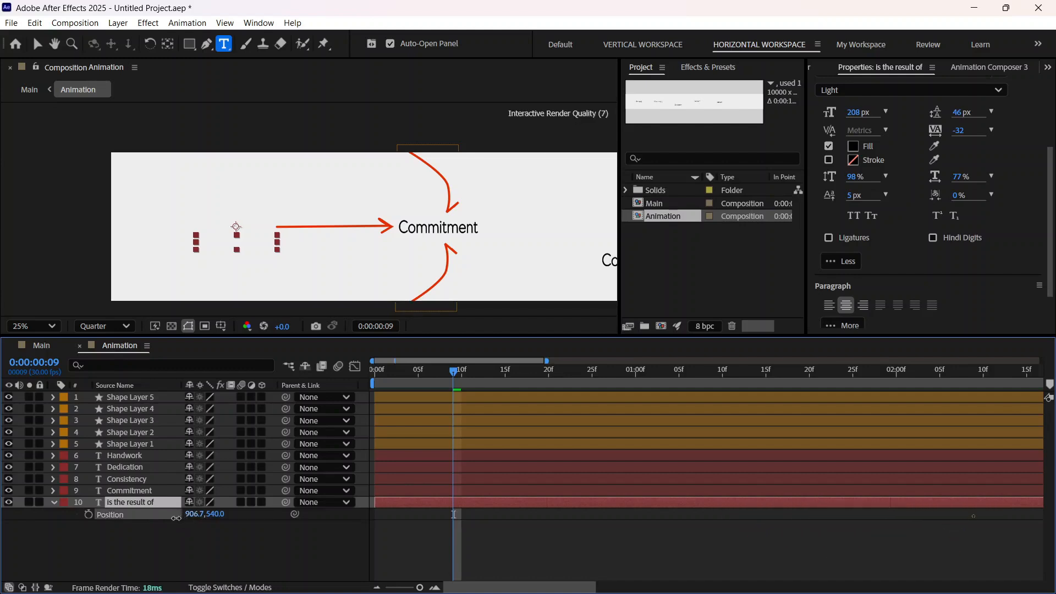
drag(176, 518, 148, 521)
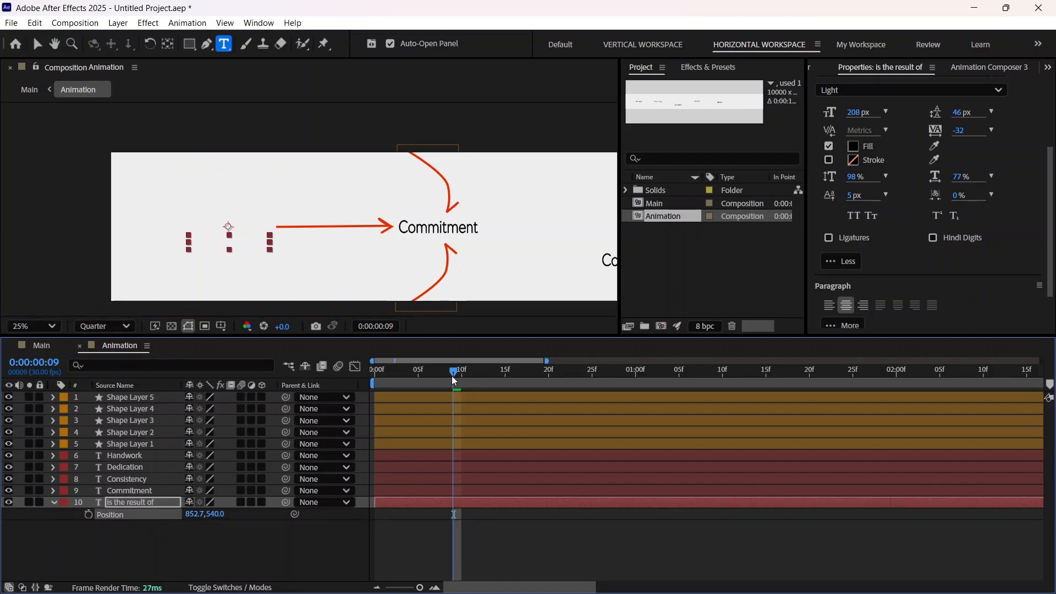
key(space)
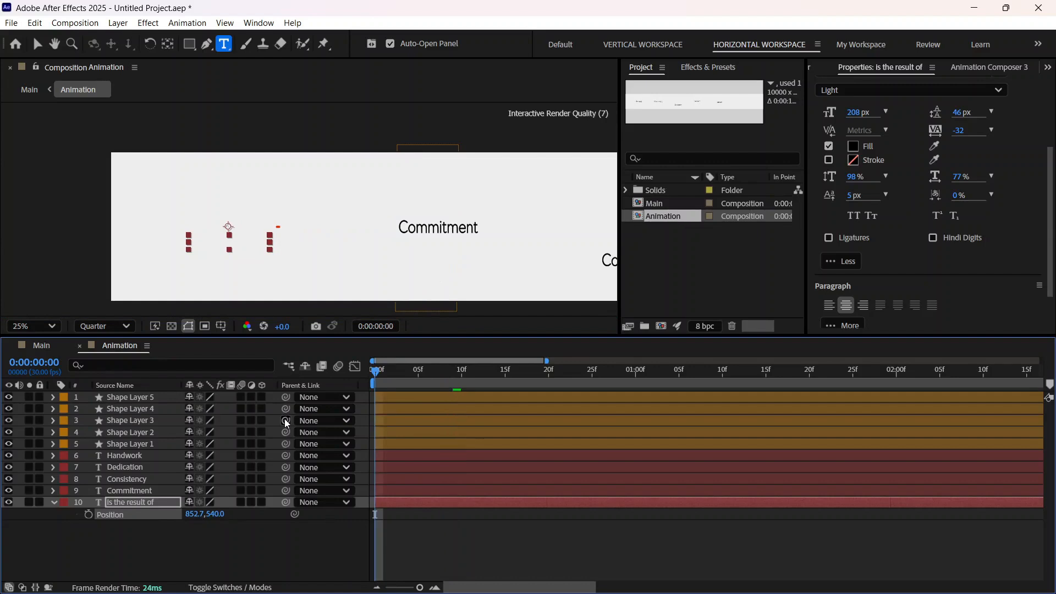
key(space)
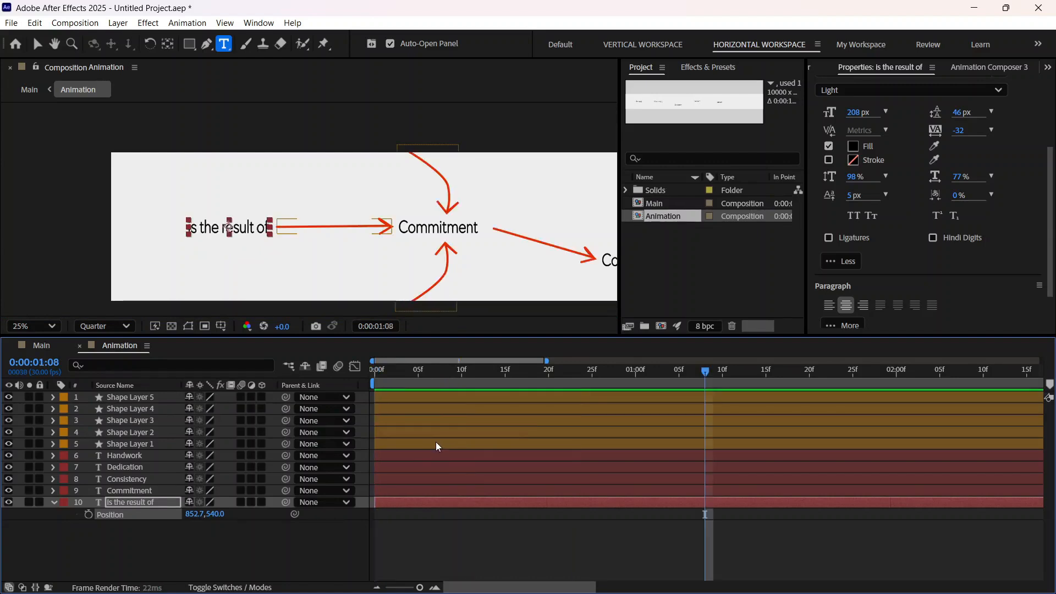
key(space)
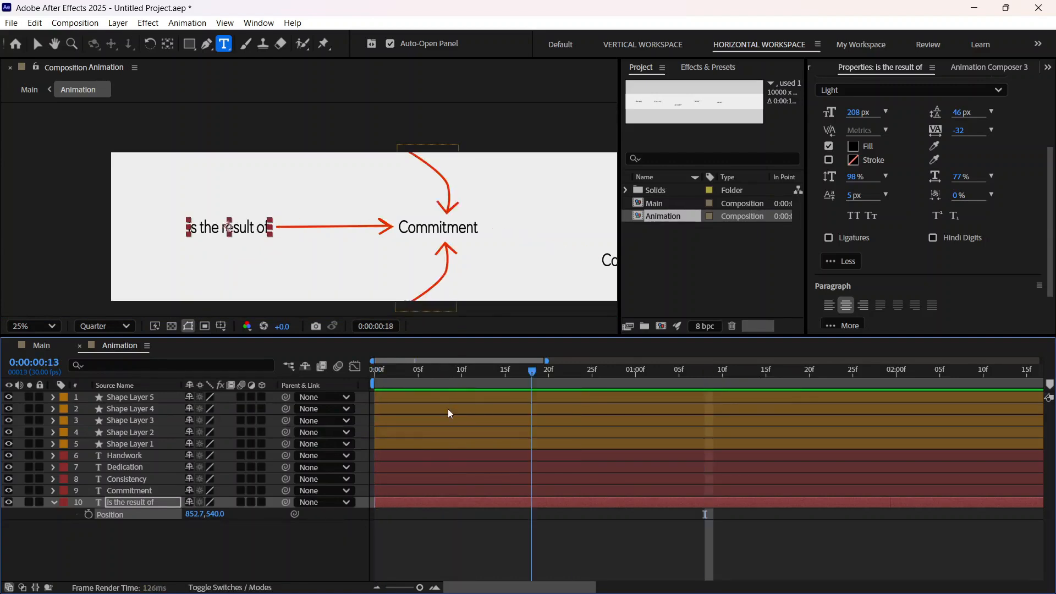
Step: Move Shape Layer 1's Trim Paths Start keyframes together so the first sits at 0:00:00:17, and play back the arrow's draw-on
drag(455, 411, 520, 405)
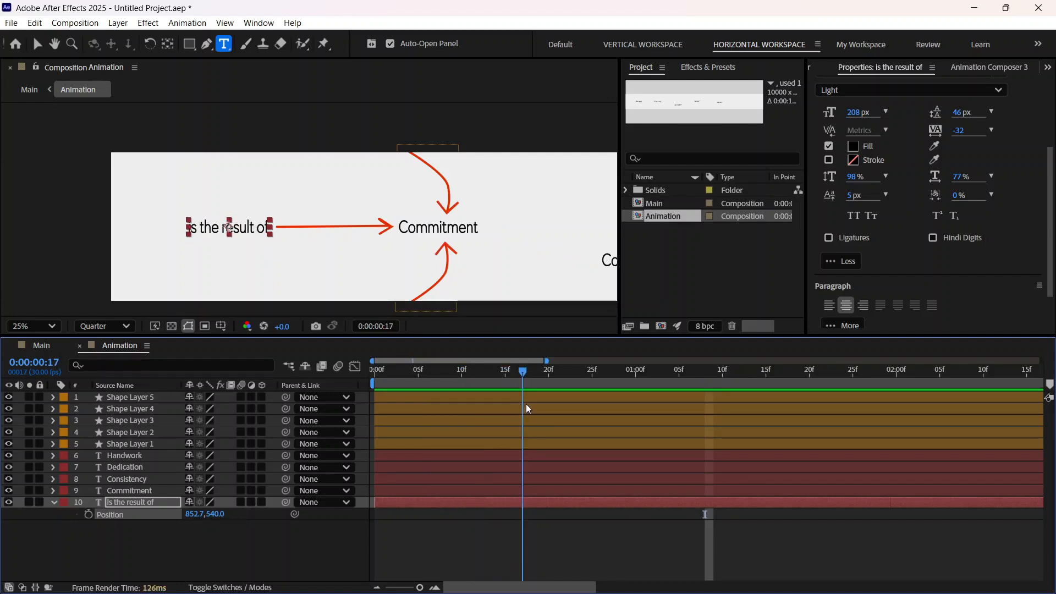
click(120, 444)
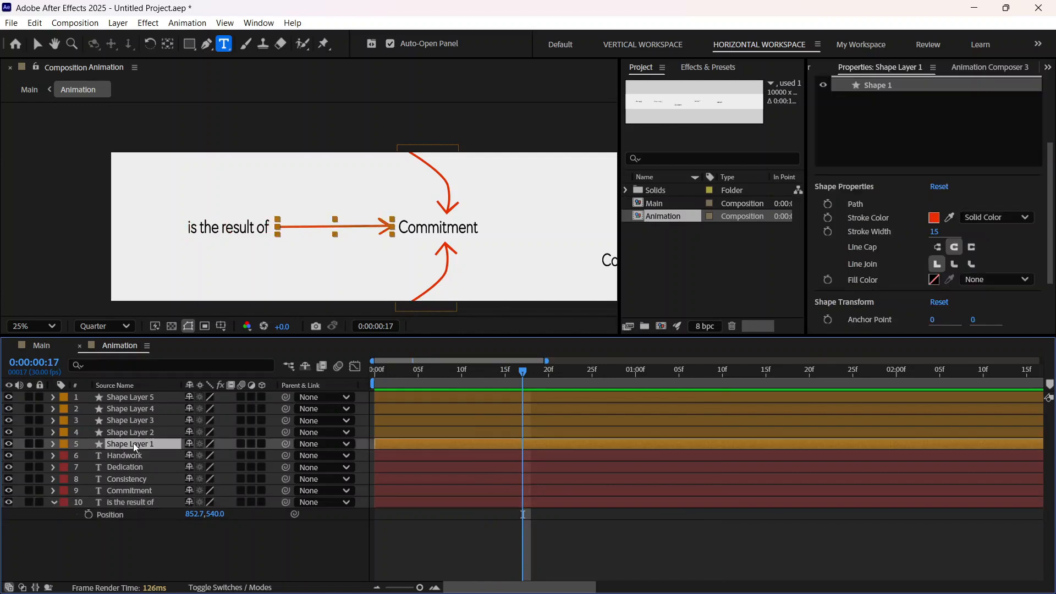
click(53, 444)
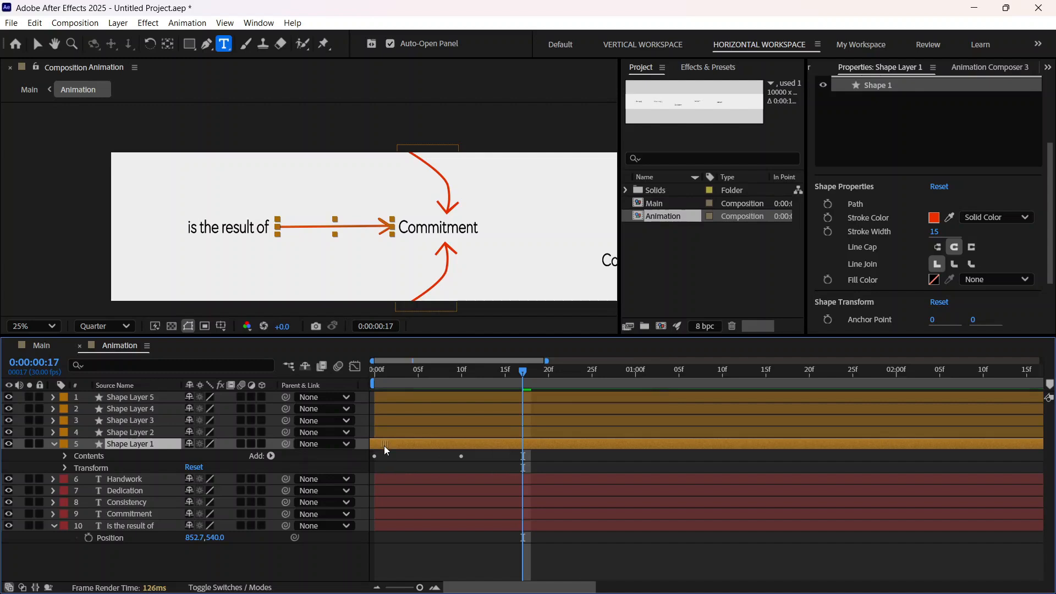
click(65, 456)
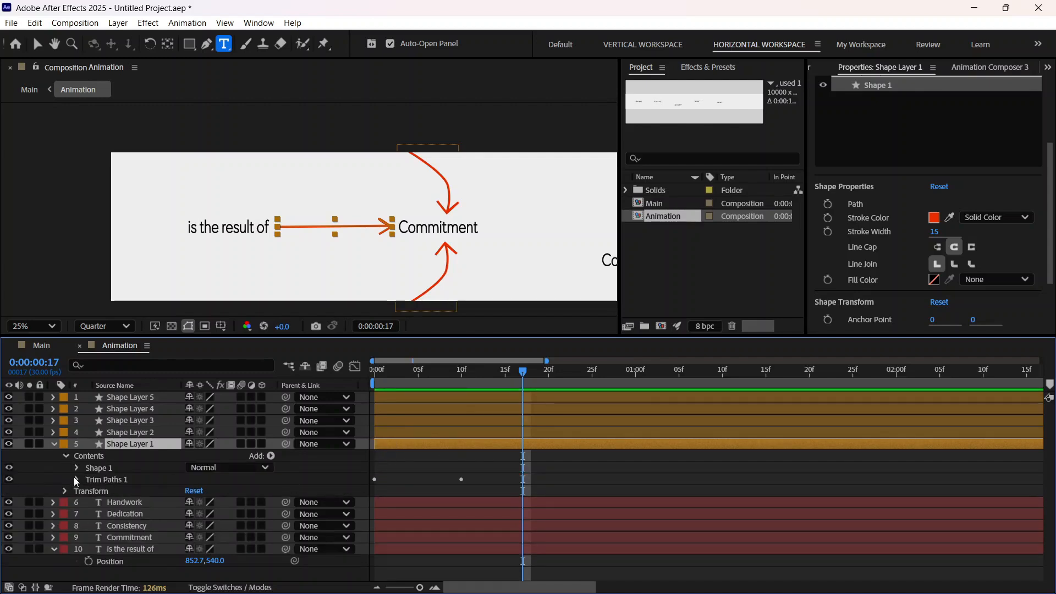
click(76, 479)
drag(484, 501, 524, 507)
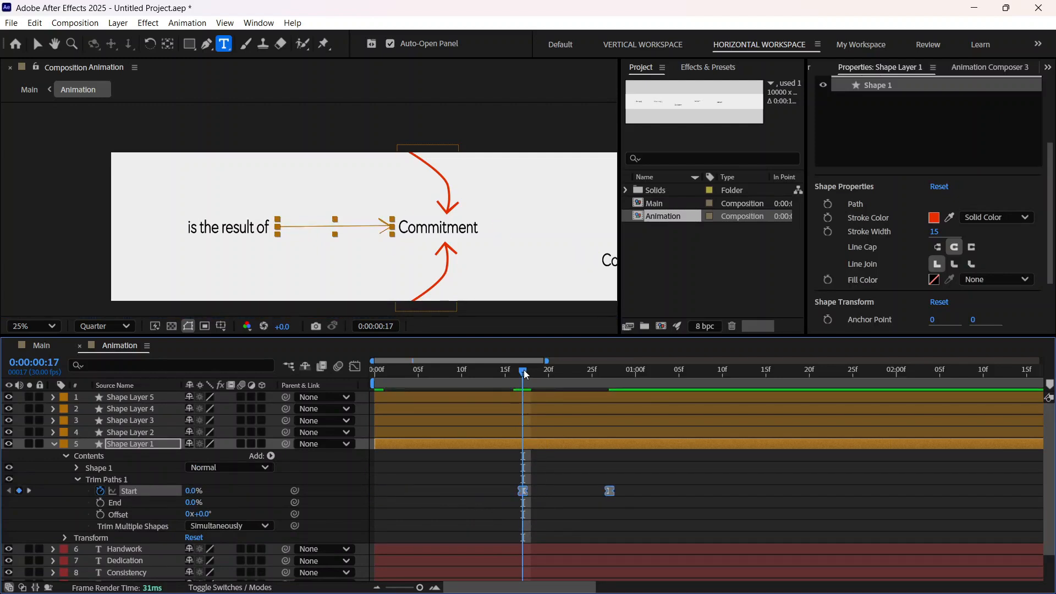
key(space)
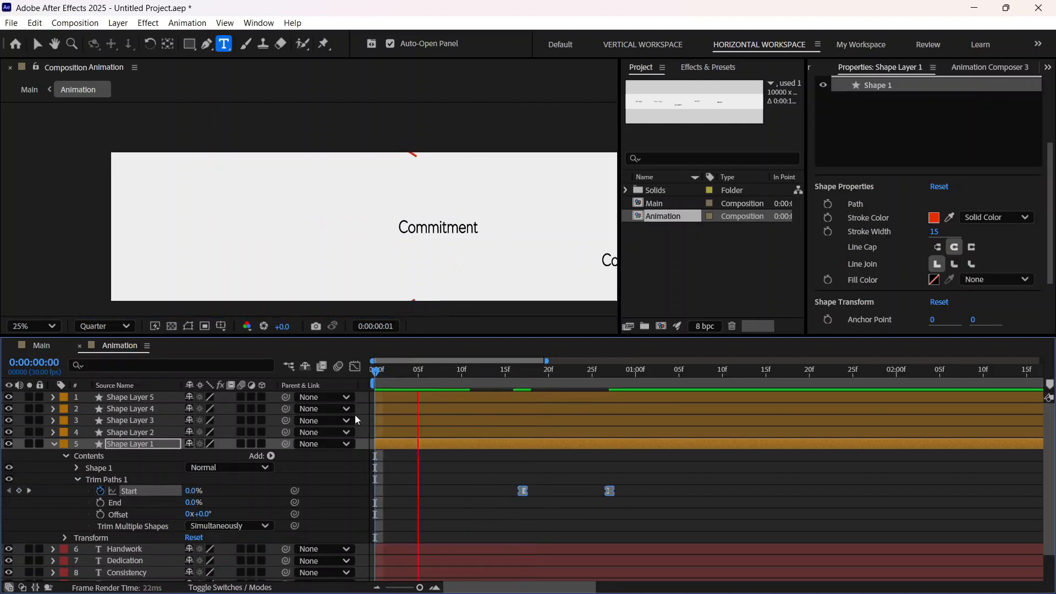
key(space)
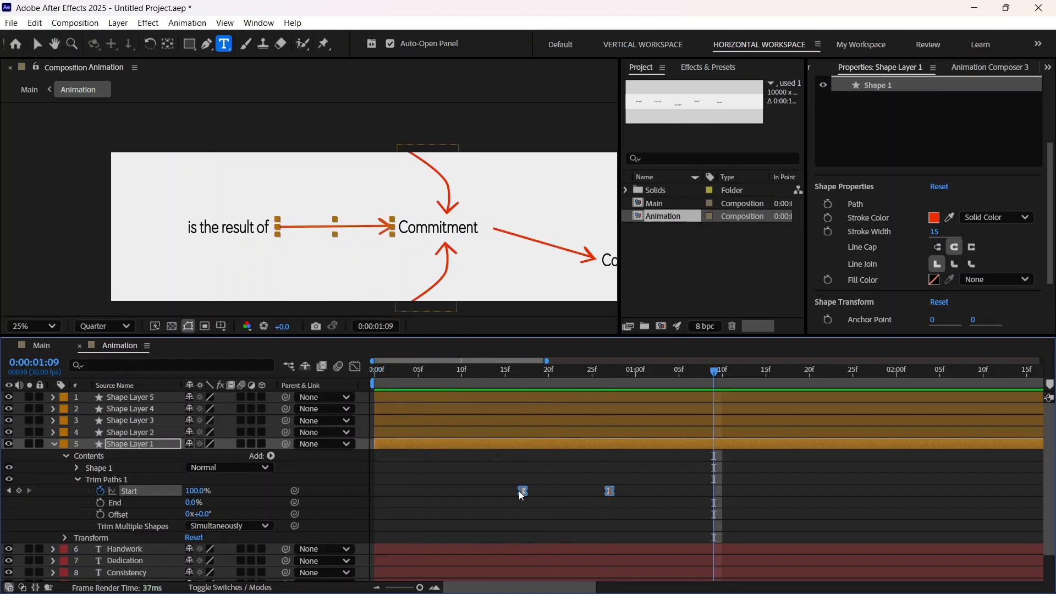
Step: Delay Shape Layer 1's Start keyframes further to 0:00:00:20 and 0:00:01:00, playing back the animation to check the timing
drag(519, 490, 536, 490)
key(space)
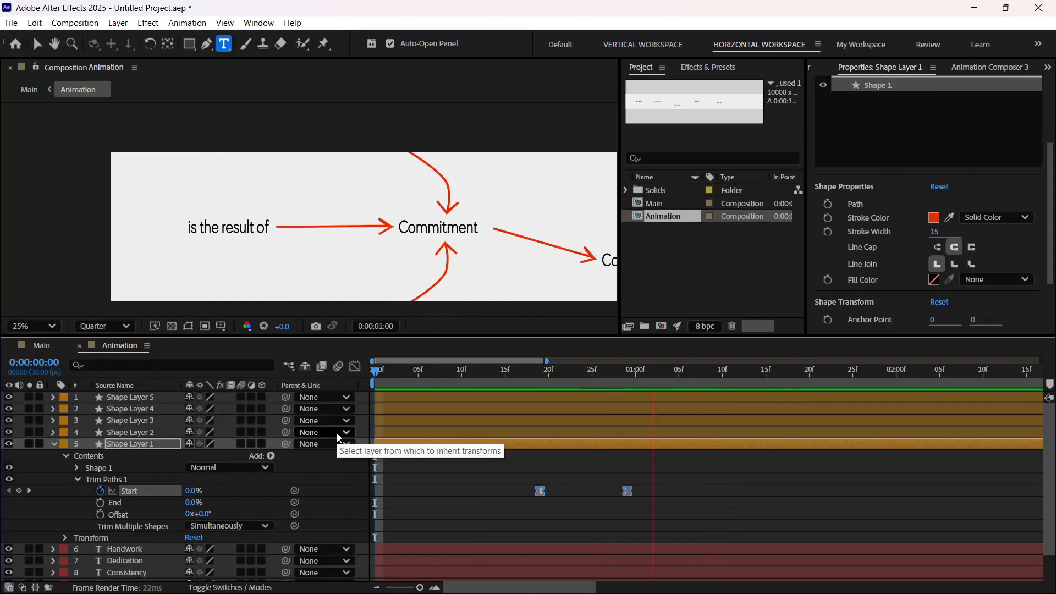
key(space)
drag(540, 490, 549, 491)
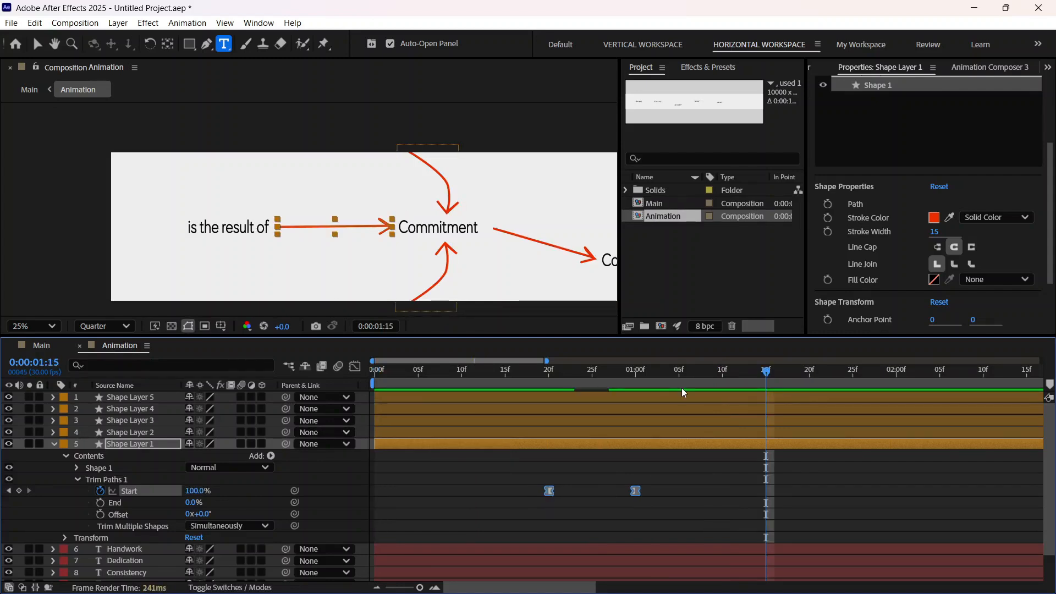
key(Home)
key(space)
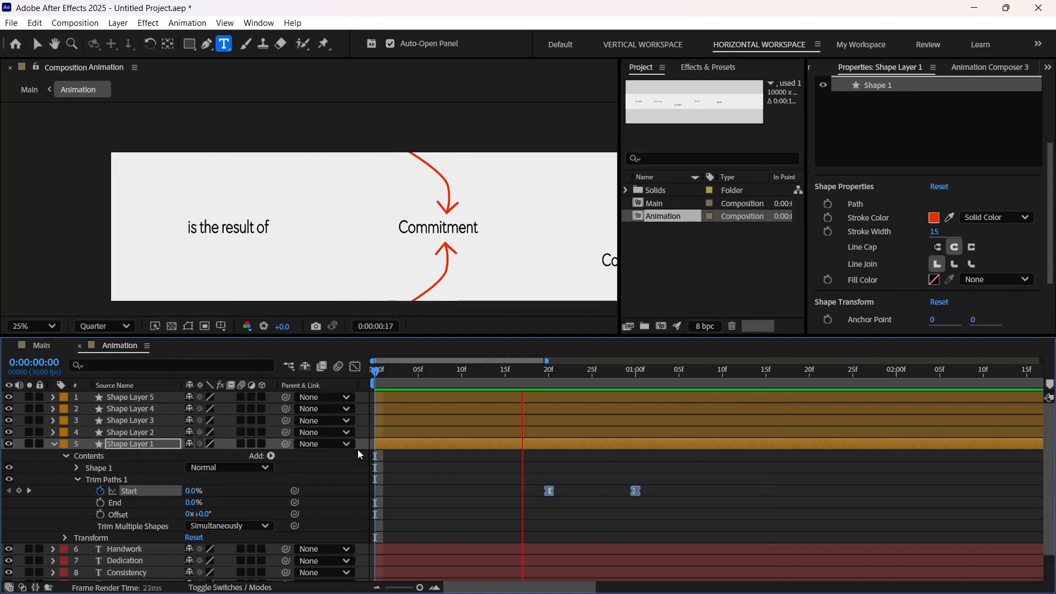
key(space)
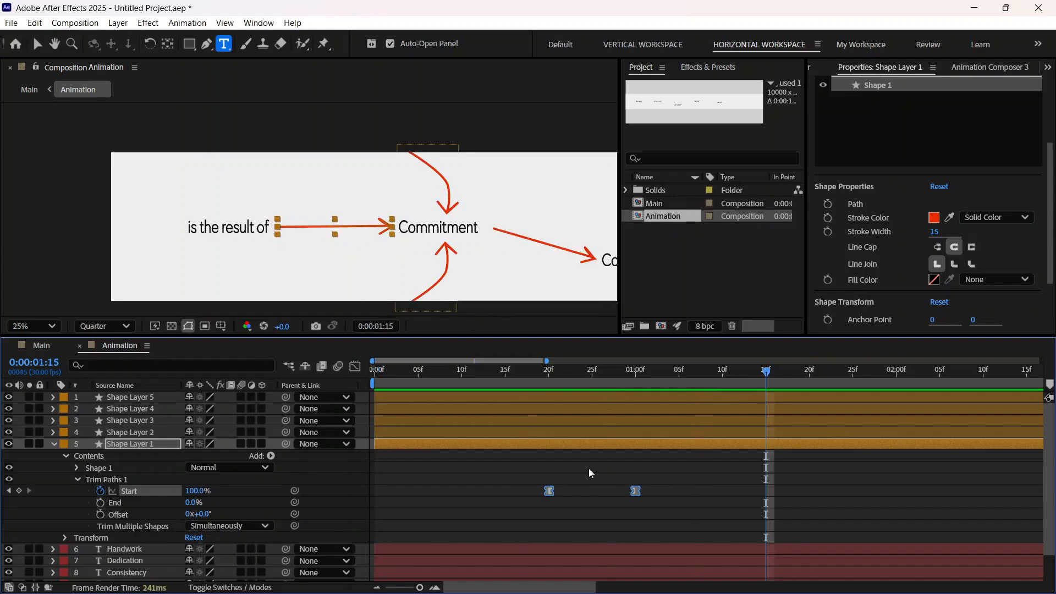
Step: Move Shape Layer 2's Trim Paths Start keyframes together so its arrow begins drawing at 0:00:01:00 and finishes at 0:00:01:10
drag(764, 385, 631, 399)
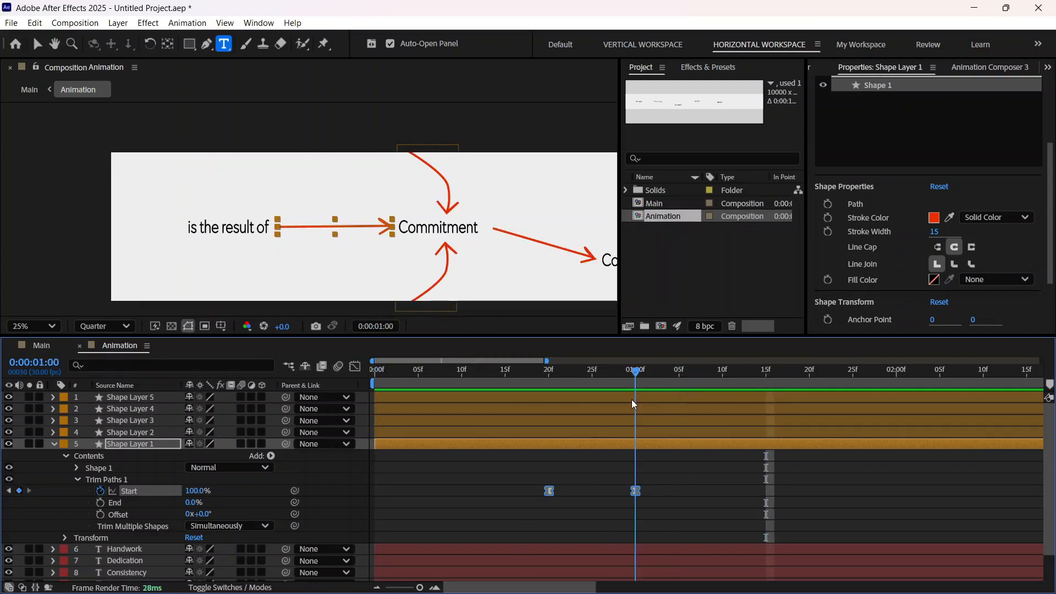
click(55, 444)
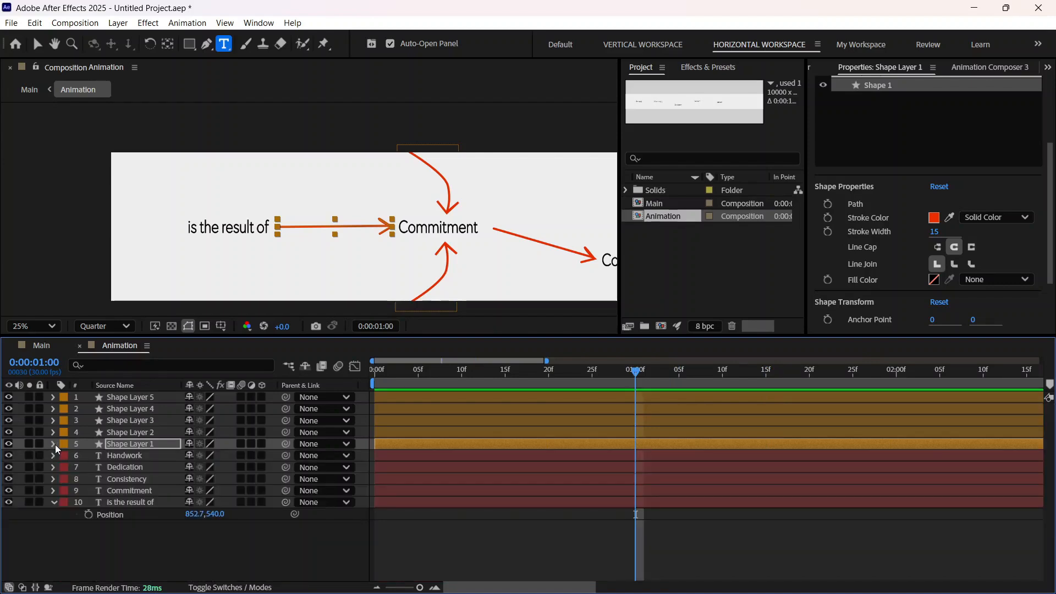
click(151, 420)
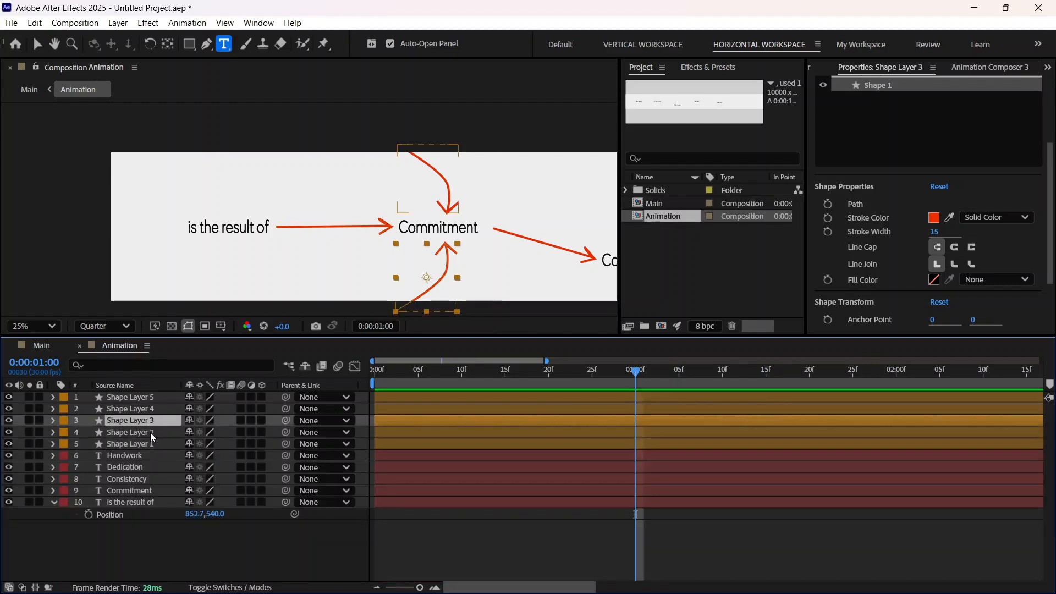
click(150, 432)
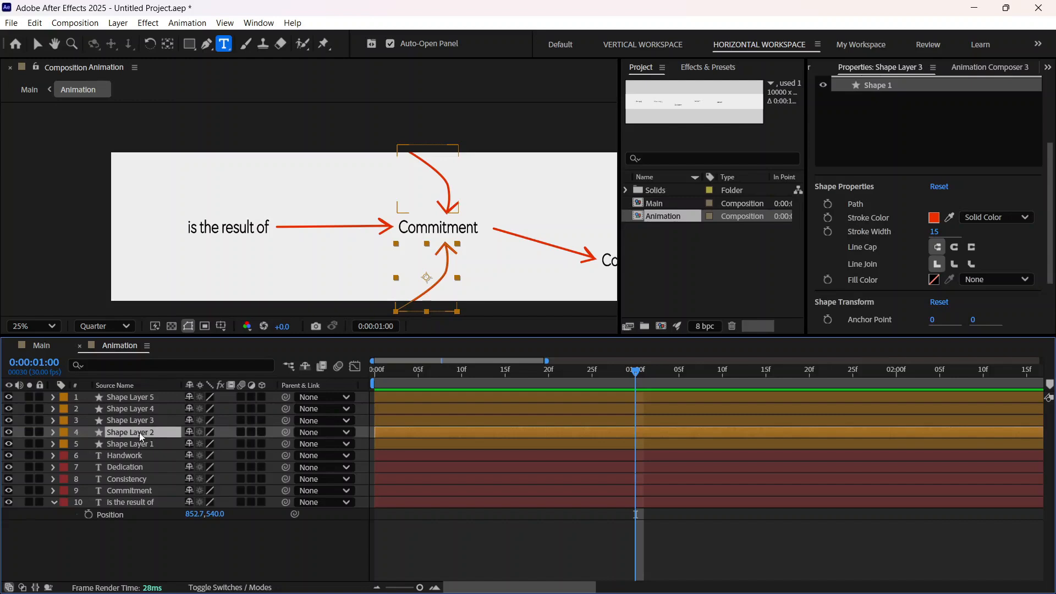
click(53, 432)
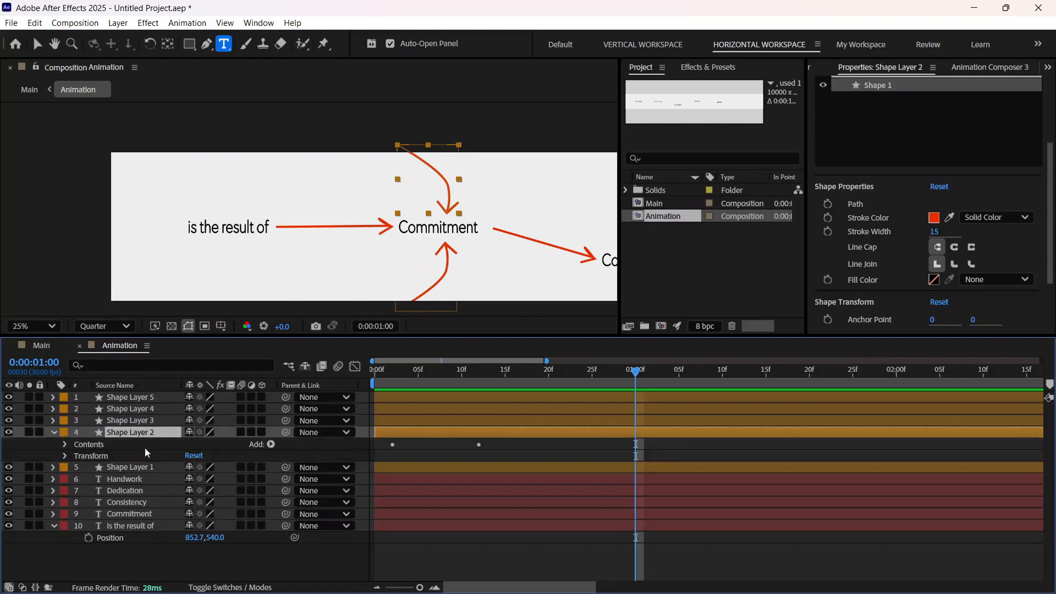
click(64, 443)
click(76, 456)
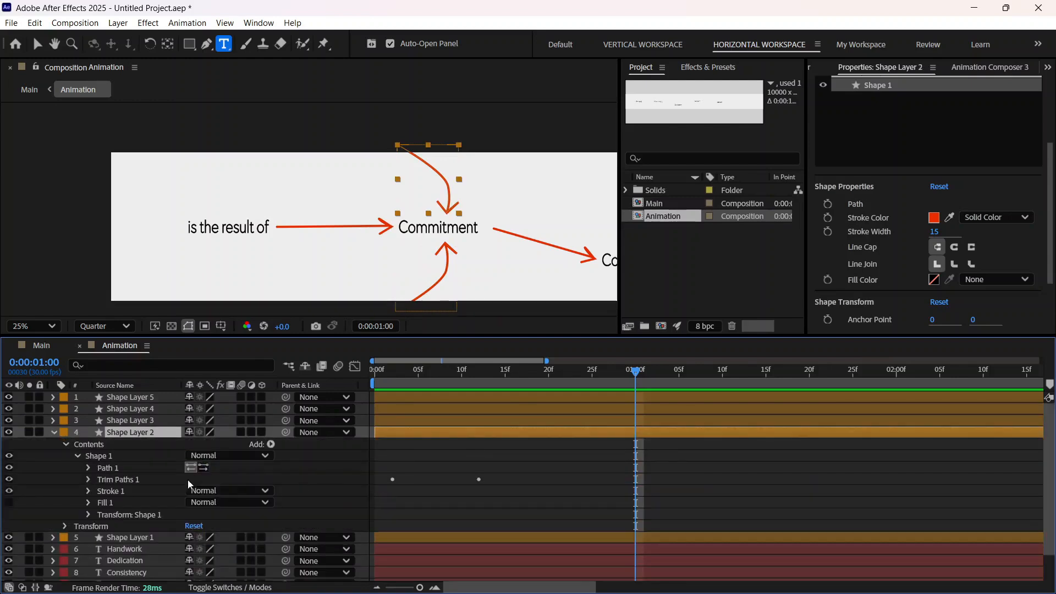
click(88, 479)
drag(483, 513, 368, 451)
drag(393, 490, 636, 503)
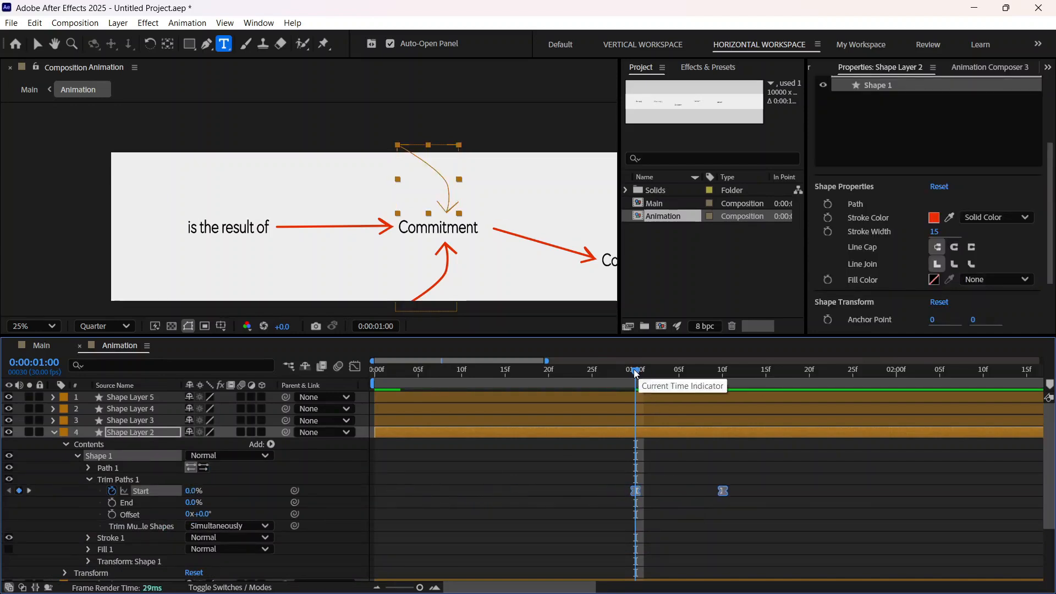
Step: Play back the animation from the start through 0:00:01:18 to check the upper curved arrow's draw-on
drag(635, 373, 462, 419)
key(space)
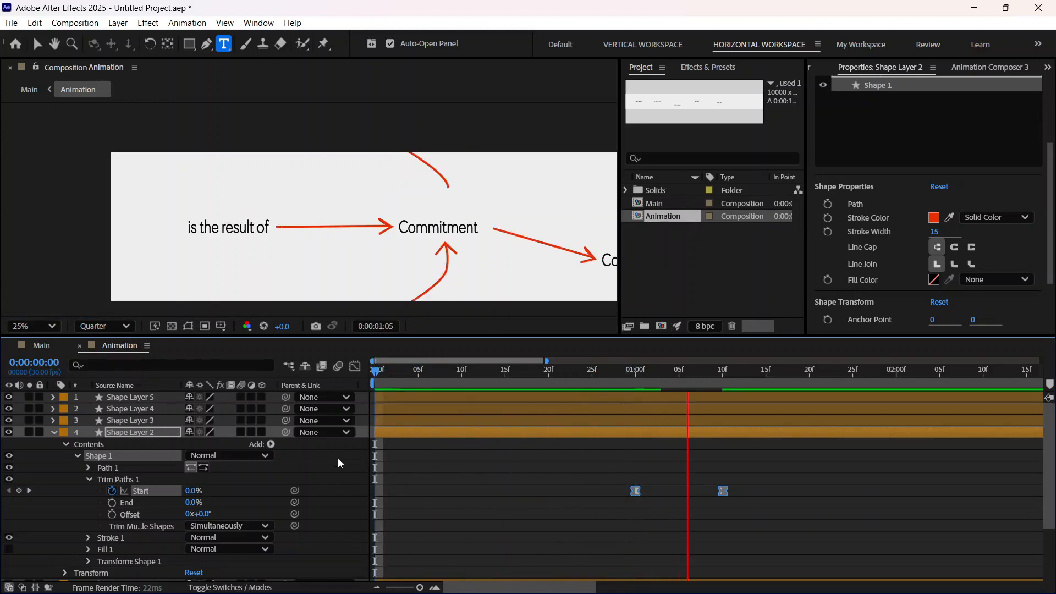
key(space)
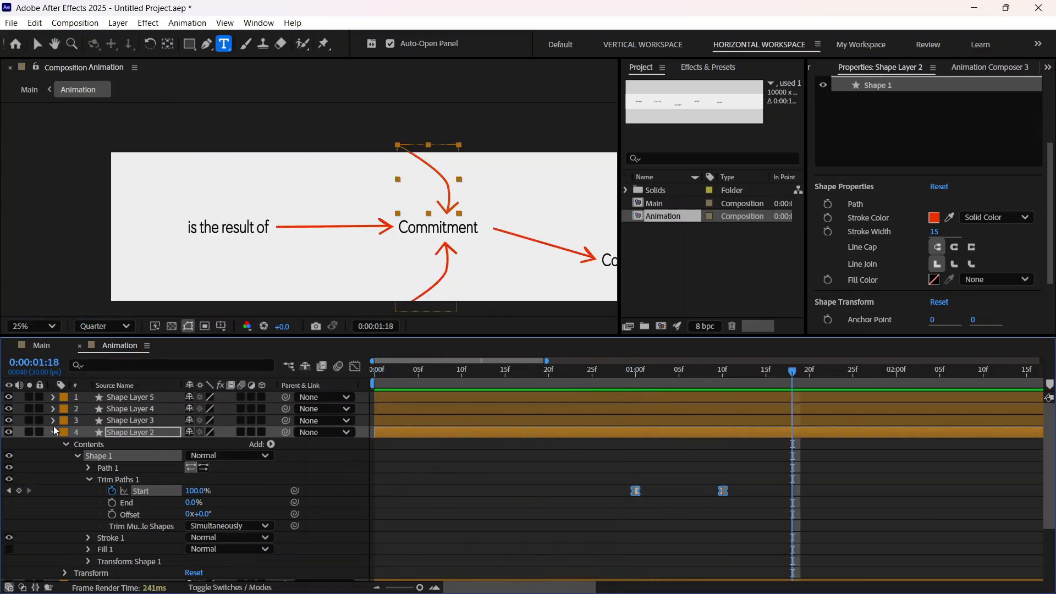
Step: Move Shape Layer 3's Trim Paths Start keyframes together so the lower curved arrow begins drawing at 0:00:01:18
click(54, 420)
click(64, 433)
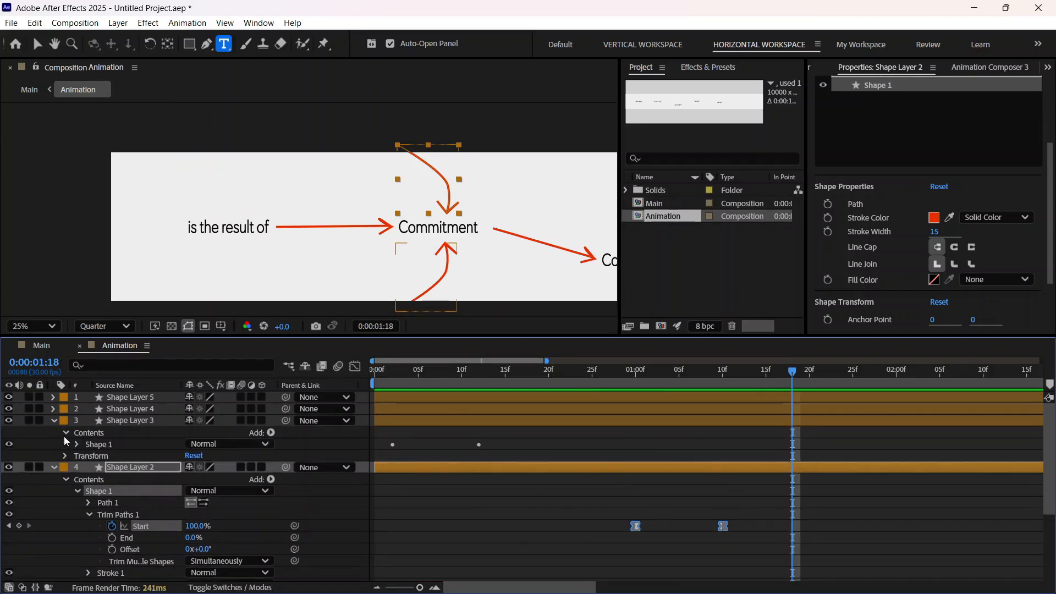
click(87, 456)
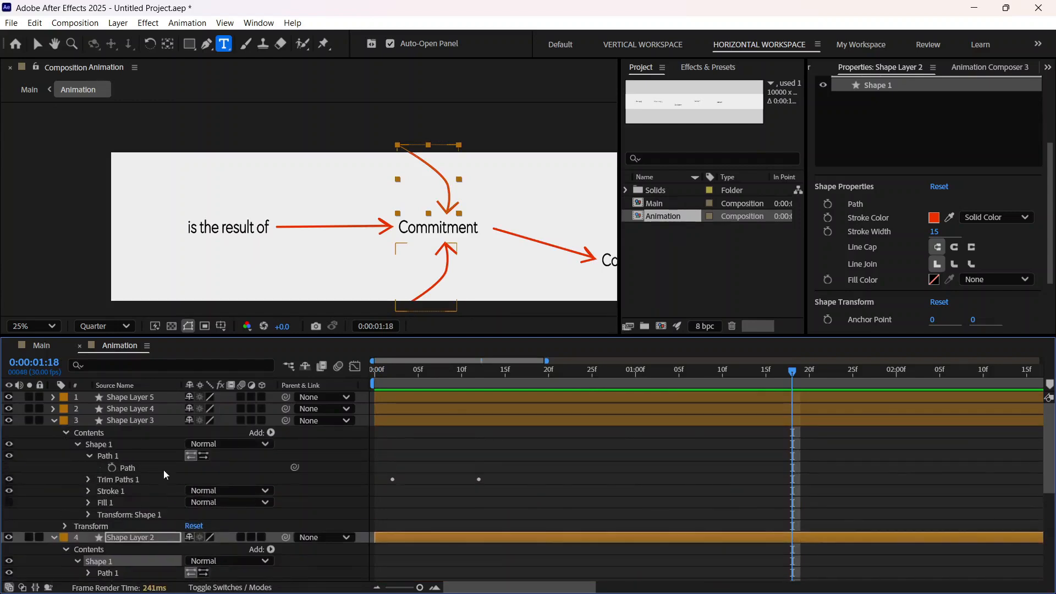
click(88, 479)
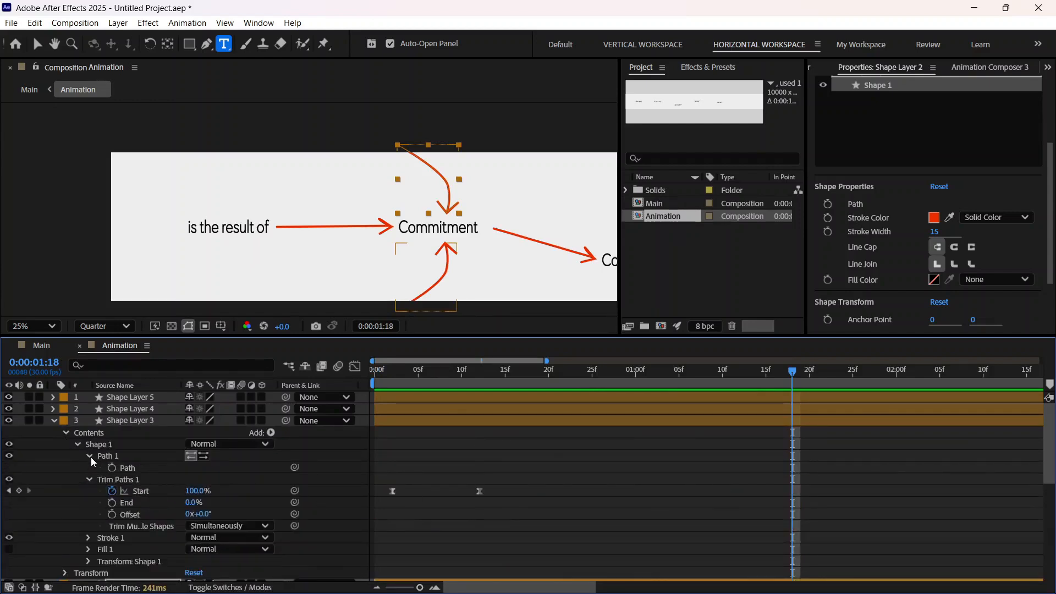
click(88, 456)
drag(536, 519, 805, 479)
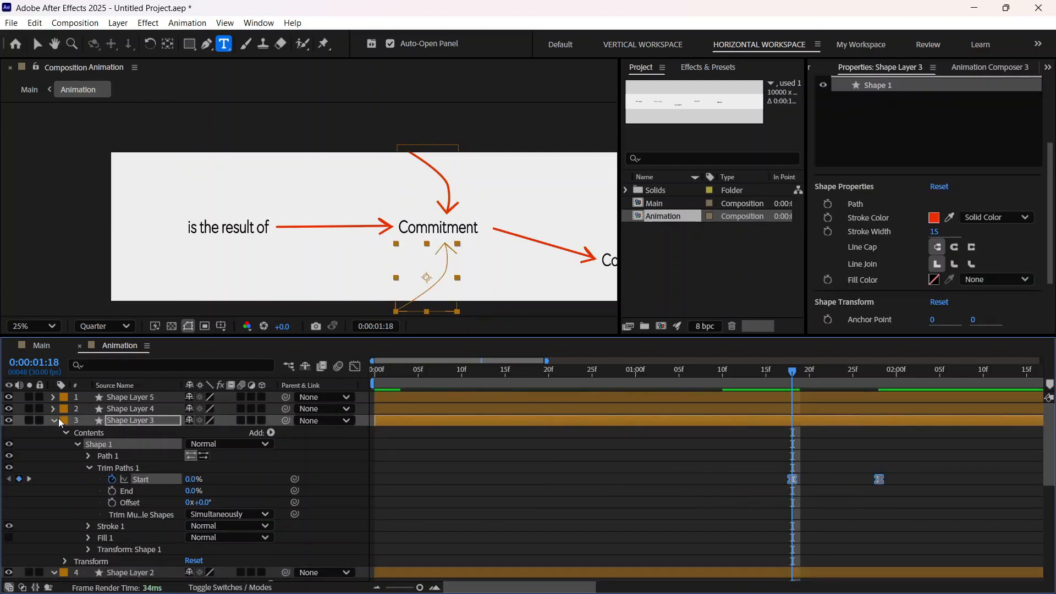
Step: Move Shape Layer 3's Trim Paths Start keyframes together to 0:00:01:00 and 0:00:01:10, aligning them with Shape Layer 2's
click(76, 444)
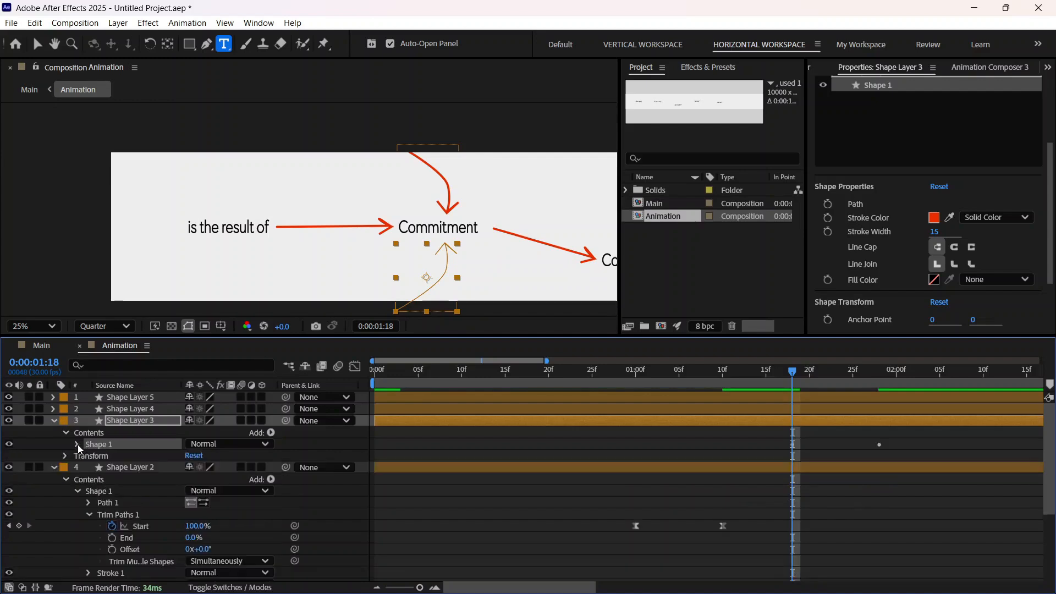
scroll(713, 556, down, 3)
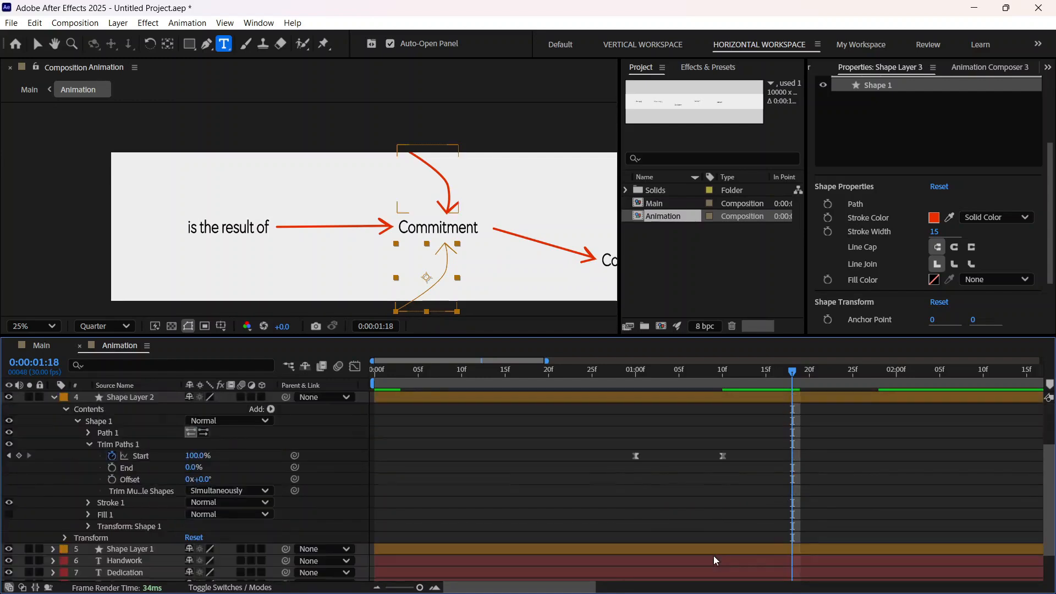
scroll(714, 556, up, 3)
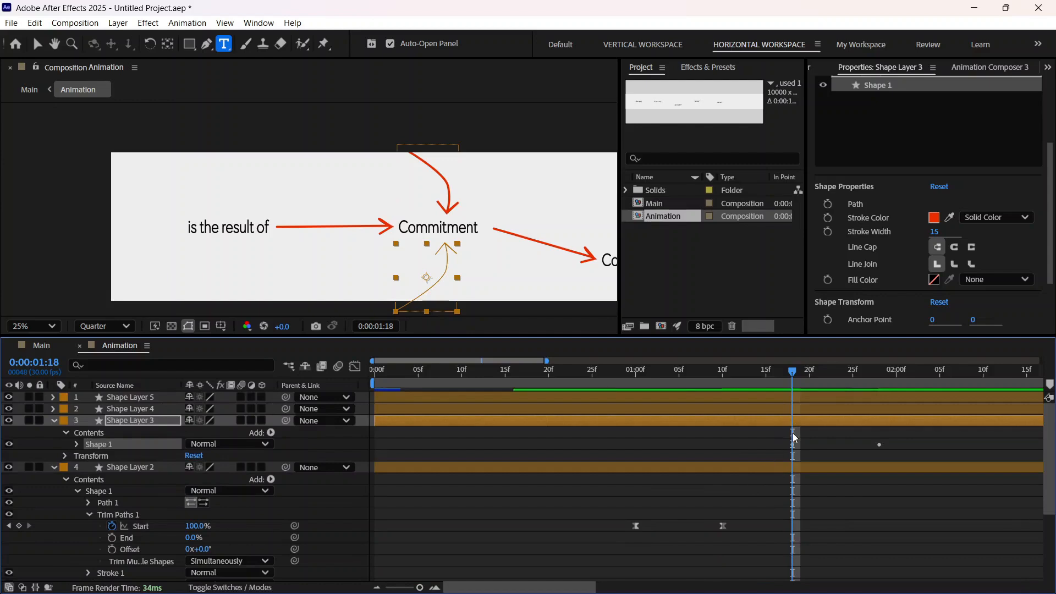
click(77, 445)
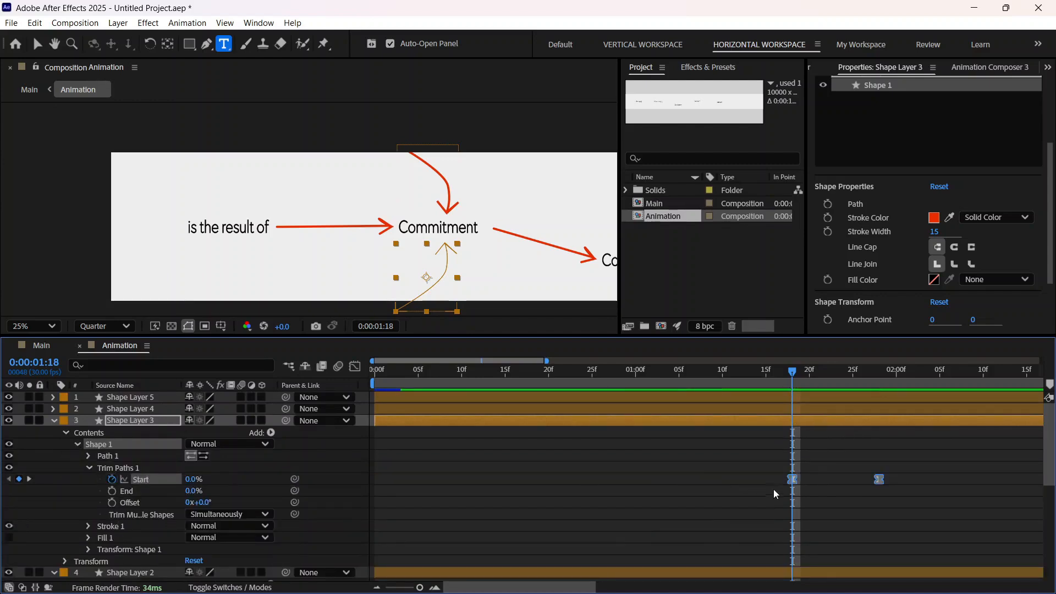
scroll(772, 492, down, 4)
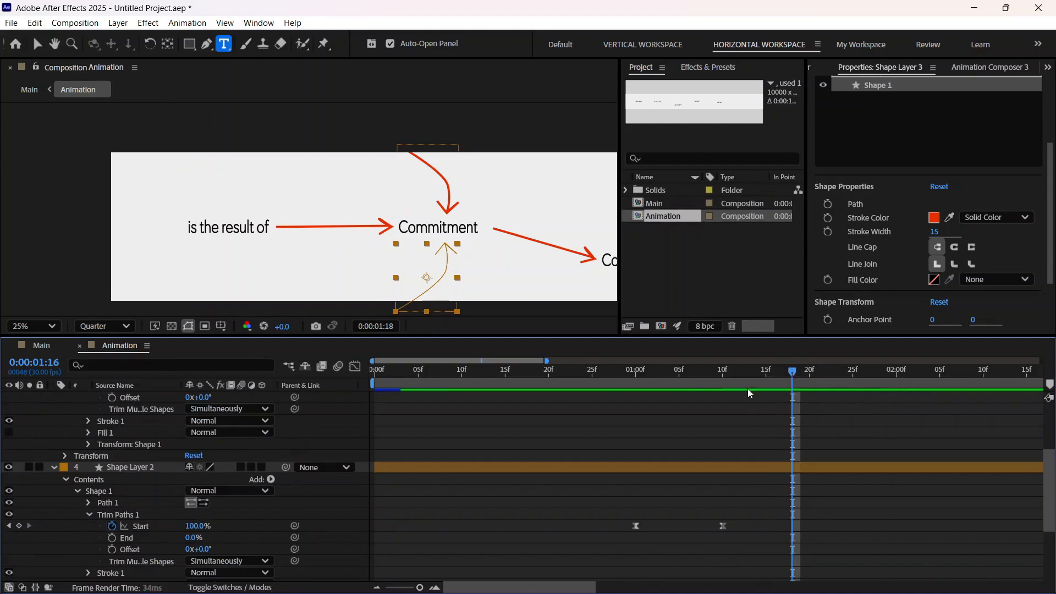
drag(747, 389, 722, 425)
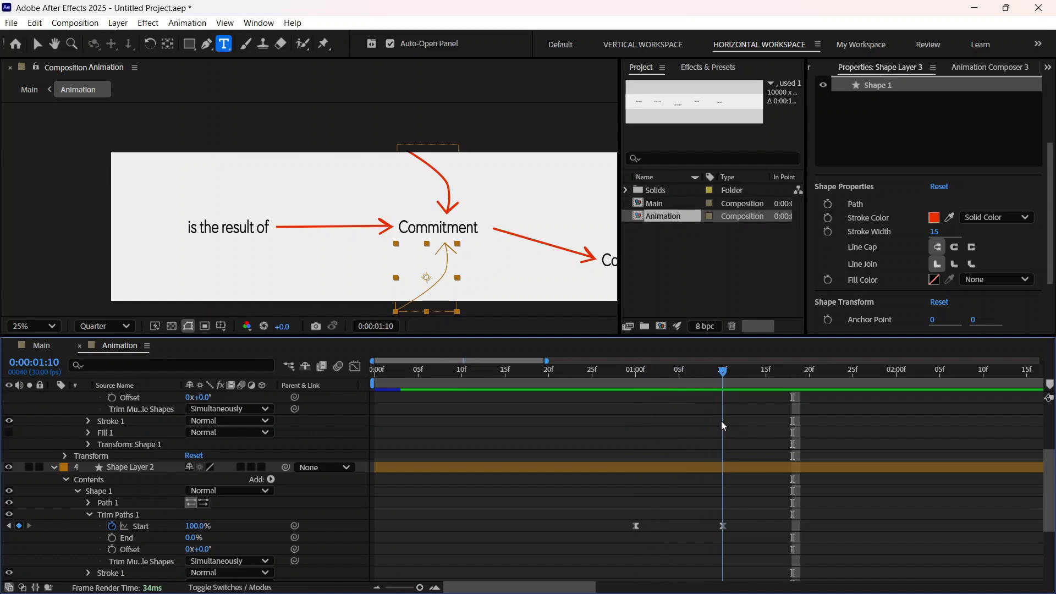
scroll(732, 437, up, 3)
scroll(797, 479, down, 2)
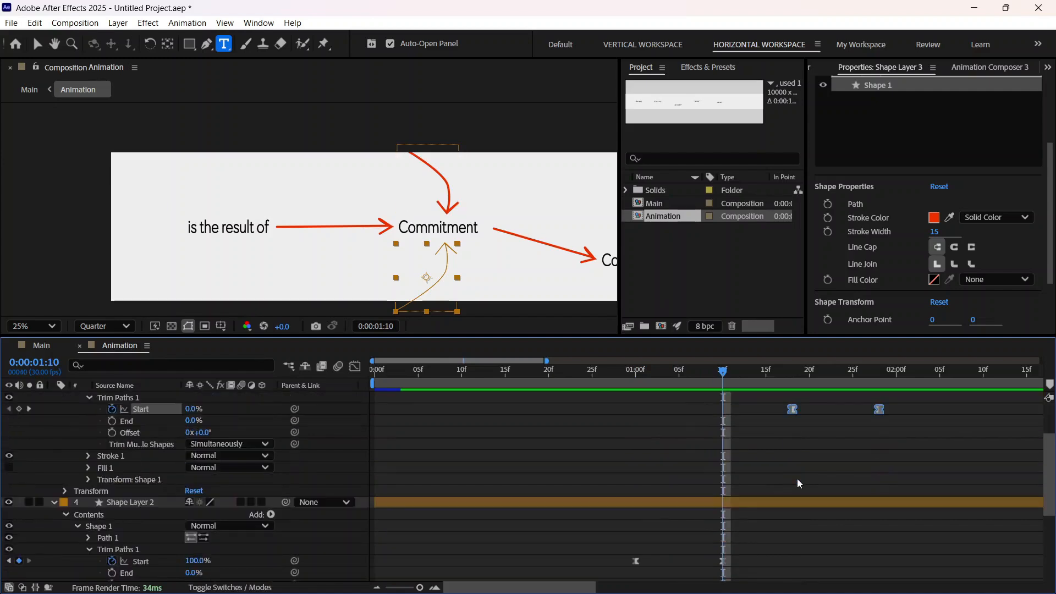
drag(794, 414, 638, 417)
Step: Play back the animation from 0:00:00:11 through 0:00:01:25 to check both curved arrows drawing on together
drag(720, 372, 467, 450)
key(space)
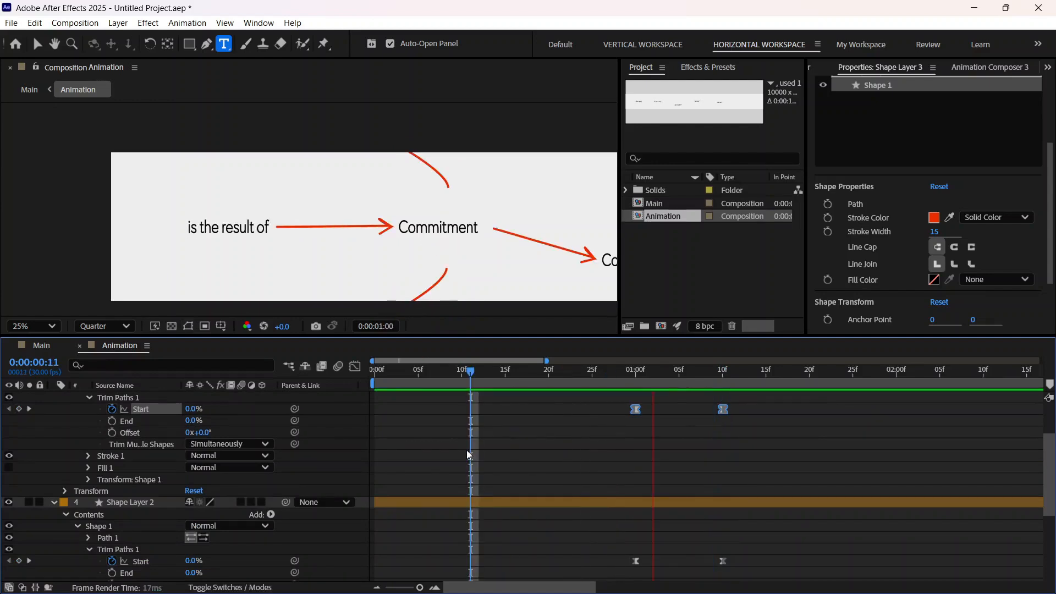
key(space)
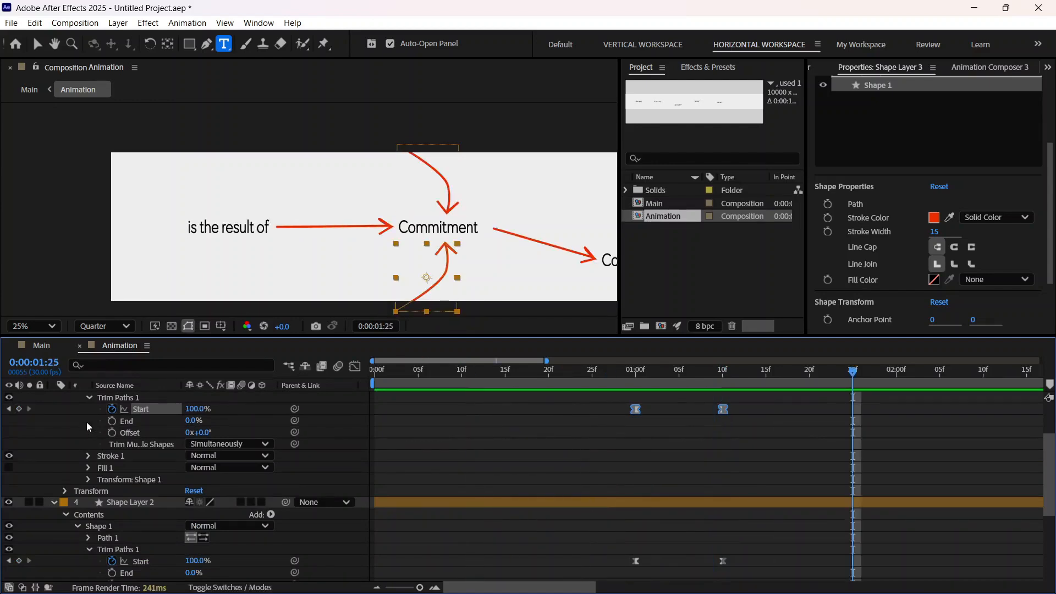
Step: Collapse the expanded properties of Shape Layer 2 and Shape Layer 3, scrubbing back to 0:00:01:08 to review the curved arrows
click(88, 397)
scroll(66, 467, up, 2)
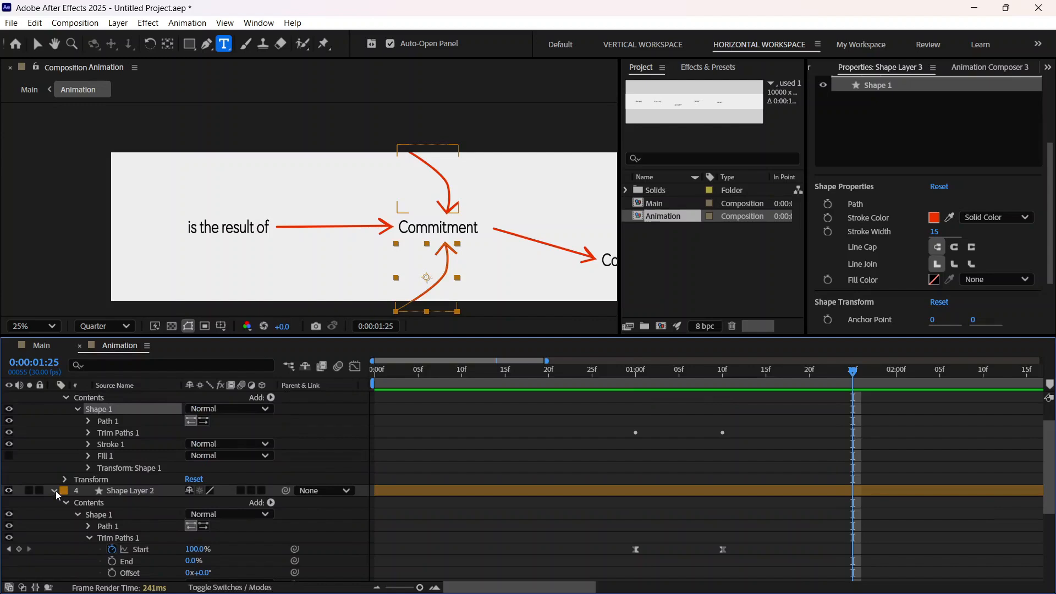
click(54, 491)
click(78, 409)
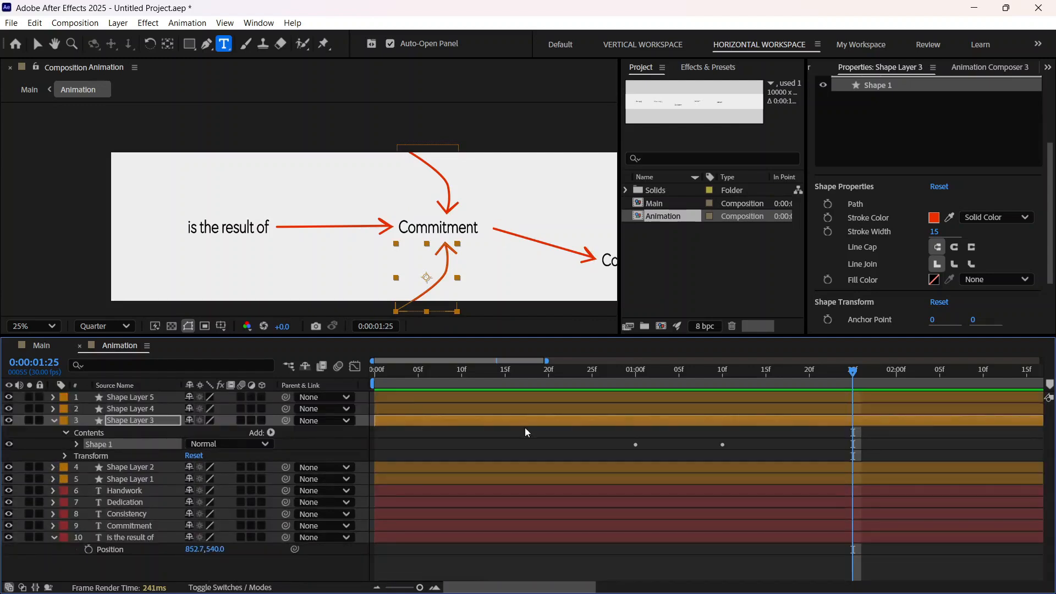
drag(853, 371, 705, 487)
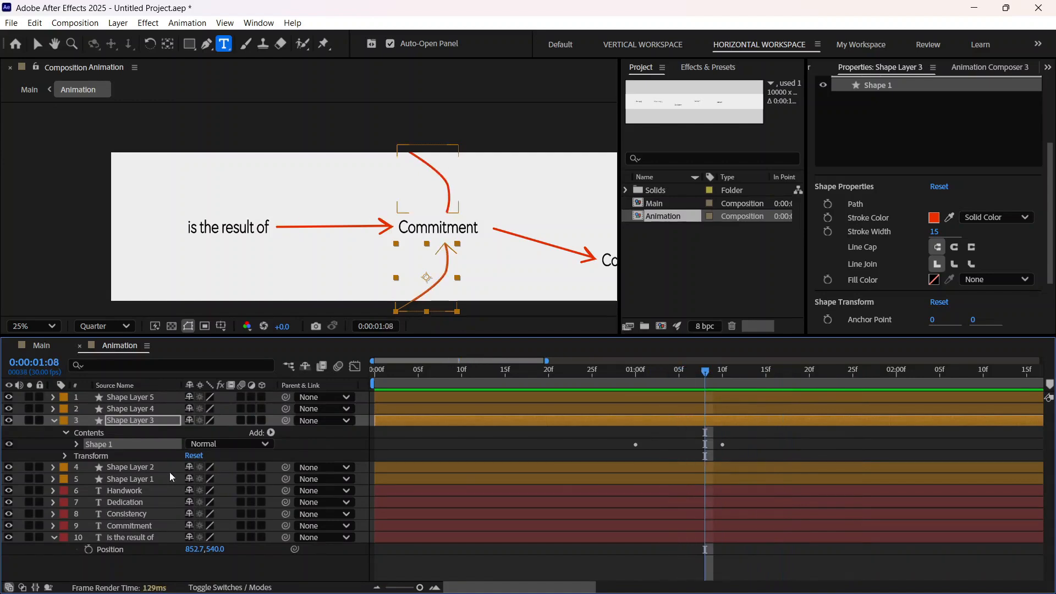
click(53, 421)
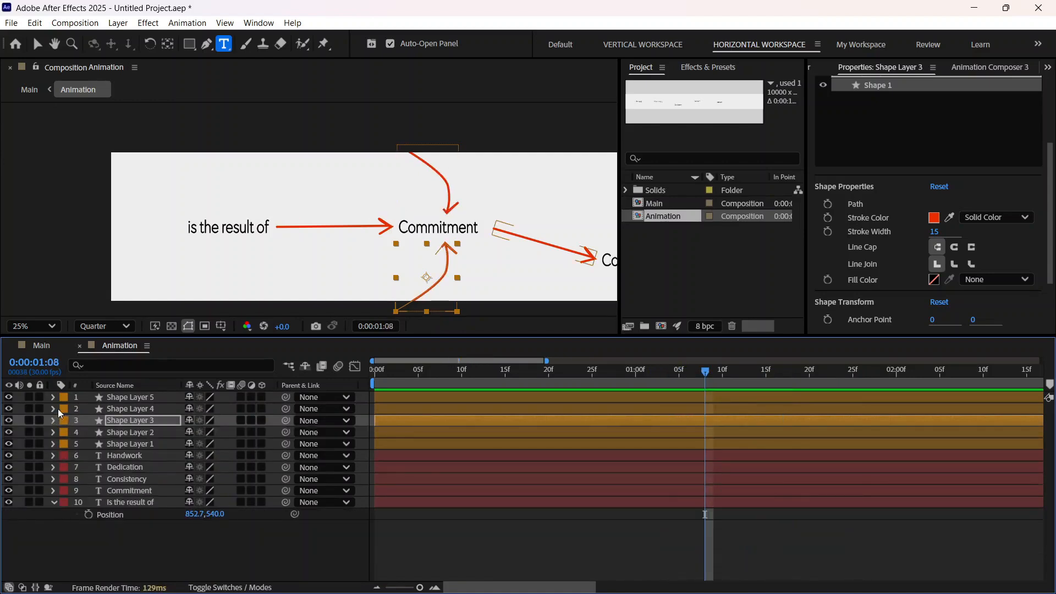
Step: Move Shape Layer 4's Trim Paths Start keyframes together so its arrow begins drawing at 0:00:01:13, and collapse the layer's properties
click(53, 408)
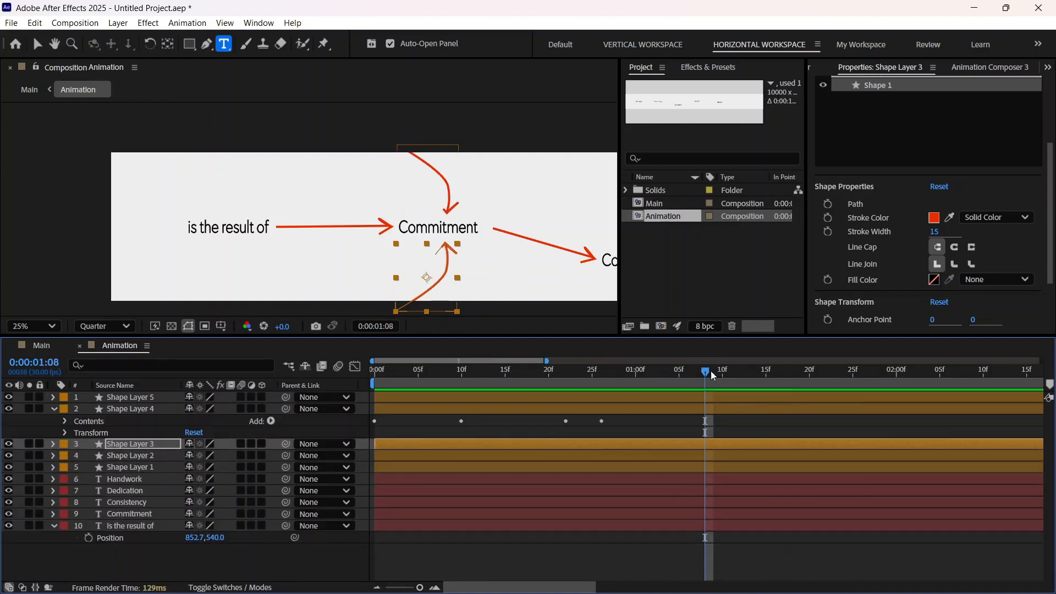
mouse_move(688, 379)
mouse_down()
mouse_move(654, 385)
mouse_move(687, 391)
mouse_up()
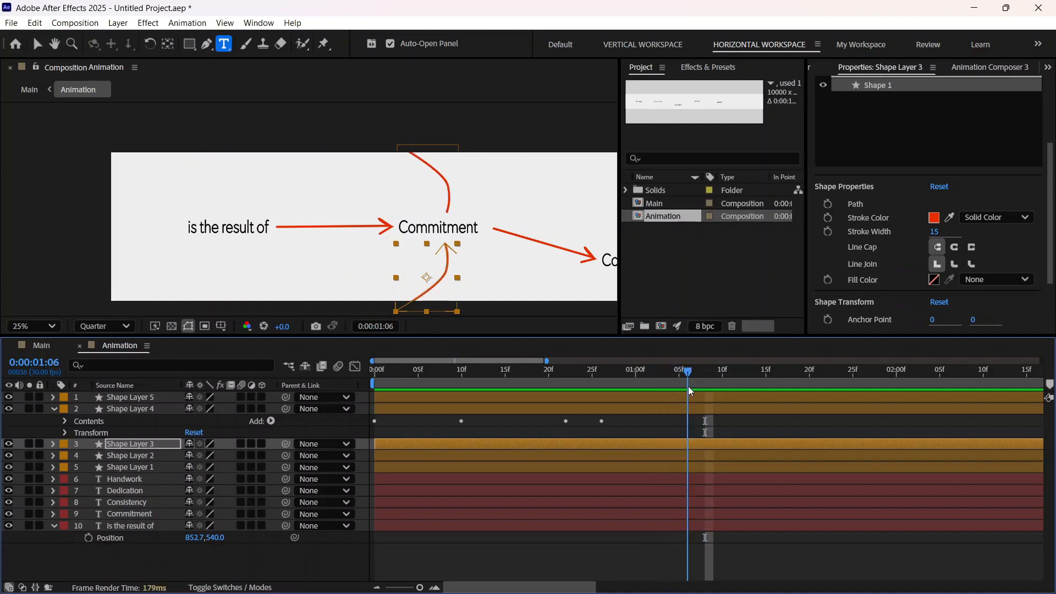
click(53, 443)
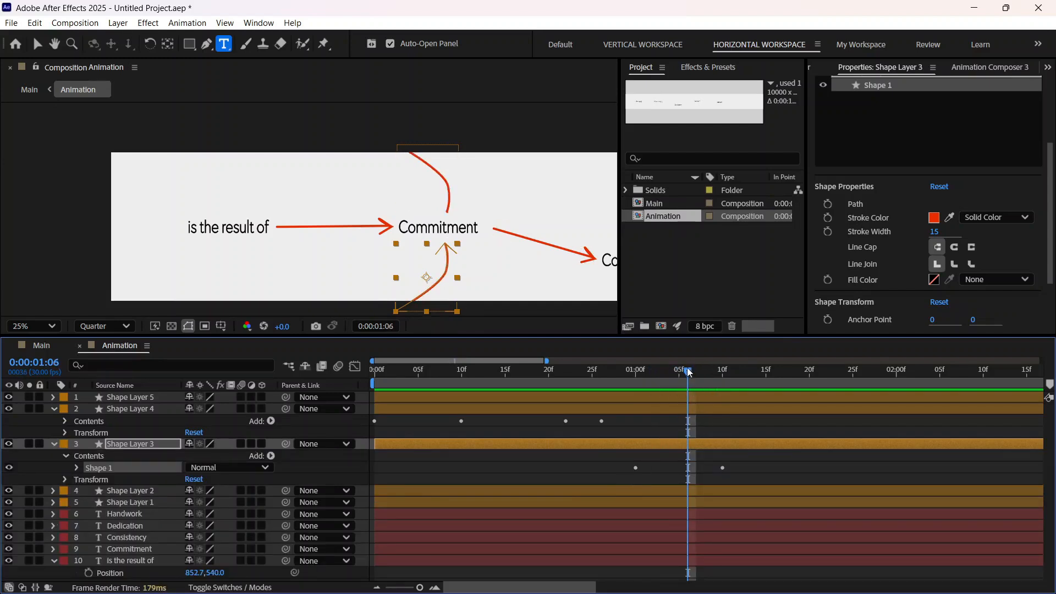
click(710, 376)
click(722, 380)
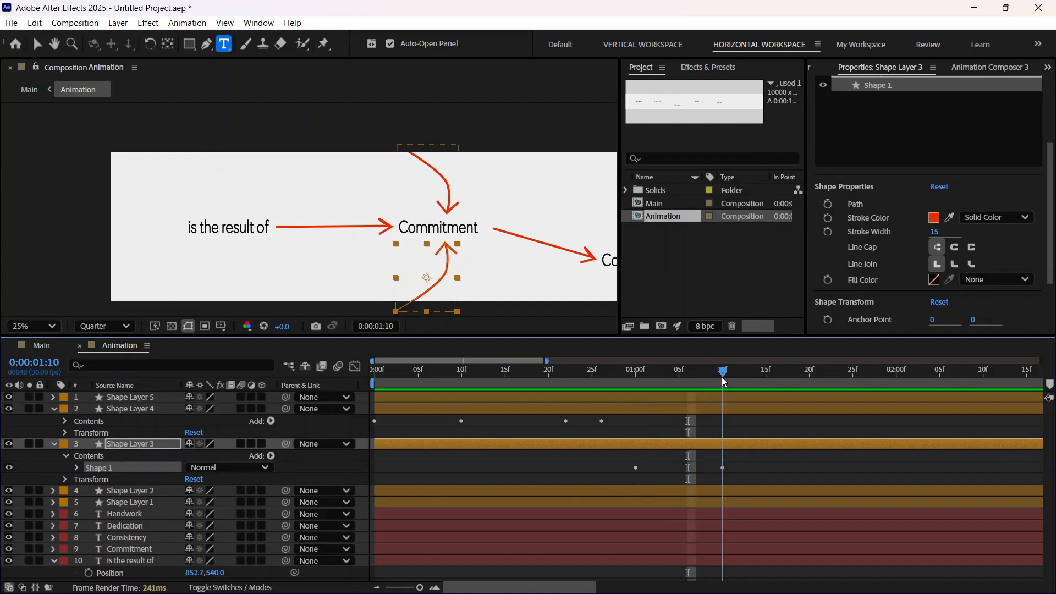
drag(723, 378, 748, 378)
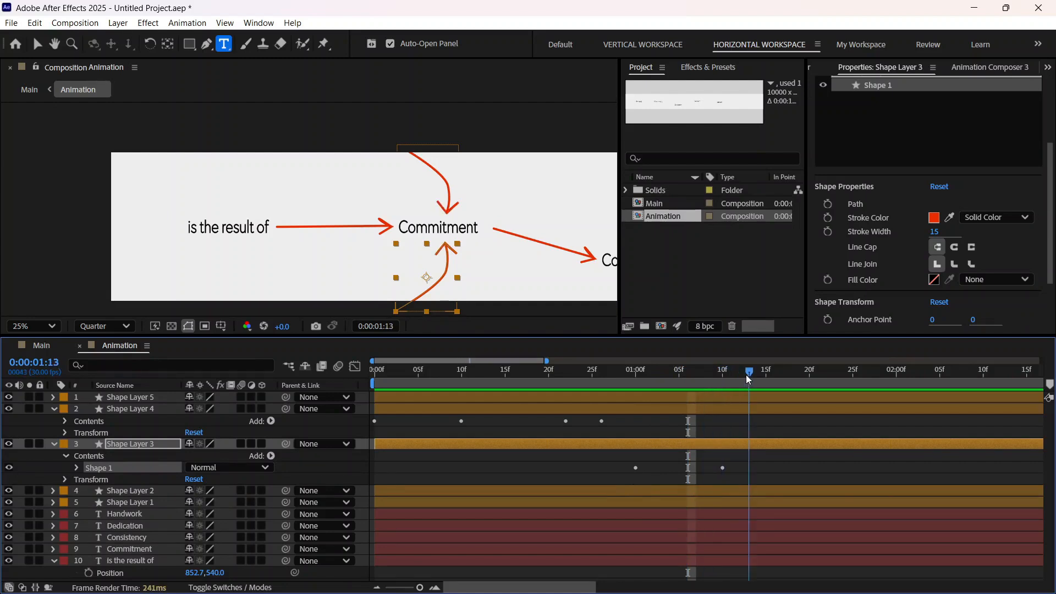
click(65, 432)
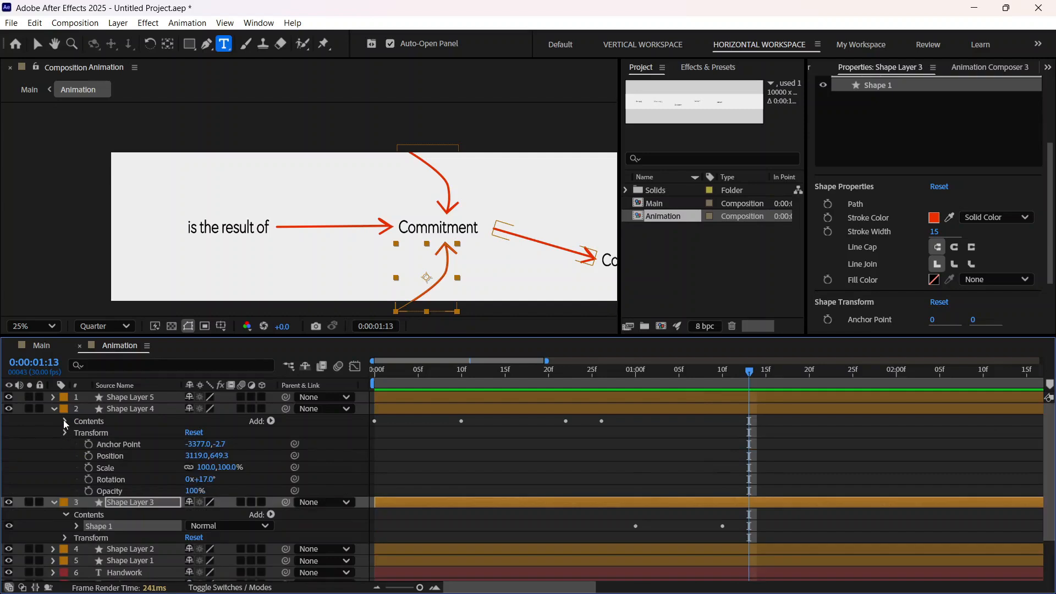
click(65, 432)
click(64, 421)
click(76, 444)
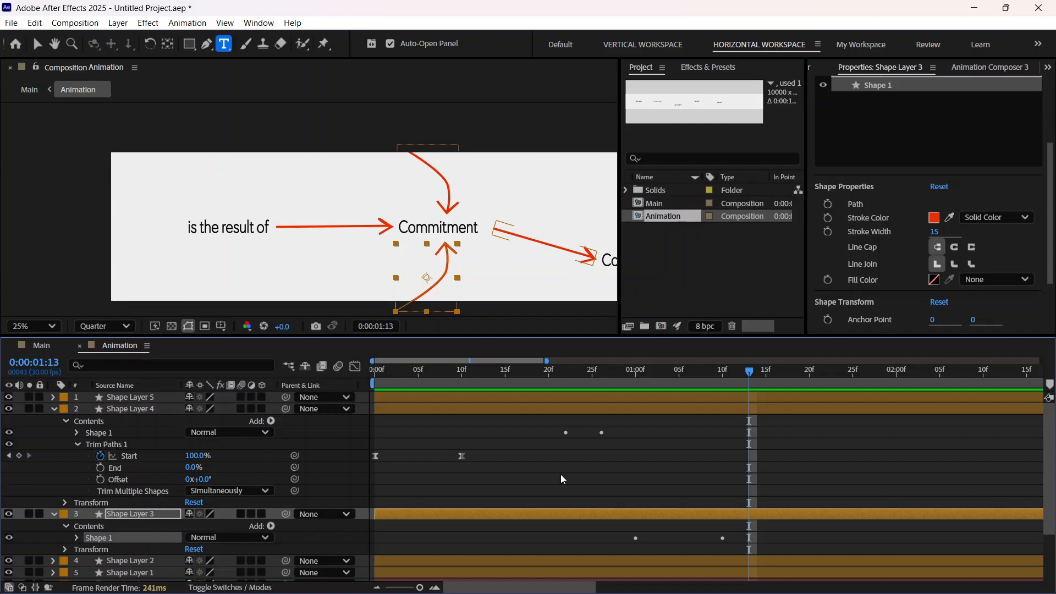
drag(560, 474, 423, 455)
drag(512, 468, 748, 468)
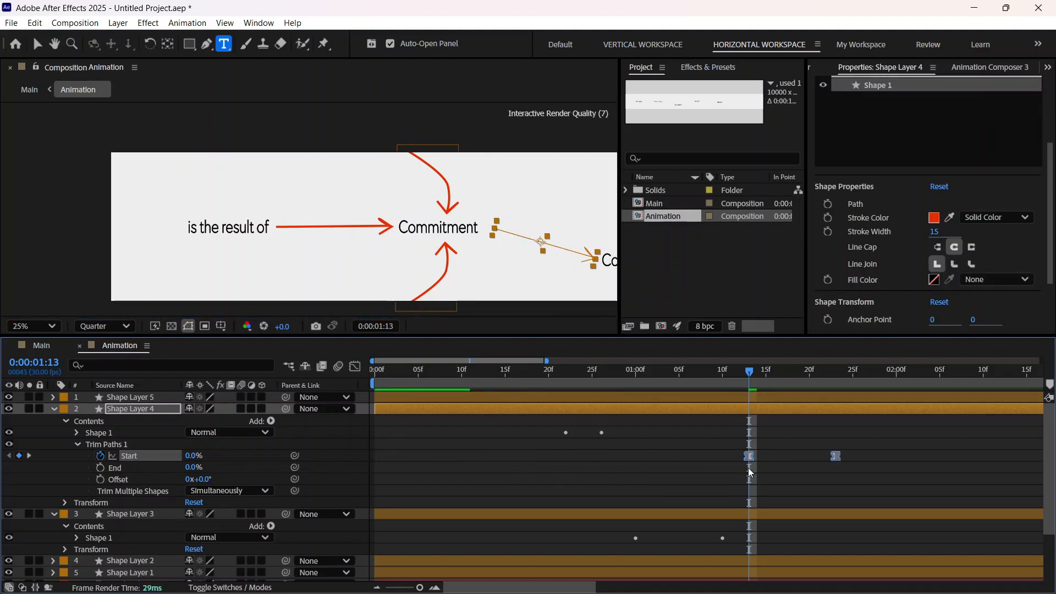
click(53, 408)
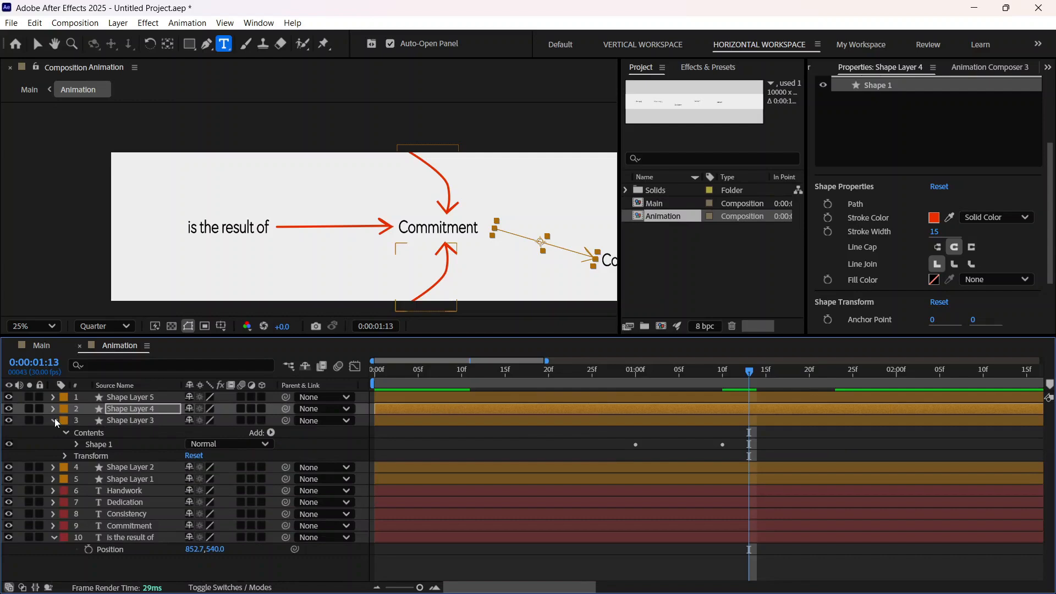
click(54, 420)
Step: Try deleting the Shape 1 group with its extra Trim Paths from Shape Layer 4, scrub to check the arrow, and restore the group
mouse_move(753, 374)
mouse_down()
mouse_move(585, 412)
mouse_move(830, 405)
mouse_move(734, 423)
mouse_up()
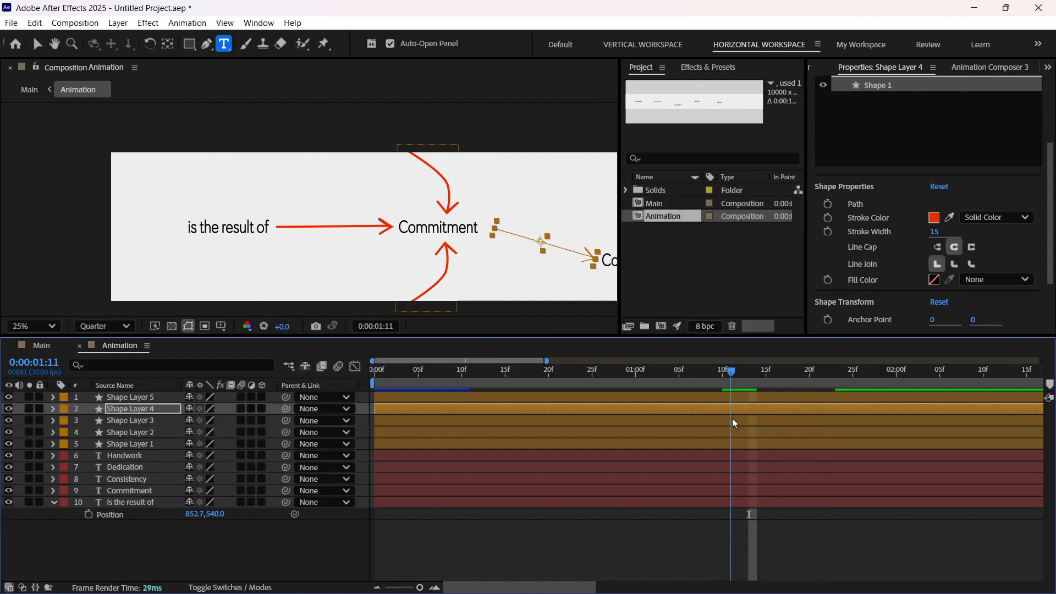
click(52, 409)
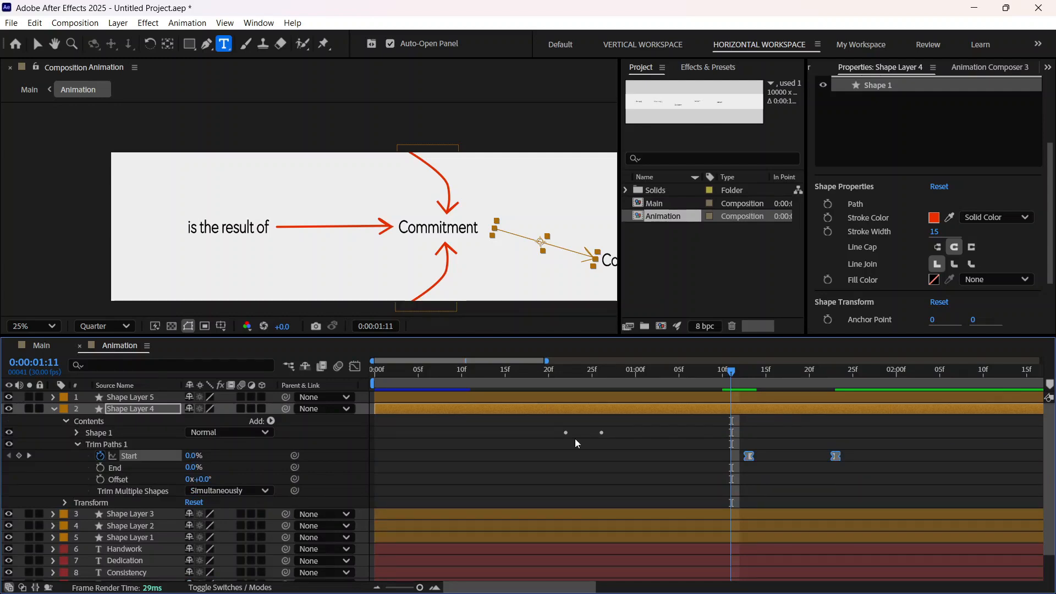
click(77, 433)
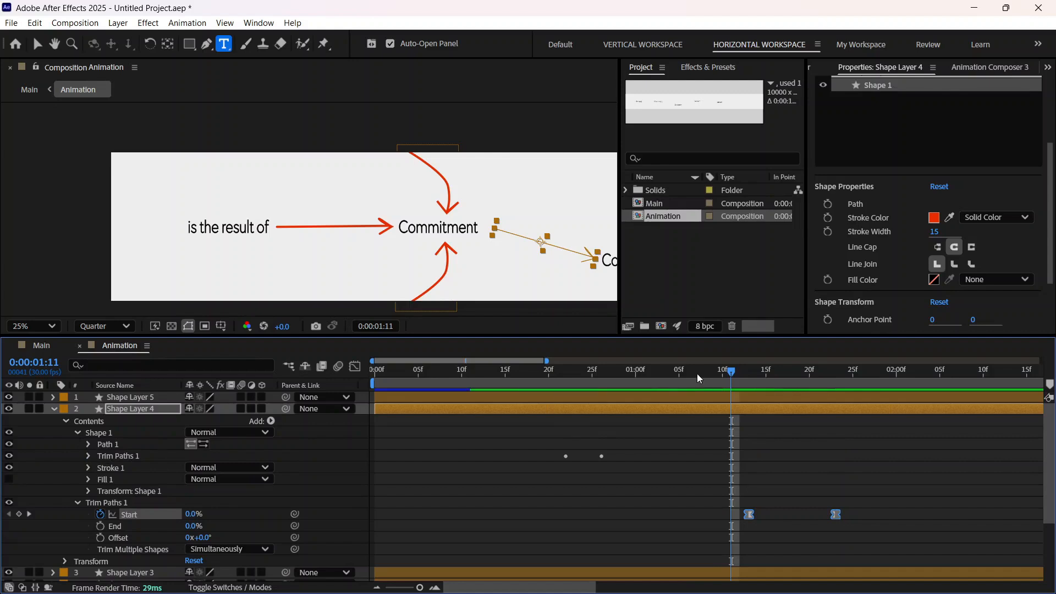
drag(734, 379, 601, 413)
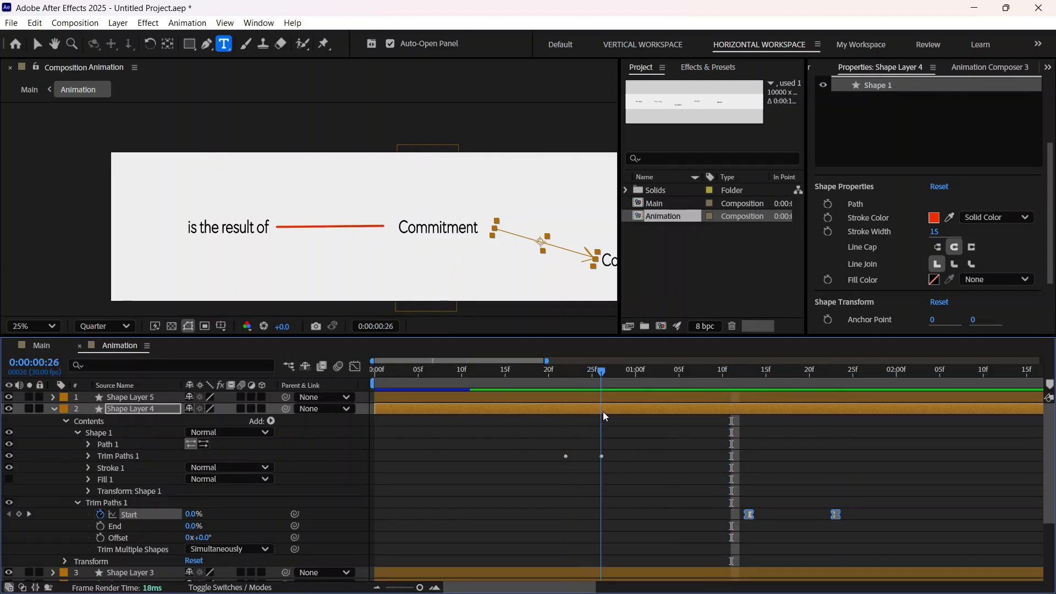
click(105, 429)
key(Delete)
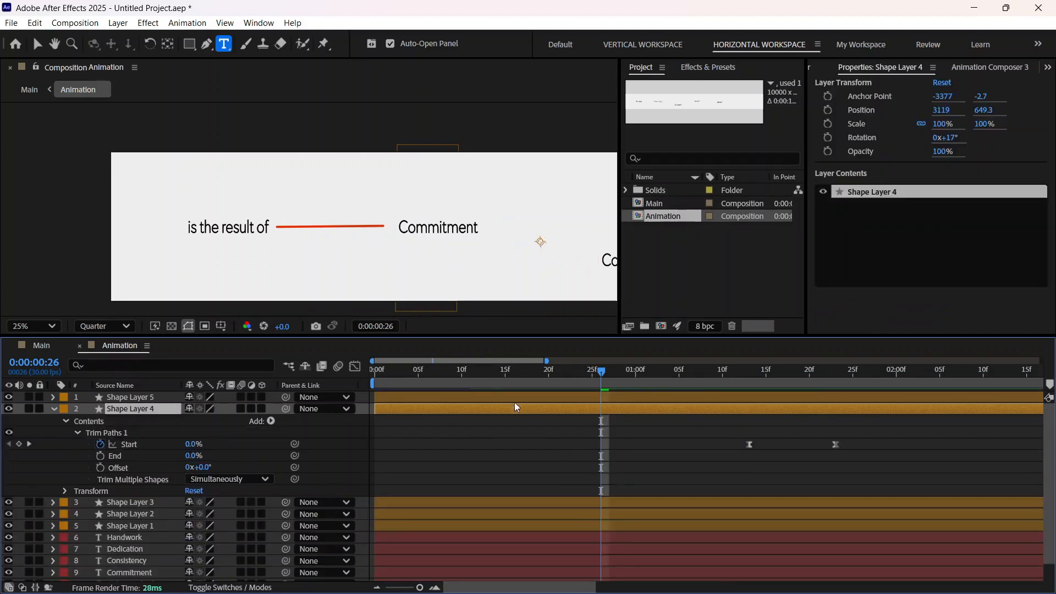
mouse_move(602, 372)
mouse_down()
mouse_move(761, 378)
mouse_move(877, 405)
mouse_move(697, 446)
mouse_move(850, 428)
mouse_up()
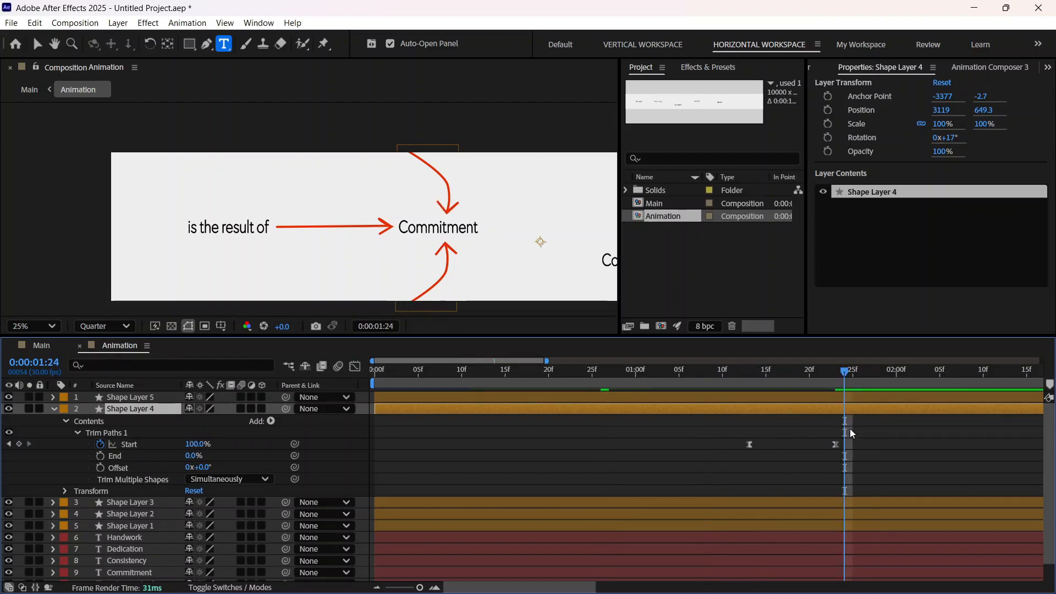
click(602, 391)
drag(602, 380, 699, 359)
mouse_move(726, 358)
mouse_down()
mouse_move(806, 364)
mouse_move(751, 393)
mouse_up()
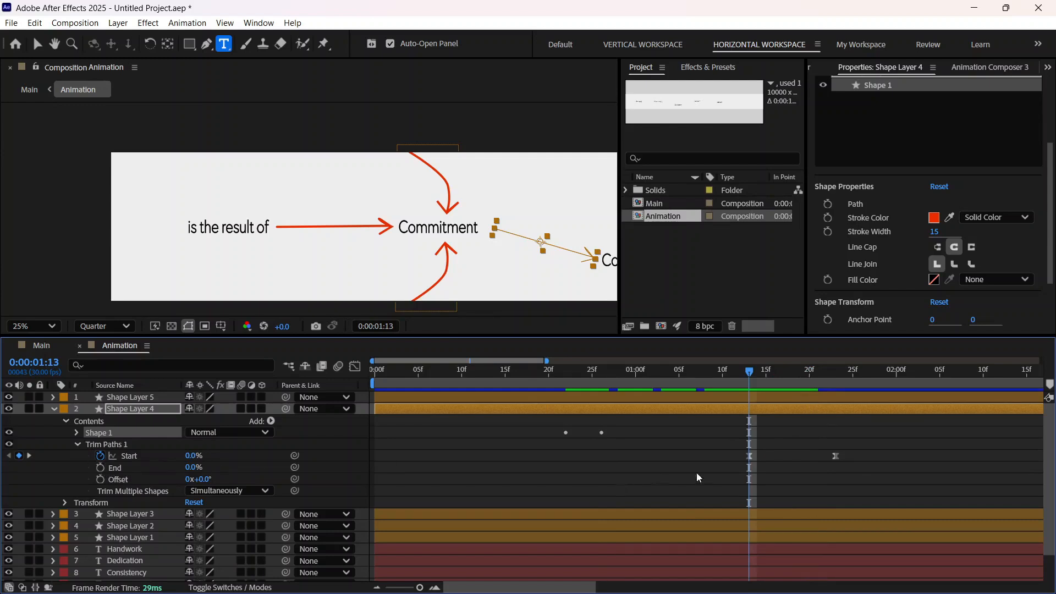
Step: Collapse Shape Layer 4's properties and delete the layer
scroll(94, 467, down, 1)
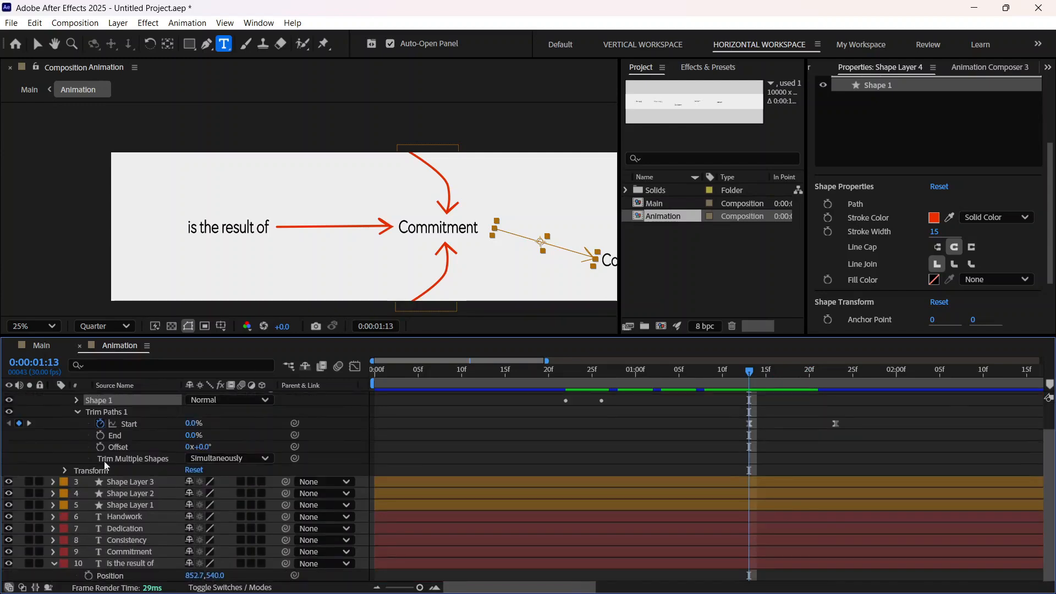
scroll(83, 470, up, 1)
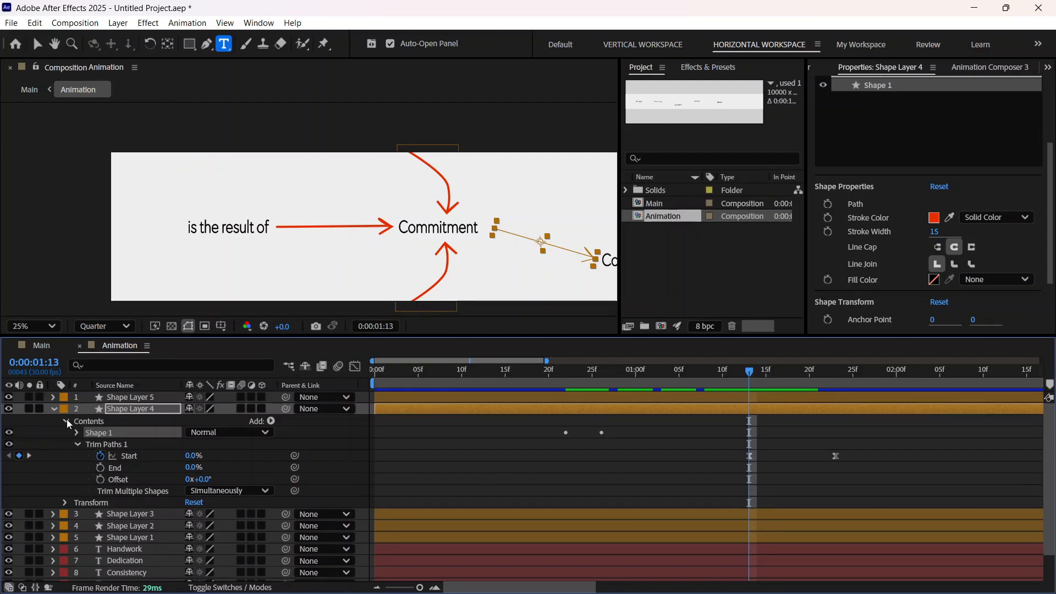
click(57, 408)
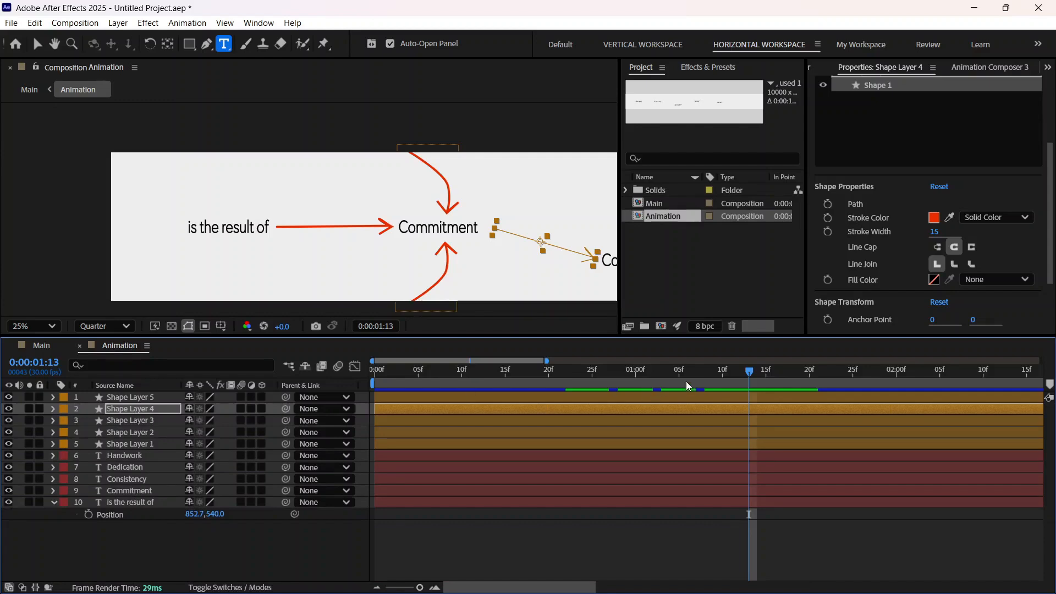
click(129, 443)
click(138, 407)
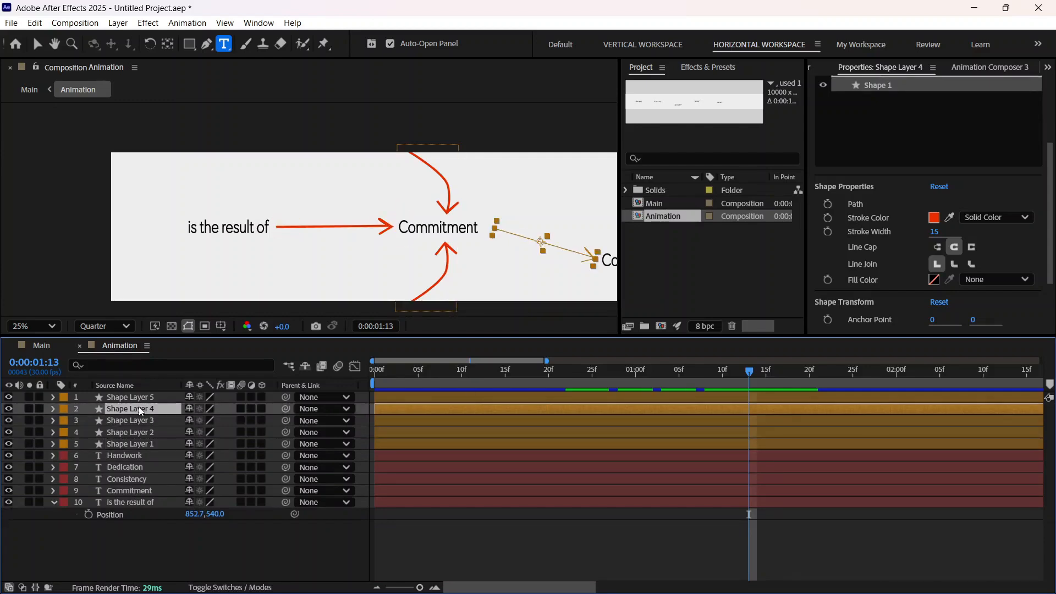
key(Delete)
Step: Duplicate Shape Layer 1 and place the copy between Shape Layer 5 and Shape Layer 3 in the layer stack
click(137, 434)
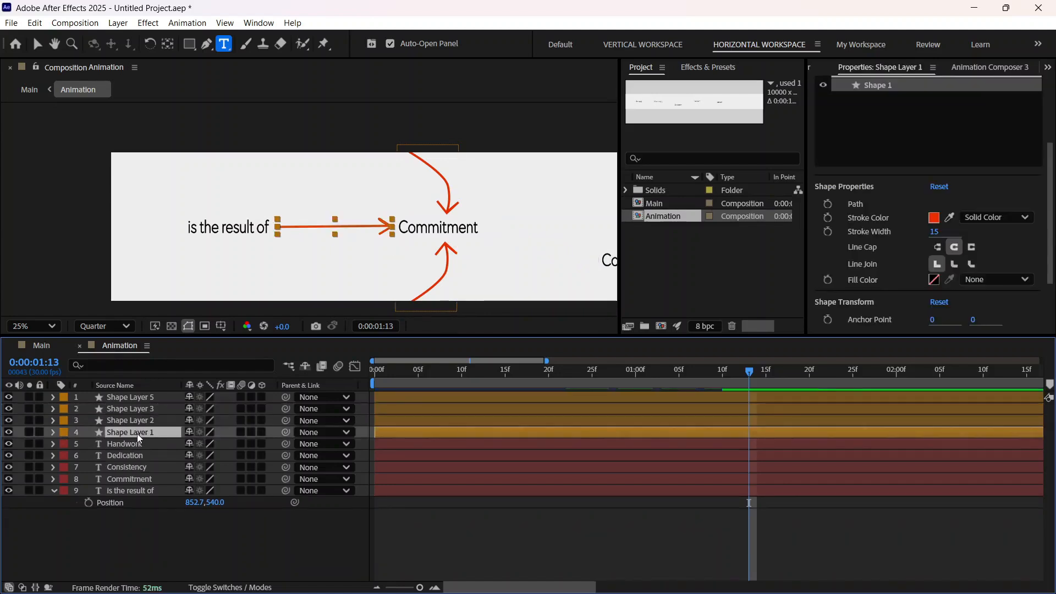
key(ctrl+d)
drag(138, 433, 141, 410)
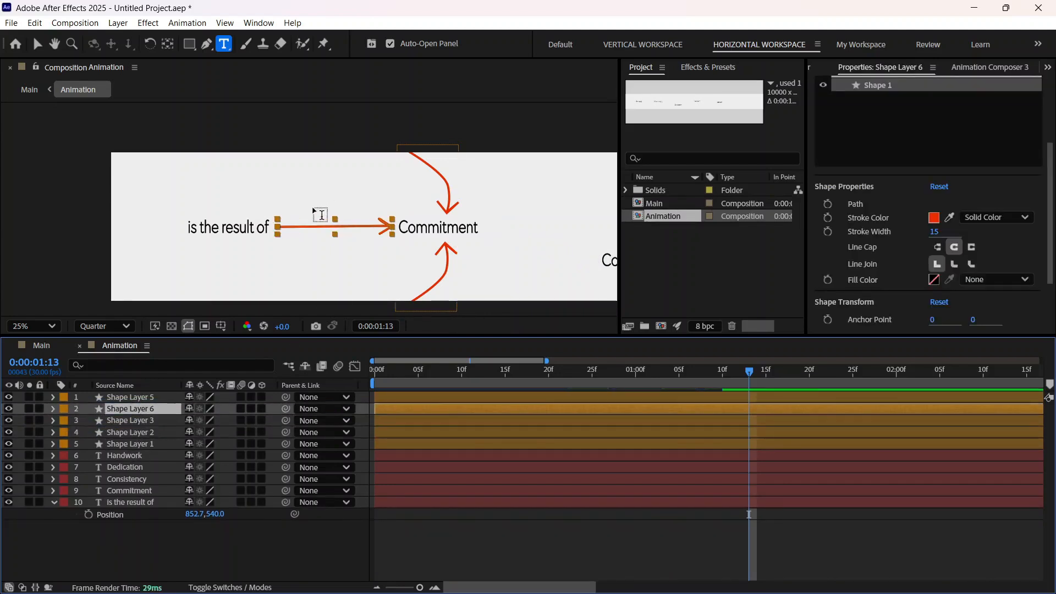
Step: Move Shape Layer 6's arrow to just after Commitment and centre its anchor point with Motion Tools
key(v)
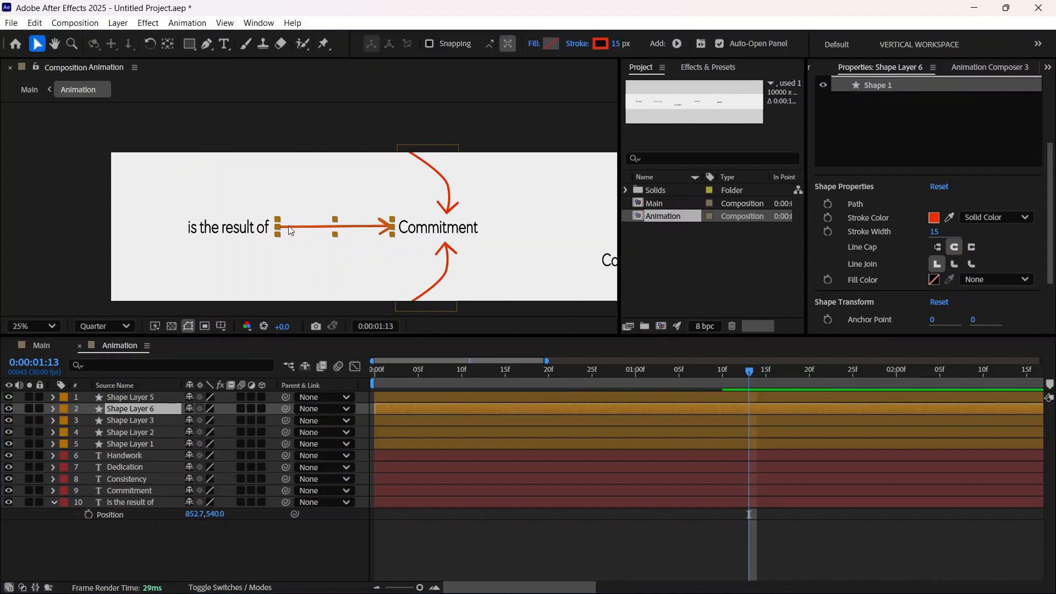
mouse_move(302, 229)
mouse_down()
mouse_move(522, 239)
mouse_move(495, 230)
mouse_up()
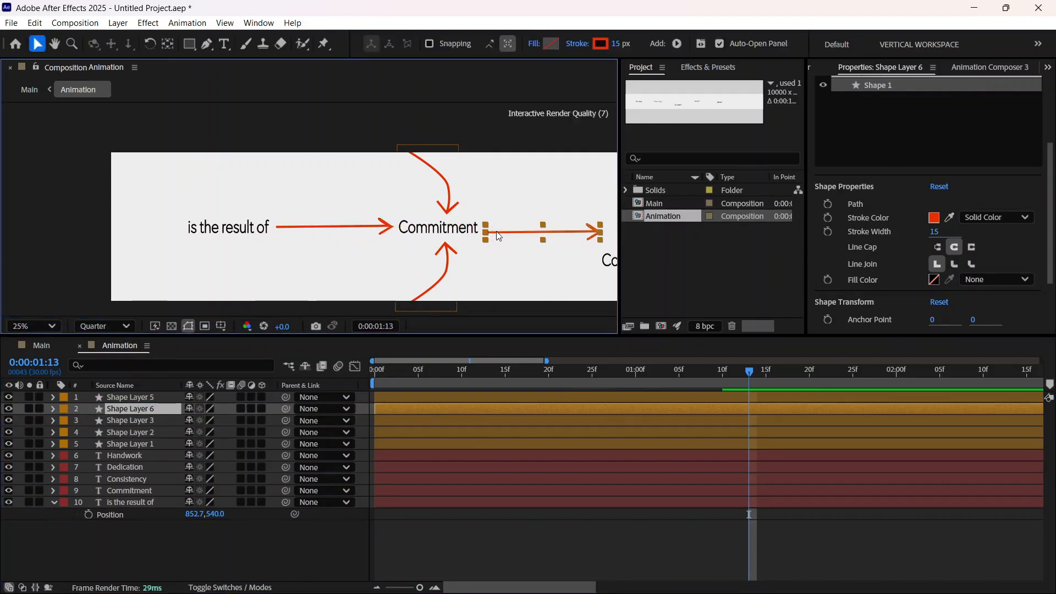
click(1048, 67)
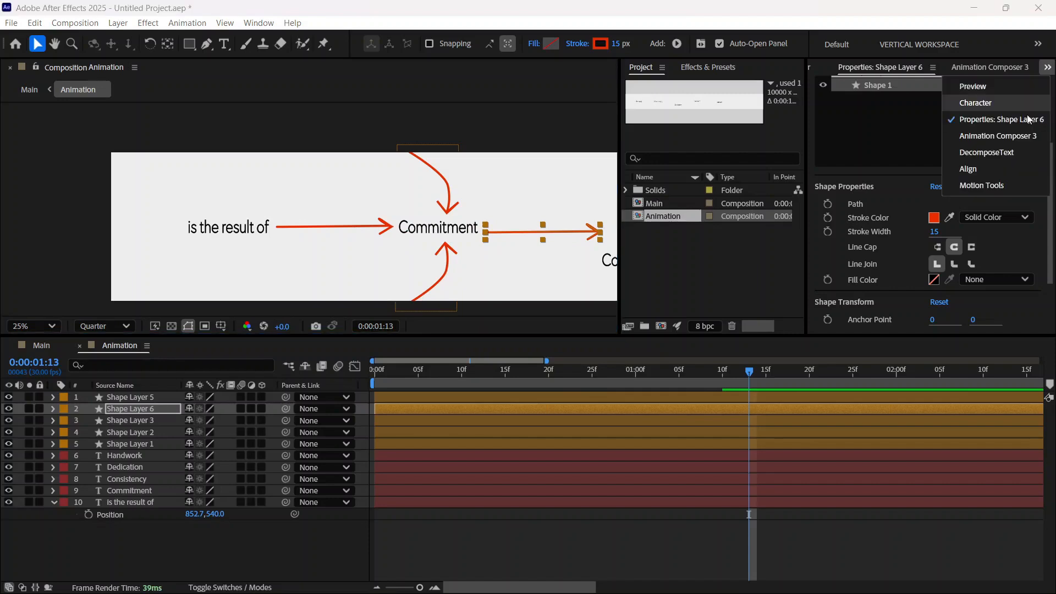
click(982, 185)
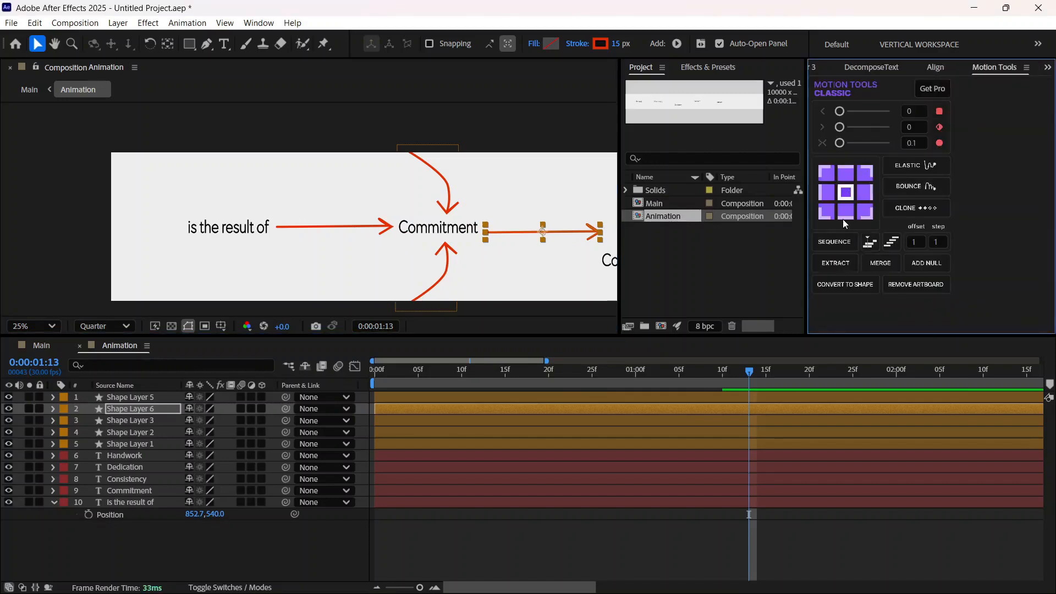
Step: Rotate Shape Layer 6 by 20° and reposition it so the arrow slopes down from Commitment to Consistency
click(49, 410)
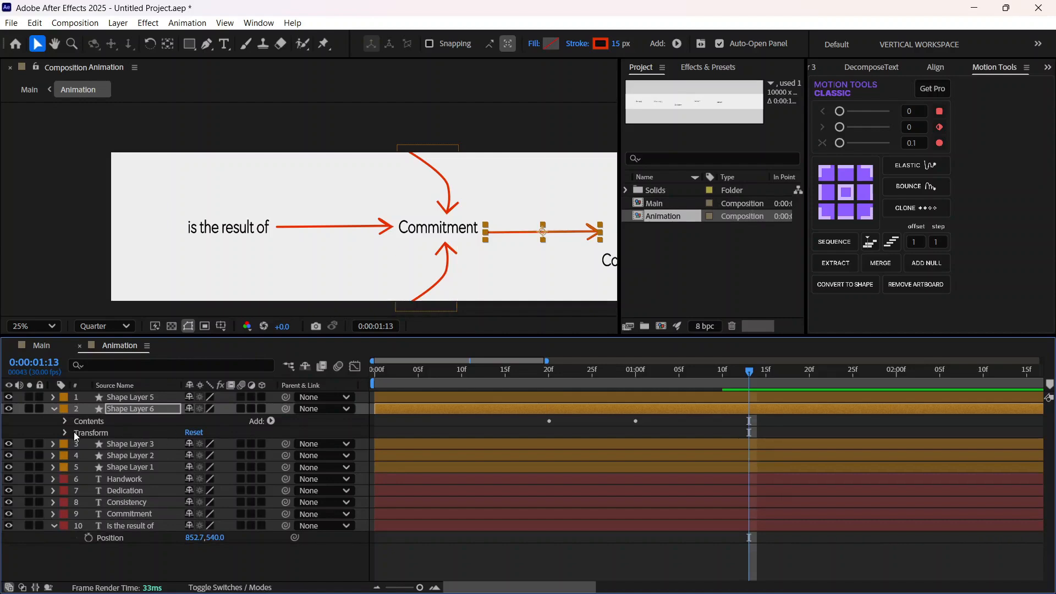
click(65, 433)
drag(199, 483, 214, 478)
drag(516, 223, 510, 236)
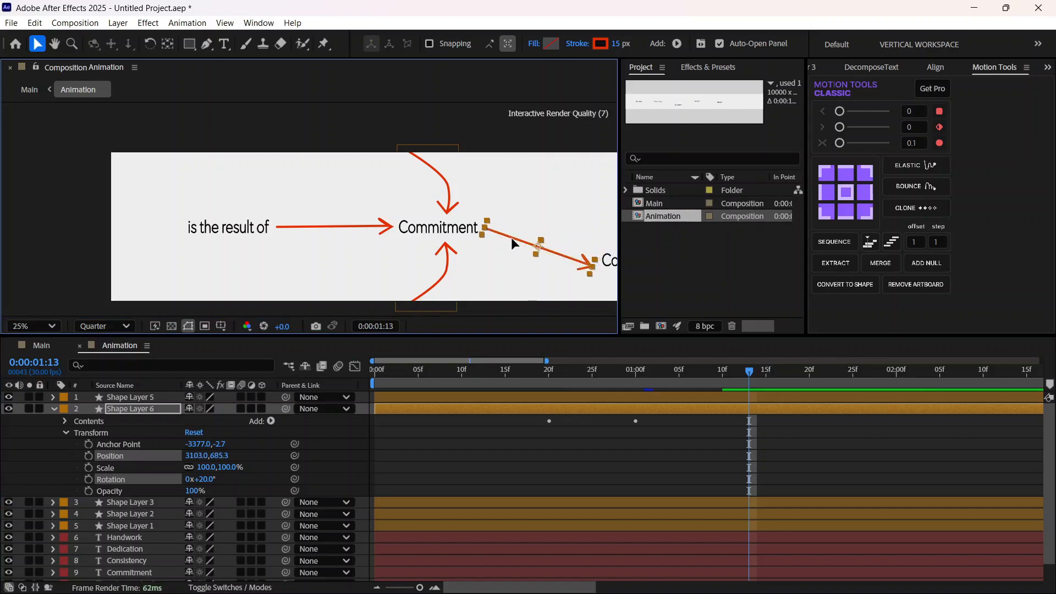
Step: Shorten the Shape Layer 6 arrow at its tail, set its rotation to 19°, and refit it between Commitment and Consistency
key(g)
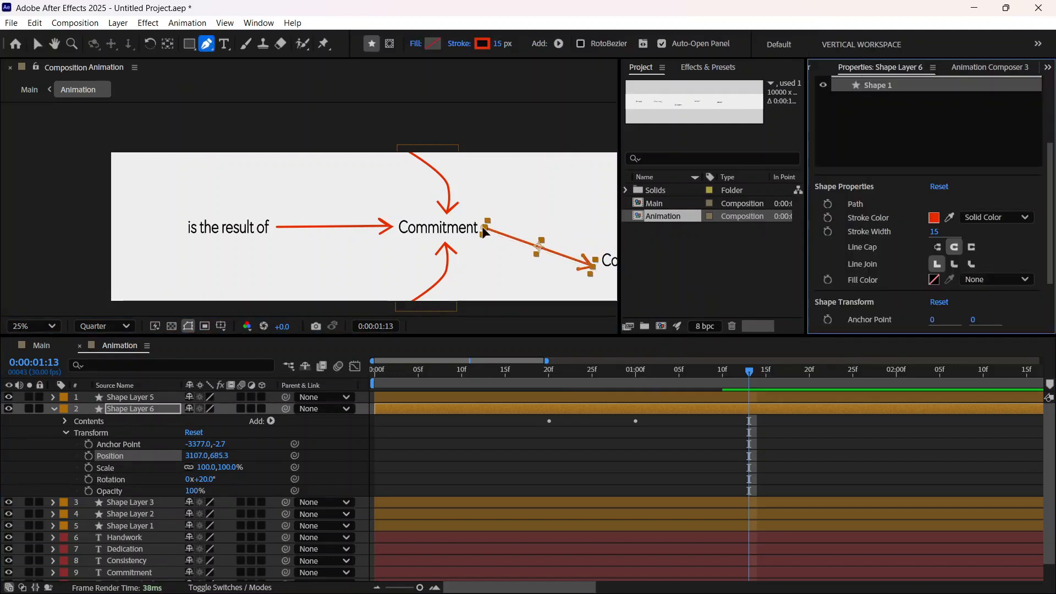
drag(482, 226, 493, 229)
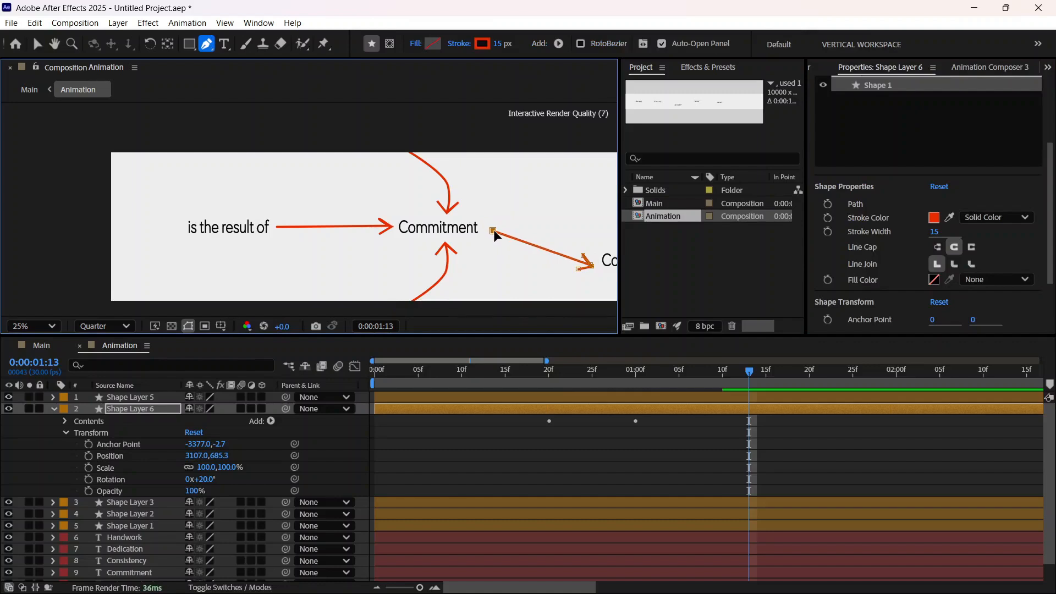
click(37, 43)
drag(558, 253, 565, 246)
drag(208, 482, 207, 479)
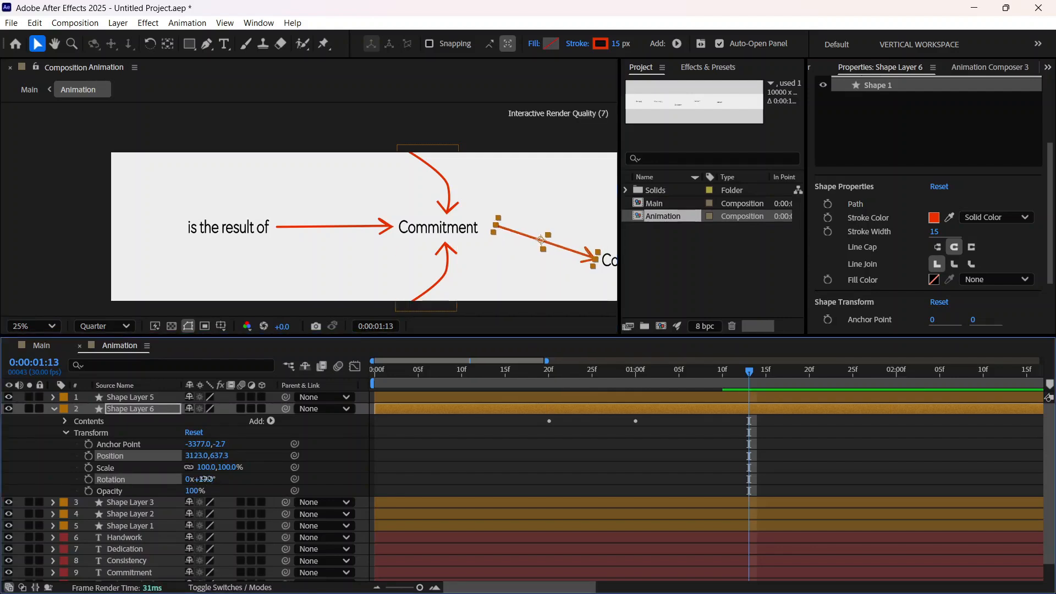
drag(550, 246, 547, 246)
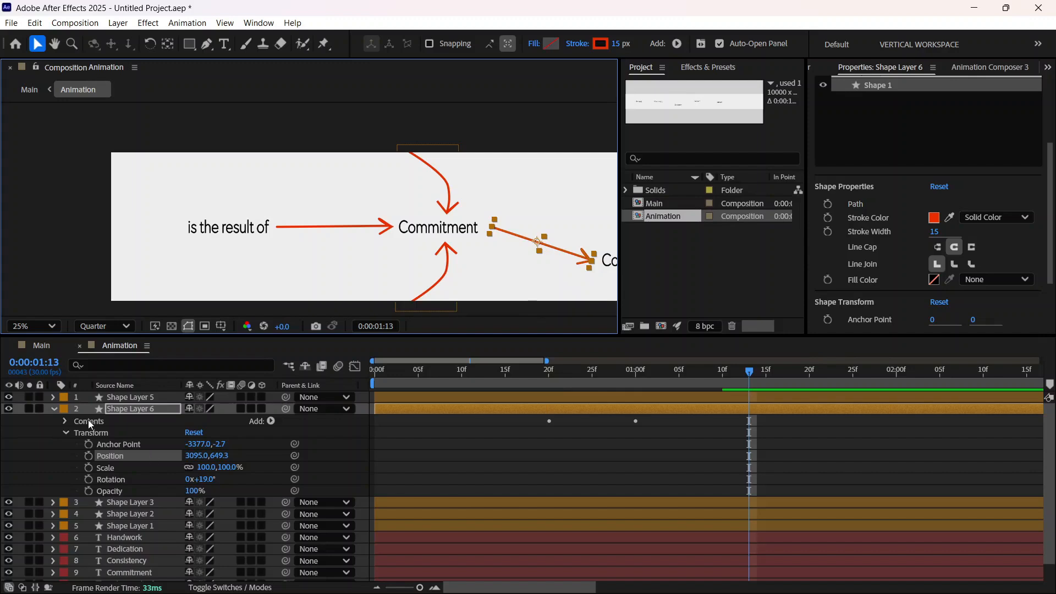
click(53, 409)
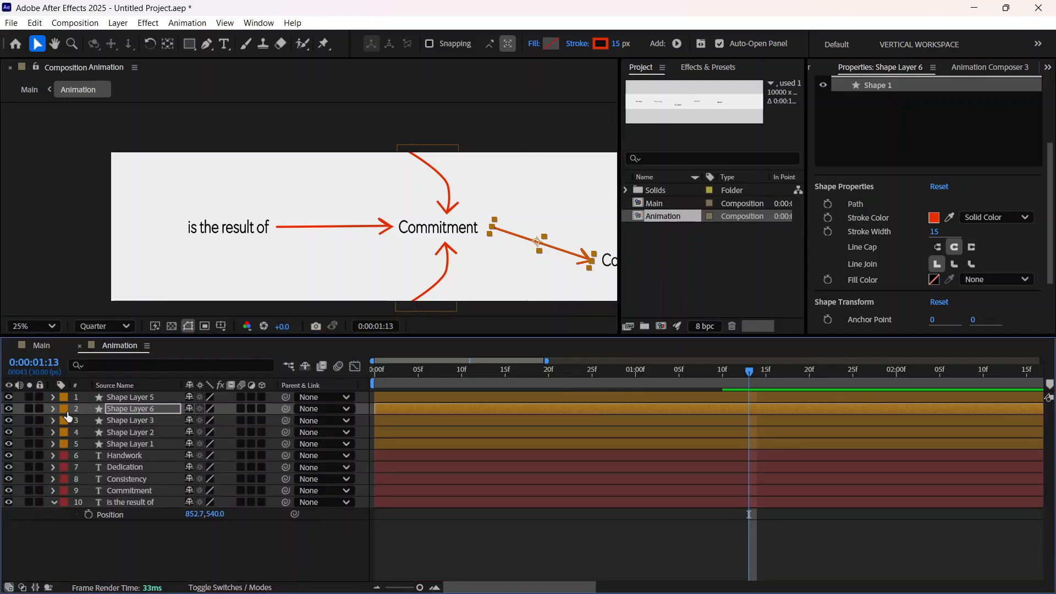
Step: Move Shape Layer 6's Trim Paths Start keyframes together so its arrow draws from 0:00:01:15 to 0:00:01:25
click(131, 409)
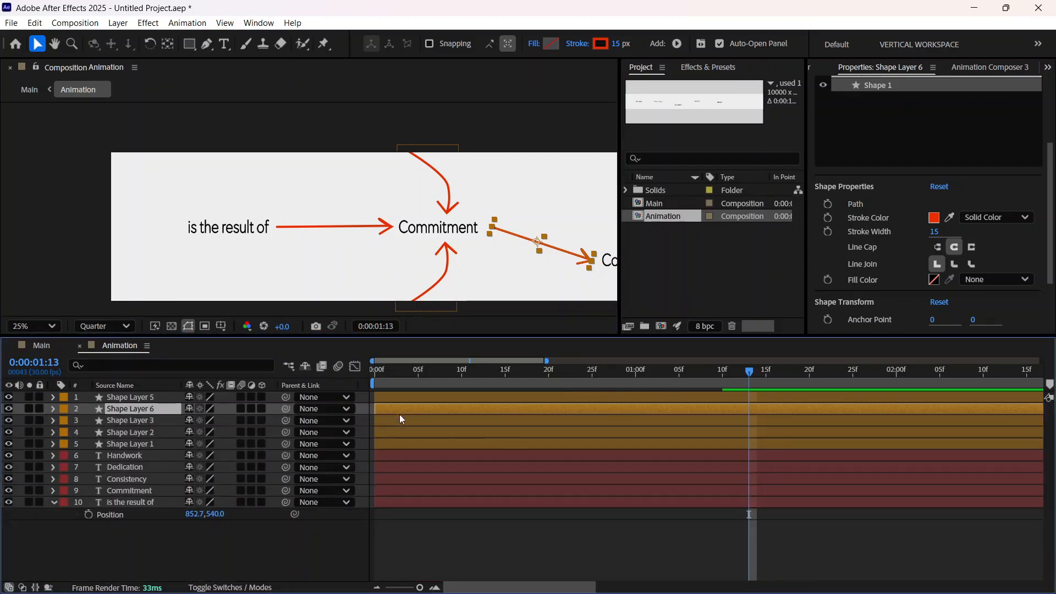
mouse_move(747, 374)
mouse_down()
mouse_move(562, 439)
mouse_move(635, 433)
mouse_up()
click(53, 408)
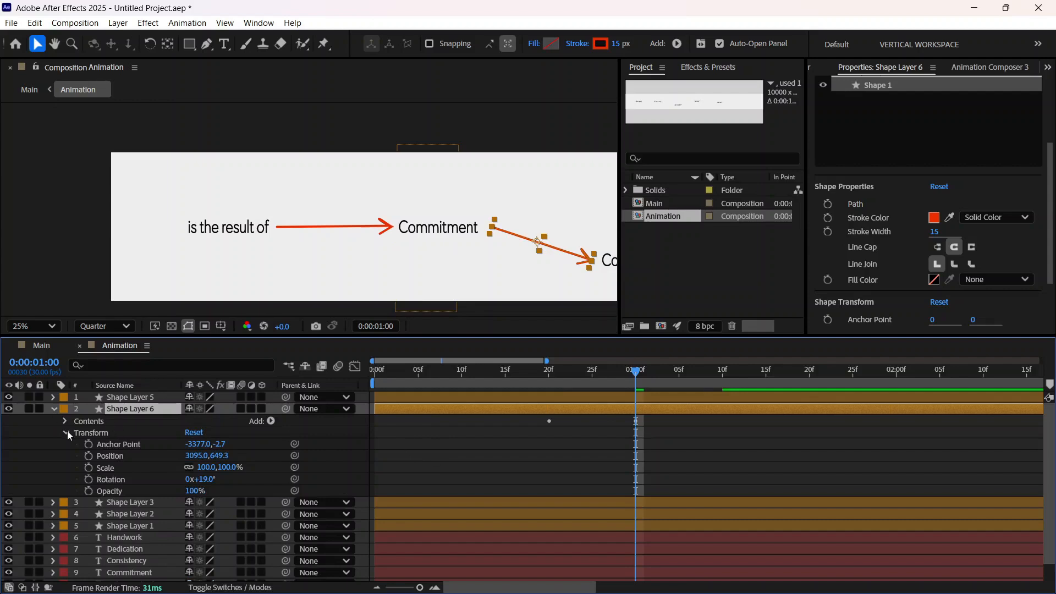
click(66, 421)
click(67, 454)
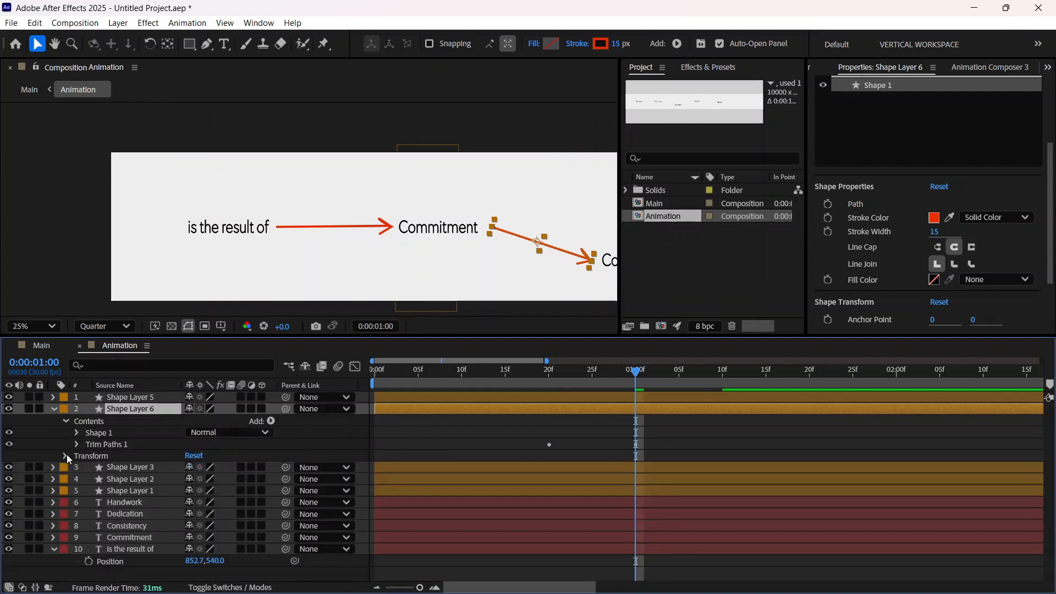
click(77, 433)
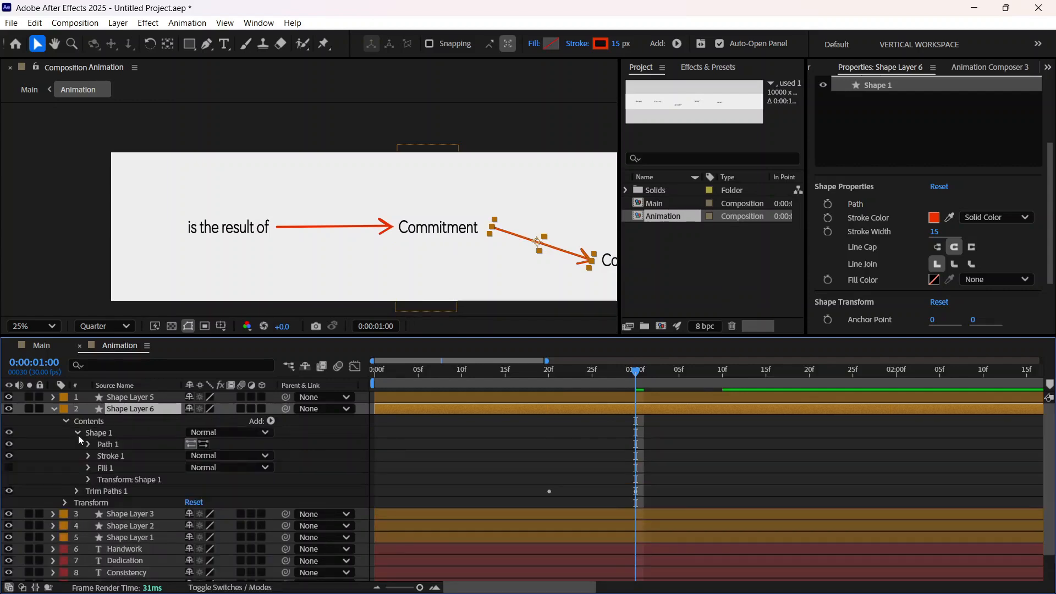
click(77, 434)
click(77, 444)
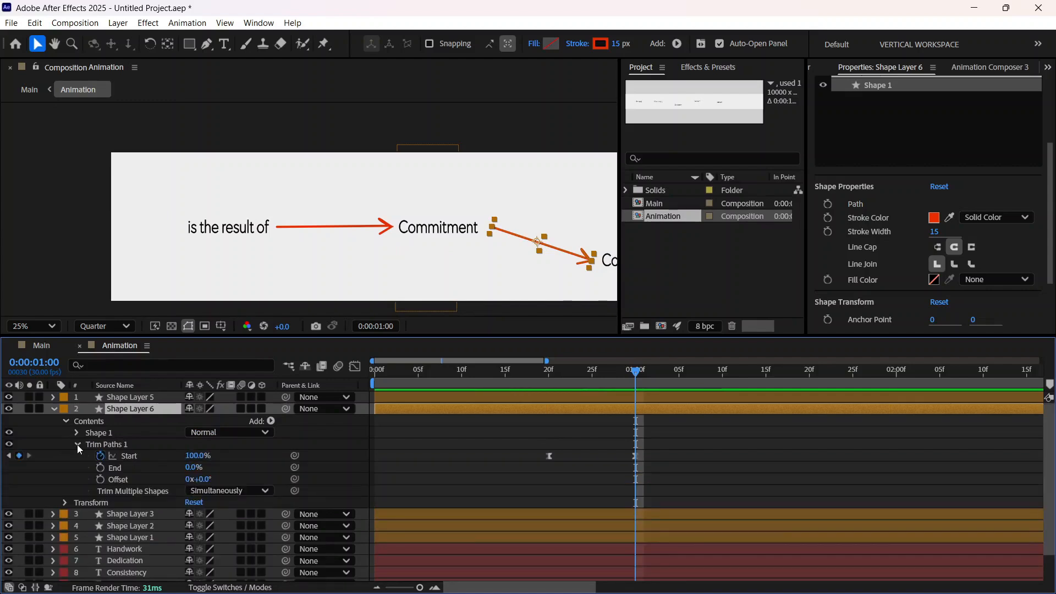
drag(620, 372, 555, 391)
drag(687, 466, 766, 455)
mouse_move(560, 373)
mouse_down()
mouse_move(499, 384)
mouse_move(811, 392)
mouse_up()
Step: Scrub from about 0:00:01:08 to 0:00:01:25 to check how the Commitment-to-Consistency arrow draws on
scroll(631, 446, down, 1)
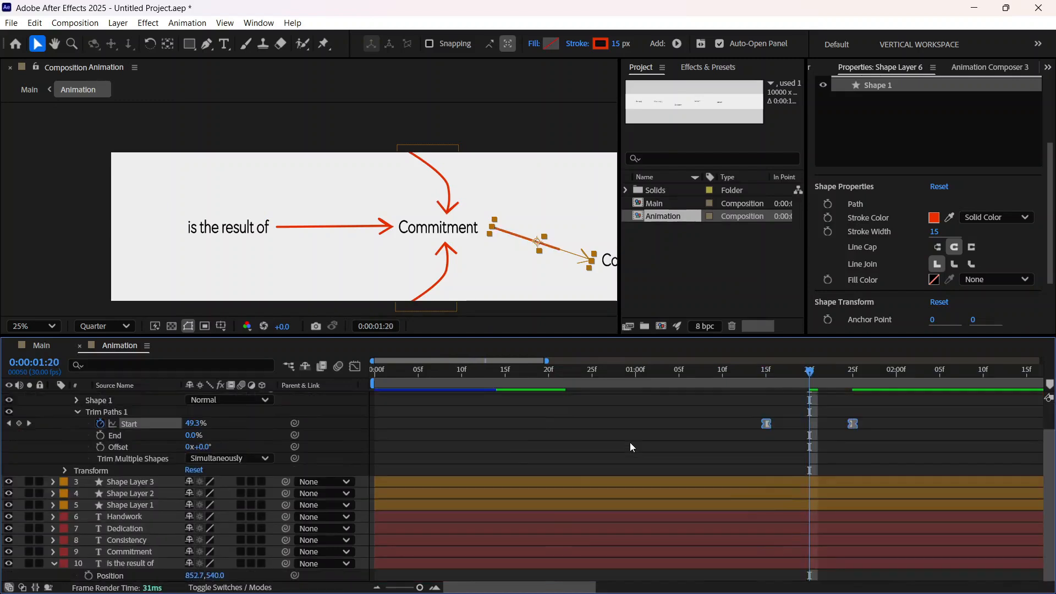
click(705, 376)
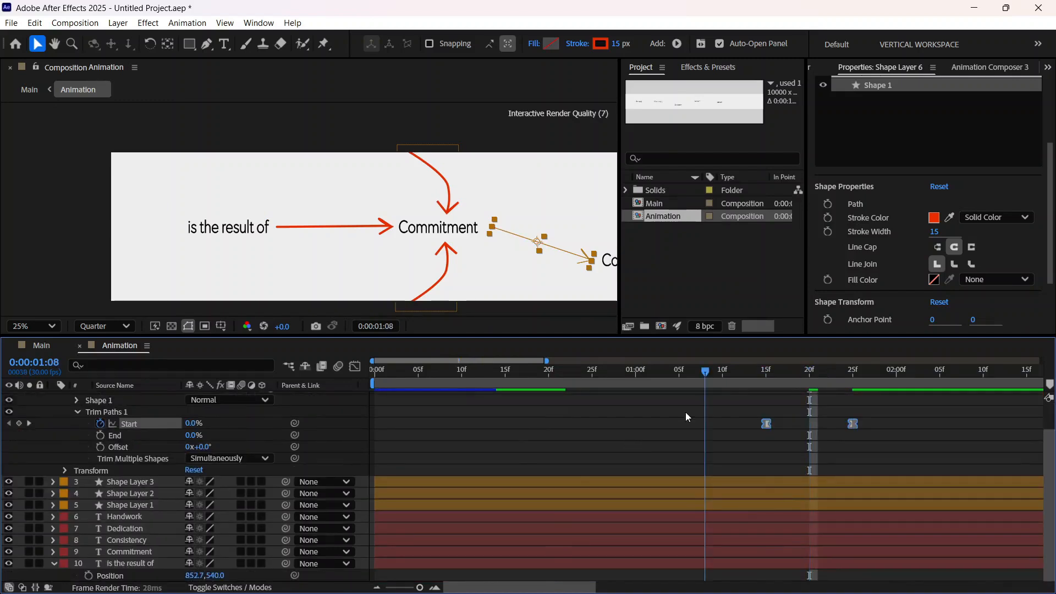
key(Page_Up)
drag(721, 408, 852, 408)
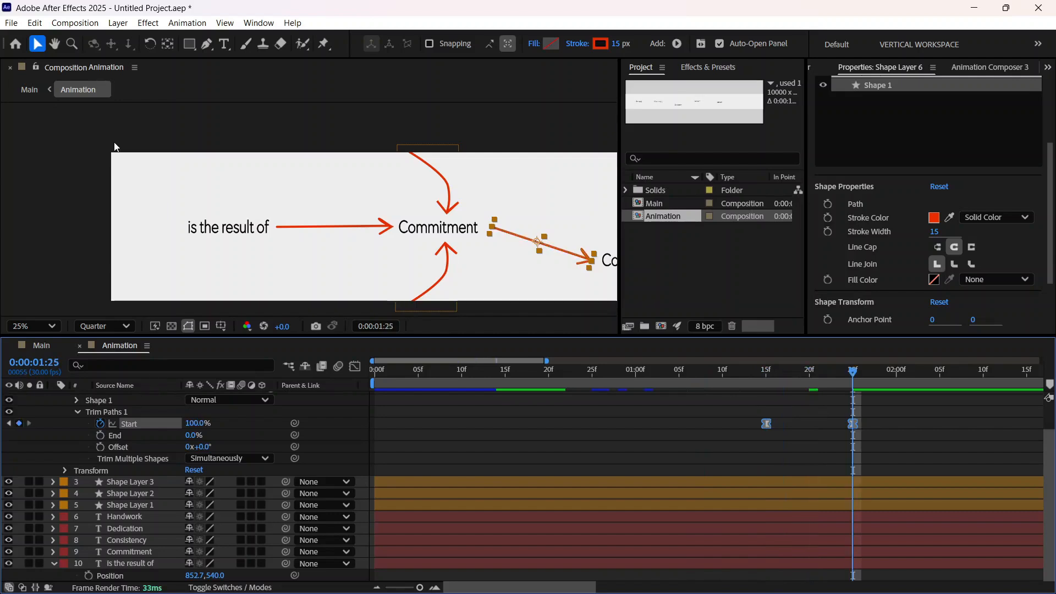
Step: Bring the Consistency-to-Dedication arrow into view, set the current time to 0:00:01:26, and collapse Shape Layer 6's properties
click(55, 44)
drag(509, 283, 126, 252)
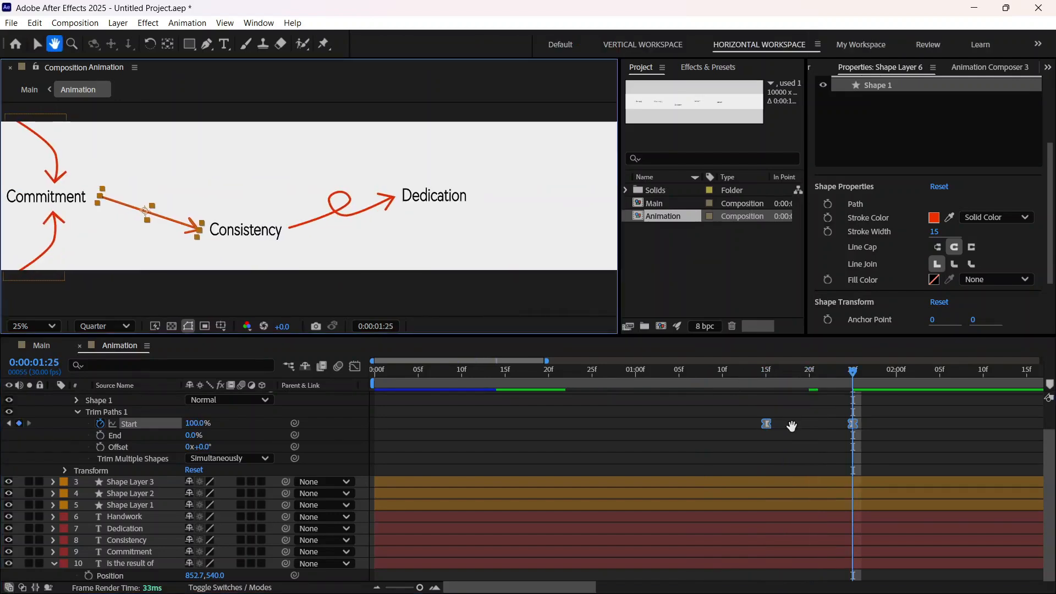
scroll(791, 426, up, 3)
mouse_move(853, 371)
mouse_down()
mouse_move(738, 395)
mouse_move(865, 394)
mouse_up()
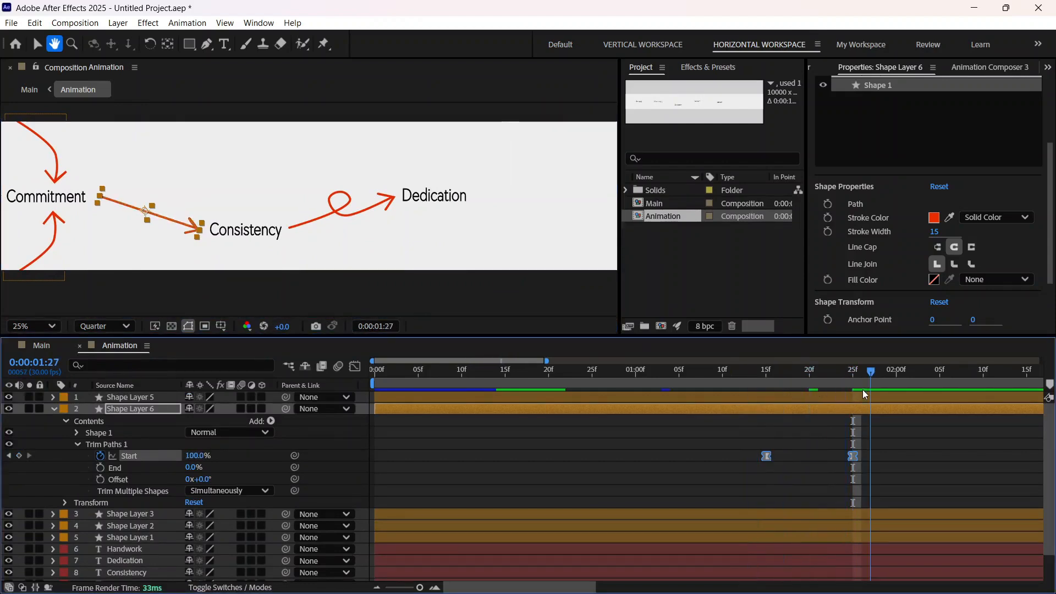
mouse_move(862, 390)
mouse_down()
mouse_move(849, 396)
mouse_move(859, 395)
mouse_up()
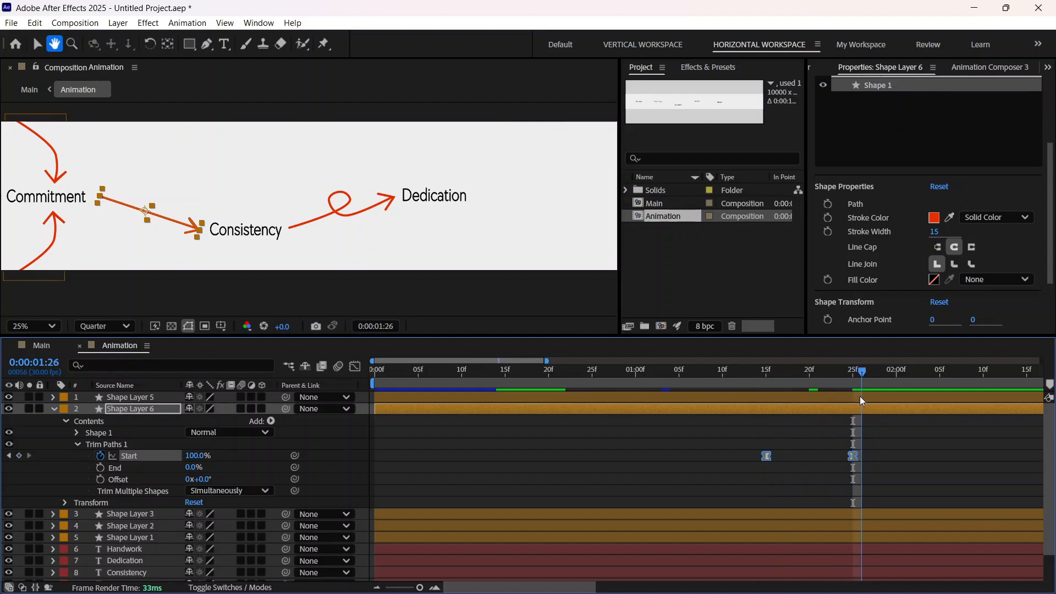
click(37, 47)
click(55, 408)
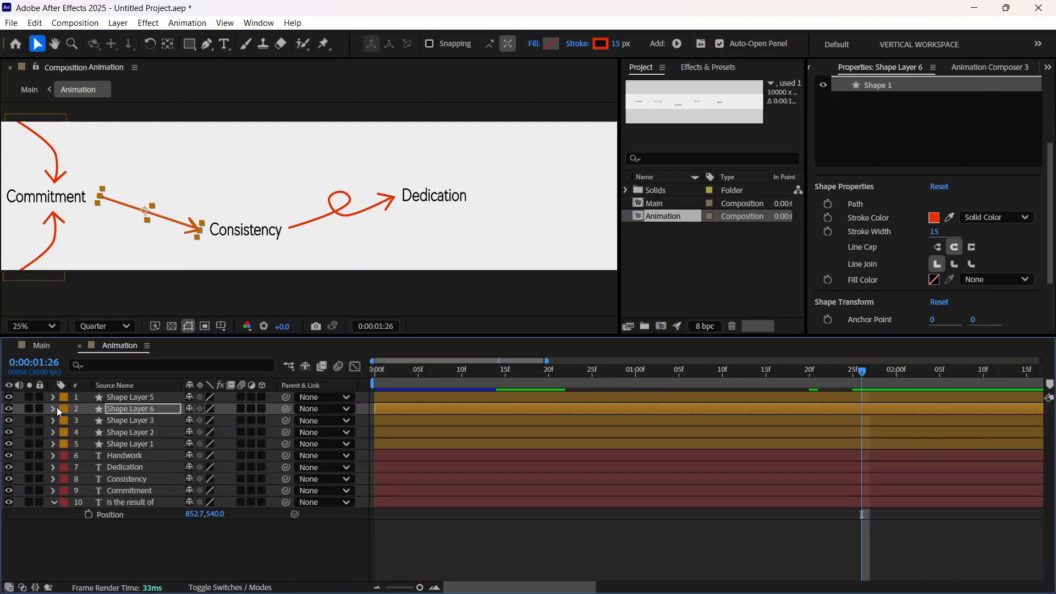
Step: Move Shape Layer 5's Trim Paths Start keyframes together so the looped arrow begins drawing at 0:00:01:26
click(139, 396)
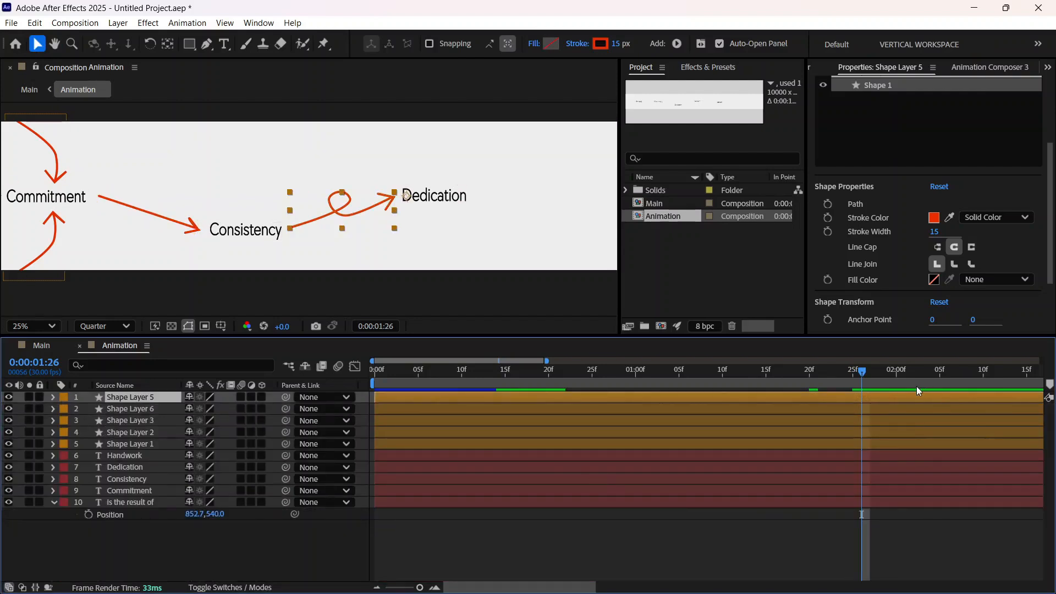
click(53, 399)
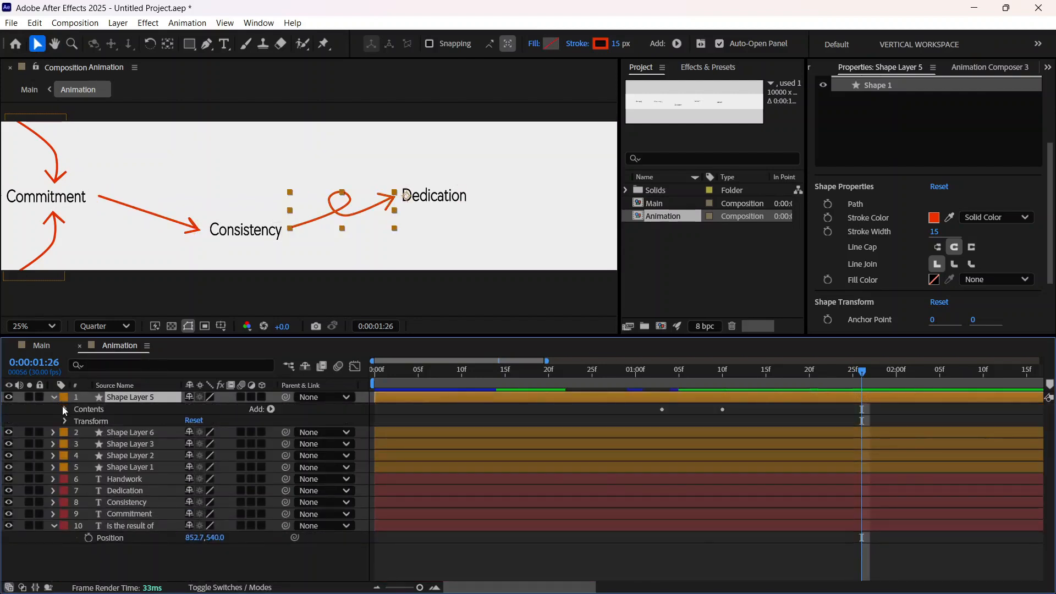
click(65, 410)
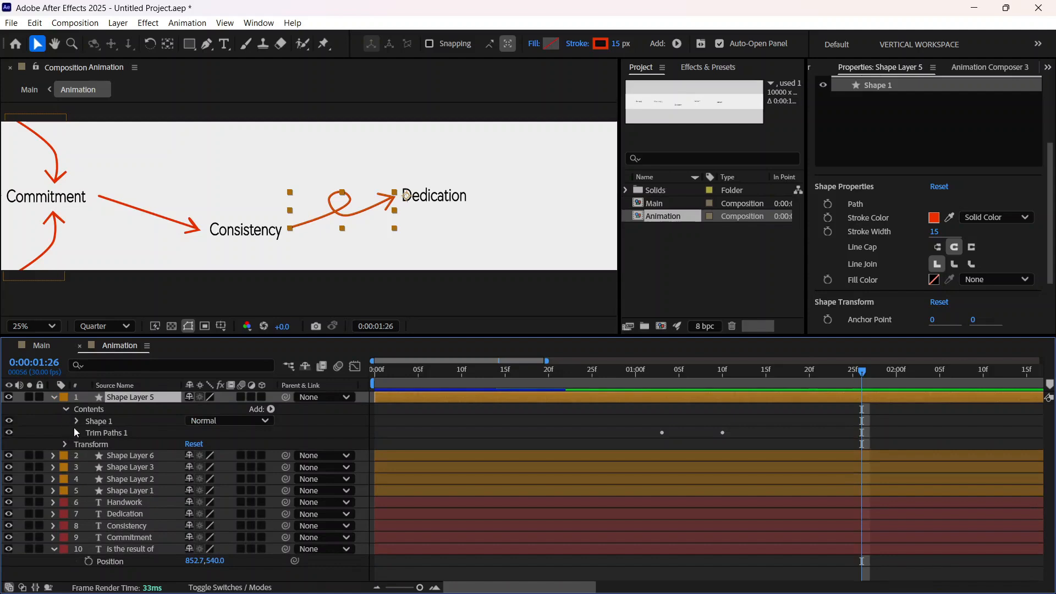
click(78, 432)
drag(813, 460, 629, 396)
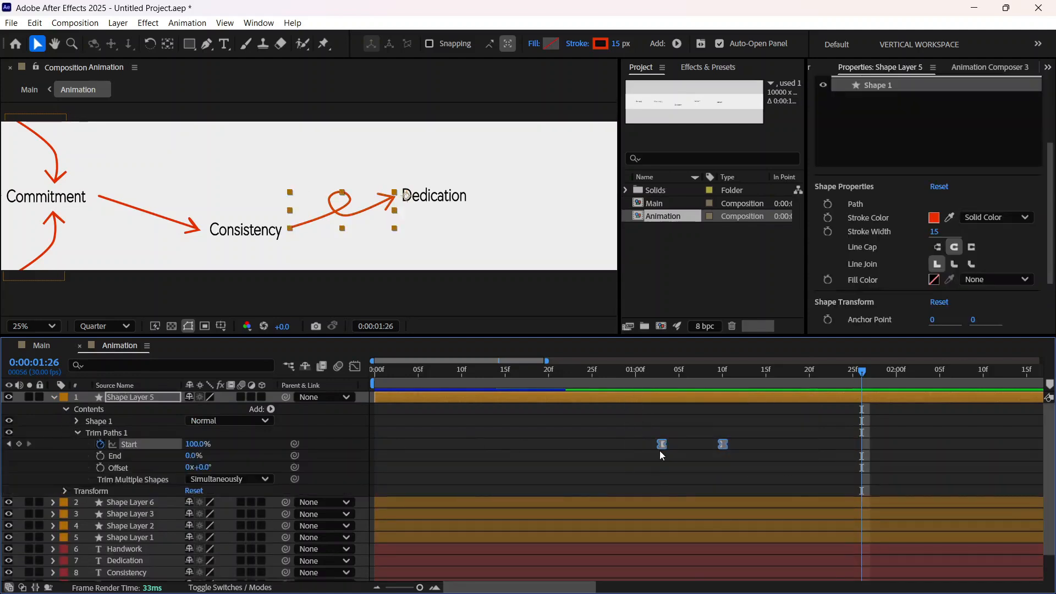
drag(662, 444, 864, 444)
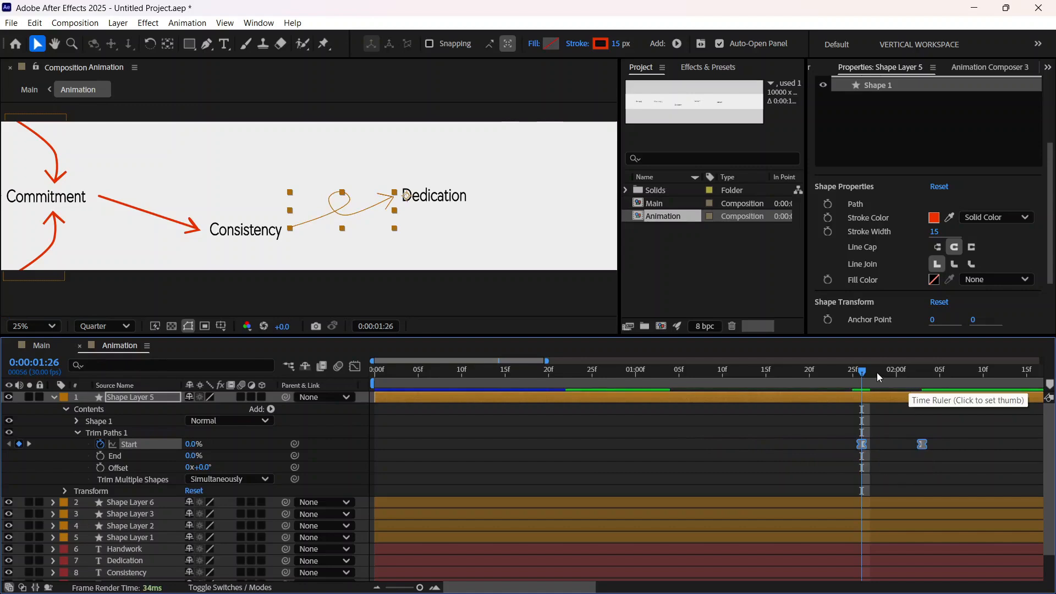
Step: Preview the Animation composition from the first frame to check the draw-on timing of all the arrows
drag(865, 371, 820, 382)
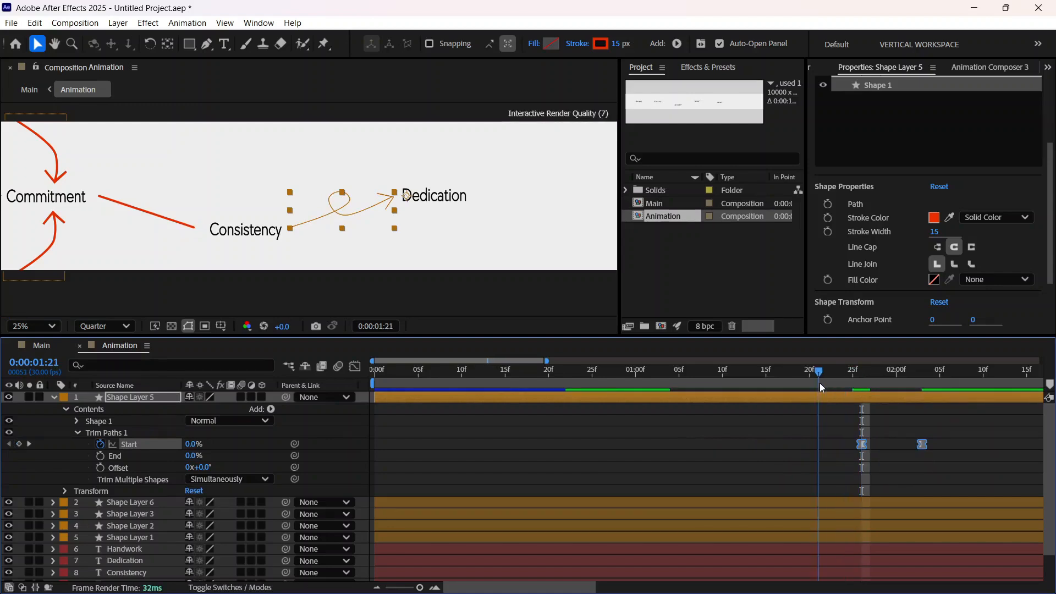
key(comma)
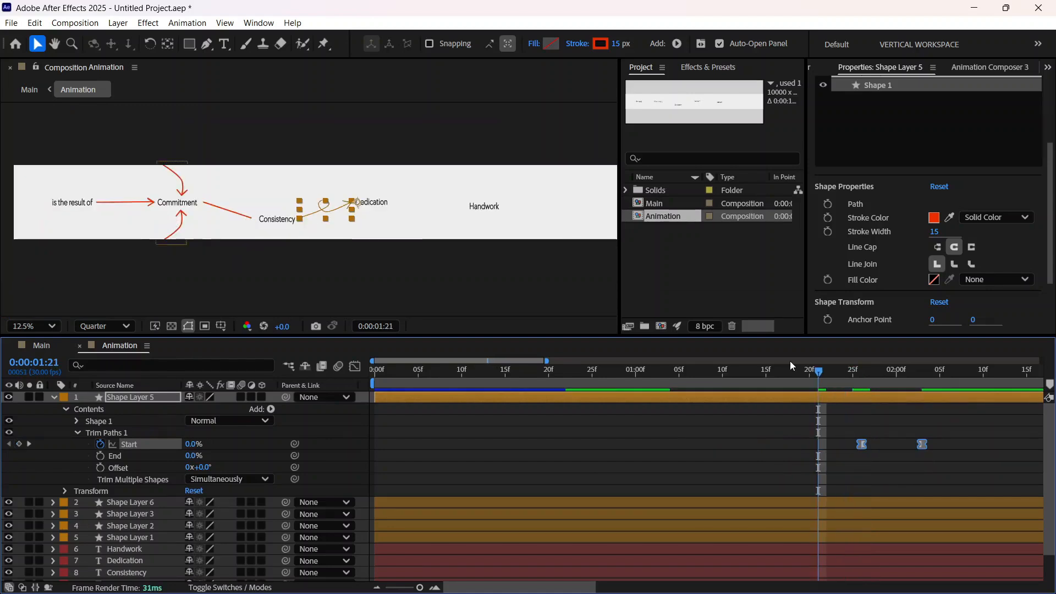
key(Home)
key(space)
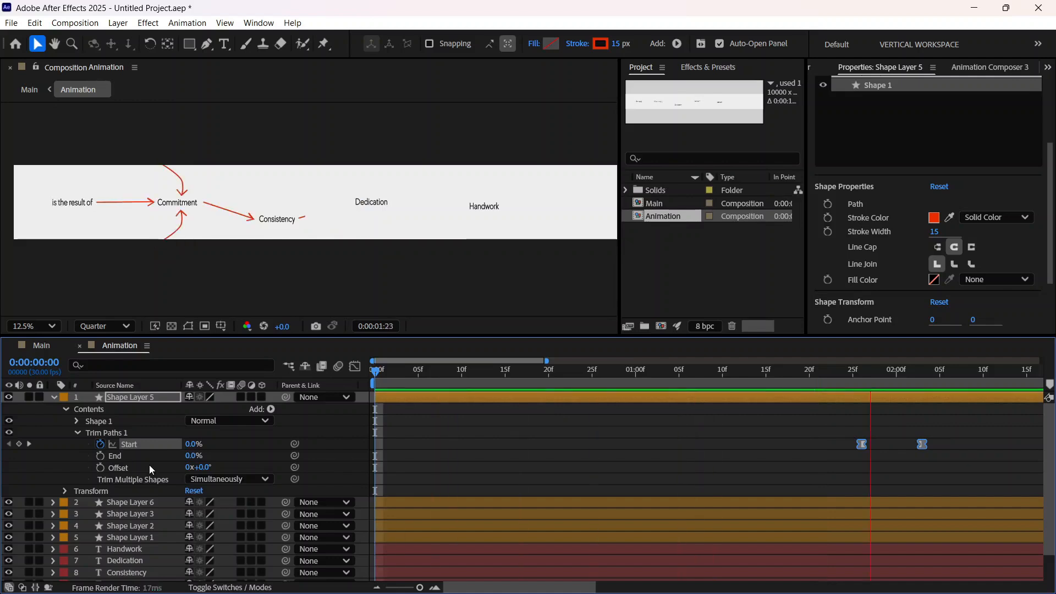
key(space)
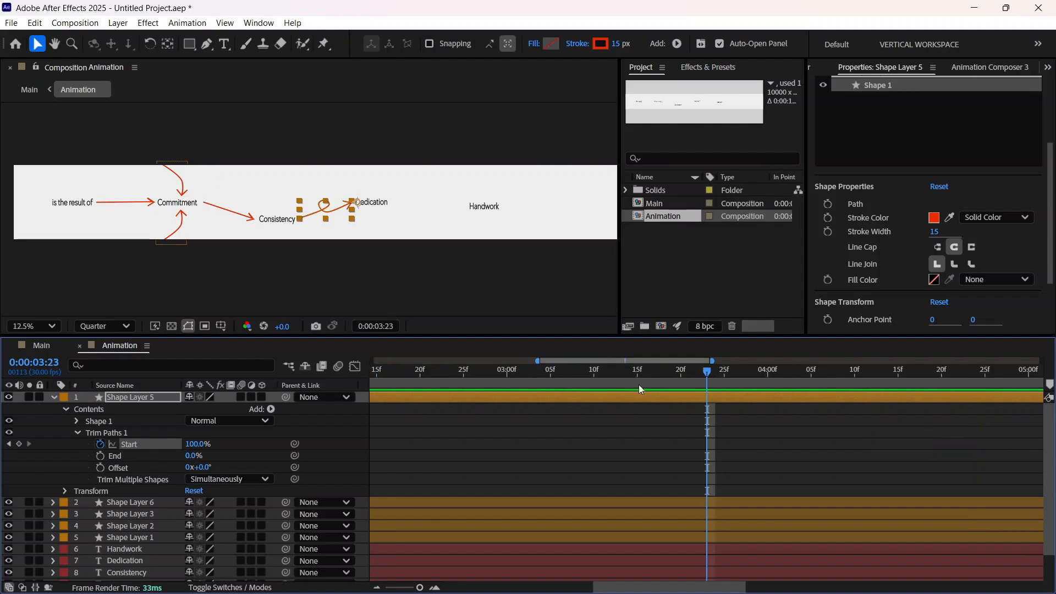
key(Home)
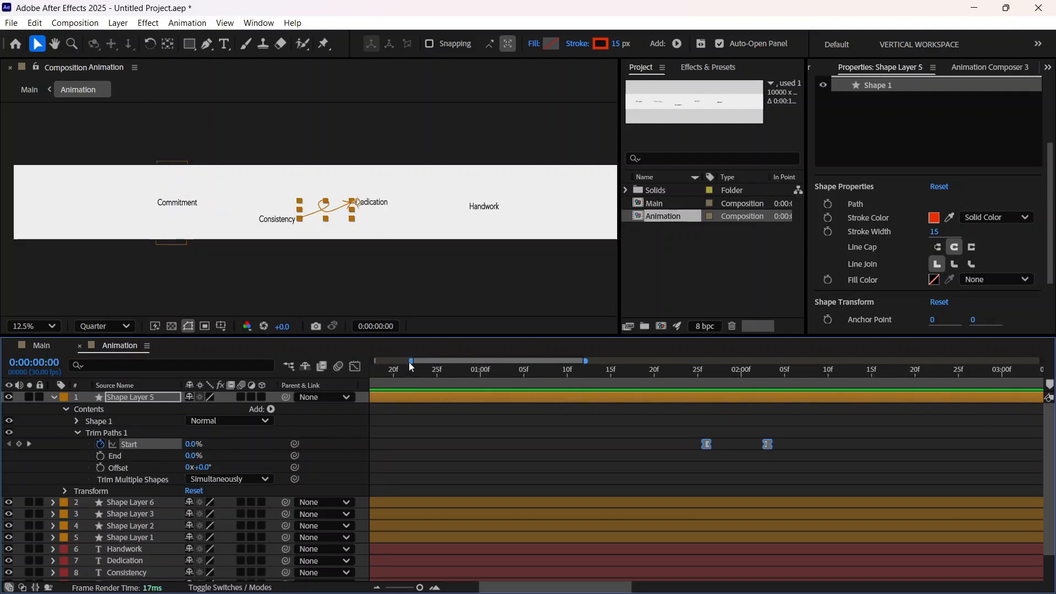
drag(413, 375, 250, 407)
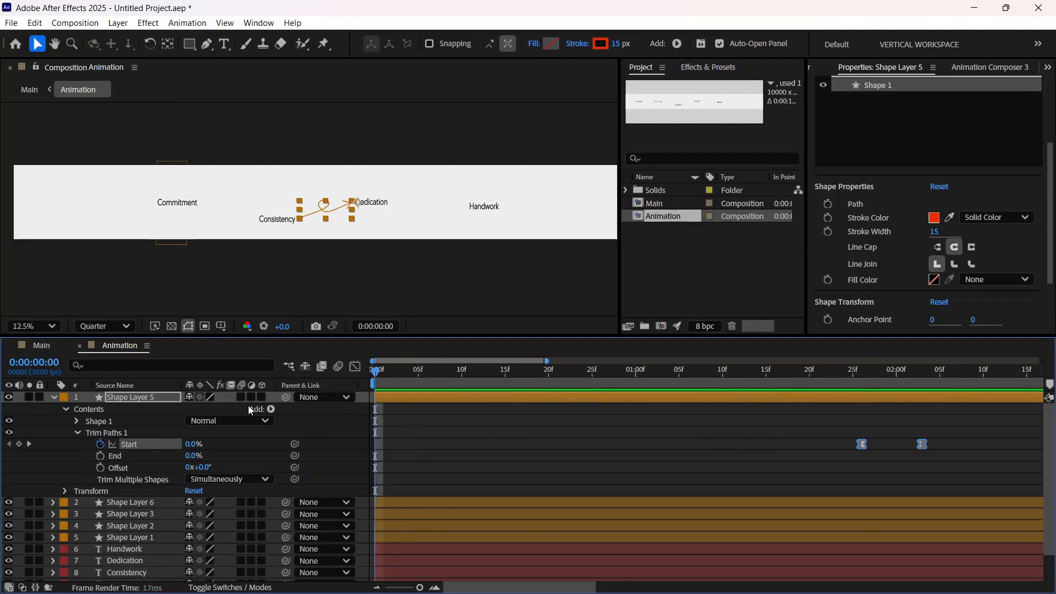
key(space)
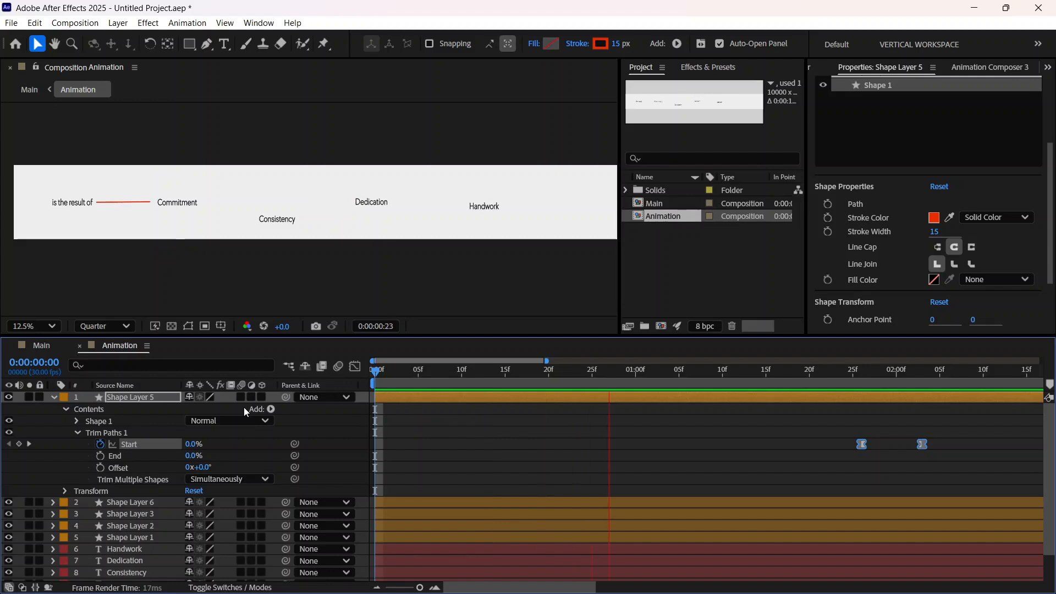
Step: Play back and scrub the Animation composition between 0:00:01:14 and 0:00:02:16 to check when the looped arrow draws on
key(space)
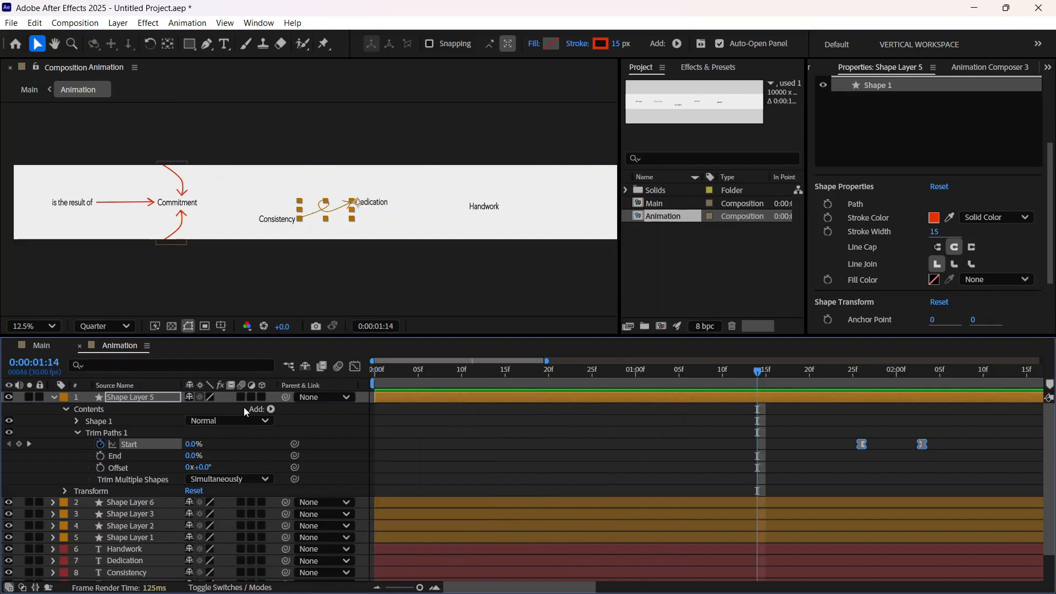
key(space)
key(space)
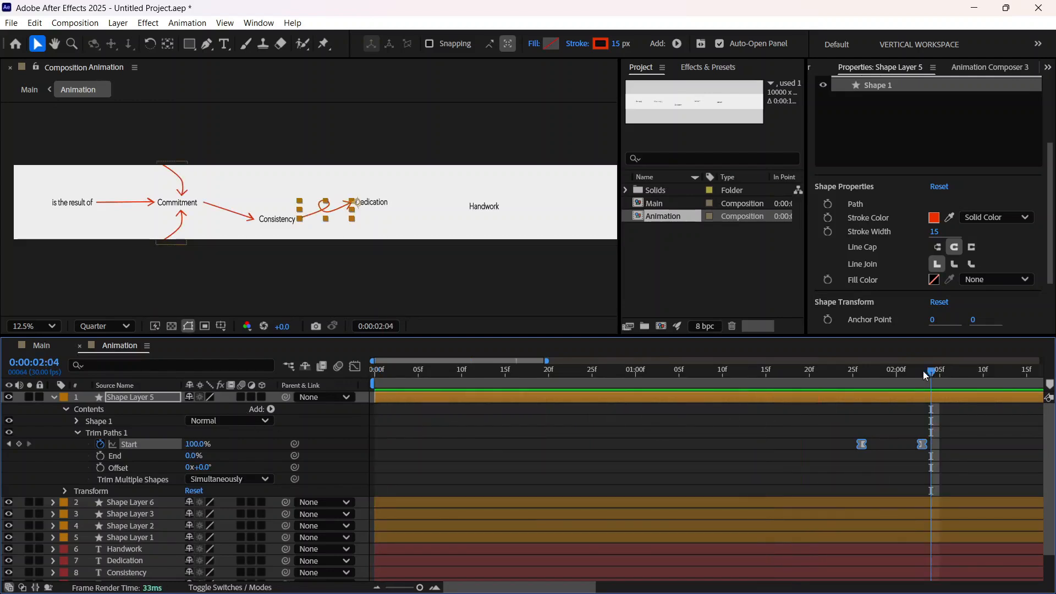
mouse_move(928, 372)
mouse_down()
mouse_move(720, 428)
mouse_move(828, 452)
mouse_move(922, 447)
mouse_move(842, 462)
mouse_move(928, 455)
mouse_move(810, 487)
mouse_move(935, 473)
mouse_move(830, 504)
mouse_move(927, 489)
mouse_move(827, 516)
mouse_move(922, 508)
mouse_up()
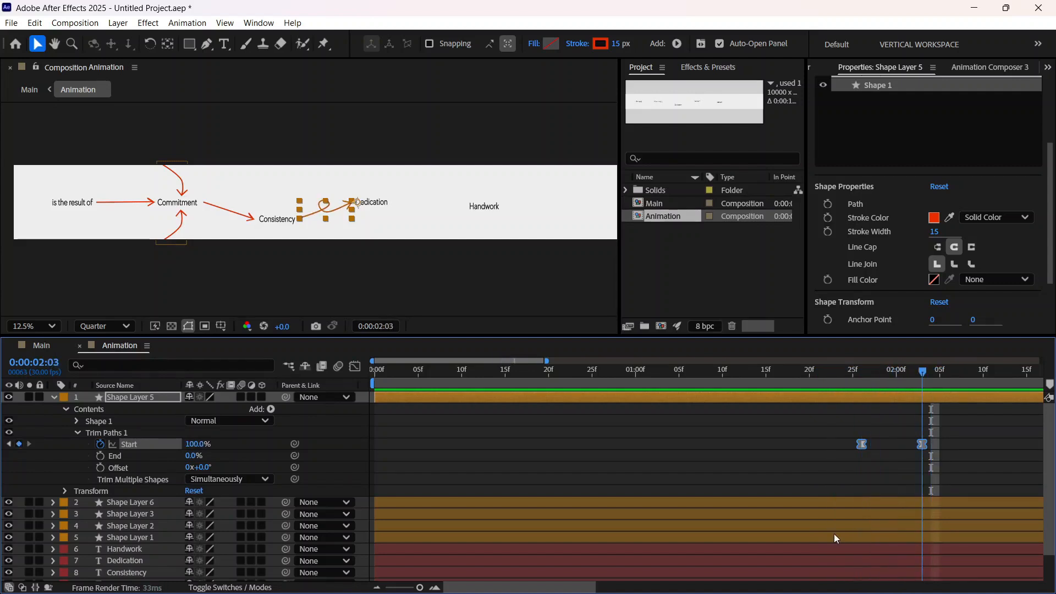
drag(833, 535, 758, 559)
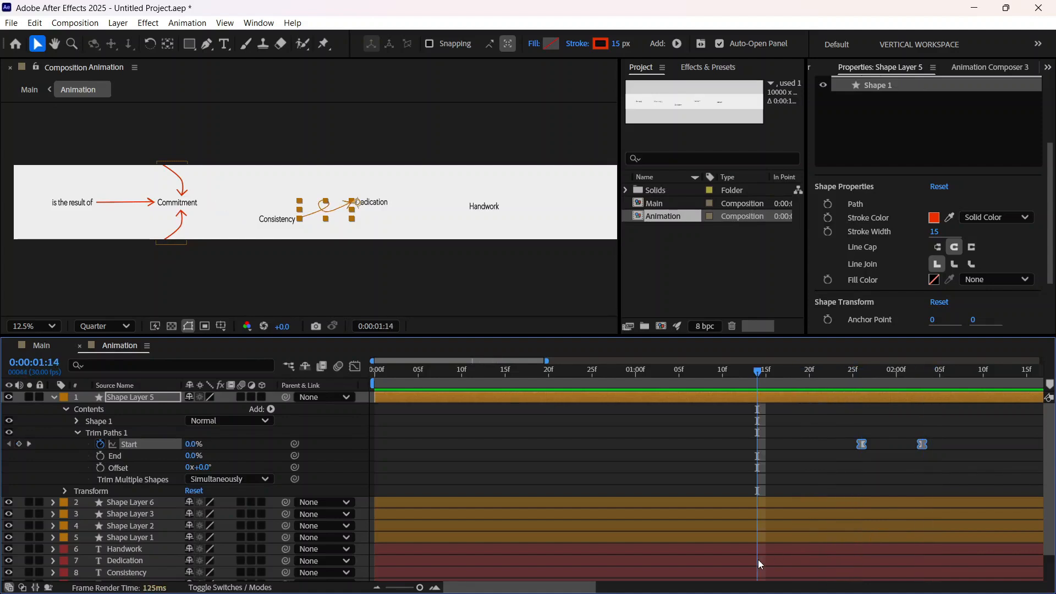
key(space)
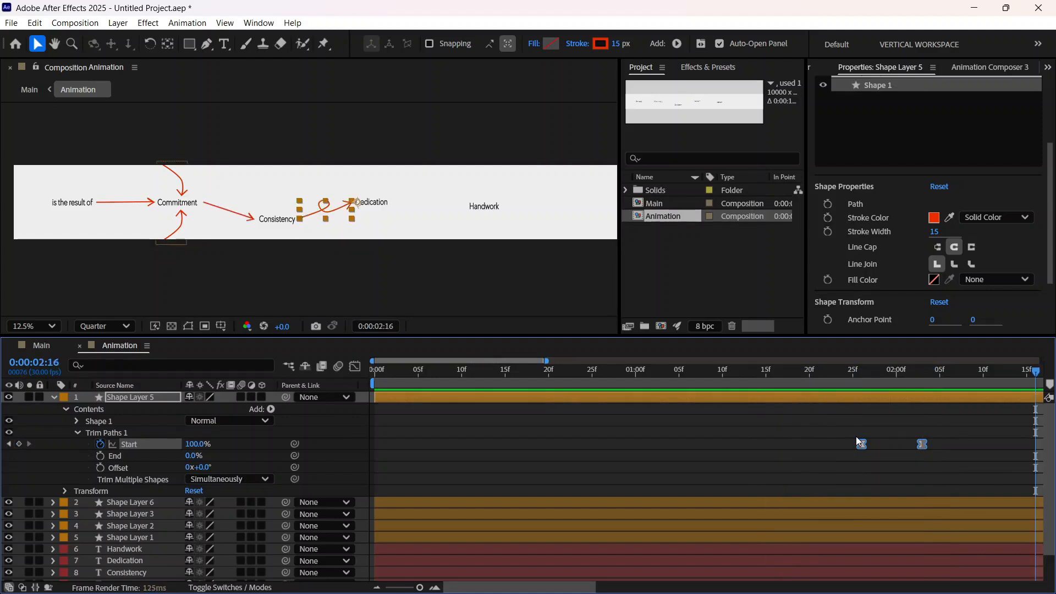
Step: Delay Shape Layer 5's Trim Paths Start keyframes to 0:00:02:01 and 0:00:02:08, checking the looped arrow's timing between adjustments
drag(859, 442, 884, 447)
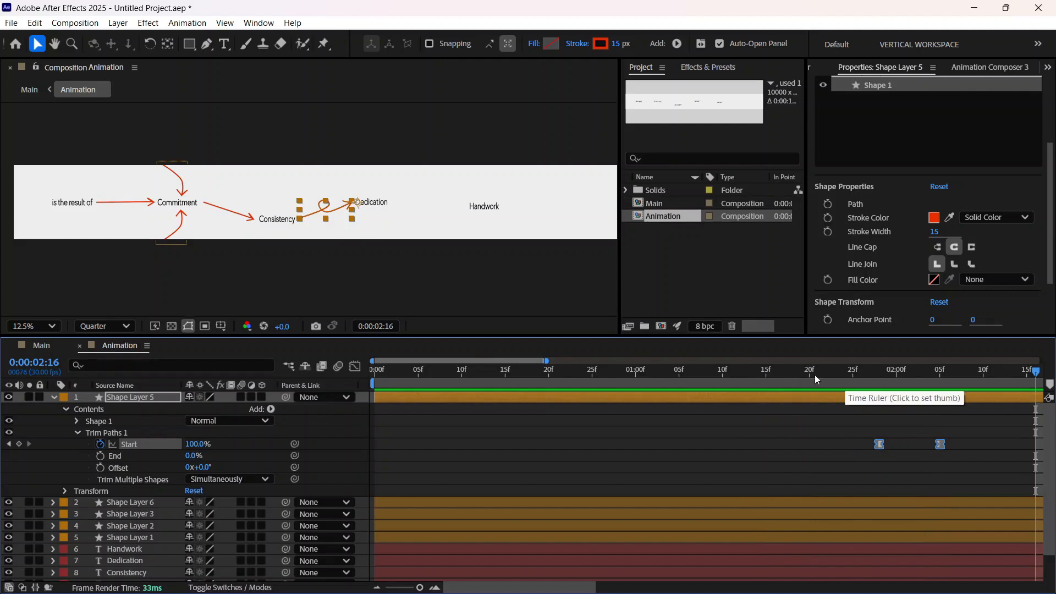
click(814, 375)
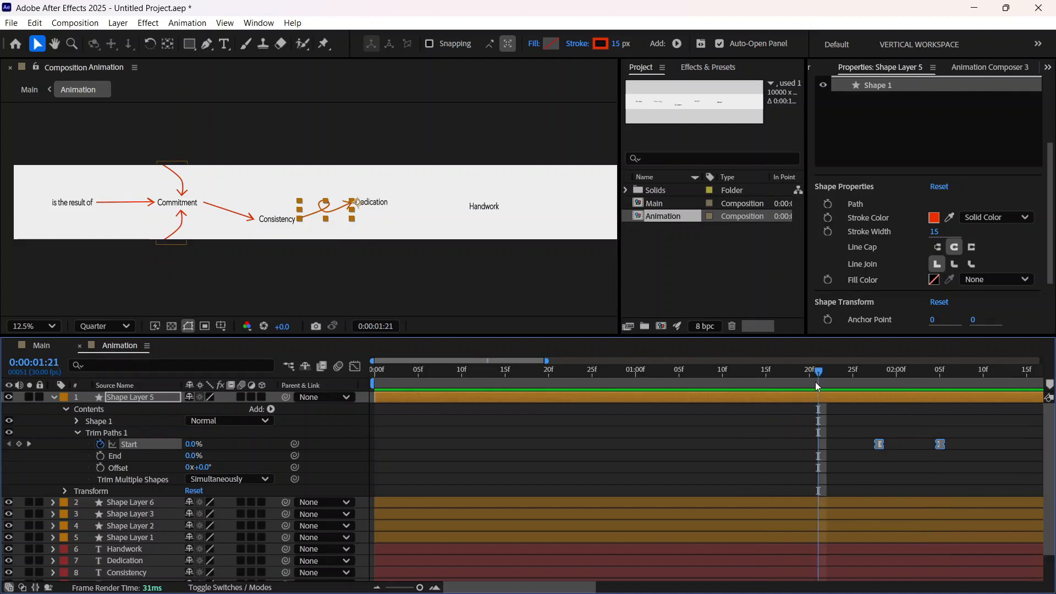
click(783, 377)
key(space)
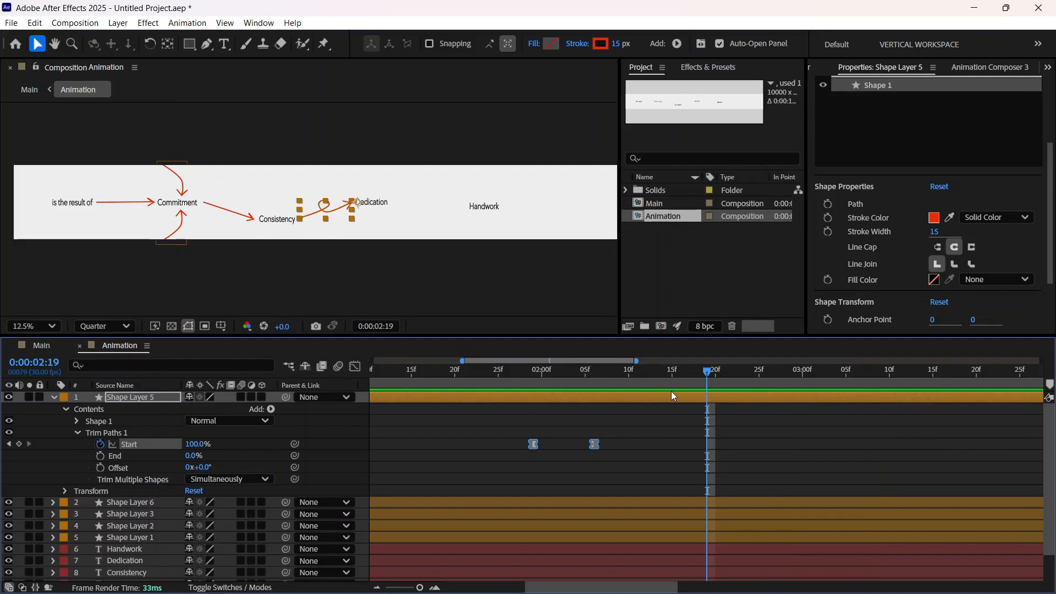
drag(704, 372, 445, 419)
key(space)
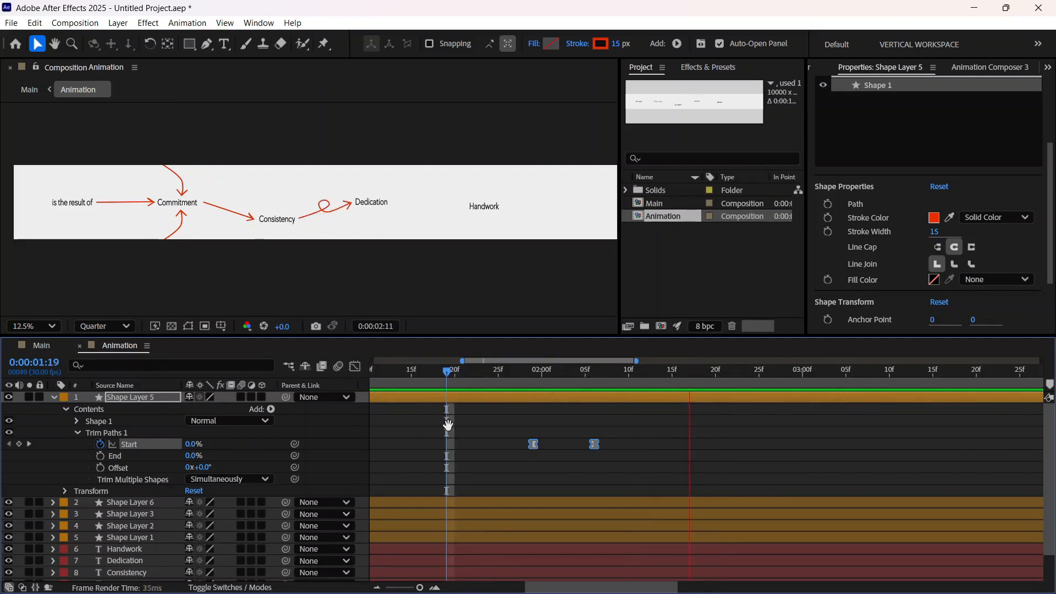
key(space)
key(alt+Right)
key(alt+Right)
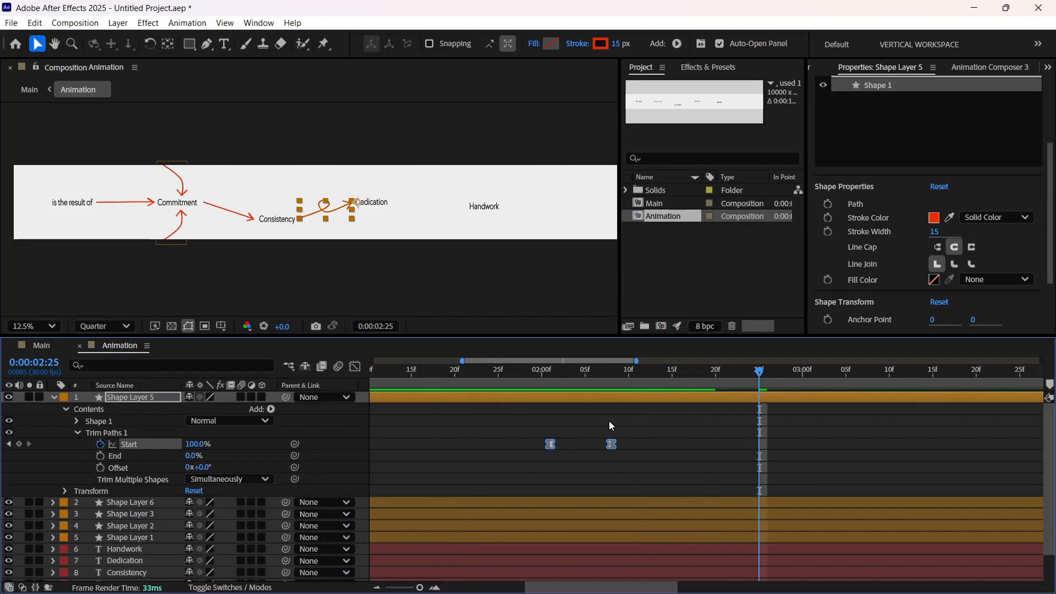
Step: Preview the looped arrow's draw-on from 0:00:01:17 and return the current time to the first frame
click(431, 404)
key(space)
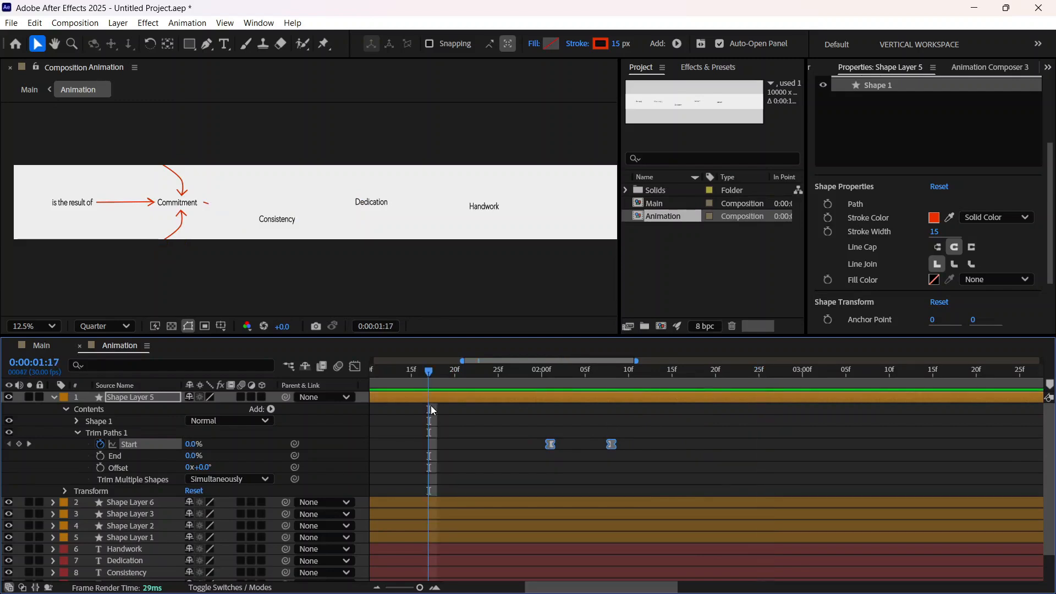
key(space)
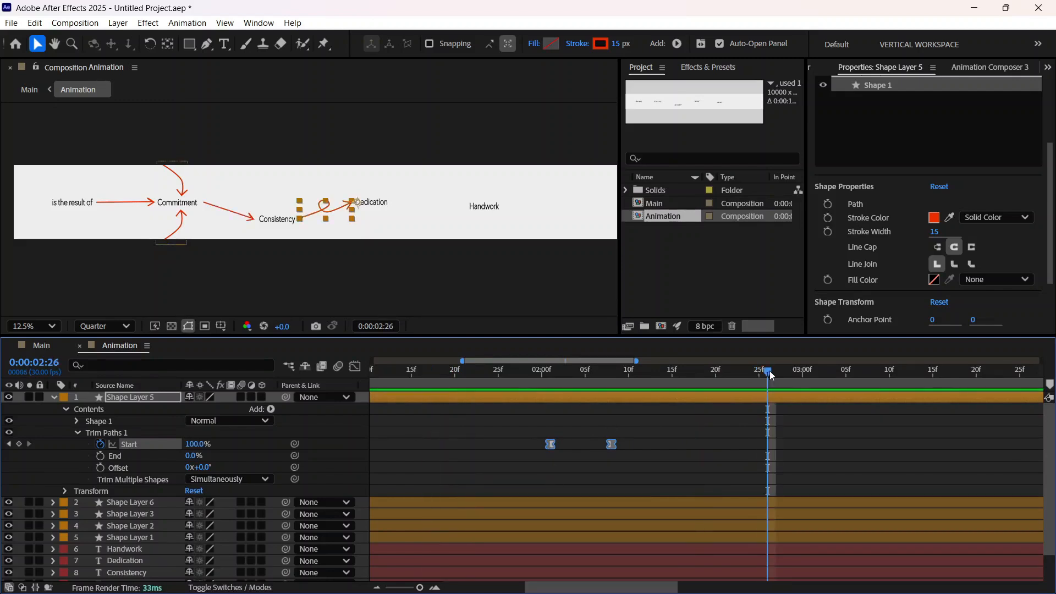
drag(768, 373, 134, 456)
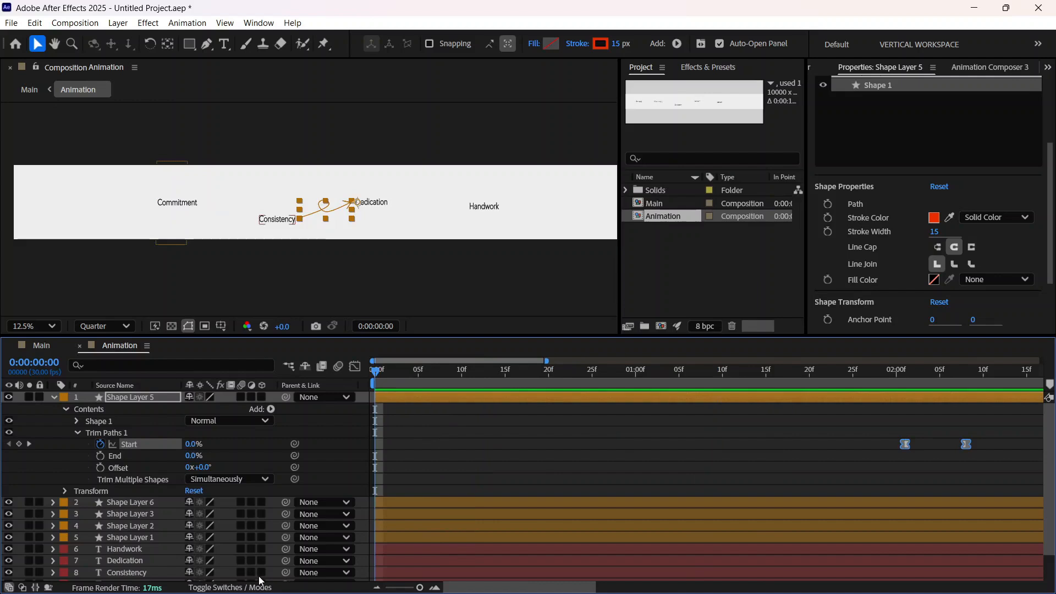
Step: In the Main composition, shift the Animation layer to start at 0:00:00:16 and preview the transition from SUCCESS
click(48, 348)
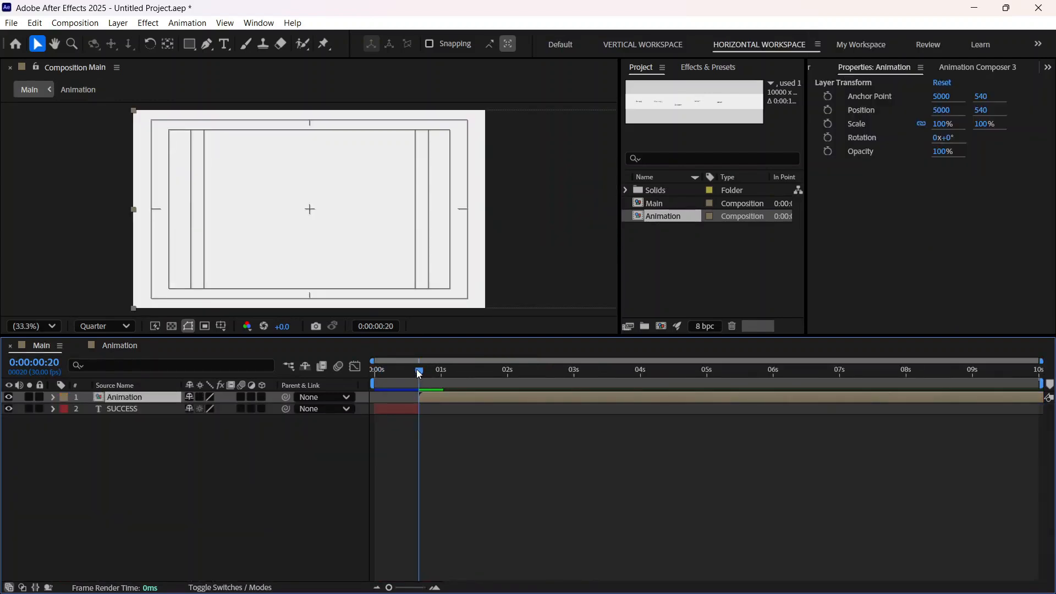
drag(418, 374, 412, 407)
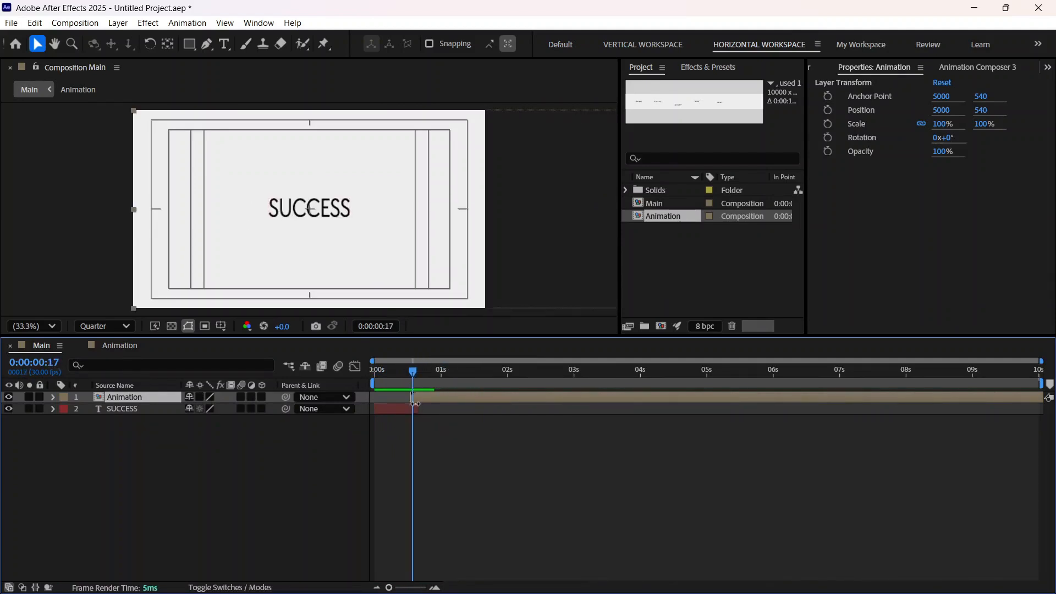
drag(414, 373, 353, 407)
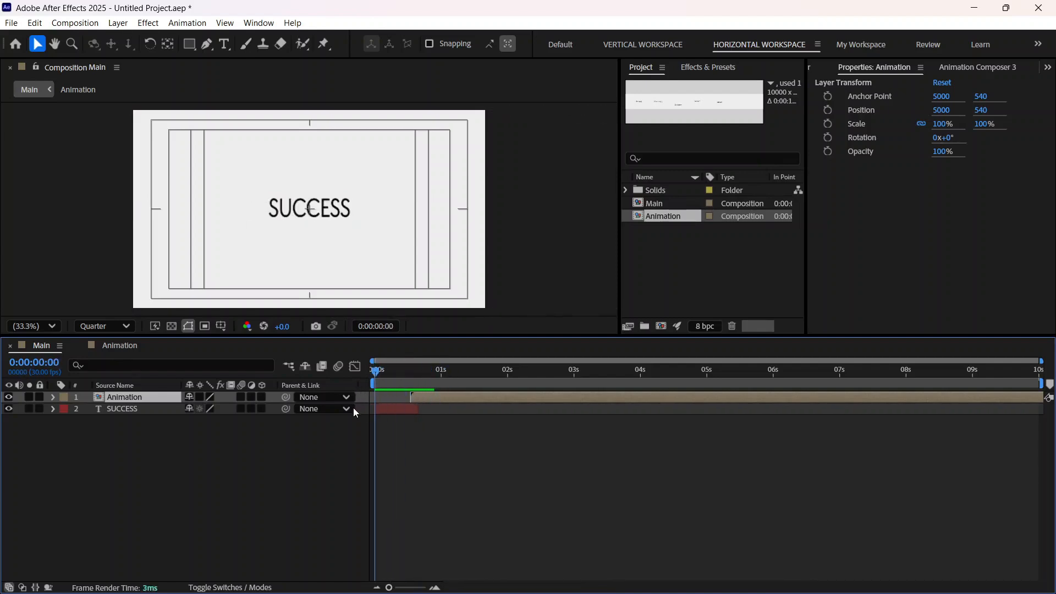
key(space)
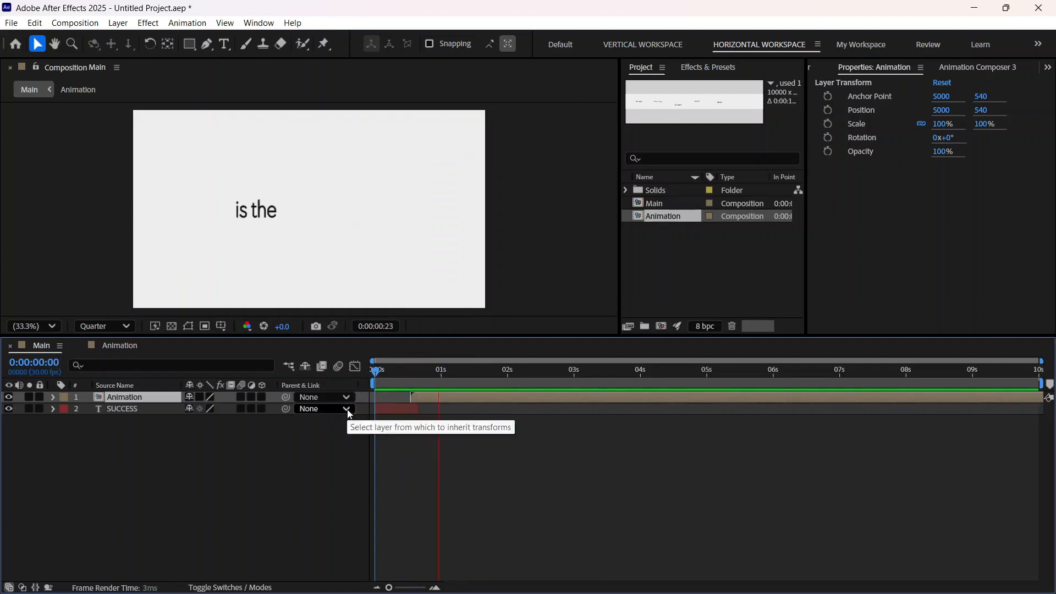
key(apostrophe)
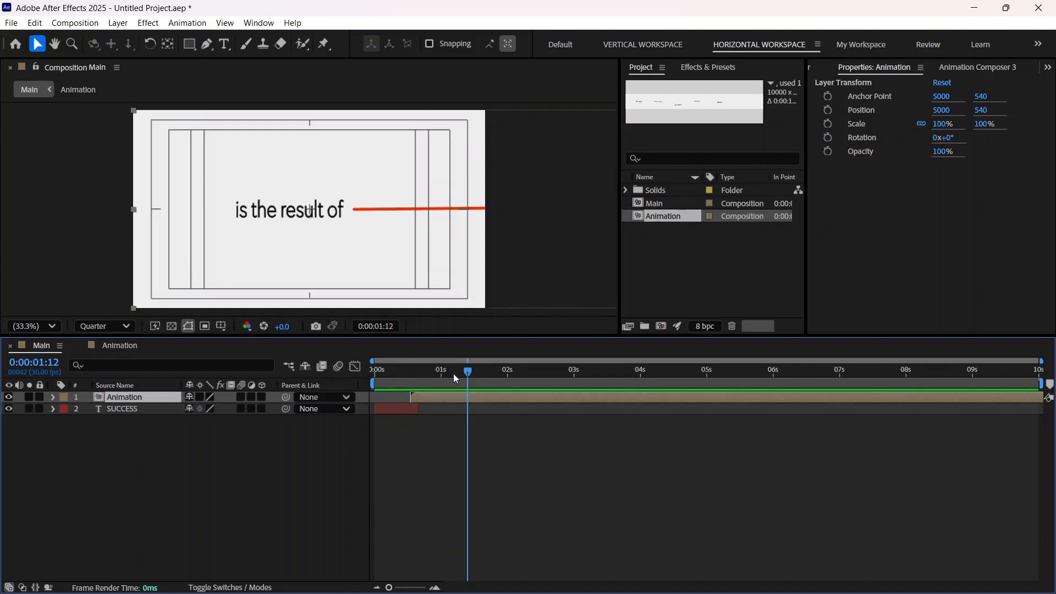
drag(453, 374, 411, 390)
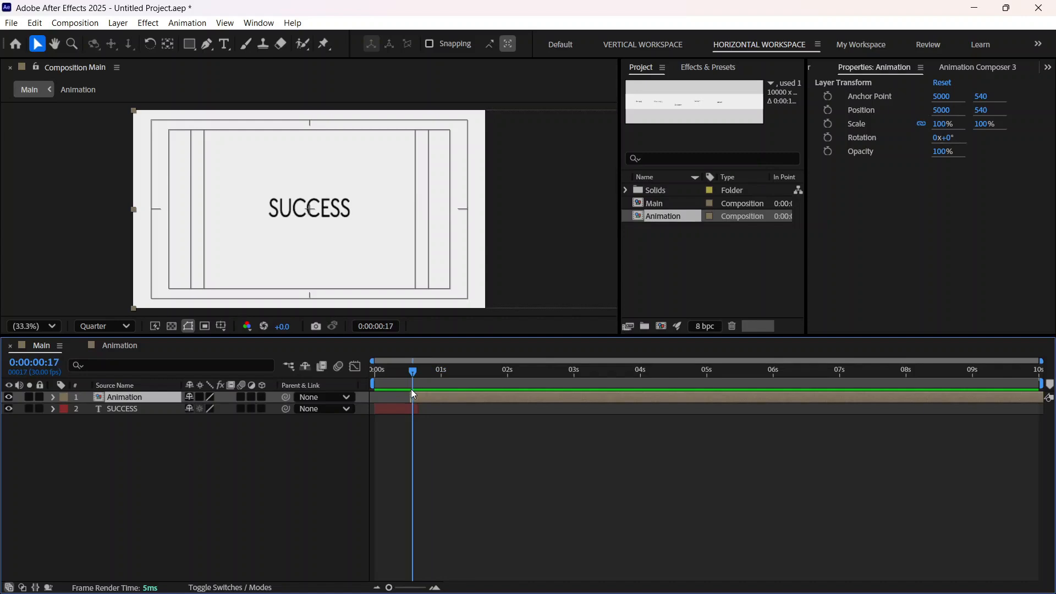
Step: Reopen the Animation composition, collapse Shape Layer 5's properties, and examine the beginning of the wide canvas at its first frame
click(116, 344)
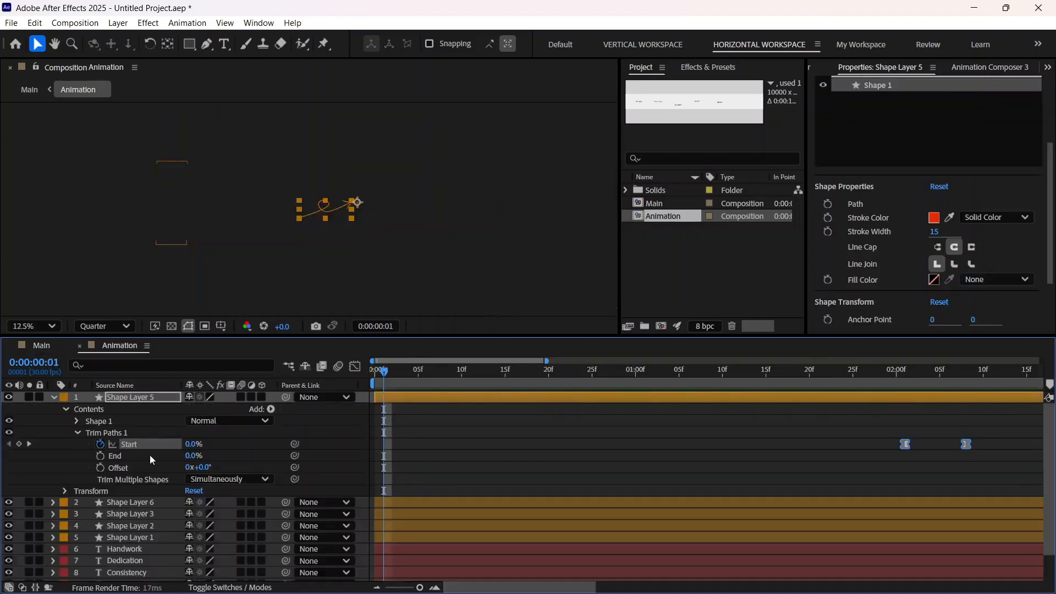
click(54, 397)
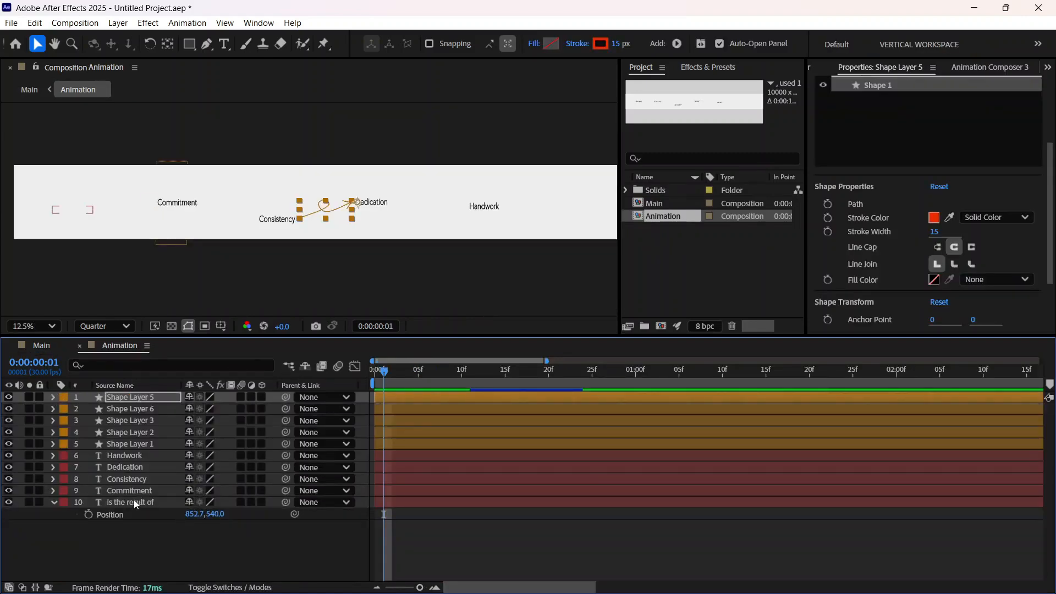
key(period)
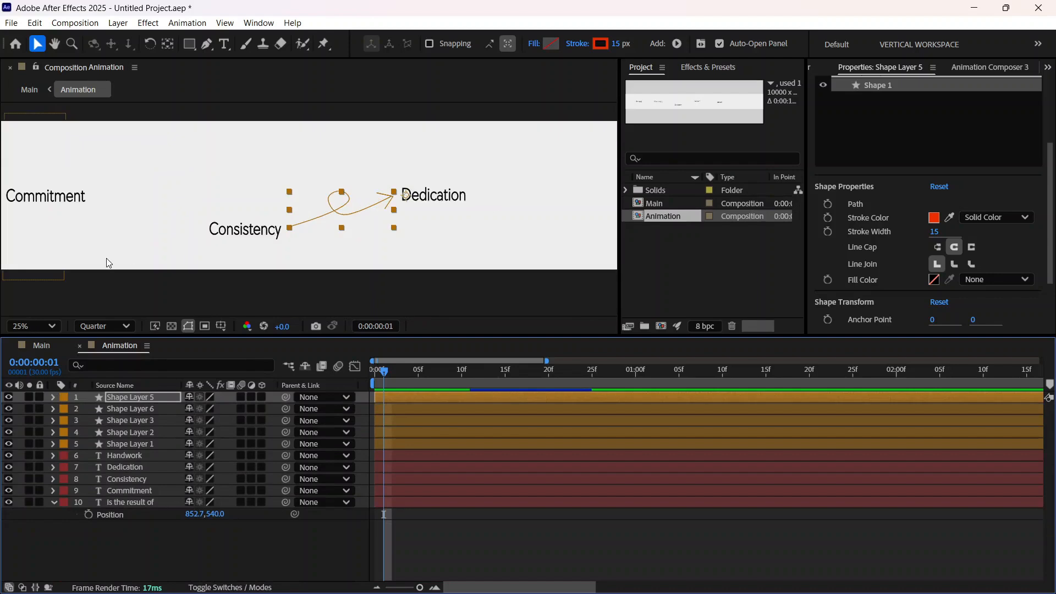
click(54, 44)
drag(60, 203, 262, 210)
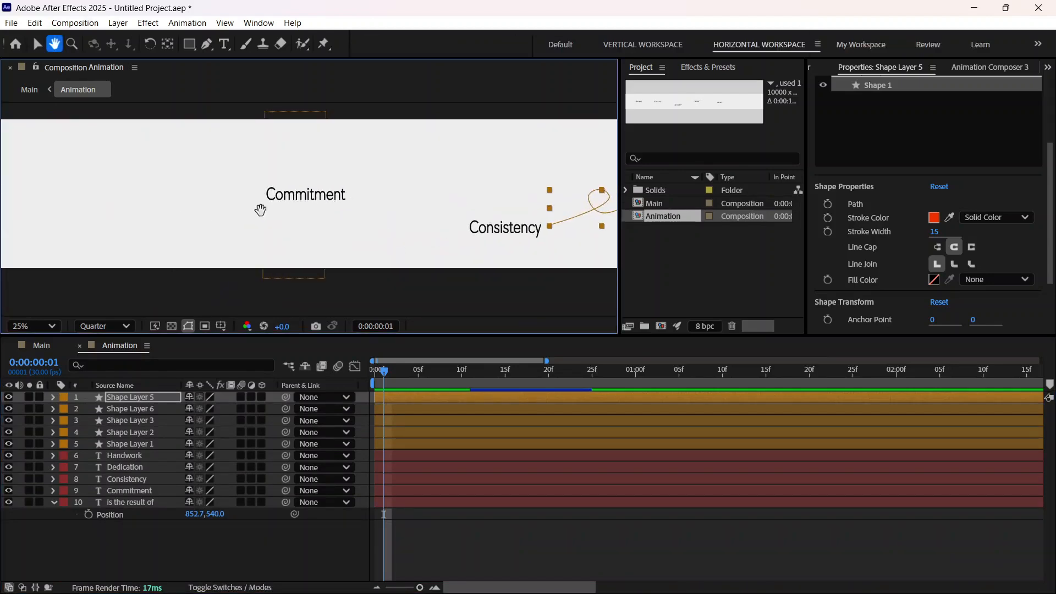
drag(106, 230, 214, 228)
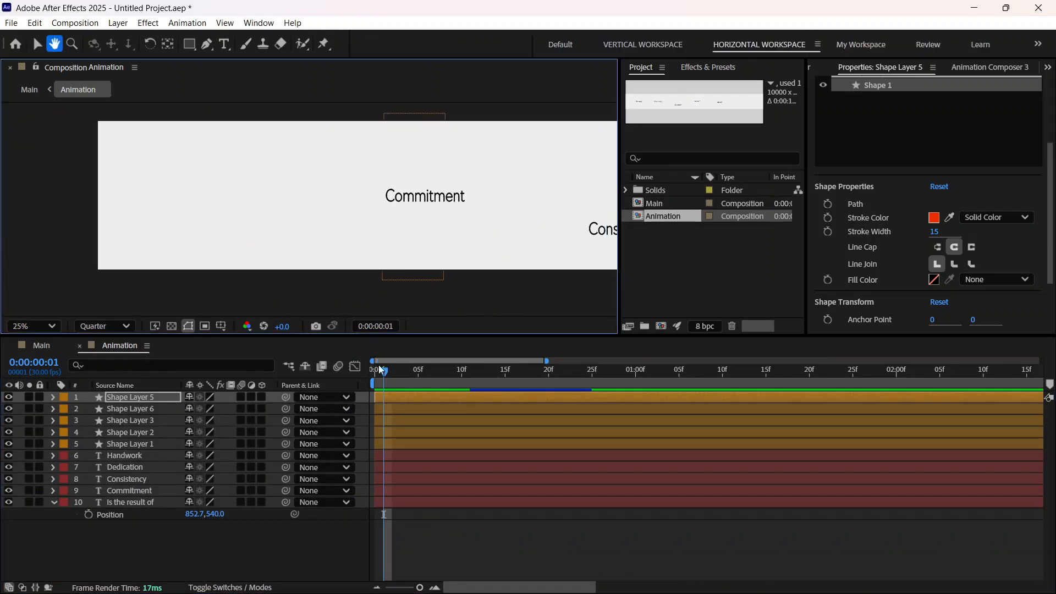
drag(385, 375, 379, 376)
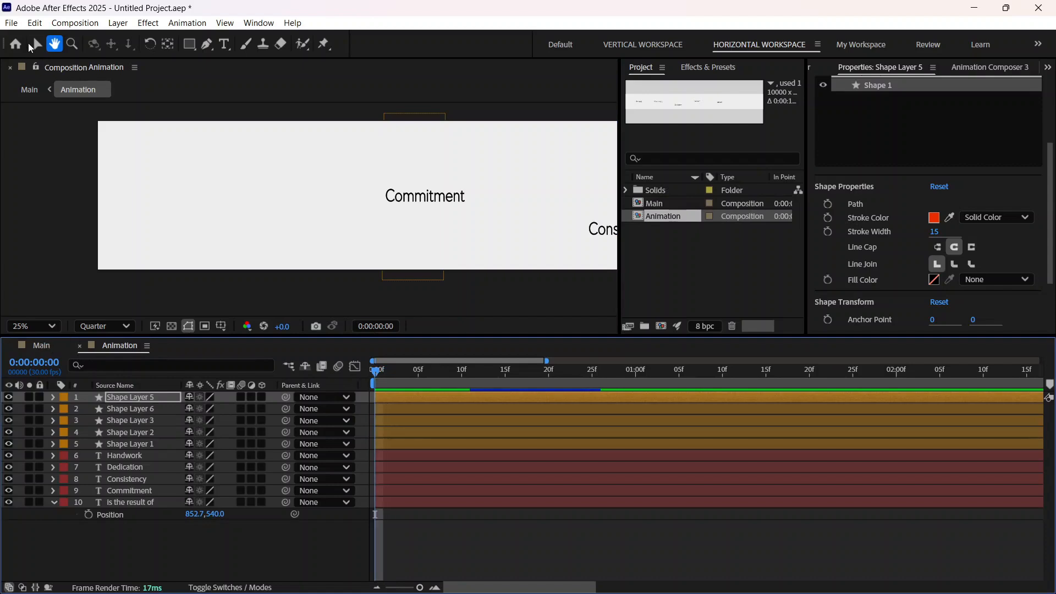
click(32, 46)
Step: In the Main composition, add a Position keyframe to the Animation layer at 0:00:01:05
click(42, 345)
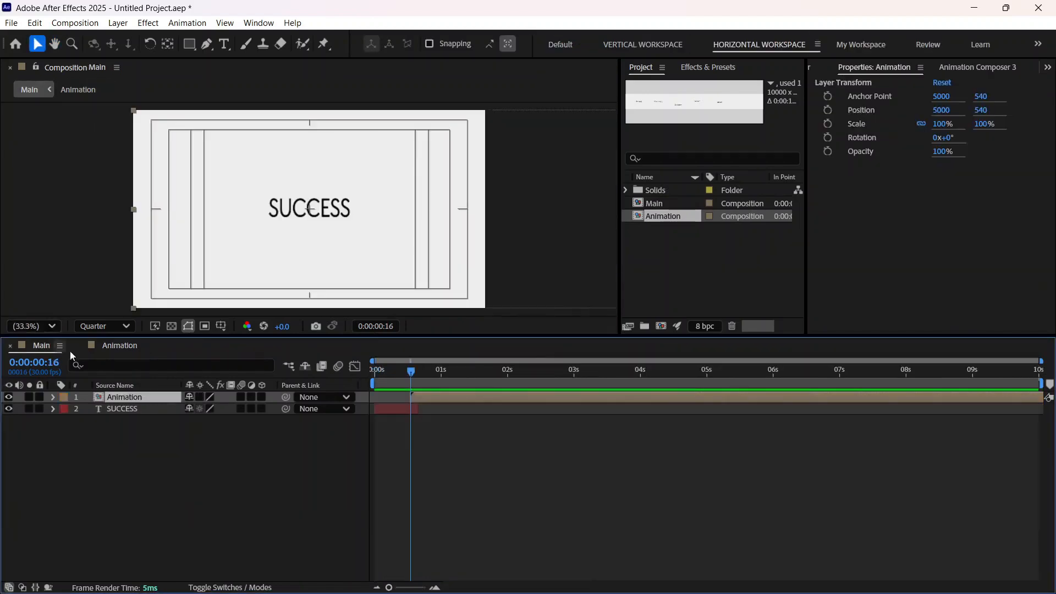
drag(414, 375, 420, 374)
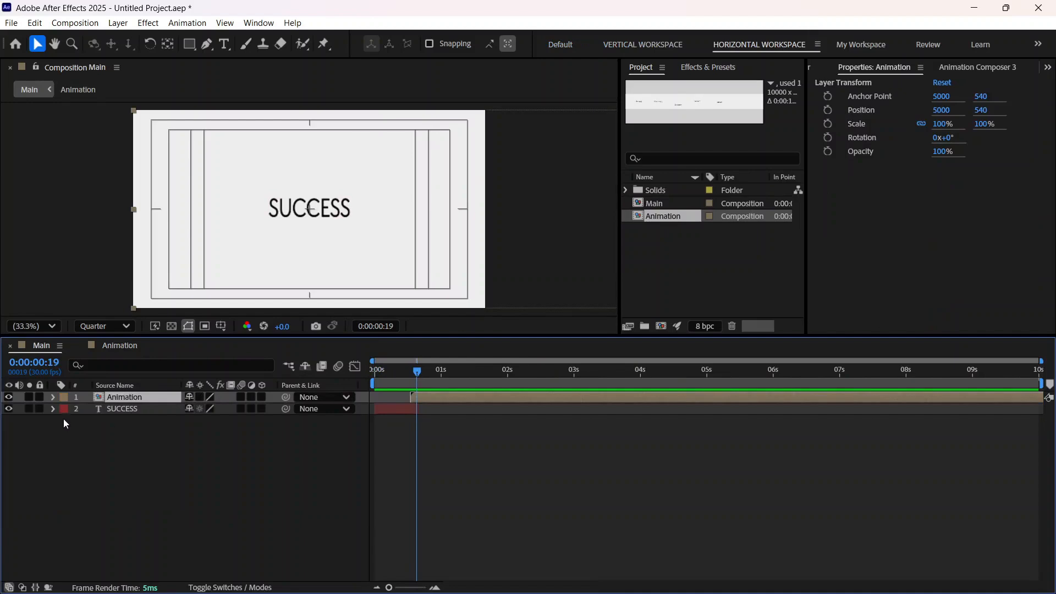
click(53, 397)
key(p)
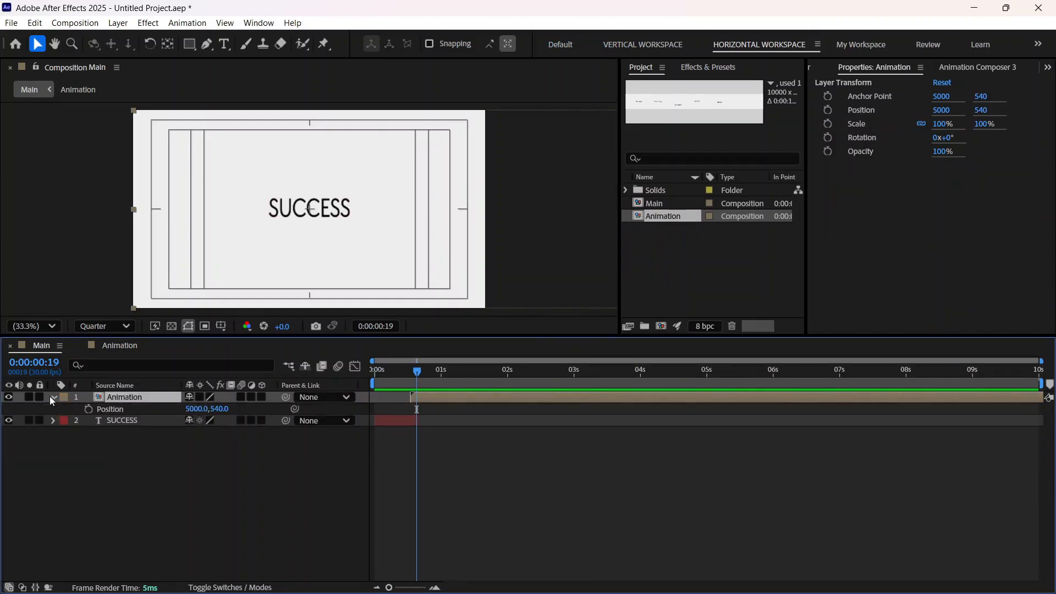
drag(417, 376, 453, 371)
click(88, 409)
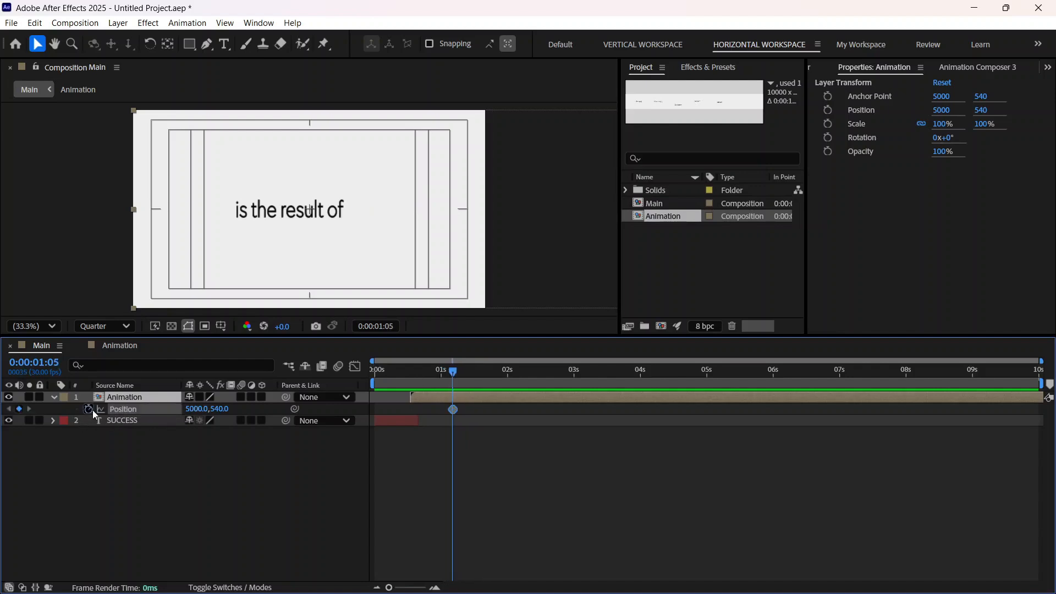
Step: At 0:00:02:06, set the Animation layer's Position to 3546, 540 so that Commitment is centered in the frame
drag(454, 374, 523, 373)
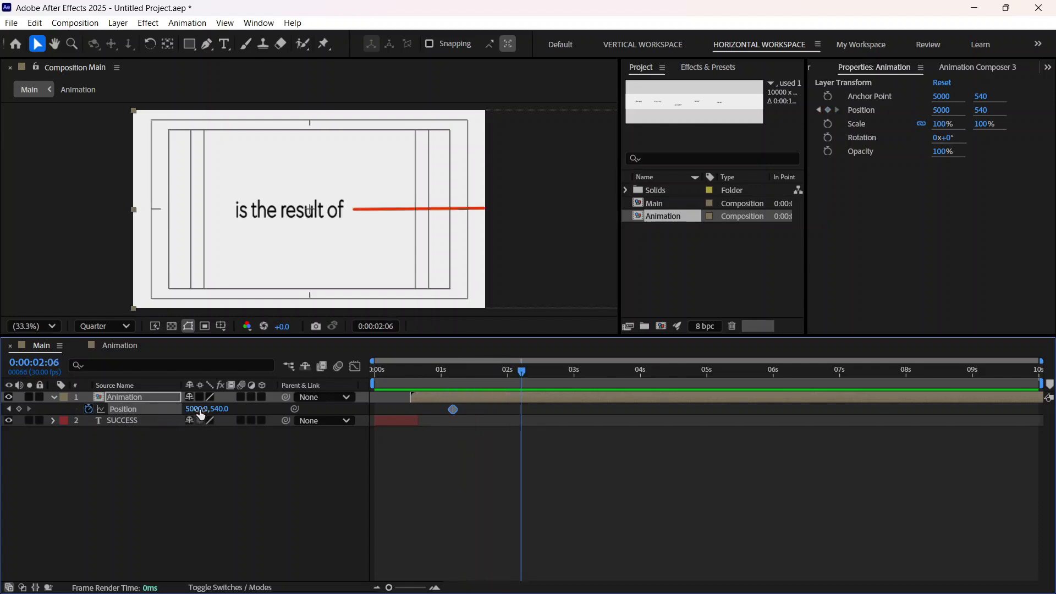
drag(201, 415, 5, 421)
drag(202, 410, 35, 408)
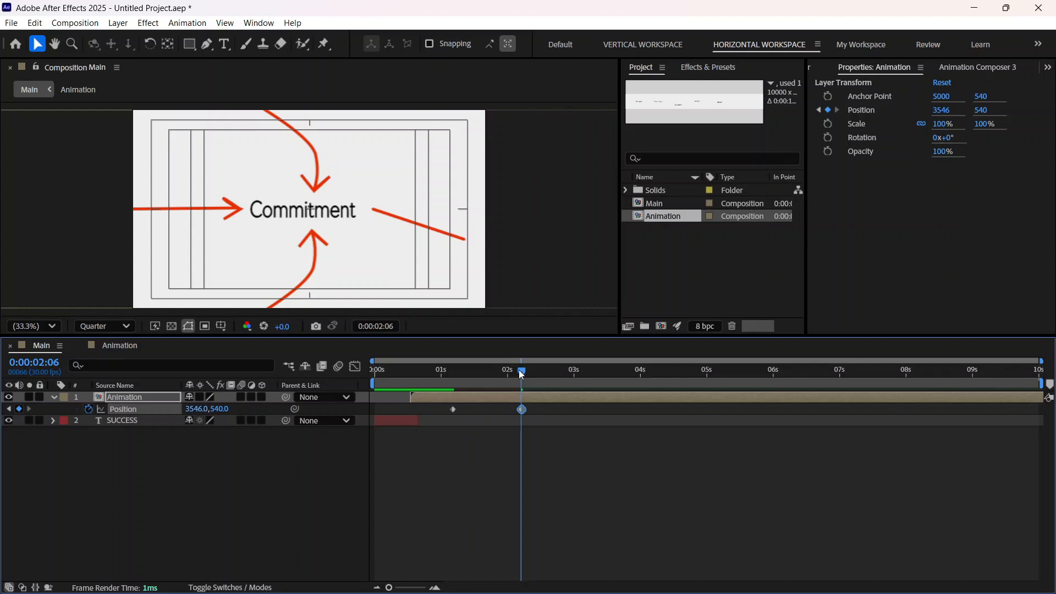
Step: Preview the pan to Commitment from the first frame and move the Animation layer's second Position keyframe to 0:00:01:23
drag(519, 371, 324, 404)
key(space)
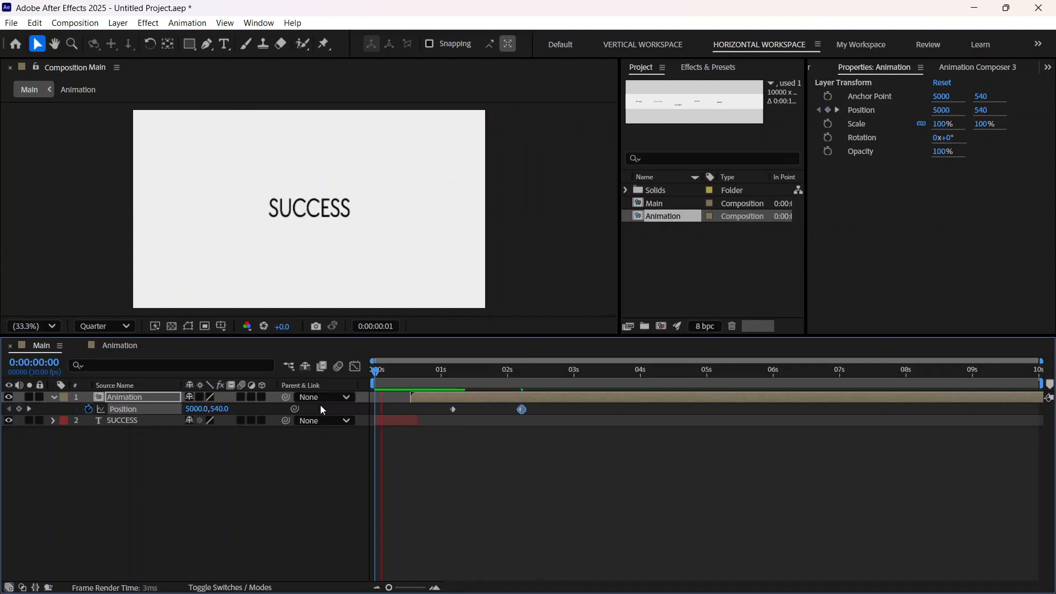
key(space)
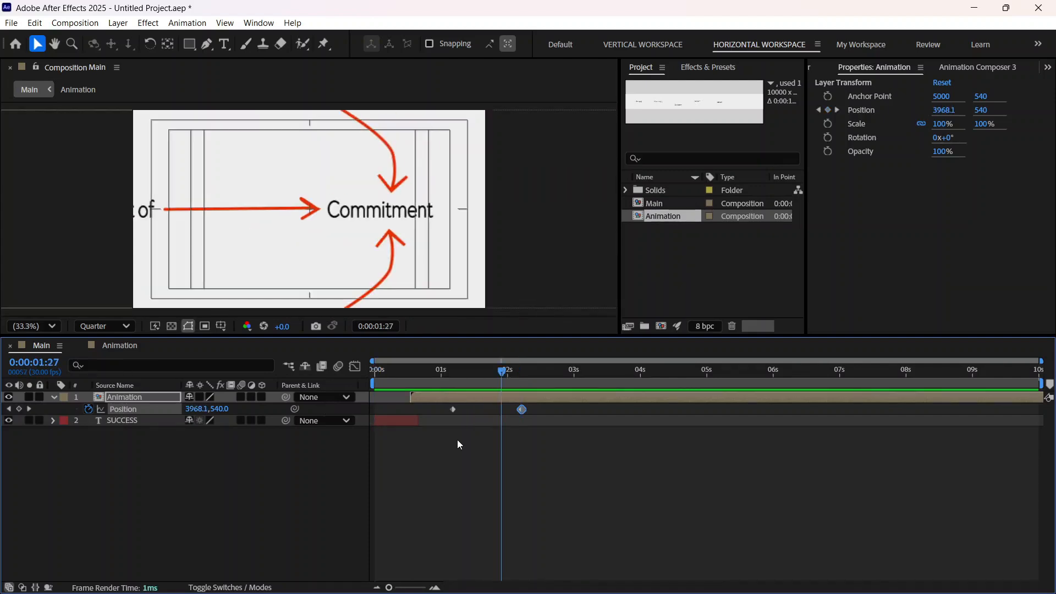
drag(525, 412, 493, 414)
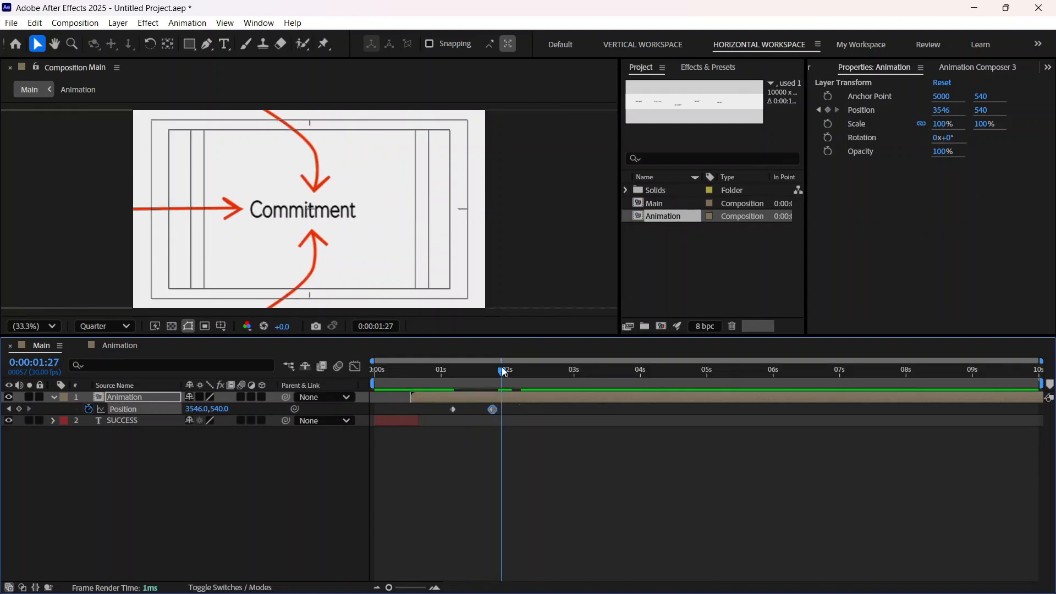
mouse_move(501, 370)
mouse_down()
mouse_move(477, 377)
mouse_move(494, 378)
mouse_up()
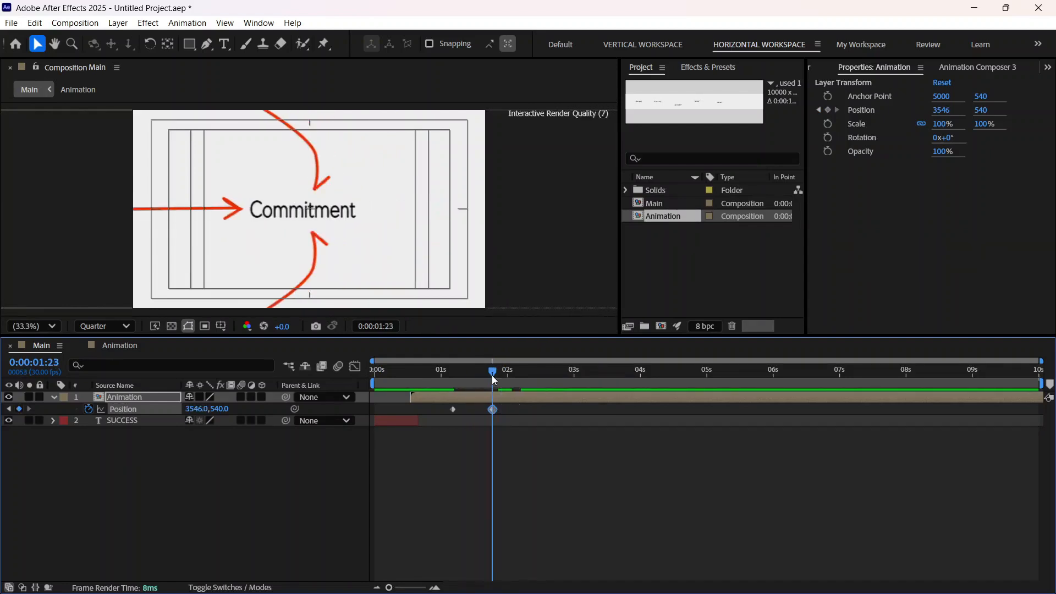
Step: Preview the pan to Commitment from the first frame and move the Animation layer's second Position keyframe about two frames earlier
key(Home)
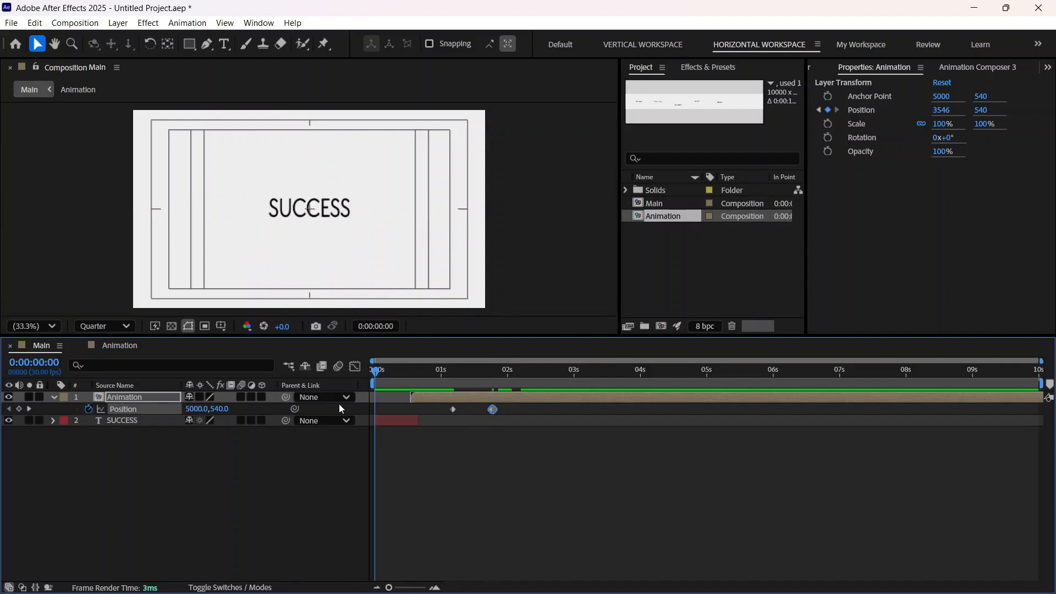
key(space)
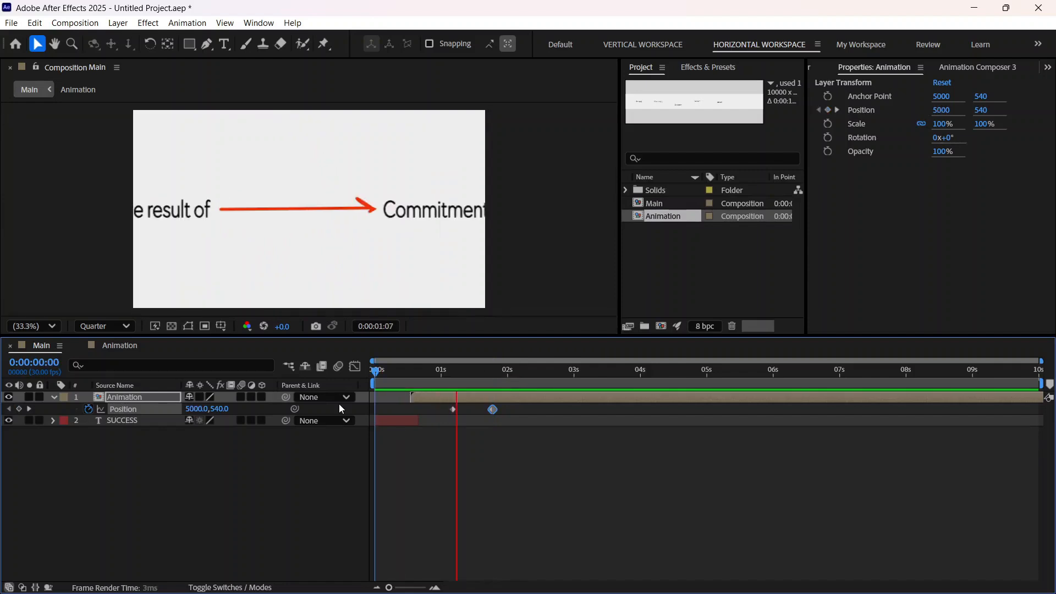
key(apostrophe)
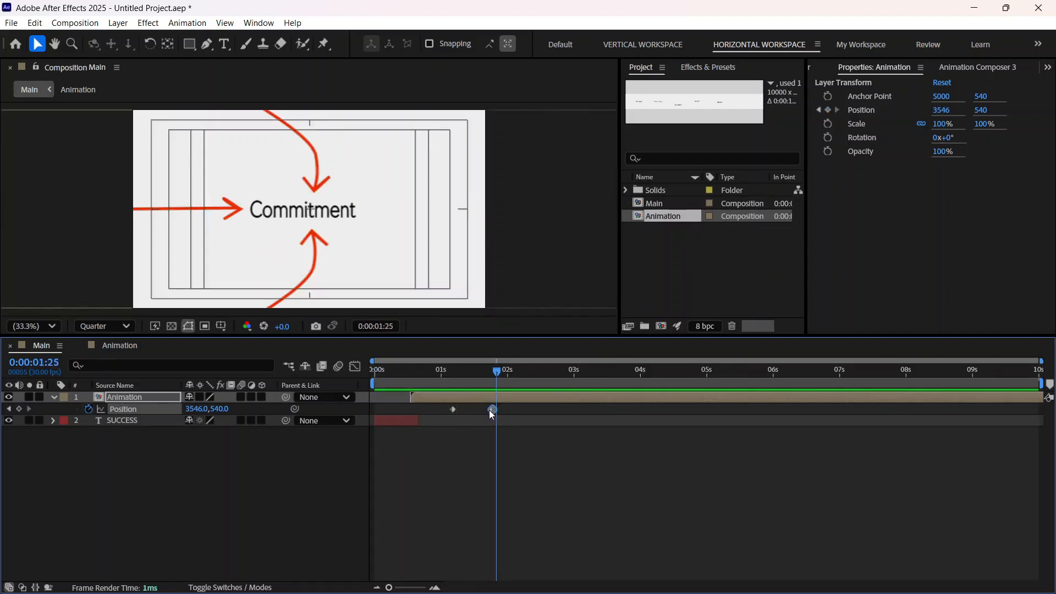
drag(493, 408, 489, 377)
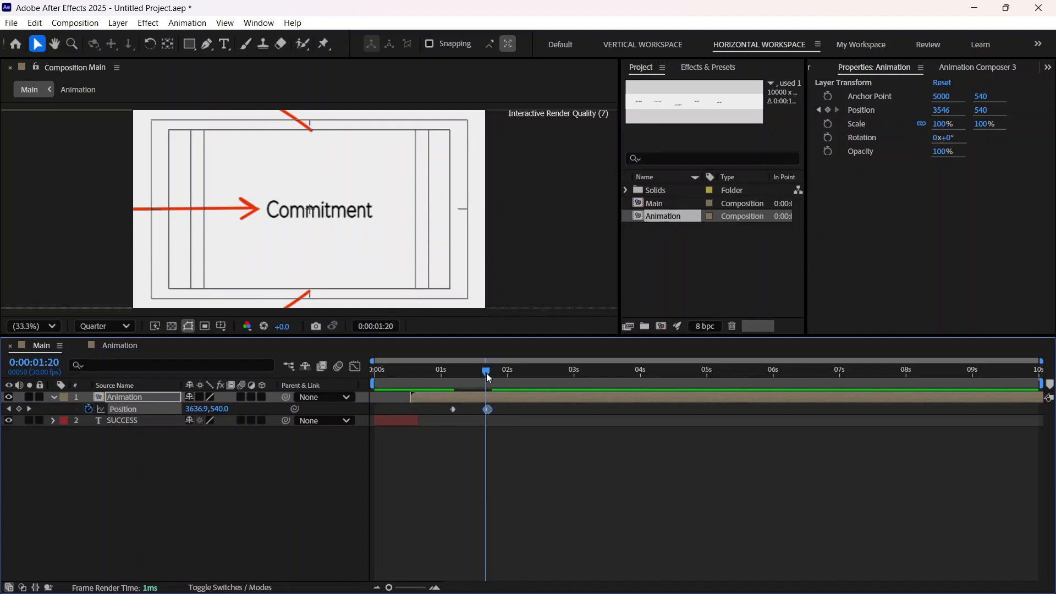
Step: Apply Easy Ease to both Position keyframes of the Animation layer and preview the eased pan from the first frame
drag(523, 459, 421, 396)
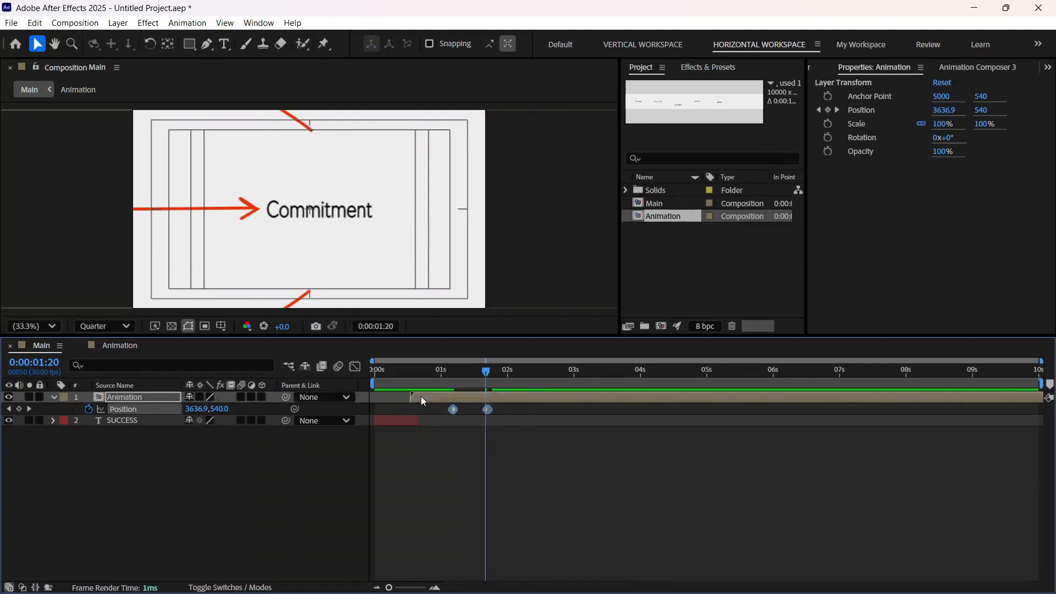
key(F9)
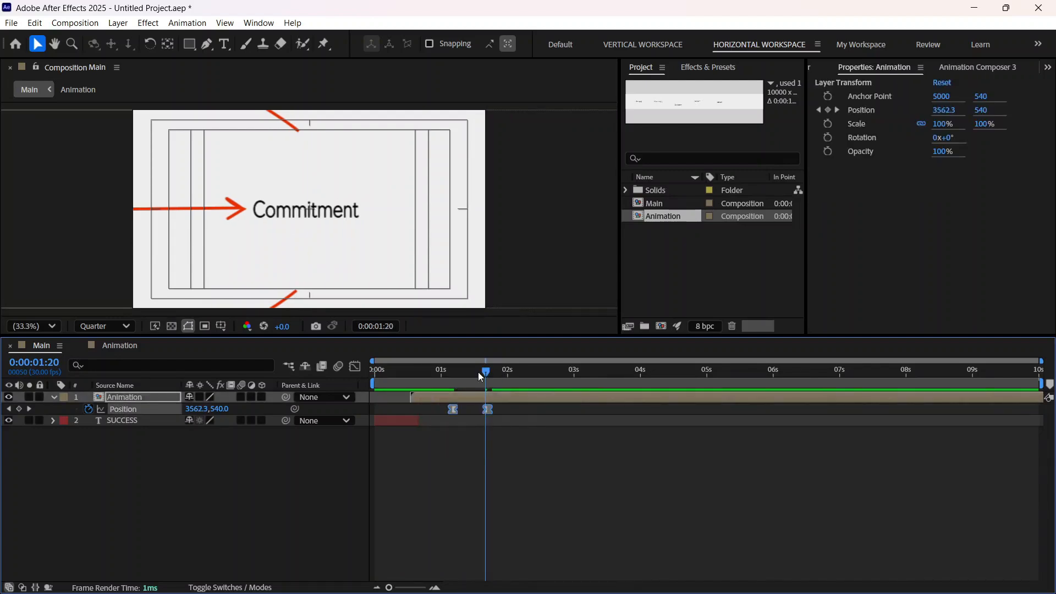
drag(477, 372, 353, 422)
key(space)
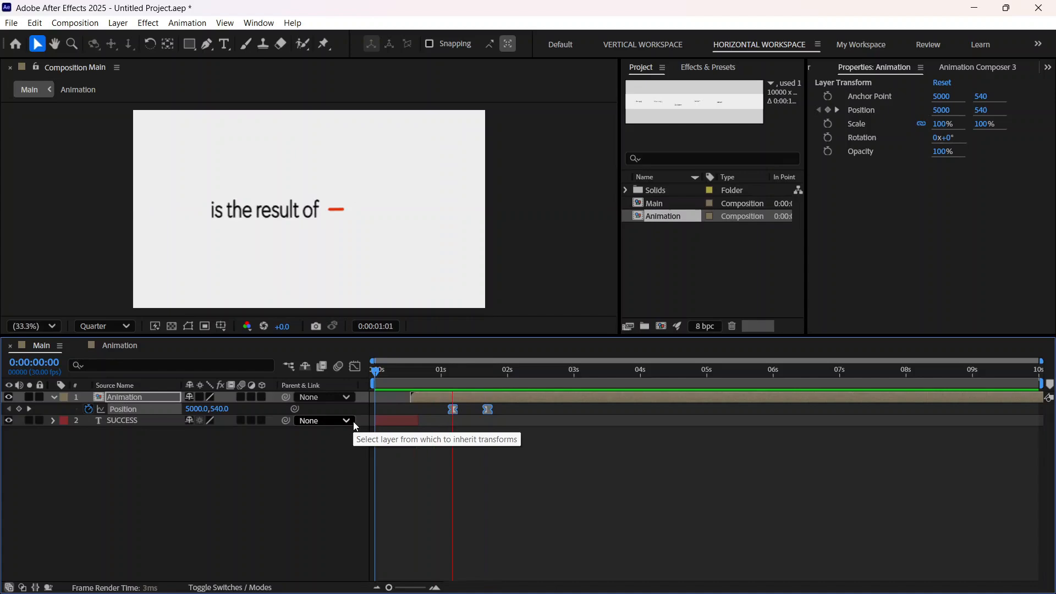
key(space)
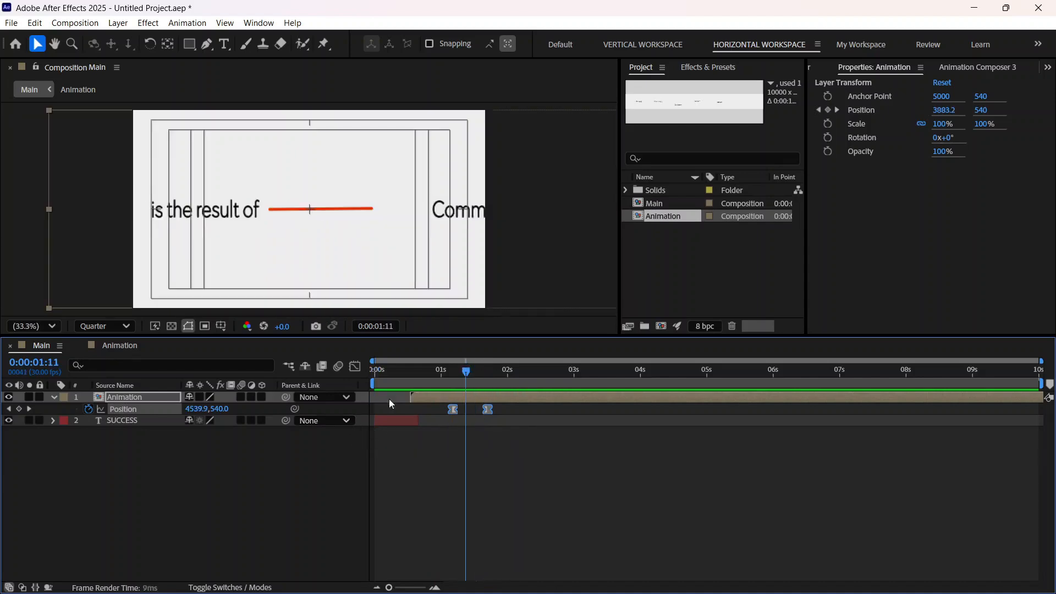
Step: Replay the opening several times from the first frame to examine how the curved arrows' timing fits the pan to Commitment
key(space)
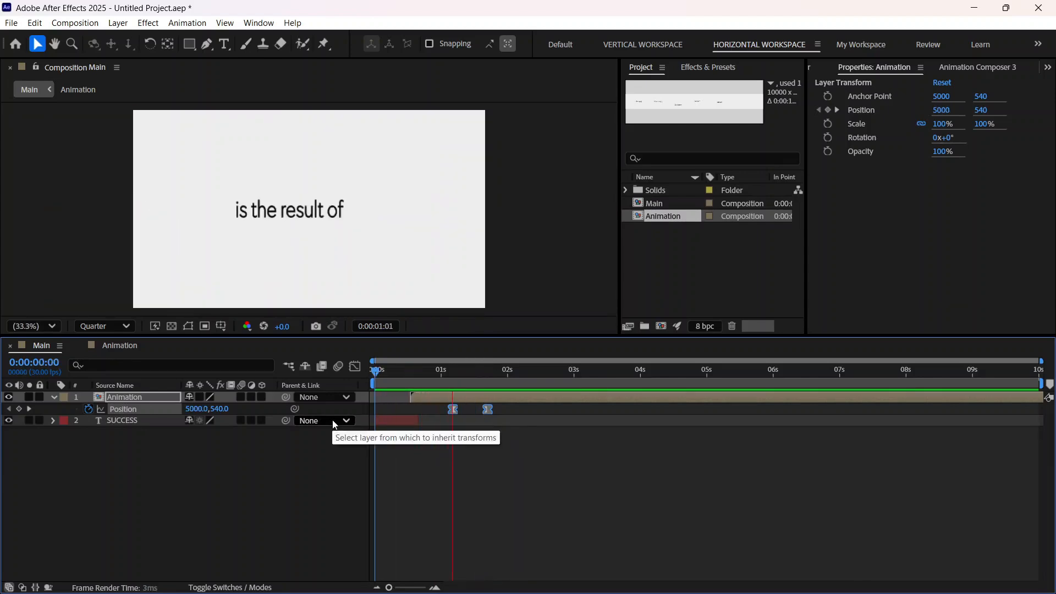
key(space)
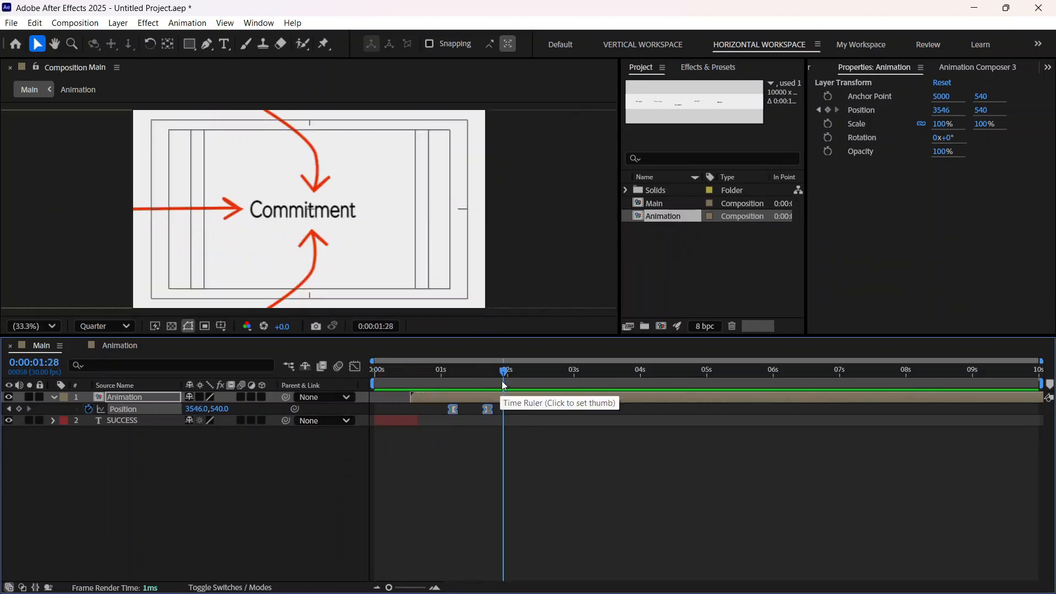
key(space)
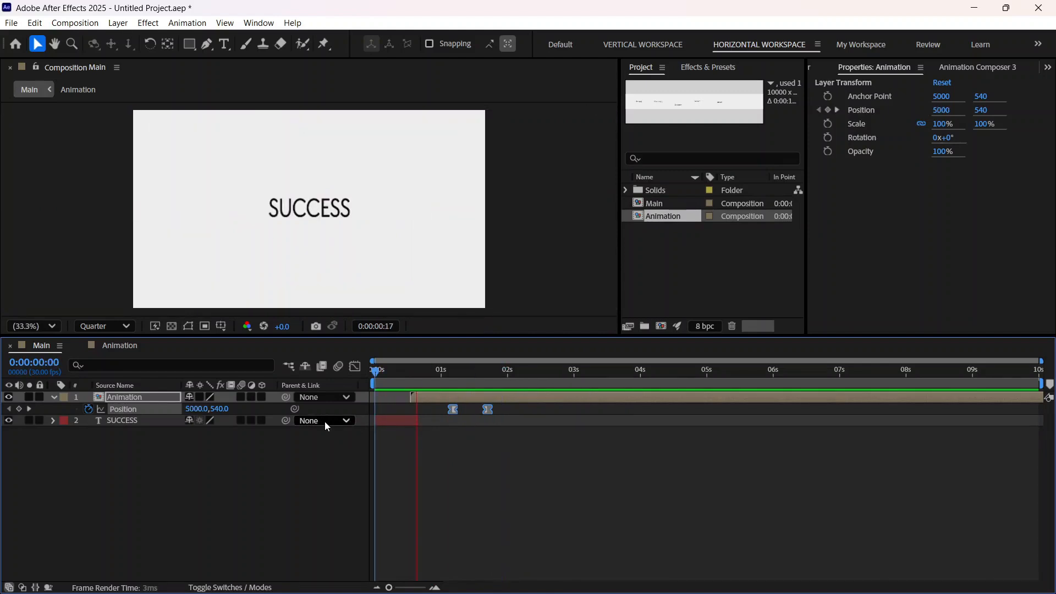
key(space)
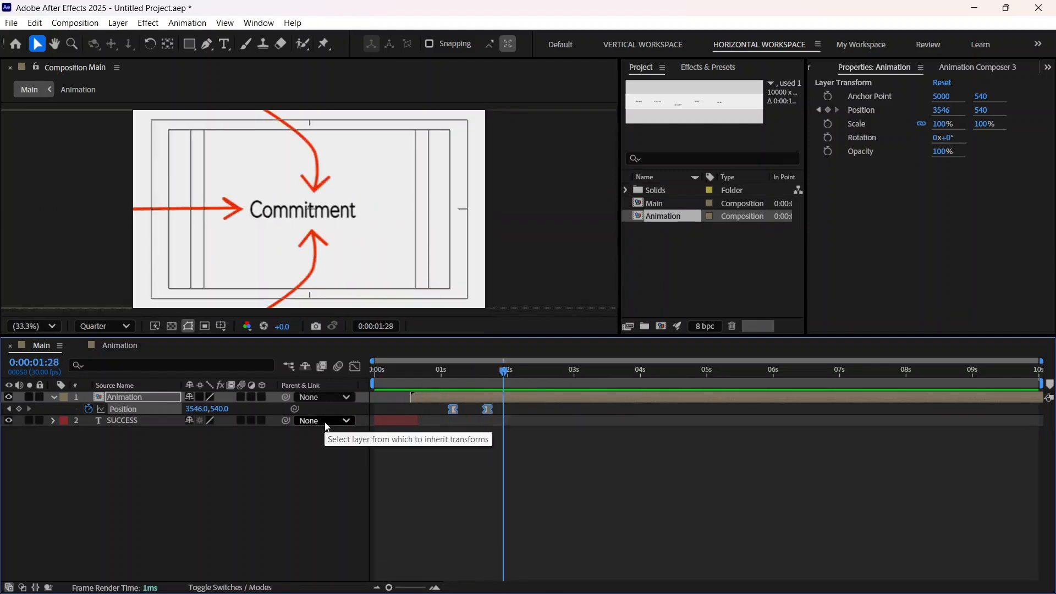
drag(511, 375, 379, 400)
key(space)
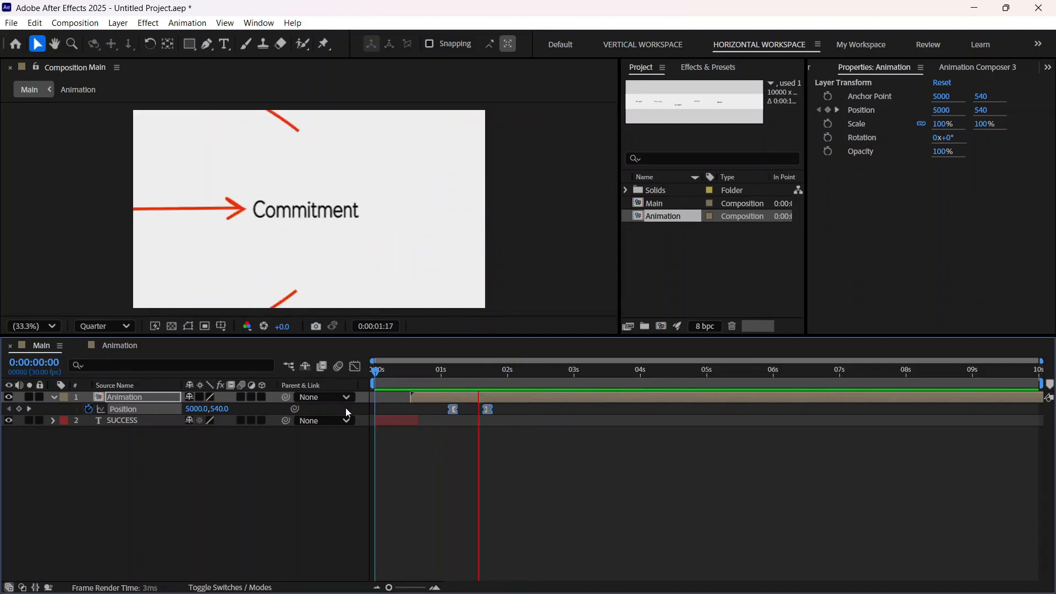
key(apostrophe)
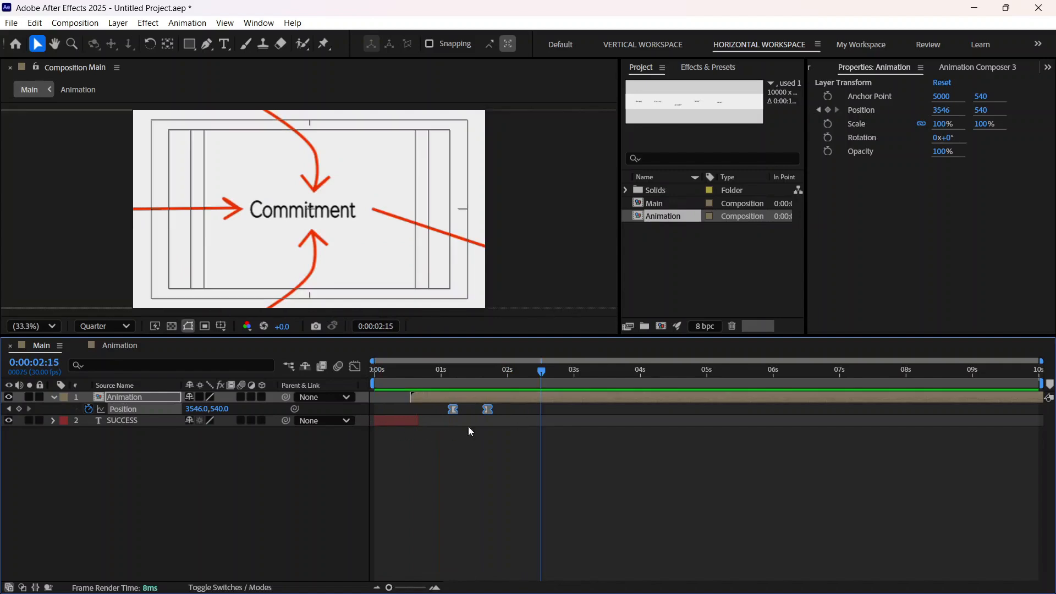
drag(510, 381, 373, 409)
key(space)
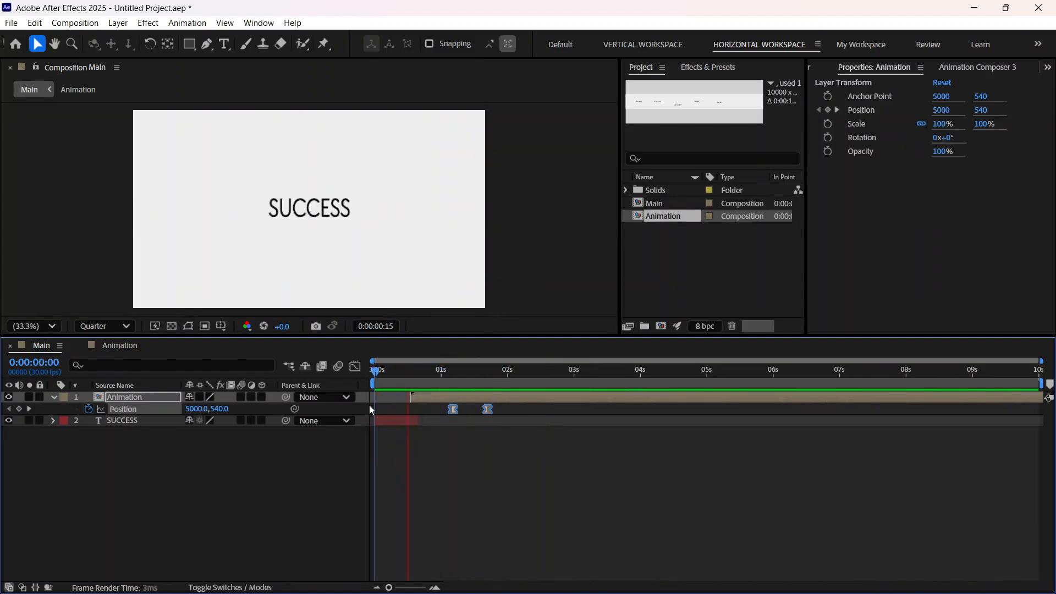
key(space)
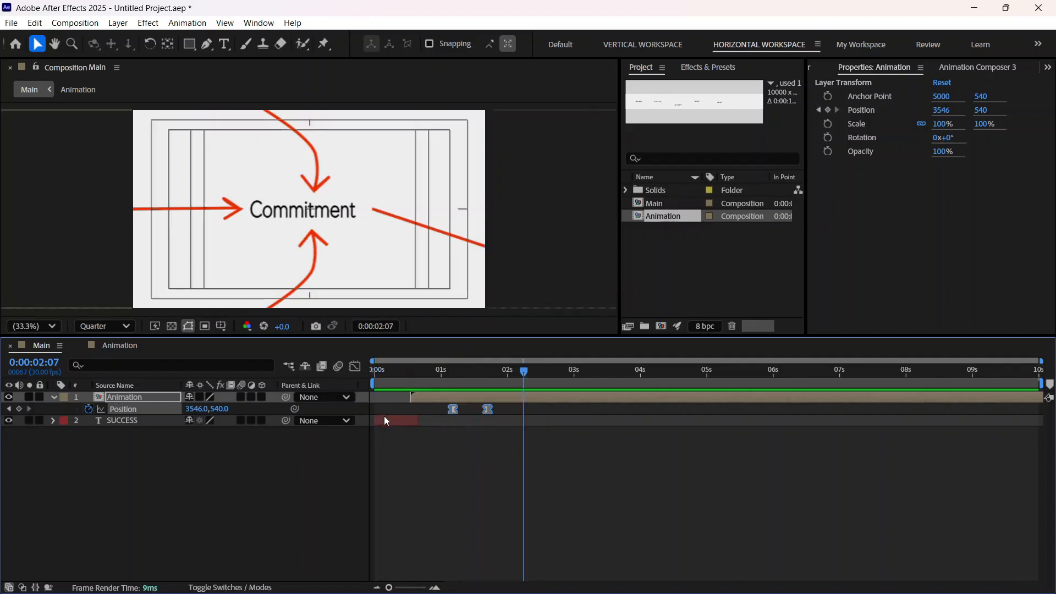
mouse_move(524, 373)
mouse_down()
mouse_move(479, 381)
mouse_move(529, 375)
mouse_up()
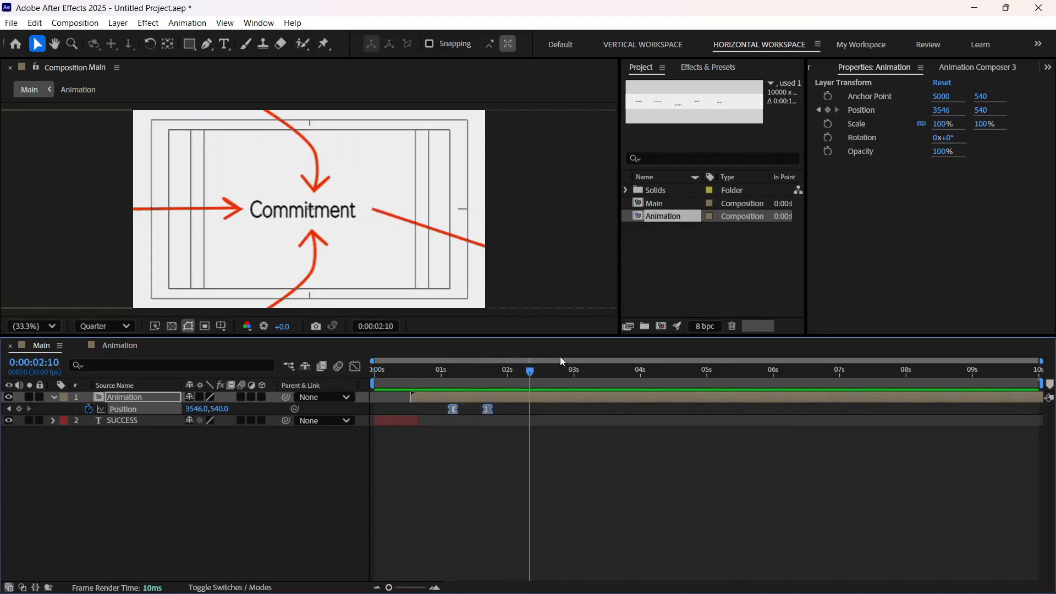
Step: In the Animation composition, select Shape Layer 2 and then Shape Layer 3, the two curved arrows pointing at Commitment
click(126, 345)
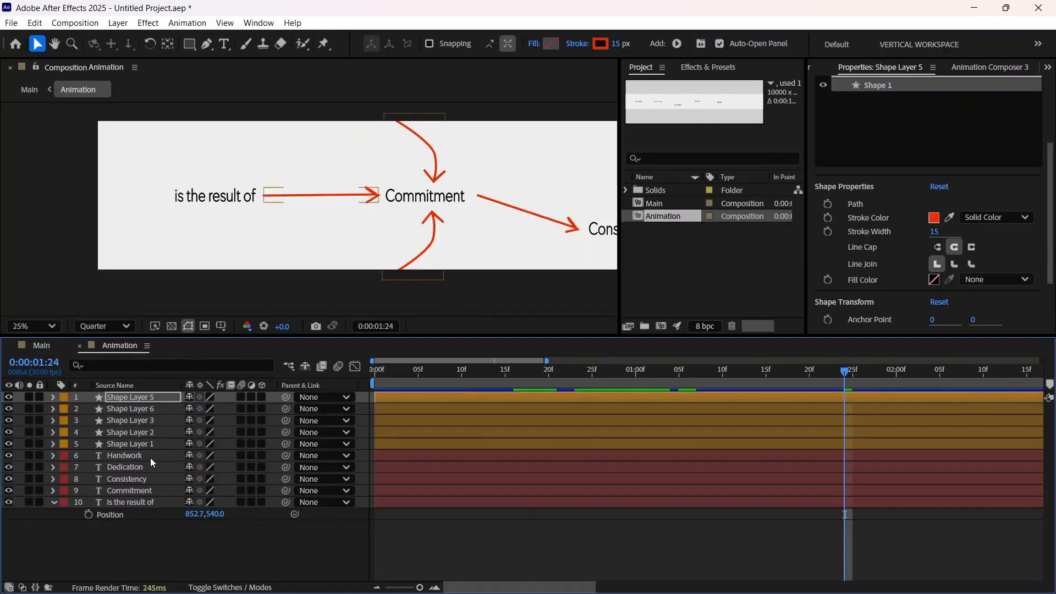
click(151, 432)
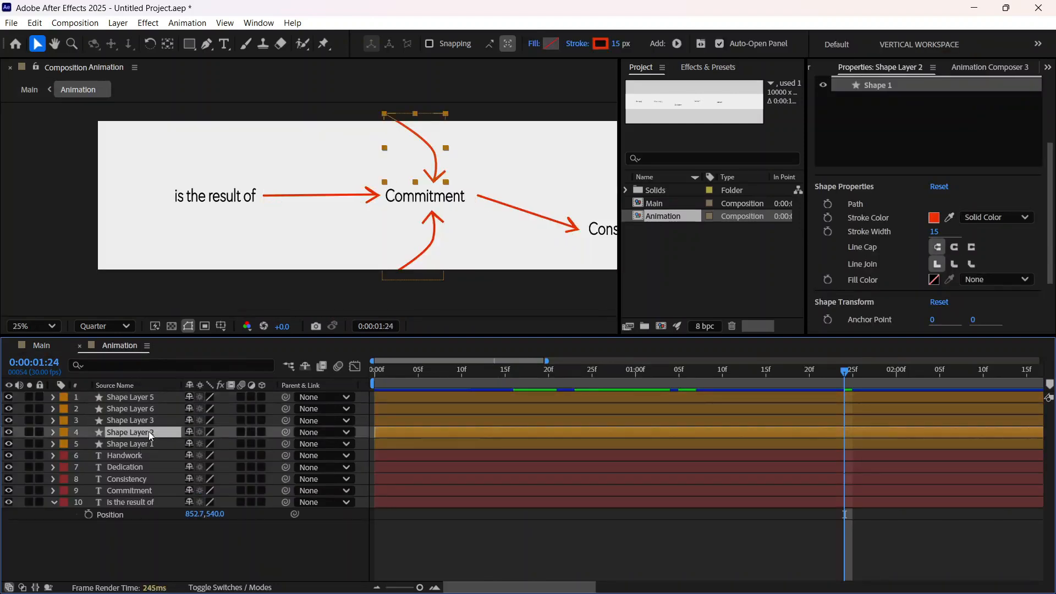
click(151, 420)
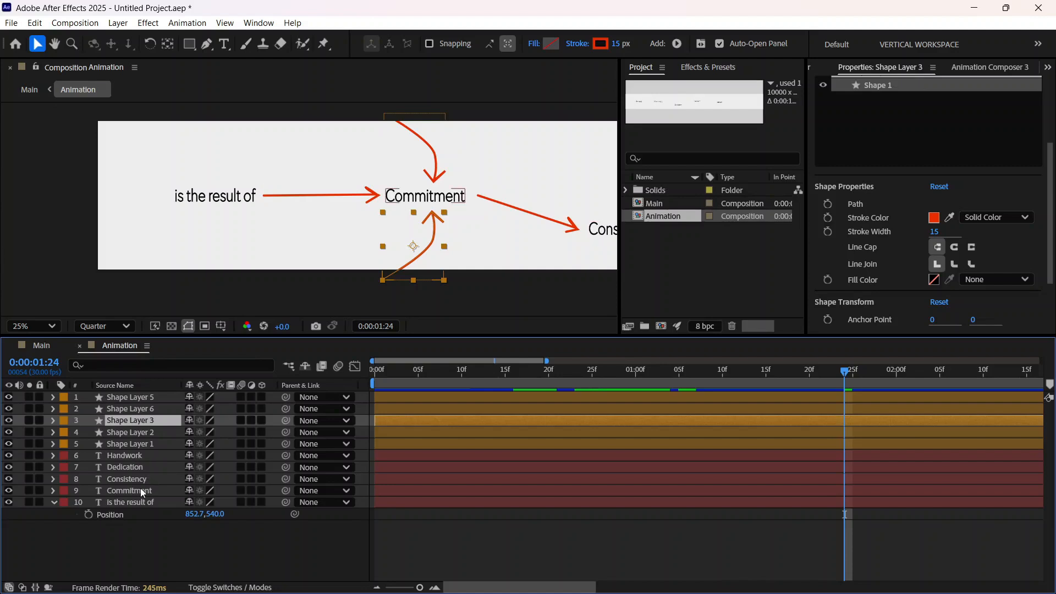
Step: Move both Trim Paths Start keyframes of Shape Layer 6, the Commitment-to-Consistency arrow, about two frames earlier and preview the draw-on
click(138, 410)
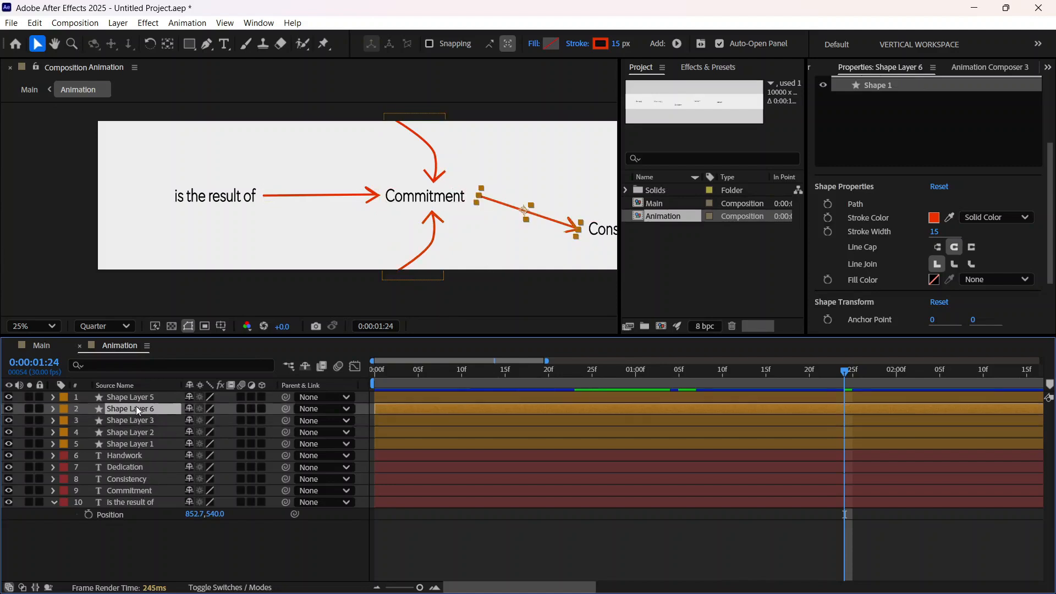
click(55, 410)
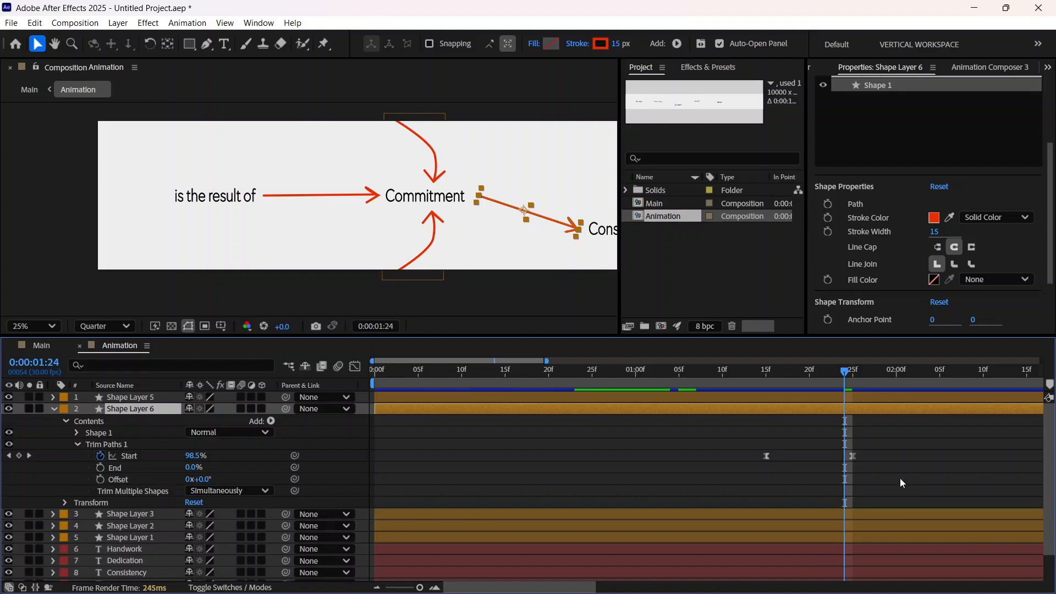
drag(900, 478, 740, 419)
drag(766, 455, 752, 457)
drag(854, 376, 664, 402)
key(space)
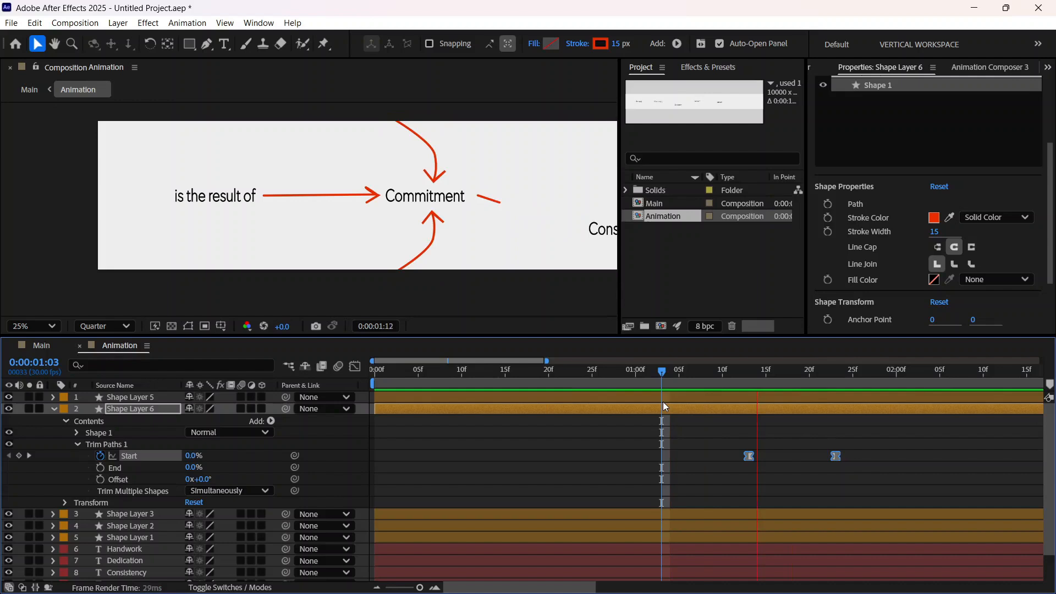
key(space)
Step: Shift Shape Layer 6's two Start keyframes another two frames or so earlier and preview the arrow again
drag(752, 458, 732, 456)
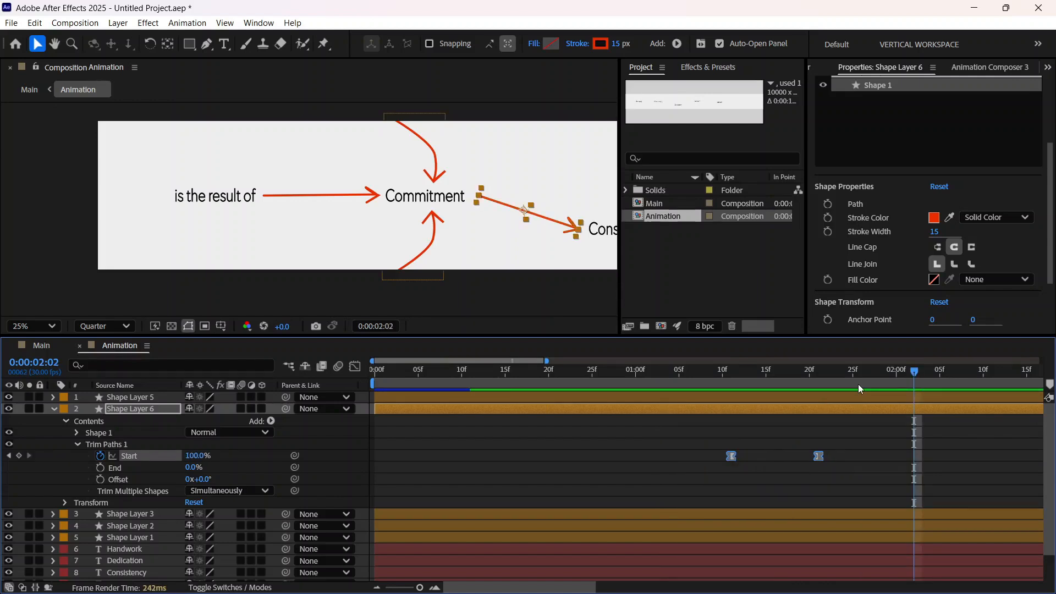
drag(914, 372, 680, 427)
key(space)
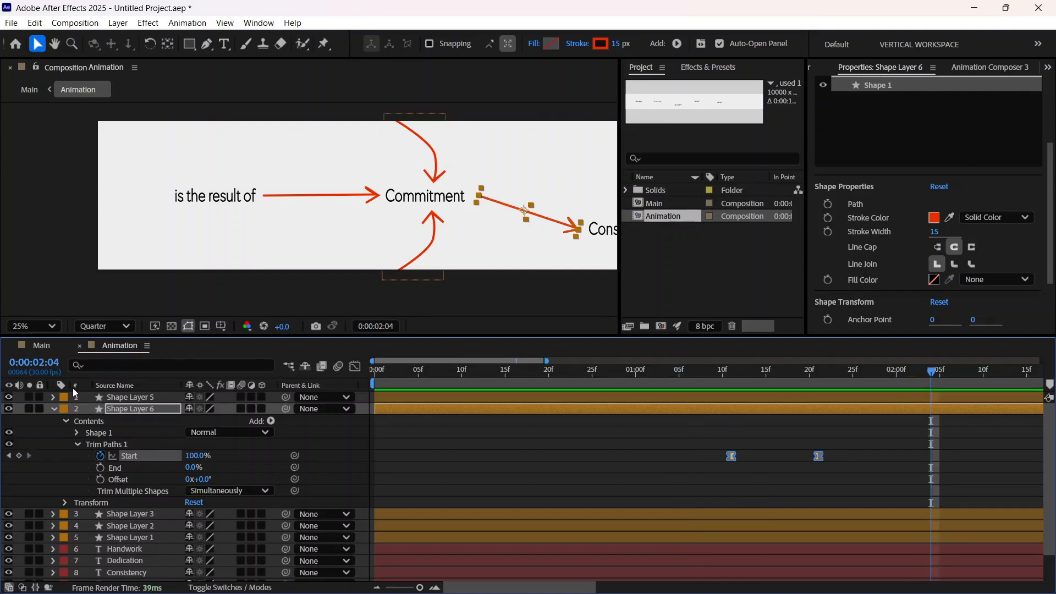
Step: Return to the Main composition and preview the pan to Commitment from 0:00:00:15
click(49, 352)
drag(556, 373, 408, 405)
key(space)
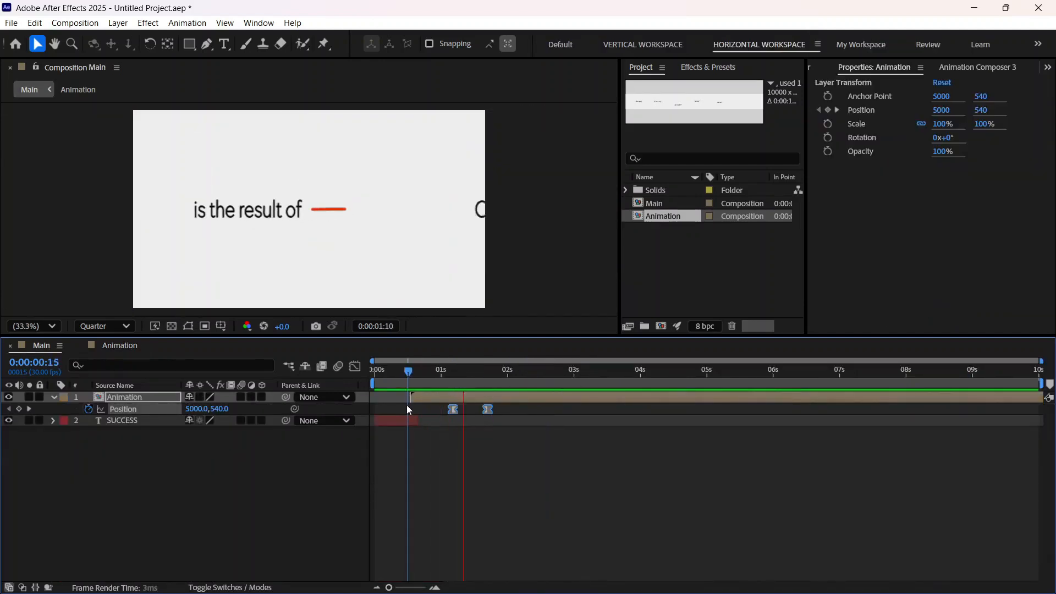
key(space)
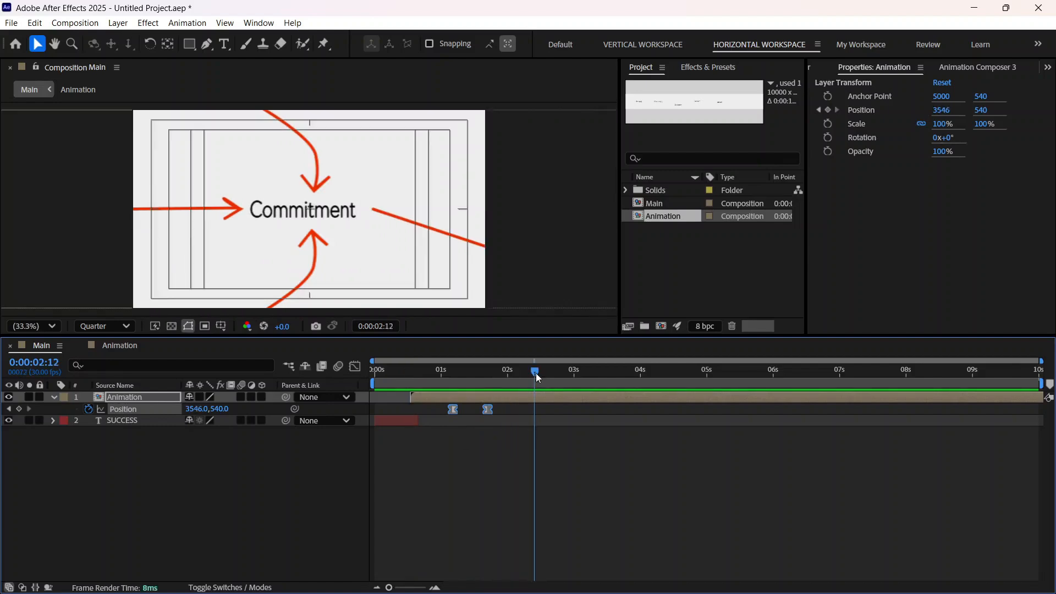
Step: Add a Position keyframe to the Animation layer at 0:00:01:27, and another at 0:00:02:17 with X set to 2117 to centre Consistency horizontally
drag(536, 373, 505, 379)
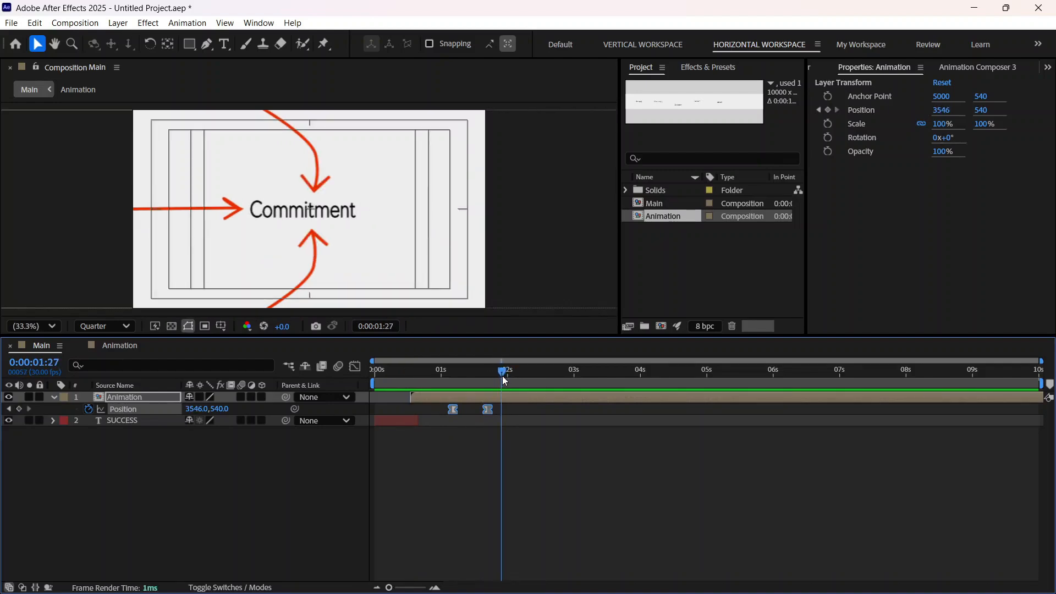
click(19, 409)
drag(516, 382, 545, 378)
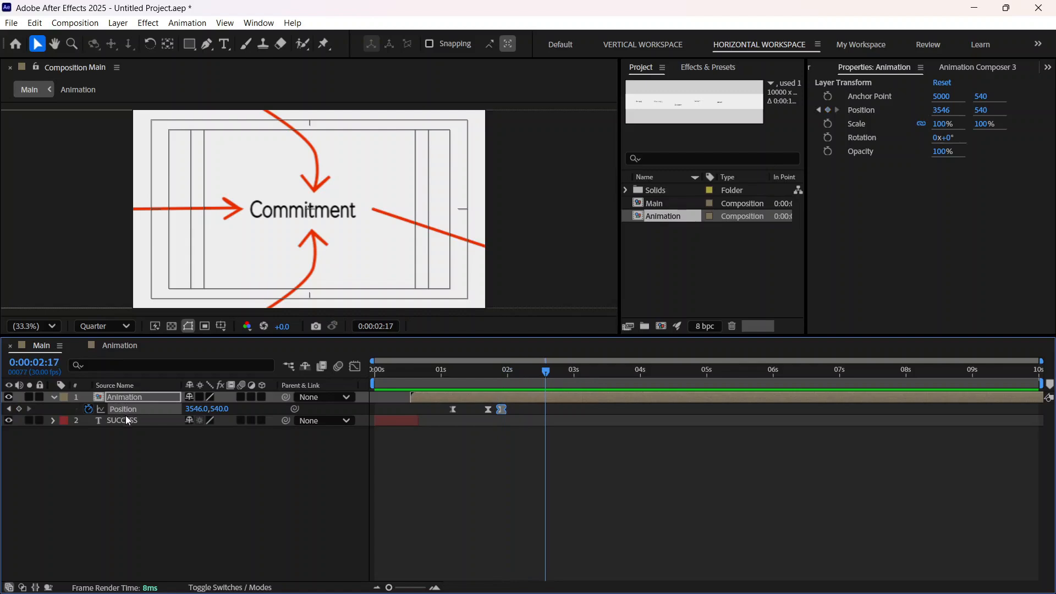
drag(205, 409, 49, 410)
drag(199, 409, 124, 418)
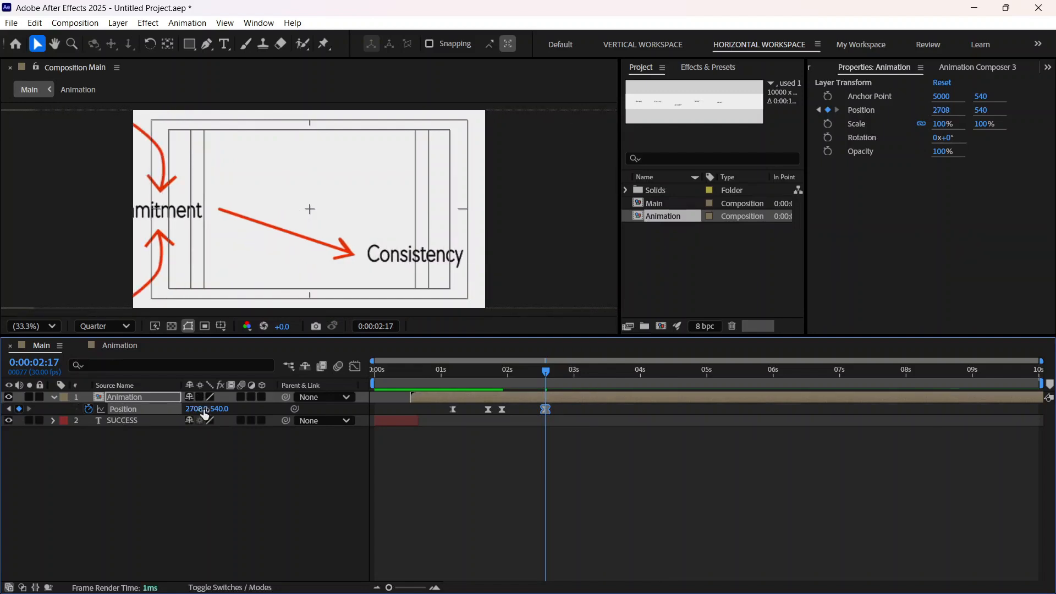
drag(205, 415, 21, 411)
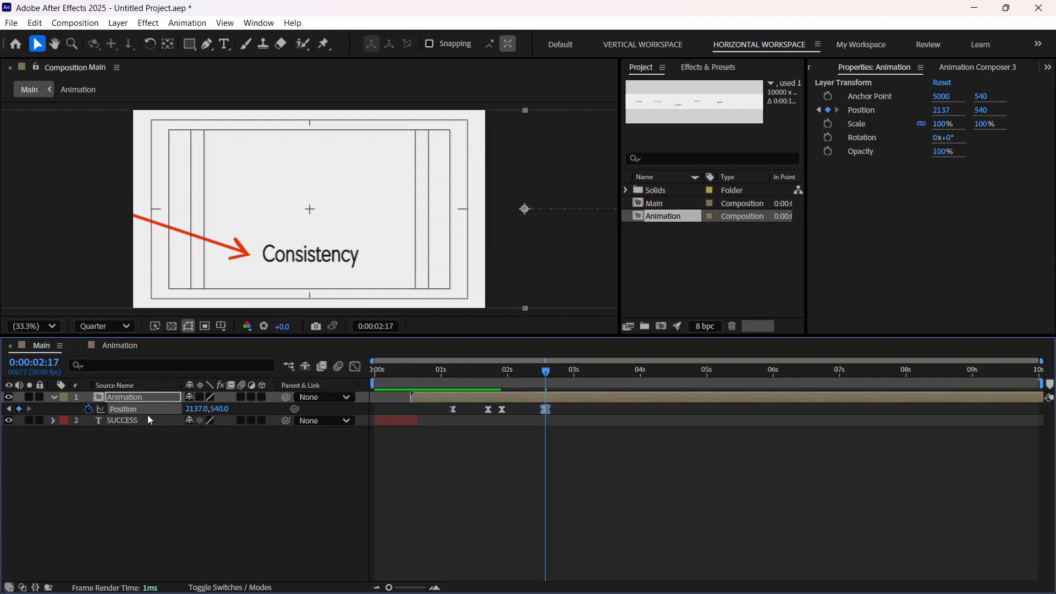
drag(194, 408, 184, 410)
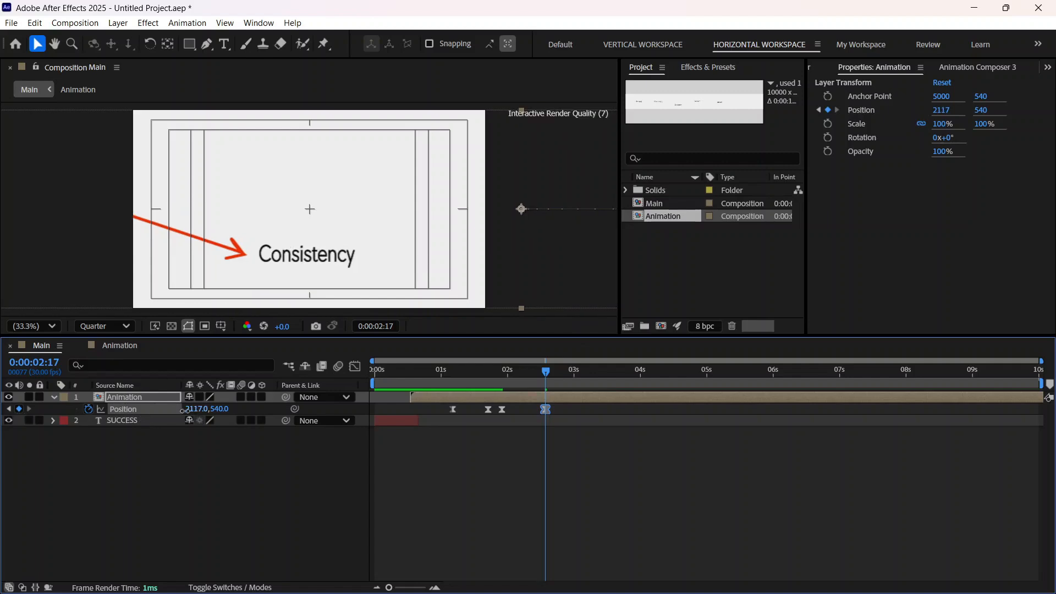
Step: Move the Animation layer's last Position keyframe about five frames earlier and preview from the first frame
drag(548, 408, 536, 410)
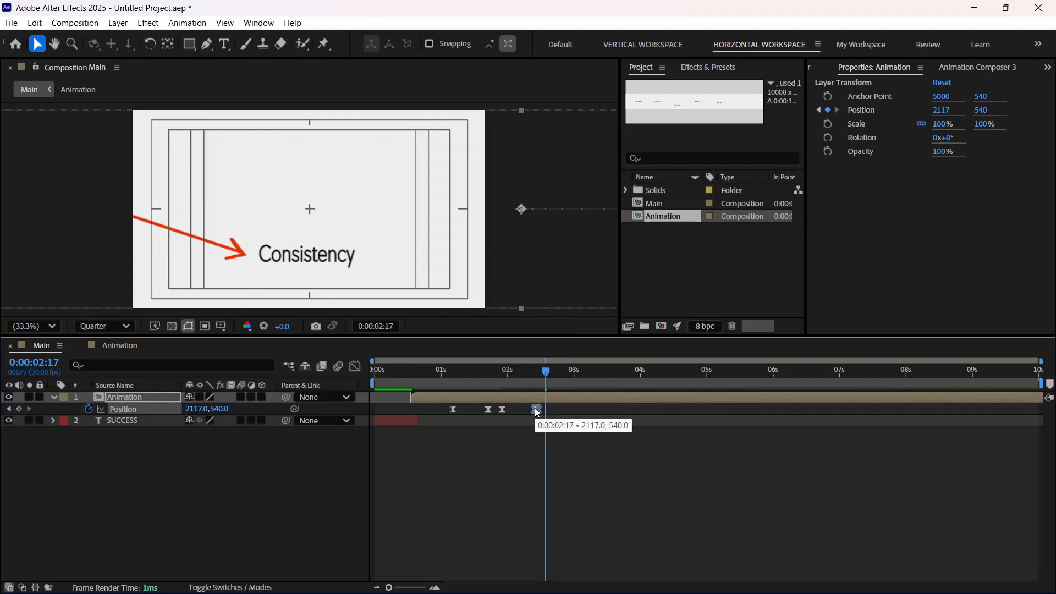
drag(544, 370, 539, 371)
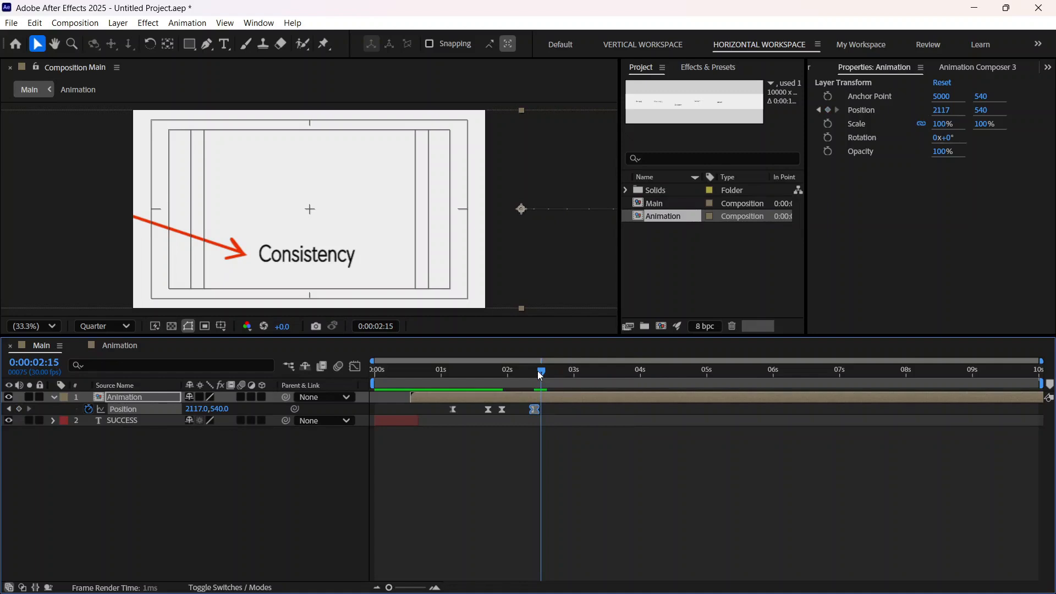
key(Home)
key(space)
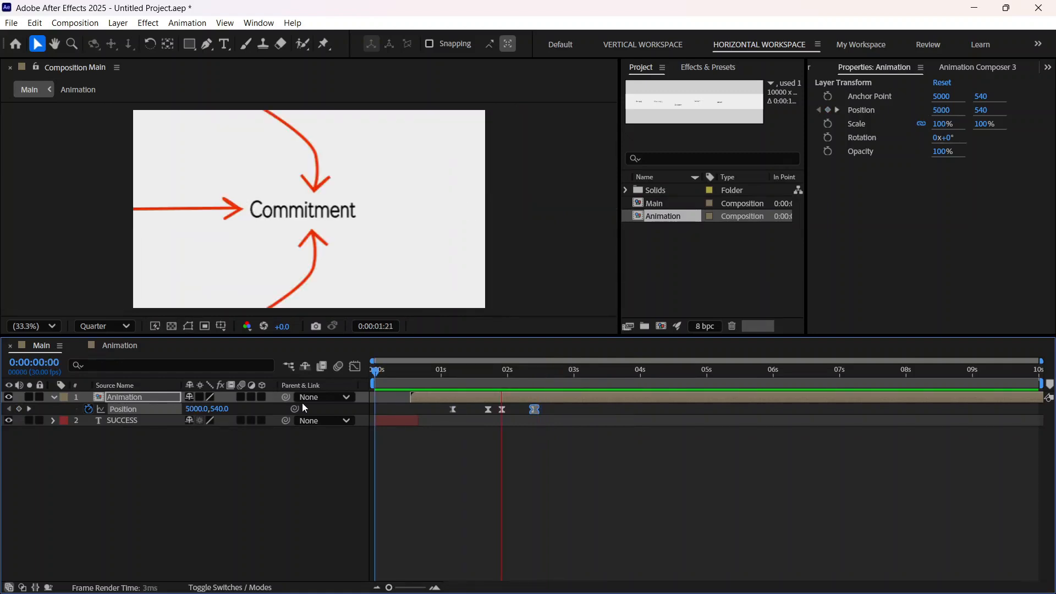
key(space)
Step: Replay the animation twice from the first frame to examine the timing of the pan from Commitment to Consistency
drag(548, 371, 238, 419)
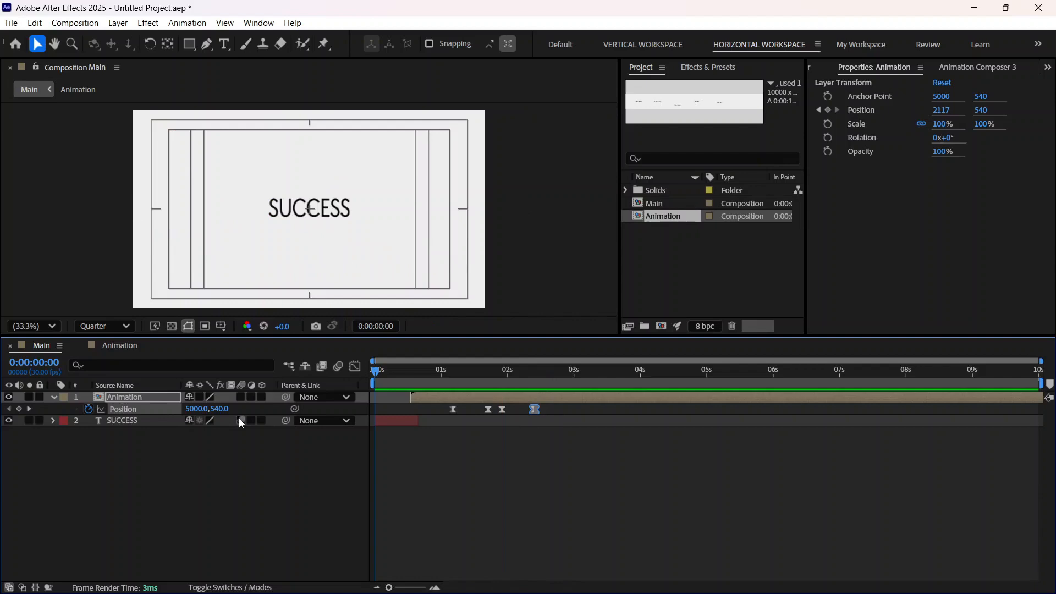
key(space)
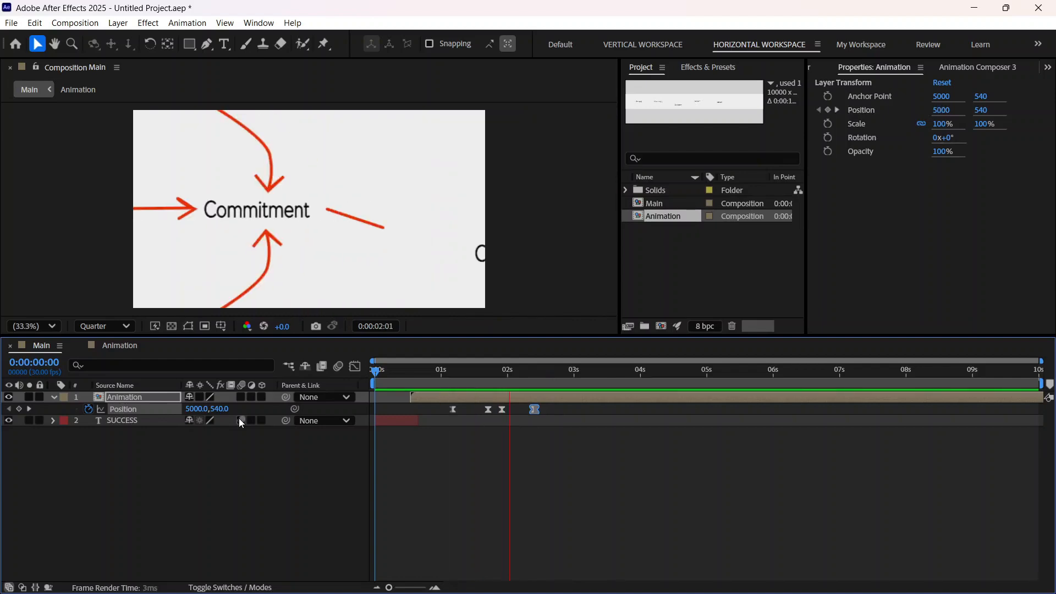
key(space)
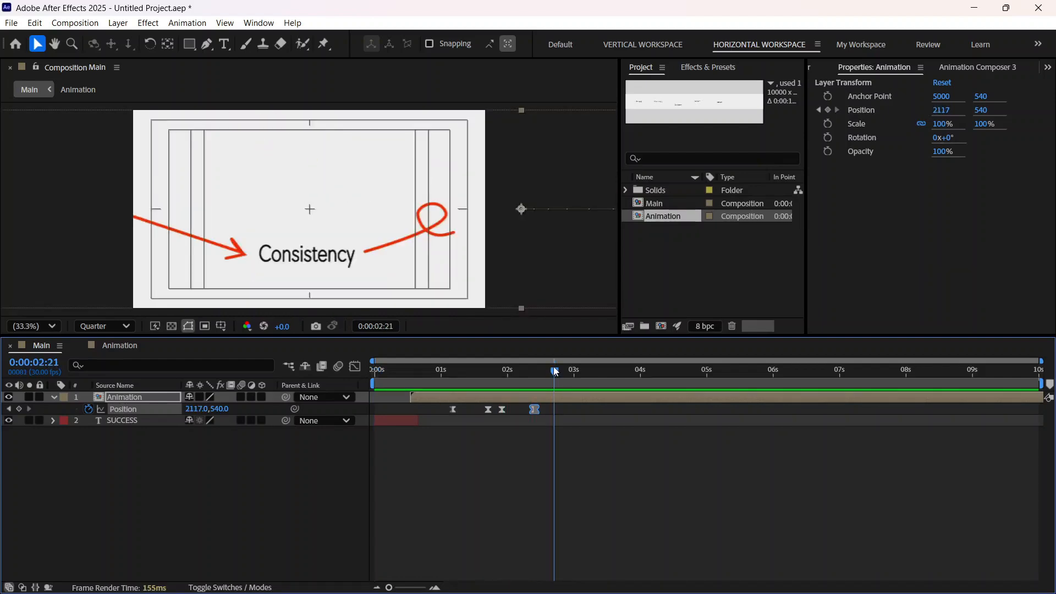
drag(554, 372, 252, 418)
key(space)
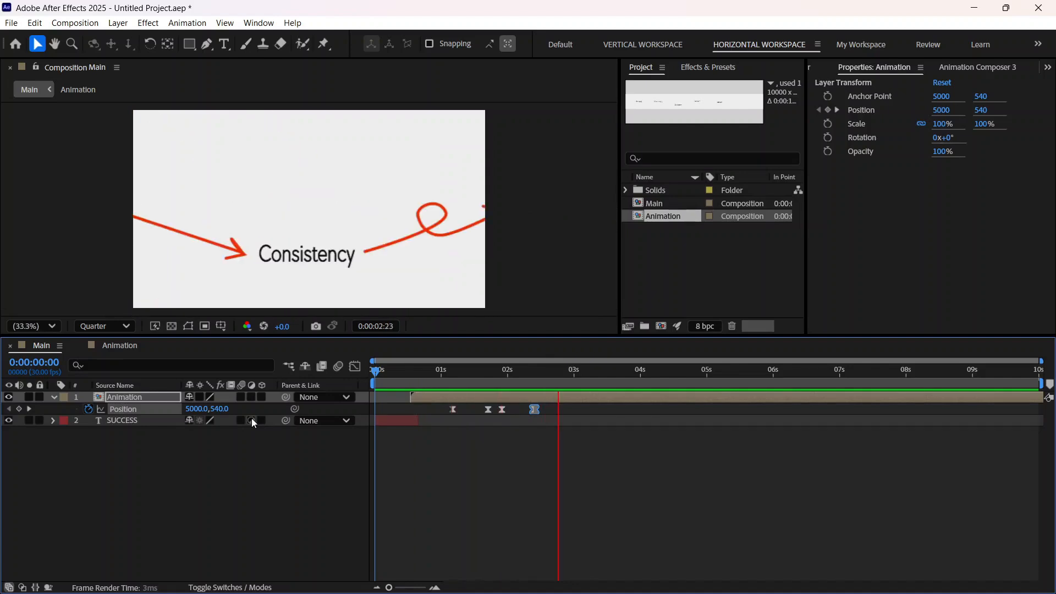
key(space)
Step: Lengthen the ease between the Animation layer's last two Position keyframes in the speed graph for a sharper peak, and preview the pan
drag(555, 372, 477, 379)
drag(561, 441, 501, 403)
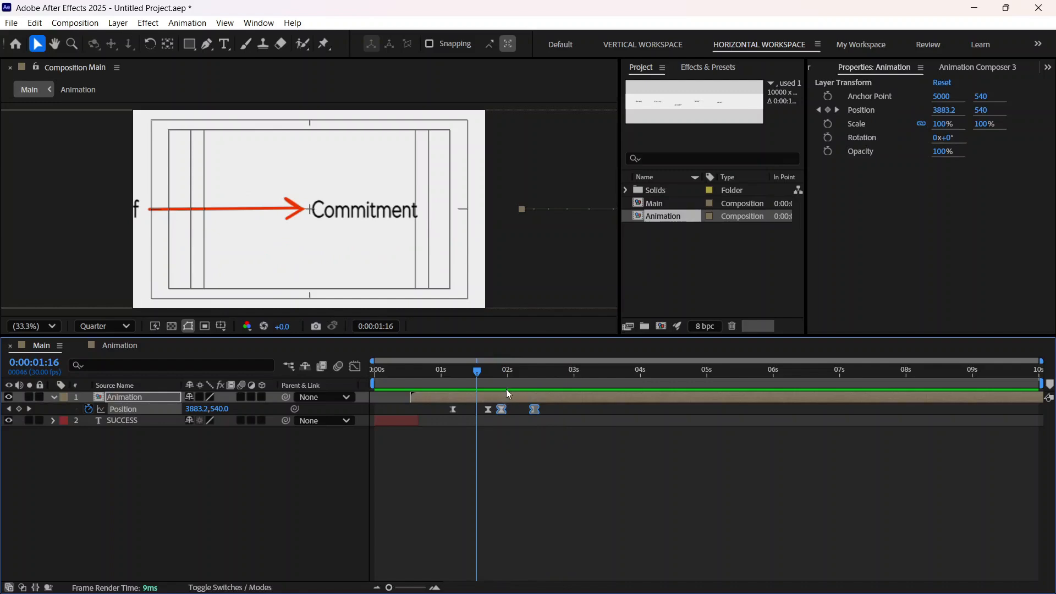
click(355, 366)
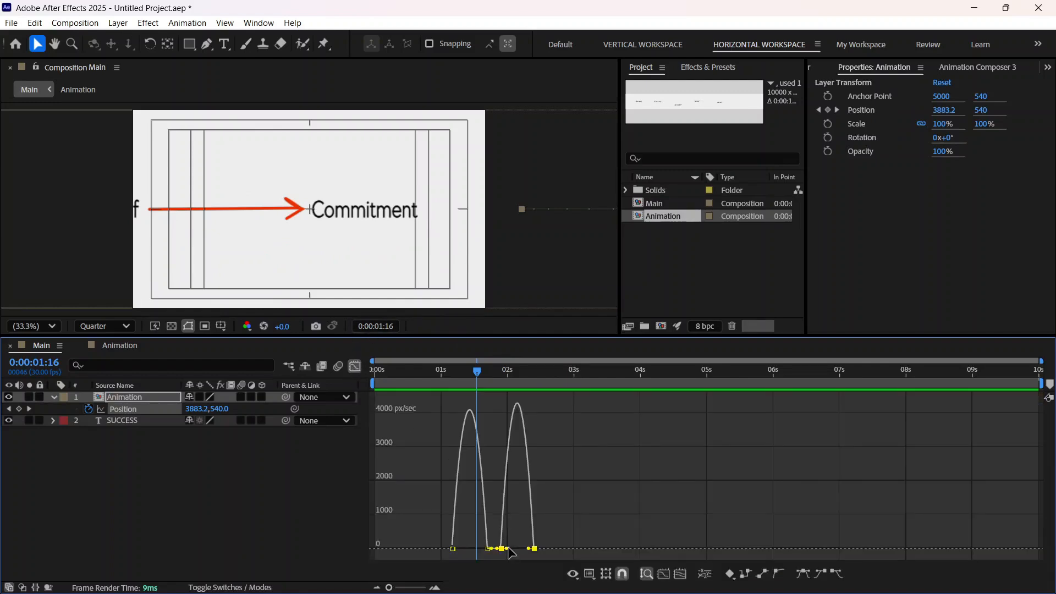
drag(507, 548, 527, 553)
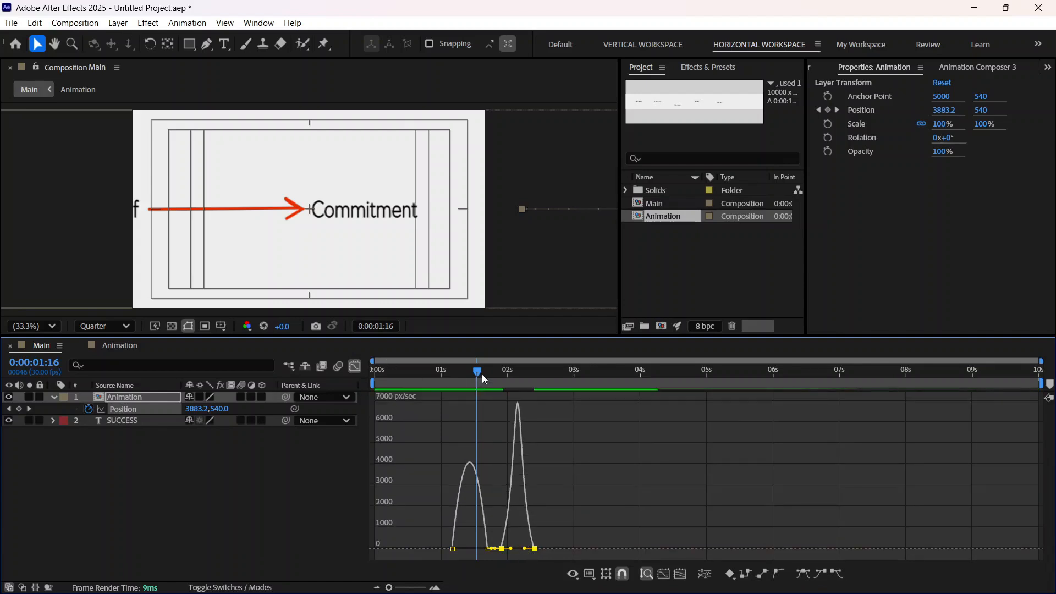
key(Home)
key(space)
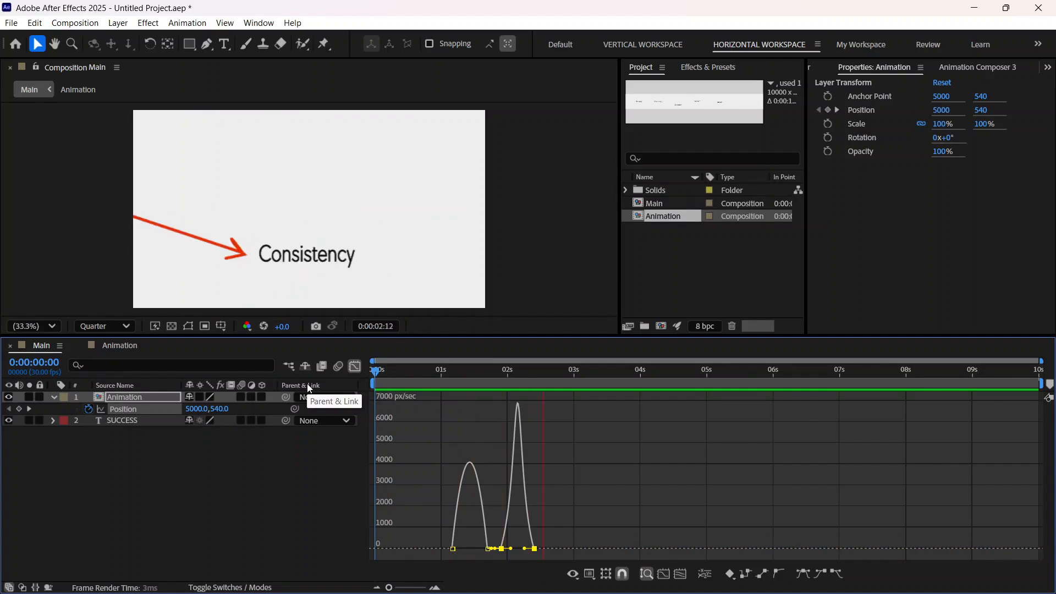
key(space)
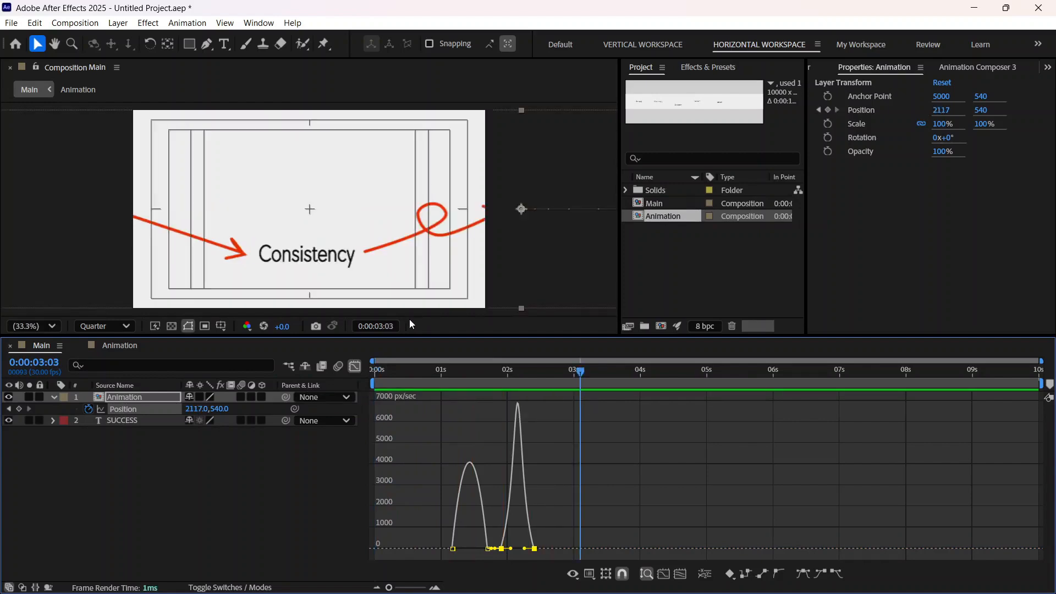
click(355, 369)
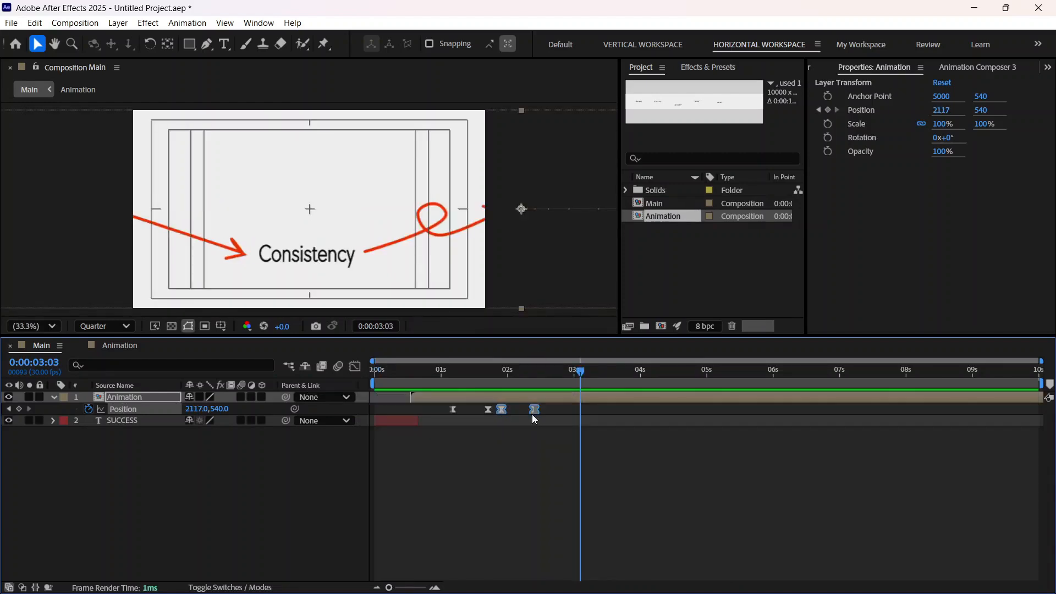
Step: Move only the Animation layer's last Position keyframe about three frames earlier and preview the faster pan from the first frame
click(541, 428)
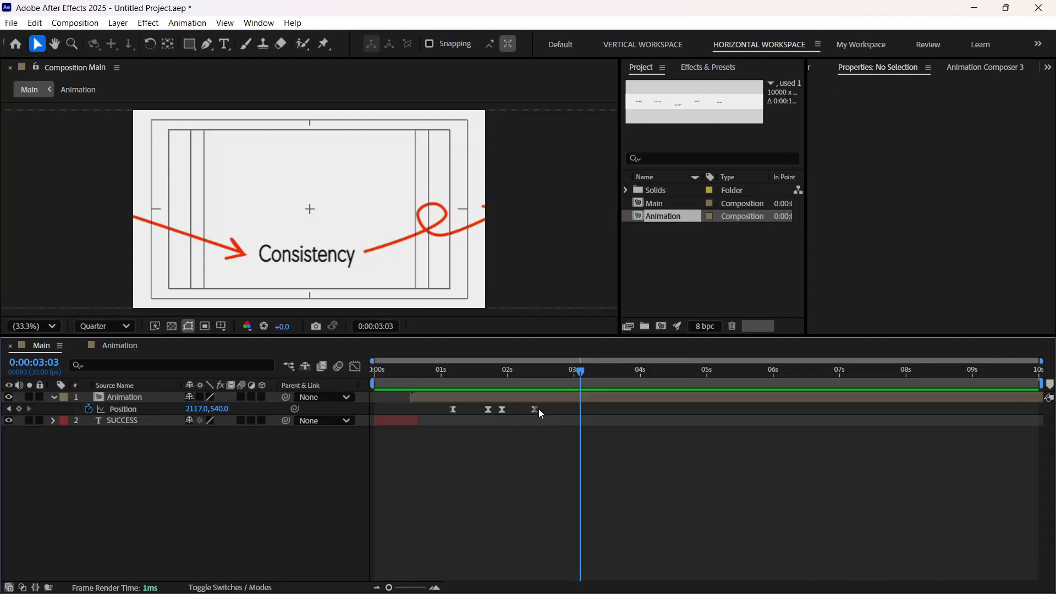
click(534, 409)
drag(534, 410, 528, 410)
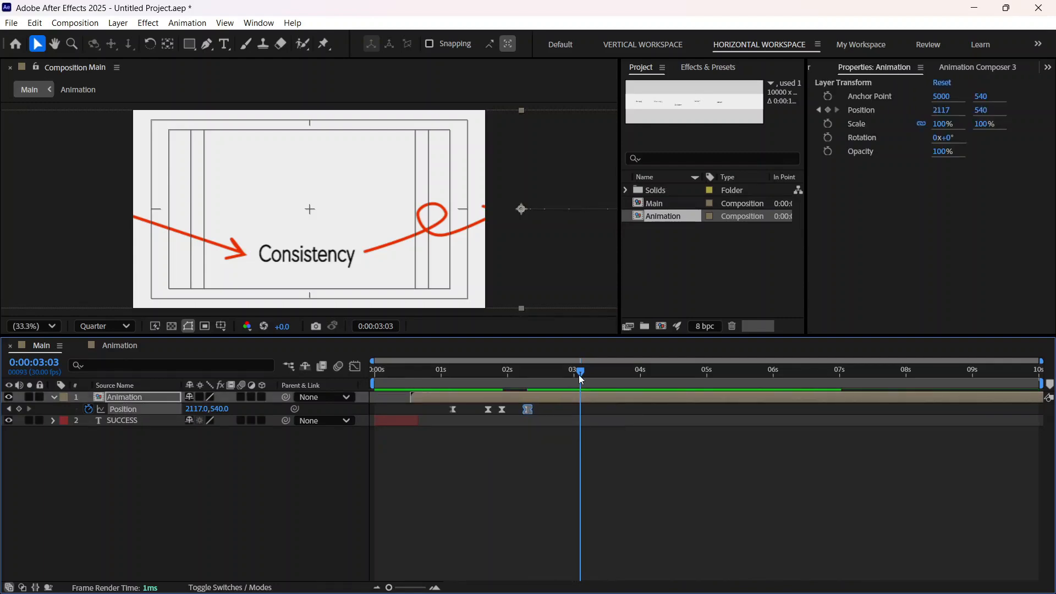
drag(580, 374, 346, 416)
key(space)
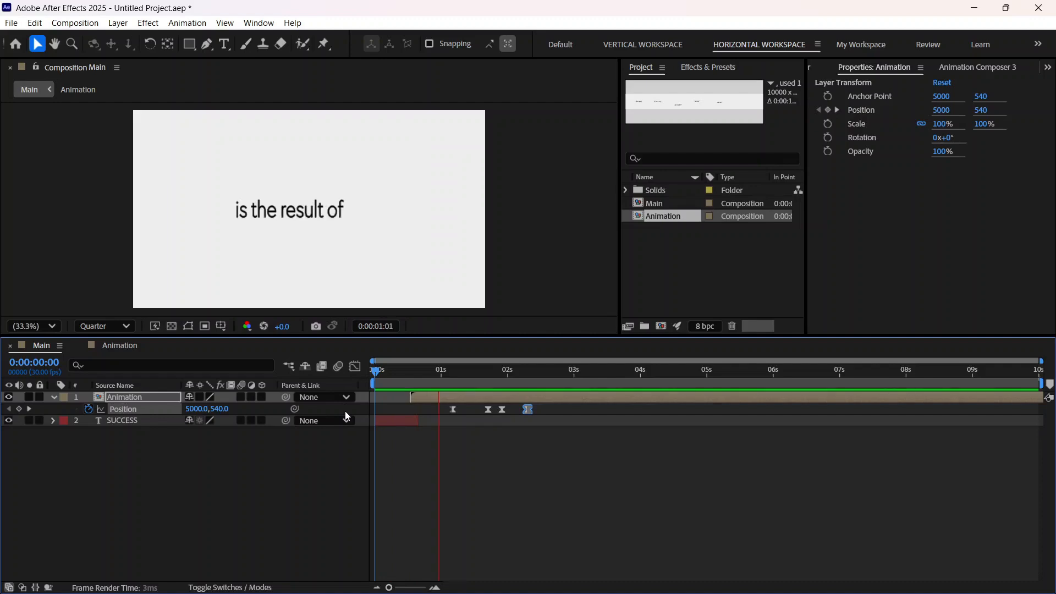
key(space)
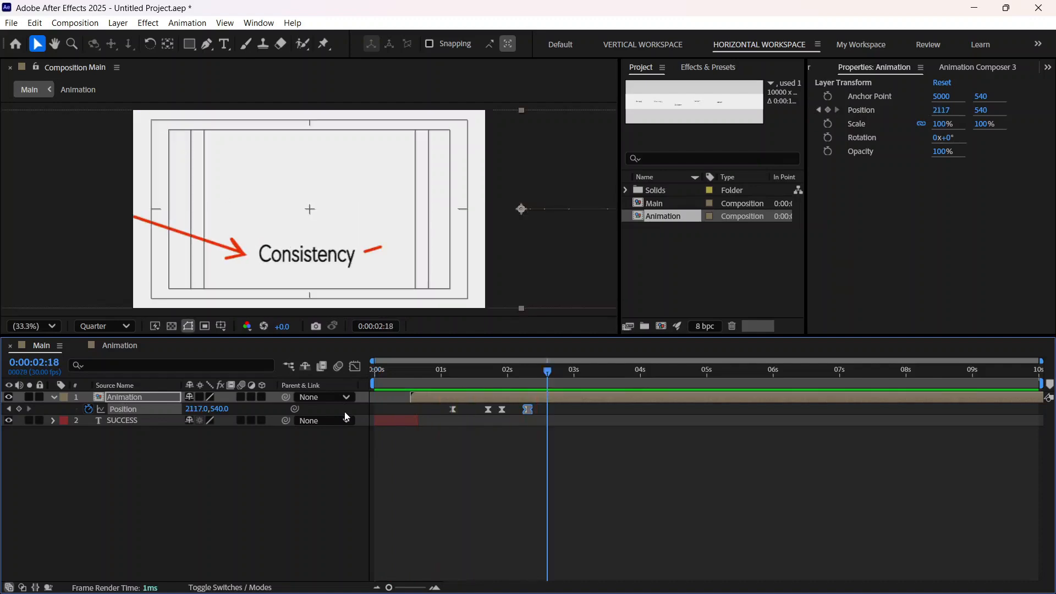
Step: Move the Animation layer's second Position keyframe about four frames earlier and the third and fourth about two frames earlier, then preview
drag(487, 409, 521, 410)
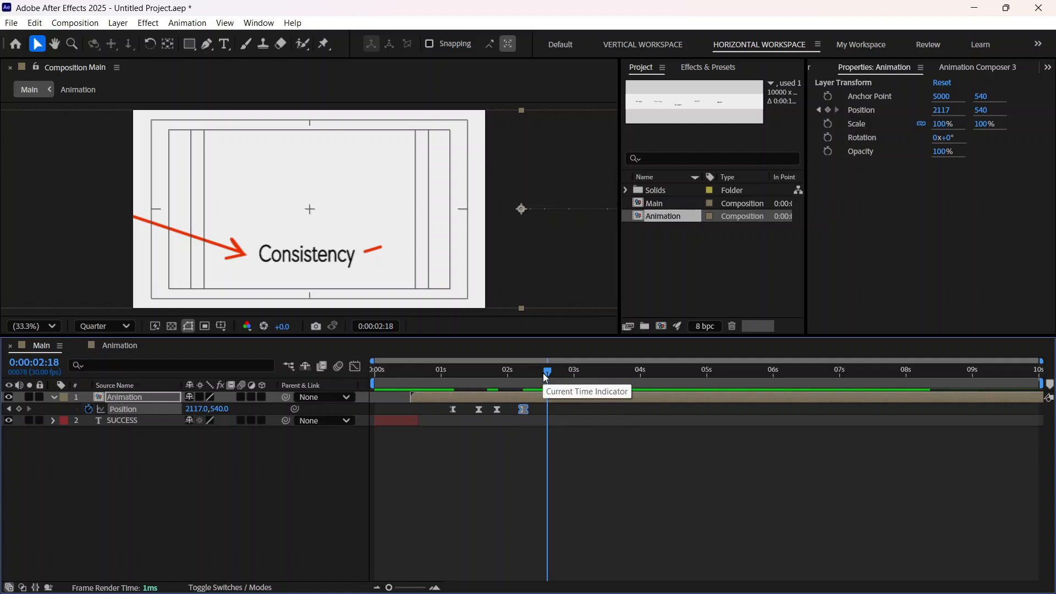
drag(545, 372, 527, 372)
key(Home)
key(space)
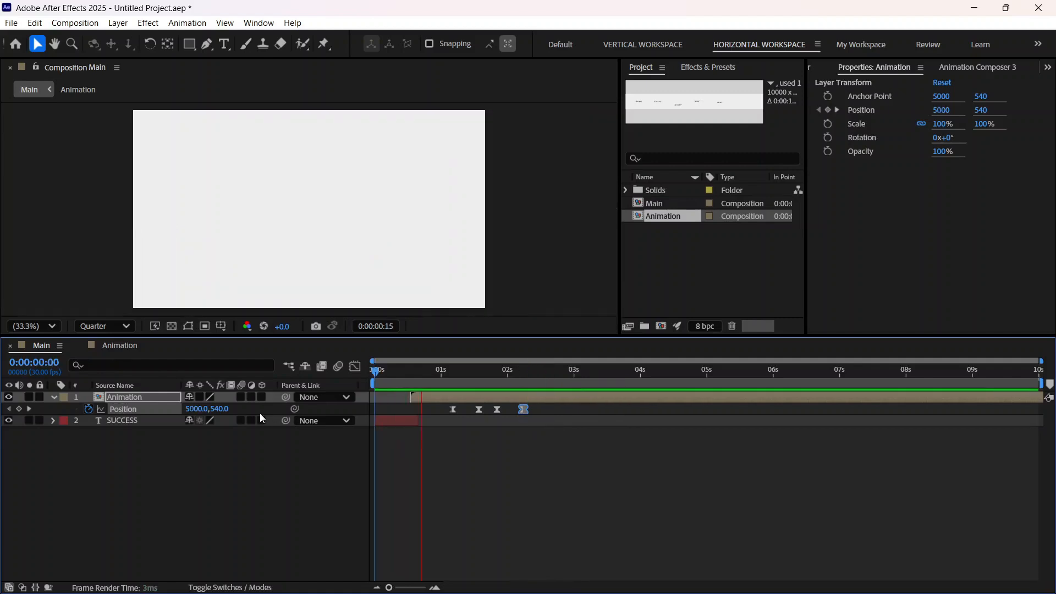
key(space)
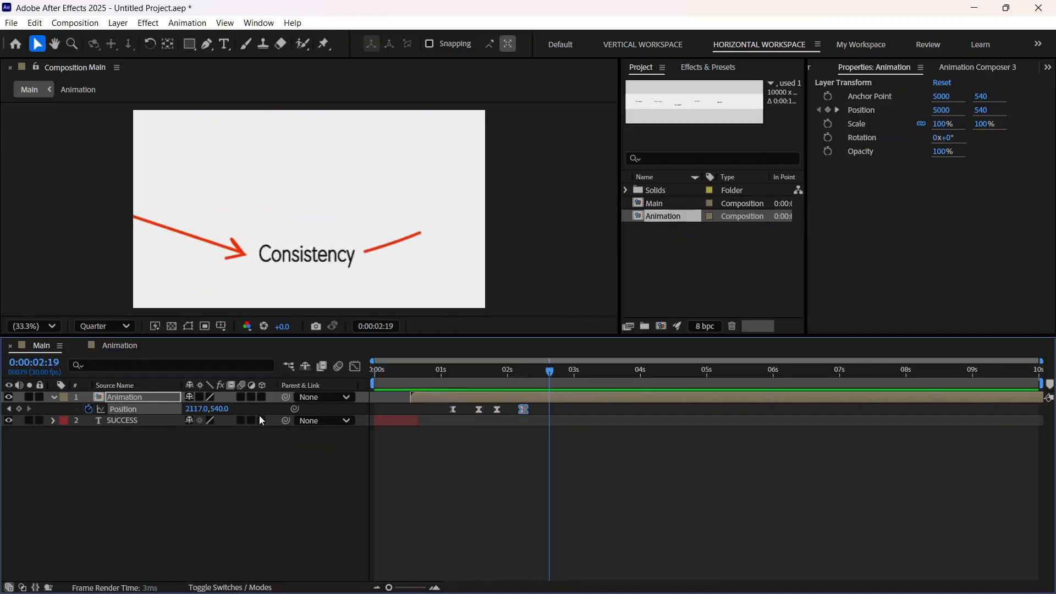
Step: Pull the second, third and fourth Position keyframes back to about 0:00:01:15, 0:00:01:21 and 0:00:02:00, and preview from the first frame
click(476, 409)
drag(477, 409, 505, 411)
drag(546, 371, 219, 417)
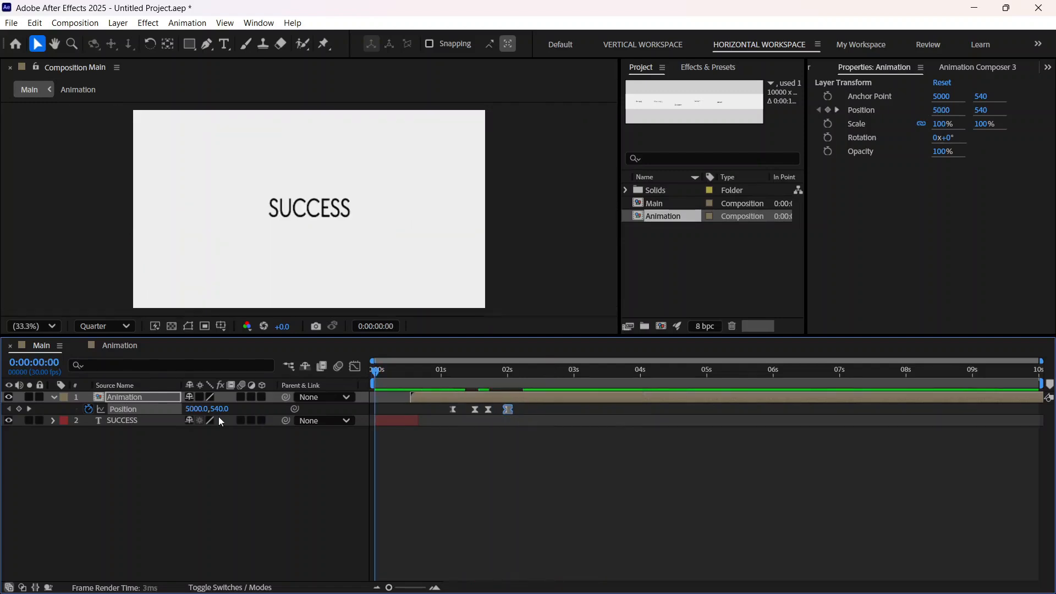
key(space)
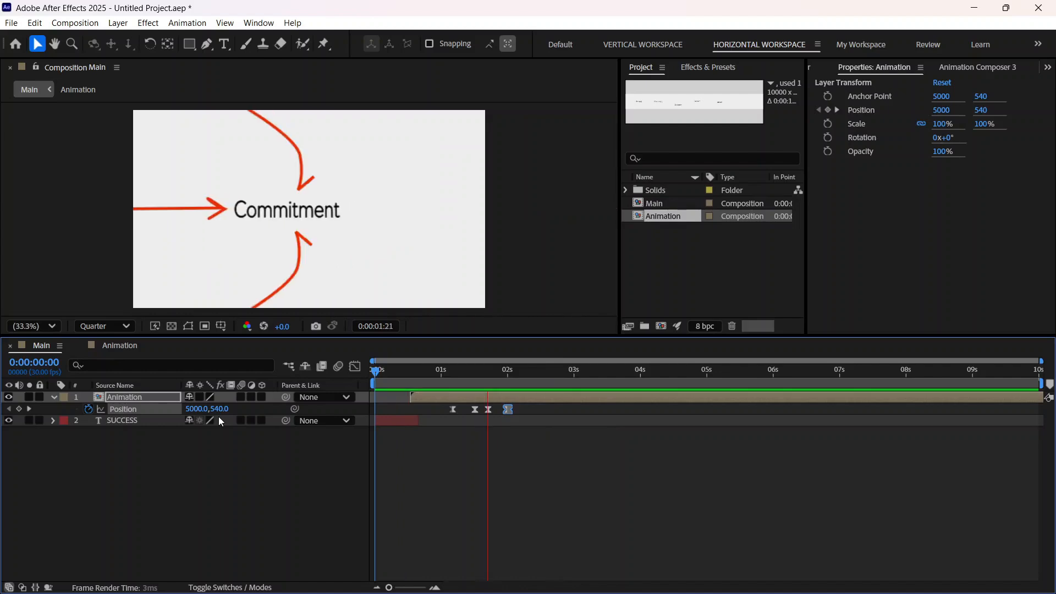
key(space)
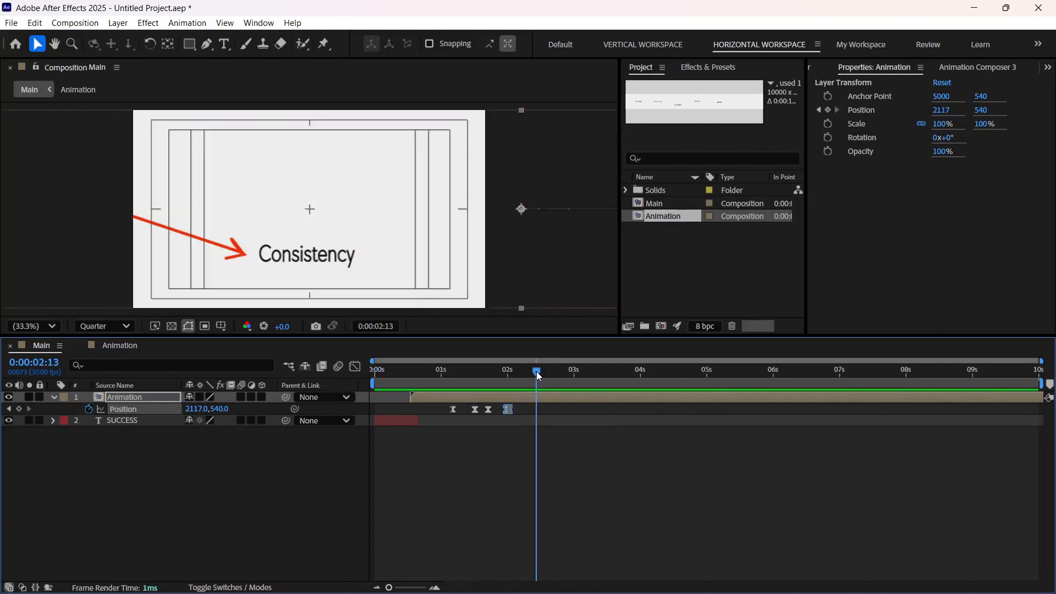
Step: Move the Animation layer's second Position keyframe about two frames earlier to 0:00:01:13 and preview twice from the first frame
drag(474, 409, 468, 409)
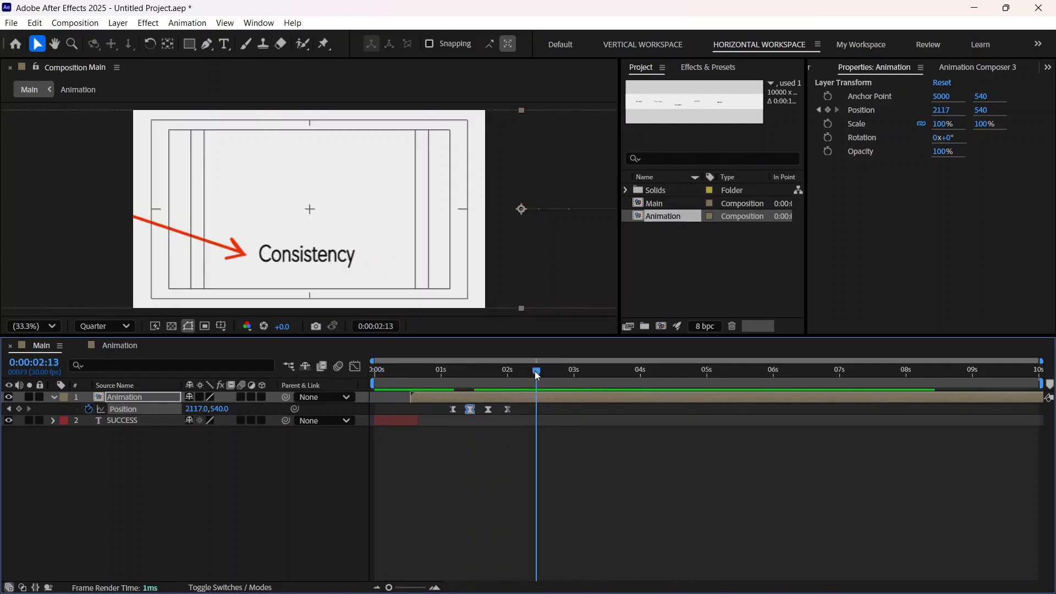
drag(534, 371, 316, 387)
key(space)
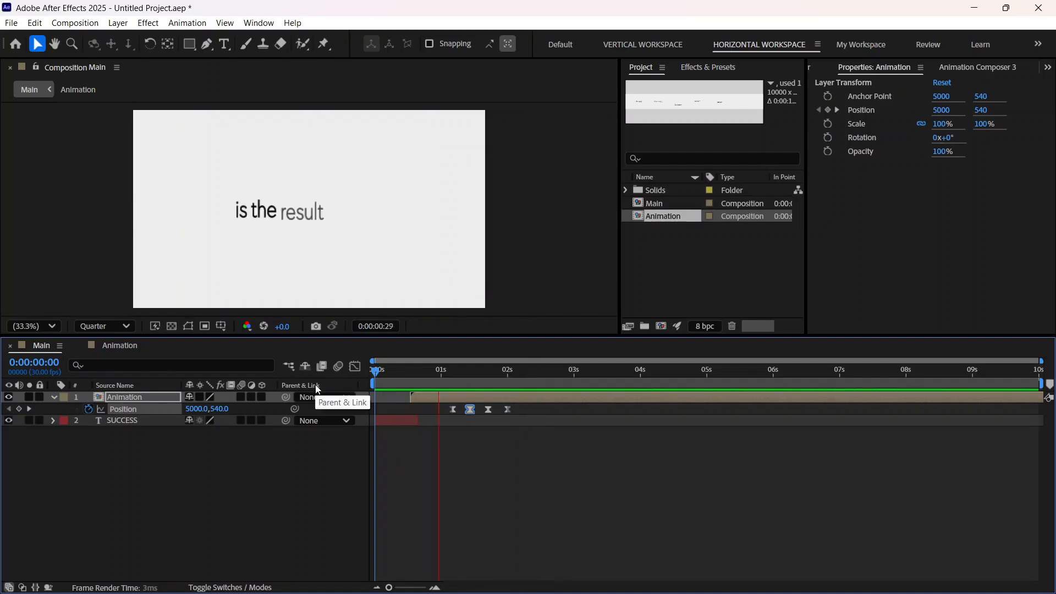
key(space)
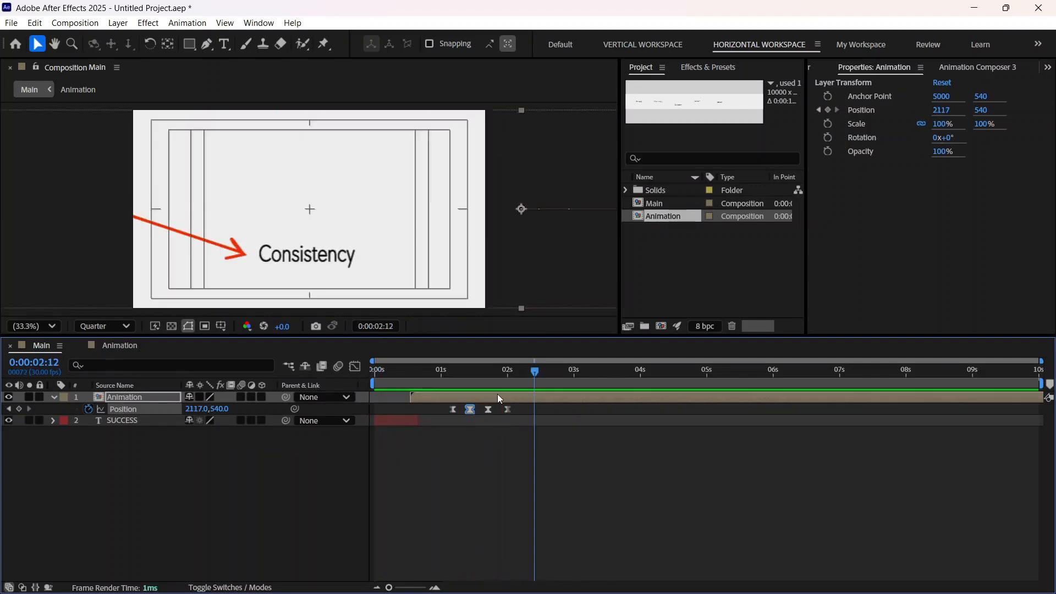
drag(536, 371, 364, 404)
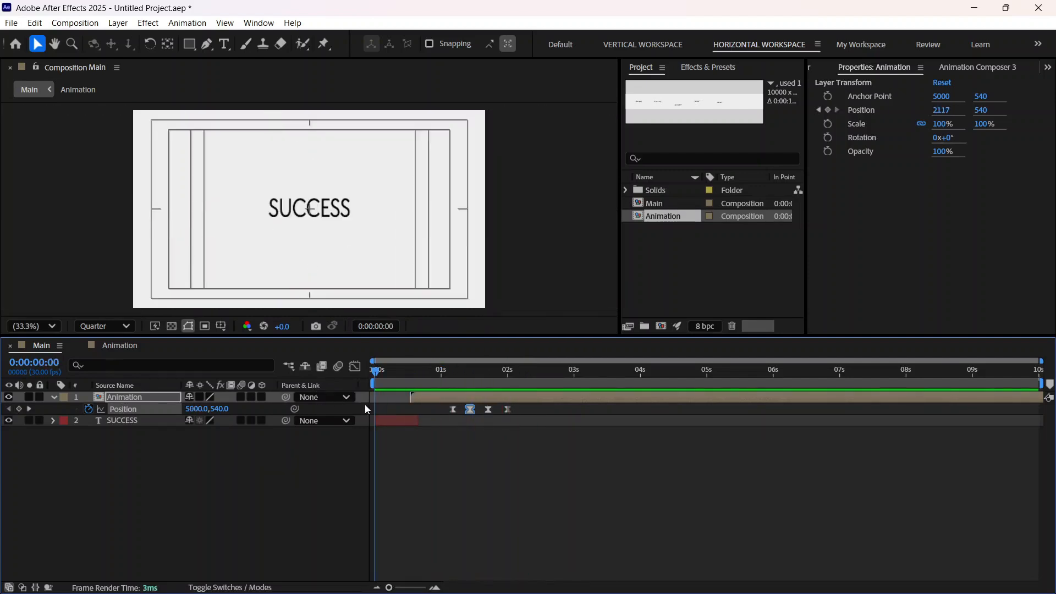
key(space)
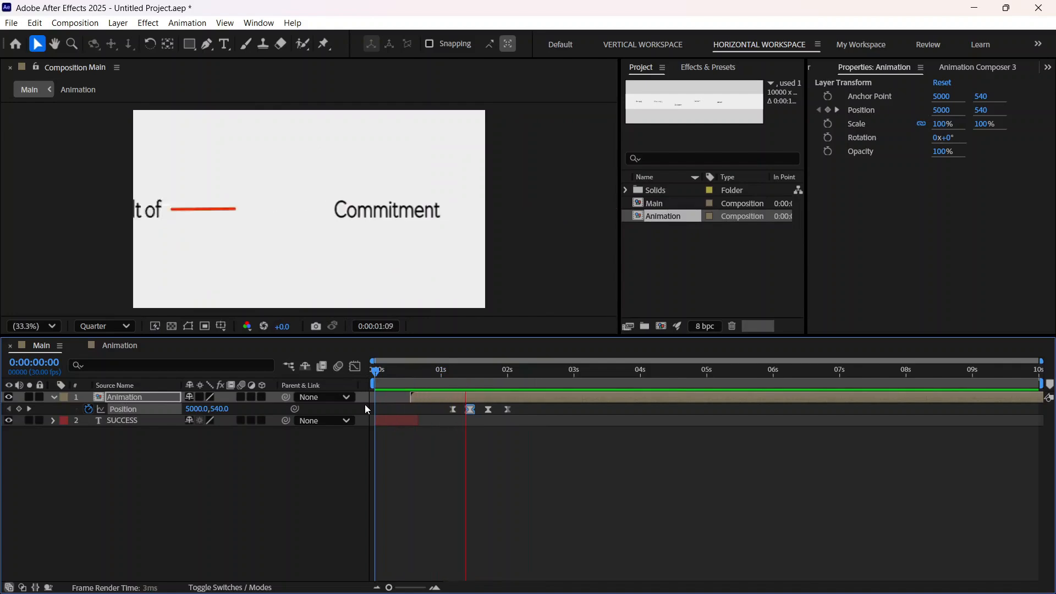
key(space)
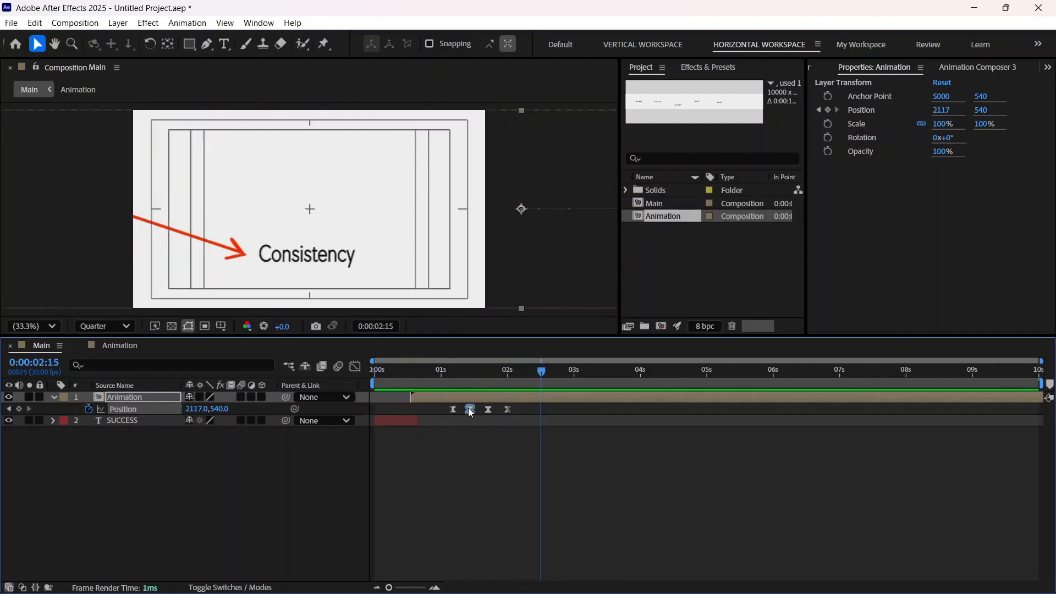
Step: Move the Animation layer's second Position keyframe about one frame later and preview from the first frame
drag(467, 407, 469, 408)
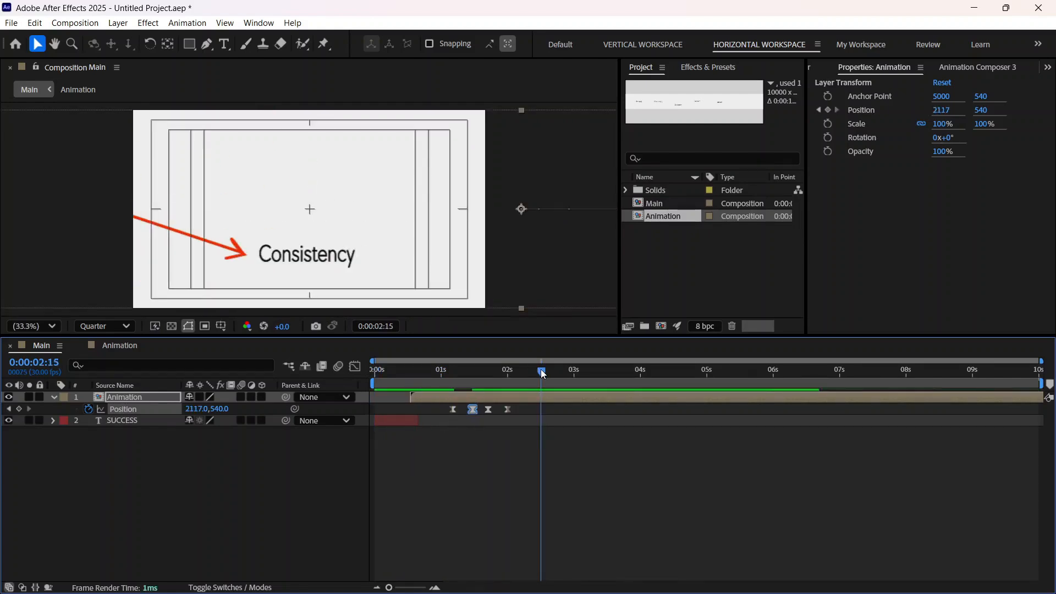
key(Home)
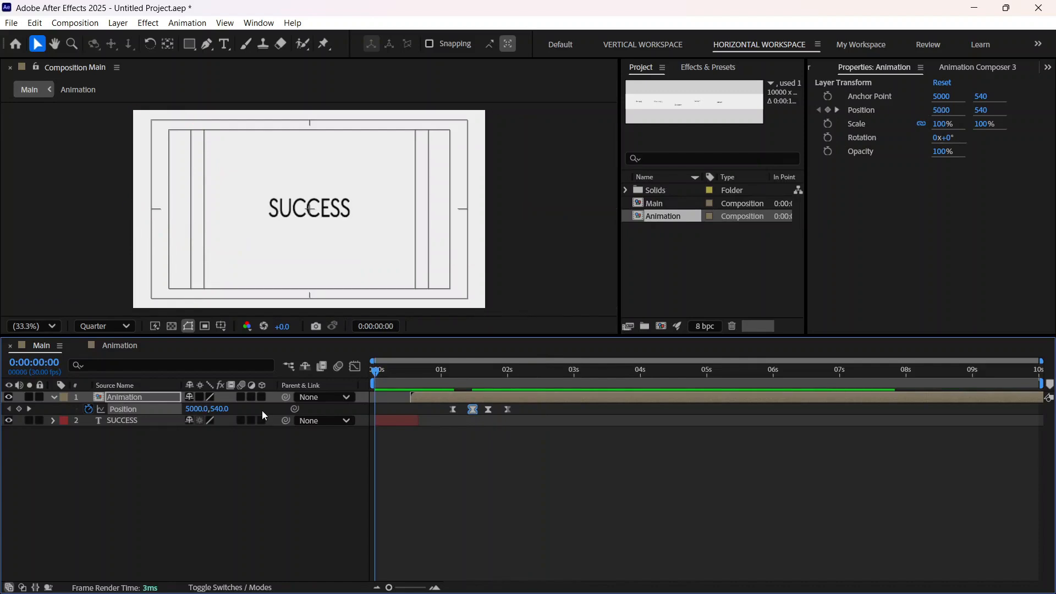
key(space)
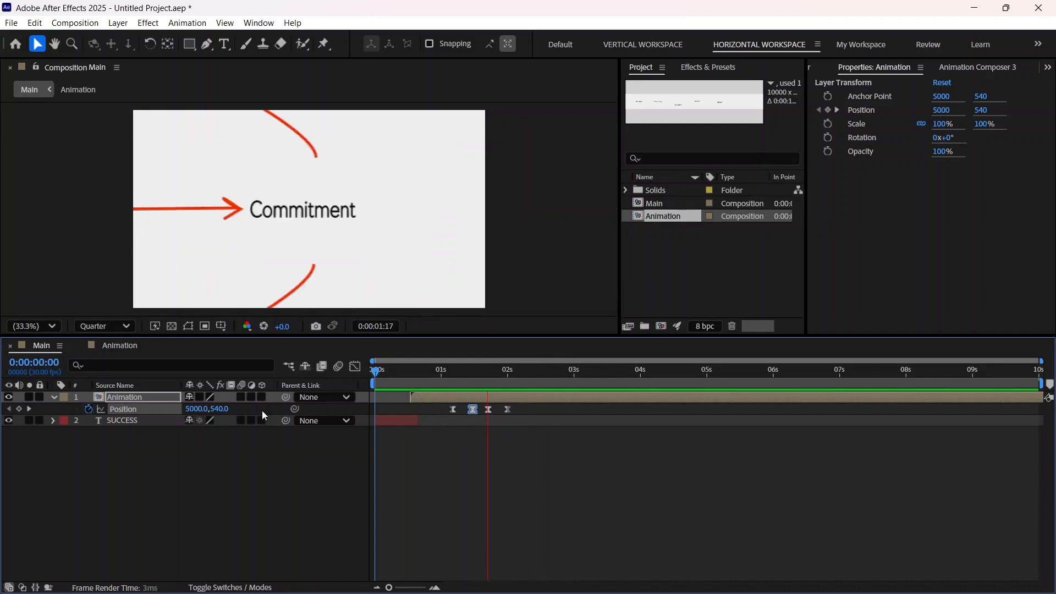
key(space)
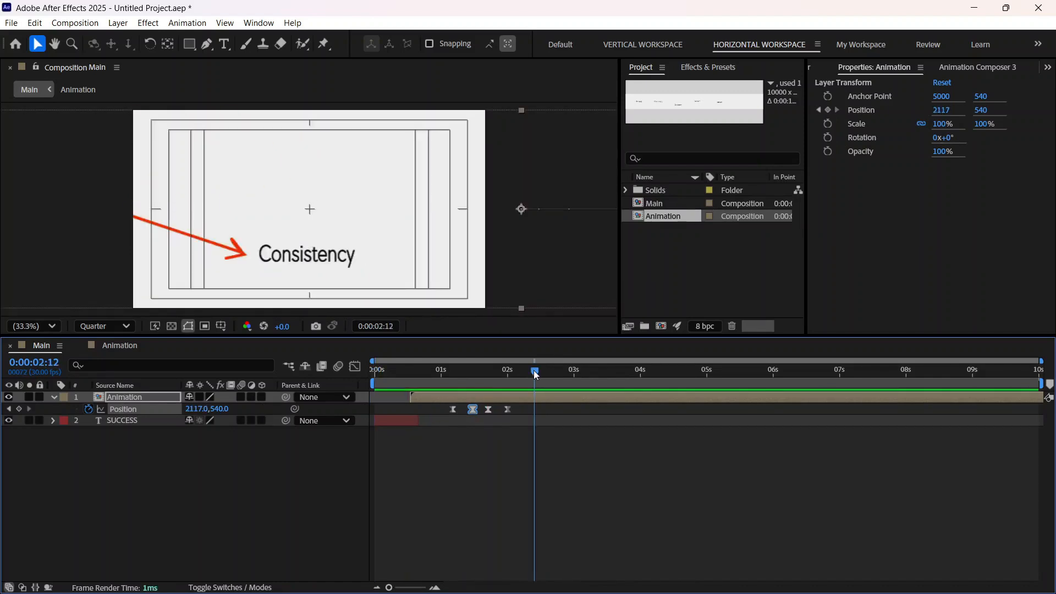
Step: In the Animation composition, shift Shape Layer 6's two Trim Paths Start keyframes about three frames earlier, then return to Main
mouse_move(536, 375)
mouse_down()
mouse_move(474, 378)
mouse_move(509, 383)
mouse_move(480, 384)
mouse_move(488, 384)
mouse_up()
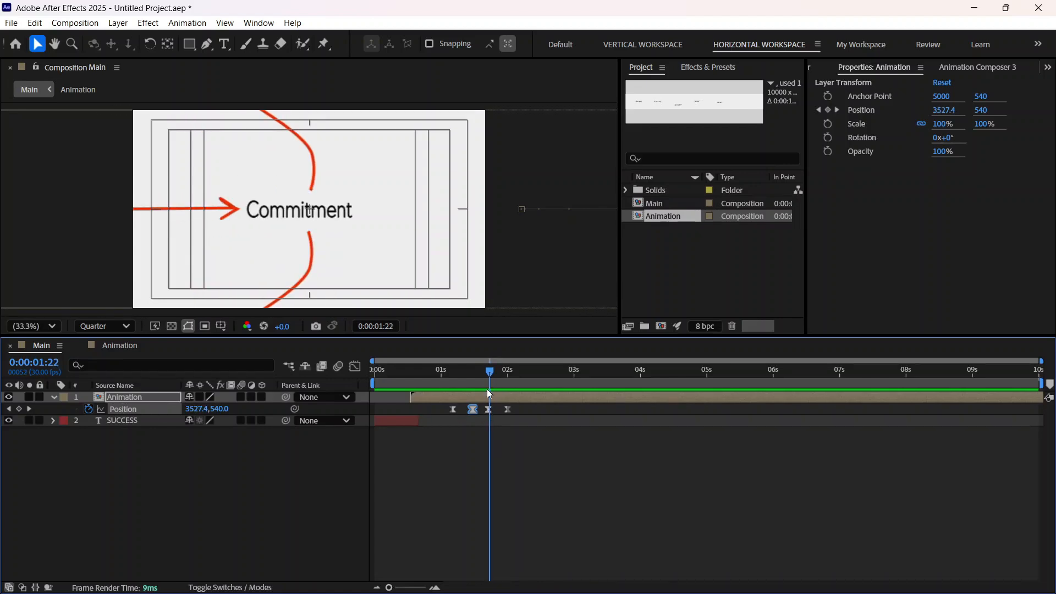
mouse_move(494, 376)
mouse_down()
mouse_move(473, 379)
mouse_move(484, 376)
mouse_up()
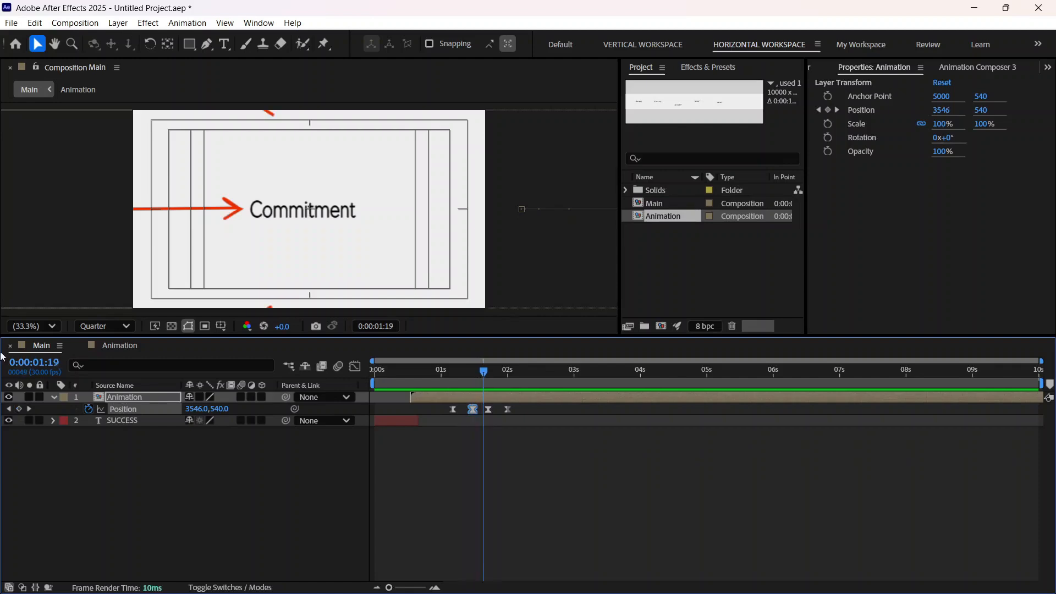
click(123, 344)
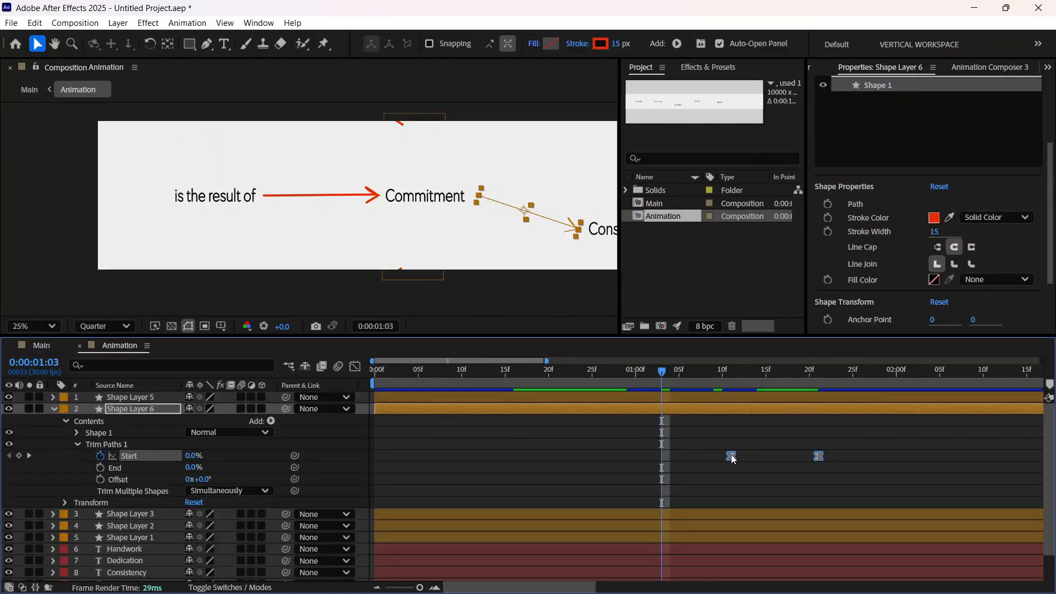
drag(731, 454, 704, 454)
click(44, 347)
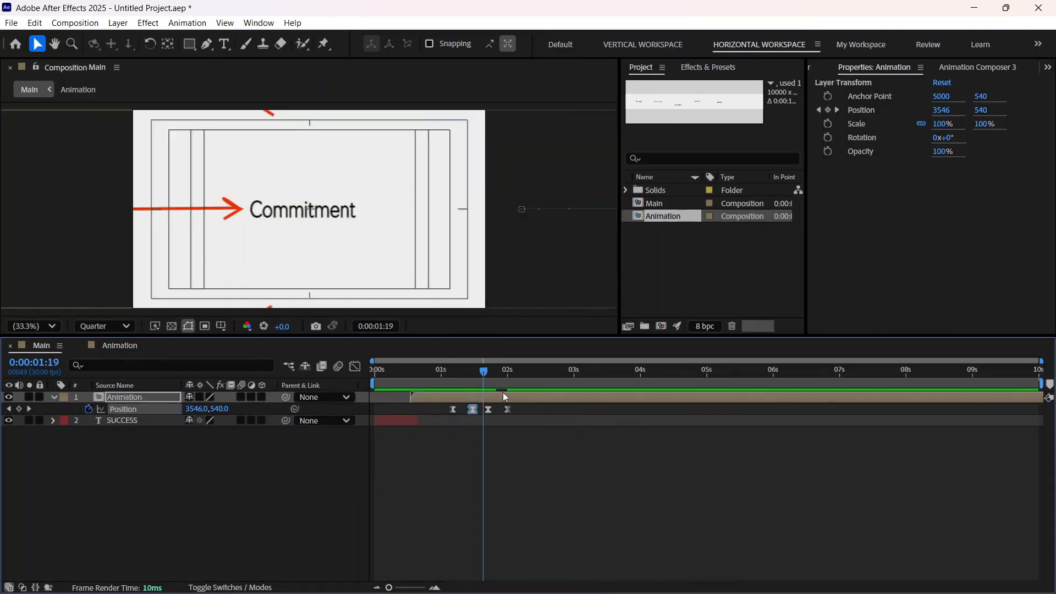
Step: Shift both Trim Paths Start keyframes of the Commitment-to-Consistency arrow about two frames earlier and preview Main from the first frame
drag(485, 374, 497, 376)
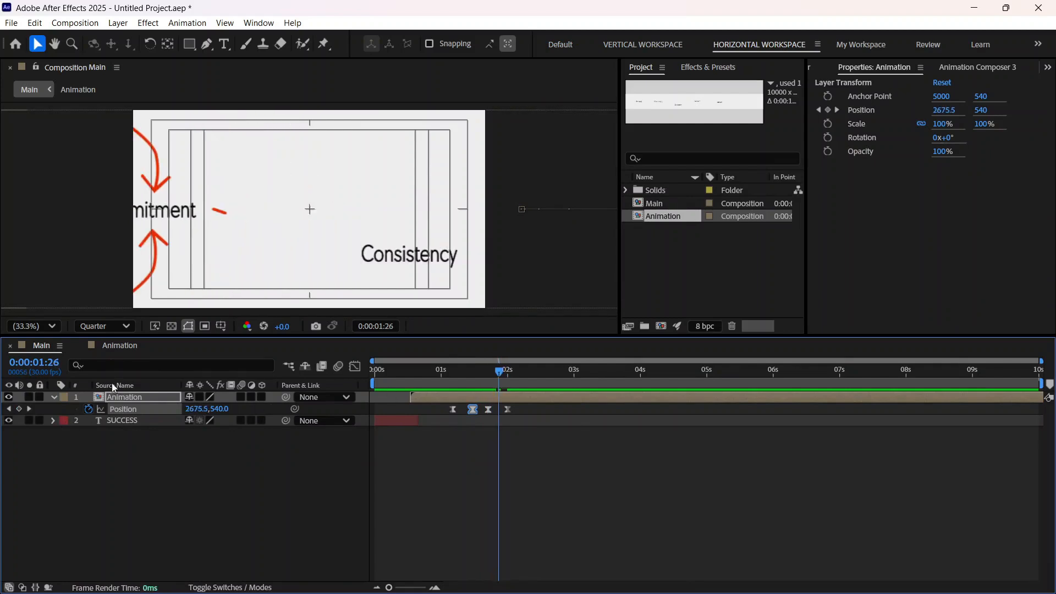
click(119, 348)
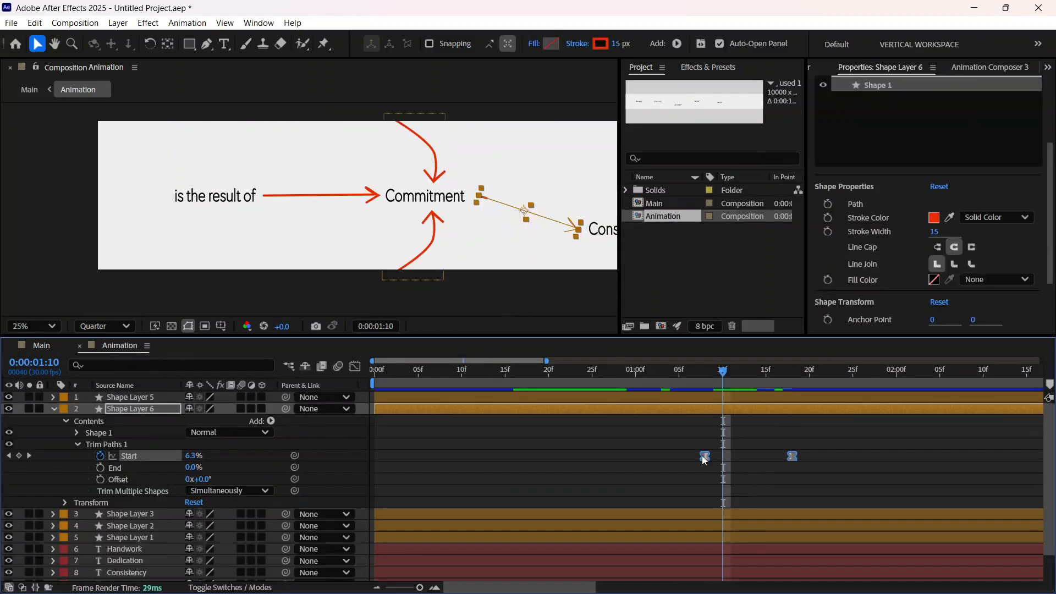
drag(705, 457, 688, 457)
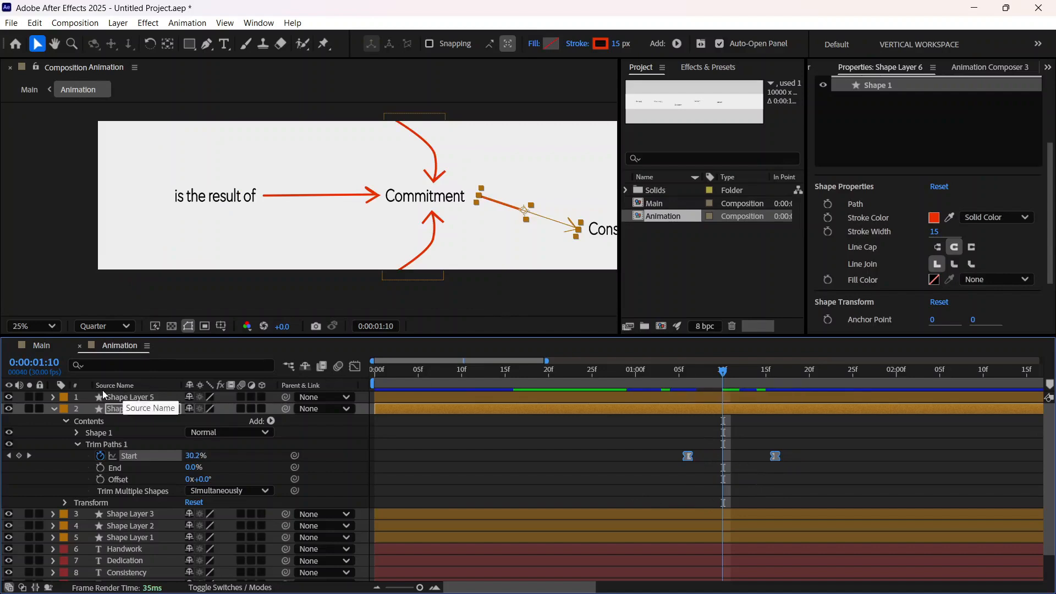
click(48, 347)
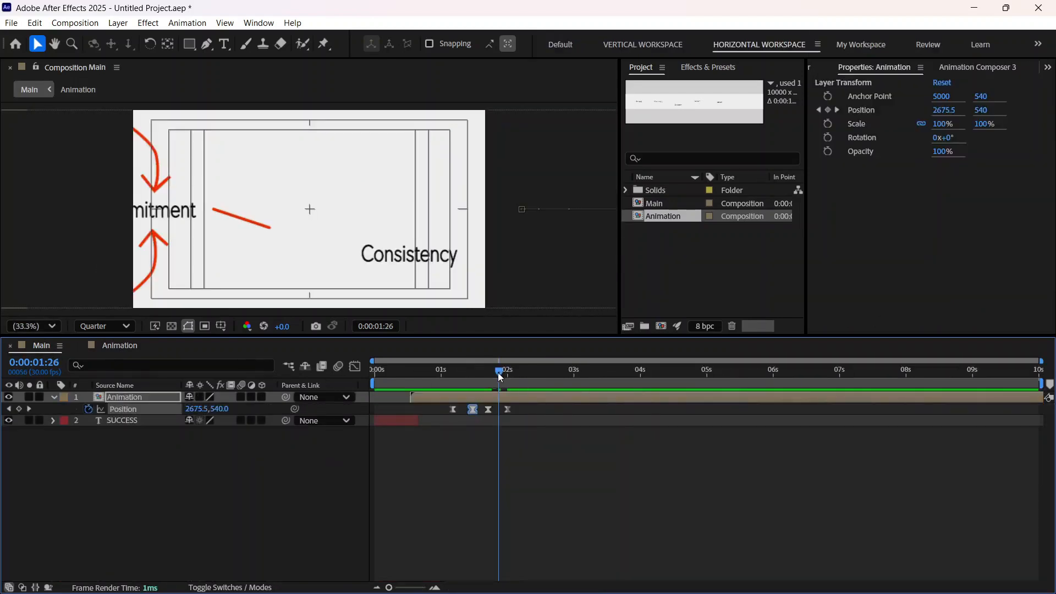
drag(499, 377, 359, 421)
key(space)
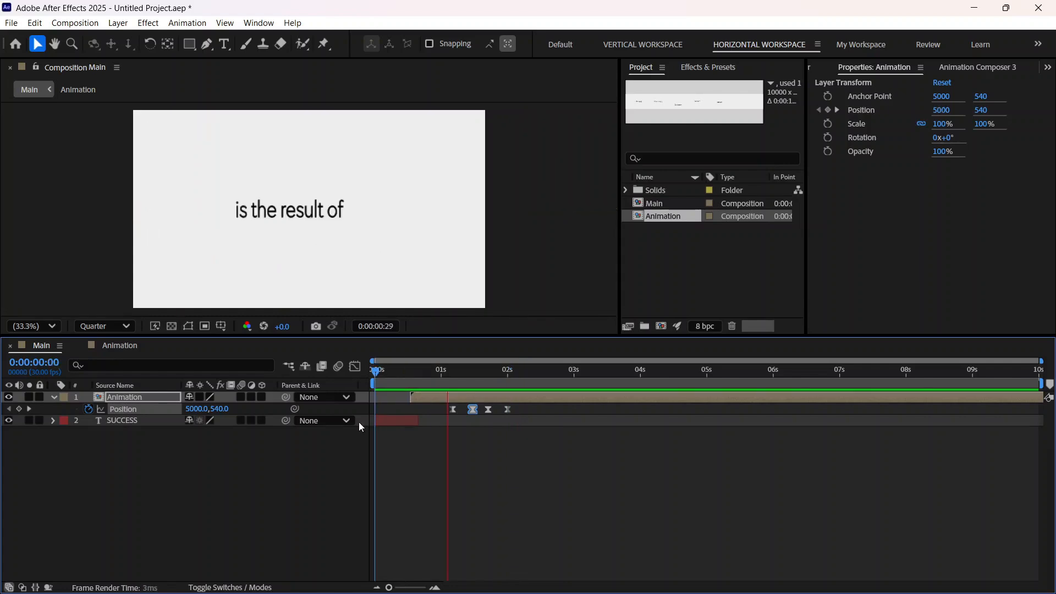
key(space)
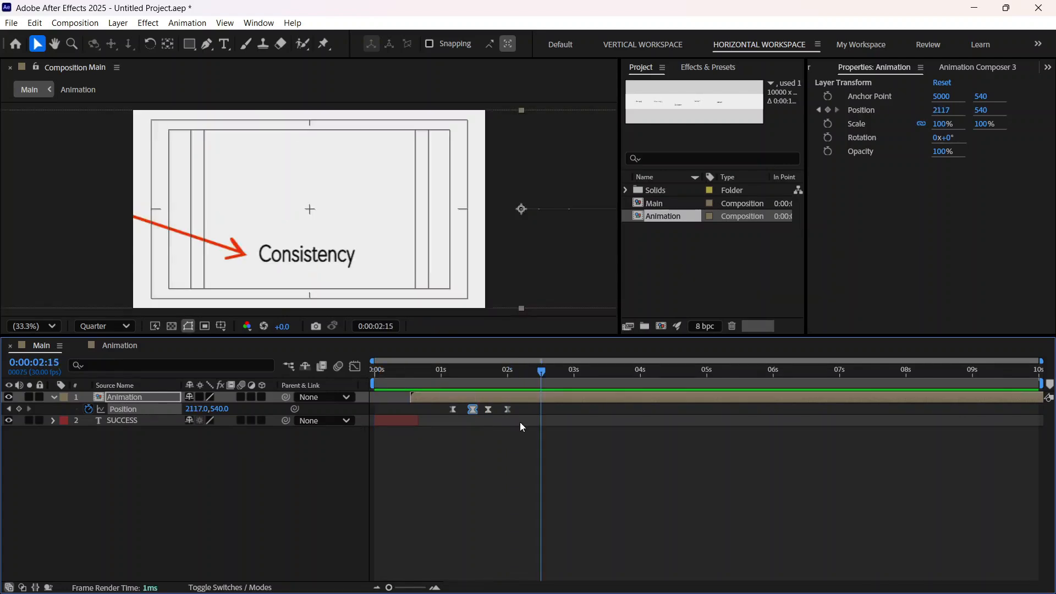
Step: Move the Animation layer's fourth Position keyframe about four frames later and preview the pan from 0:00:01:11
drag(505, 408, 515, 408)
drag(542, 373, 465, 389)
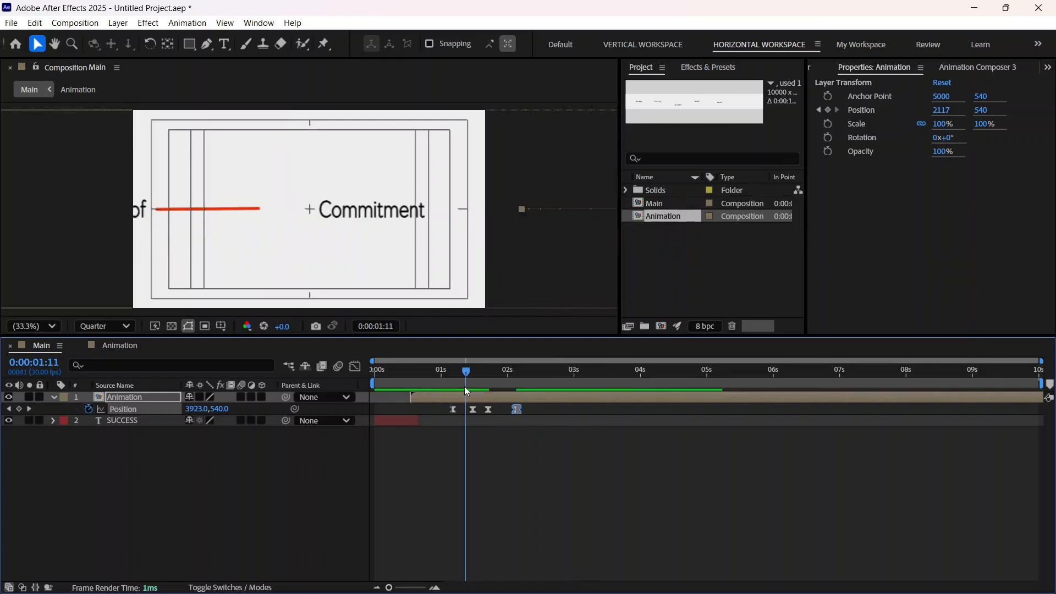
key(space)
key(space)
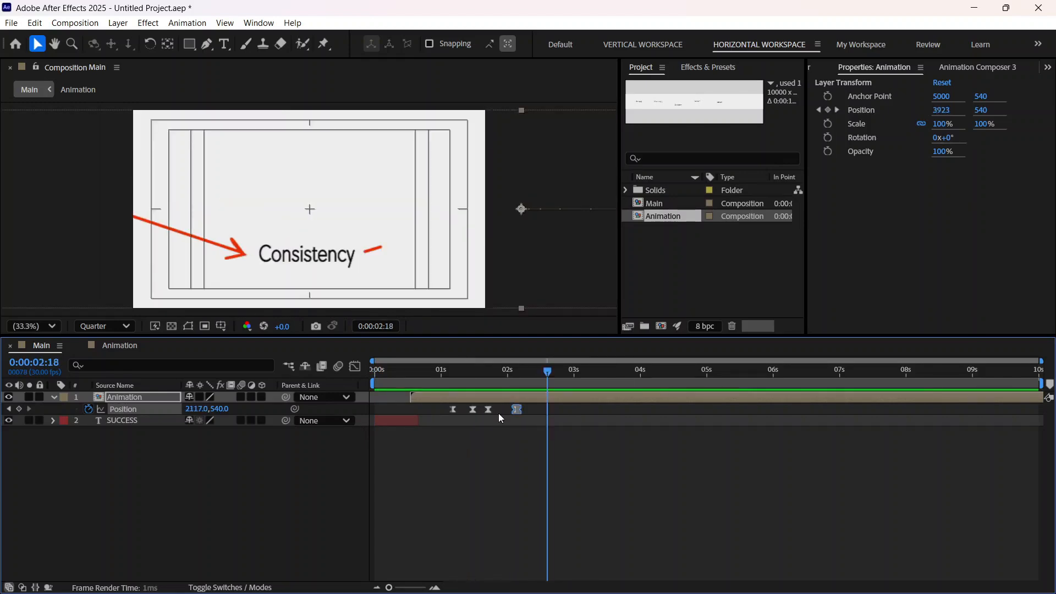
Step: Shift Shape Layer 6's two Trim Paths Start keyframes about two frames later and preview Main from 0:00:01:00
click(110, 347)
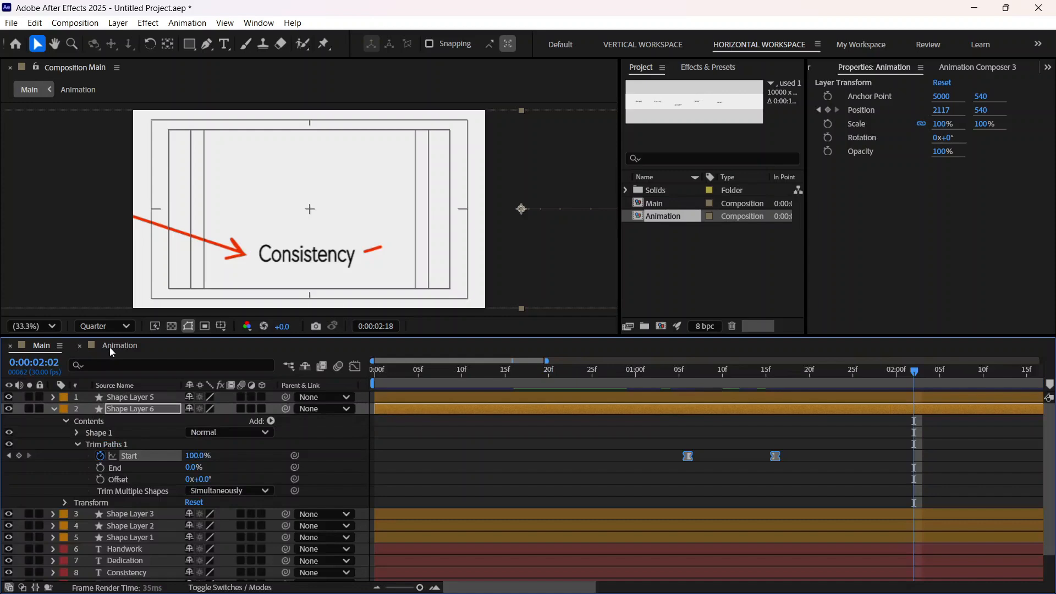
drag(689, 456, 706, 457)
click(34, 346)
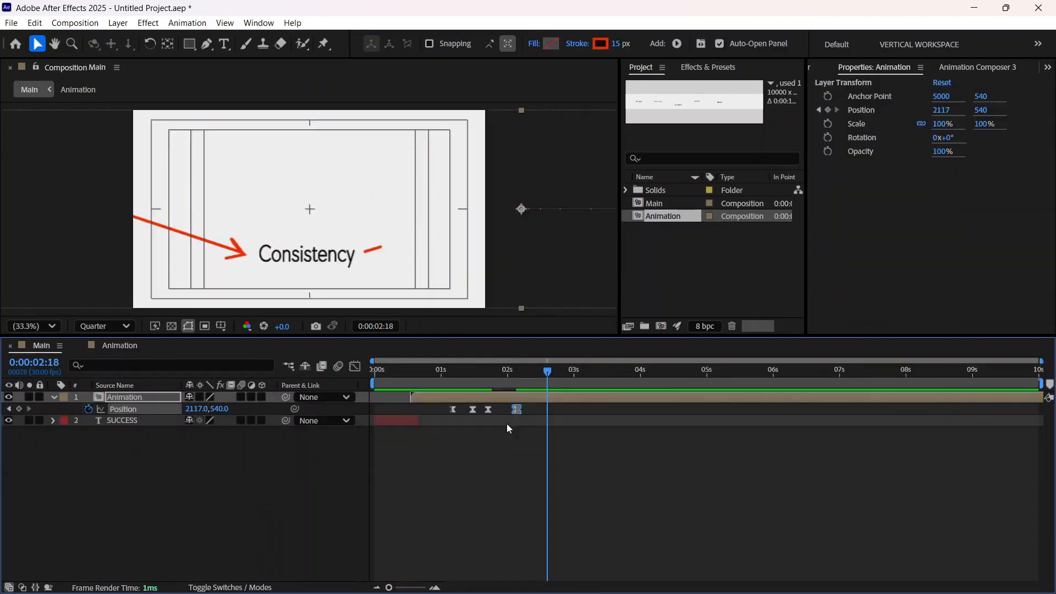
drag(543, 371, 439, 393)
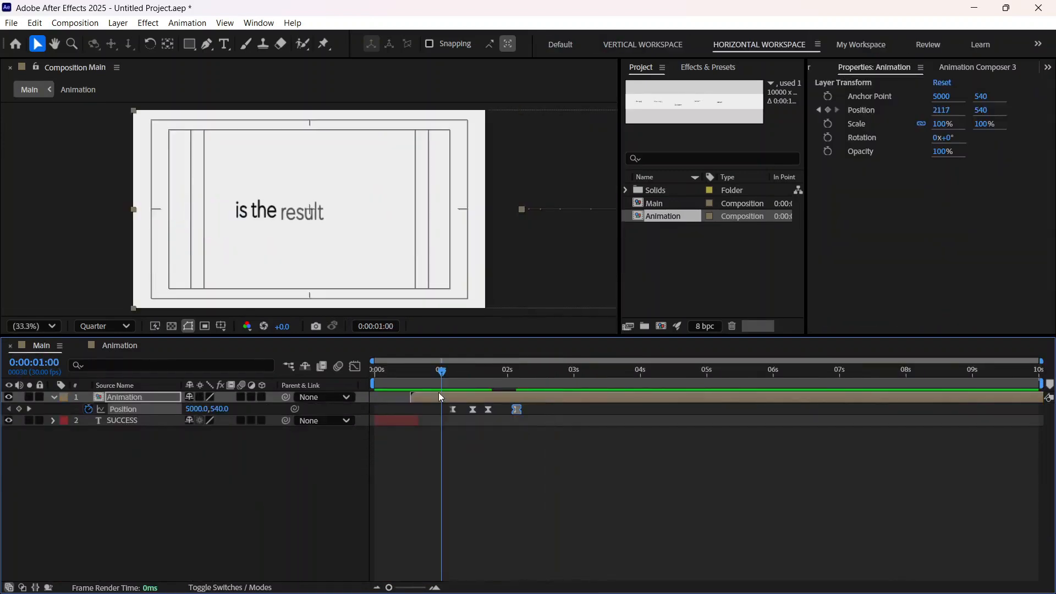
key(space)
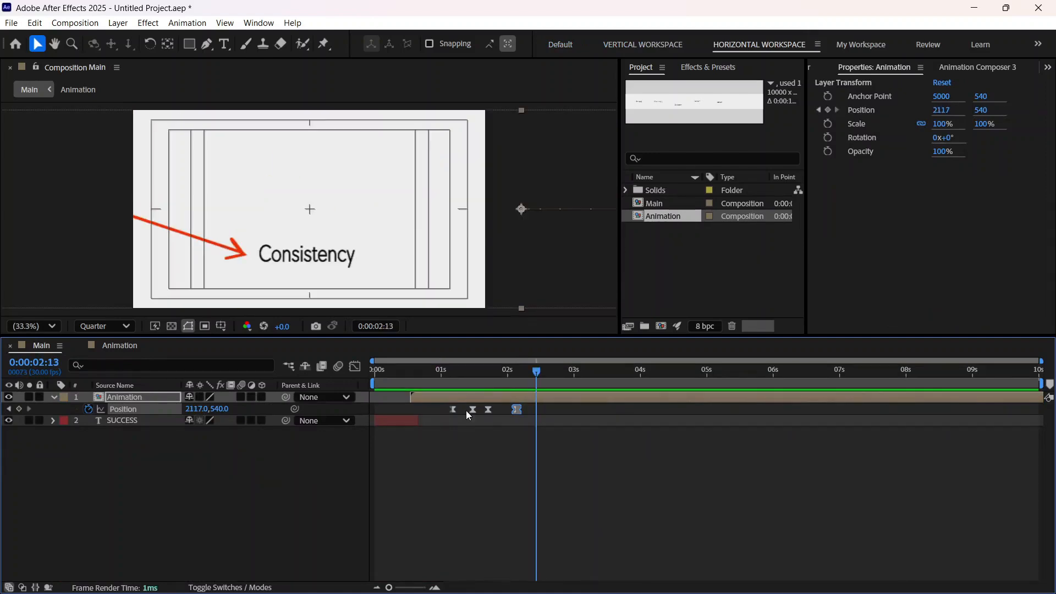
Step: Add a holding Position keyframe on the Animation layer at 0:00:02:11 and another at 0:00:02:29 with Position 1810, 540
drag(538, 372, 531, 371)
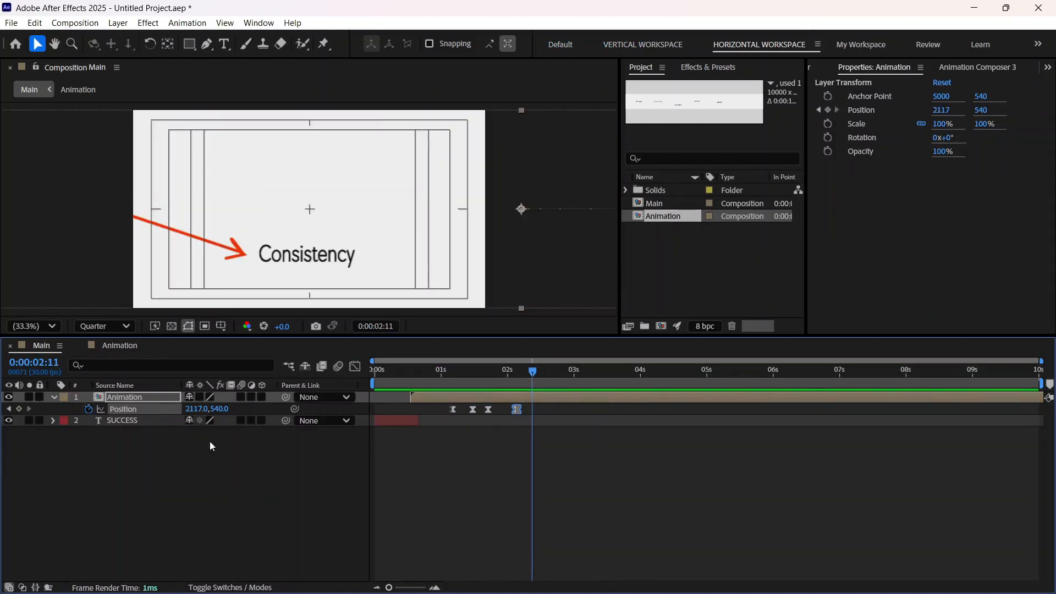
click(20, 408)
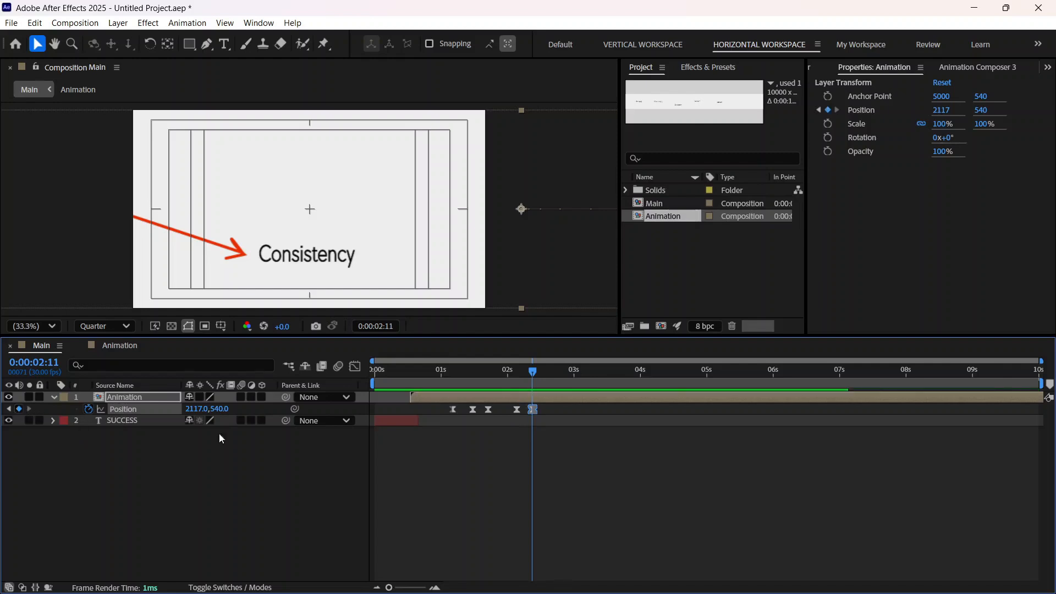
mouse_move(532, 372)
mouse_down()
mouse_move(591, 372)
mouse_move(571, 374)
mouse_up()
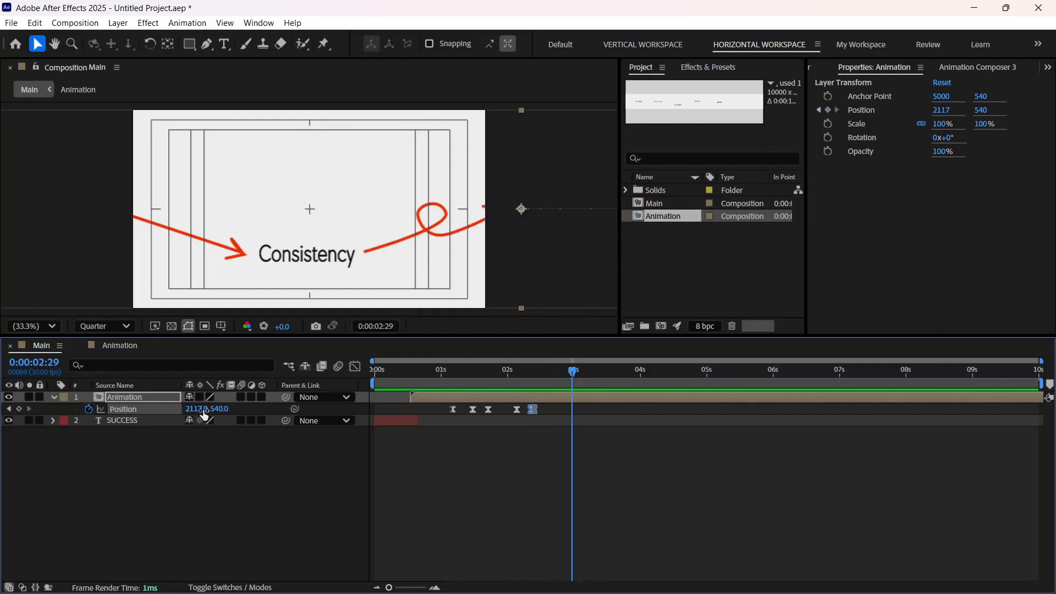
drag(195, 411, 26, 458)
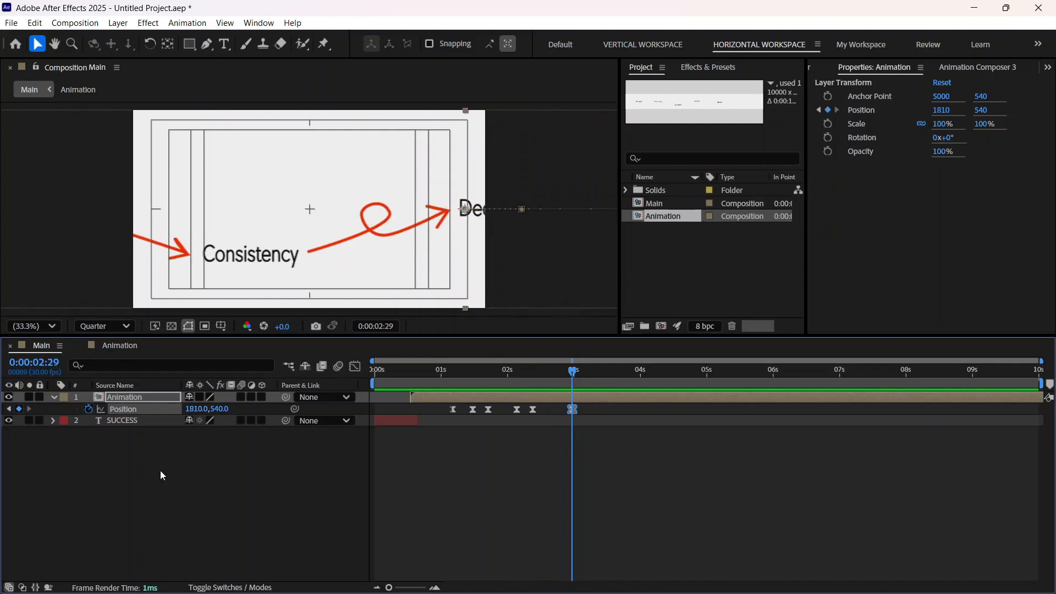
Step: With all Position keyframes selected, shift the Animation layer to 735, 540 at 0:00:02:29, centring Dedication, and preview from the first frame
click(110, 409)
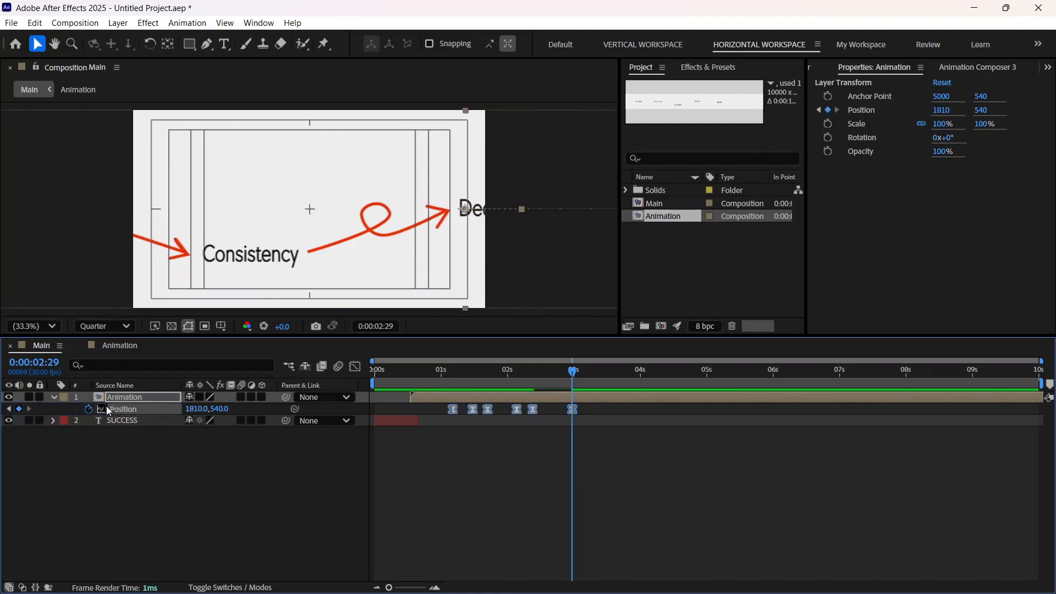
drag(193, 408, 57, 421)
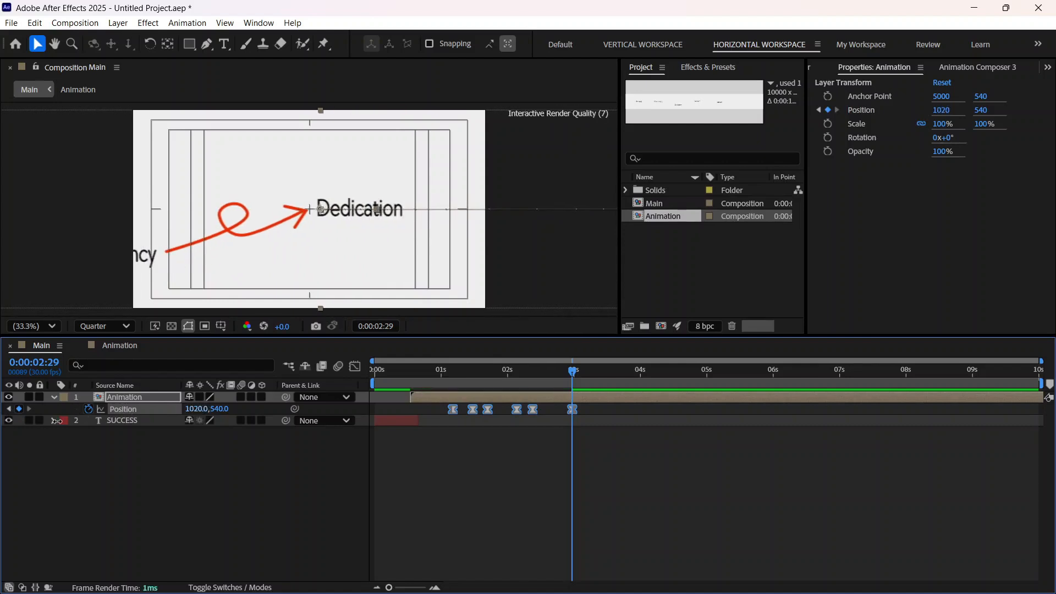
drag(193, 409, 84, 424)
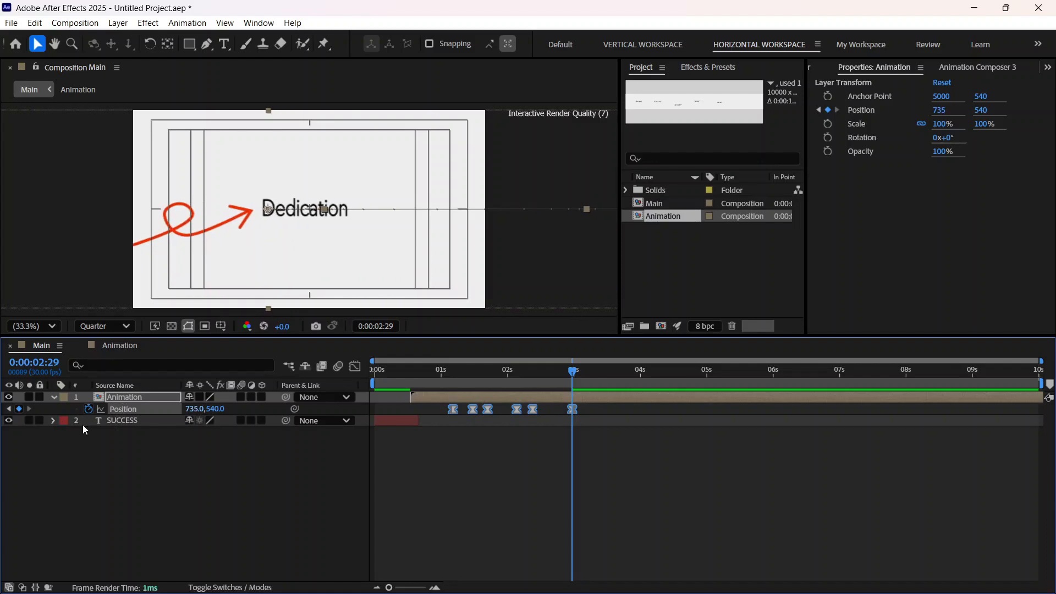
drag(575, 379, 396, 425)
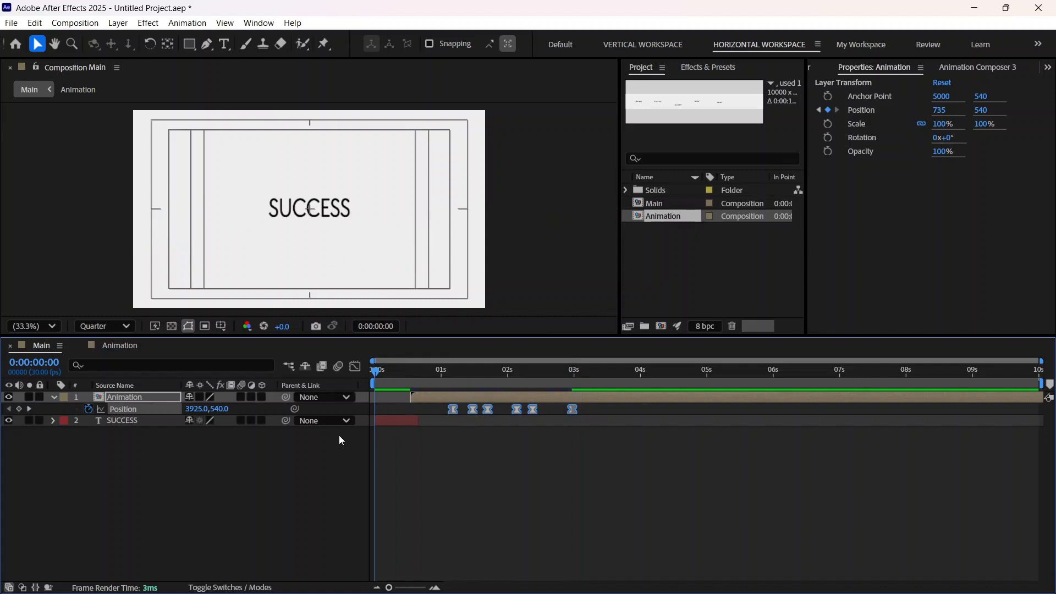
key(space)
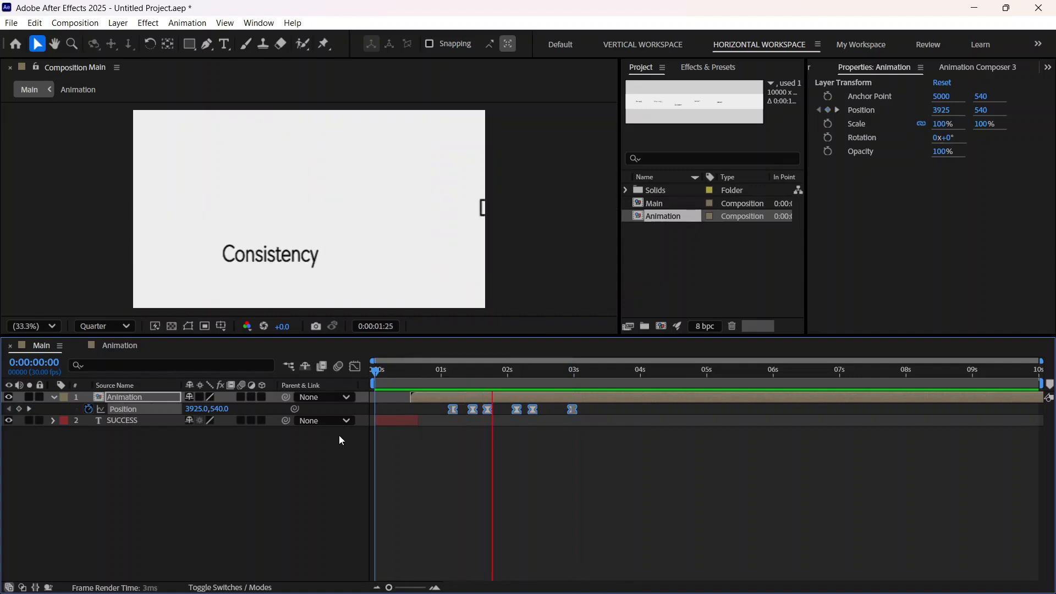
Step: Preview the animation, then undo the combined shift of all Position keyframes and the keyframe at 0:00:02:29 on the Animation layer
key(space)
key(space)
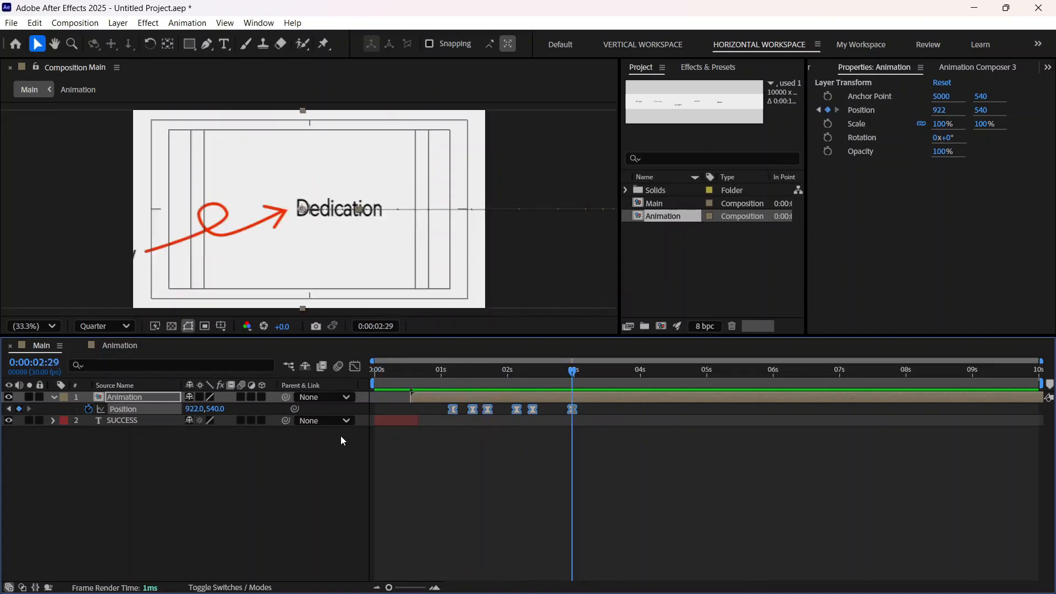
key(space)
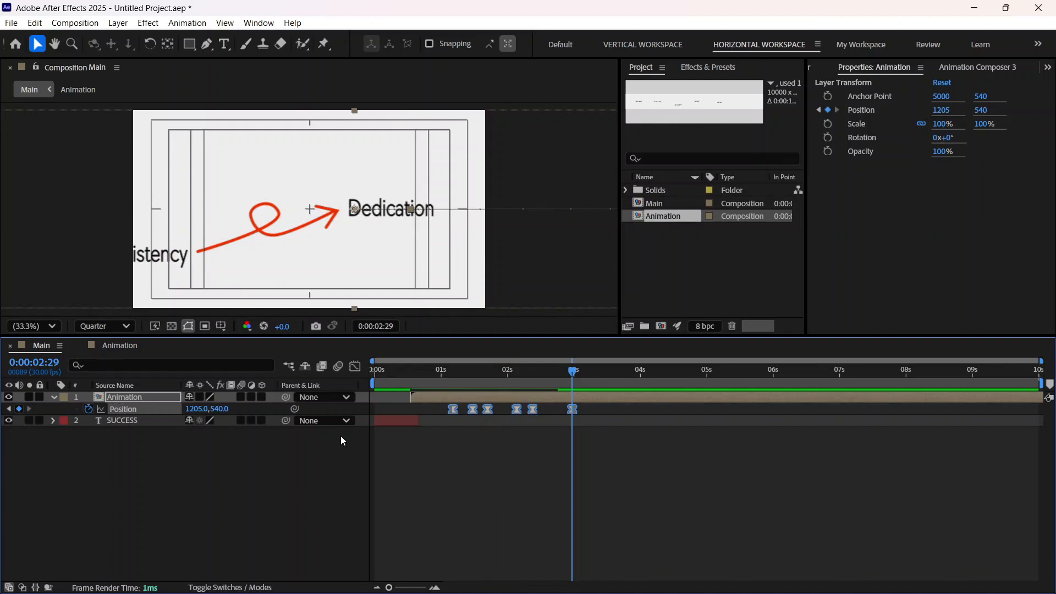
key(ctrl+z)
key(ctrl+z)
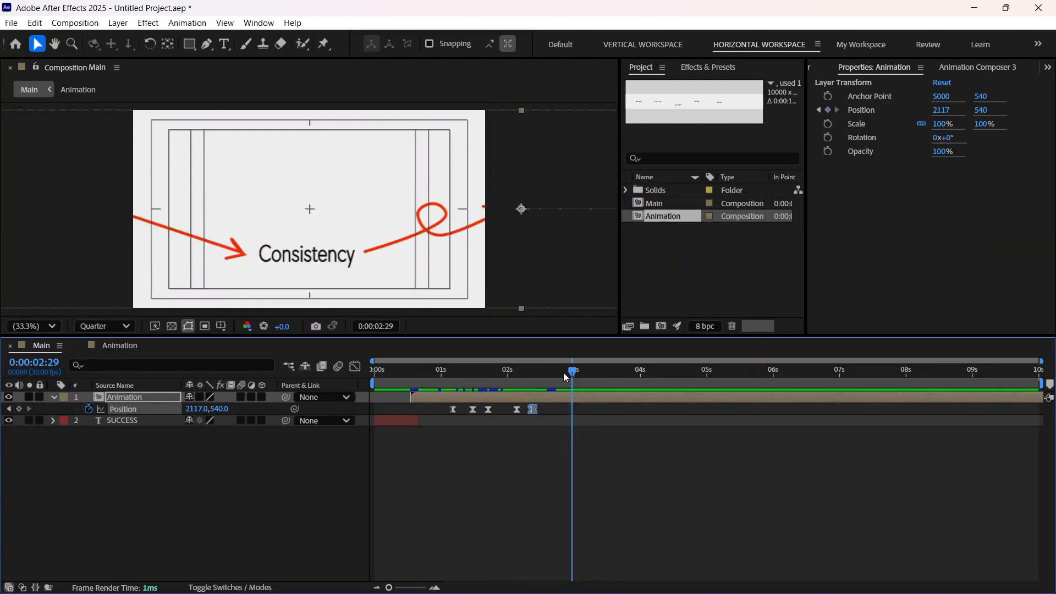
Step: Add a Position keyframe of 723, 540 on the Animation layer at 0:00:02:29 so that Dedication sits in the frame's centre
drag(196, 409, 9, 412)
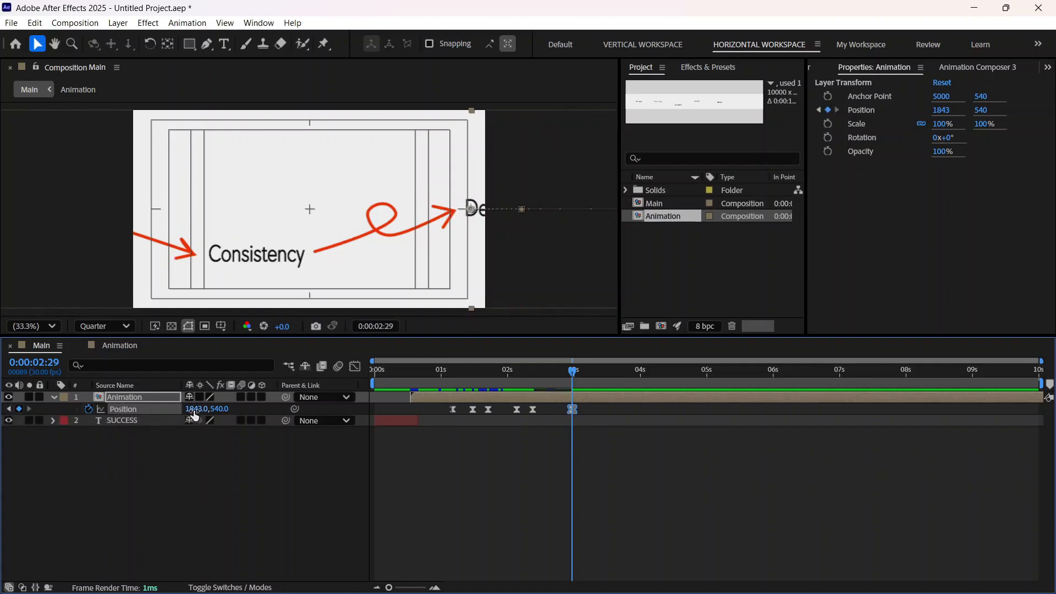
drag(194, 415, 129, 409)
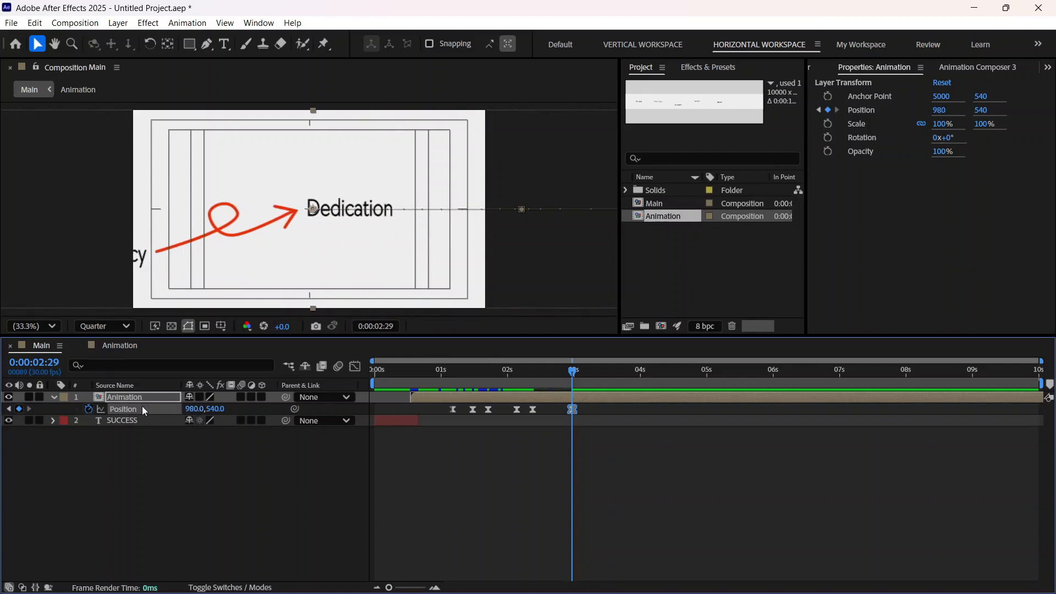
drag(198, 409, 30, 420)
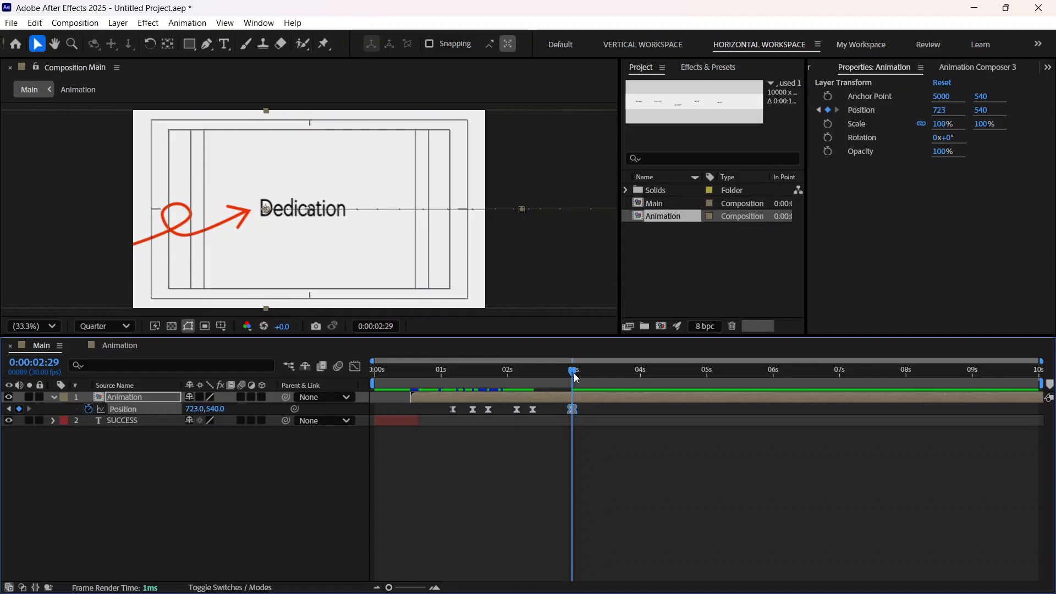
Step: Preview the pan to Dedication in Main from 0:00:00:23, from 0:00:01:17 and from the first frame, then return to 0:00:02:29
drag(572, 371, 428, 412)
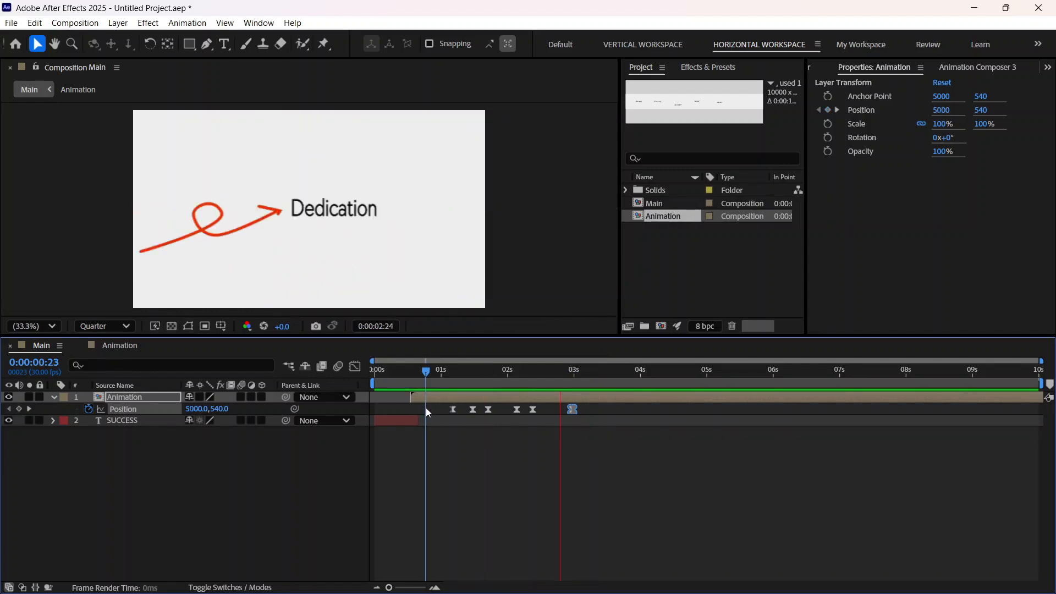
click(576, 373)
drag(575, 374, 478, 394)
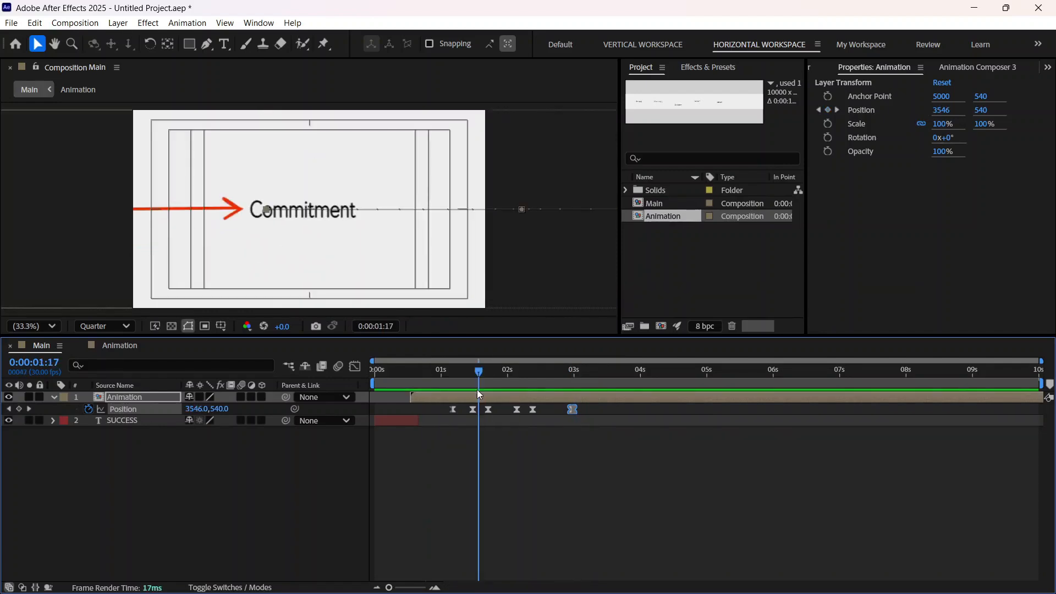
key(space)
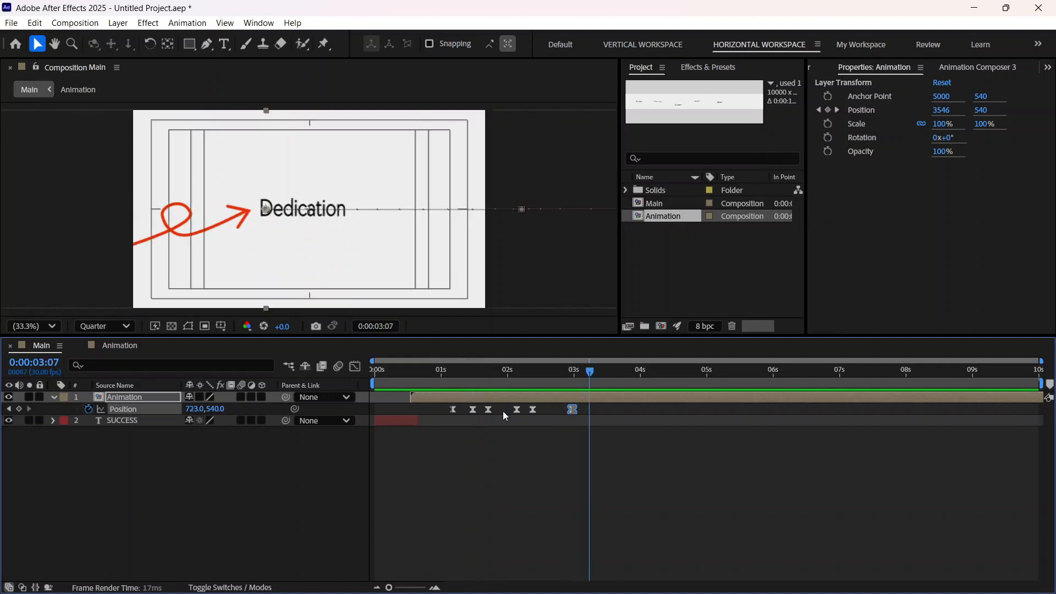
drag(581, 372, 585, 438)
key(Home)
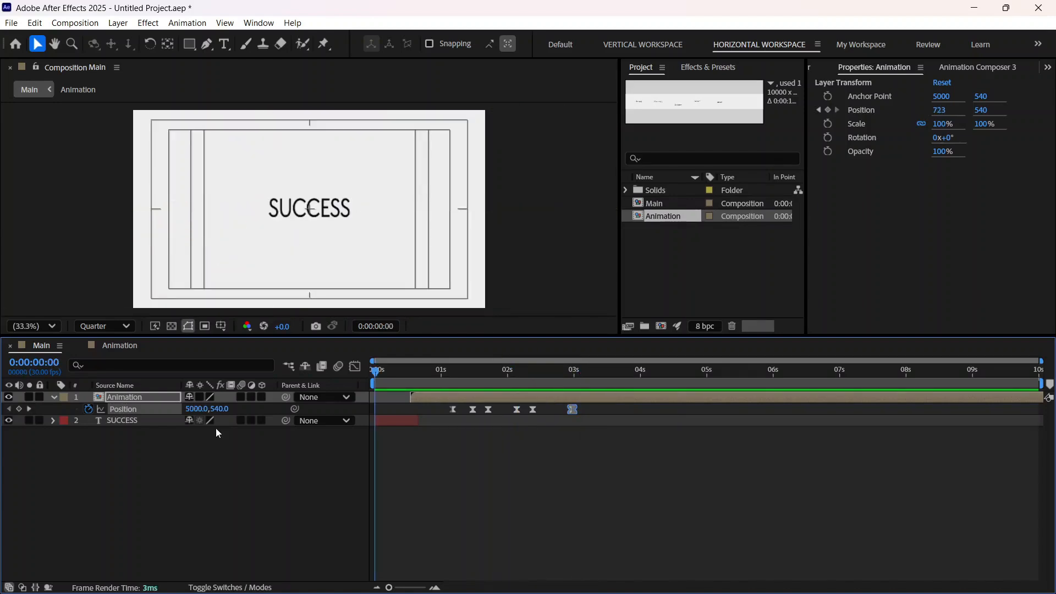
key(space)
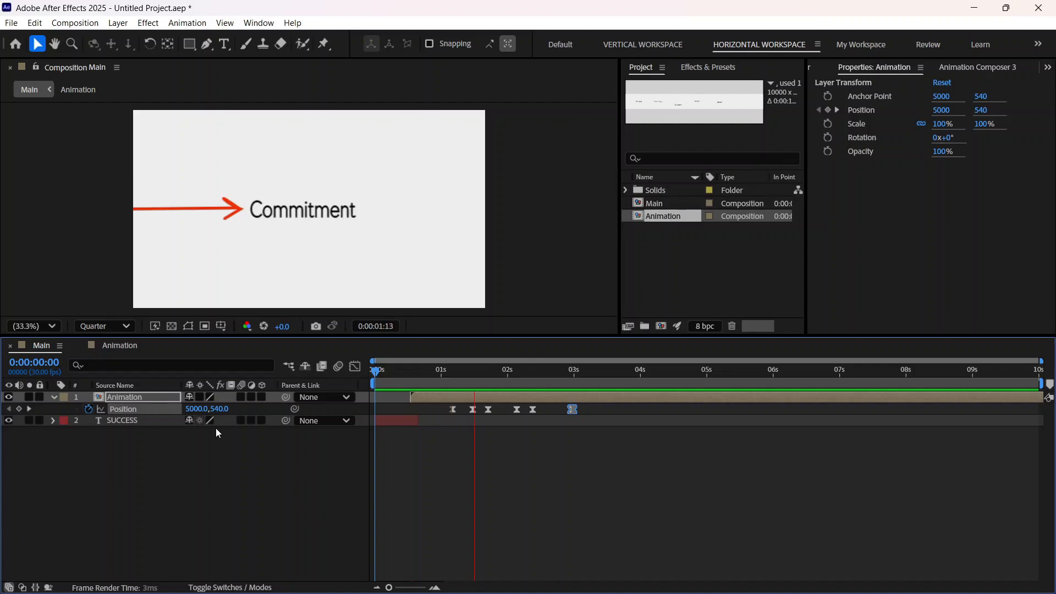
key(space)
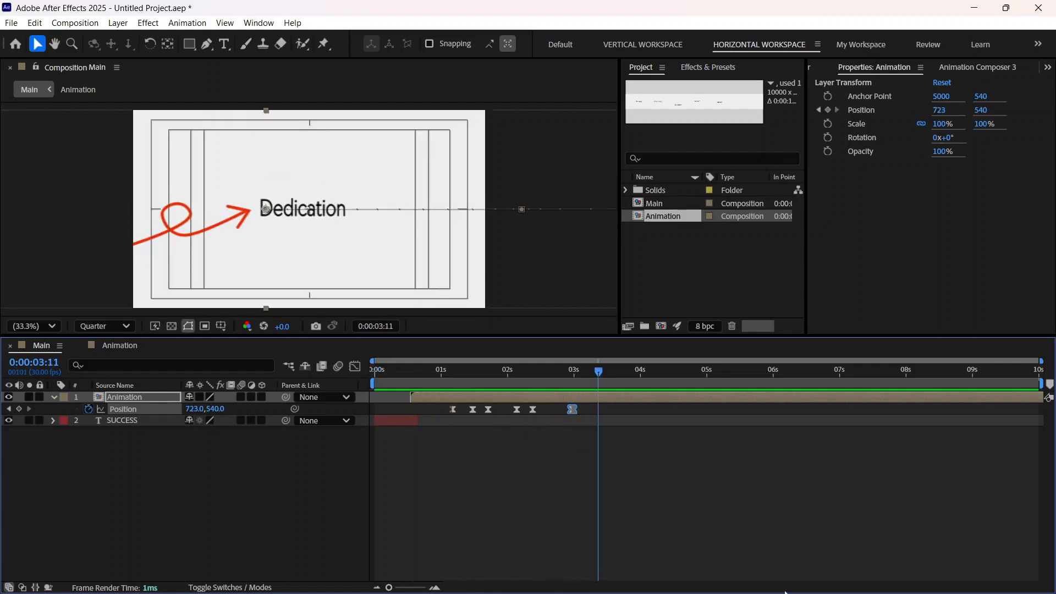
drag(598, 375, 572, 377)
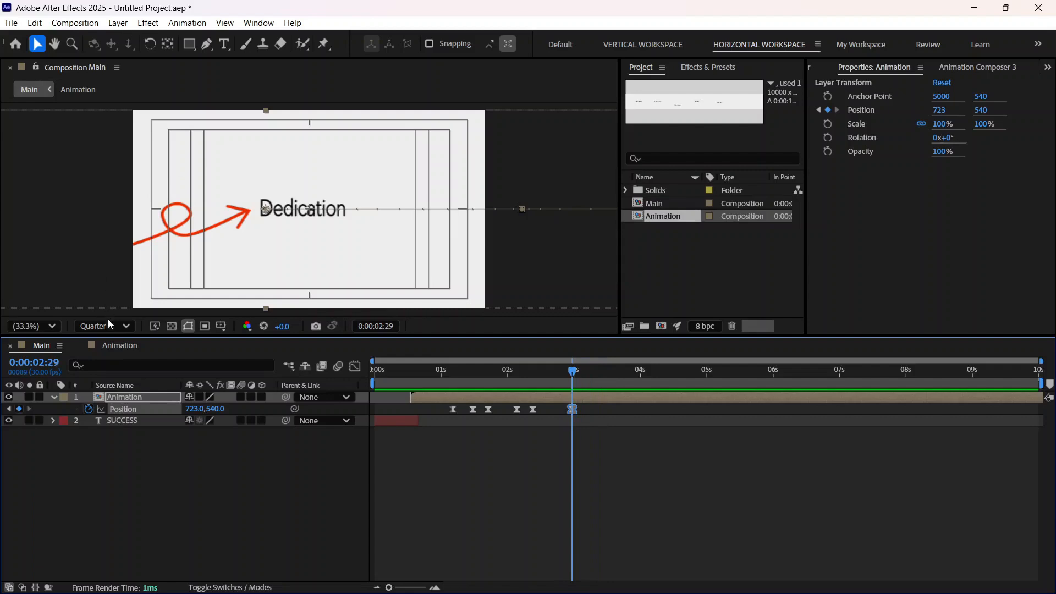
Step: In the Animation composition, duplicate the straight arrow Shape Layer 1 and place the copy at the top of the layer stack
click(118, 345)
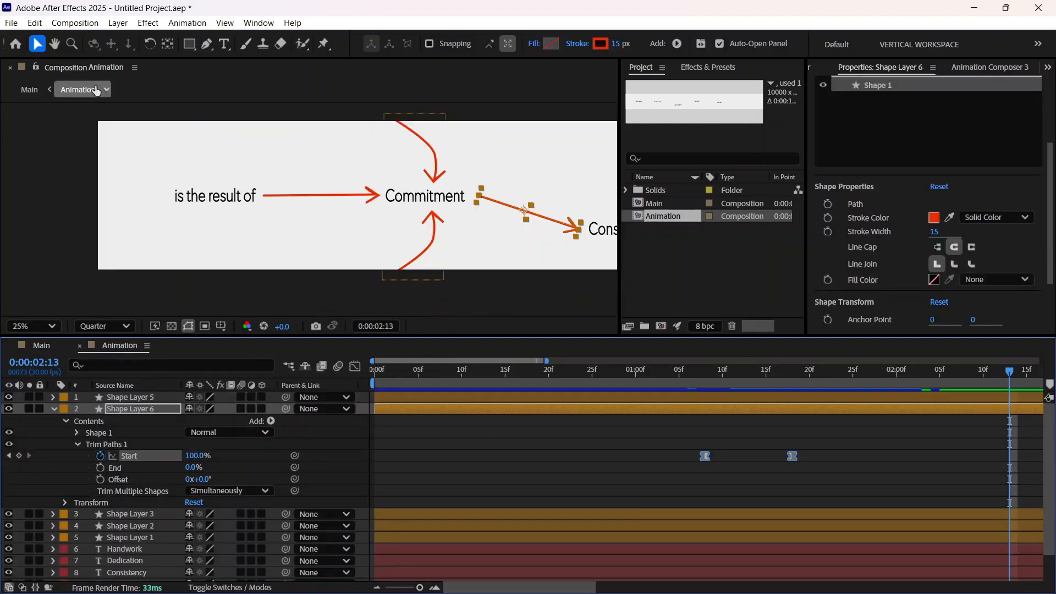
click(55, 44)
drag(502, 252, 33, 224)
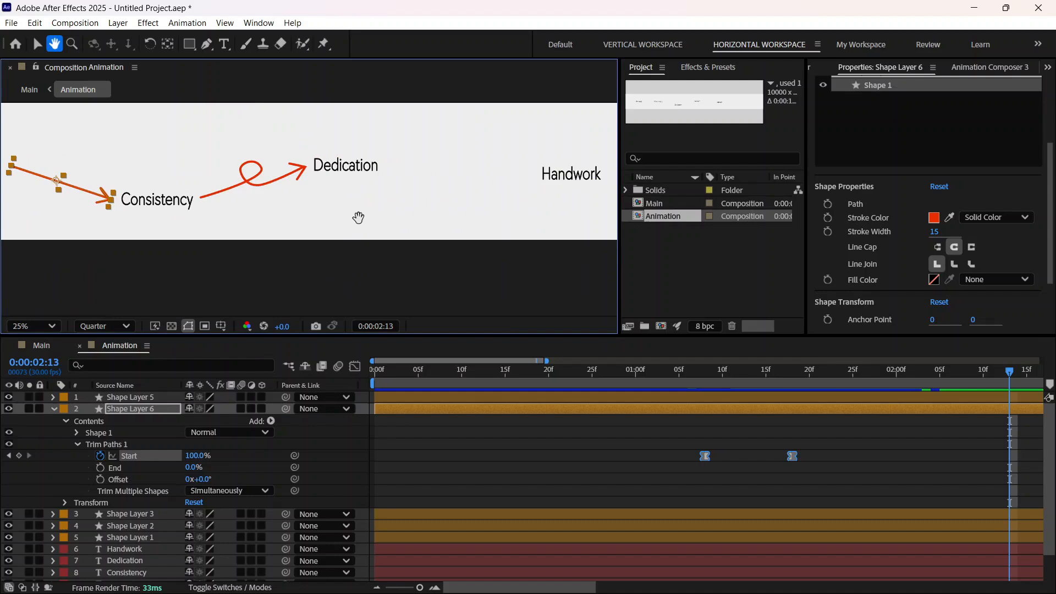
drag(354, 217, 495, 242)
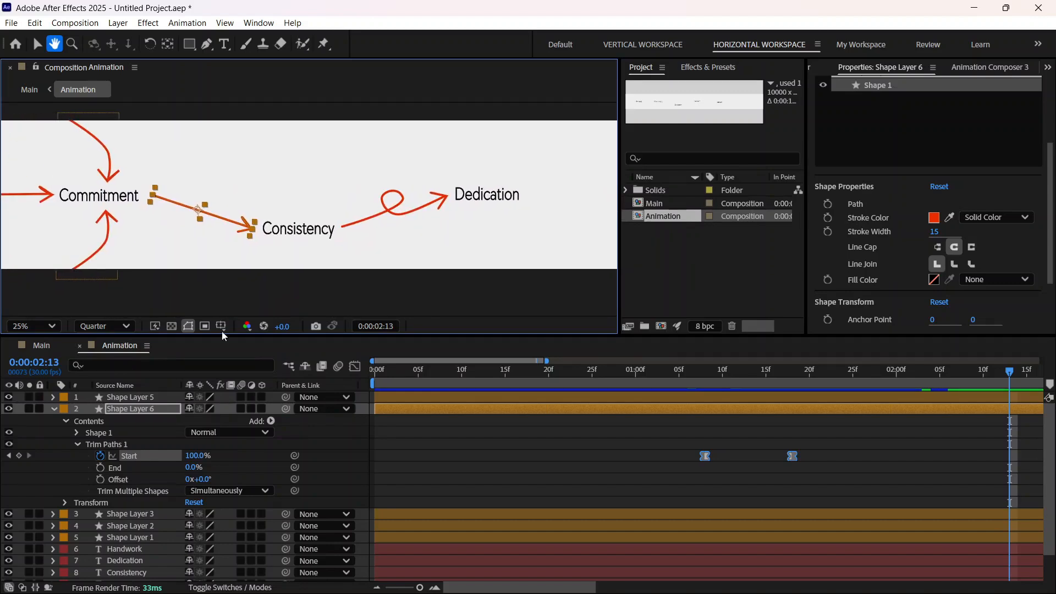
click(37, 45)
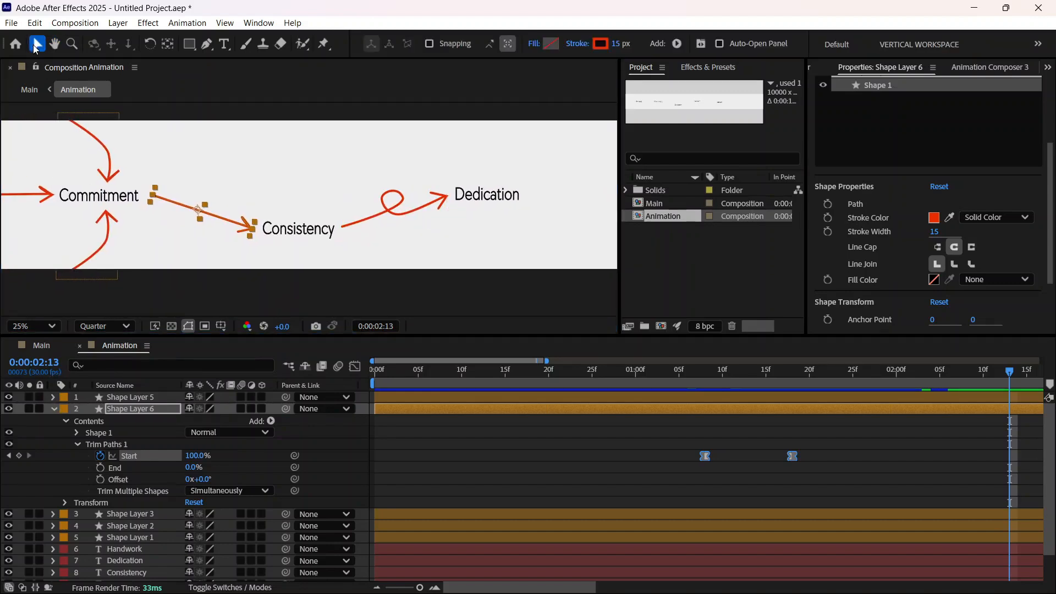
click(53, 408)
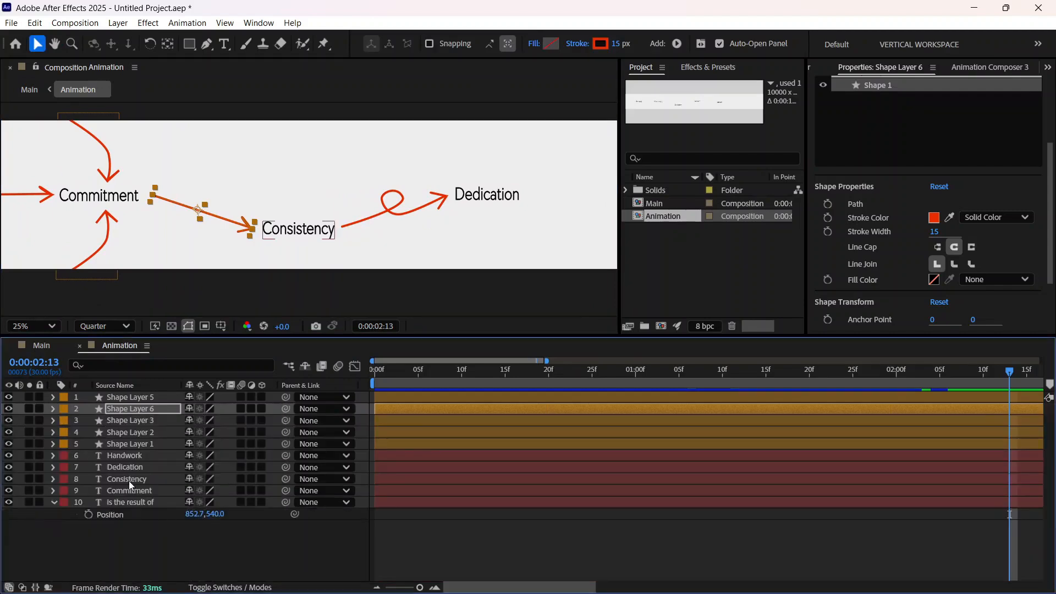
click(132, 444)
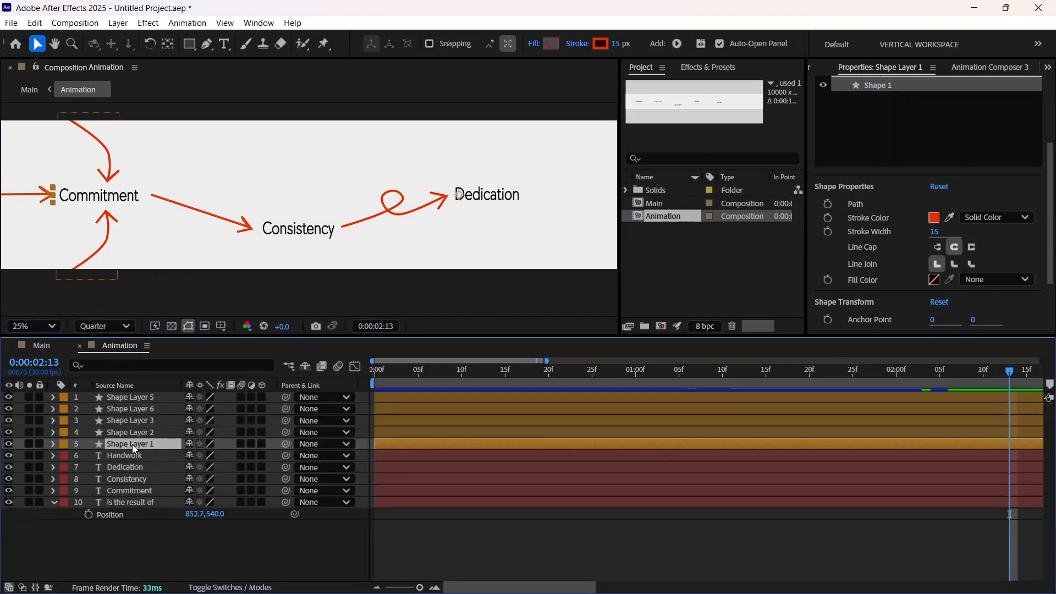
key(ctrl+d)
drag(148, 443, 147, 392)
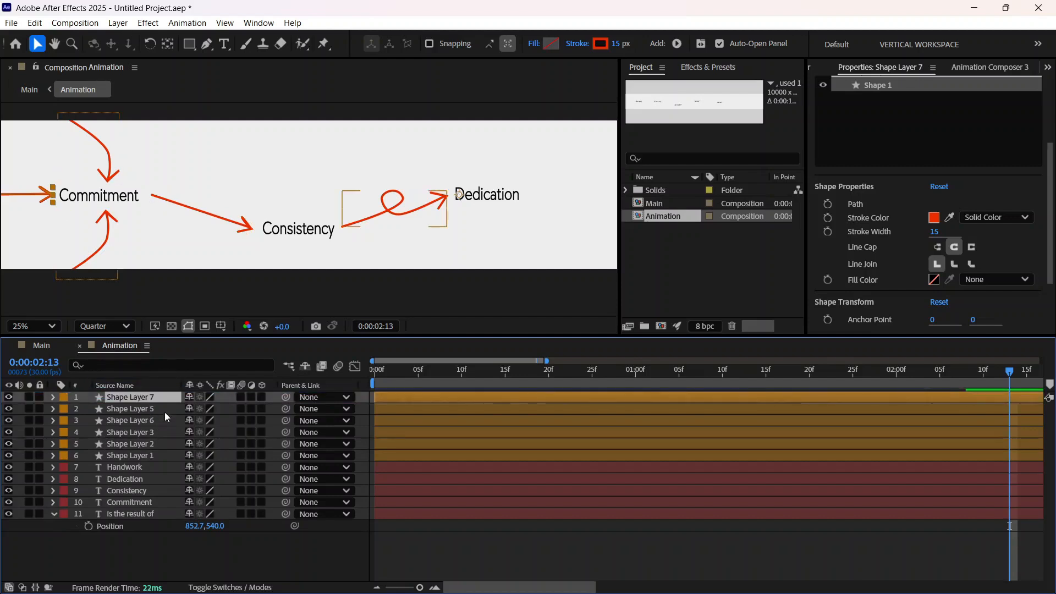
Step: Move the duplicated straight arrow into the gap between Dedication and Handwork
drag(18, 206, 505, 226)
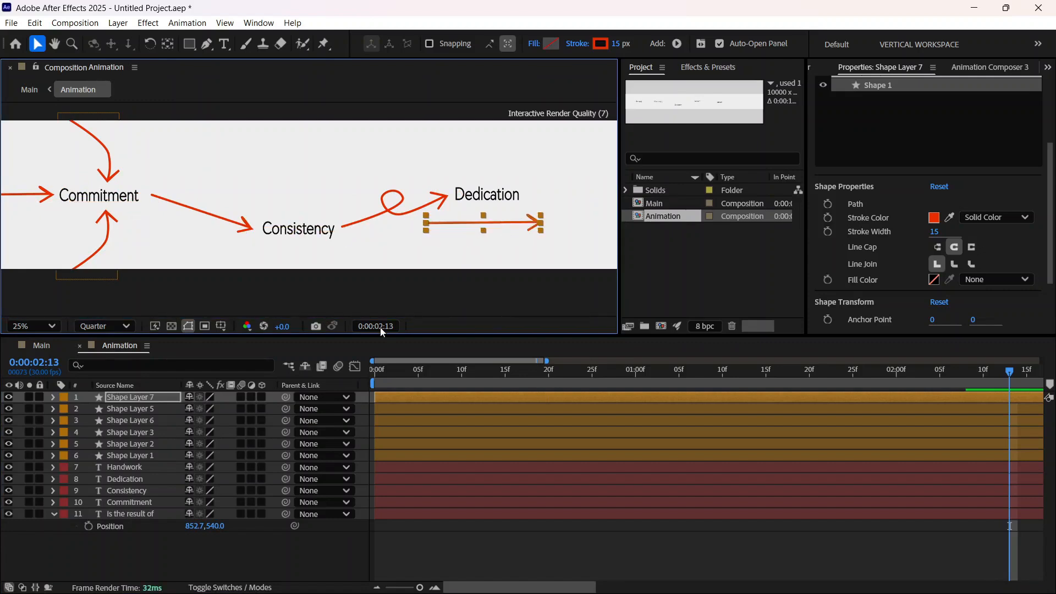
click(54, 44)
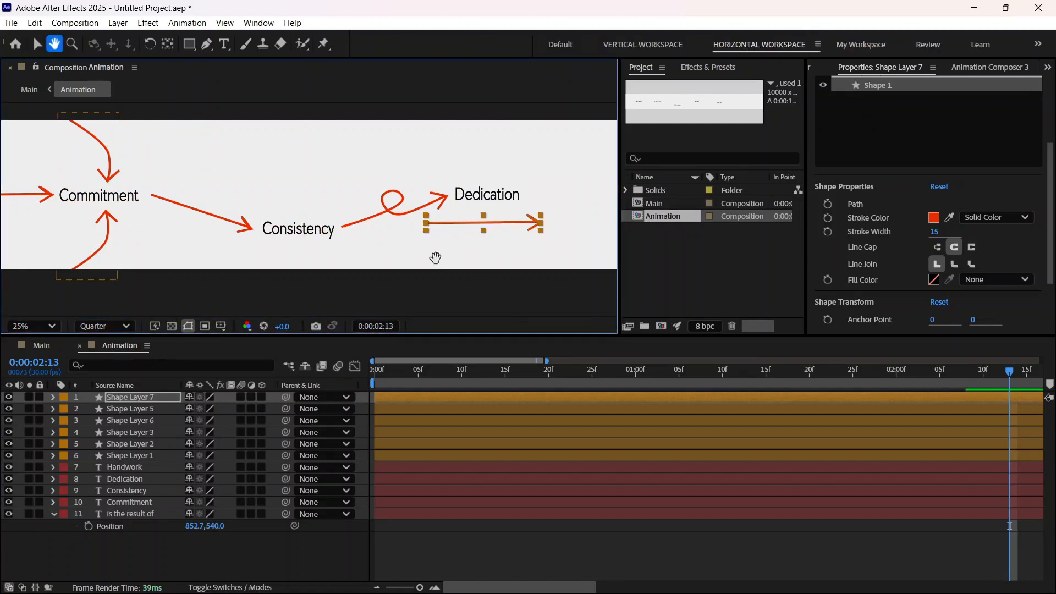
drag(435, 257, 120, 271)
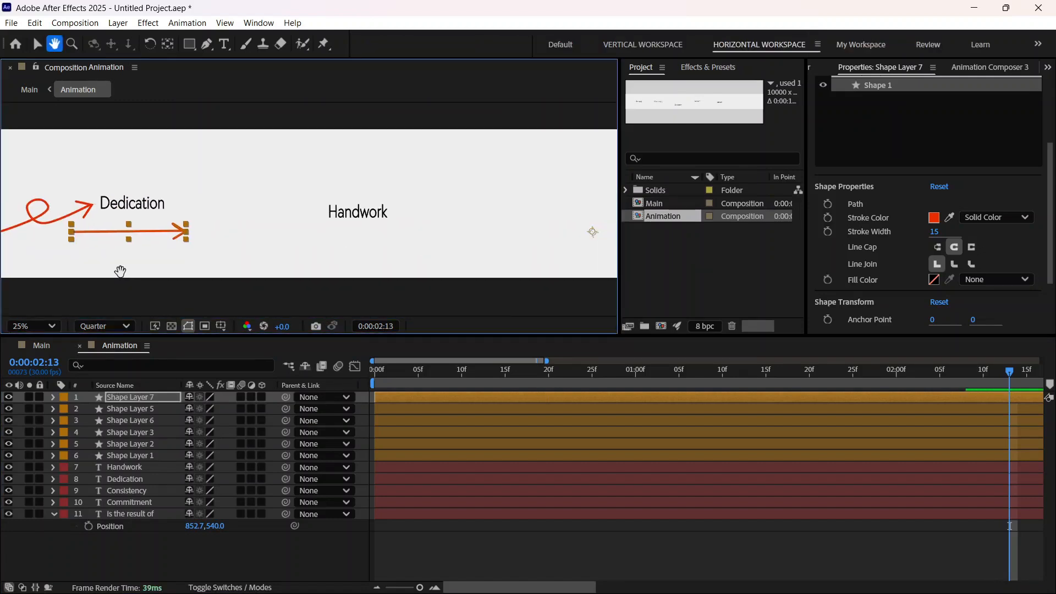
key(v)
drag(105, 232, 219, 204)
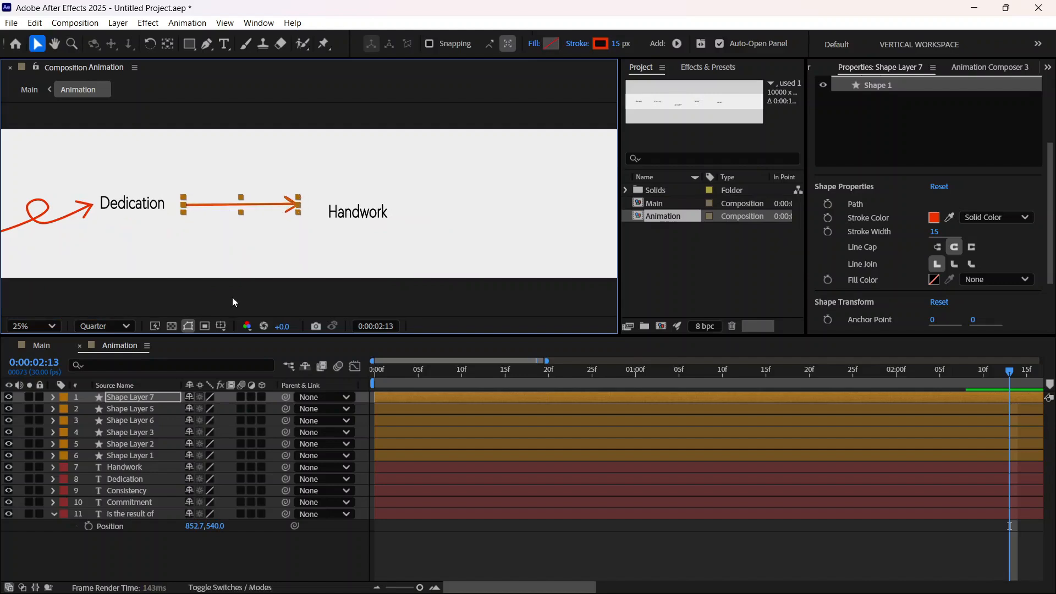
Step: Set the Rotation of Shape Layer 7, the duplicated arrow, to 5°
click(53, 396)
click(66, 421)
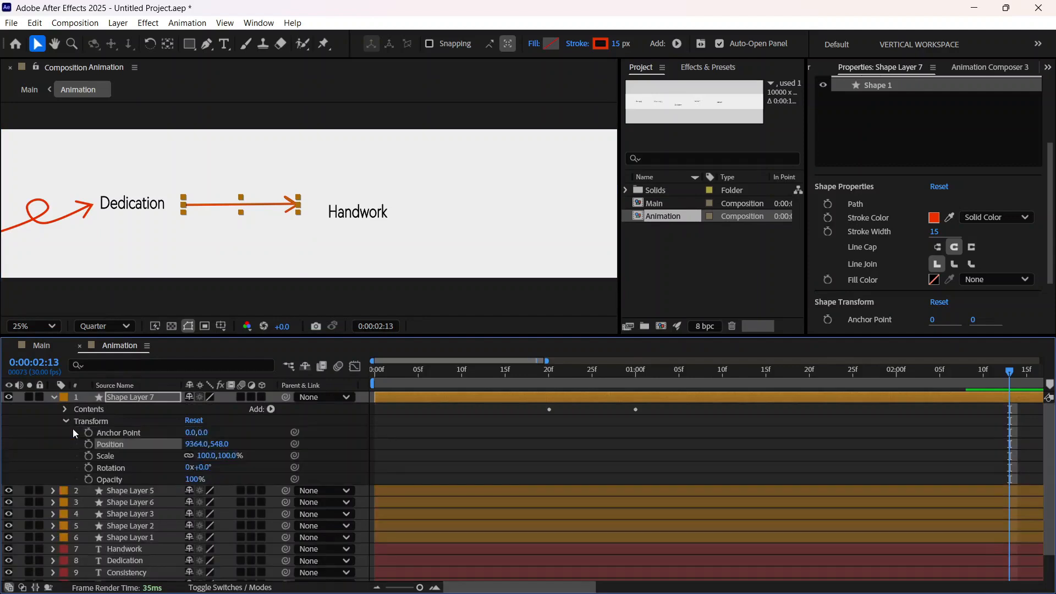
drag(201, 467, 207, 467)
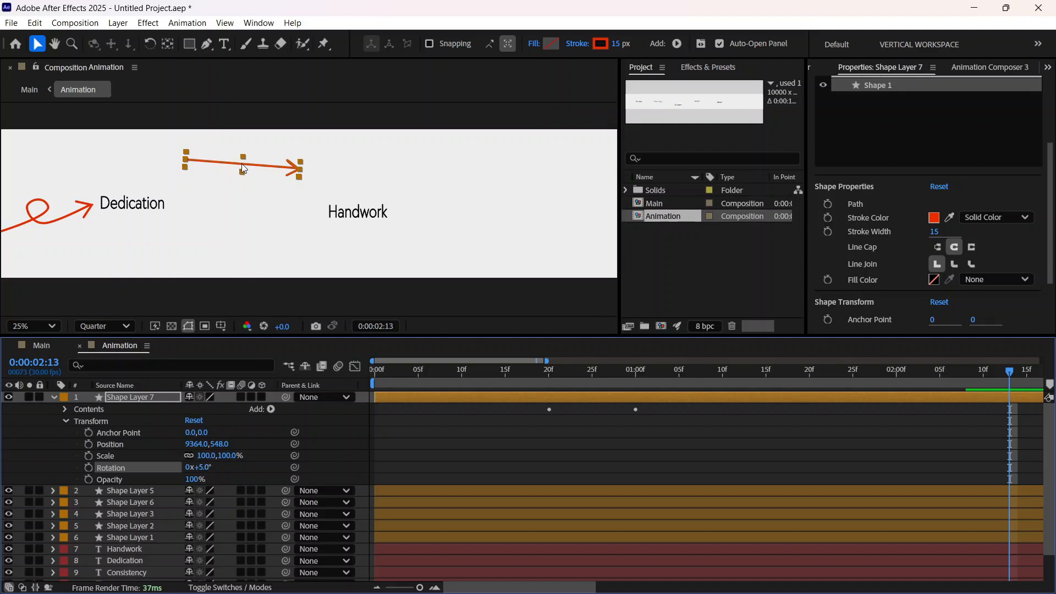
Step: Centre Shape Layer 7's anchor point on the arrow with Motion Tools
scroll(242, 165, down, 2)
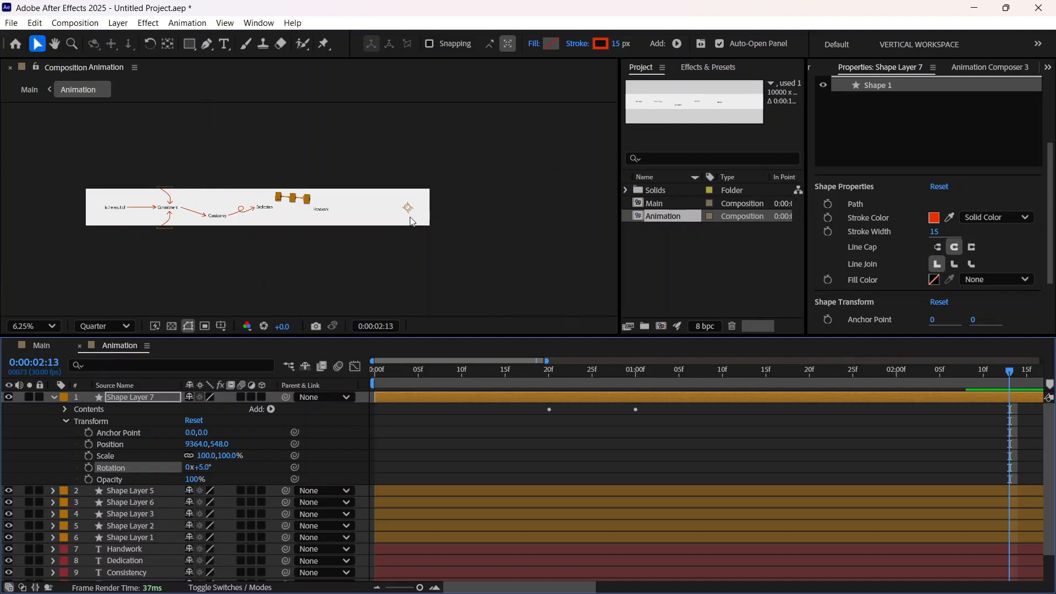
scroll(296, 201, up, 2)
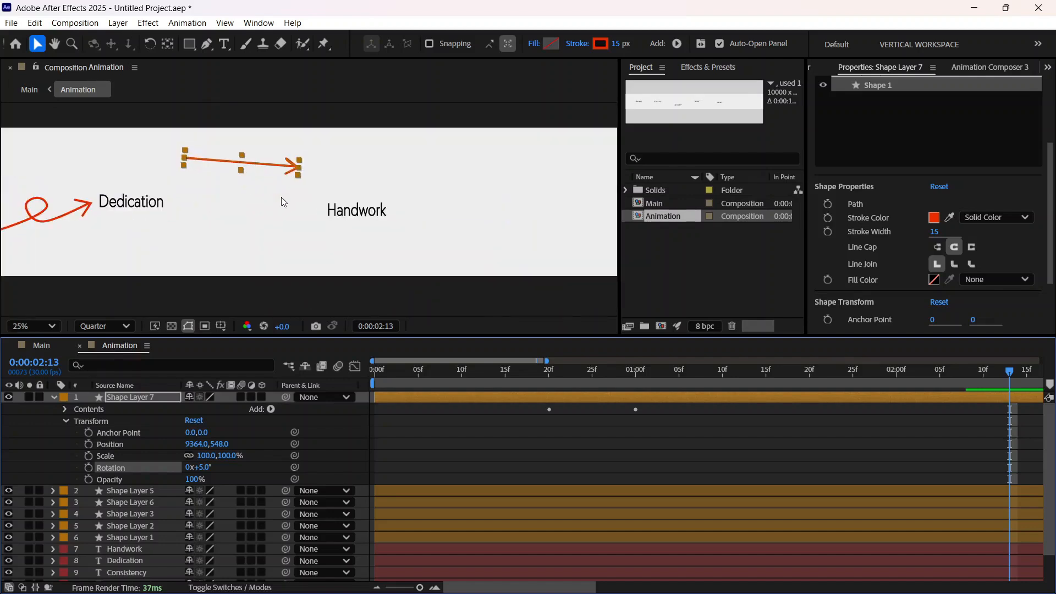
click(1048, 67)
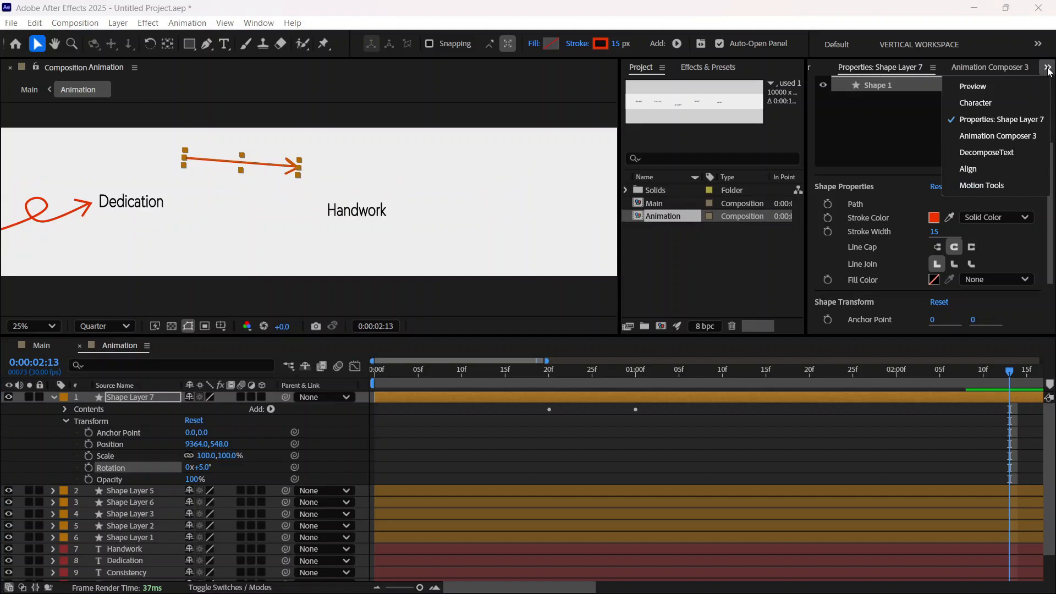
click(980, 190)
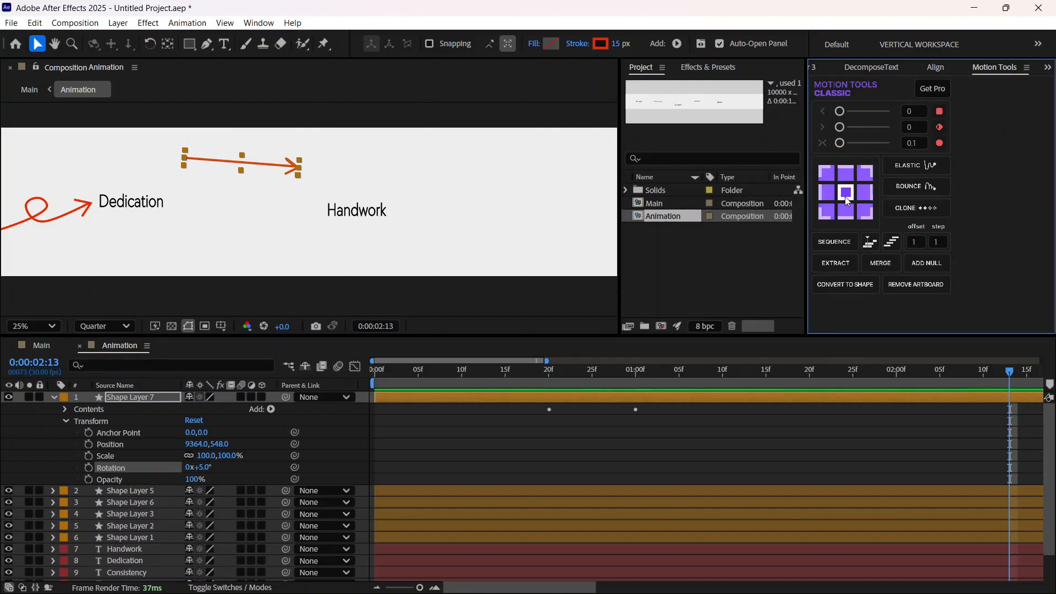
click(845, 192)
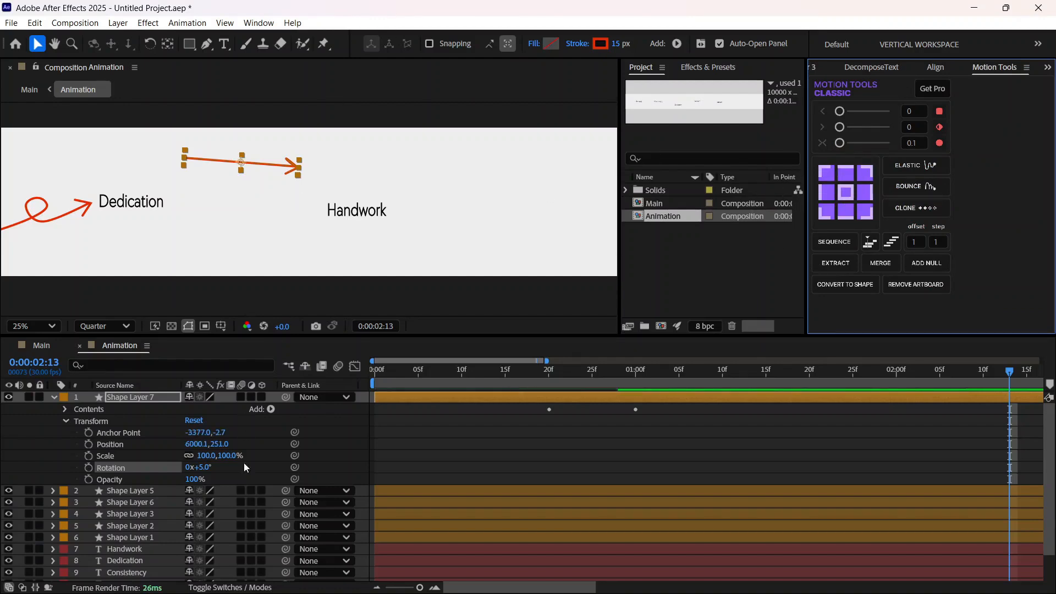
Step: Try a 15° tilt on Shape Layer 7, set Rotation back to 5° and place the arrow against Handwork at about 6144, 563
click(207, 469)
drag(208, 470, 213, 469)
drag(218, 157, 217, 201)
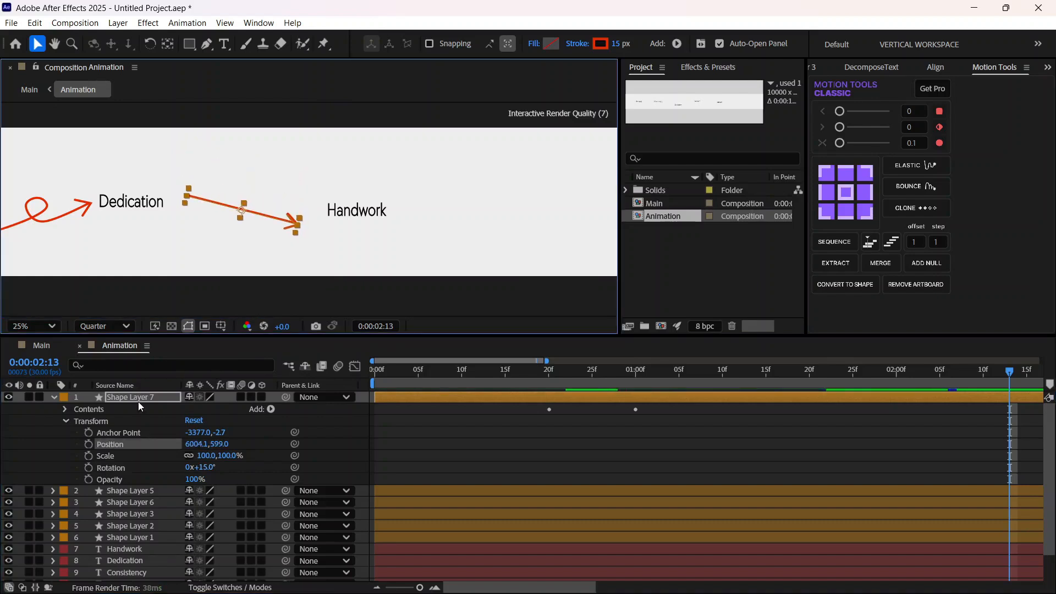
drag(203, 467, 198, 468)
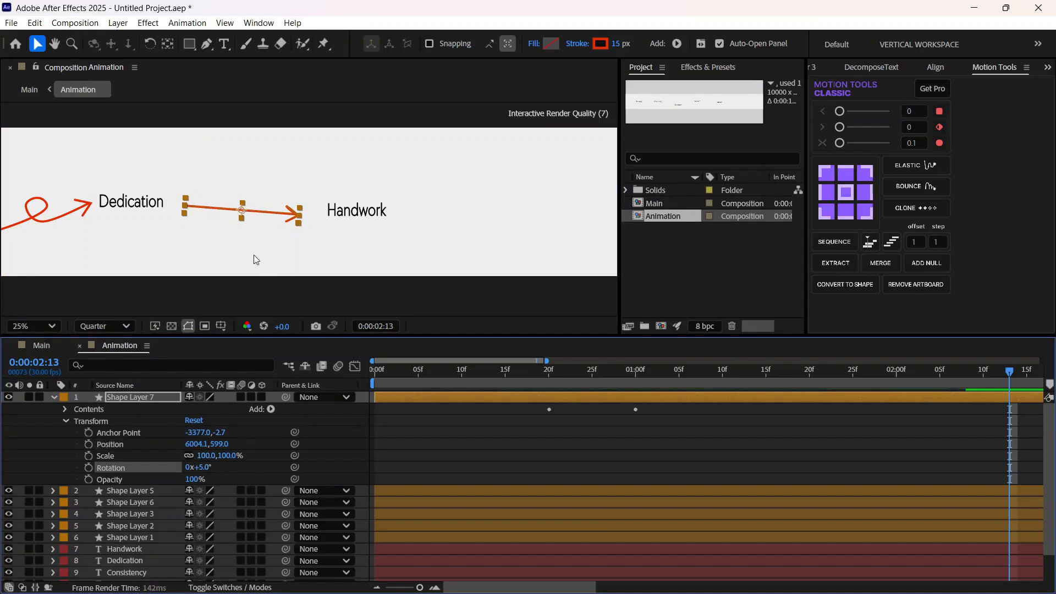
drag(224, 206, 245, 202)
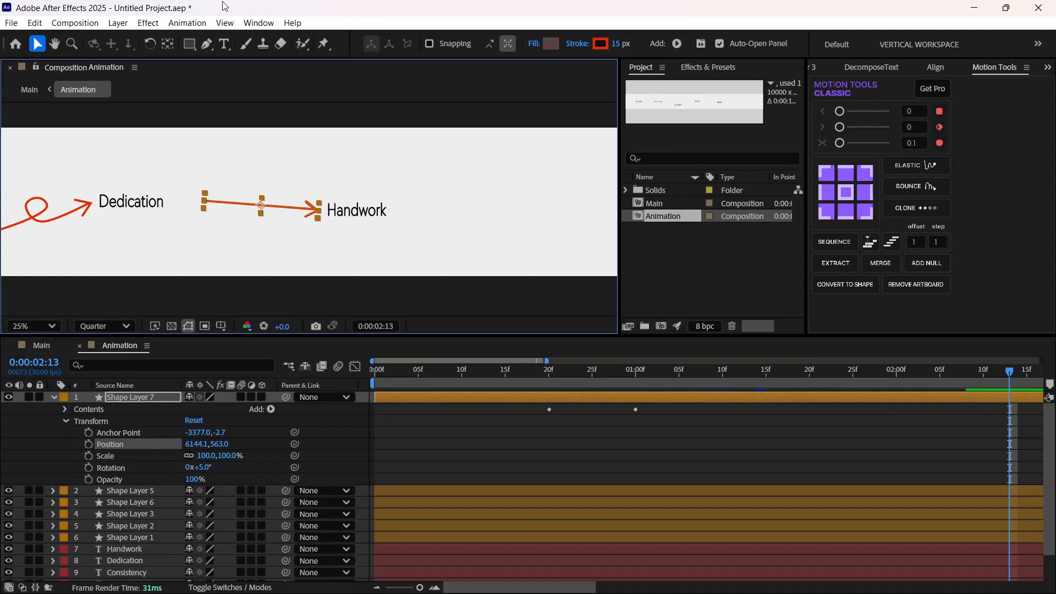
Step: Lengthen Shape Layer 7's arrow by moving its tail point closer to Dedication with the Pen tool
key(g)
drag(202, 199, 184, 200)
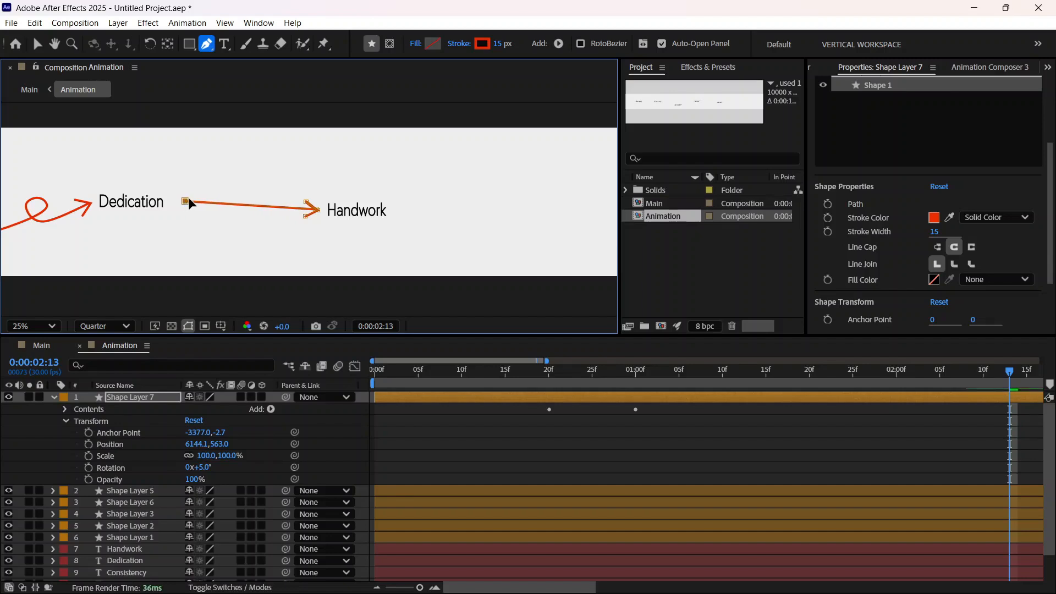
Step: Shift Shape Layer 7's two Trim Paths Start keyframes so the arrow begins drawing at 0:00:02:11
click(52, 396)
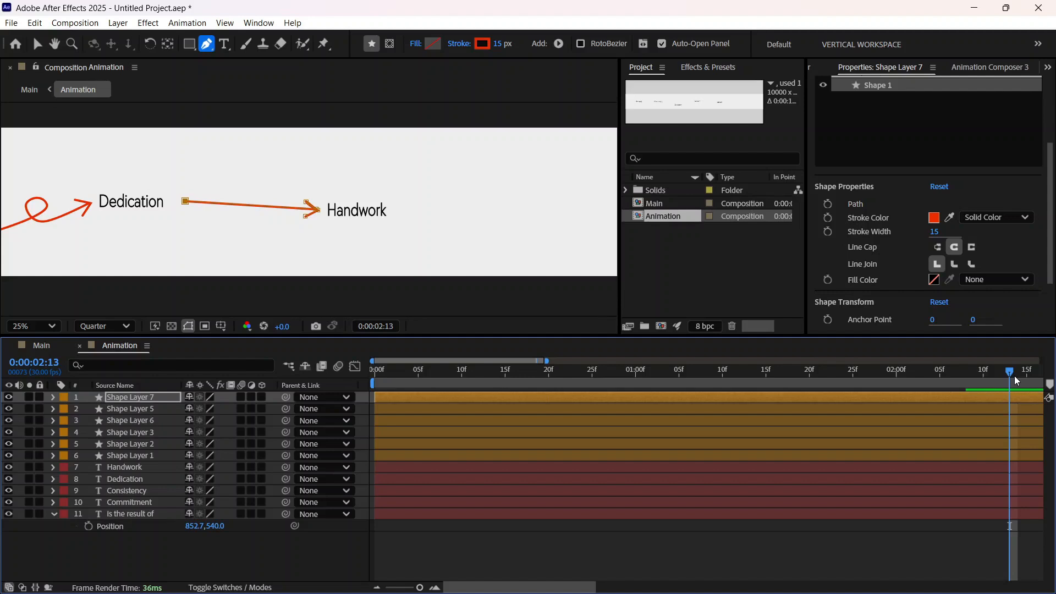
drag(1014, 423, 993, 404)
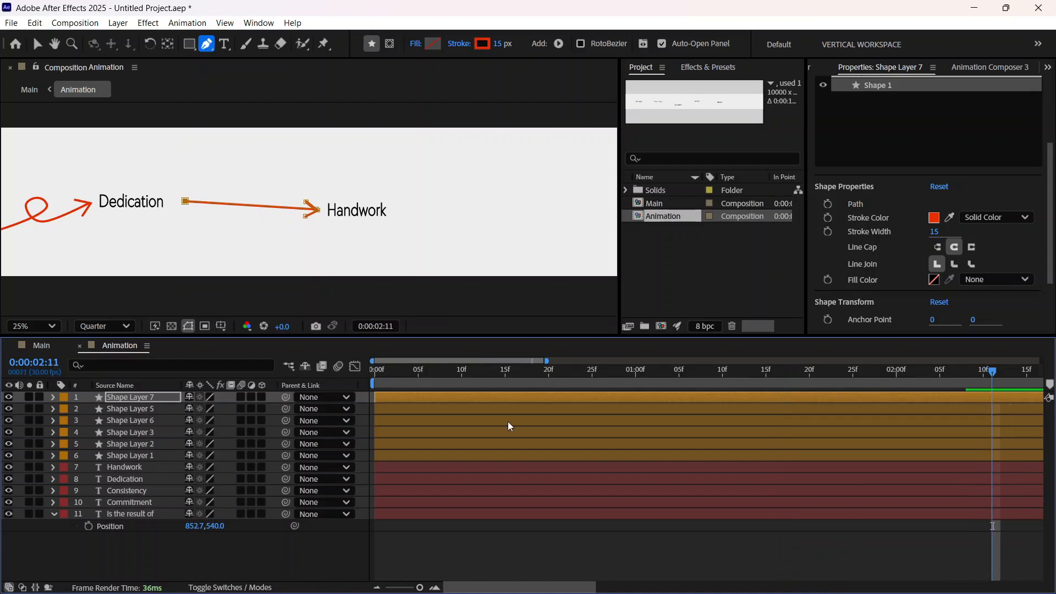
click(53, 397)
click(64, 409)
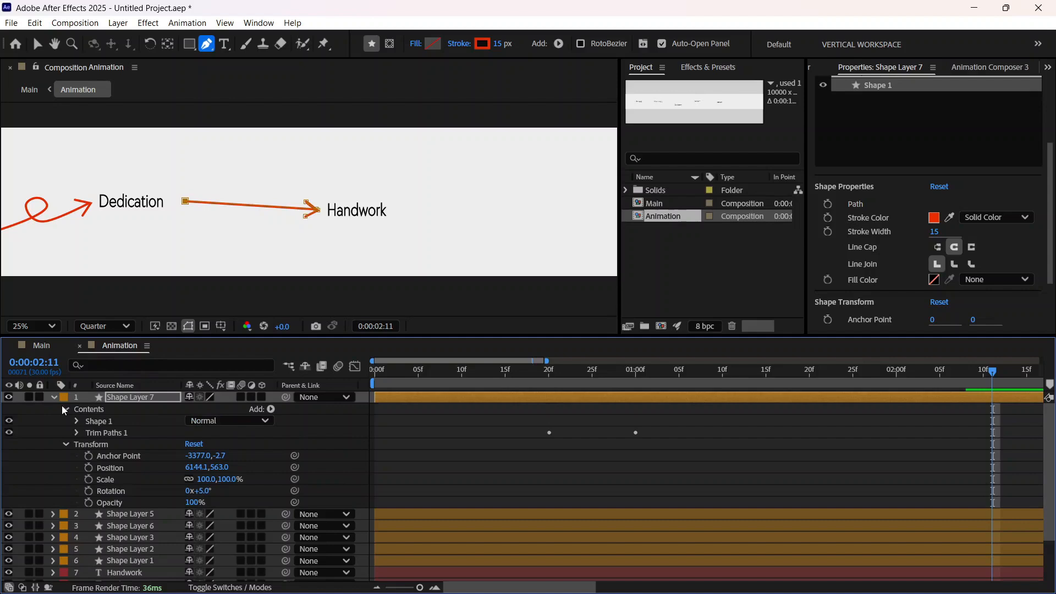
click(77, 432)
drag(443, 461, 691, 392)
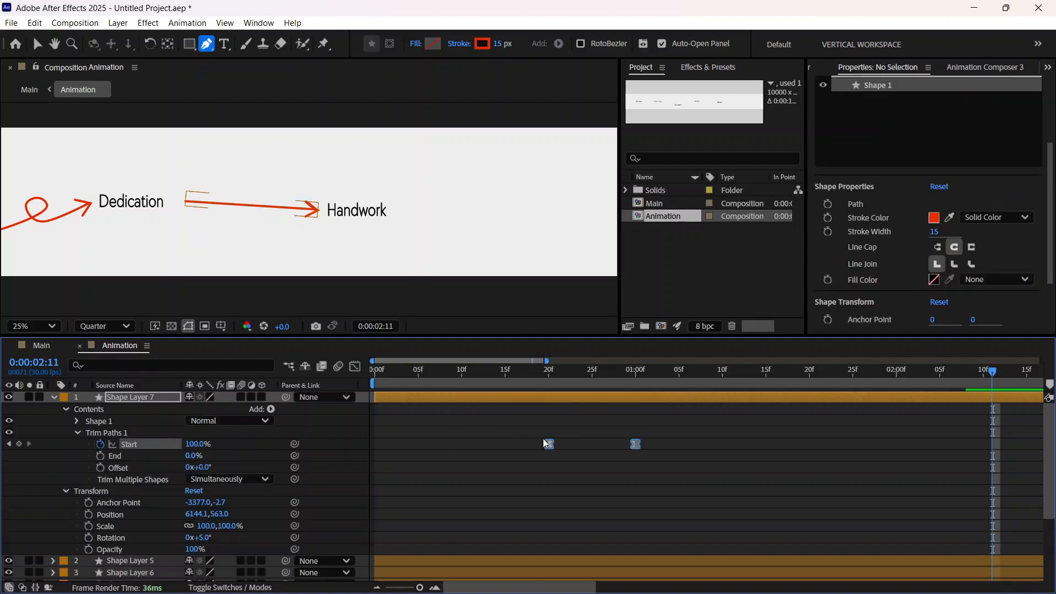
drag(545, 443, 993, 451)
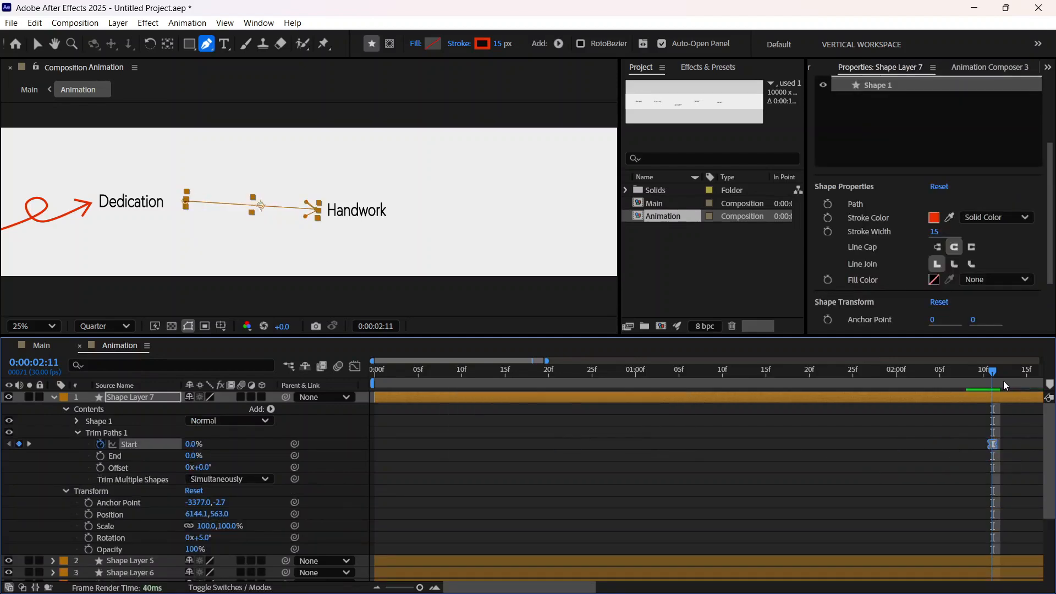
Step: Play back and scrub the draw-on of the arrow between Dedication and Handwork, returning to 0:00:02:06
drag(1003, 380, 731, 446)
key(space)
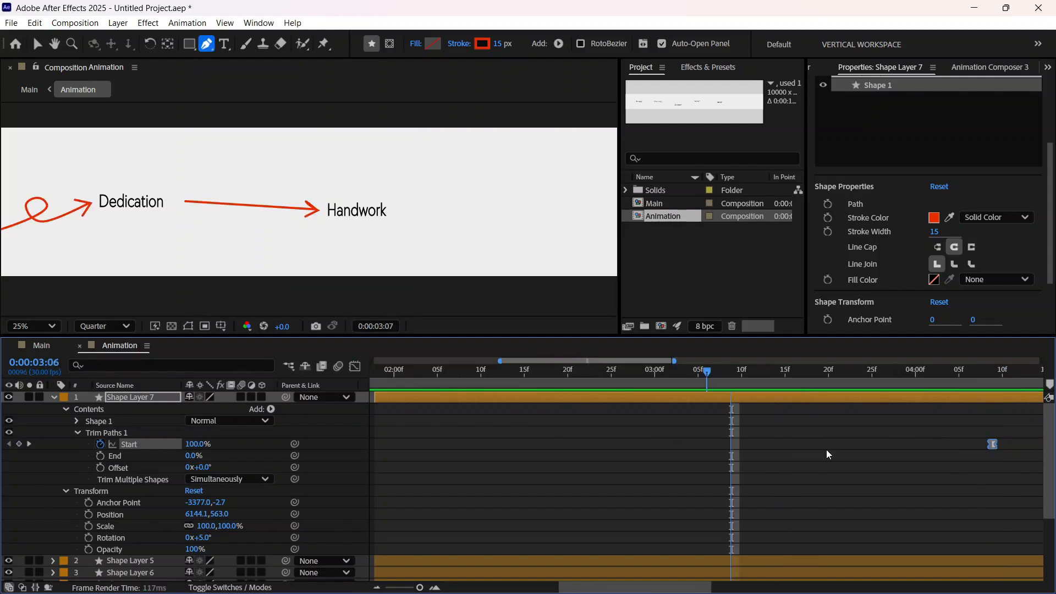
key(space)
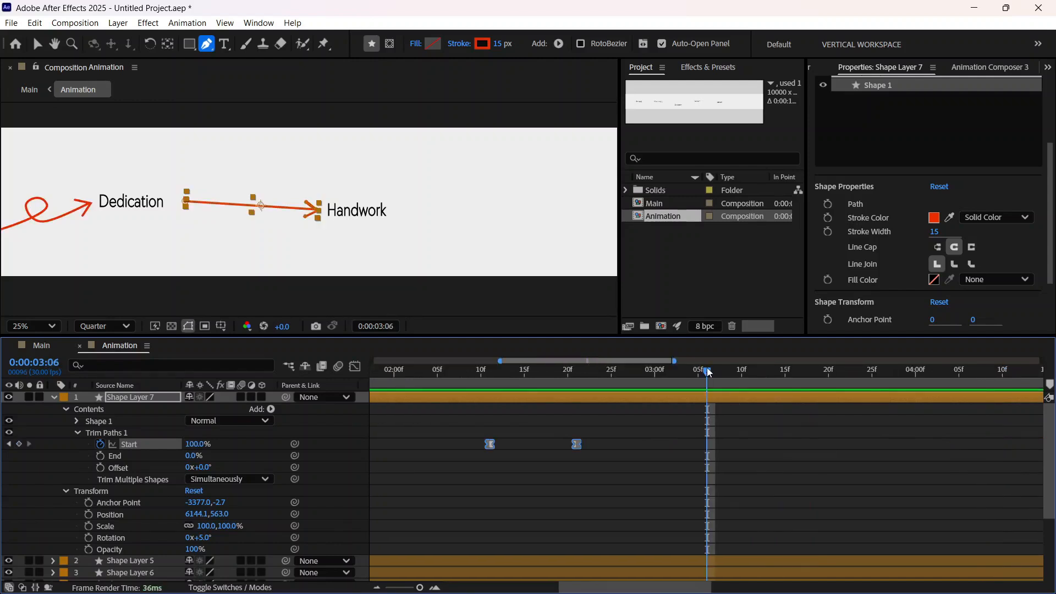
drag(668, 380, 449, 385)
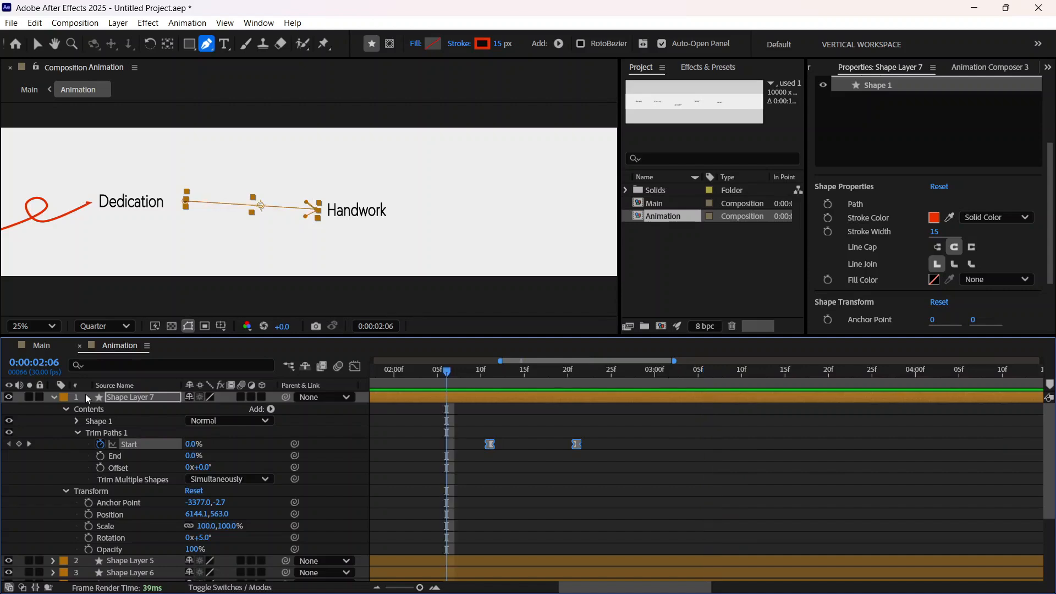
click(54, 397)
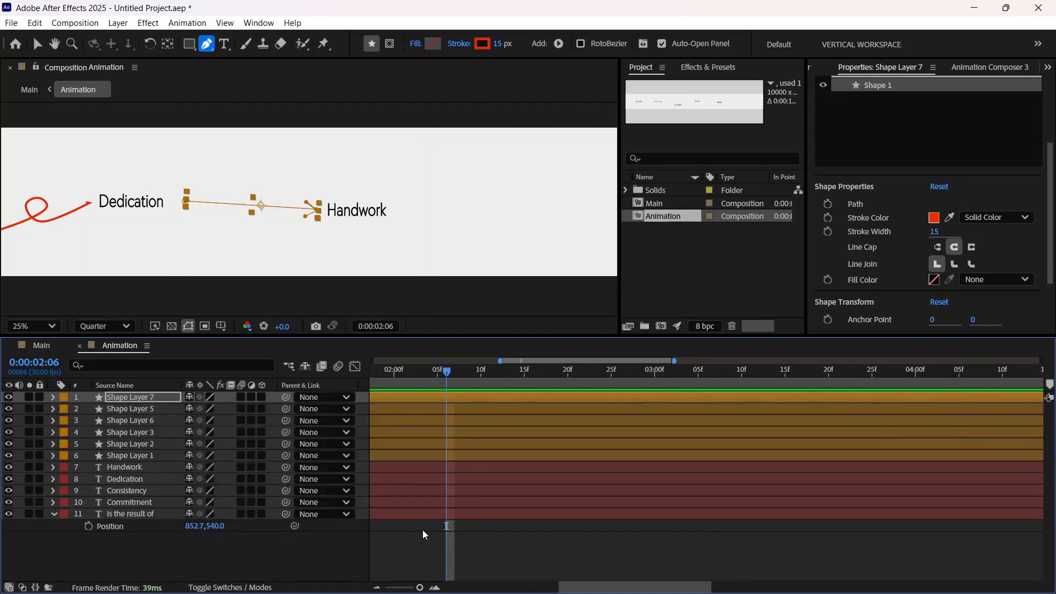
Step: Duplicate Shape Layers 2 and 3, the curved arrows at Commitment, and move both copies to the top of the layer stack
key(h)
drag(79, 265, 553, 286)
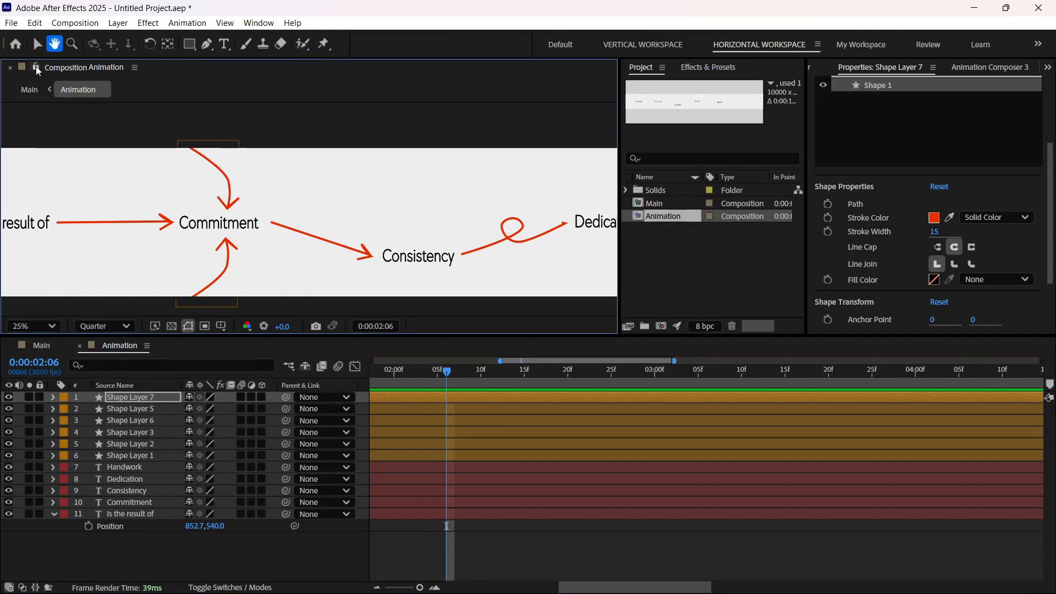
click(37, 44)
click(153, 445)
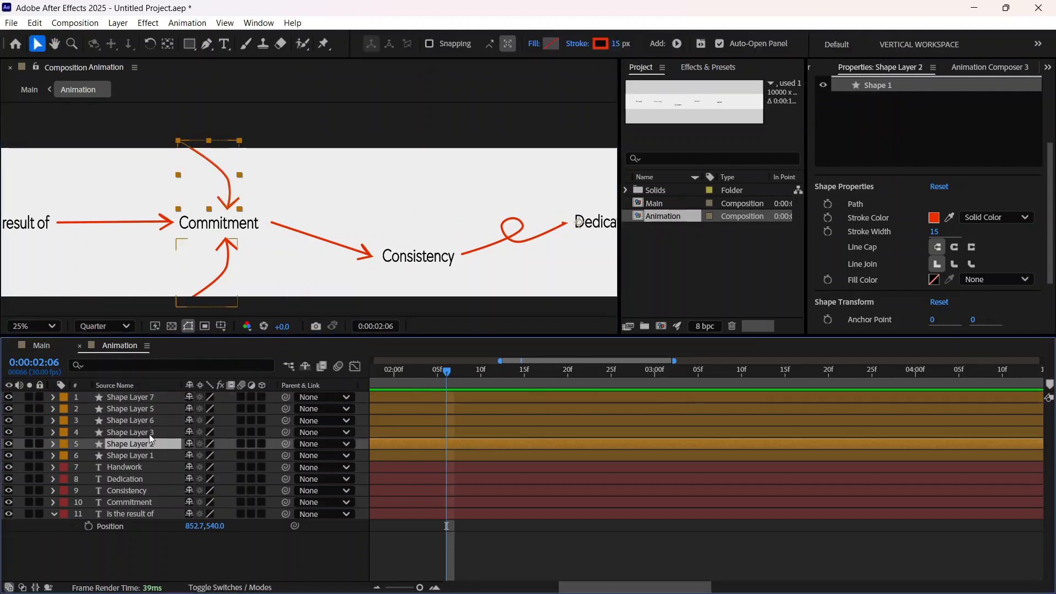
click(148, 435)
click(149, 444)
click(149, 433)
click(151, 445)
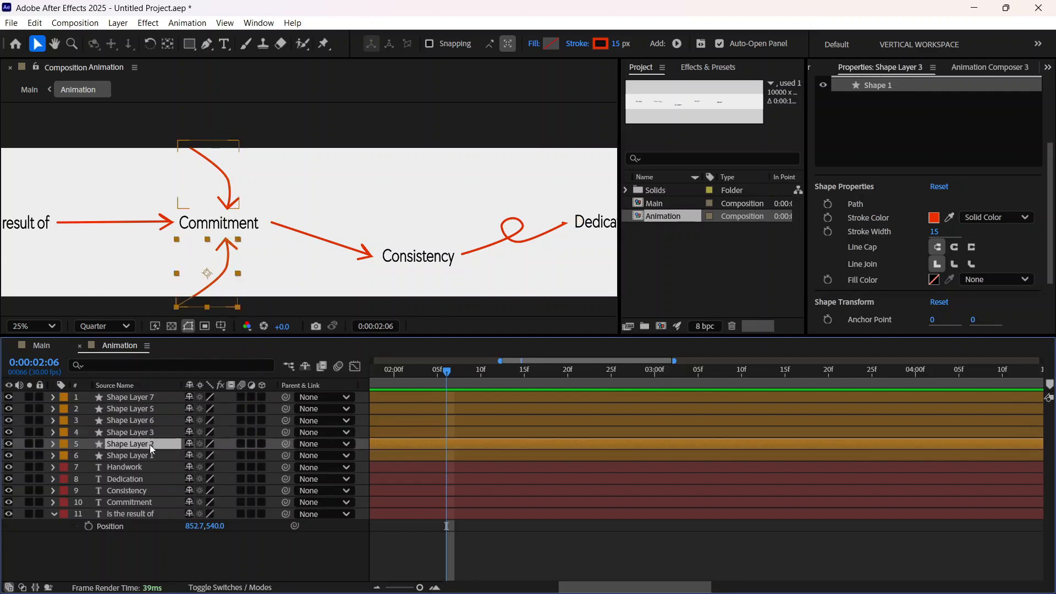
shift+click(153, 431)
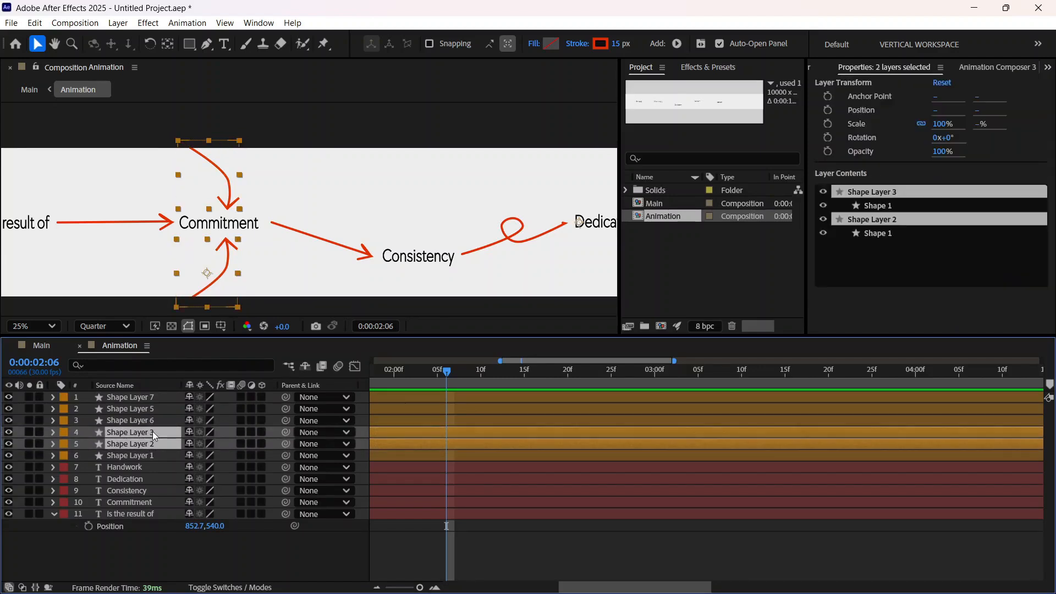
key(ctrl+d)
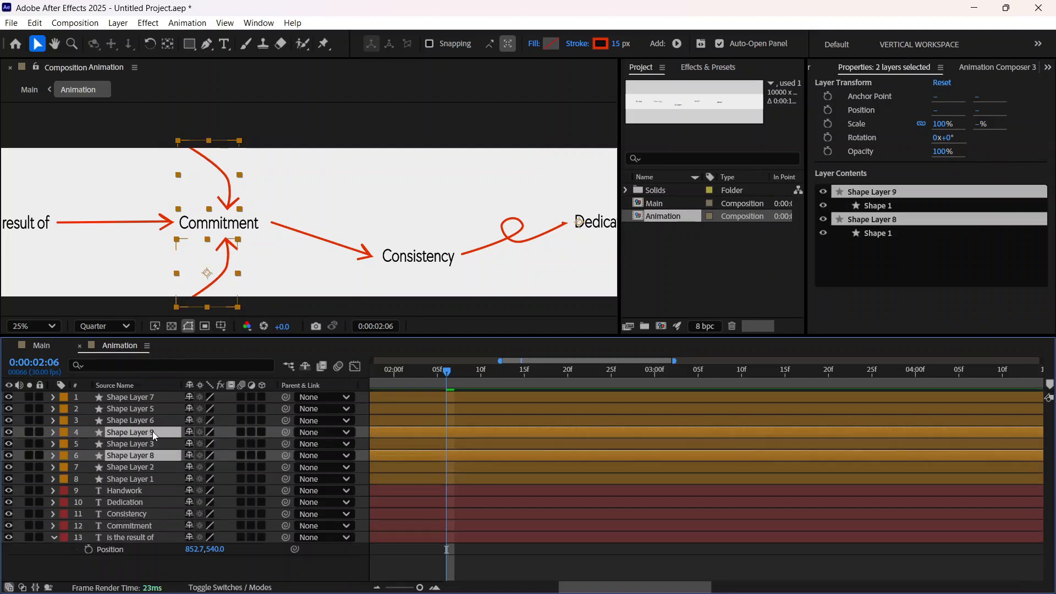
drag(153, 437, 154, 396)
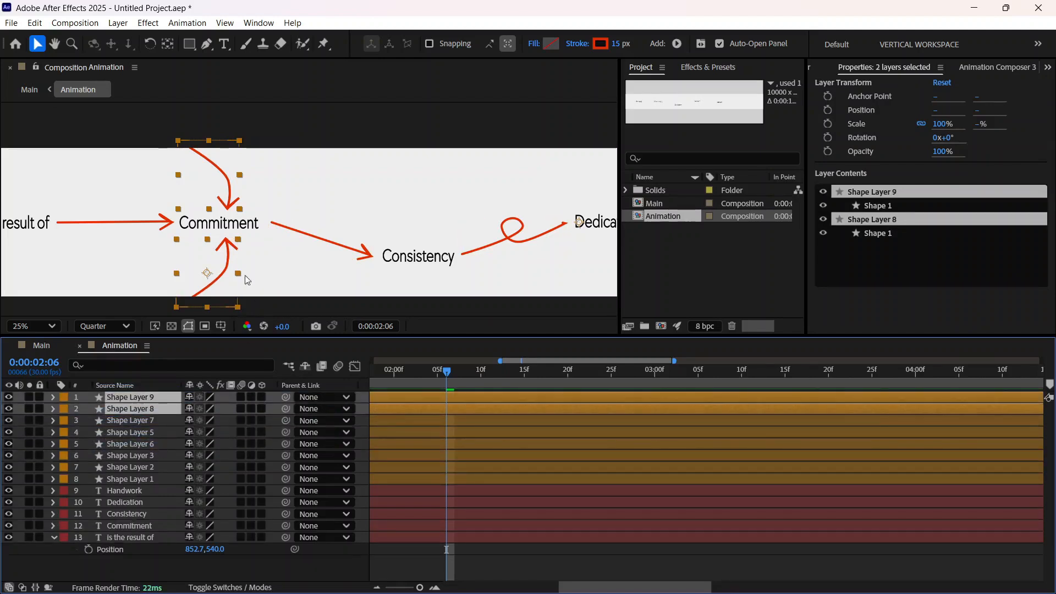
Step: Move the duplicated curved arrows, Shape Layers 8 and 9, across to Handwork so they point at it from above and below
drag(223, 276, 267, 281)
drag(384, 282, 571, 275)
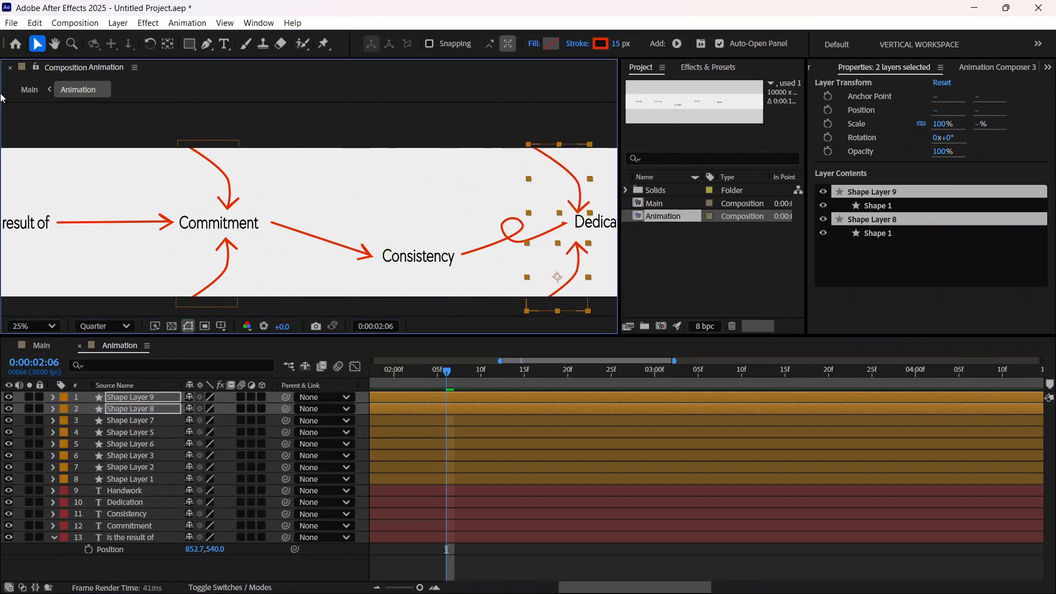
key(h)
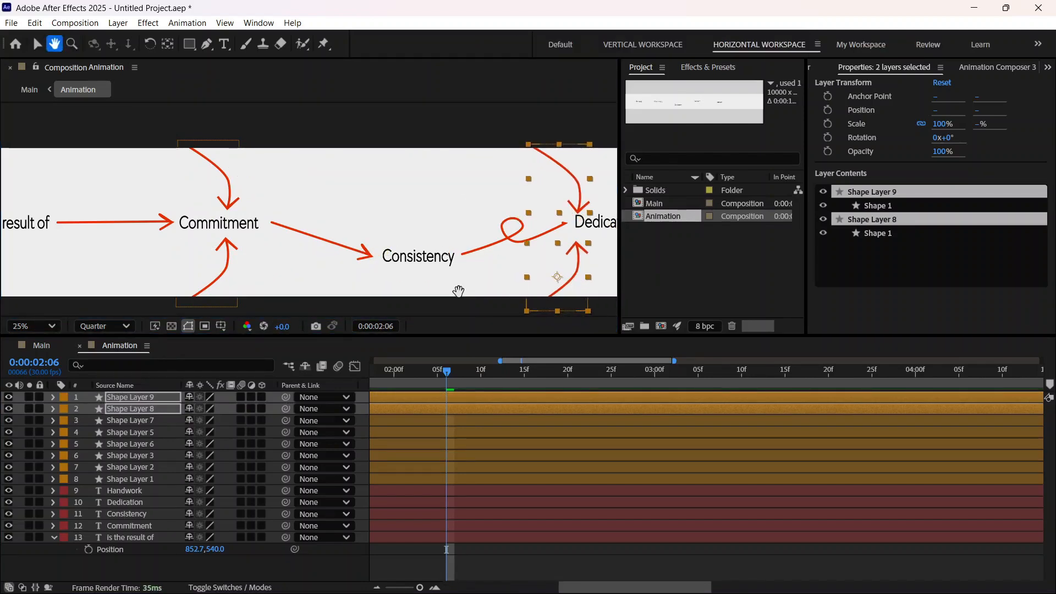
drag(459, 291, 24, 280)
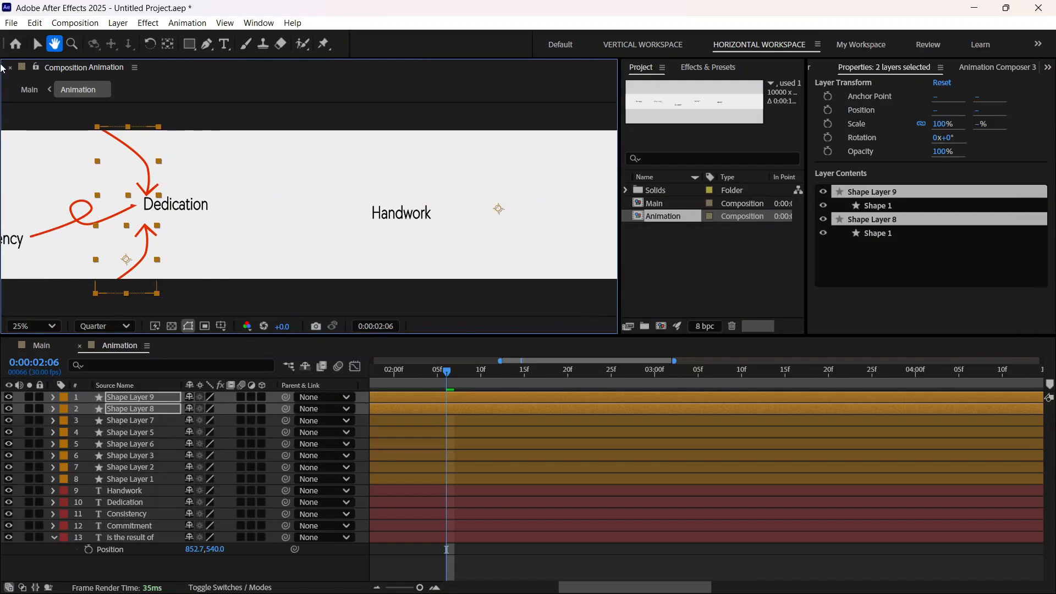
click(37, 44)
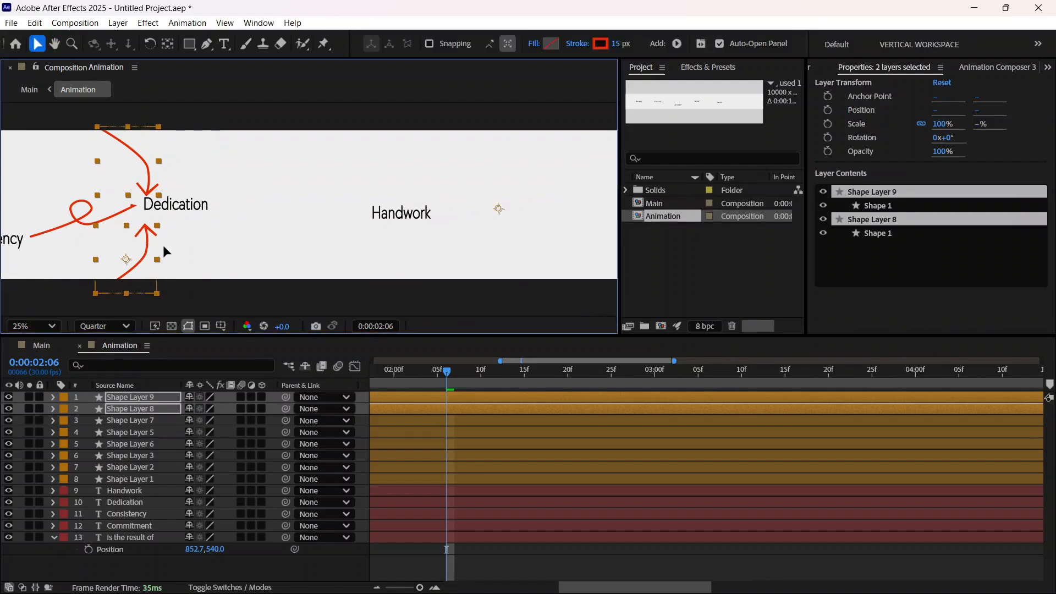
mouse_move(159, 251)
mouse_down()
mouse_move(424, 247)
mouse_move(398, 252)
mouse_up()
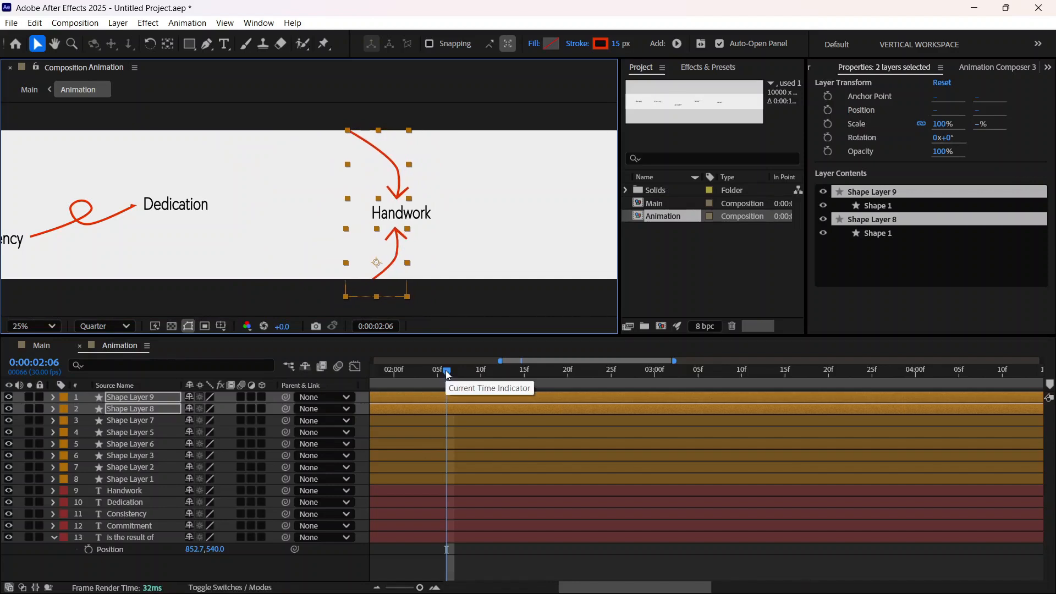
Step: Examine where the draw-on keyframes of Shape Layers 8 and 9 sit in the timeline, checking the arrows at 0:00:01:03
mouse_move(448, 377)
mouse_down()
mouse_move(467, 369)
mouse_move(632, 391)
mouse_move(979, 473)
mouse_up()
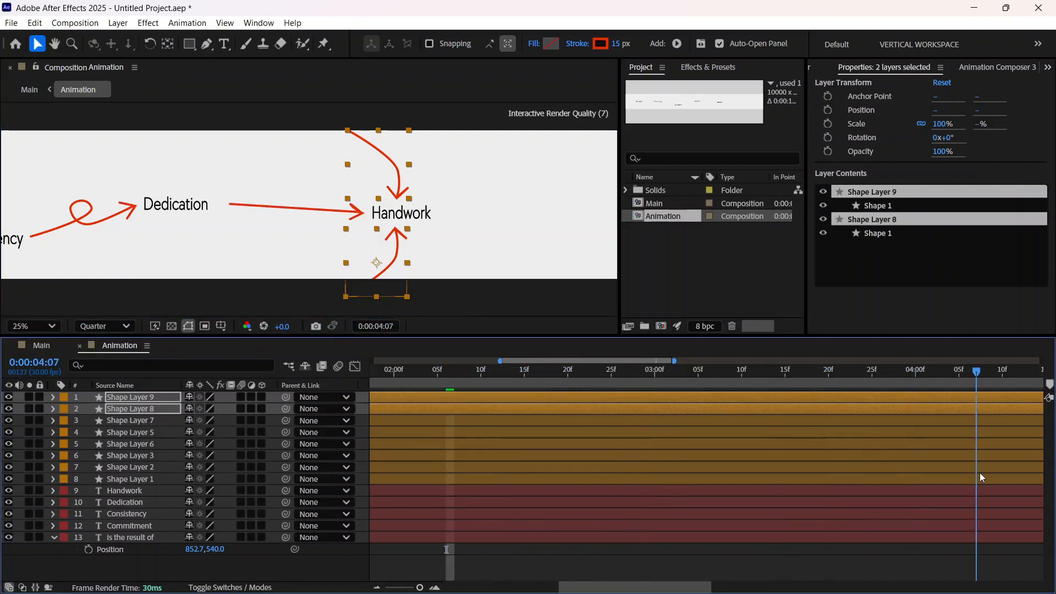
click(54, 408)
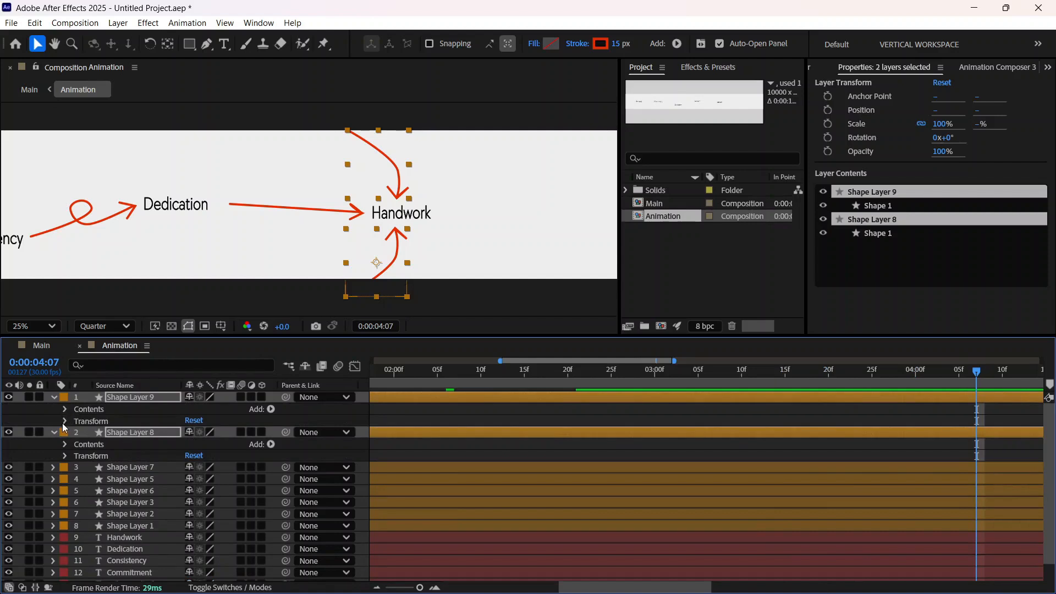
click(65, 421)
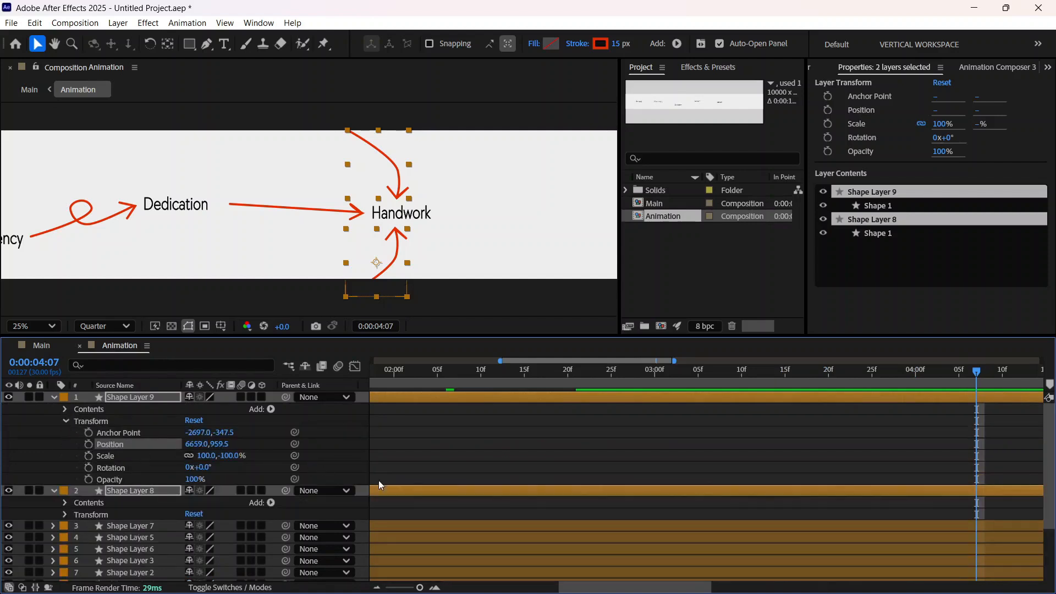
mouse_move(559, 577)
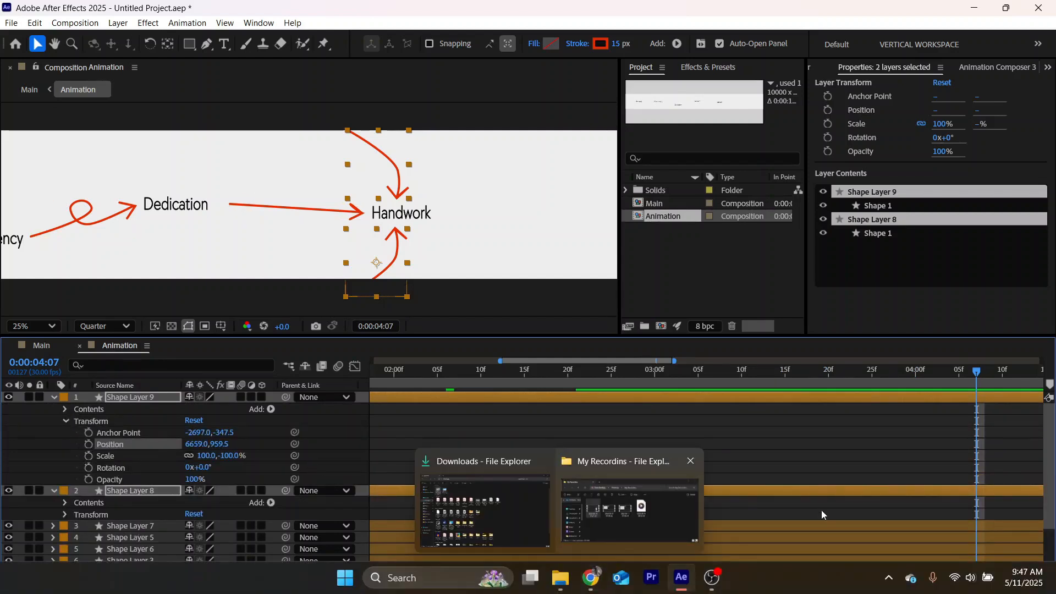
drag(624, 585, 467, 587)
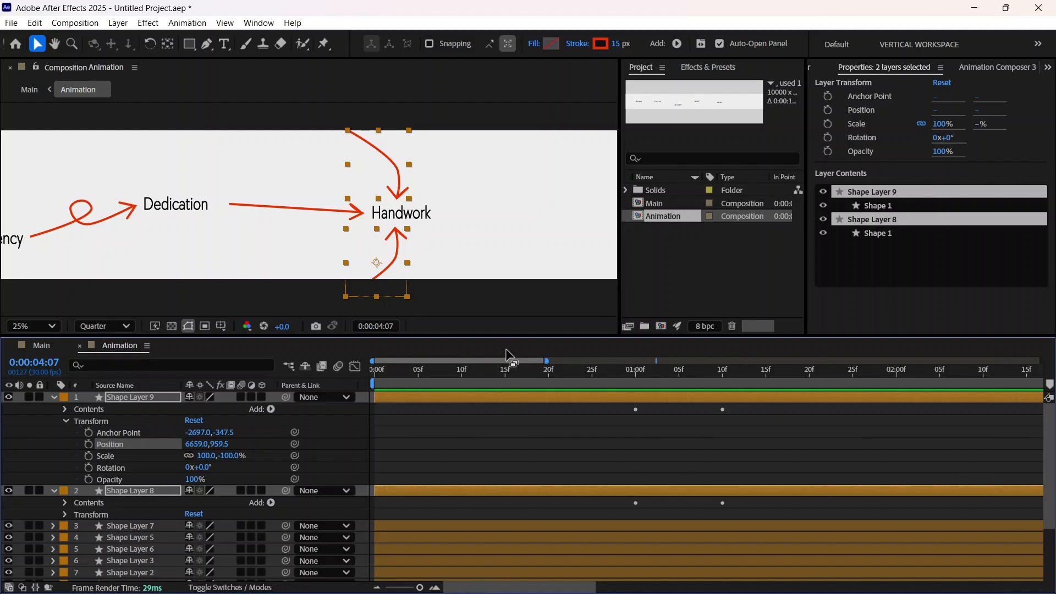
scroll(569, 474, down, 3)
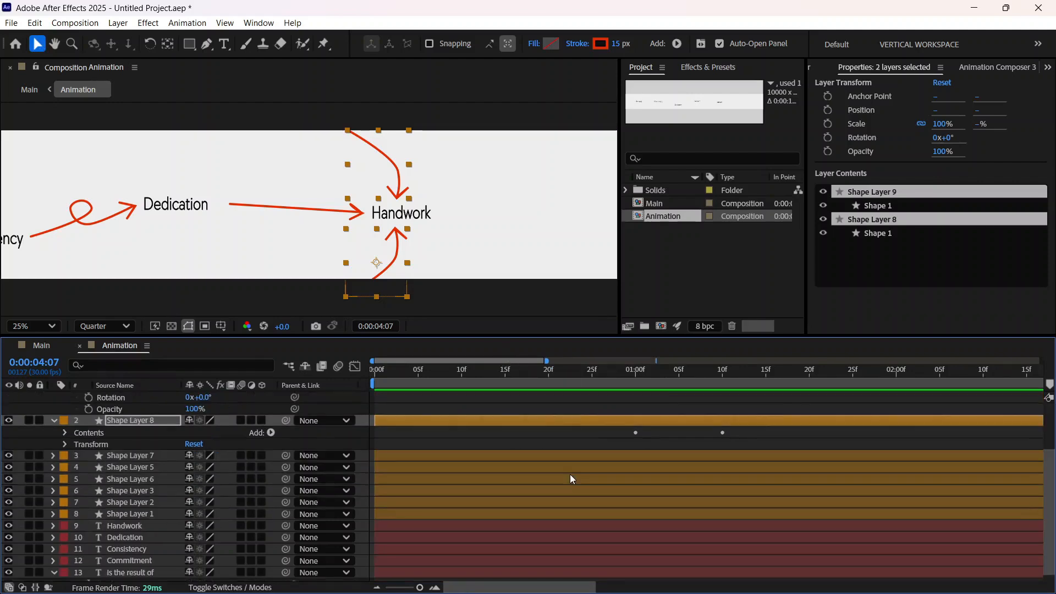
scroll(570, 475, up, 3)
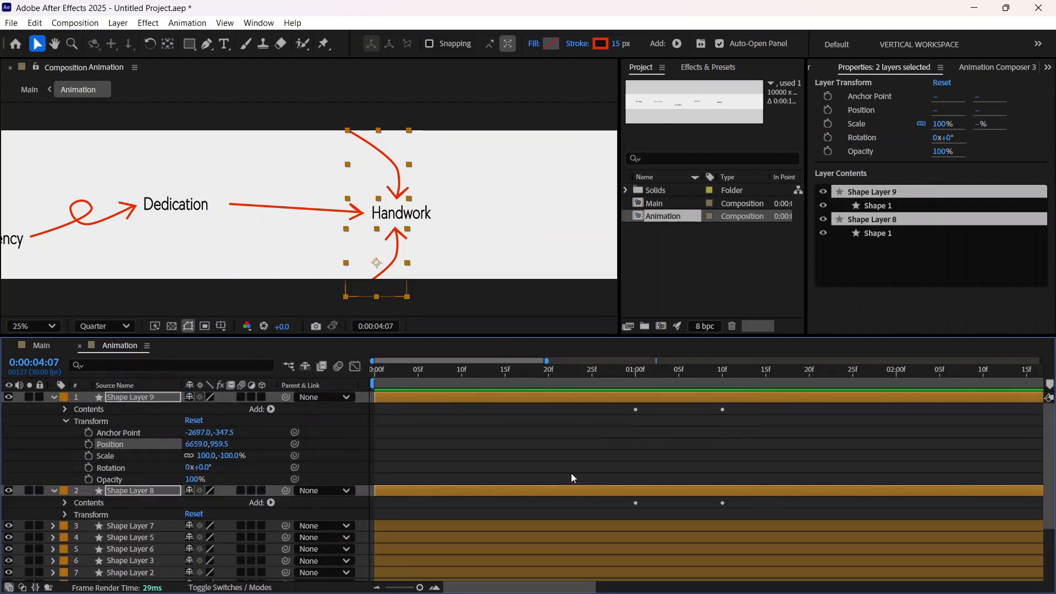
click(521, 370)
mouse_move(521, 372)
mouse_down()
mouse_move(844, 439)
mouse_move(622, 488)
mouse_move(658, 488)
mouse_up()
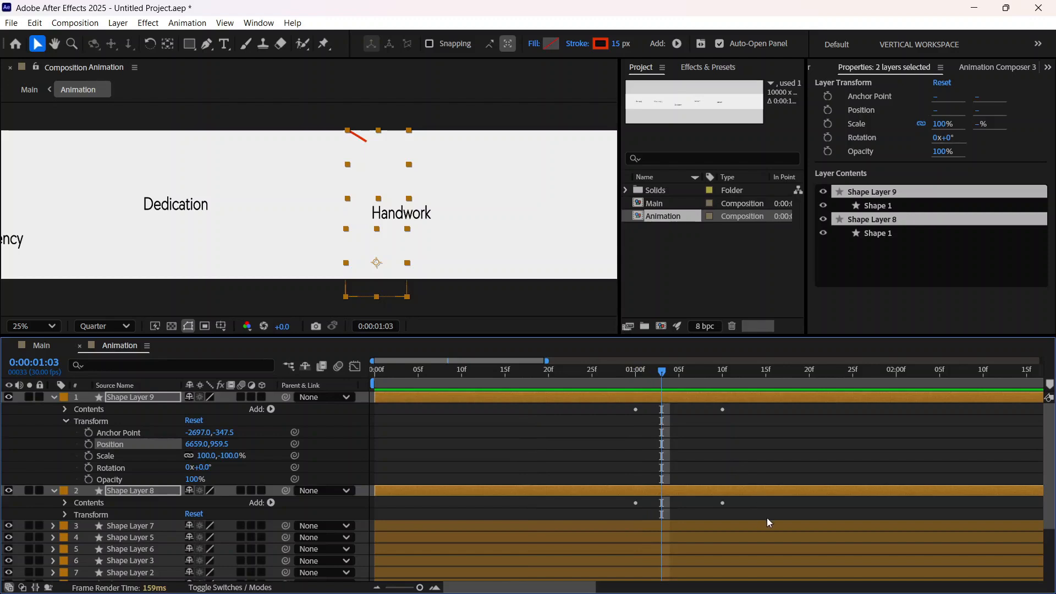
drag(761, 507, 652, 403)
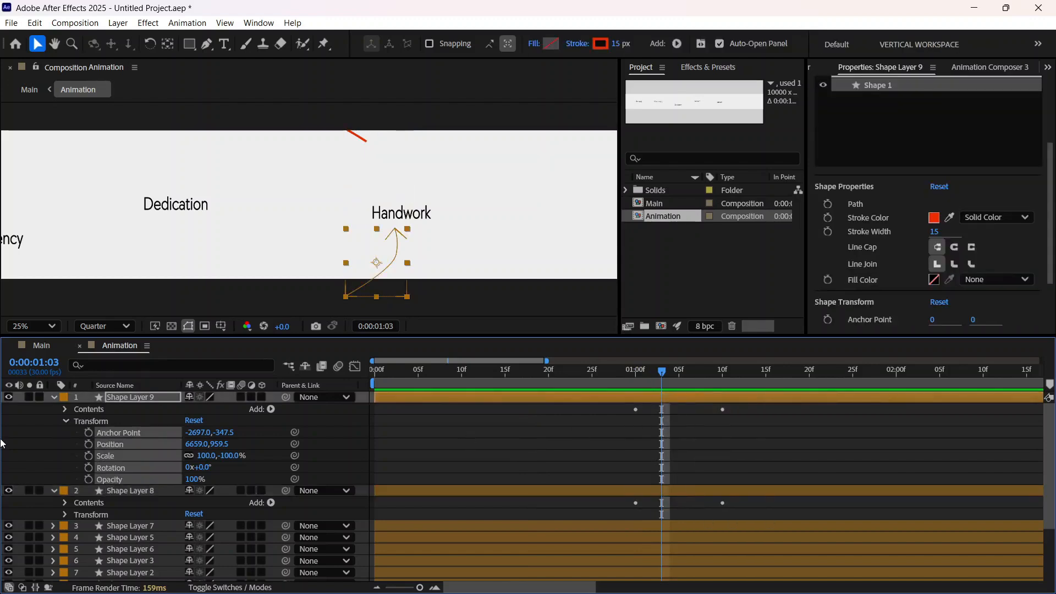
Step: Shift Shape Layer 9's Trim Paths Start keyframes to begin at about 0:00:02:08 and check the arrow at 0:00:02:17
click(65, 409)
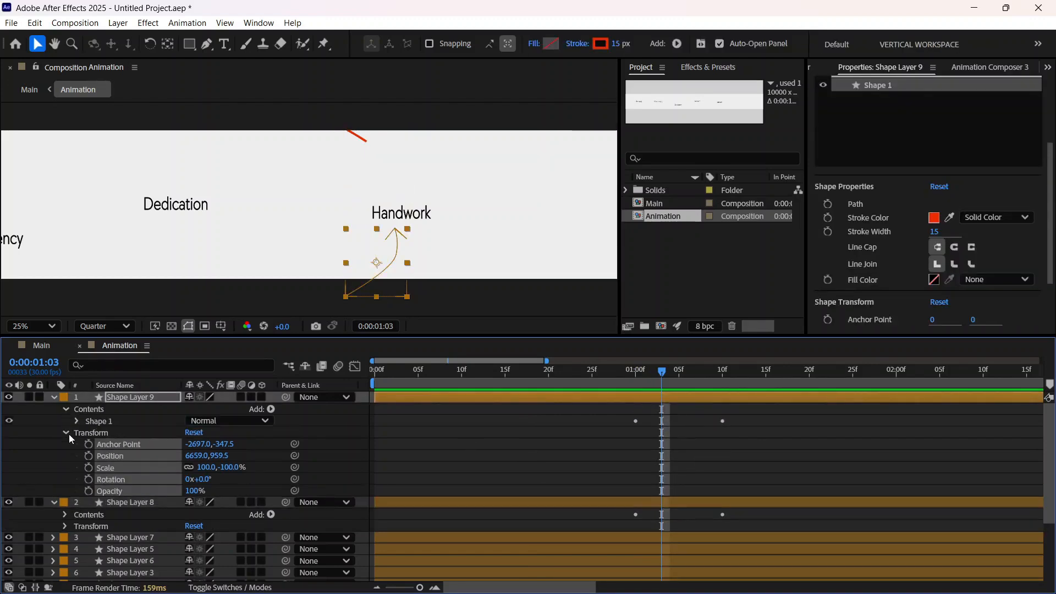
click(65, 432)
click(78, 421)
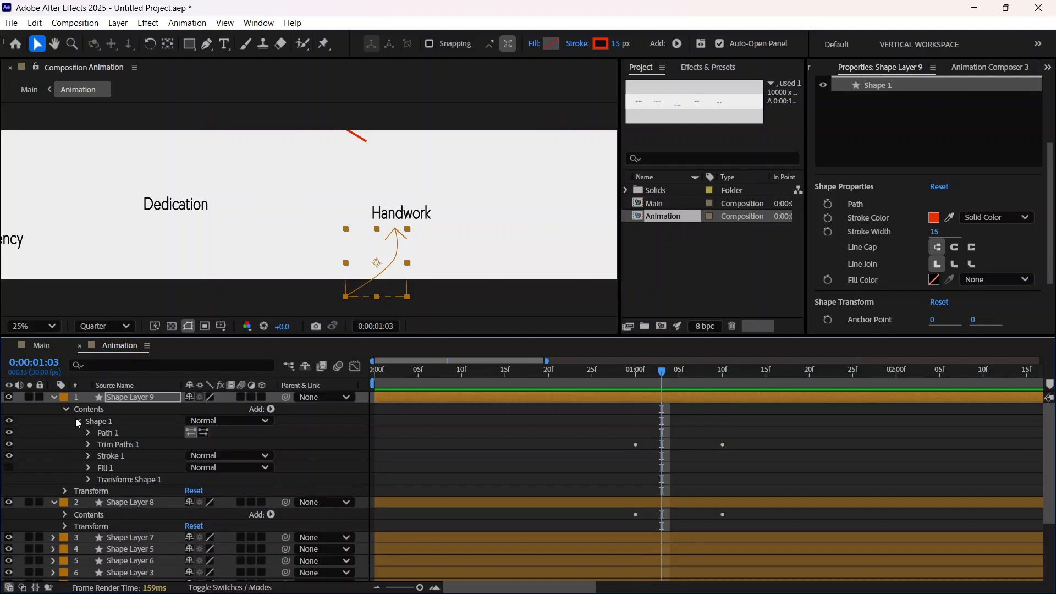
click(89, 444)
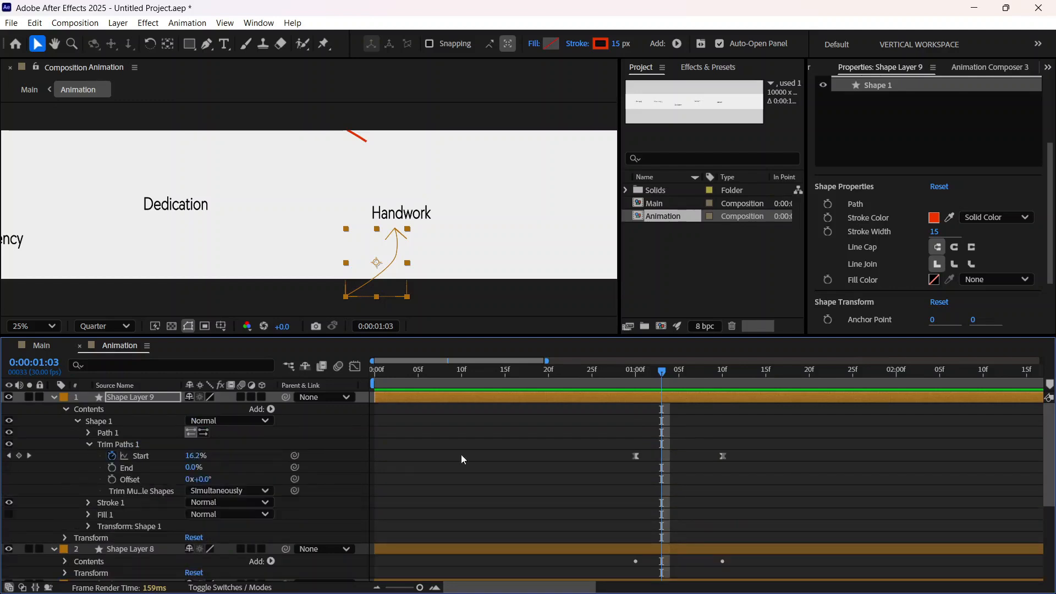
drag(784, 470, 591, 427)
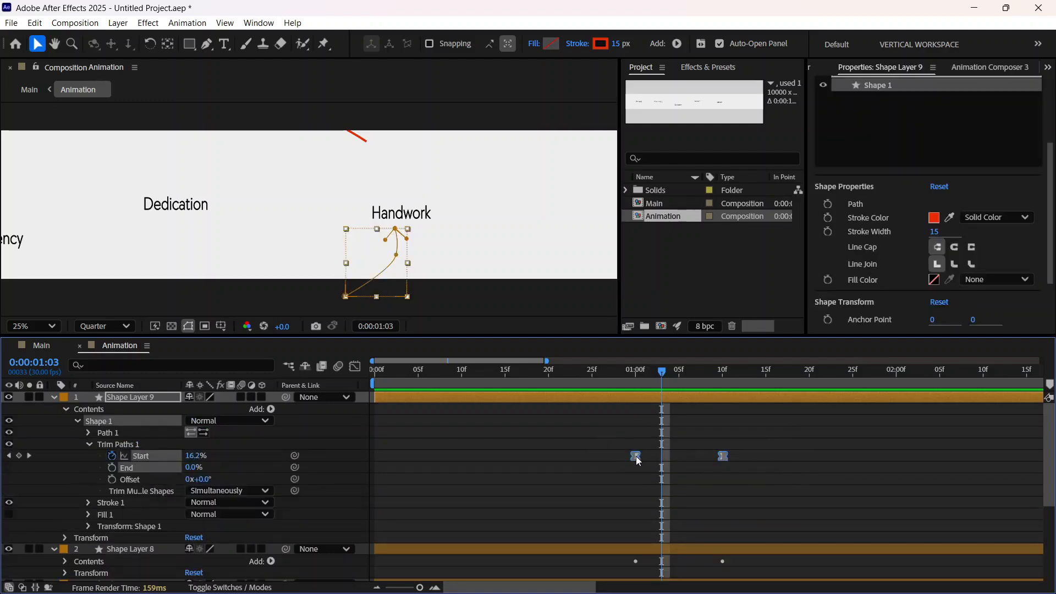
drag(635, 456, 978, 460)
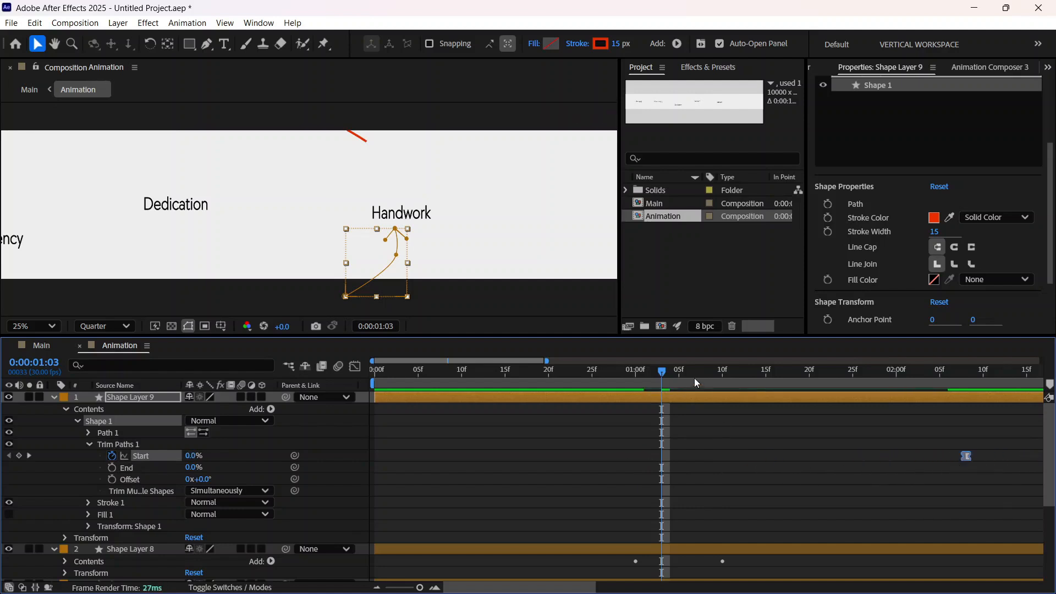
drag(543, 587, 626, 578)
drag(661, 372, 697, 374)
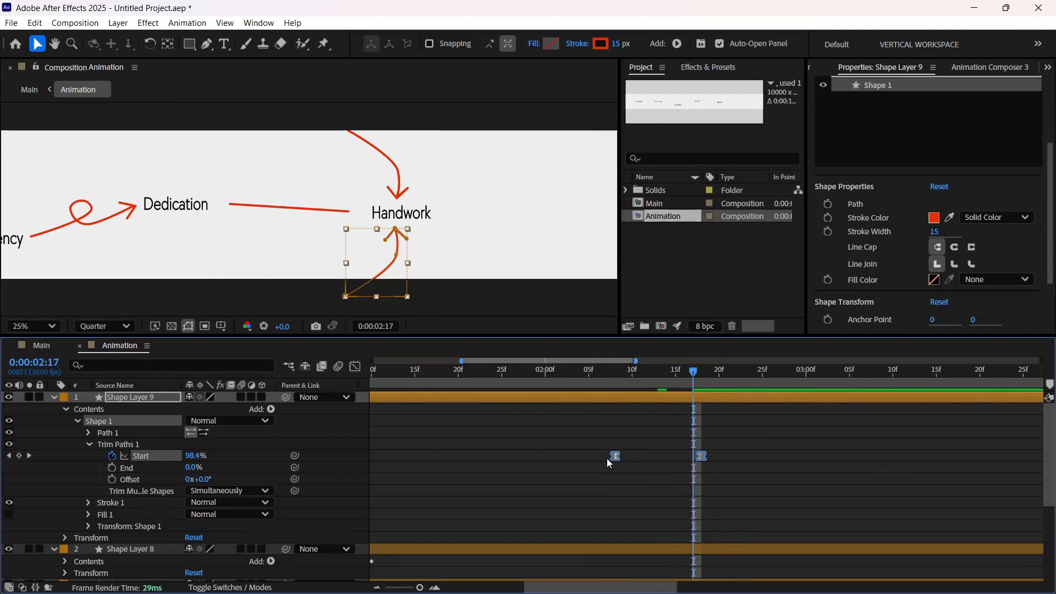
Step: Shift Shape Layer 9's Trim Paths Start keyframes to begin at 0:00:02:17 and preview the lower Handwork arrow drawing on
drag(614, 457, 693, 454)
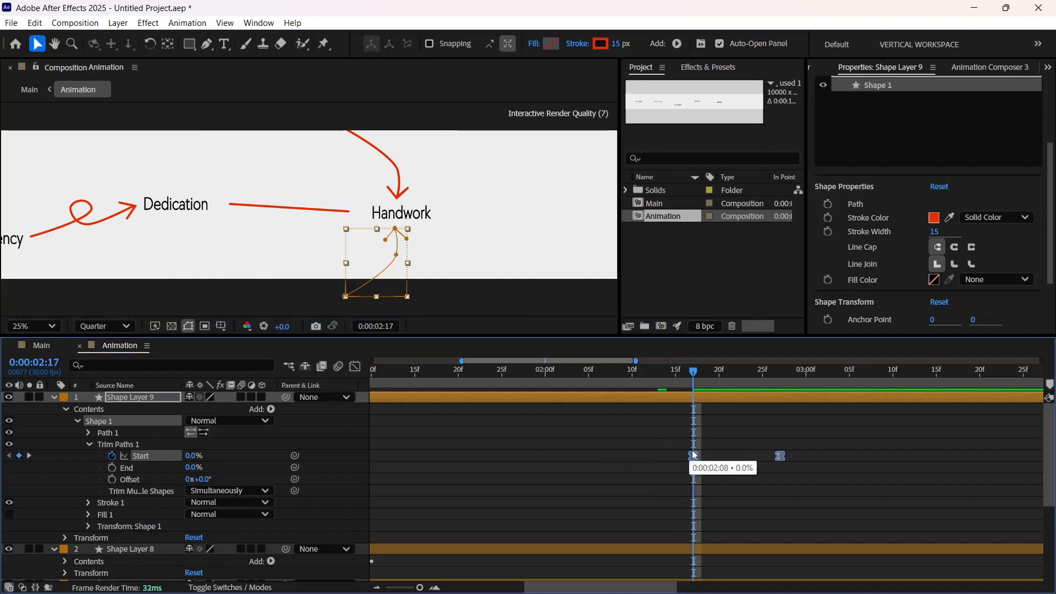
drag(696, 374, 650, 374)
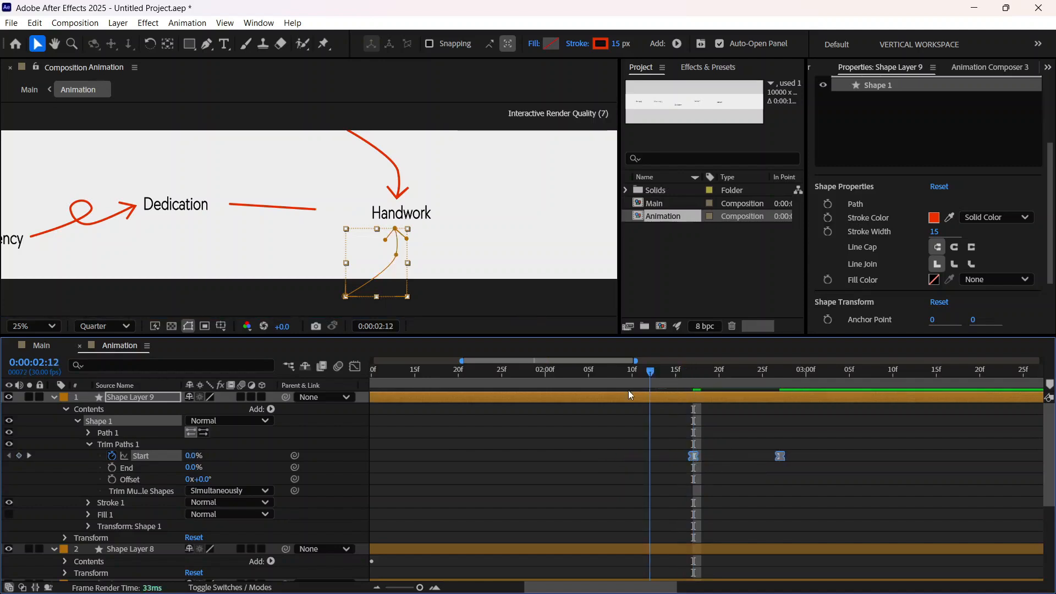
key(Page_Up)
key(Page_Up)
key(space)
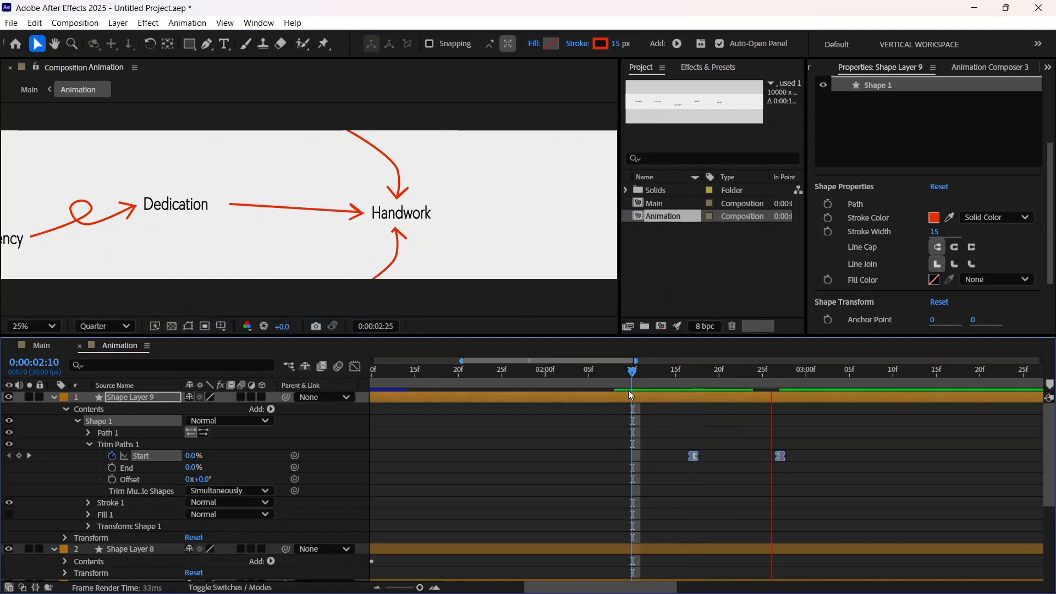
key(space)
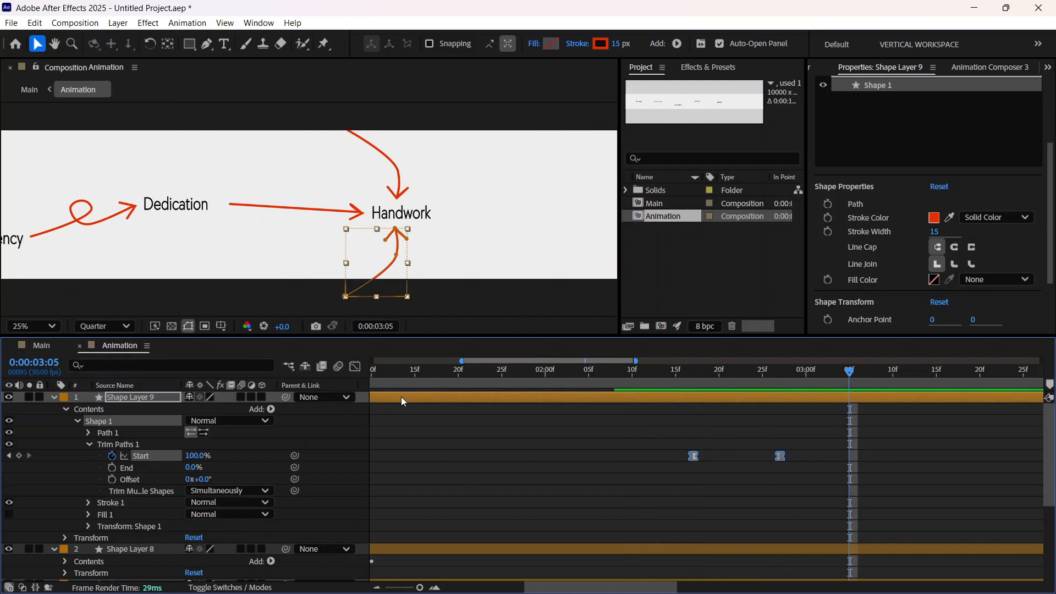
Step: Shift Shape Layer 8's Trim Paths Start keyframes to begin at 0:00:02:17, in line with Shape Layer 9's
click(54, 397)
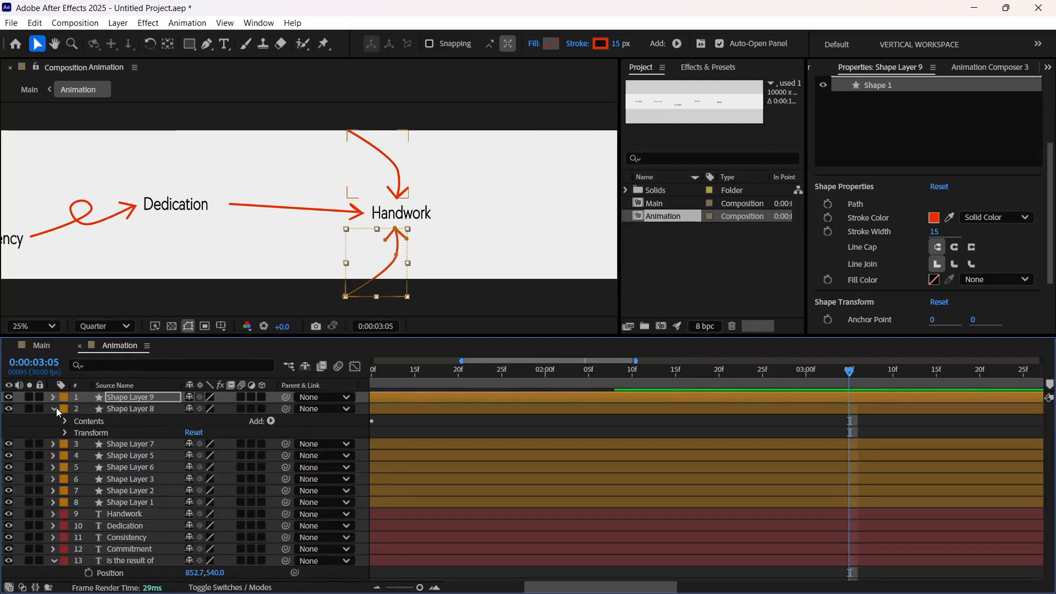
click(53, 396)
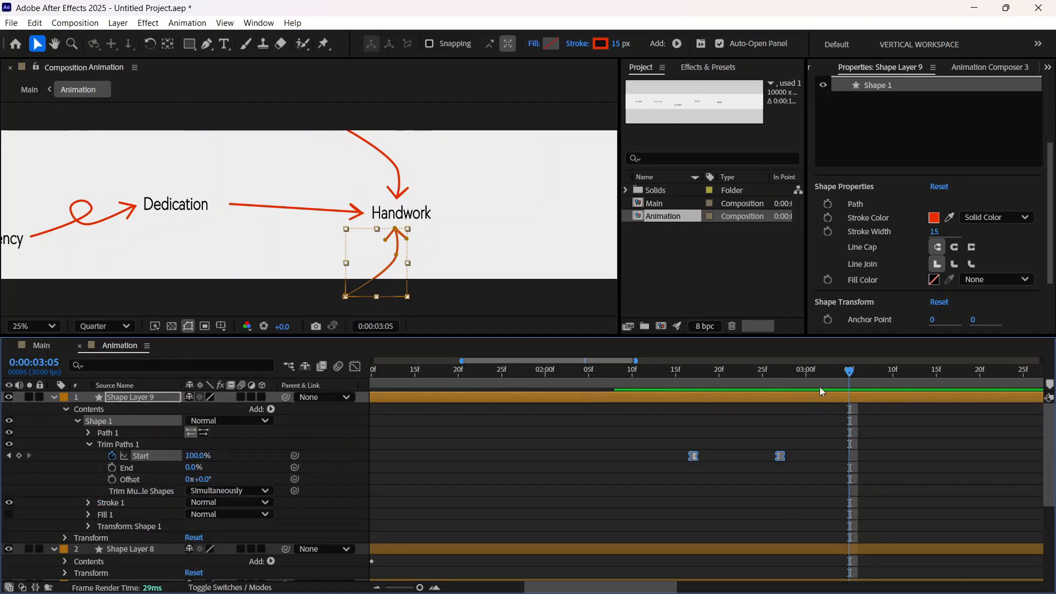
drag(849, 390, 694, 397)
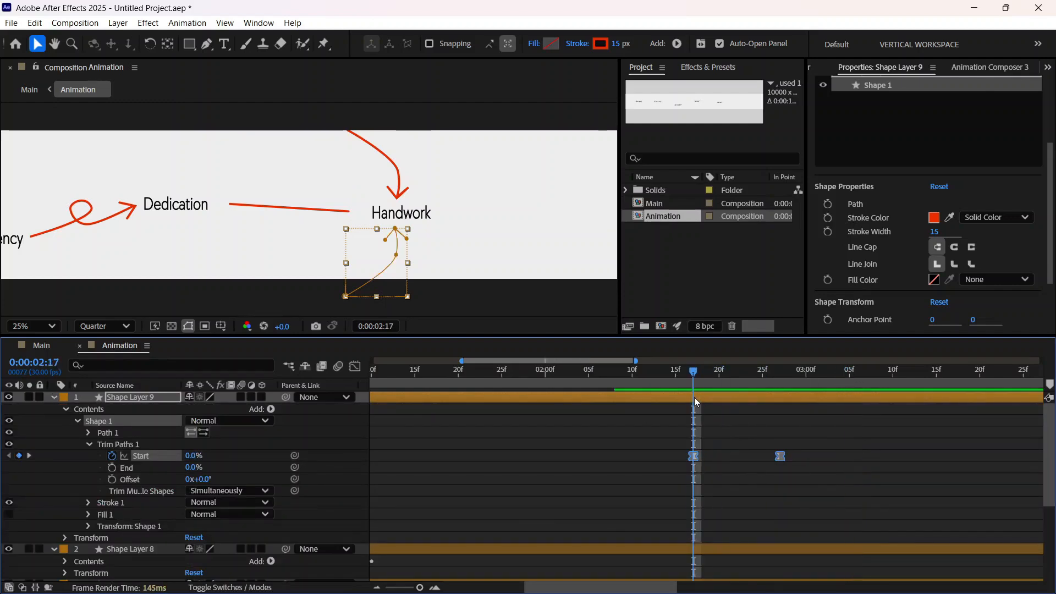
click(52, 396)
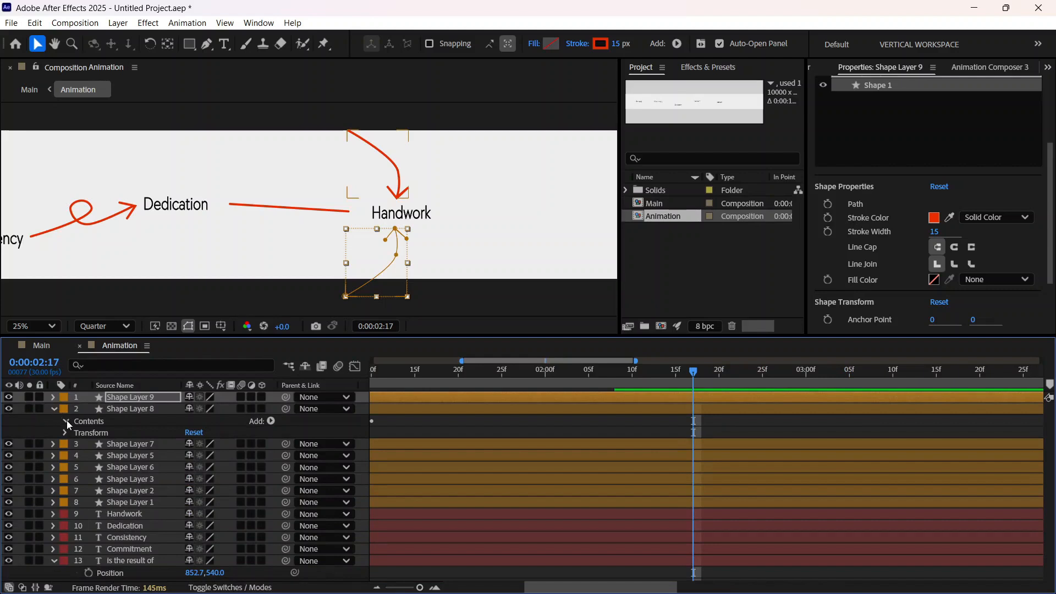
click(66, 420)
click(78, 432)
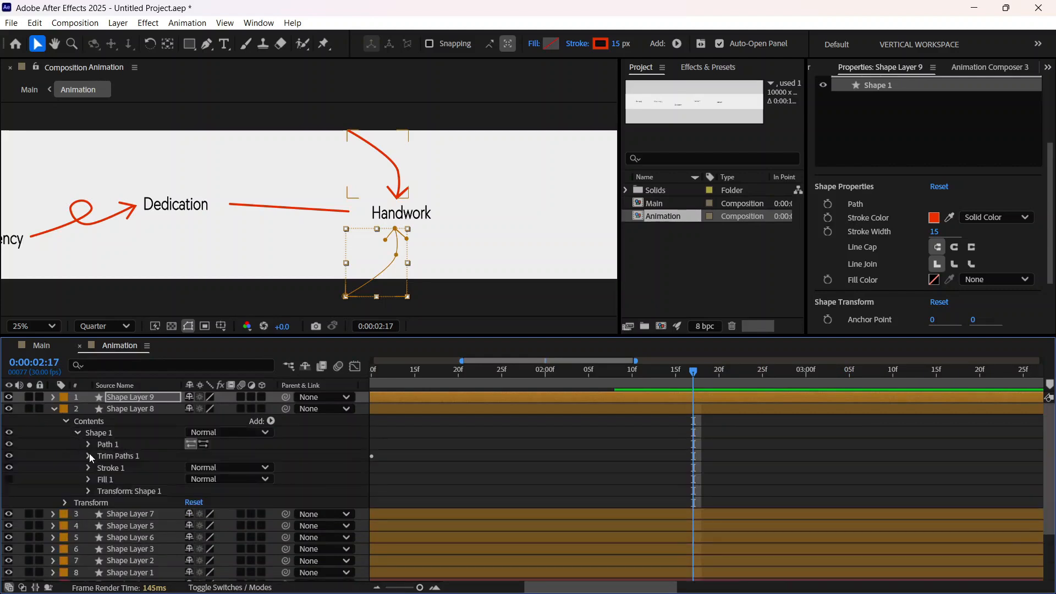
click(89, 454)
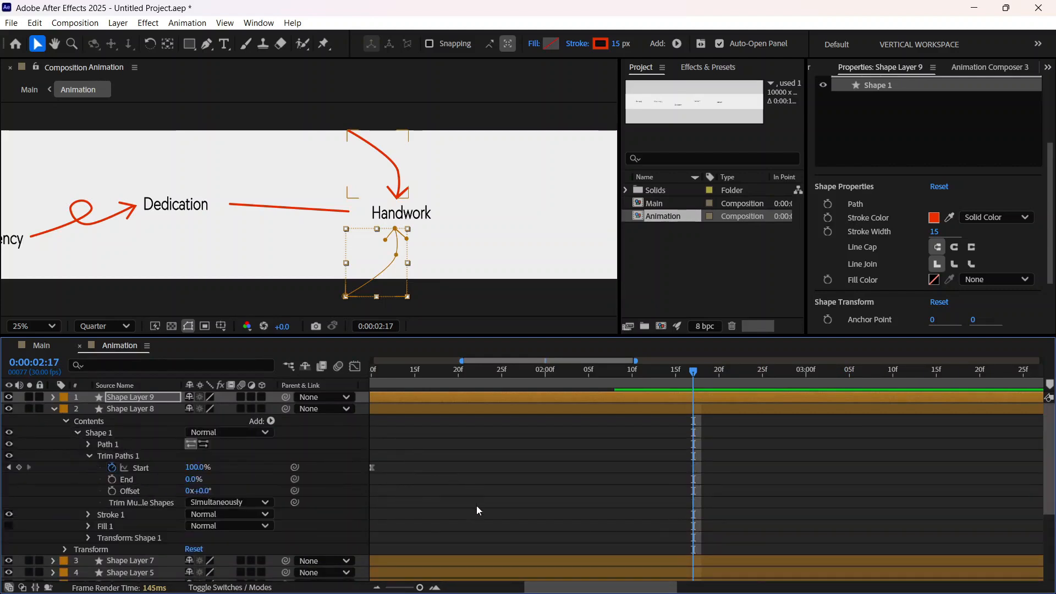
scroll(476, 506, down, 3)
scroll(540, 570, up, 3)
drag(544, 587, 508, 586)
drag(578, 478, 405, 433)
drag(434, 467, 843, 492)
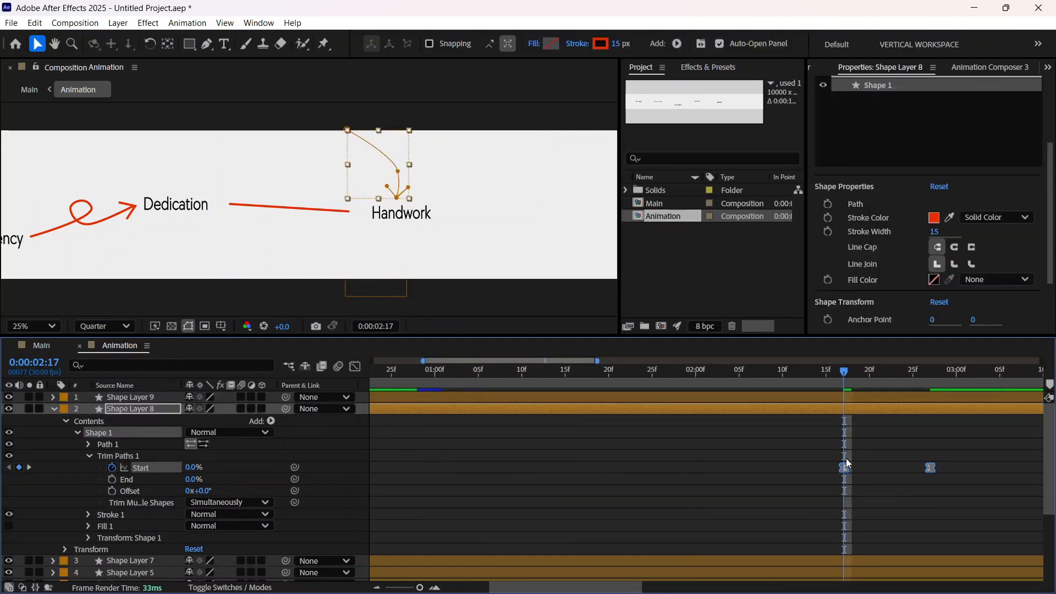
Step: Collapse Shape Layer 8 and preview the Animation composition from the start to check the timing of all the arrows
click(55, 410)
key(Home)
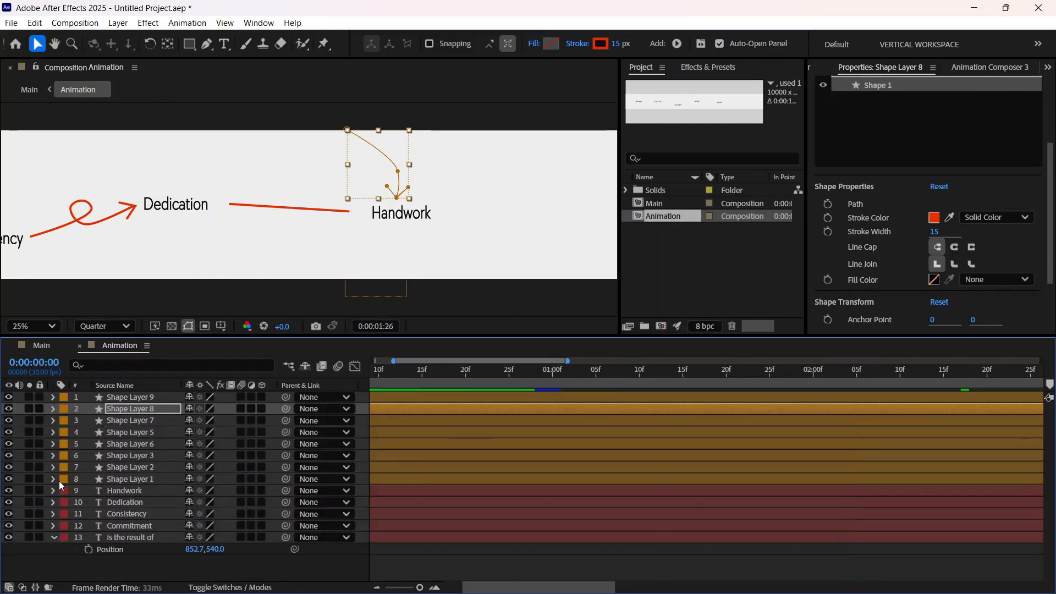
scroll(176, 183, down, 2)
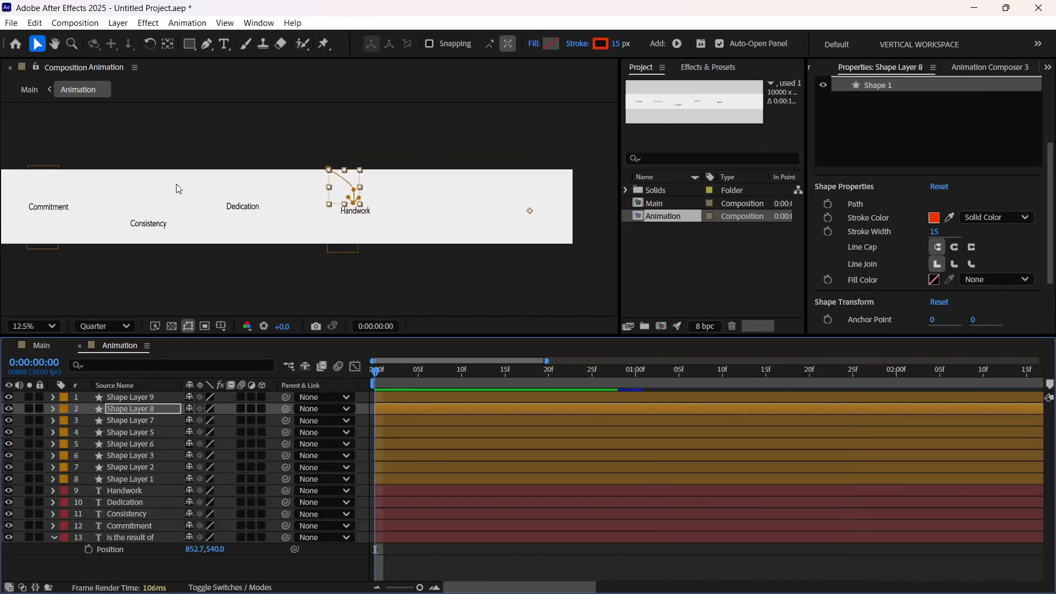
key(space)
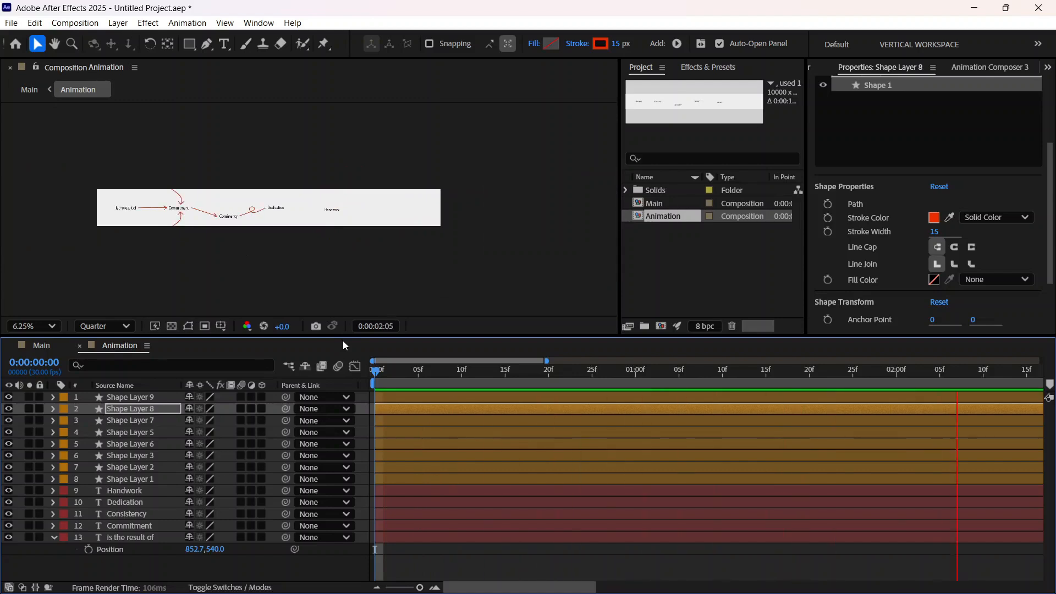
key(space)
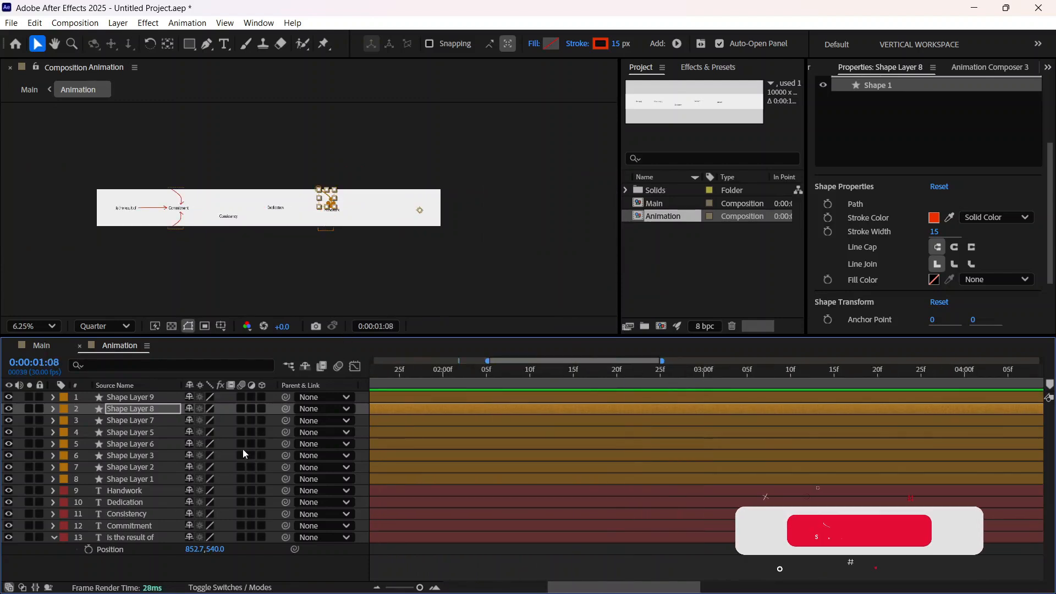
key(Home)
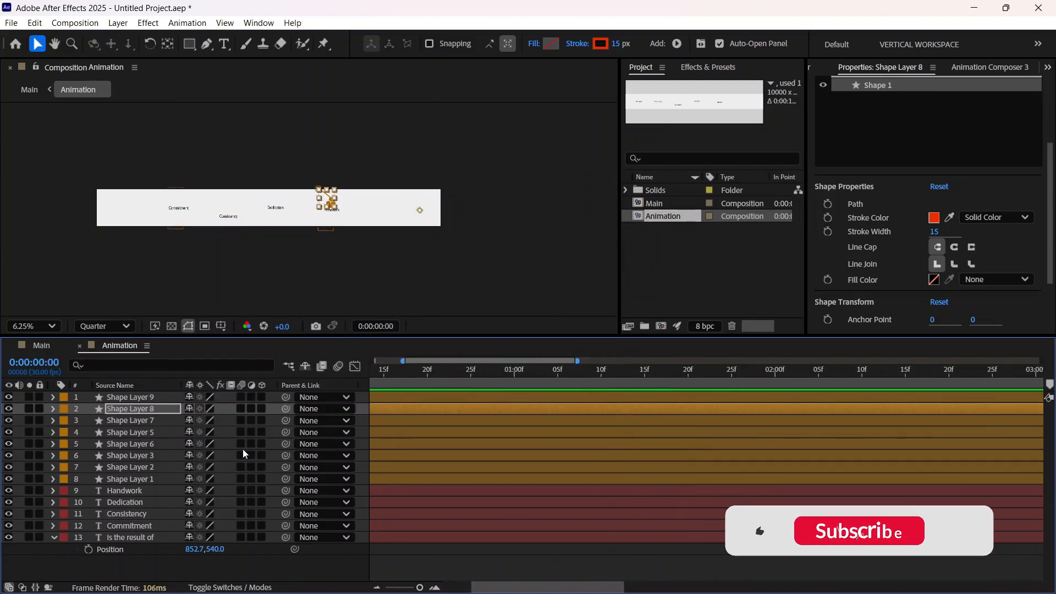
key(space)
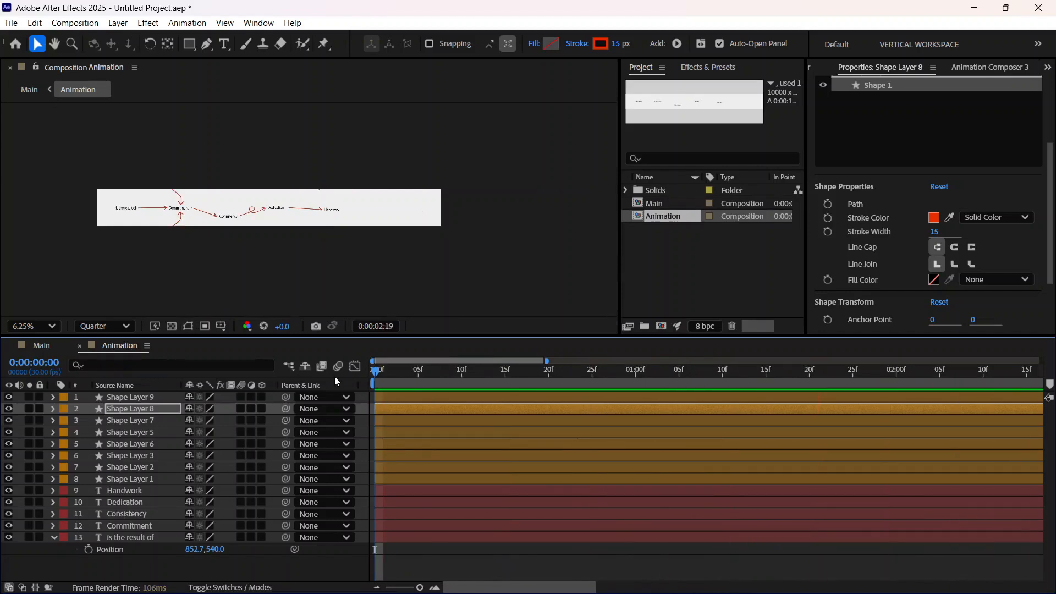
Step: Check Main at 0:00:02:29 and delay Shape Layer 7's Trim Paths Start keyframes in Animation to begin at about 0:00:02:14
click(42, 346)
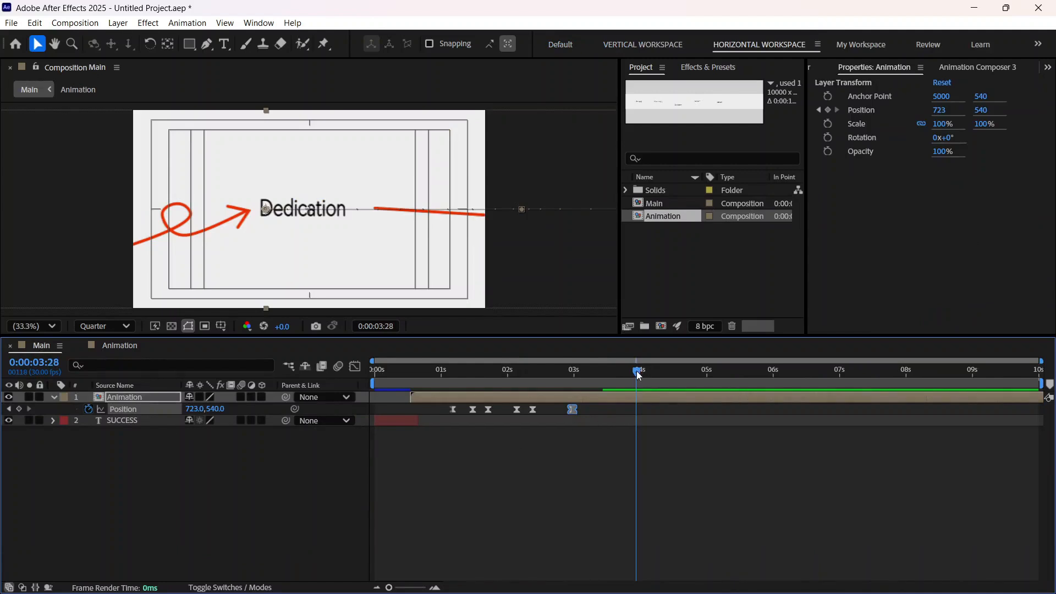
drag(636, 370, 571, 414)
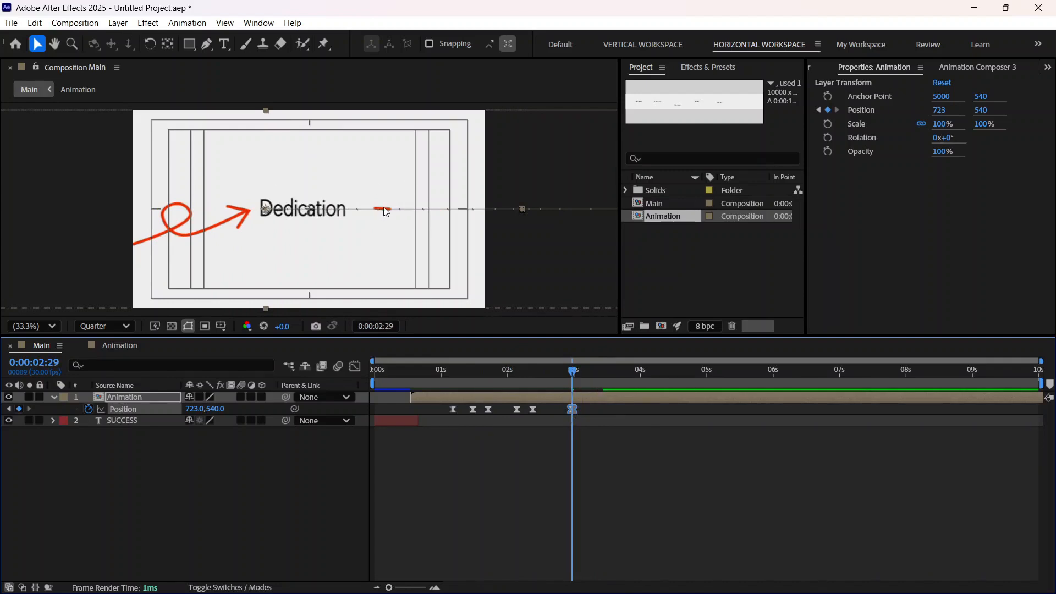
click(114, 345)
click(134, 421)
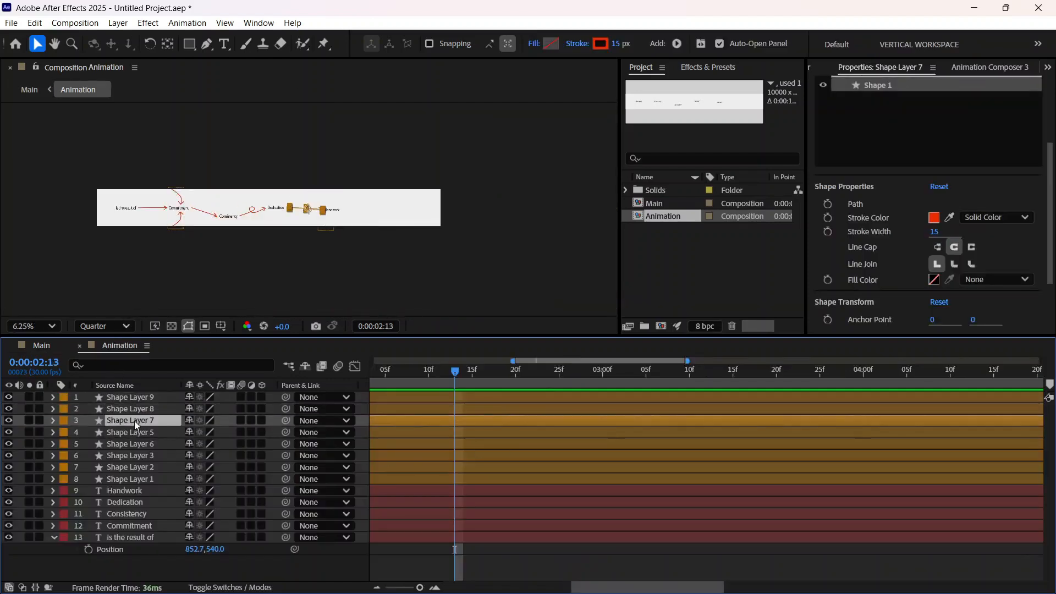
click(52, 420)
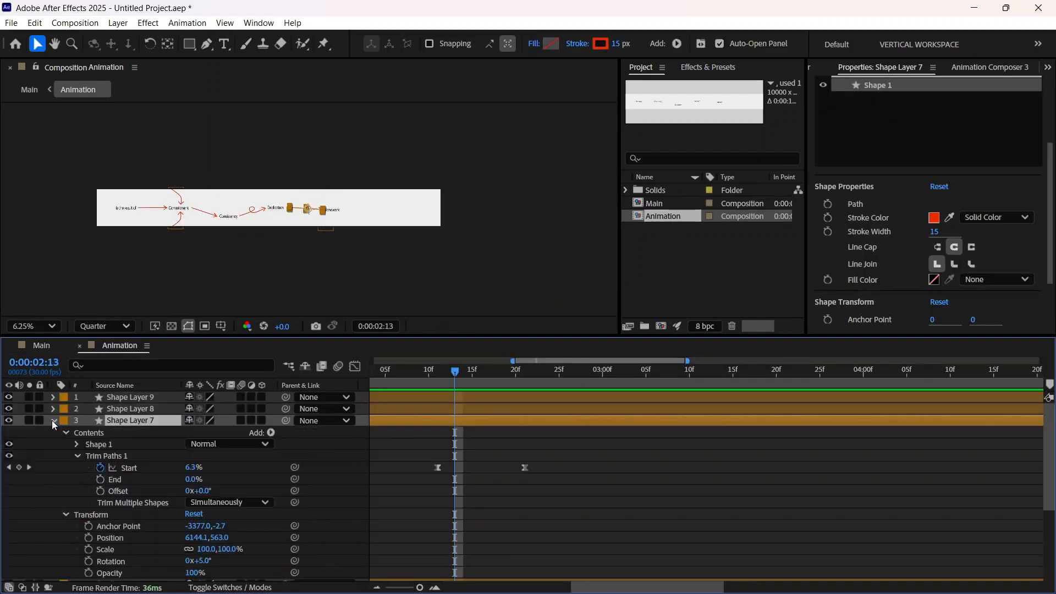
click(438, 468)
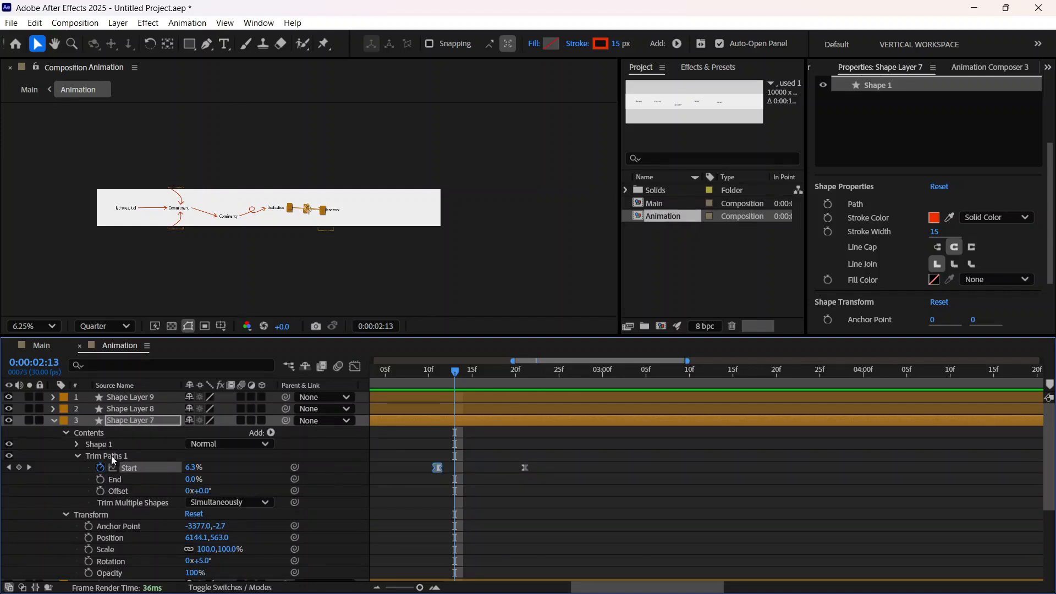
drag(568, 492, 385, 434)
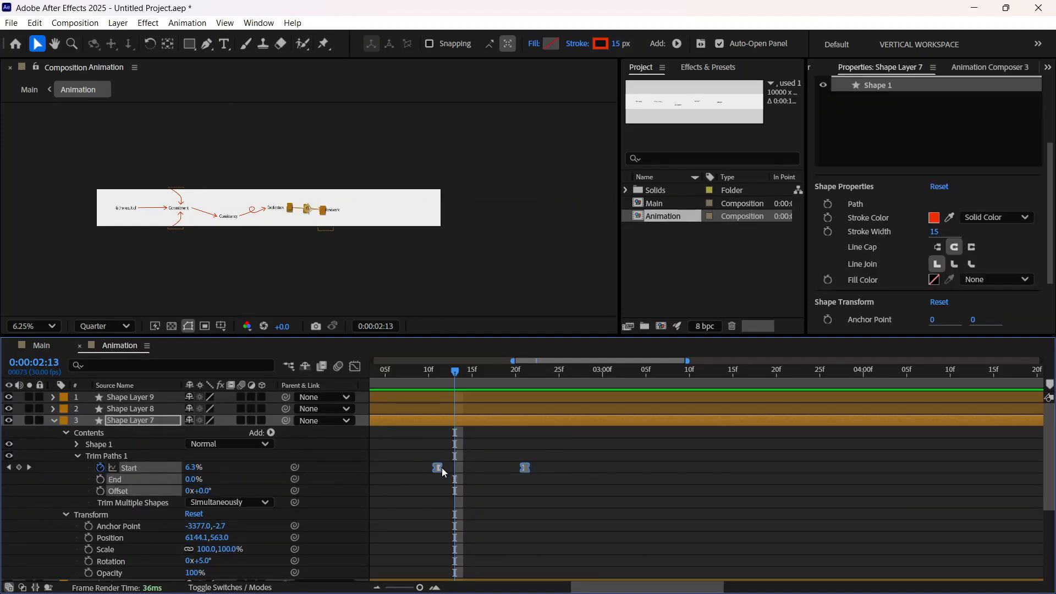
drag(439, 472, 467, 471)
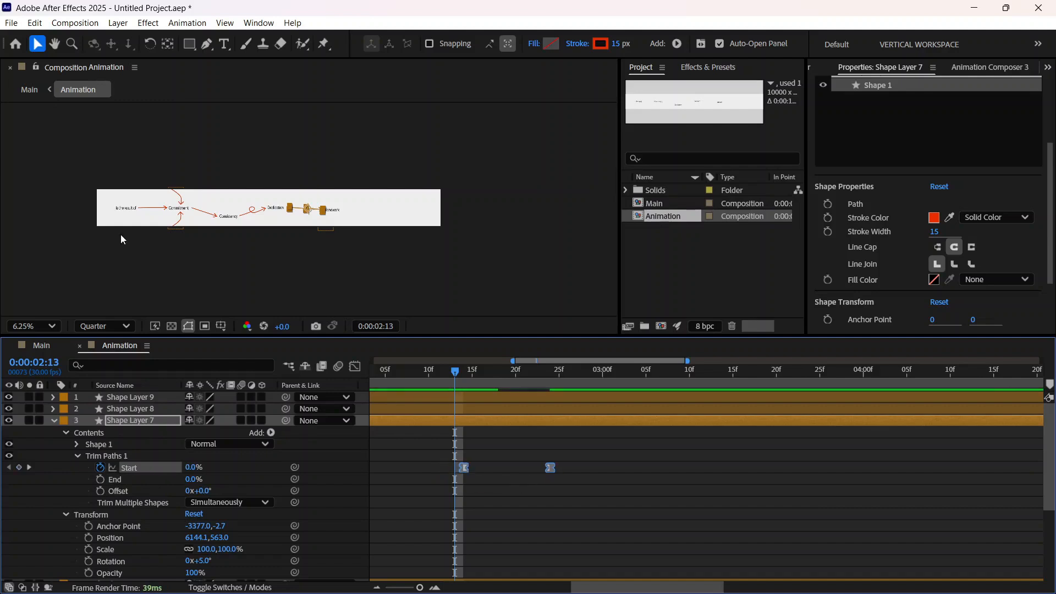
Step: Delay Shape Layer 7's Start keyframes further to about 0:00:02:18 so the Dedication arrow starts drawing at 0:00:03:04 in Main
click(42, 345)
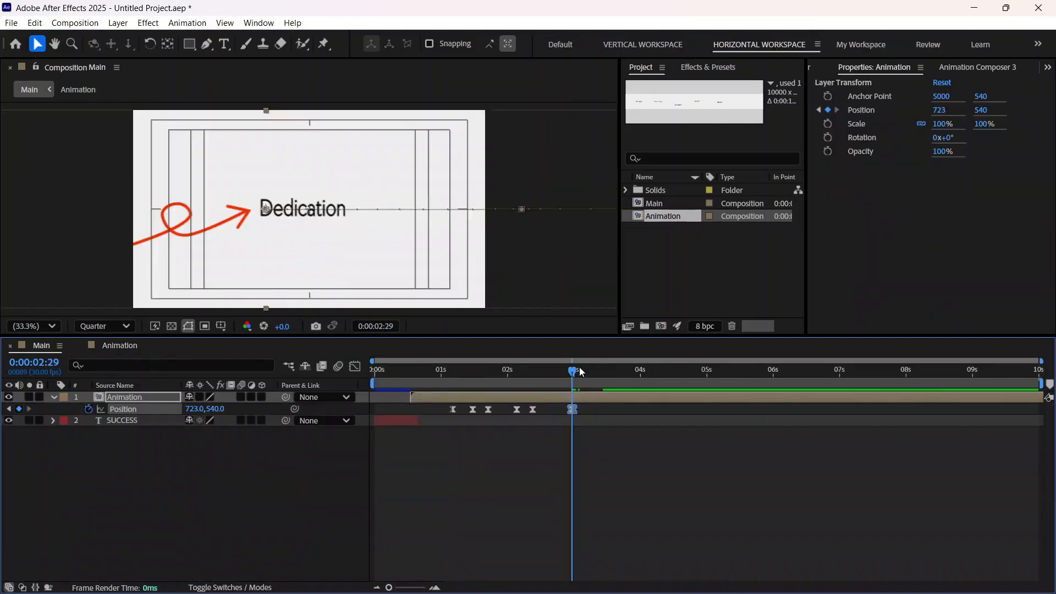
mouse_move(572, 378)
mouse_down()
mouse_move(603, 373)
mouse_move(563, 375)
mouse_move(583, 372)
mouse_up()
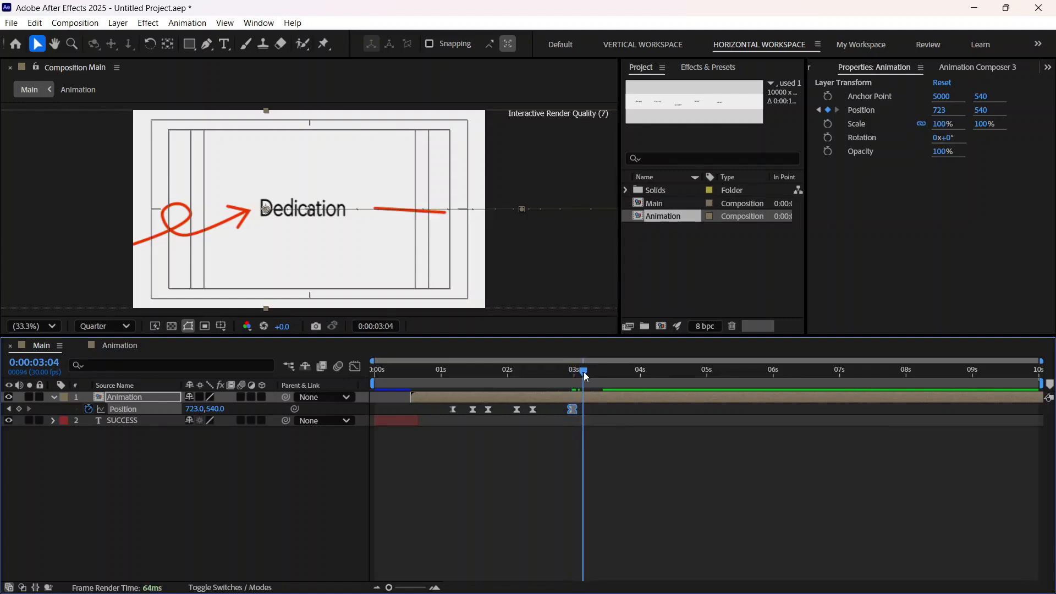
click(117, 346)
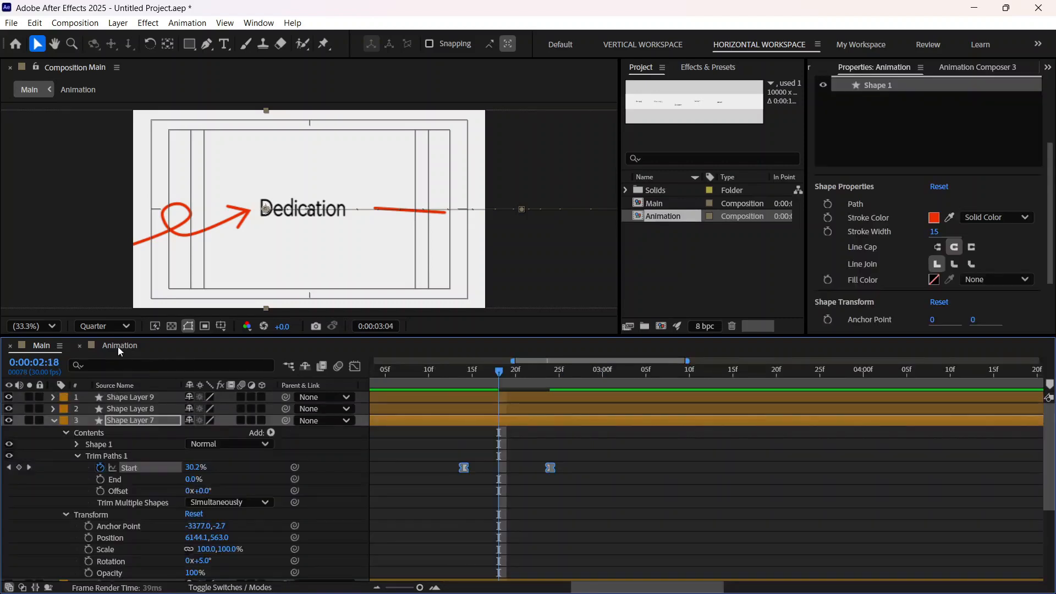
drag(463, 469, 481, 469)
click(44, 345)
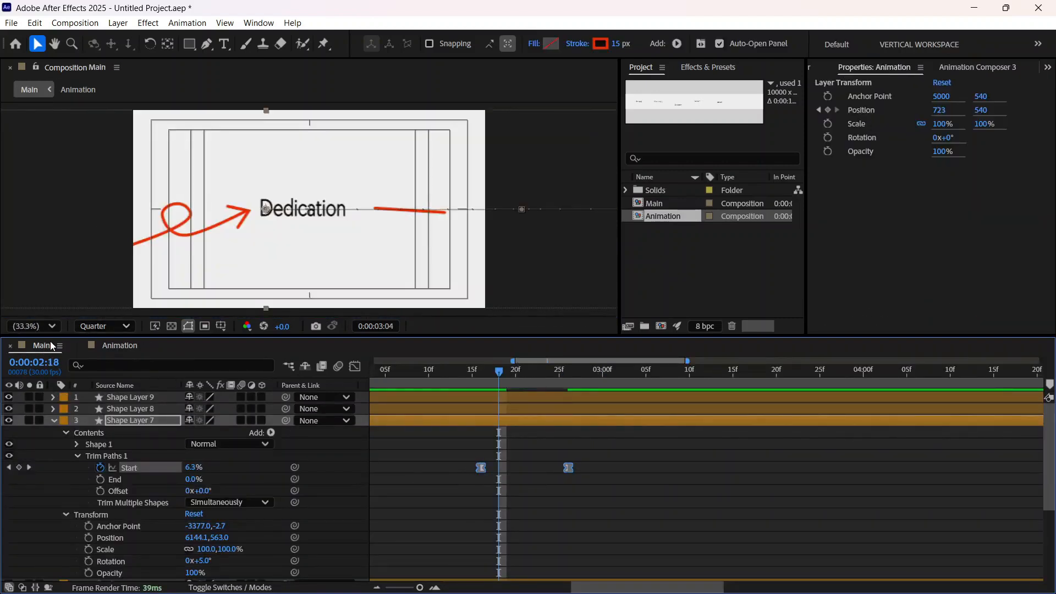
click(114, 348)
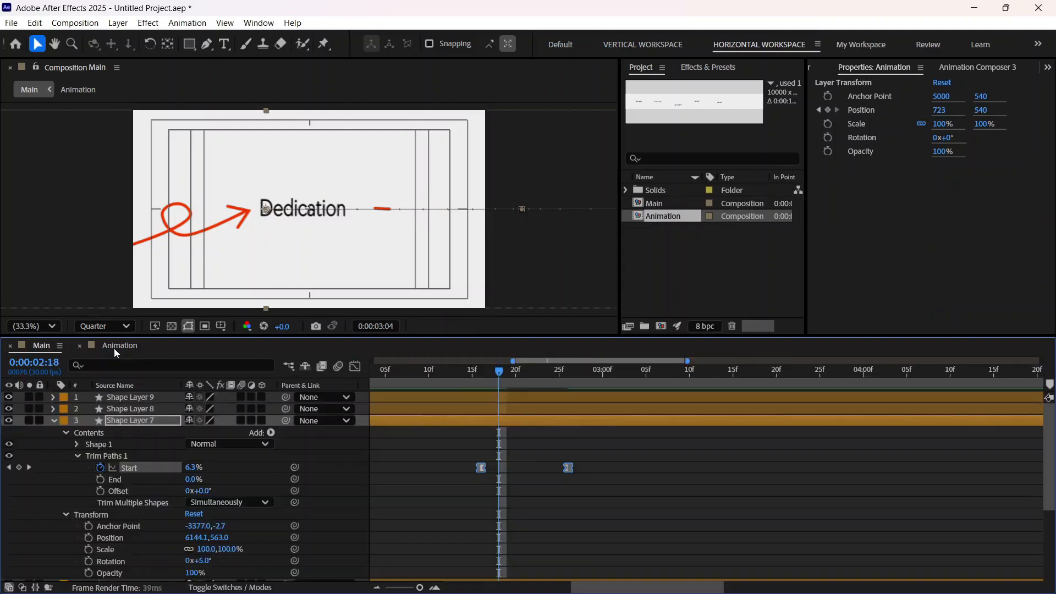
drag(488, 469, 507, 469)
click(44, 346)
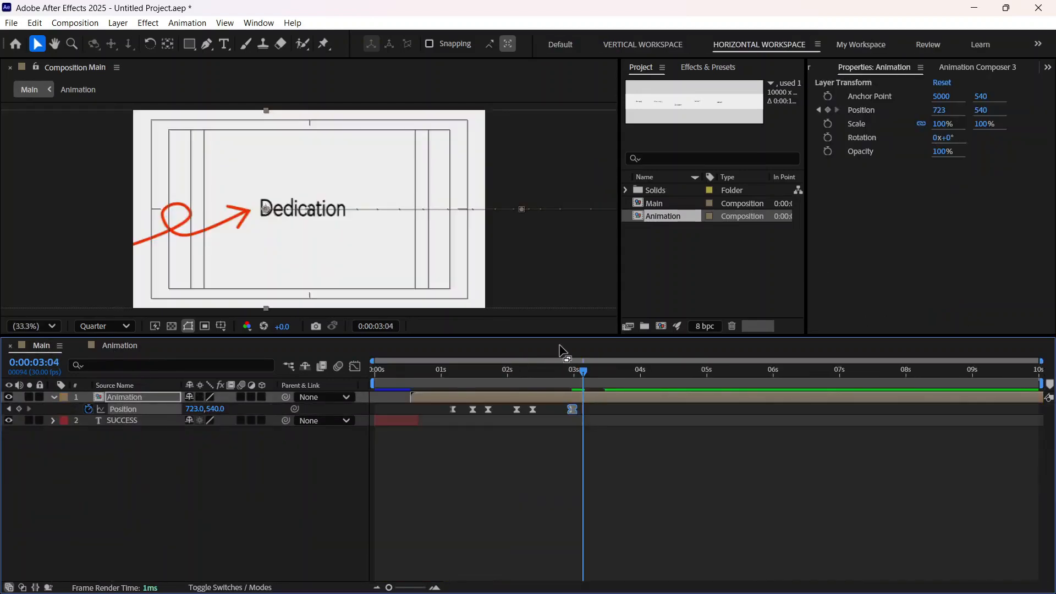
Step: Add a Position hold keyframe on the Animation layer at 0:00:03:04 and keyframe X at -840 at 0:00:04:04 to centre Handwork
mouse_move(583, 376)
mouse_down()
mouse_move(592, 371)
mouse_move(583, 372)
mouse_up()
click(19, 409)
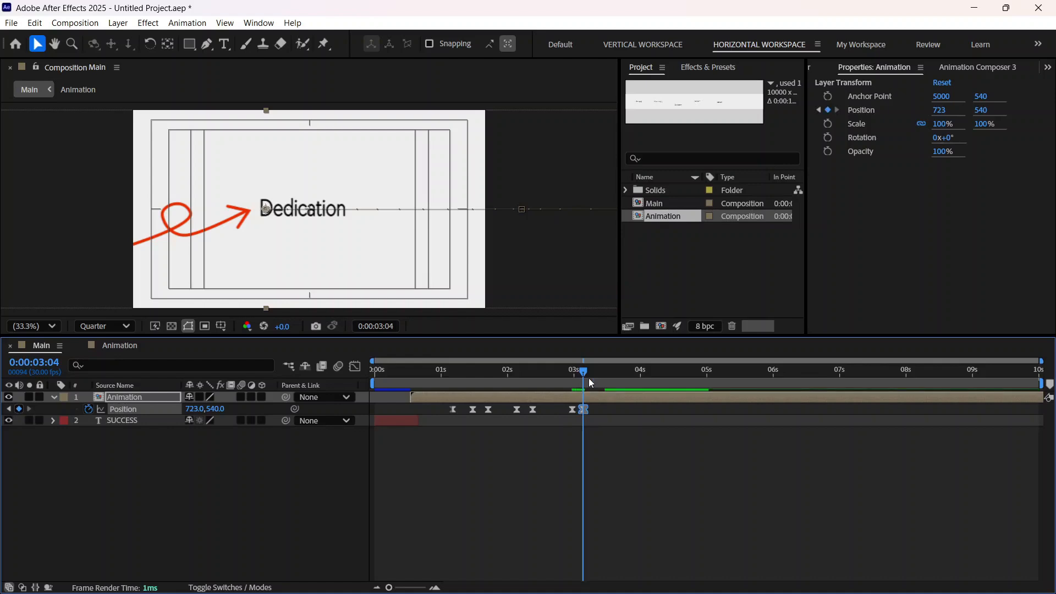
drag(589, 379, 649, 380)
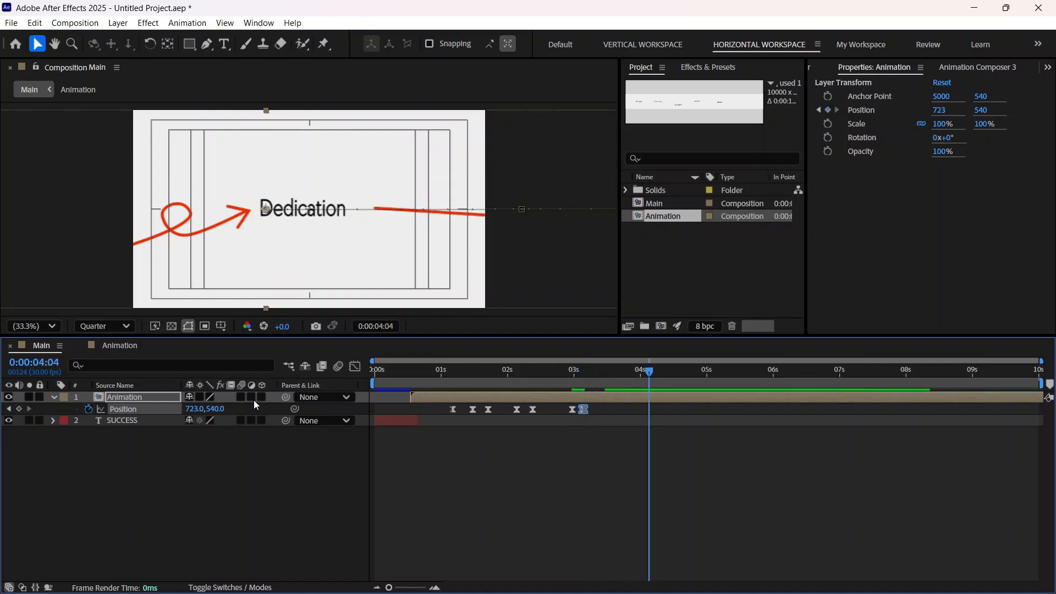
drag(192, 408, 3, 411)
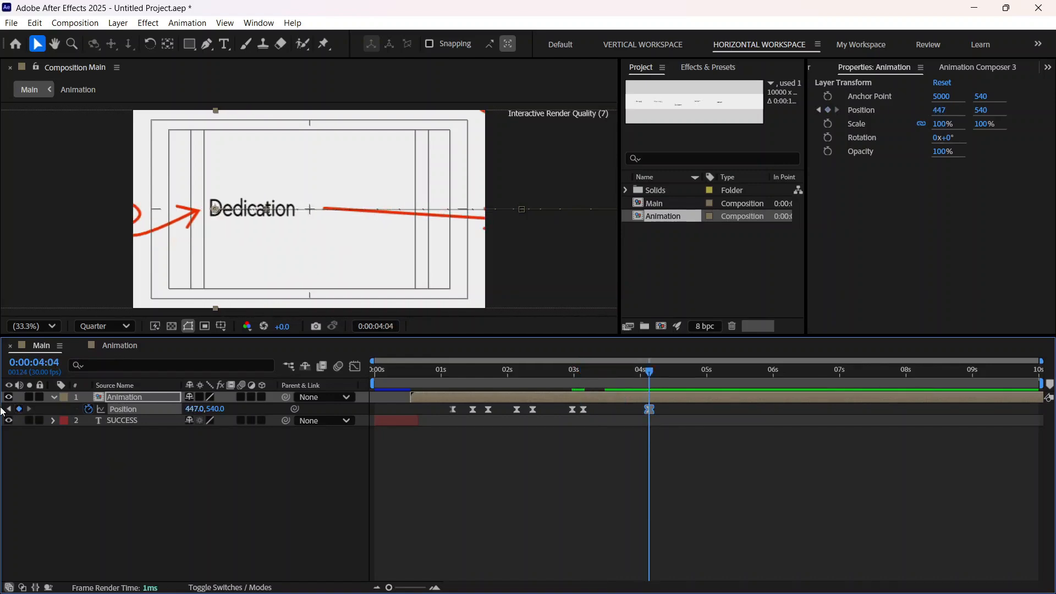
click(189, 408)
text(170)
key(Return)
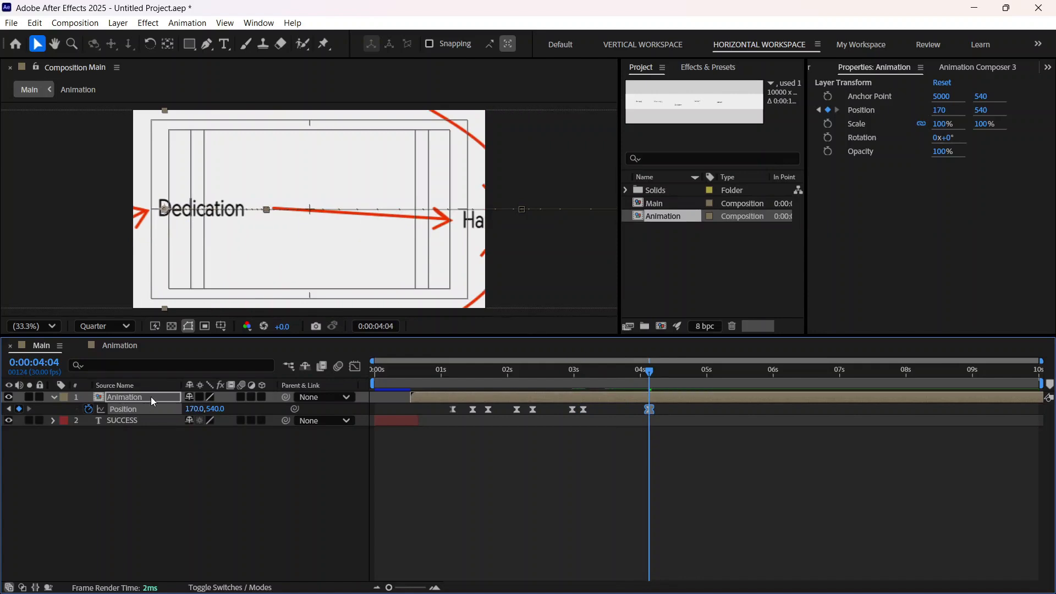
drag(194, 409, 3, 403)
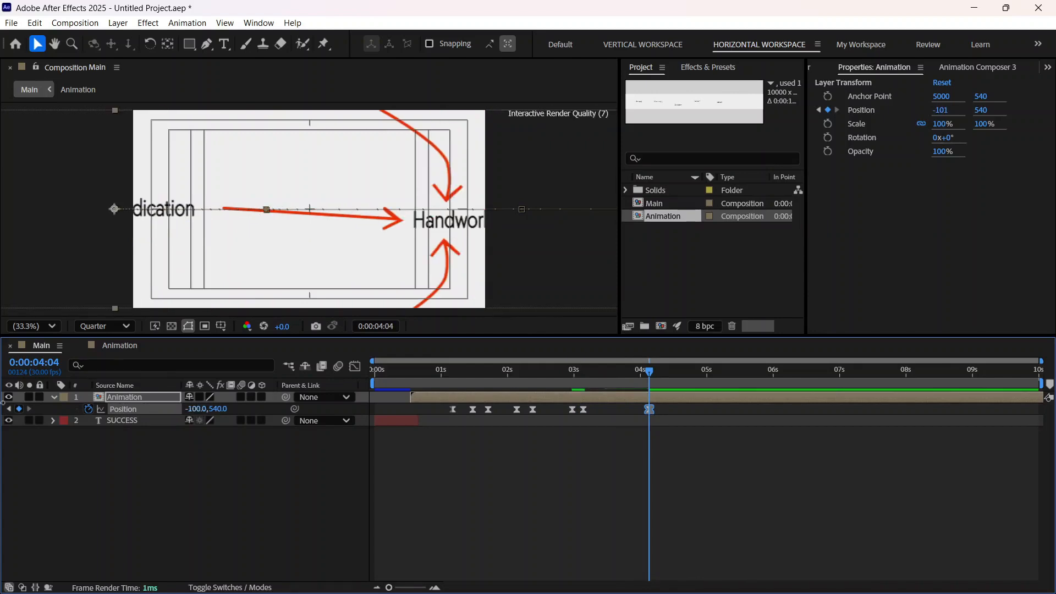
drag(198, 409, 3, 408)
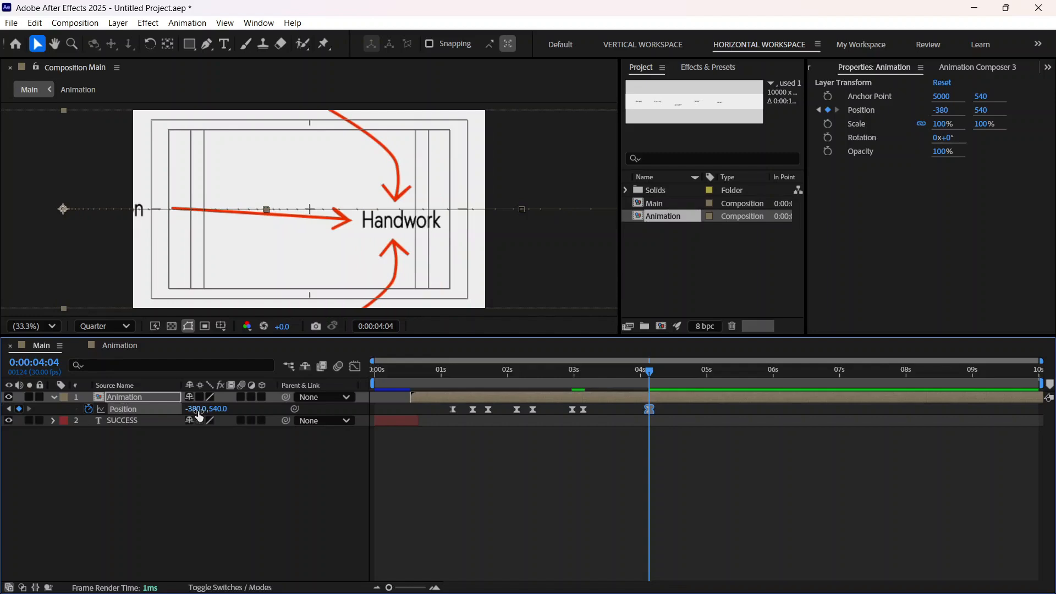
drag(199, 417, 136, 424)
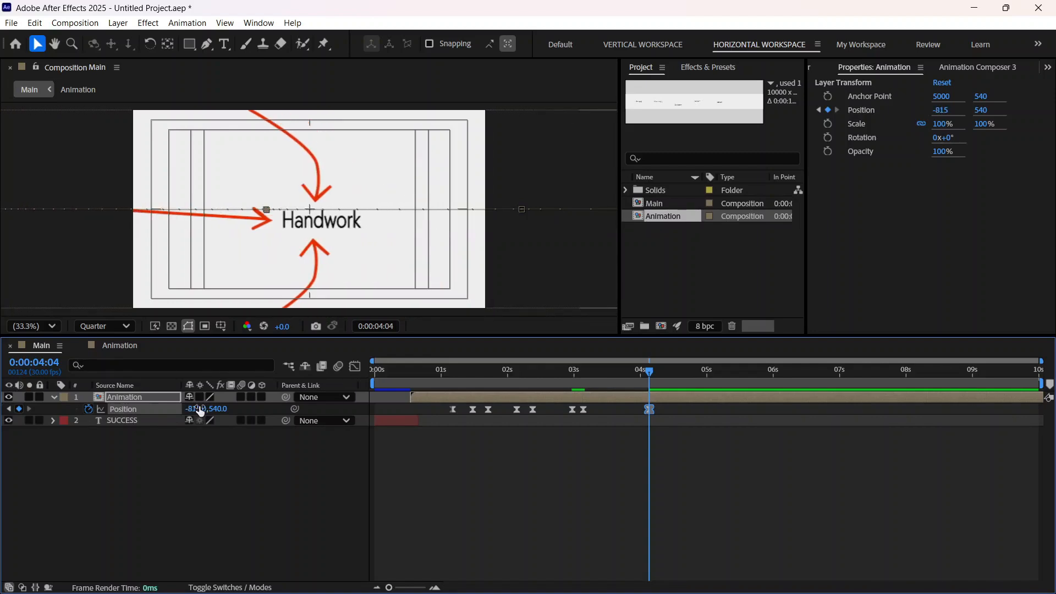
drag(200, 411, 181, 410)
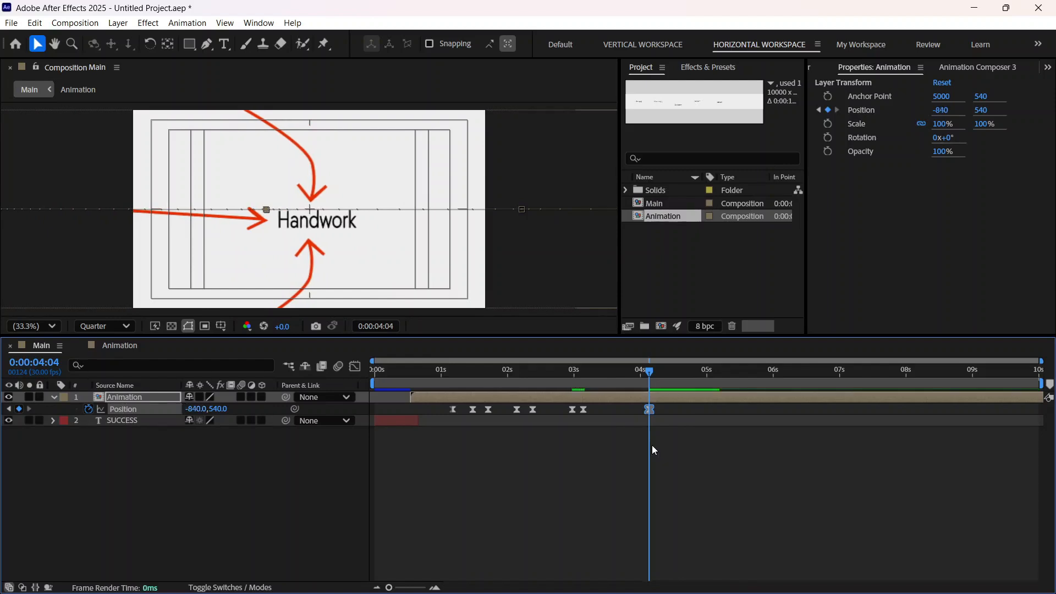
Step: Preview the pan to Handwork and move the last Position keyframe earlier to 0:00:03:16
drag(635, 375, 564, 389)
key(space)
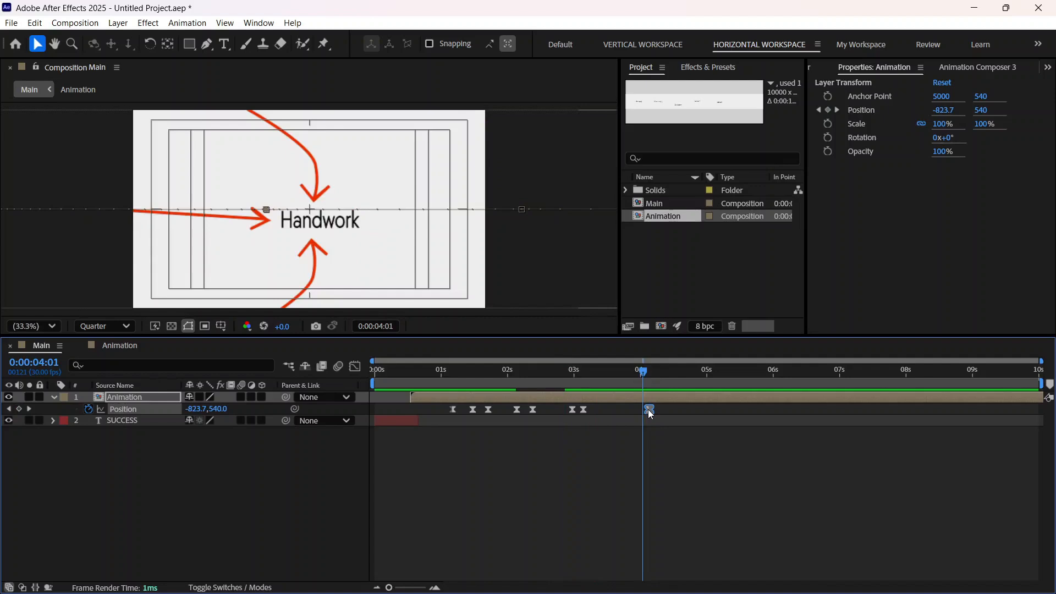
drag(648, 411, 616, 410)
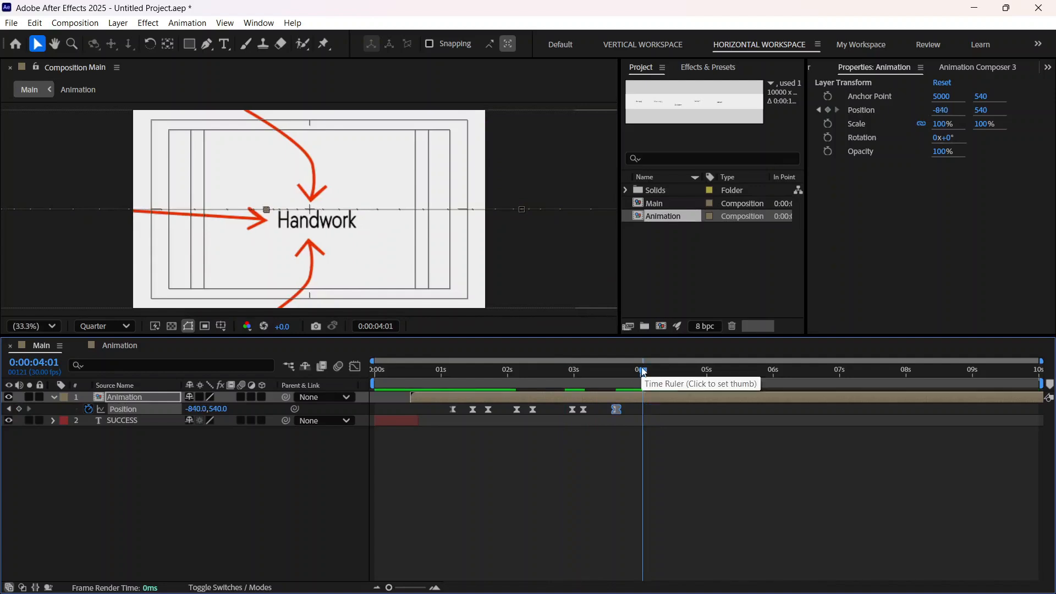
drag(643, 371, 570, 383)
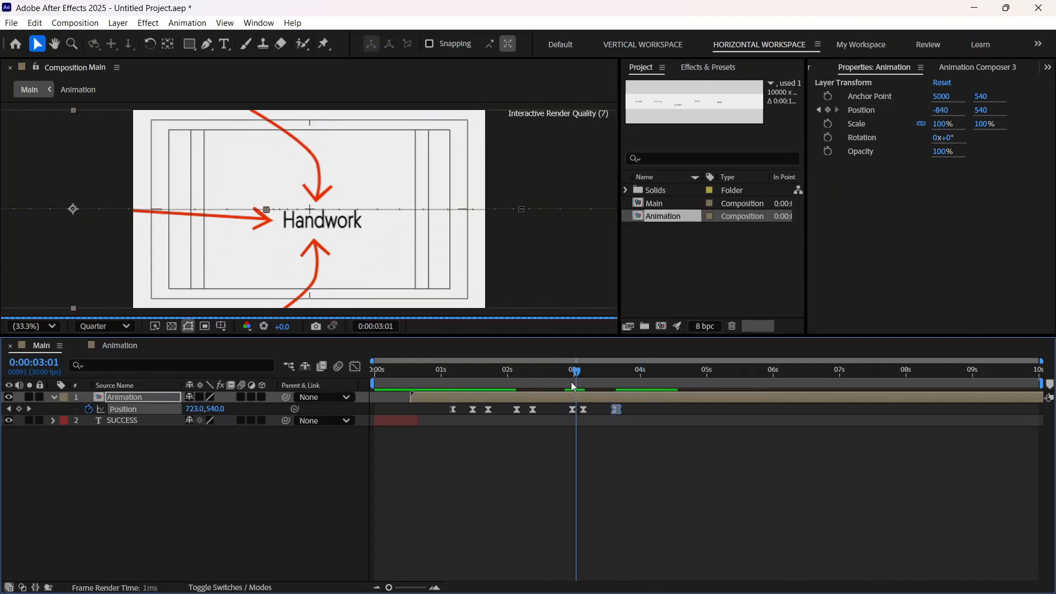
mouse_move(574, 386)
mouse_down()
mouse_move(636, 373)
mouse_move(566, 386)
mouse_up()
key(space)
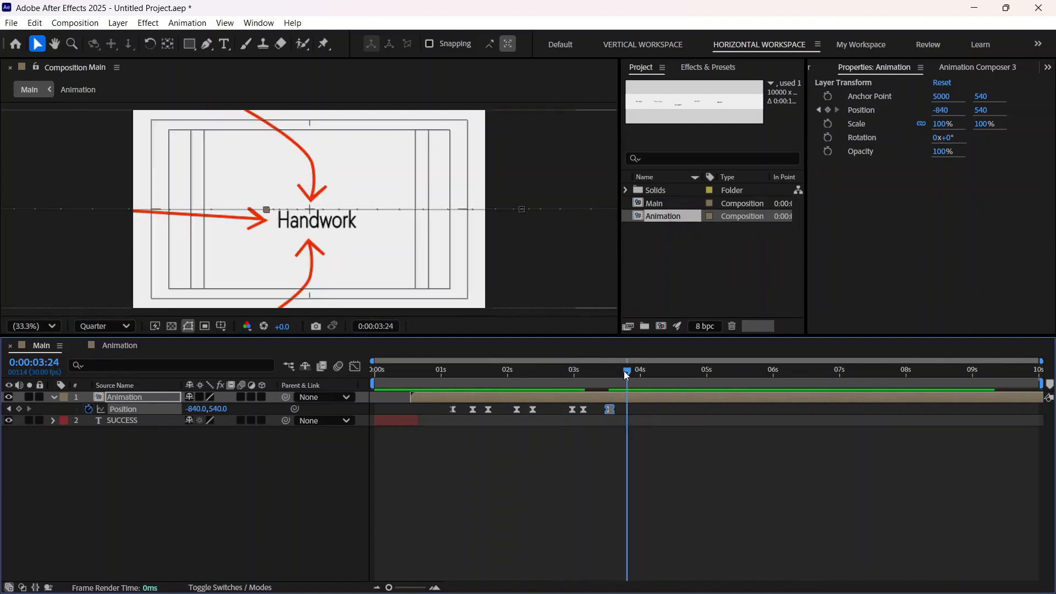
drag(624, 371, 96, 443)
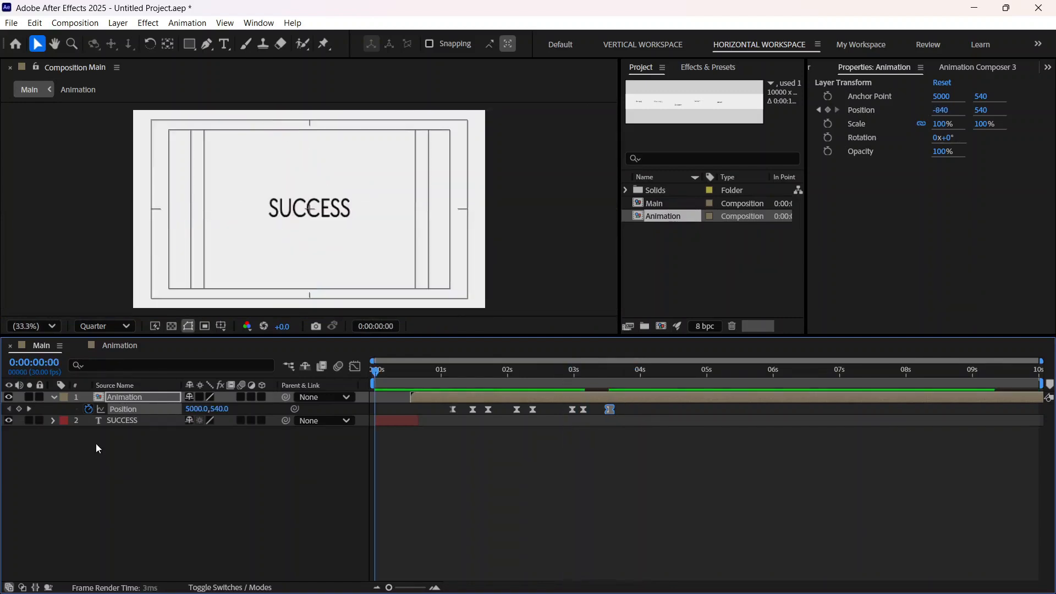
Step: Preview the Main composition from the start and check the Handwork arrows at 0:00:03:16
key(space)
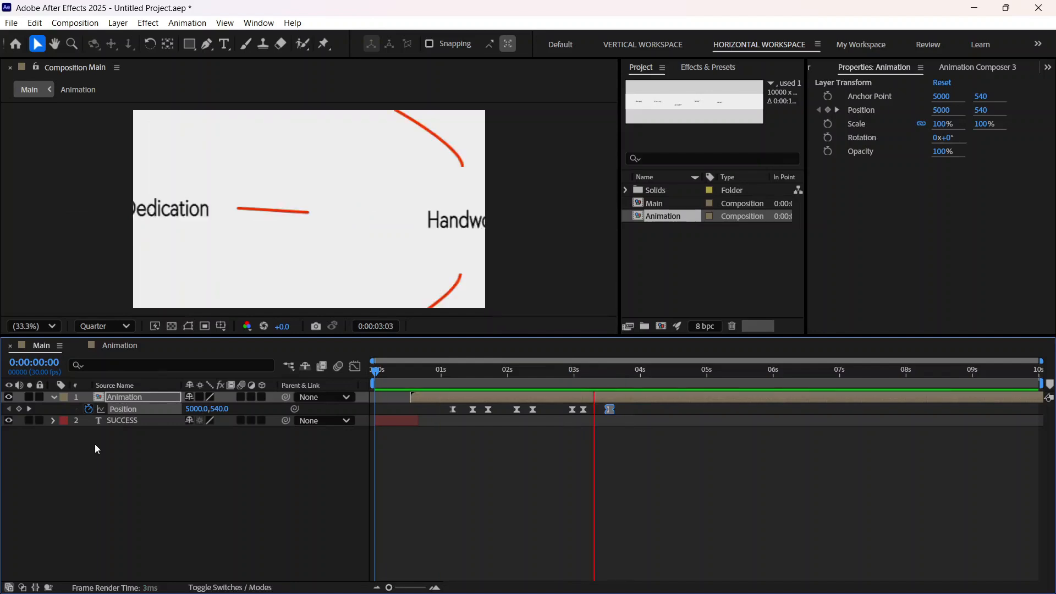
key(space)
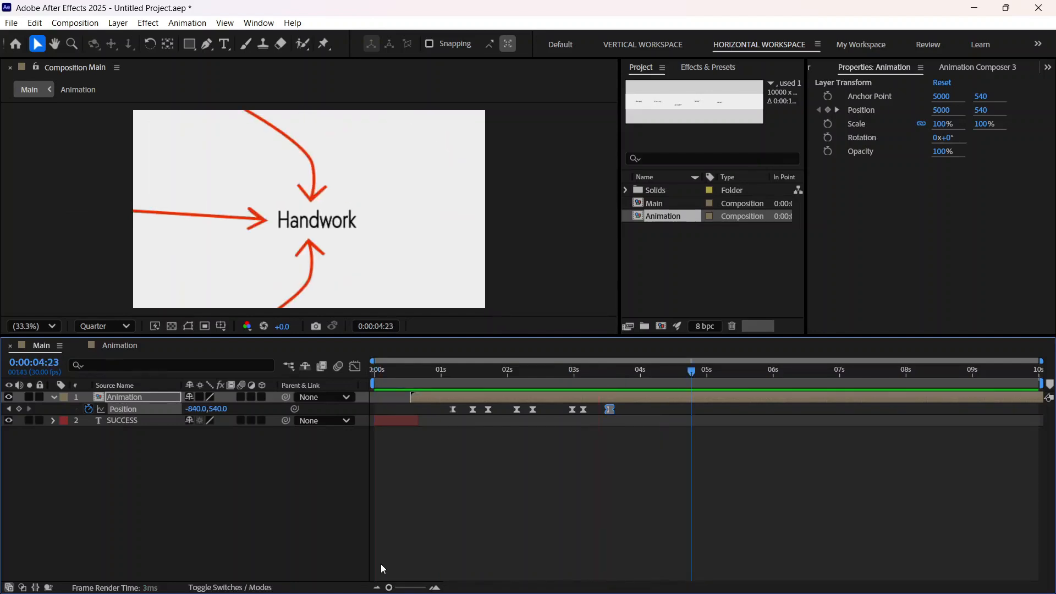
drag(544, 372, 609, 409)
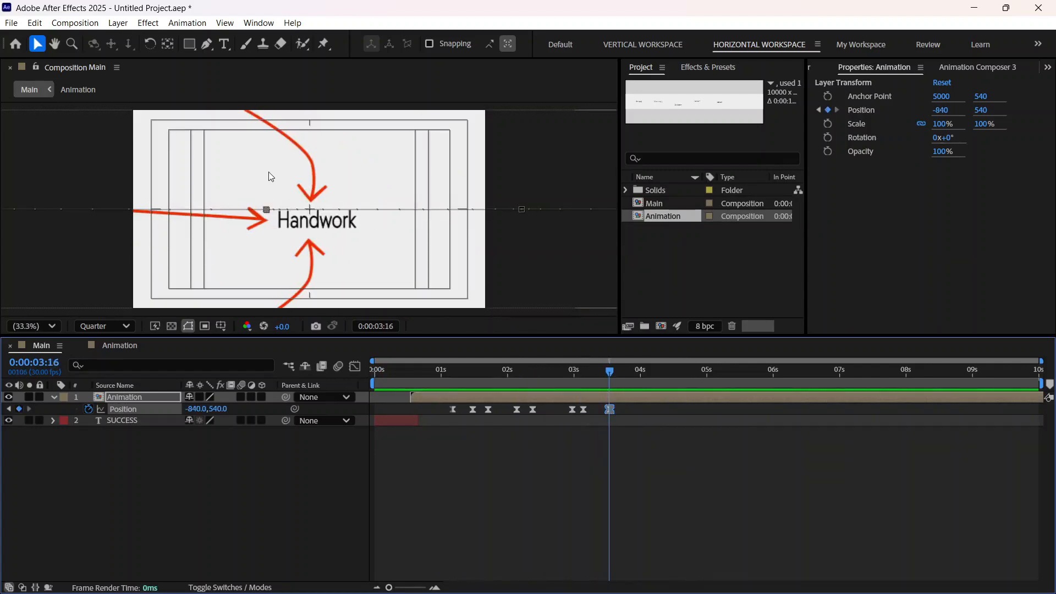
Step: Collapse Shape Layer 7 in the Animation composition and examine the draw-on of the arrows around Handwork from 0:00:02:13 to 0:00:02:24
click(114, 345)
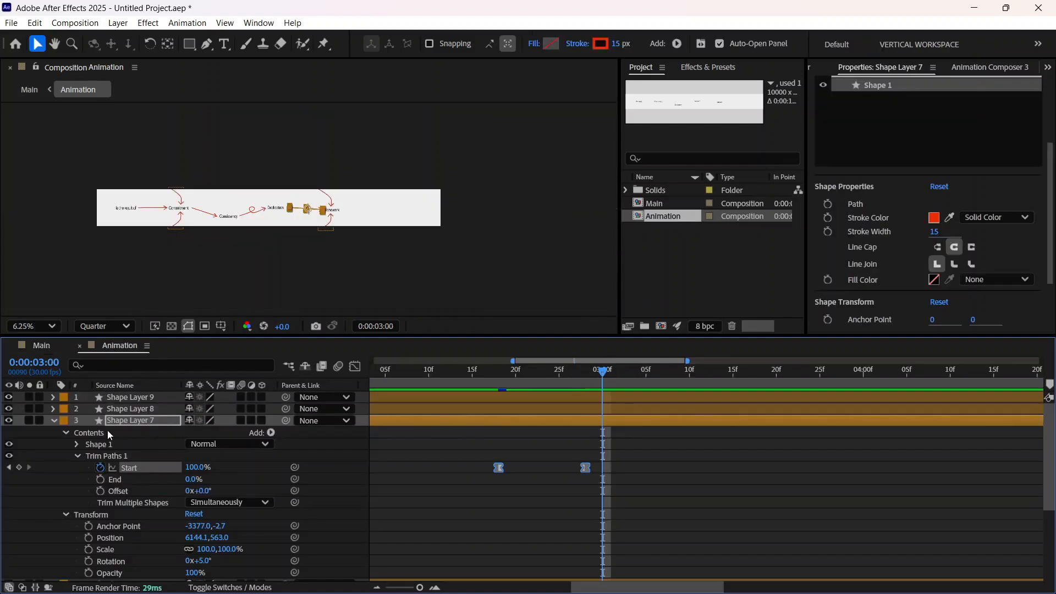
click(54, 420)
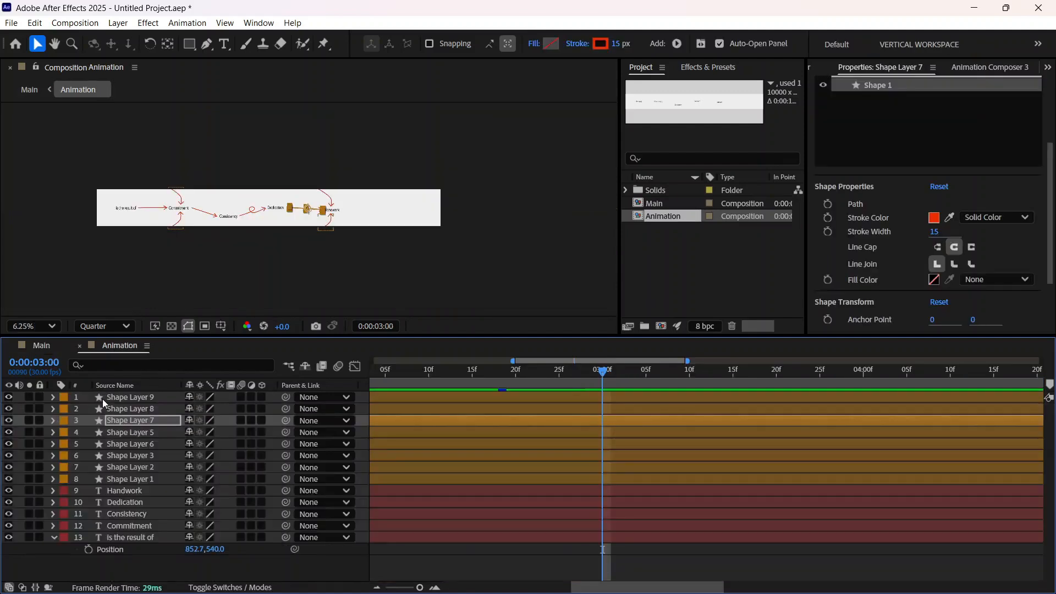
drag(602, 370, 477, 454)
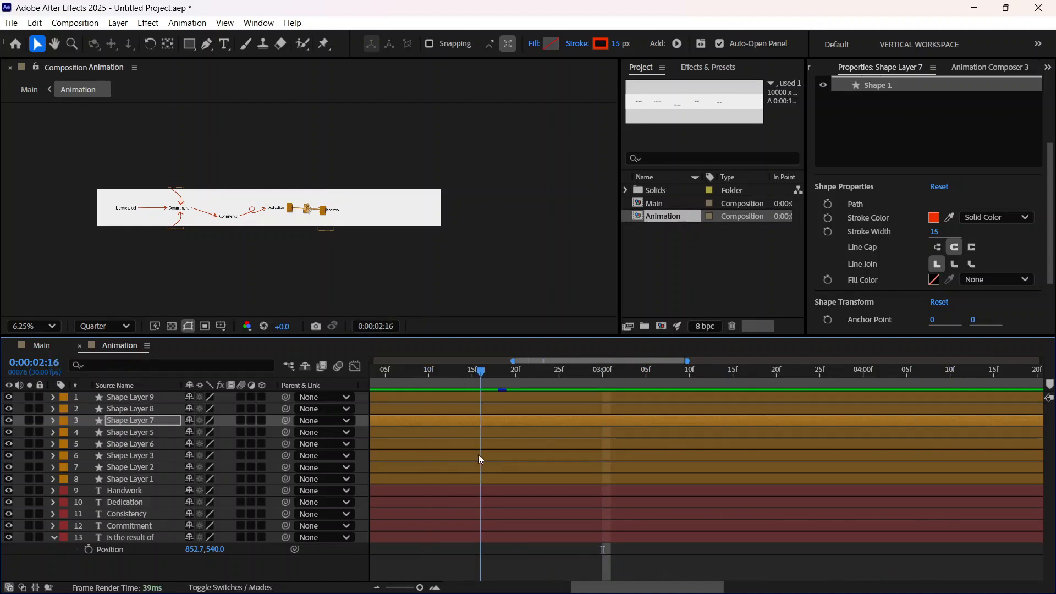
click(52, 397)
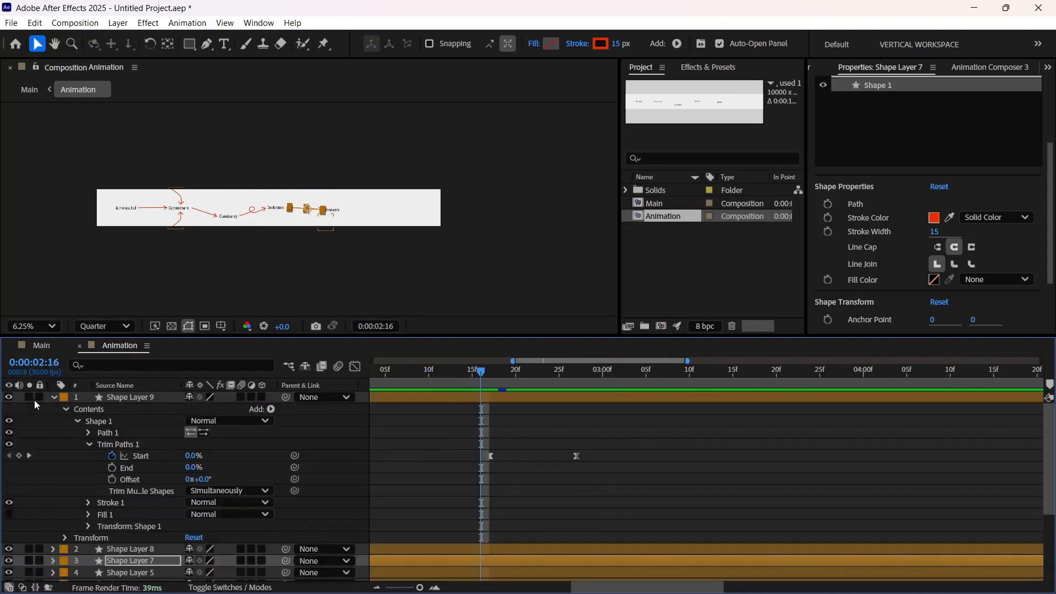
click(55, 397)
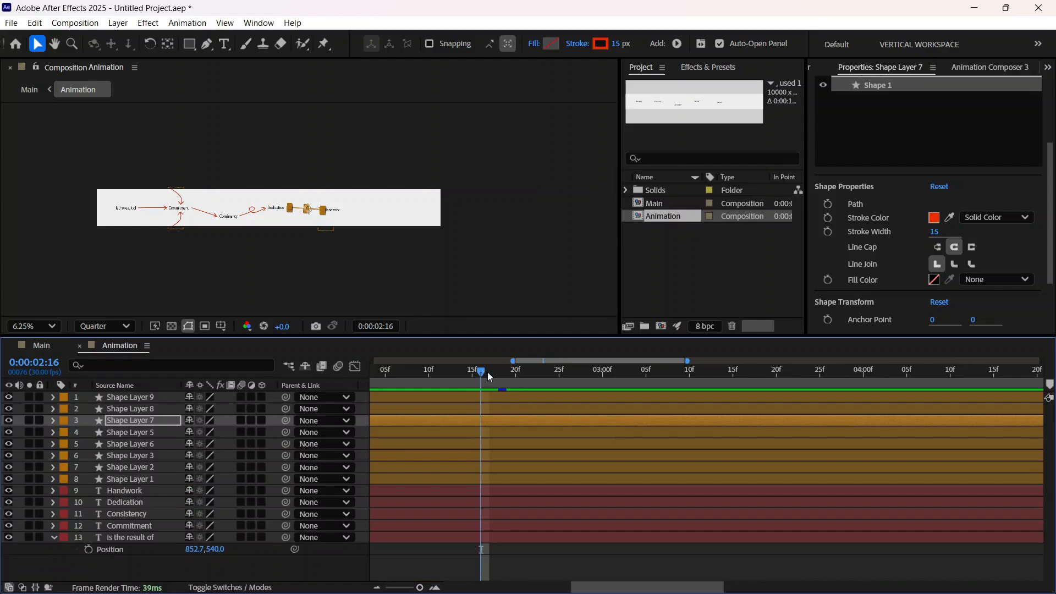
mouse_move(487, 371)
mouse_down()
mouse_move(534, 374)
mouse_move(505, 378)
mouse_up()
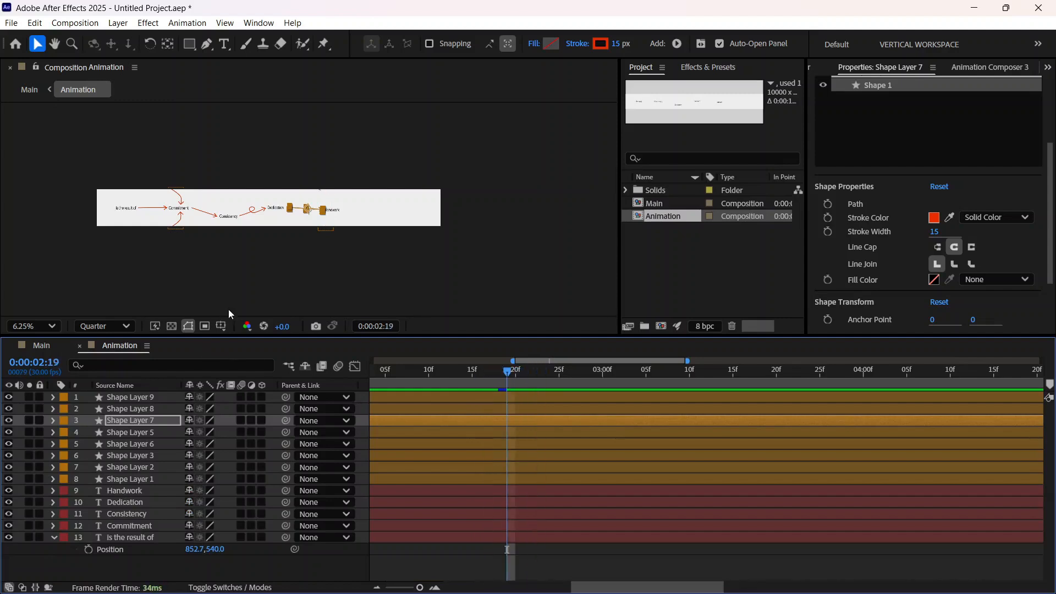
scroll(297, 259, up, 2)
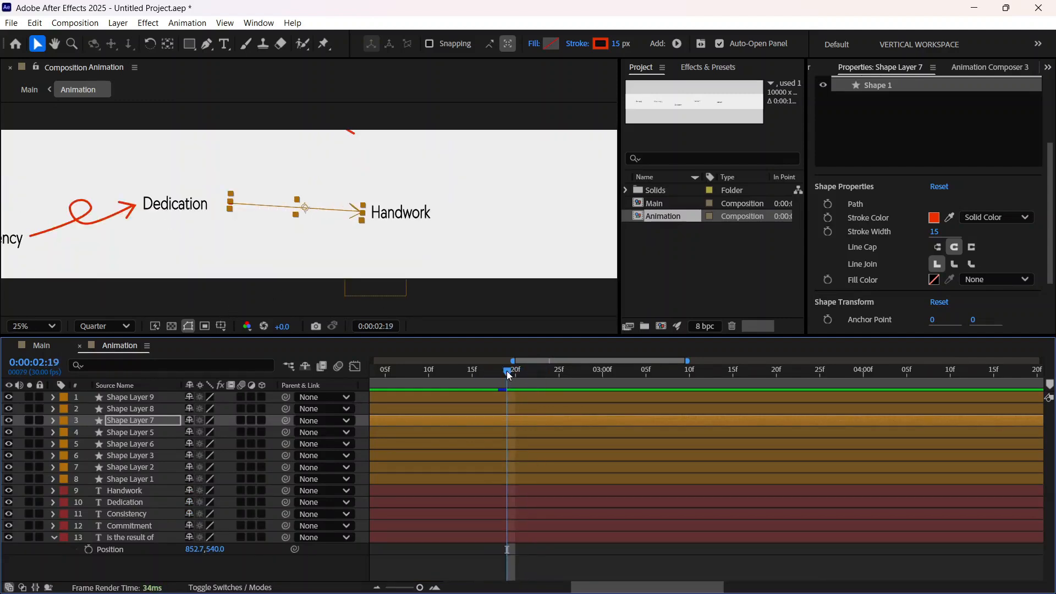
drag(508, 376, 455, 385)
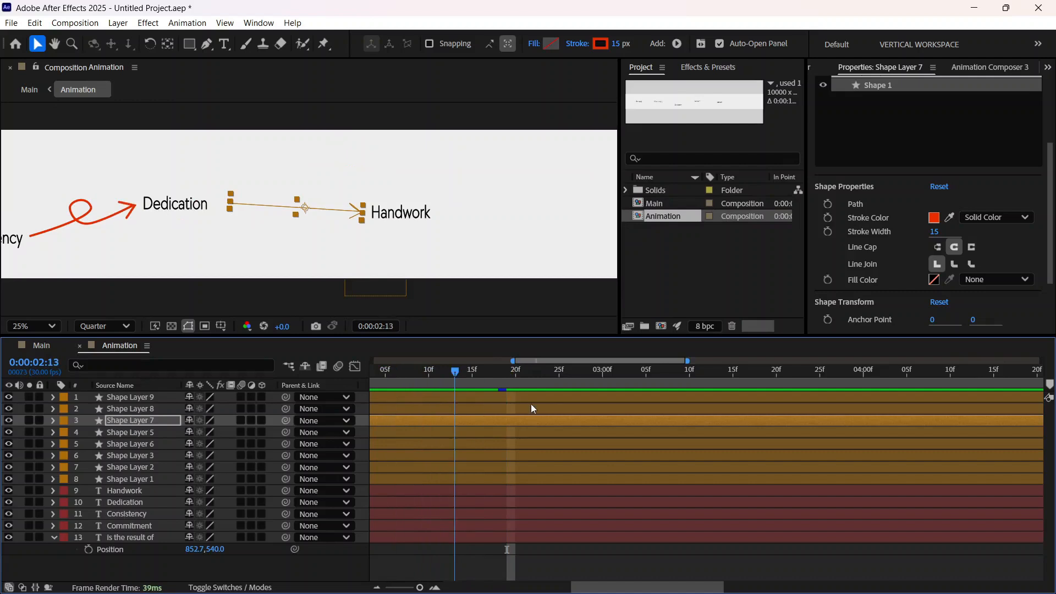
mouse_move(532, 408)
mouse_down()
mouse_move(580, 405)
mouse_move(521, 422)
mouse_move(549, 420)
mouse_up()
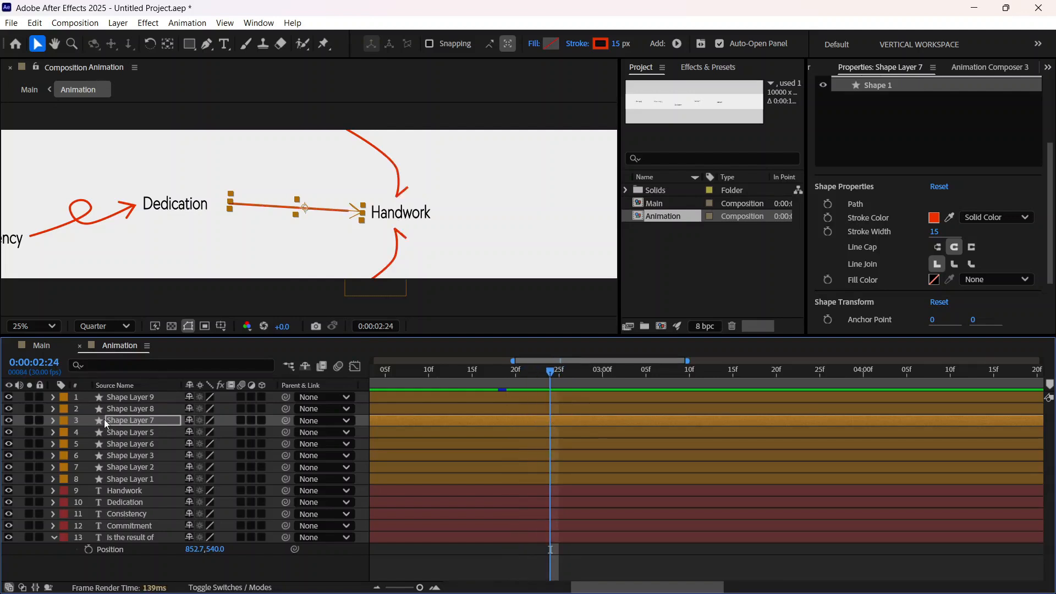
Step: Delay Shape Layer 8's Trim Paths Start keyframes to begin at 0:00:02:24
click(53, 412)
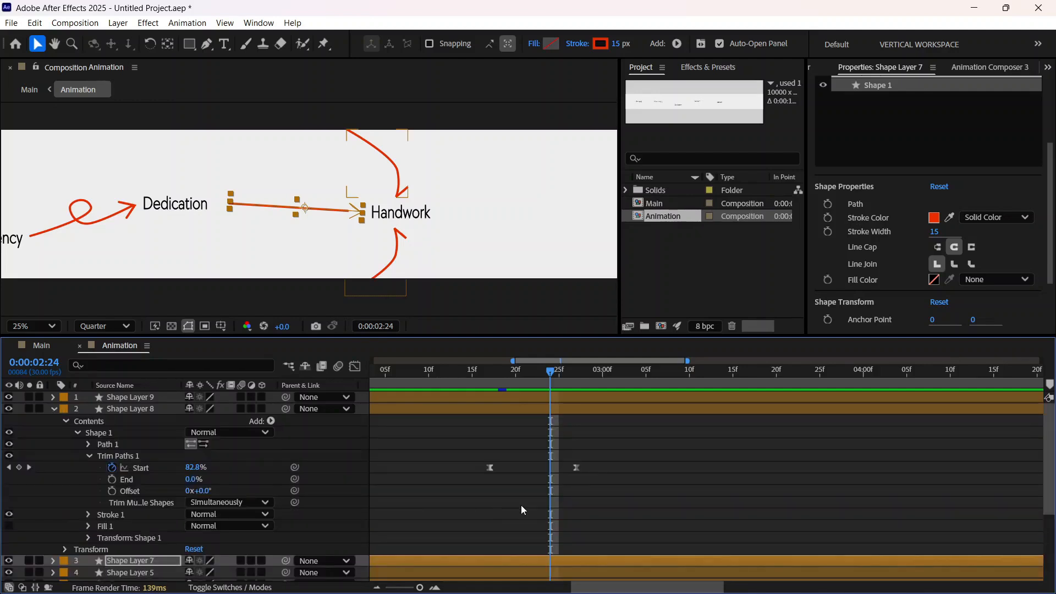
drag(662, 504, 415, 430)
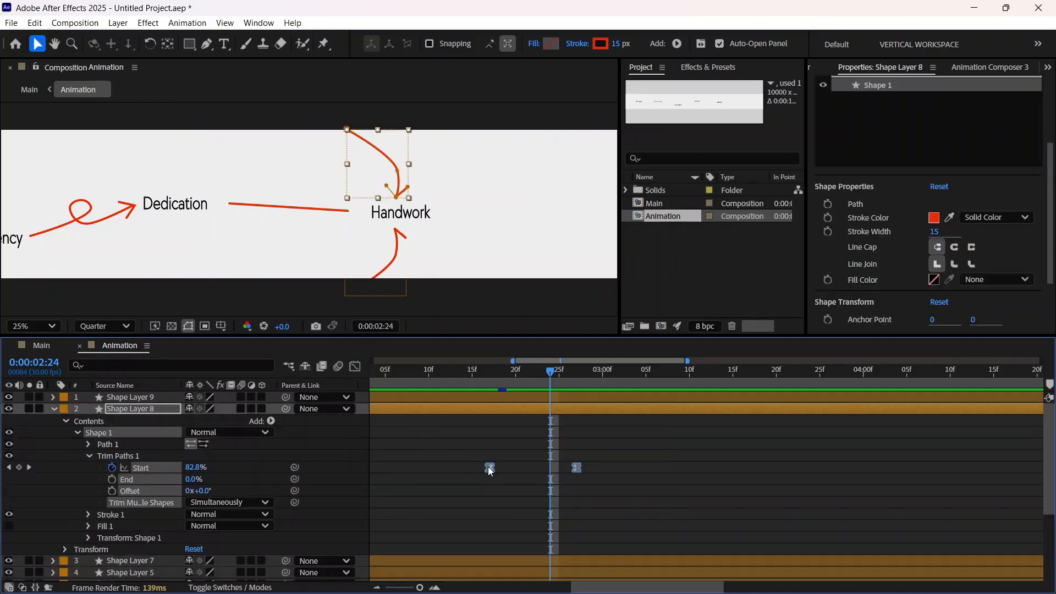
drag(490, 467, 565, 467)
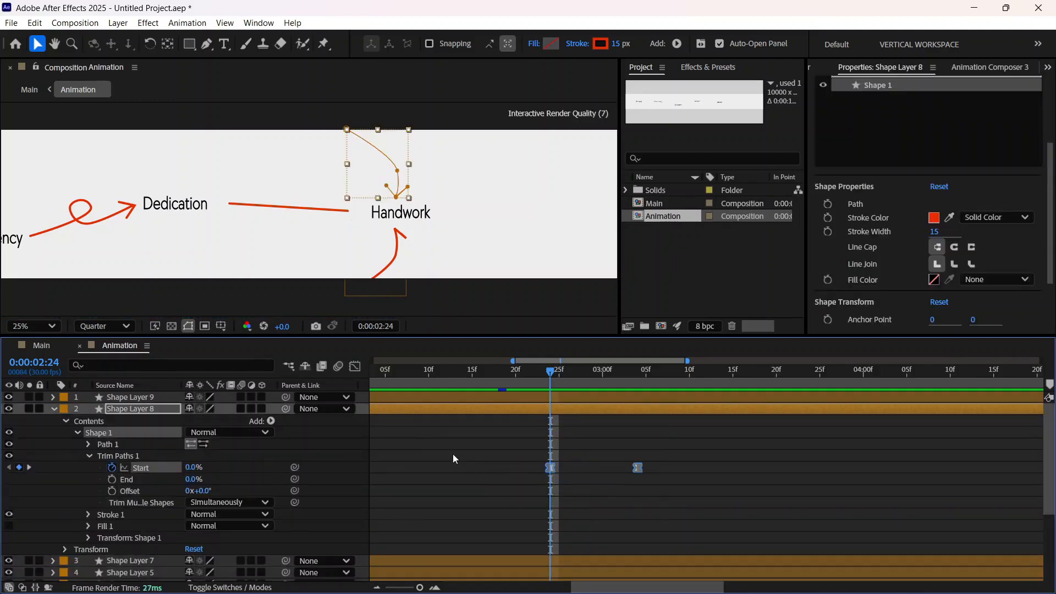
Step: Collapse the properties of all layers in the Animation composition and clear the selection
key(ctrl+shift+a)
click(53, 397)
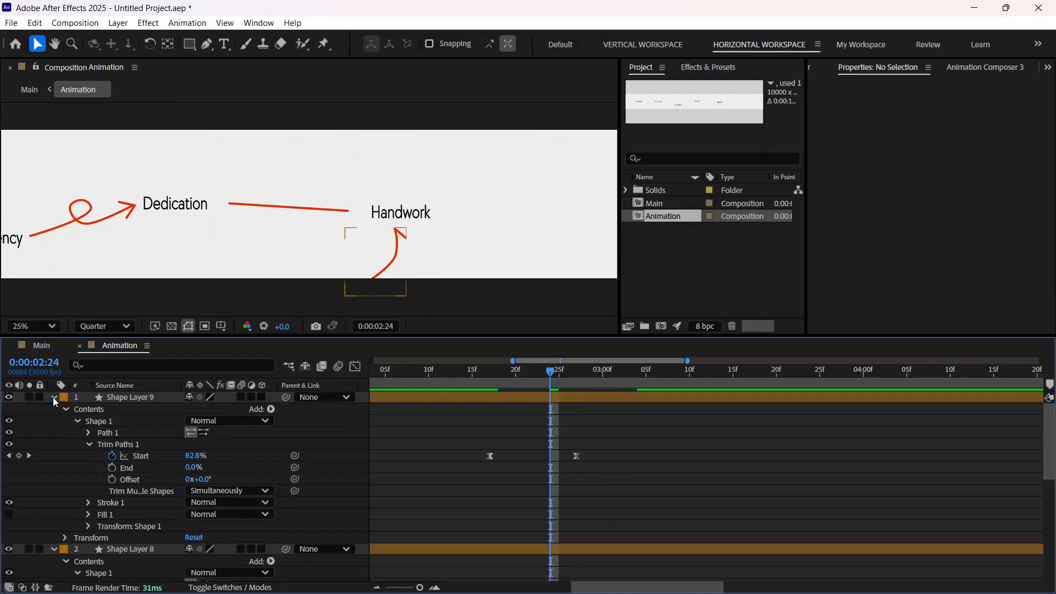
key(u)
key(u)
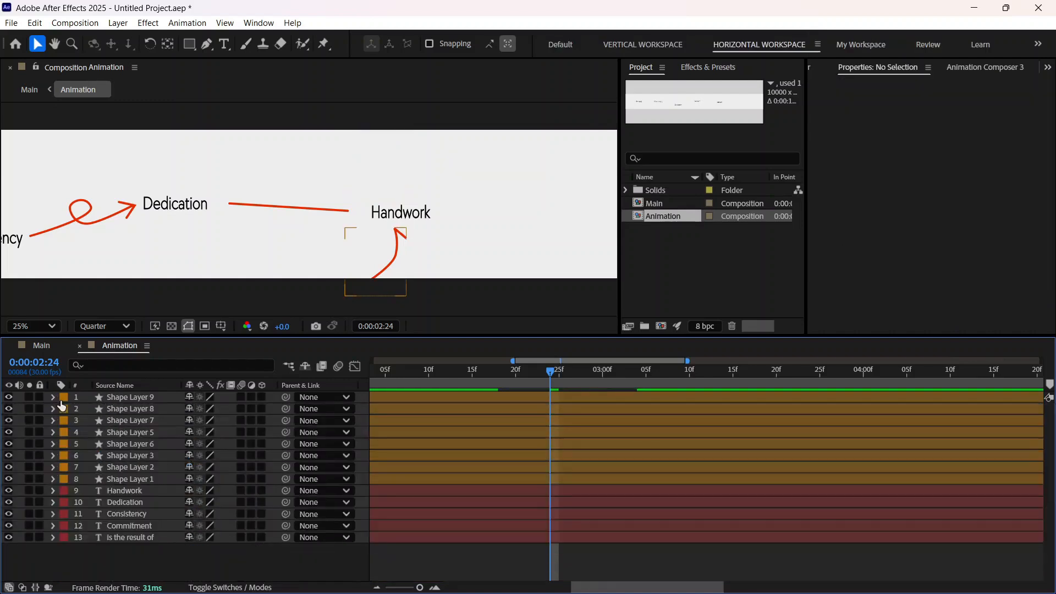
key(u)
click(128, 396)
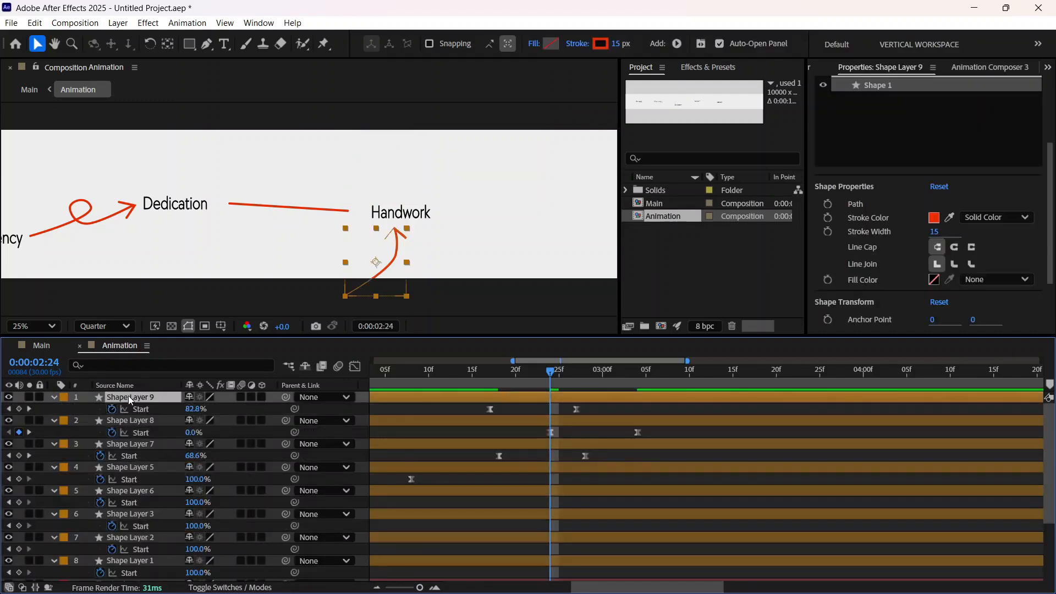
key(u)
key(u)
key(u)
key(ctrl+a)
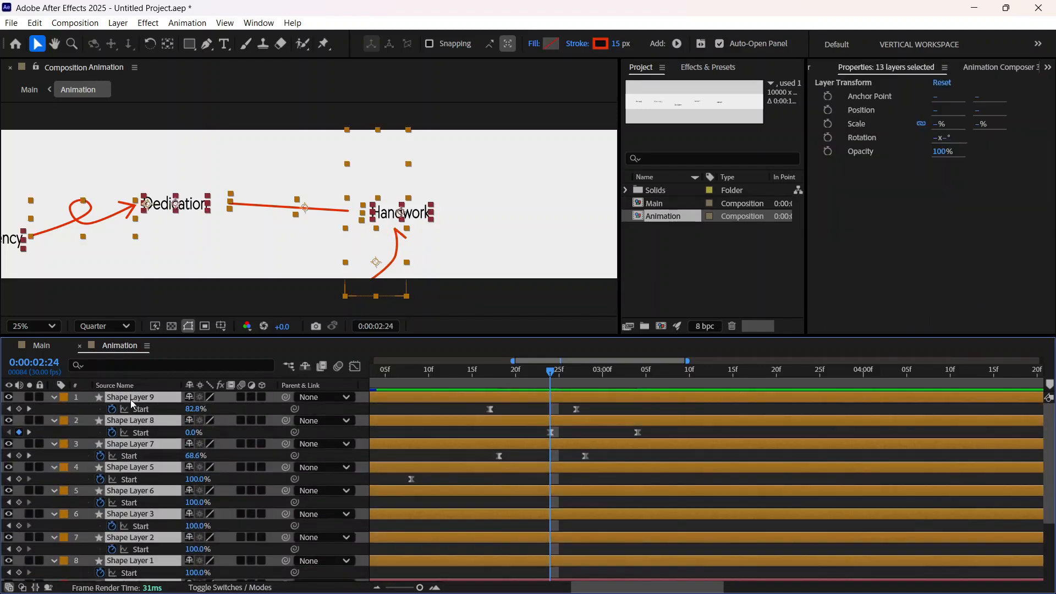
key(u)
click(149, 559)
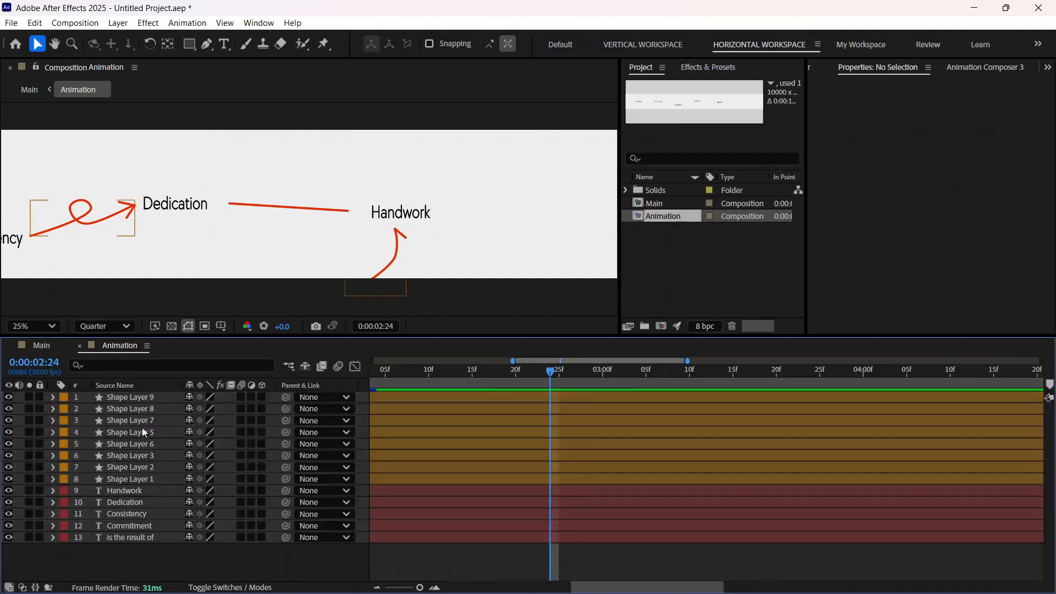
Step: Delay Shape Layer 9's Trim Paths Start keyframes to begin at 0:00:02:24 and check the draw-on of the arrow below Handwork
click(141, 397)
key(u)
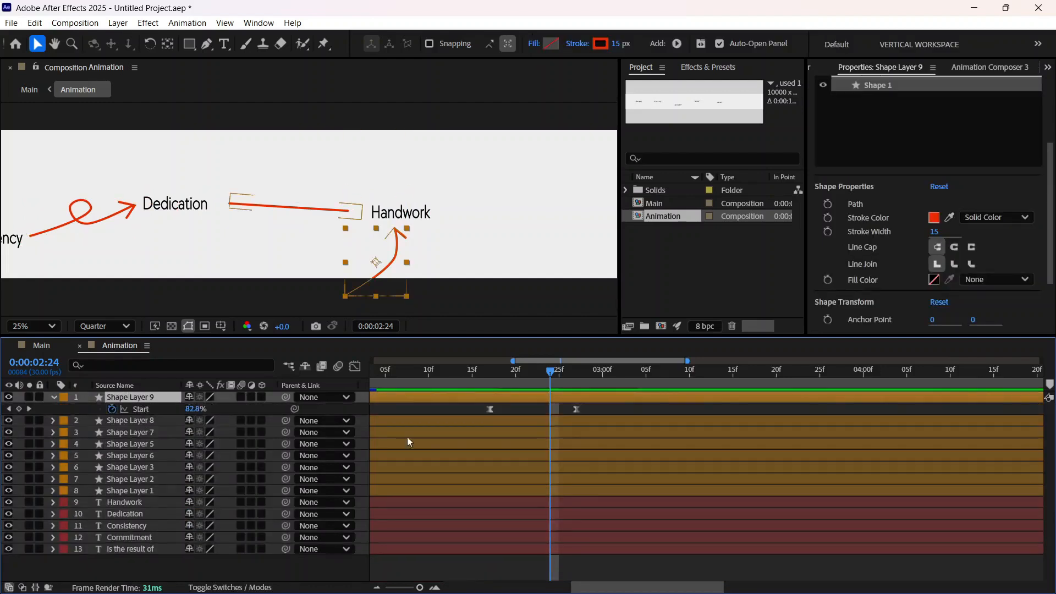
click(601, 410)
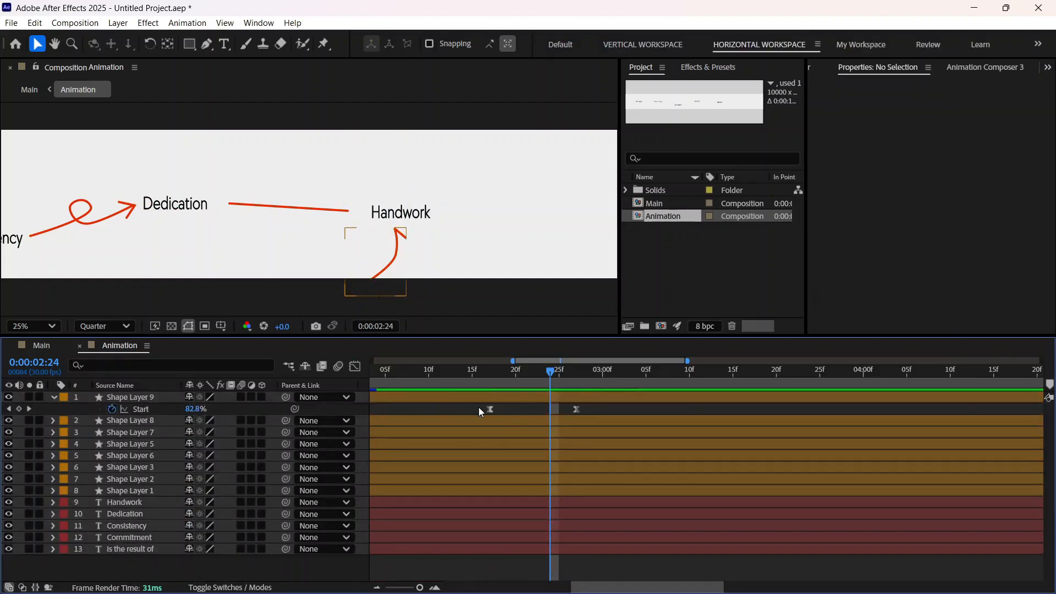
drag(594, 415, 563, 416)
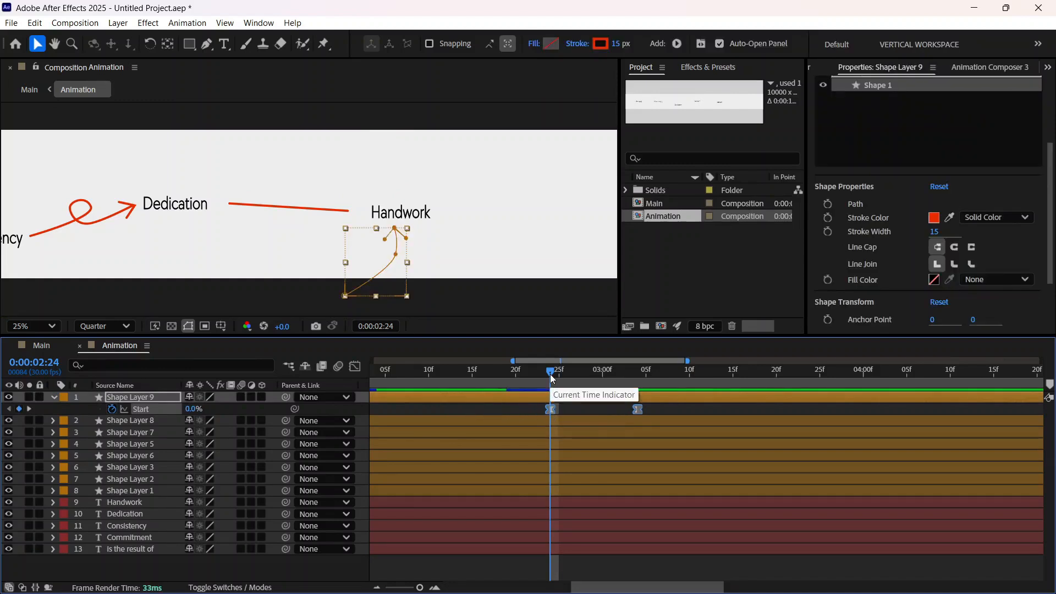
mouse_move(529, 380)
mouse_down()
mouse_move(510, 379)
mouse_move(641, 388)
mouse_move(536, 416)
mouse_move(621, 410)
mouse_up()
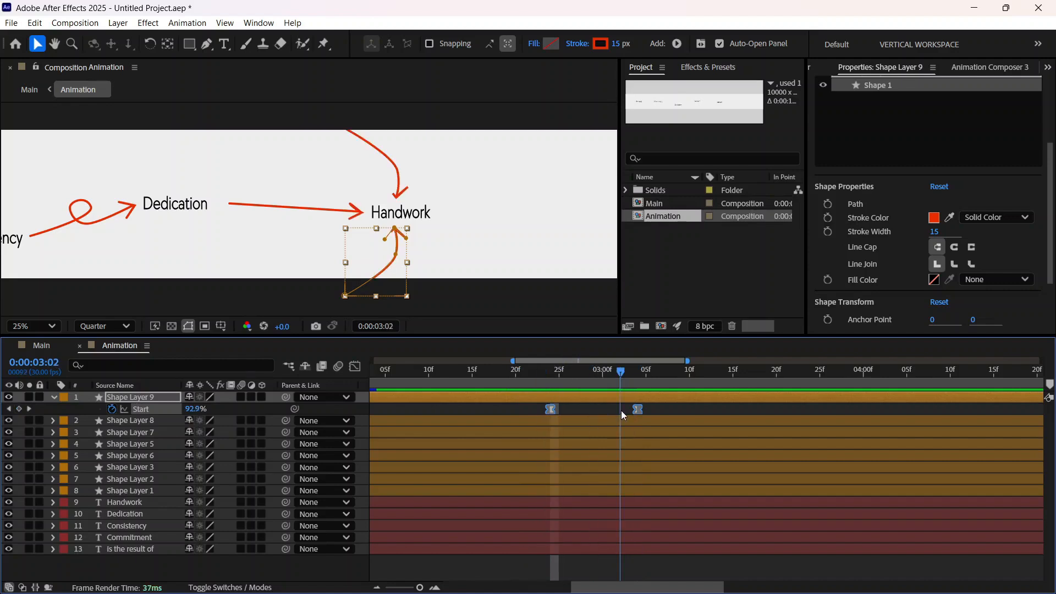
click(473, 367)
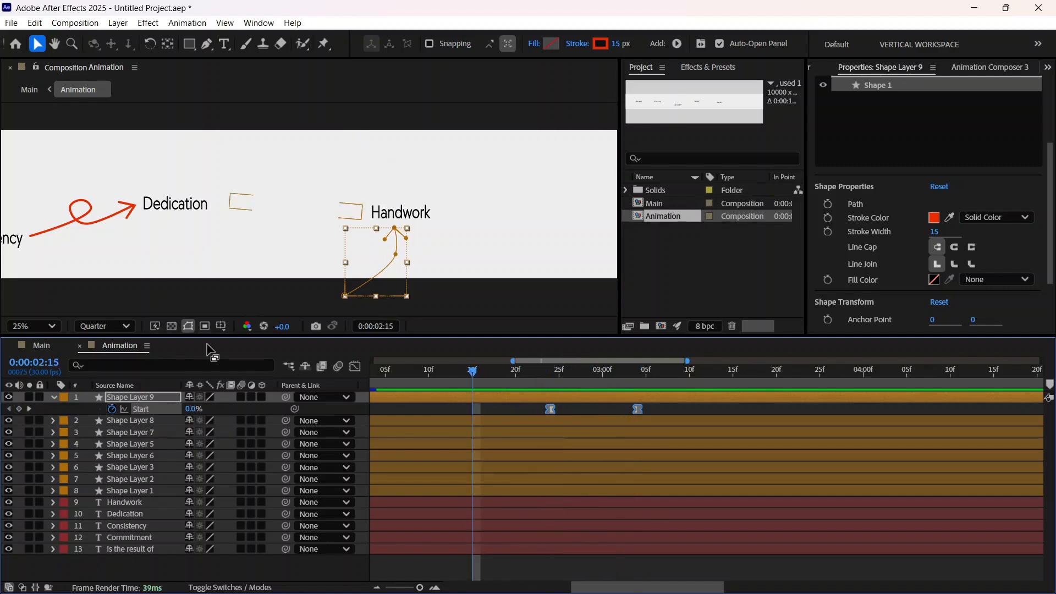
Step: Preview the Main composition from the start twice and check the opening up to 0:00:01:02
click(42, 345)
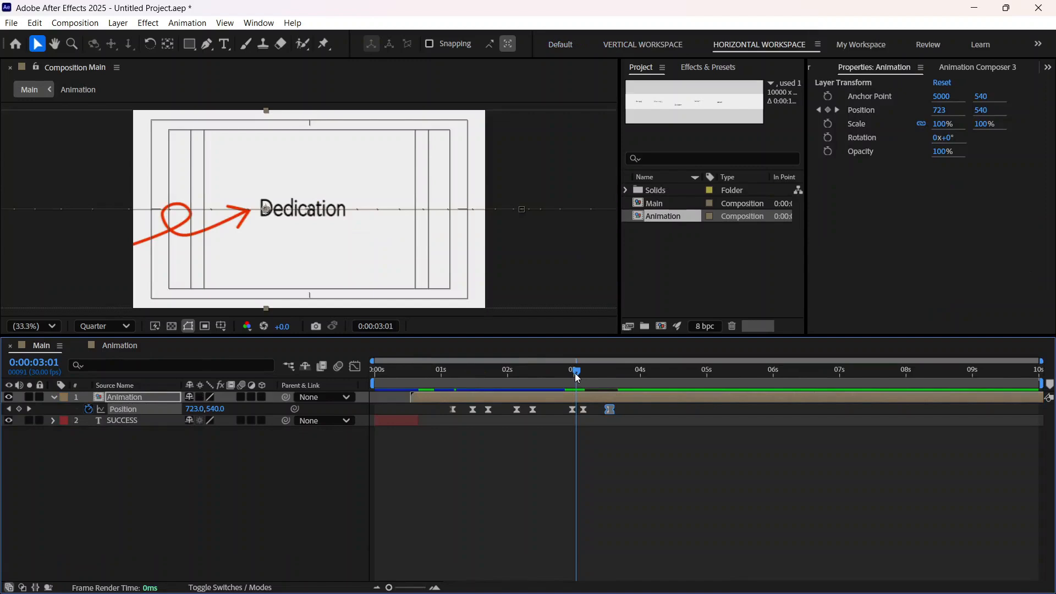
key(Home)
key(space)
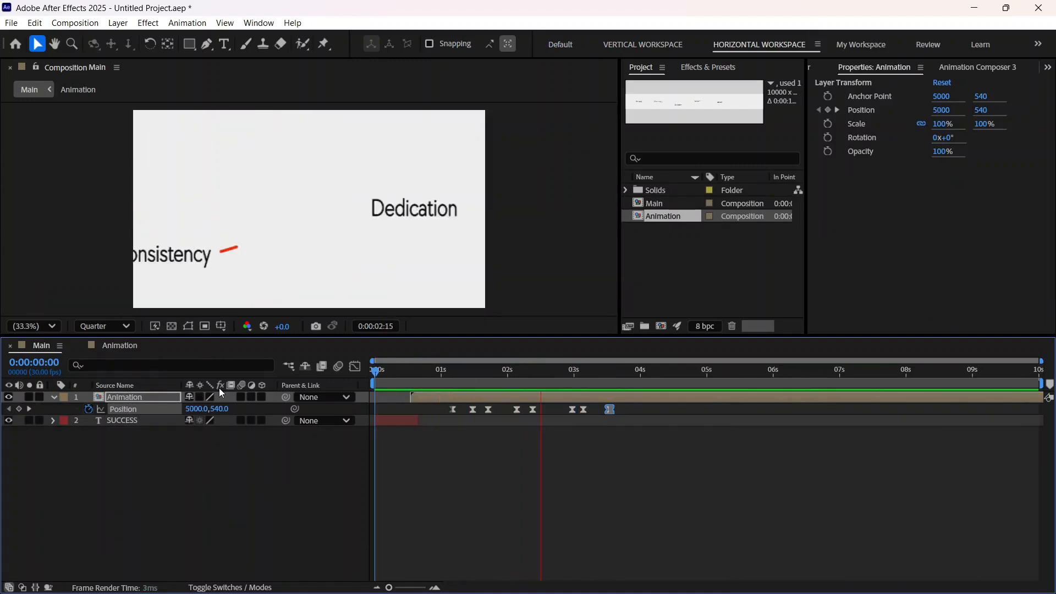
key(space)
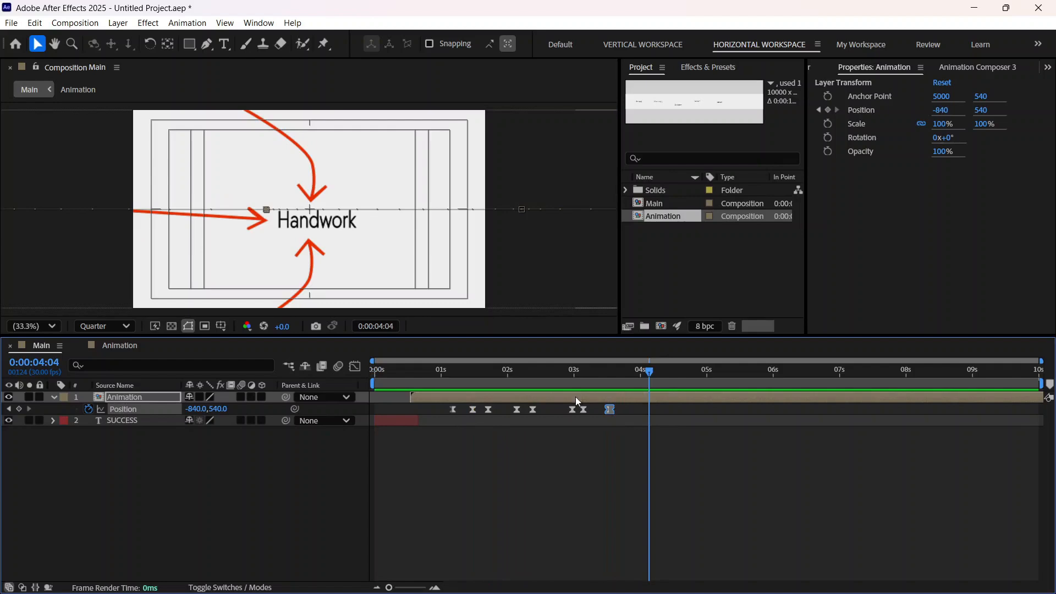
drag(654, 372, 34, 456)
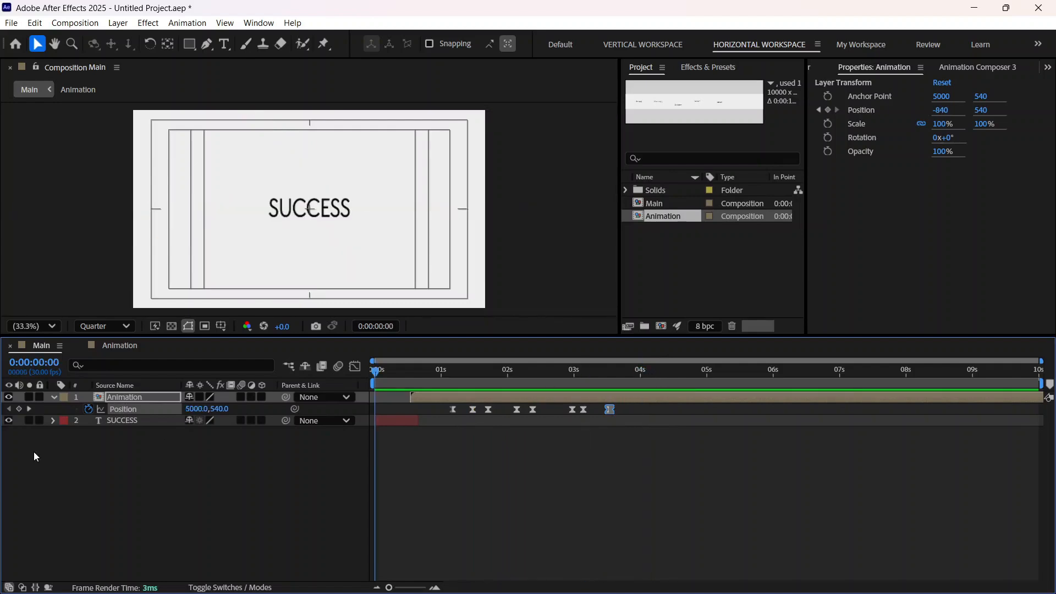
key(space)
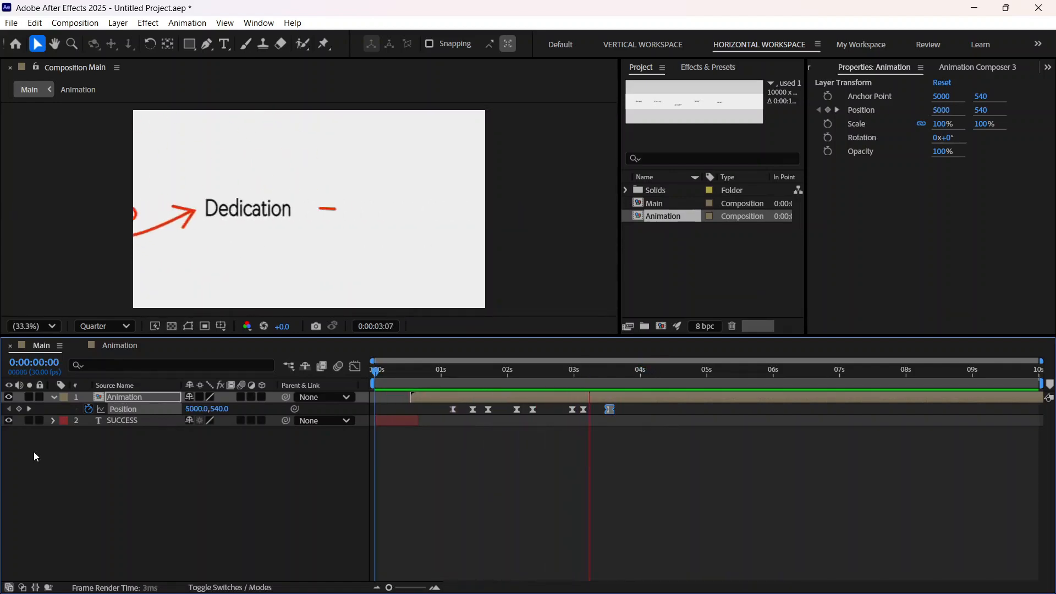
key(space)
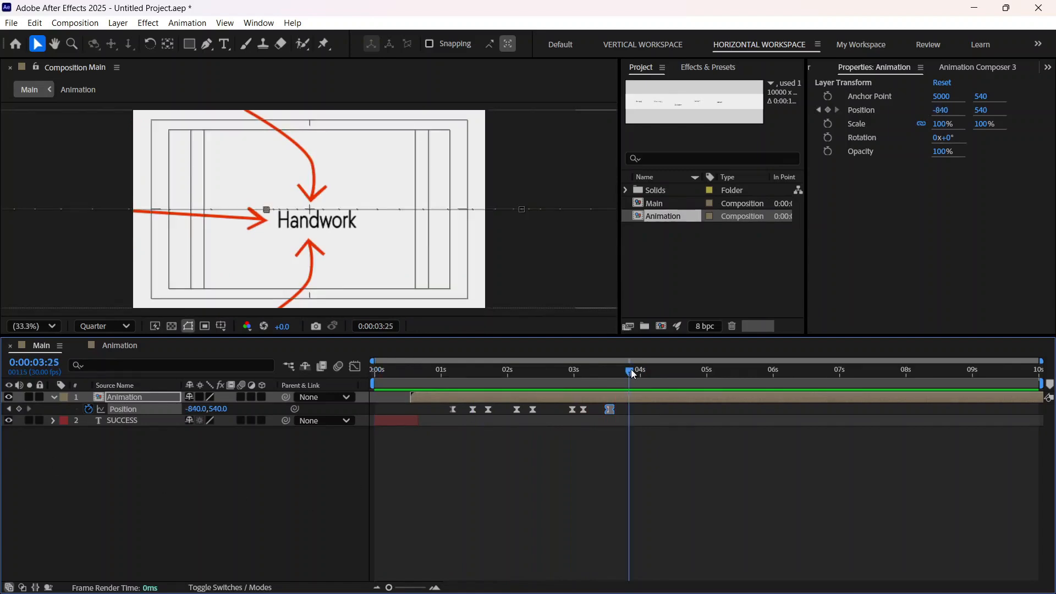
drag(632, 368, 302, 447)
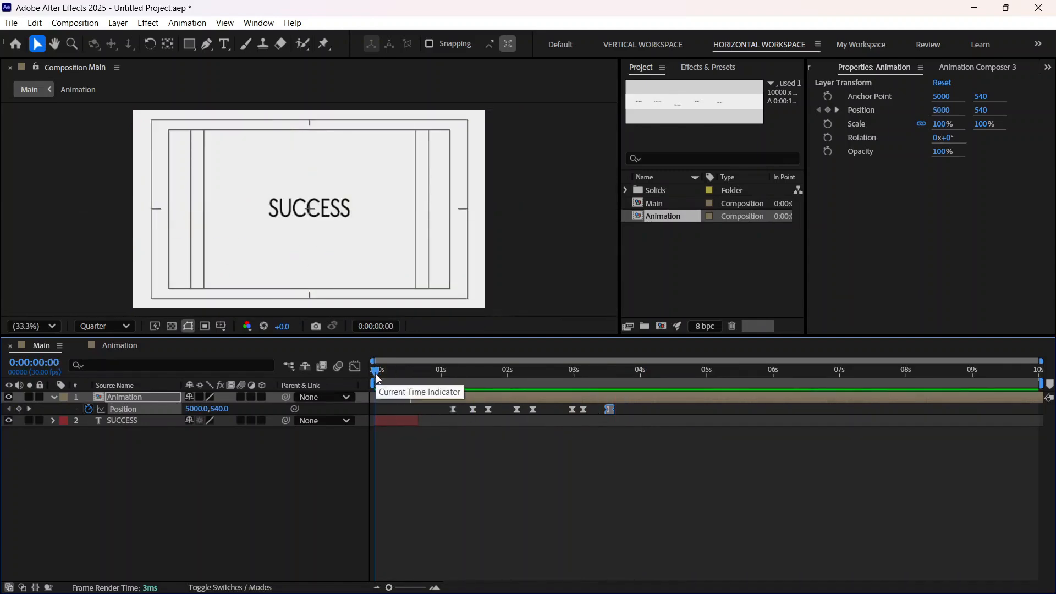
drag(378, 379, 448, 437)
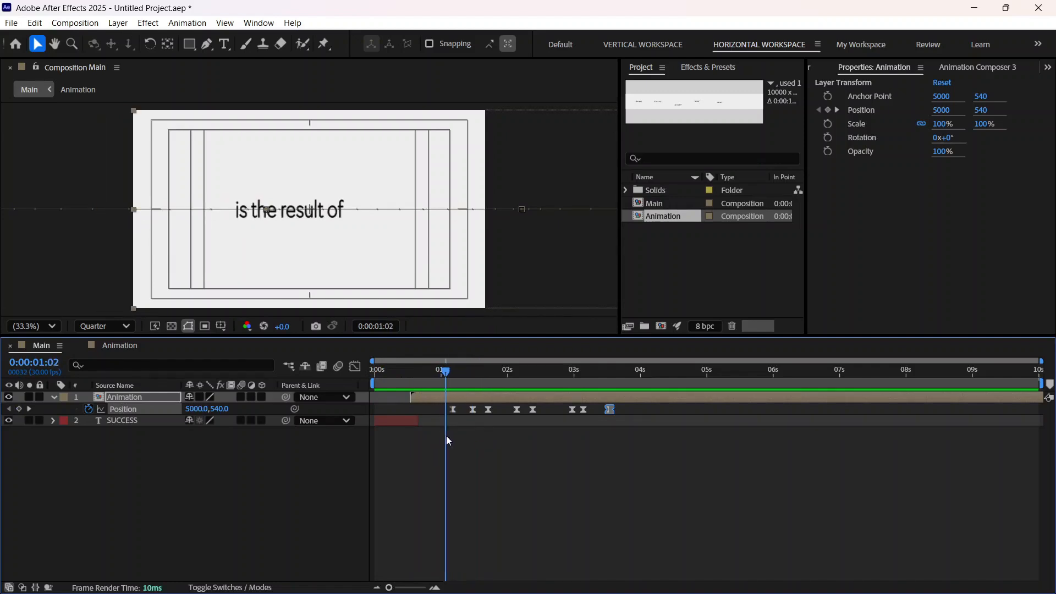
Step: Apply the Roughen Edges effect to Shape Layer 1 in the Animation composition
click(115, 346)
click(53, 397)
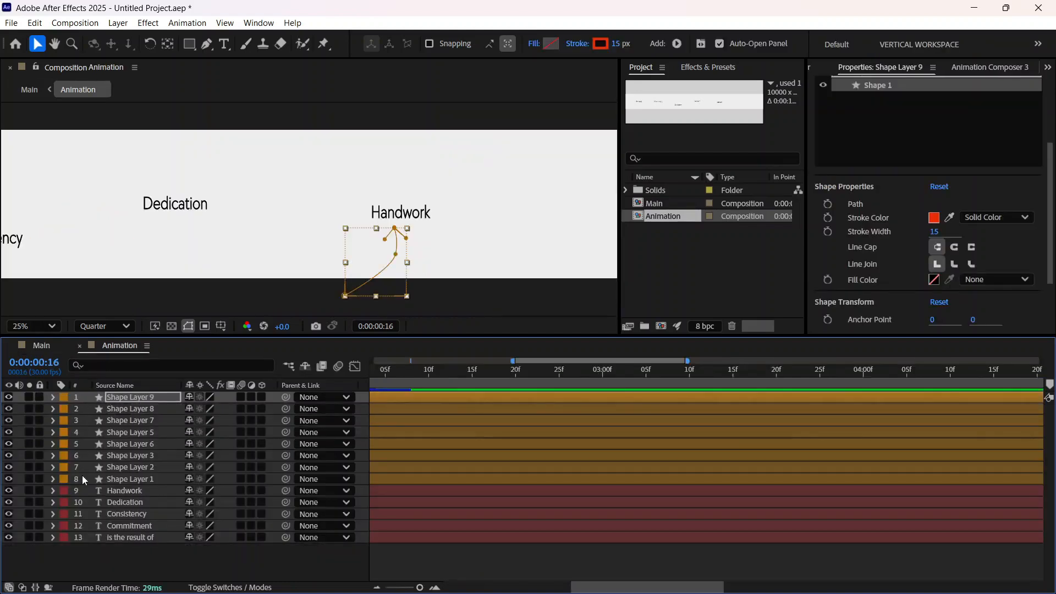
click(141, 478)
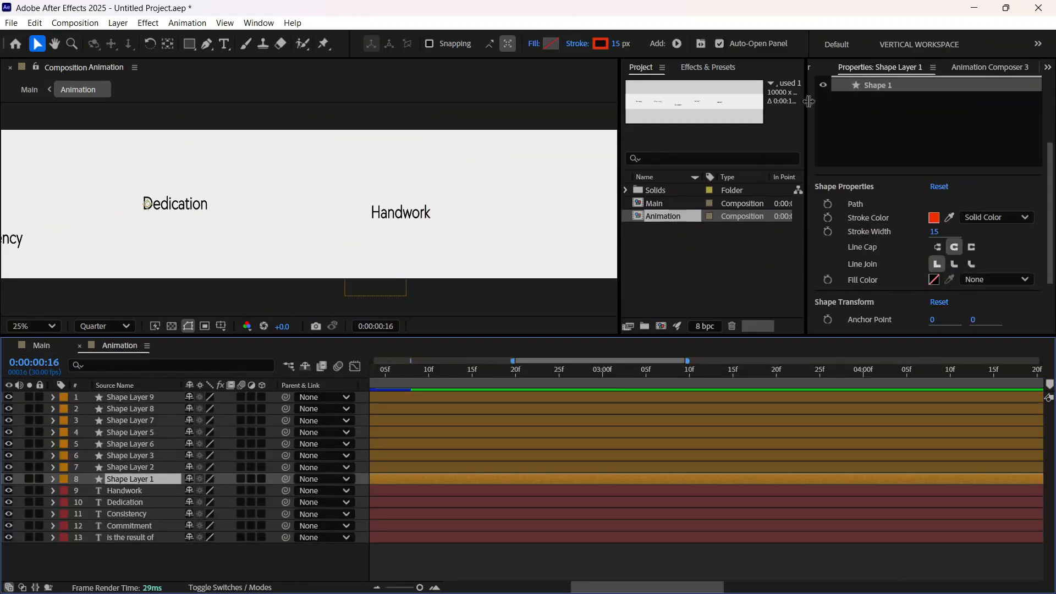
click(685, 68)
click(675, 80)
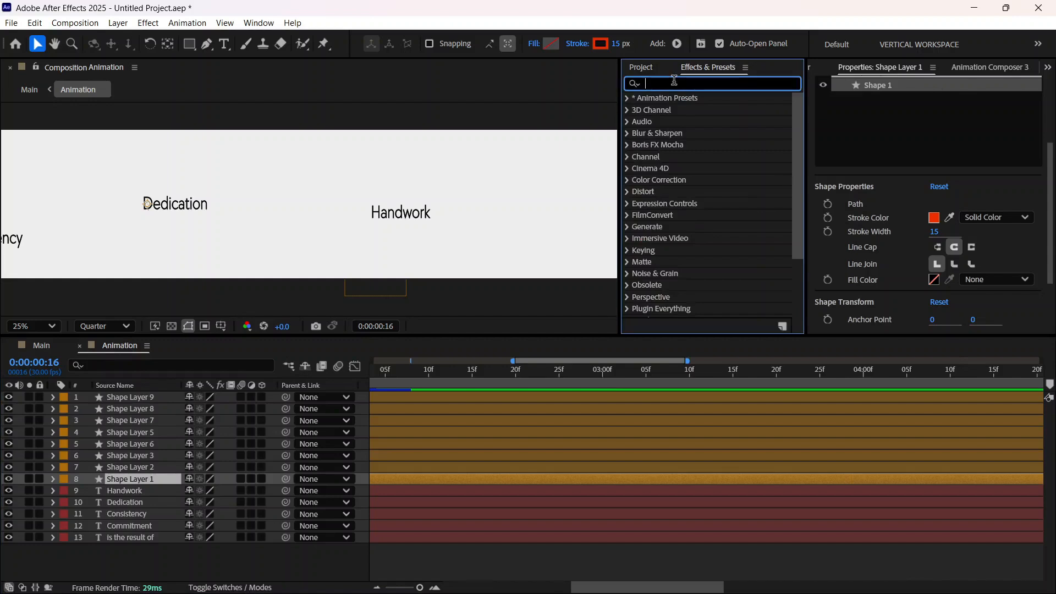
text(rough)
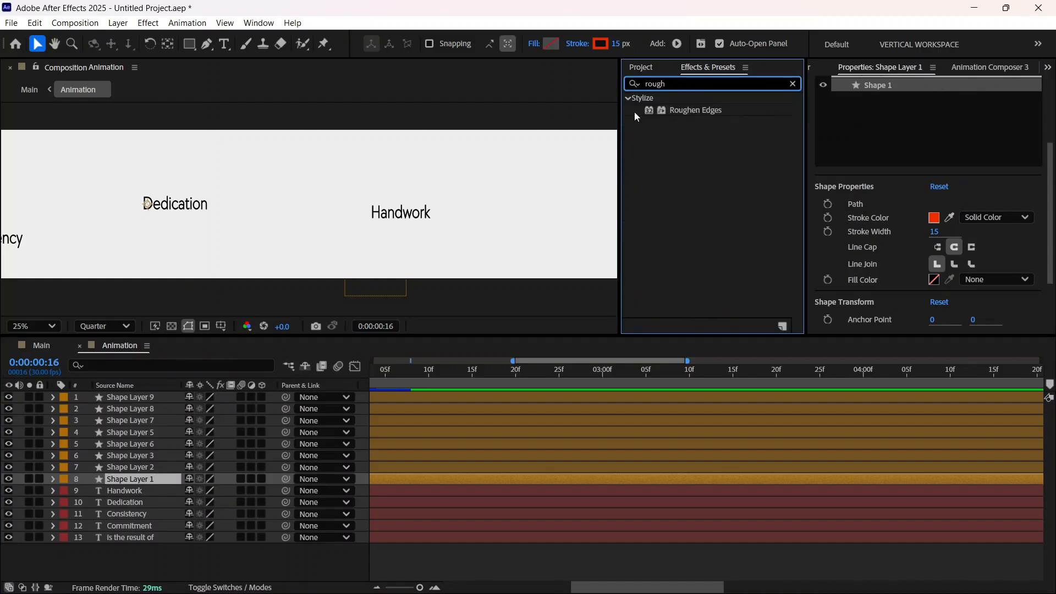
double_click(686, 111)
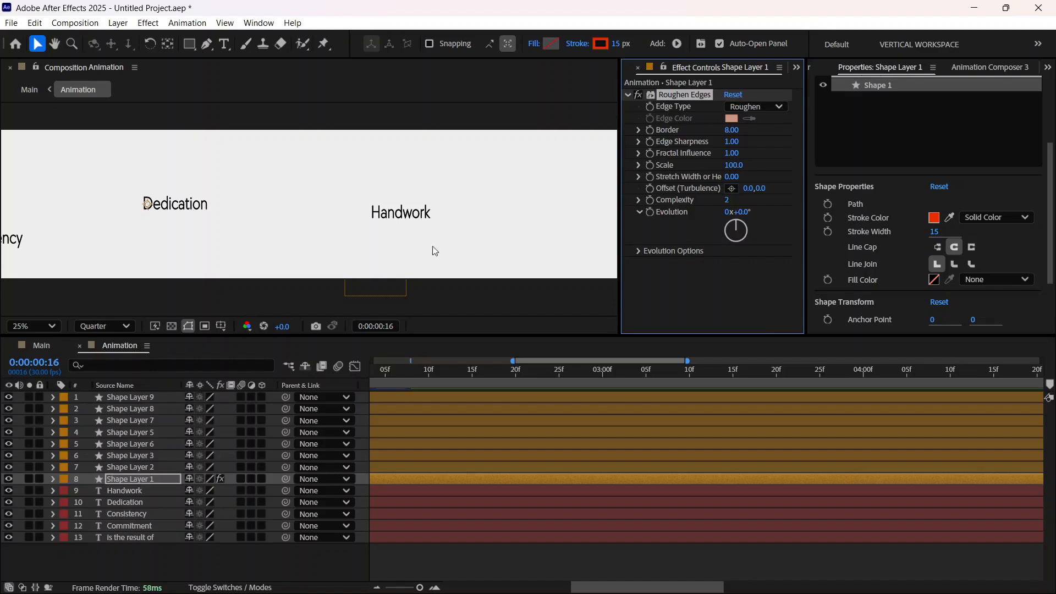
Step: Show the arrow before Commitment at 0:00:01:02 and set both the preview and composition viewer resolution to Full
key(h)
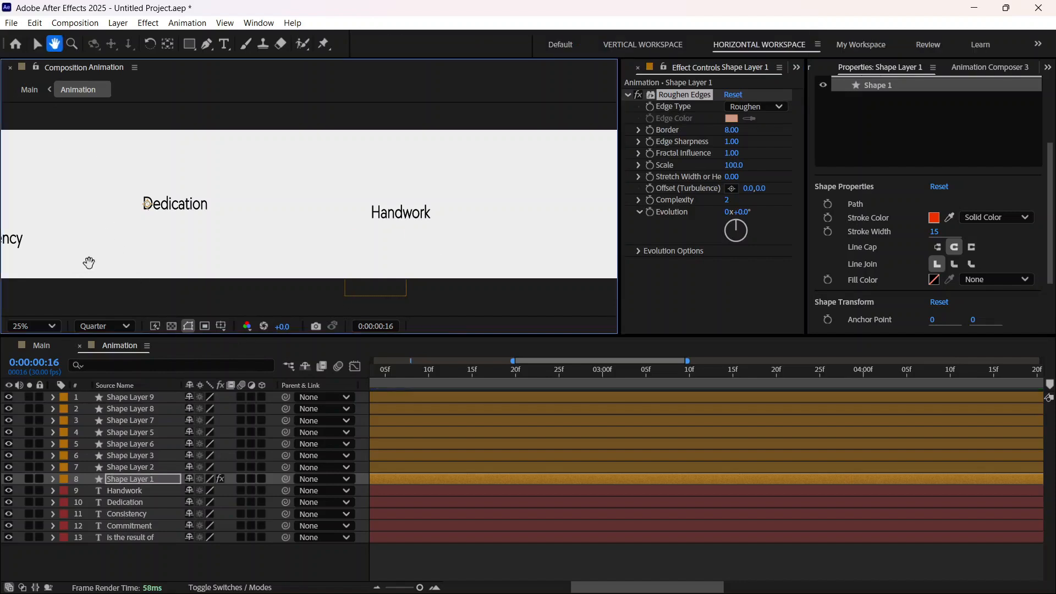
drag(84, 261, 488, 260)
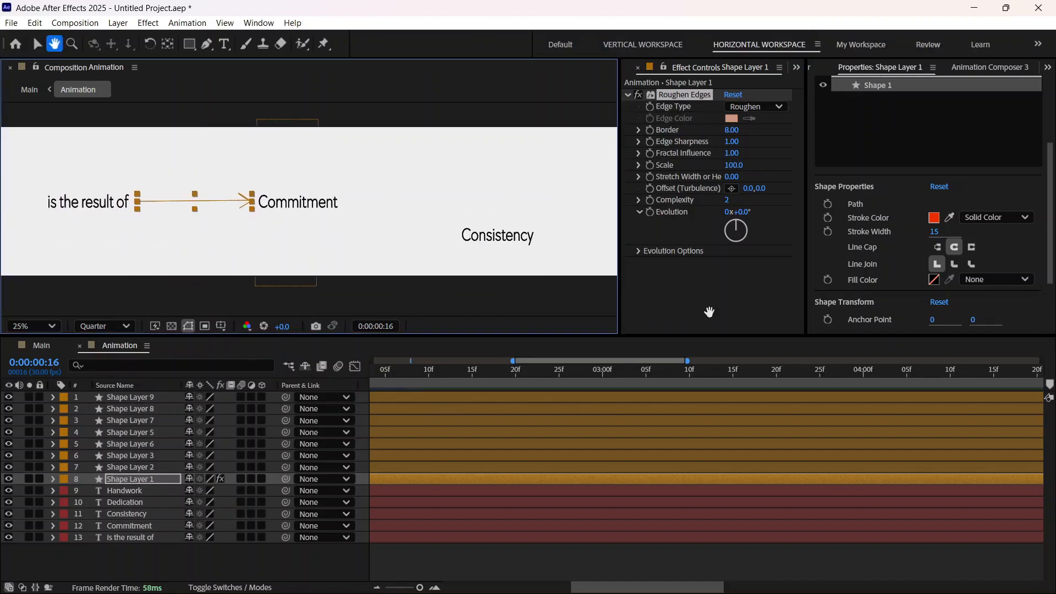
drag(441, 366, 657, 414)
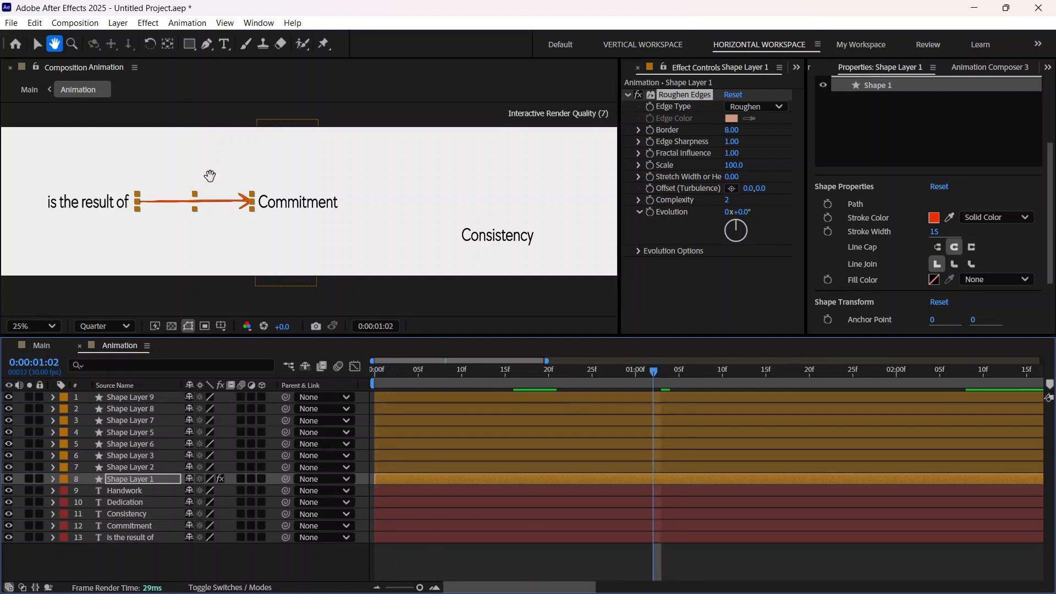
key(period)
key(period)
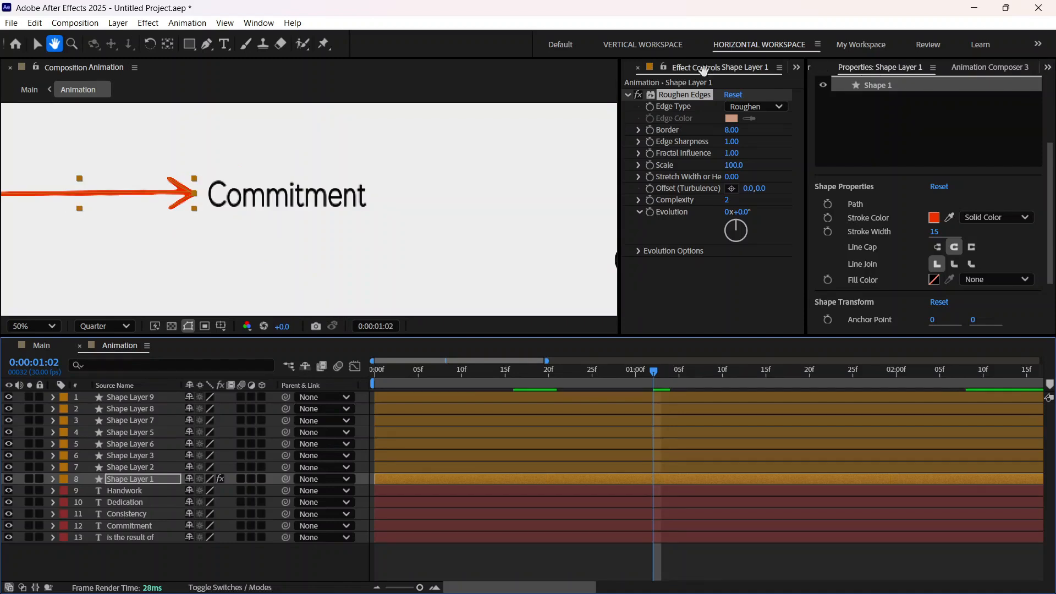
click(37, 44)
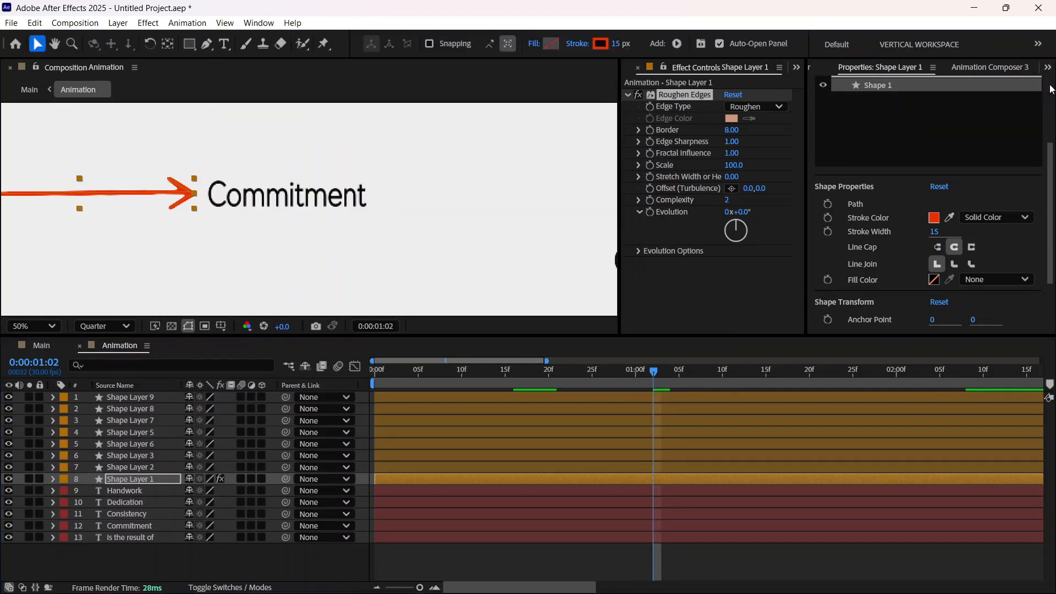
click(1047, 67)
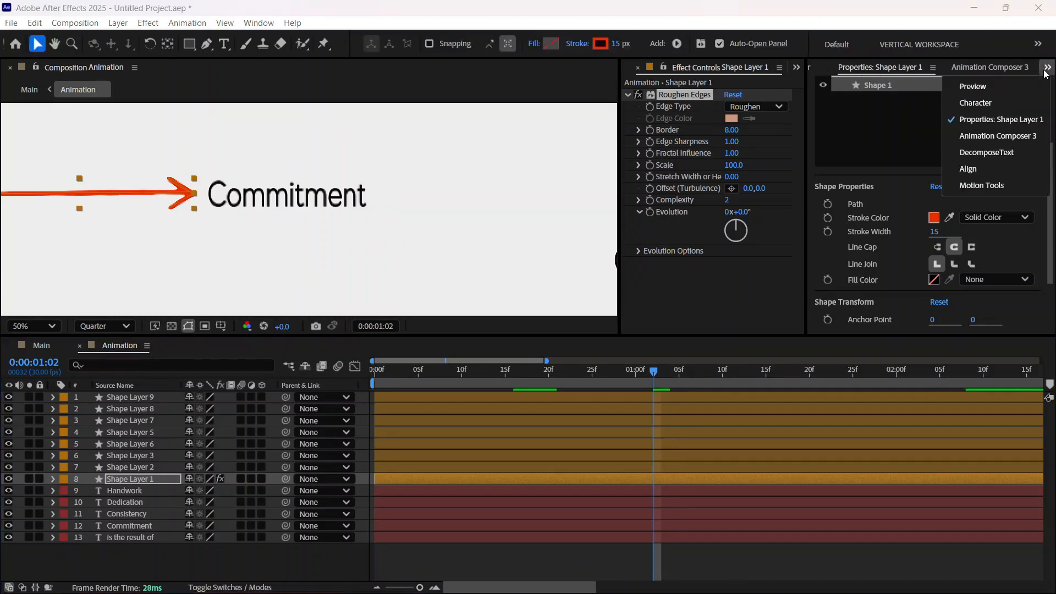
click(972, 87)
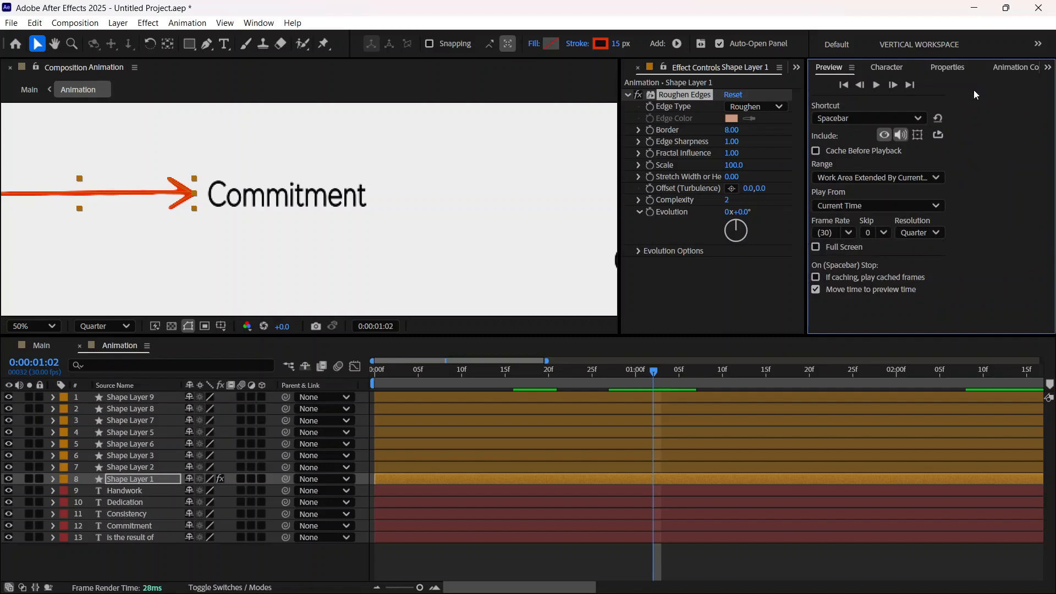
click(929, 231)
click(926, 277)
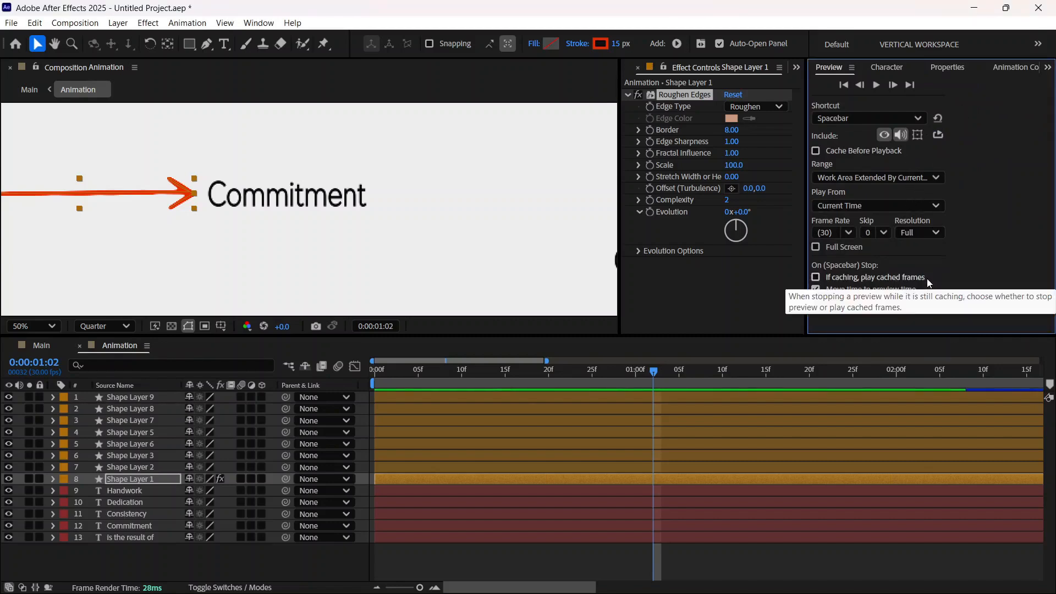
click(104, 326)
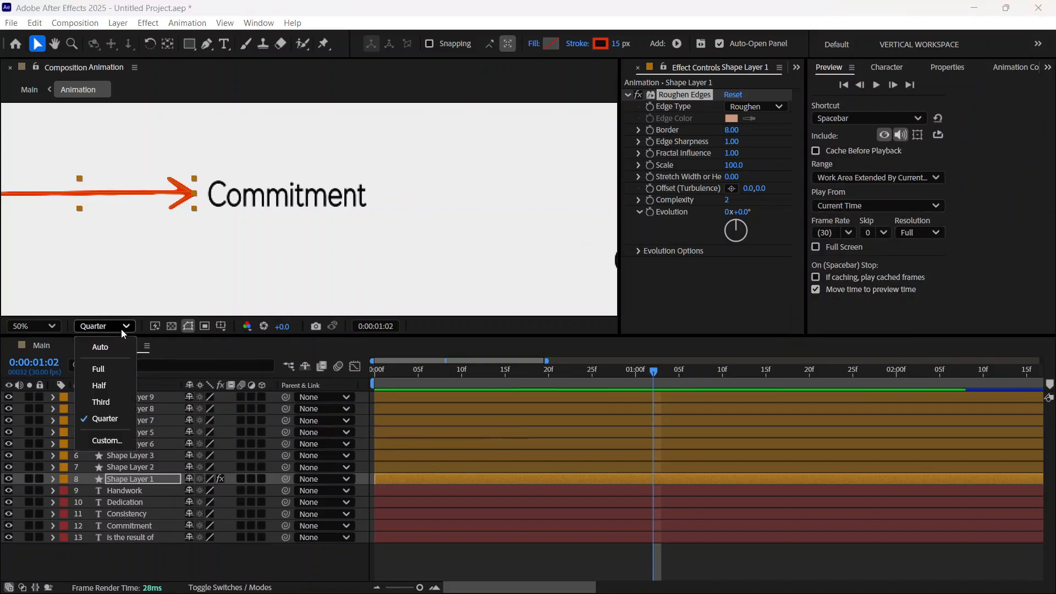
click(112, 373)
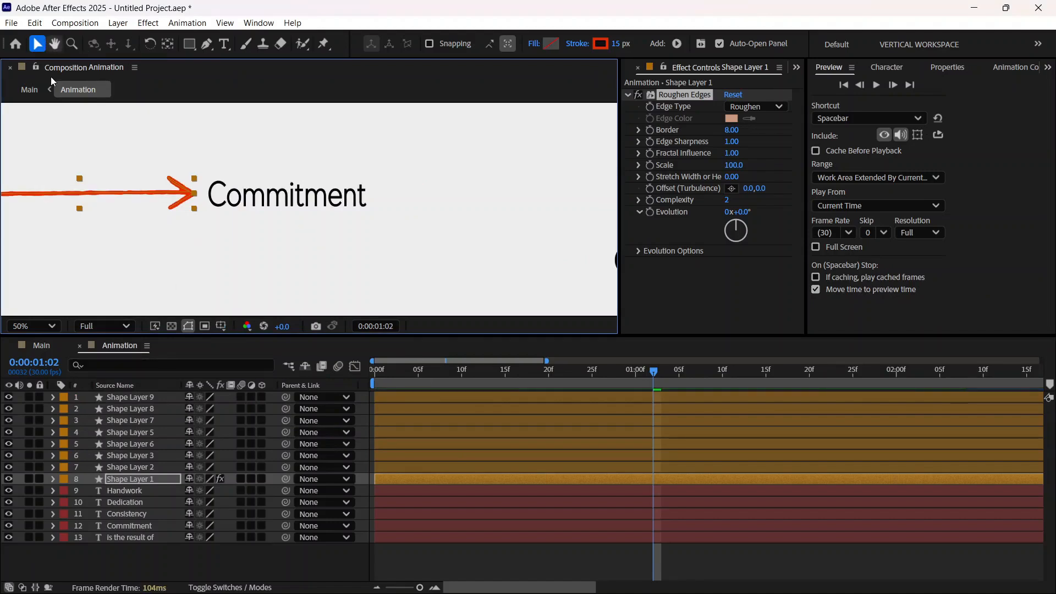
Step: Set Shape Layer 1's Roughen Edges to Border 8.70, Edge Sharpness 1.32, Fractal Influence 0.46 and Stretch Width or Height -1.30
click(54, 44)
drag(106, 235, 221, 238)
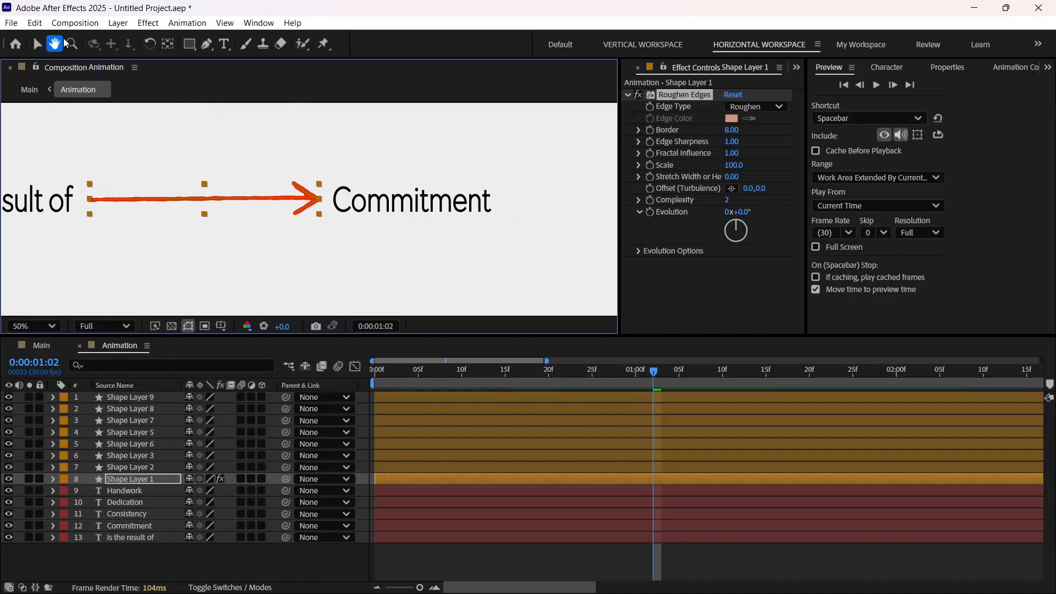
click(37, 43)
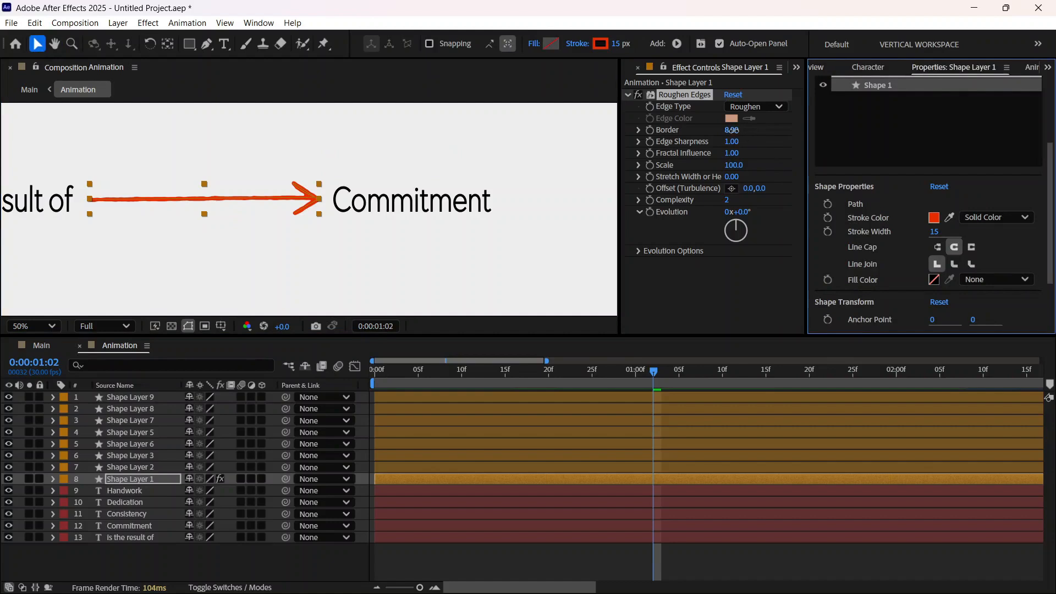
mouse_move(732, 130)
mouse_down()
mouse_move(767, 131)
mouse_move(719, 138)
mouse_up()
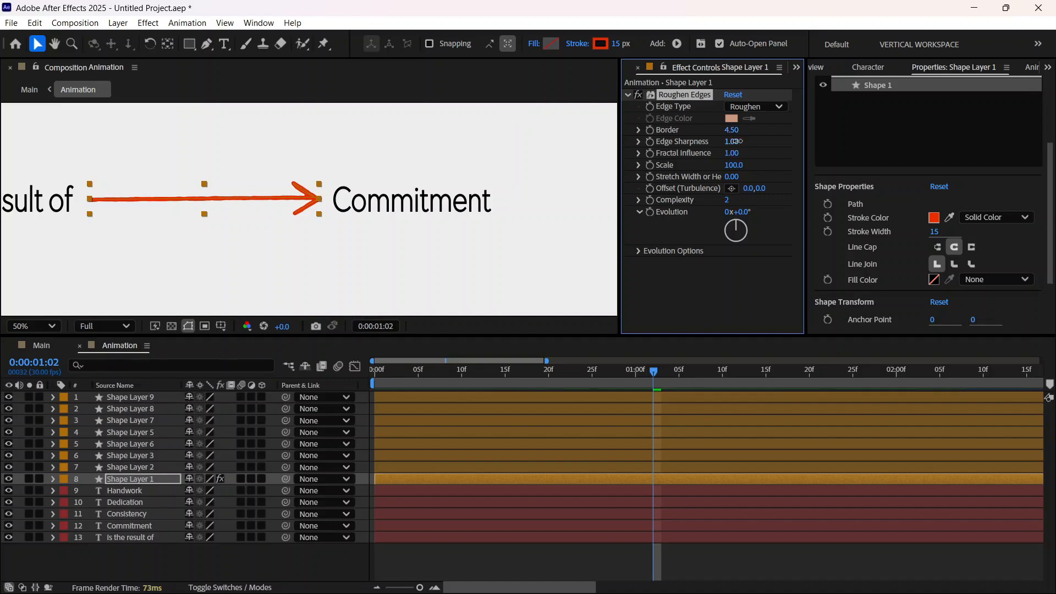
drag(734, 142, 812, 142)
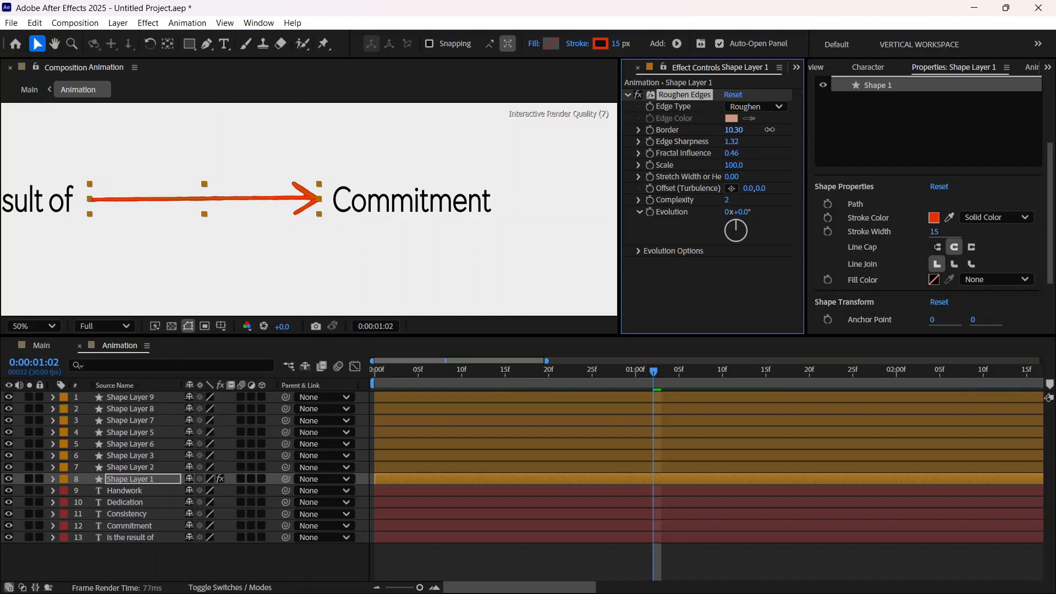
drag(767, 130, 729, 143)
drag(725, 131, 750, 129)
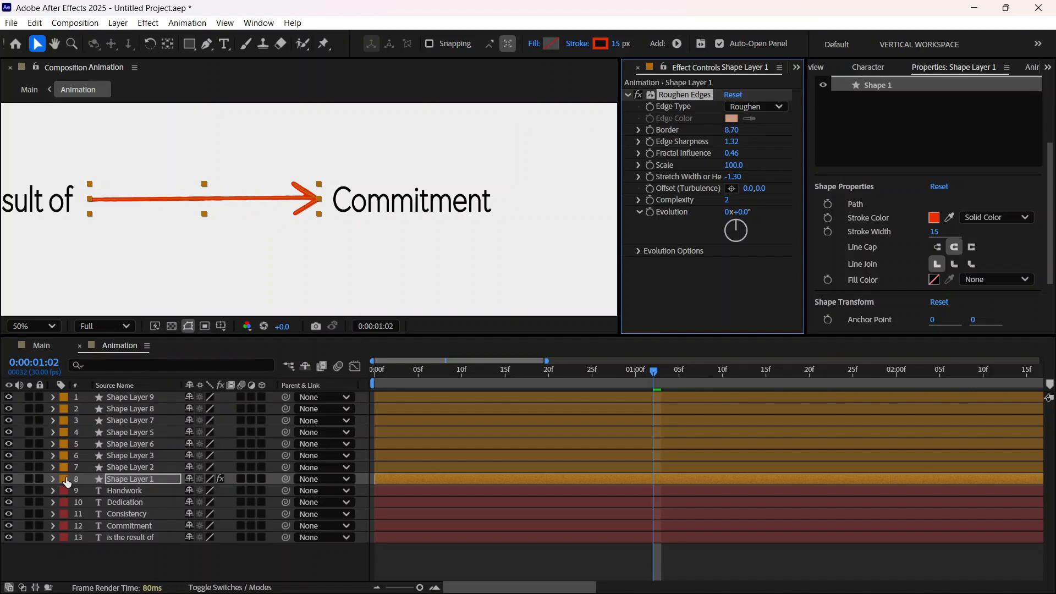
Step: Copy Shape Layer 1's Roughen Edges effect onto Shape Layers 2, 3, 5, 6, 7, 8 and 9
click(54, 479)
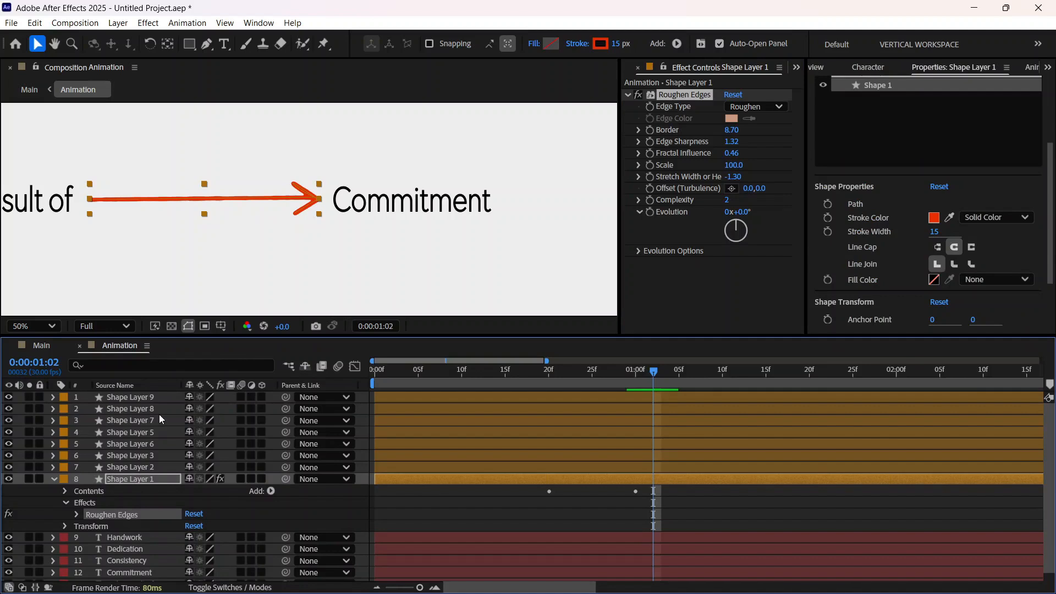
shift+click(148, 398)
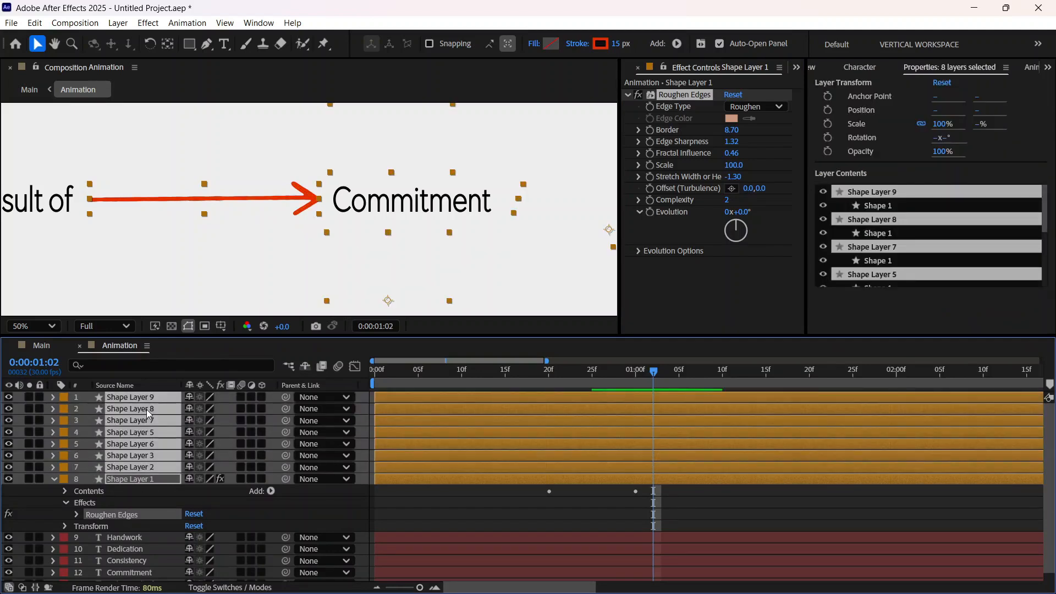
key(ctrl+v)
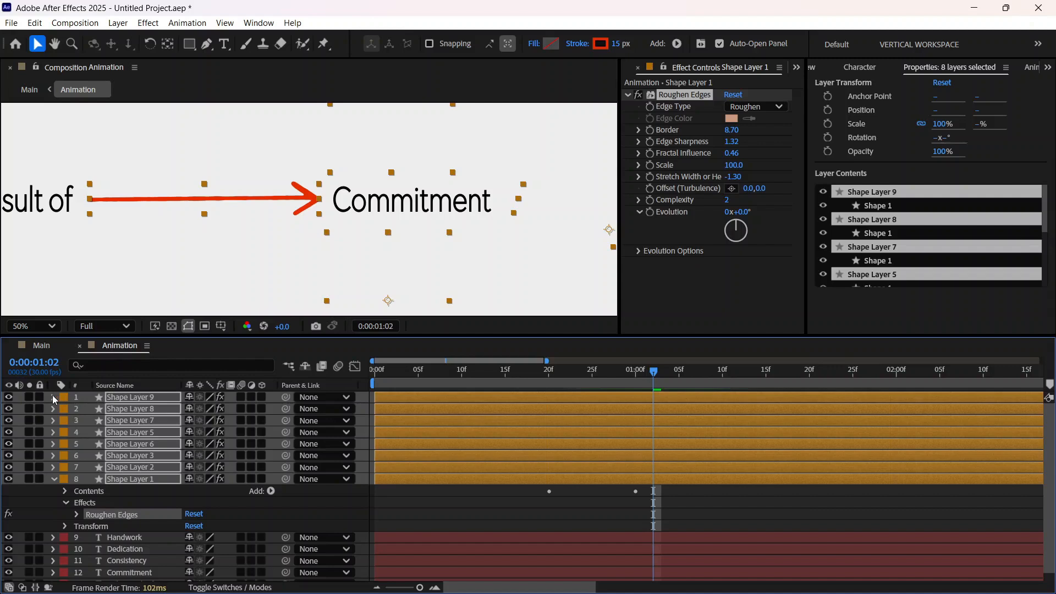
click(53, 396)
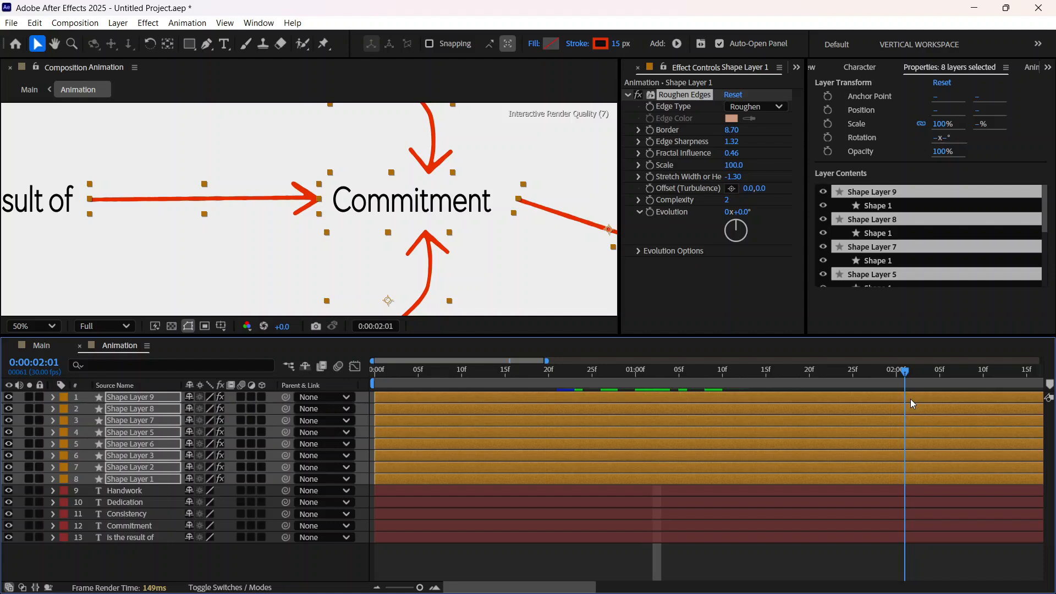
Step: Set the Main composition viewer to Full resolution and preview the roughened arrows from the start
key(Home)
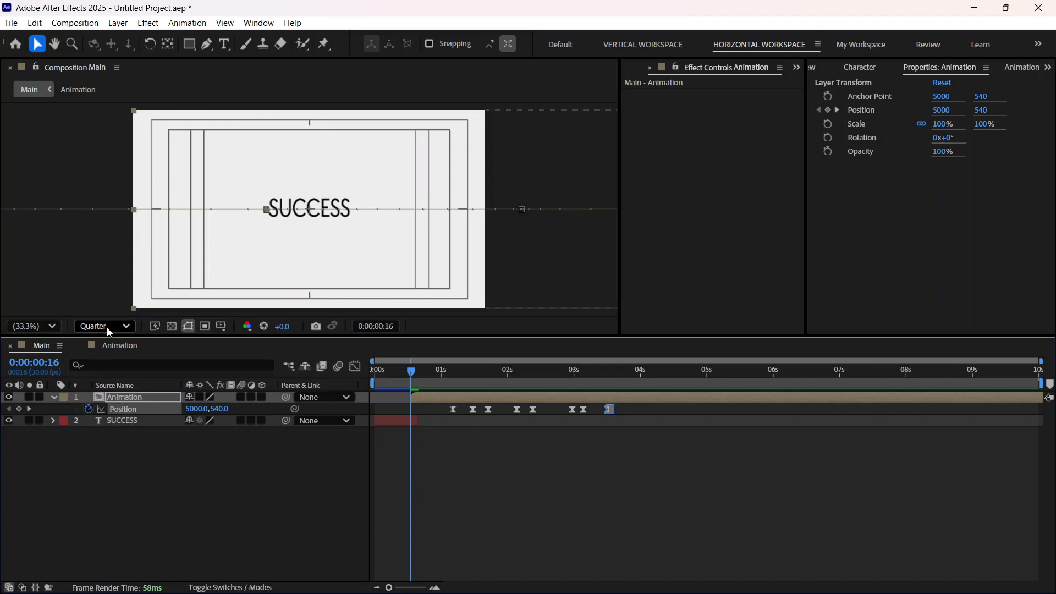
click(107, 327)
click(103, 365)
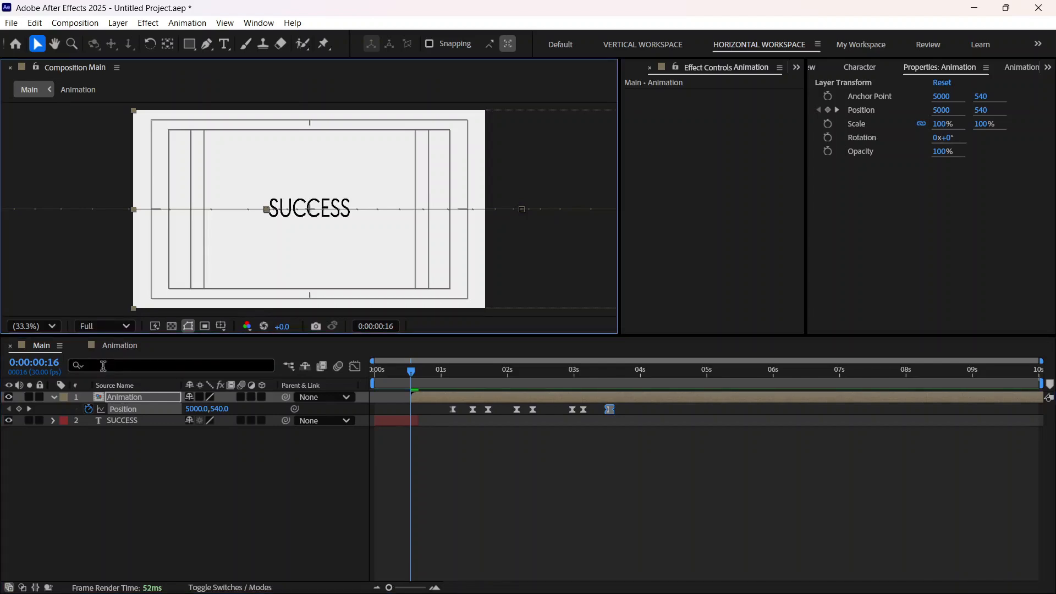
key(space)
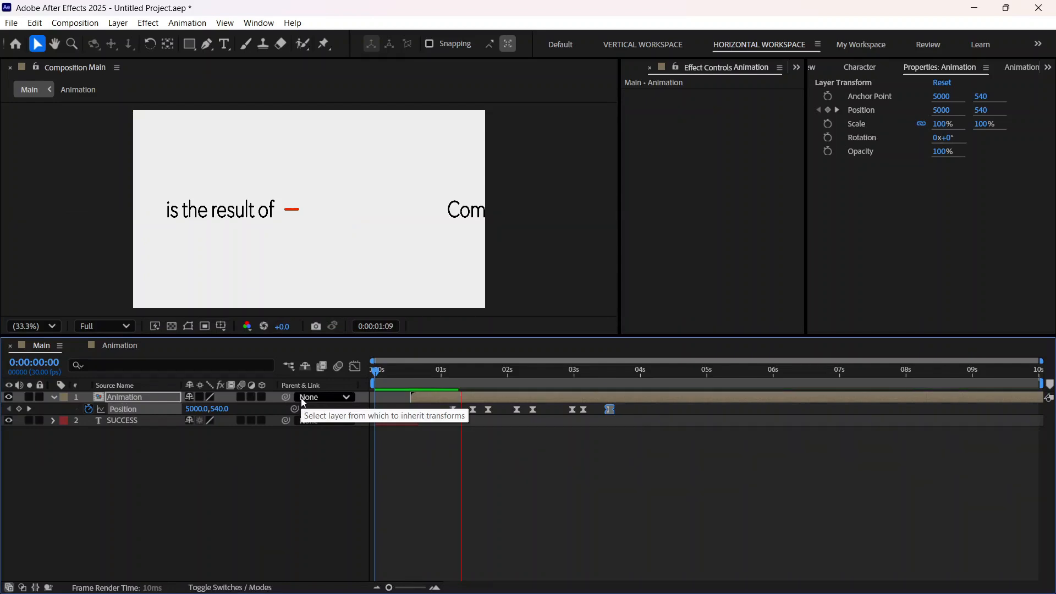
Step: Set the Main composition viewer to Quarter resolution, preview the animation from the start and check the frame at 0:00:01:16
click(188, 326)
click(104, 326)
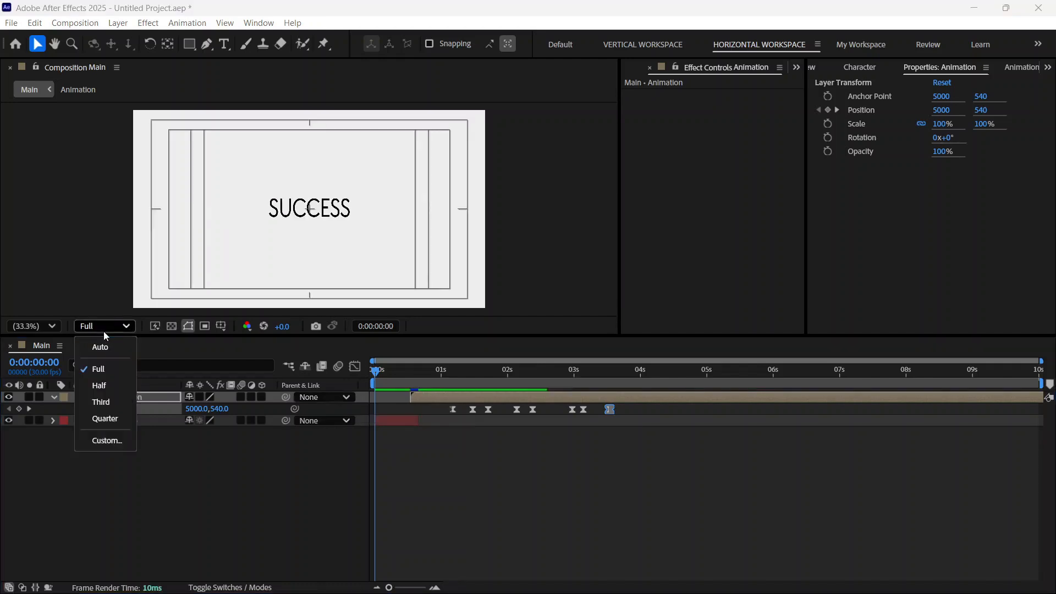
click(105, 418)
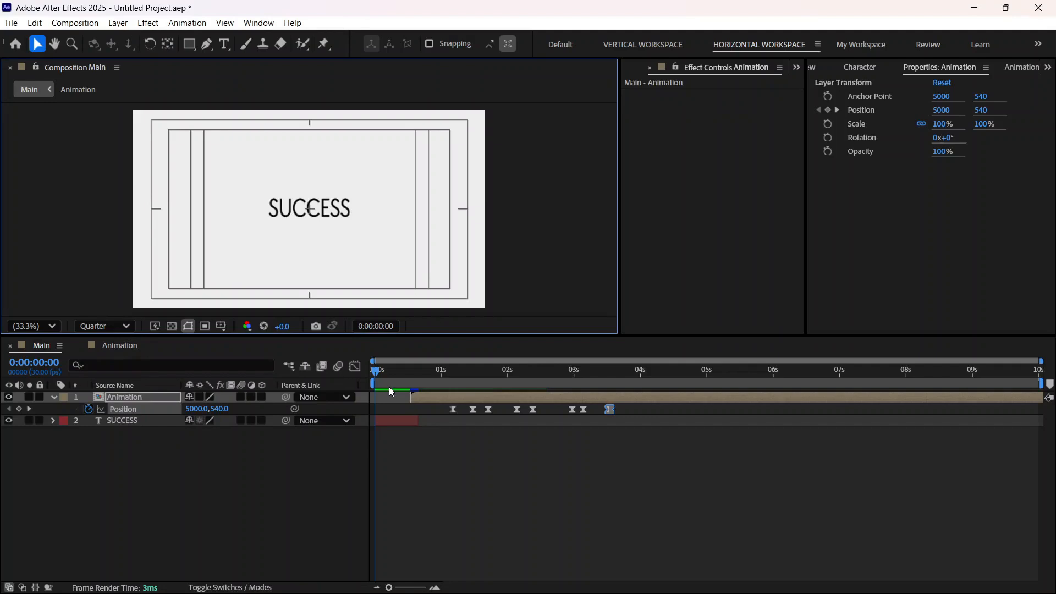
key(space)
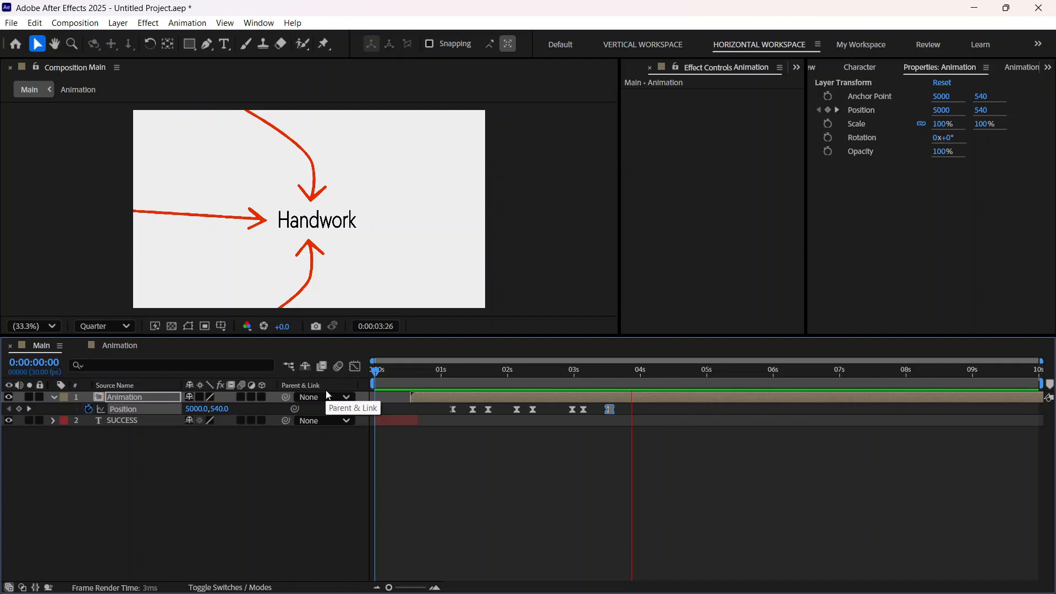
click(475, 373)
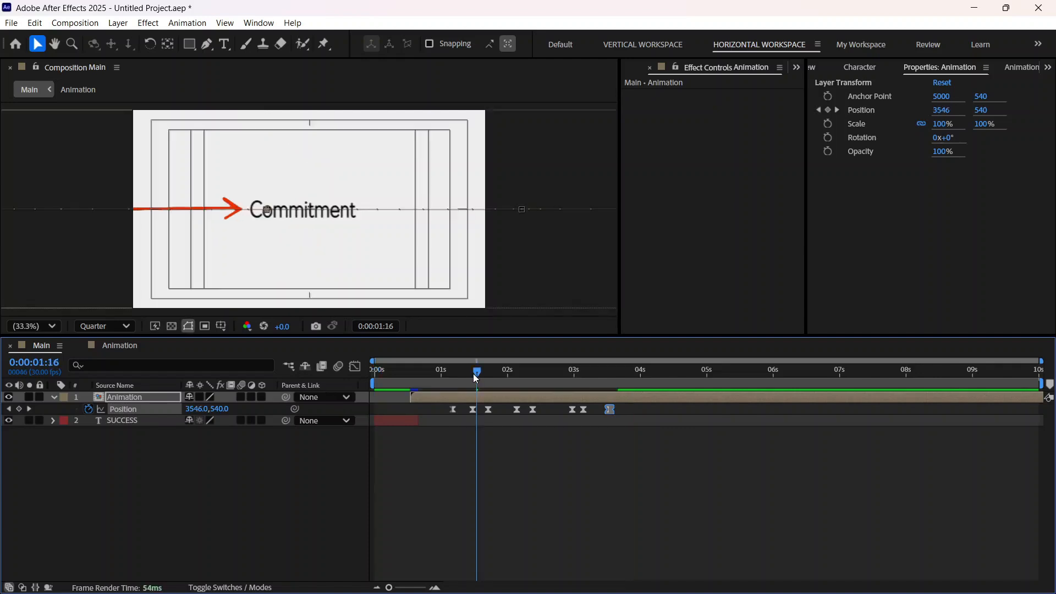
key(Home)
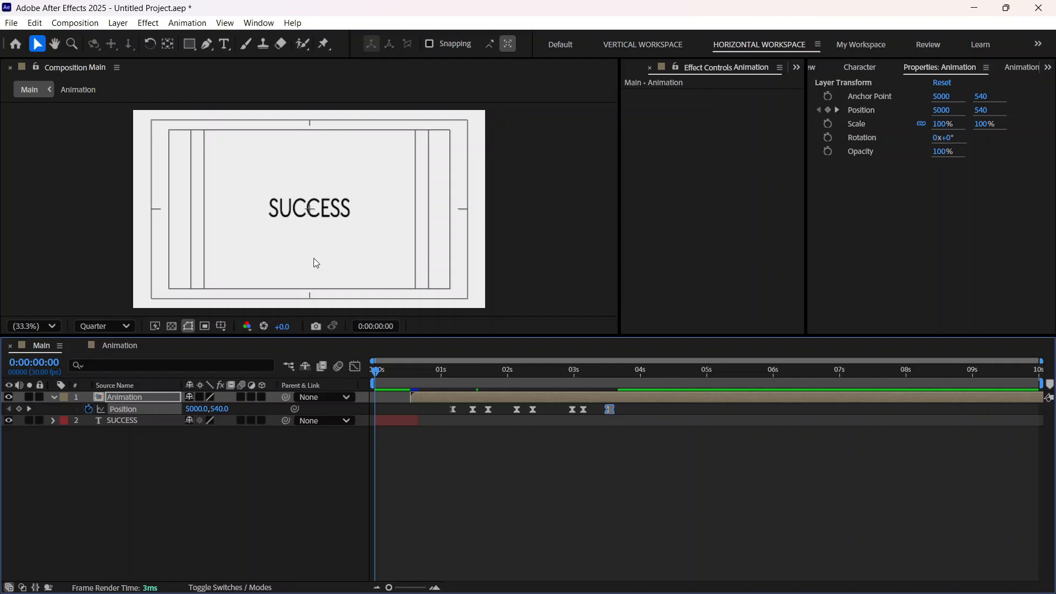
Step: Open the Animation composition with all its shape layers selected and search the effects for "gradient"
double_click(317, 263)
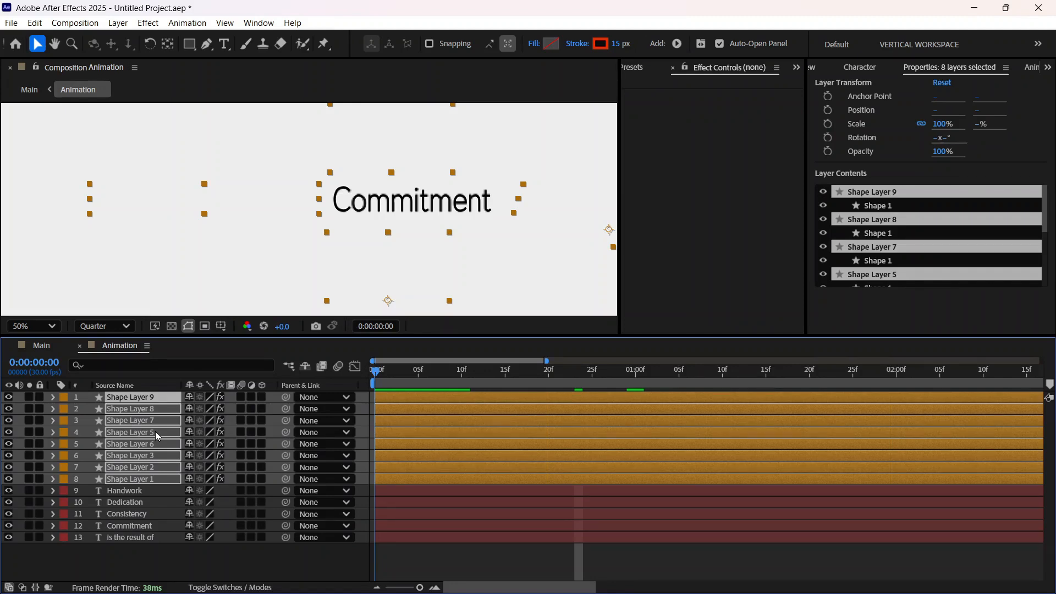
key(ctrl+5)
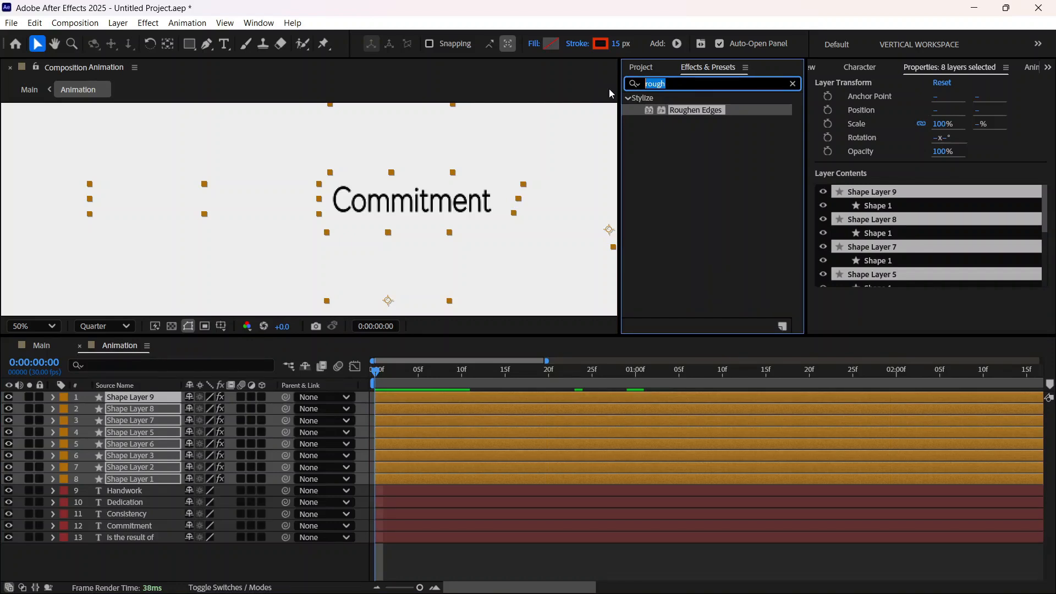
text(gradient)
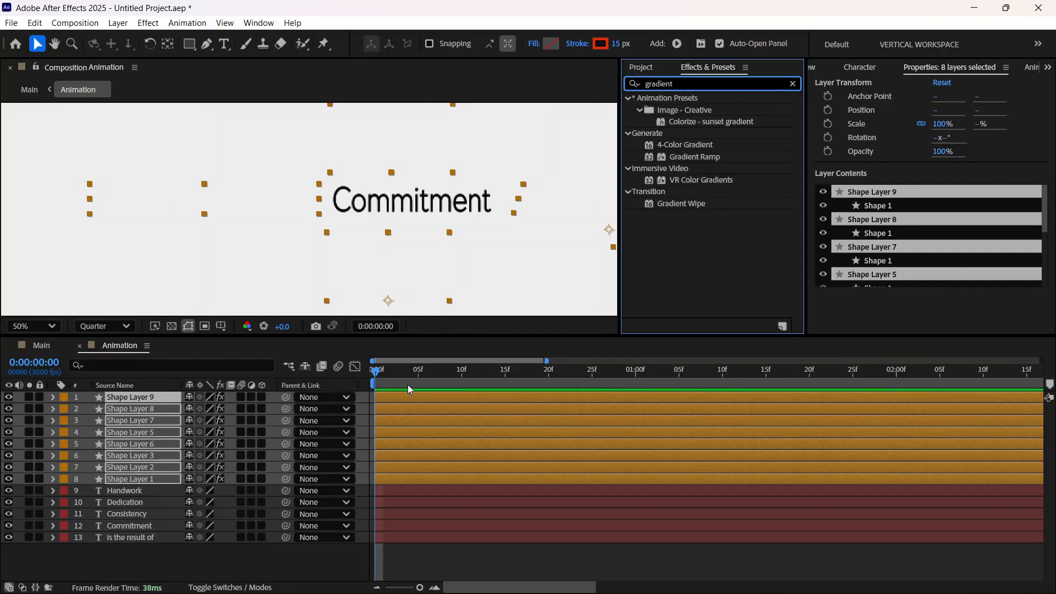